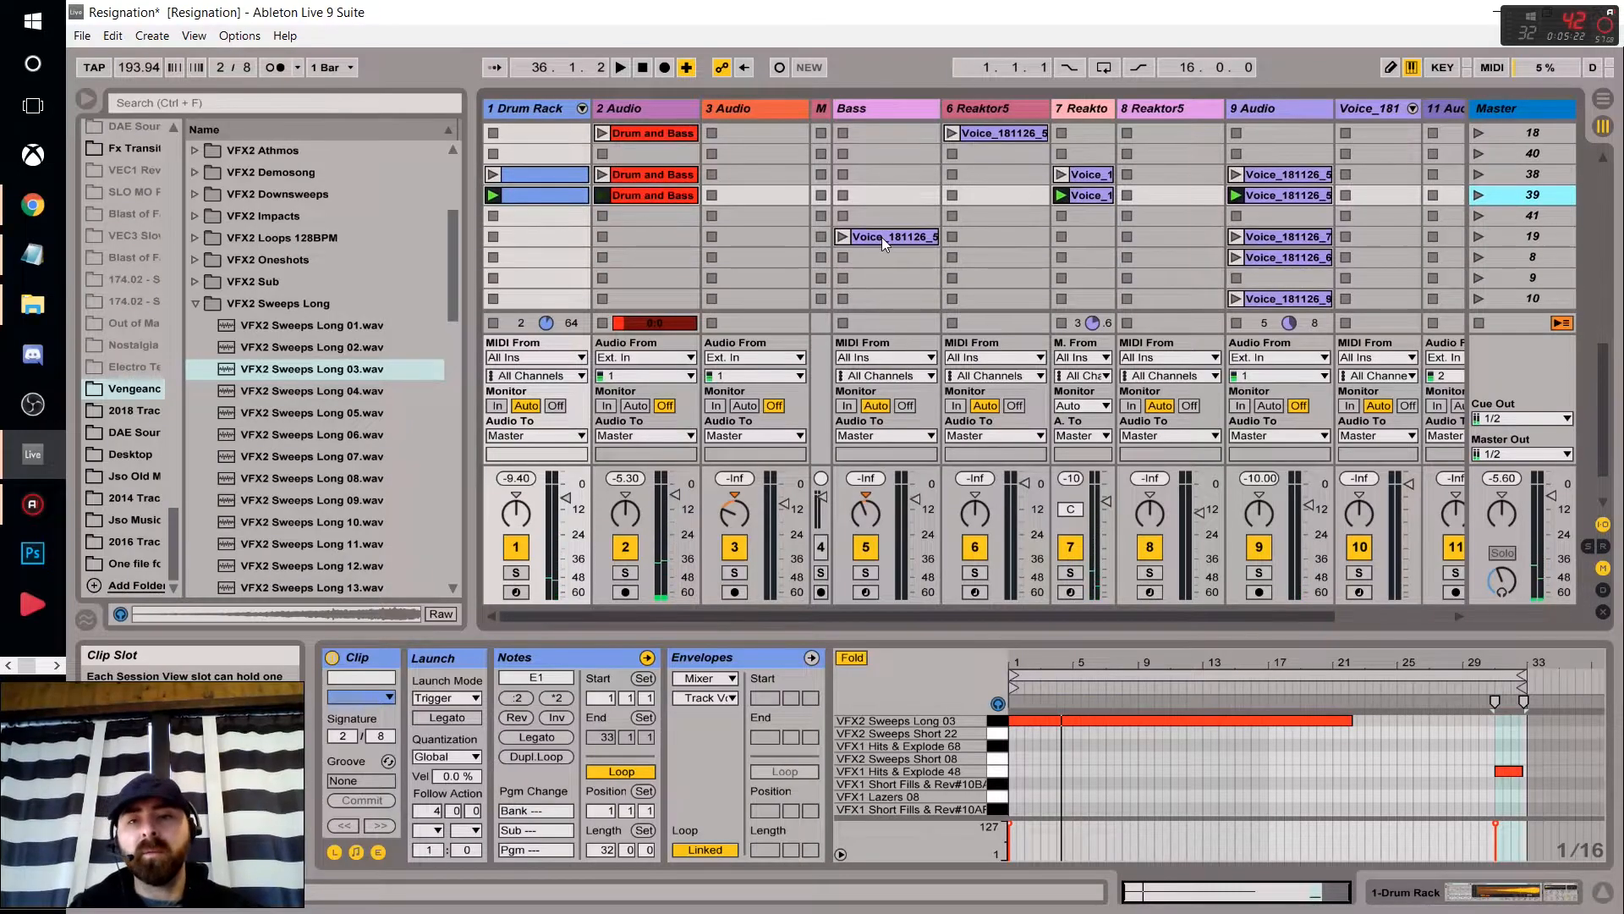
# Launch scene 19 and move its Bass and 9 Audio clips up into scene 41.
pyautogui.click(1478, 236)
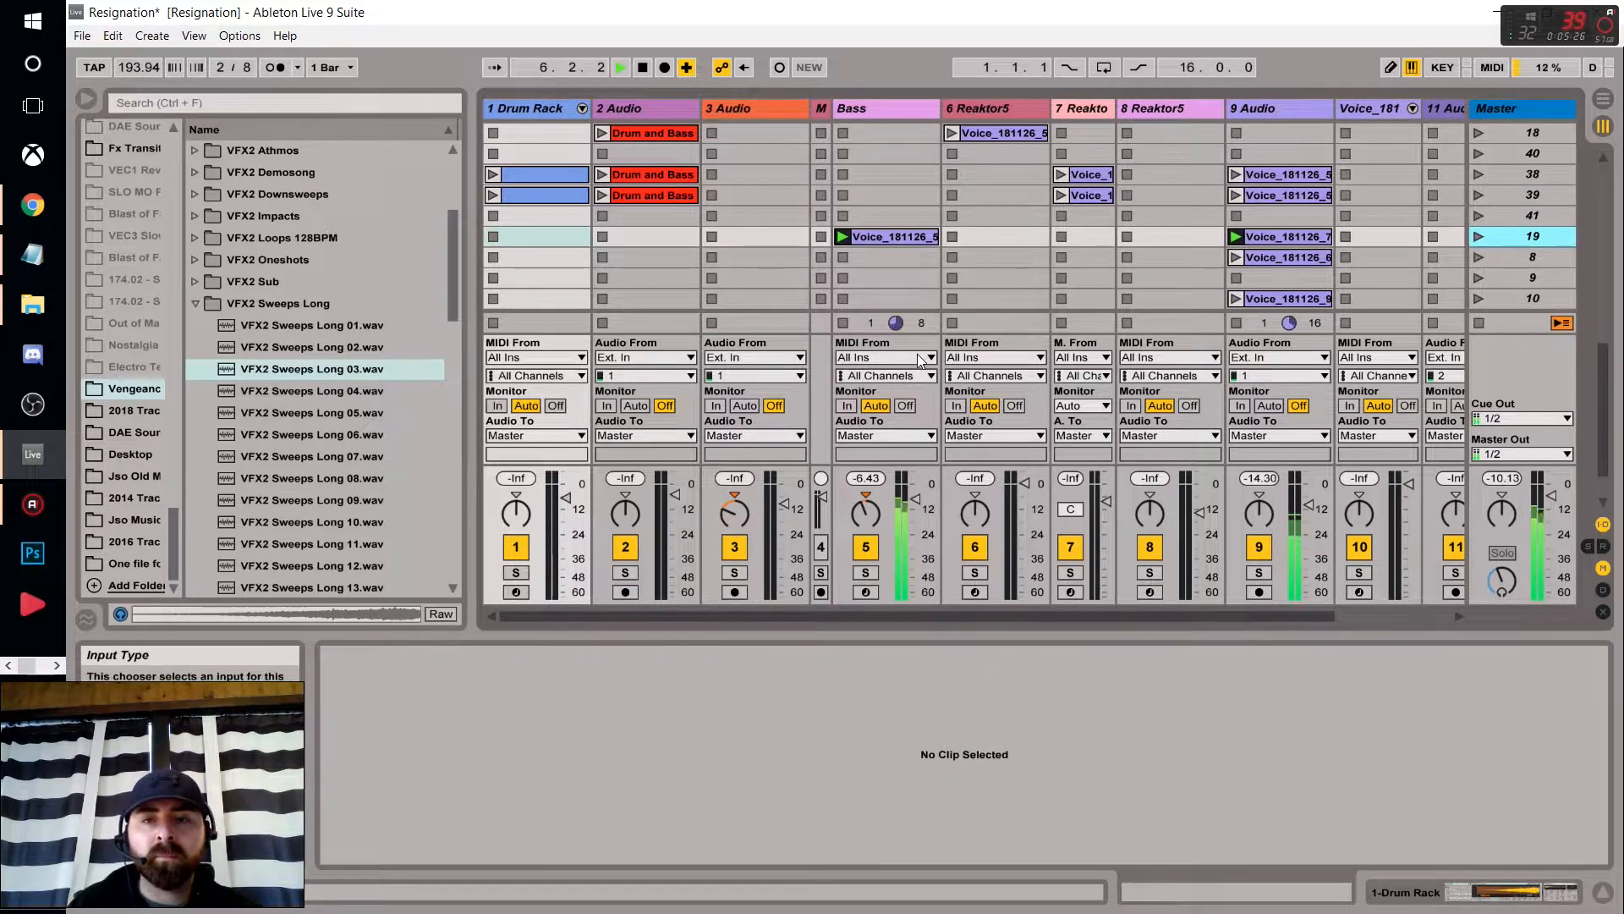
pyautogui.click(900, 235)
pyautogui.moveTo(899, 236); pyautogui.dragTo(899, 216)
pyautogui.moveTo(1291, 239); pyautogui.dragTo(1291, 216)
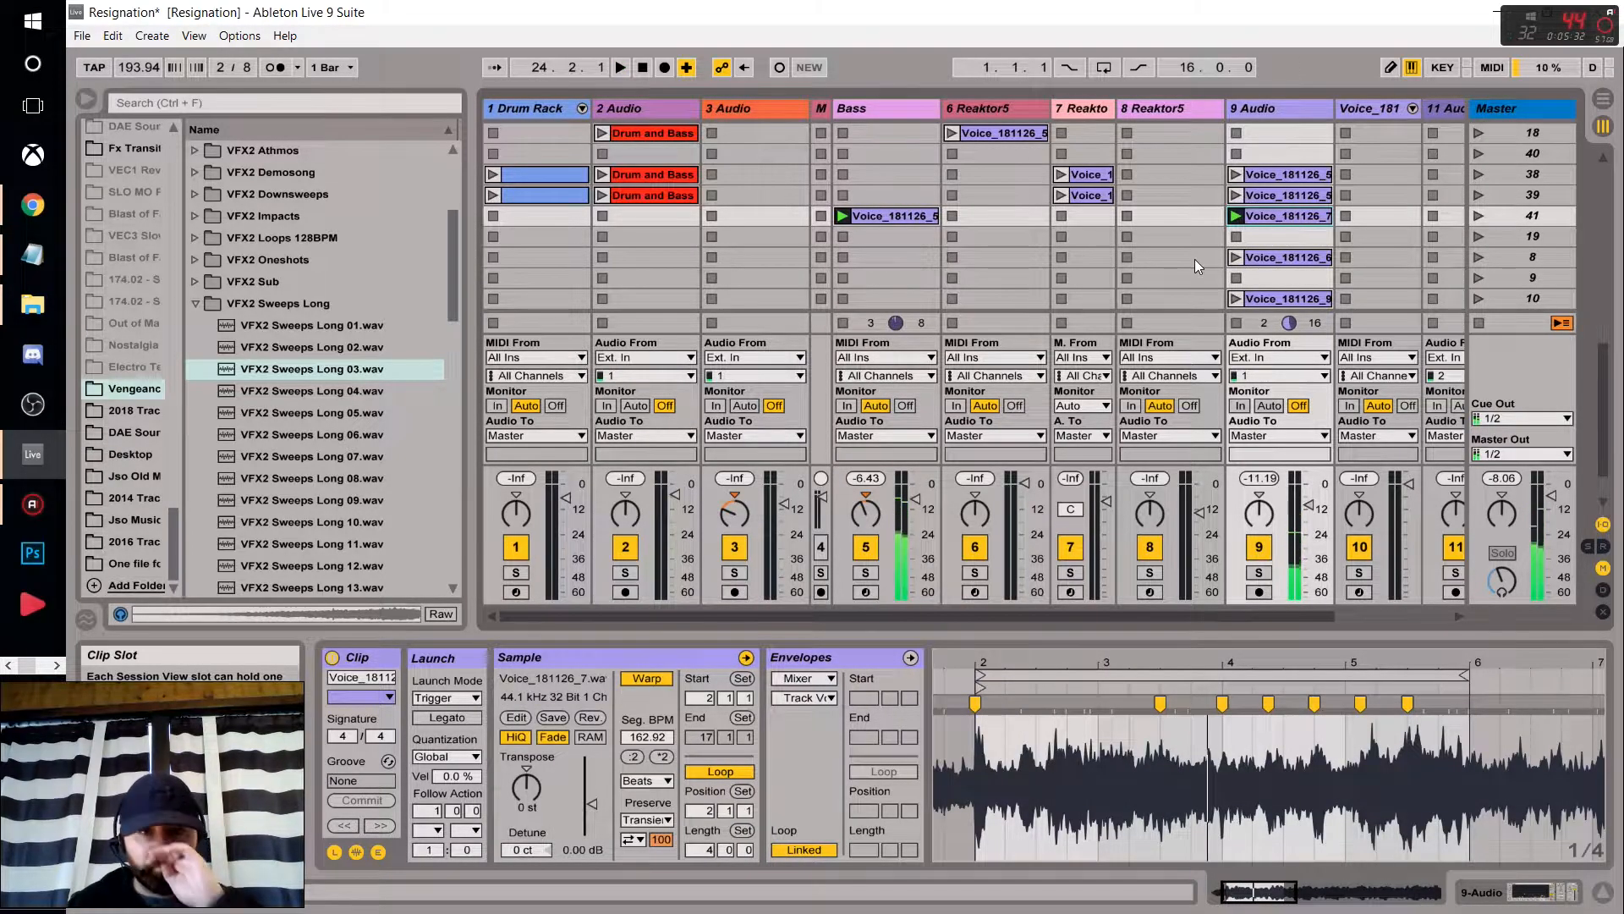
# Narrow the Drum Rack, 2 Audio, Bass, 6 Reaktor5, 8 Reaktor5, 9 Audio, track 10 and 11 Audio columns.
pyautogui.scroll(5, 1294, 284)
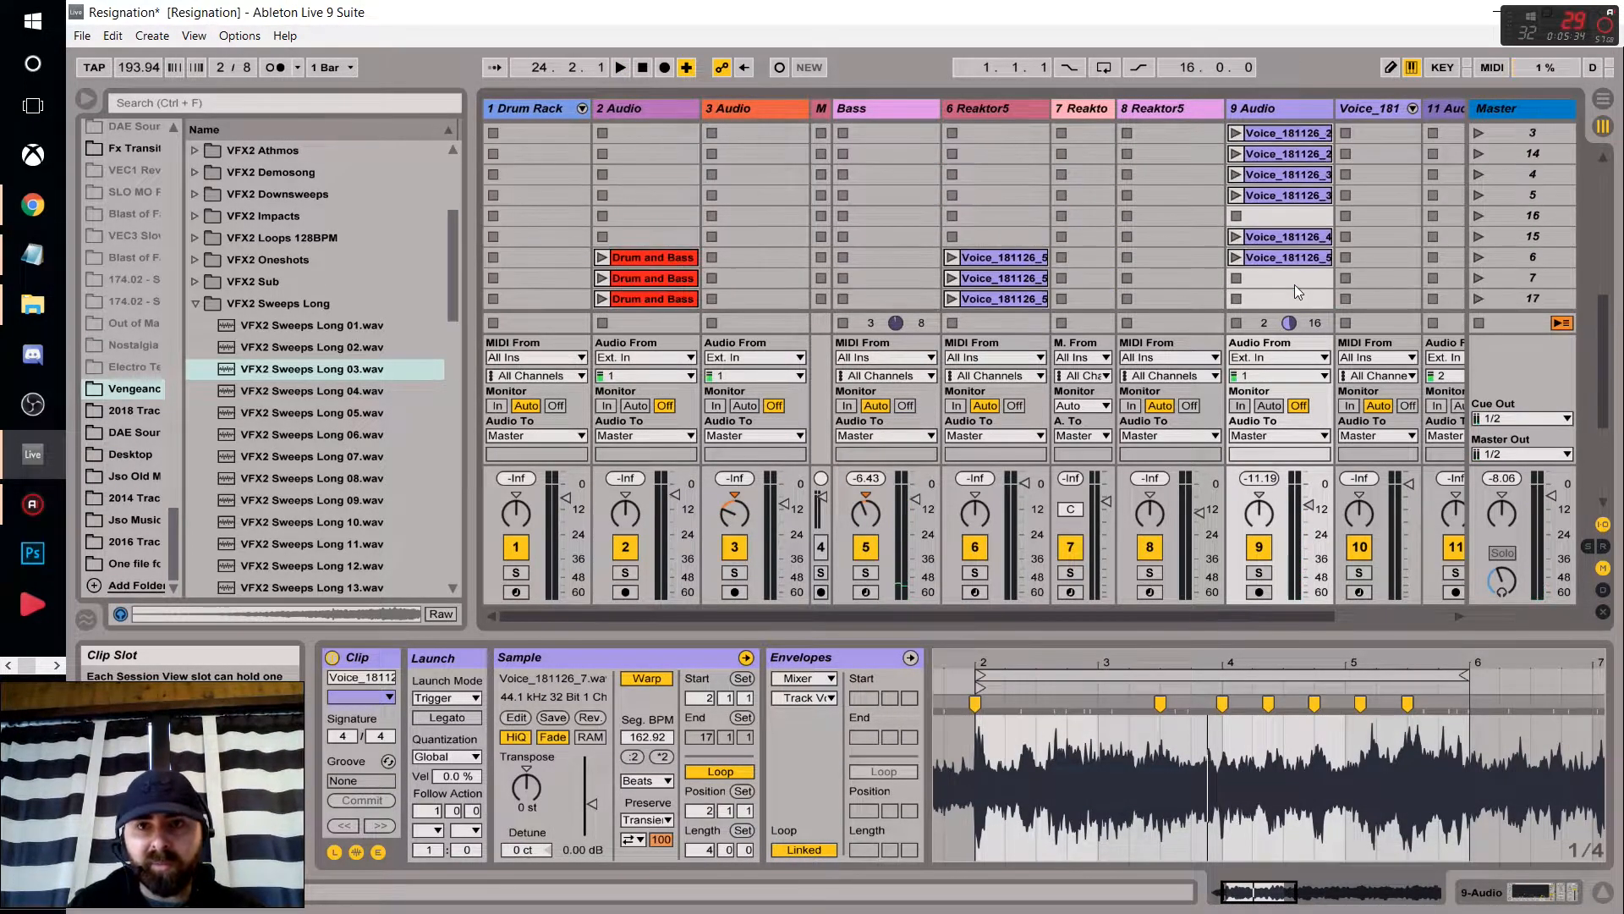
pyautogui.scroll(5, 1294, 284)
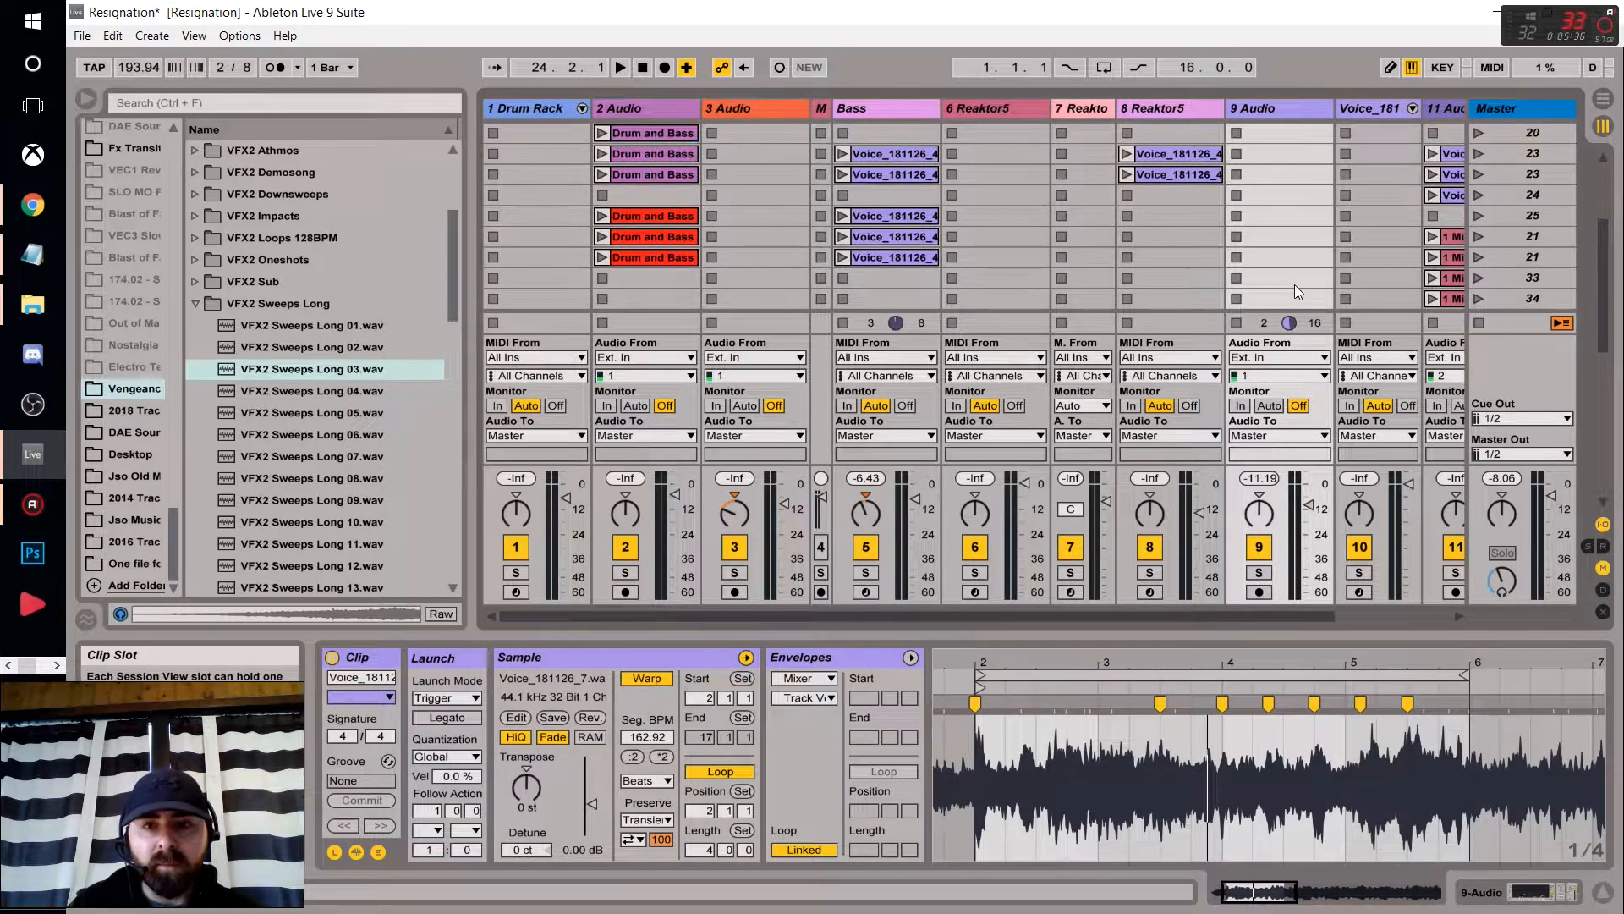
pyautogui.scroll(5, 1294, 285)
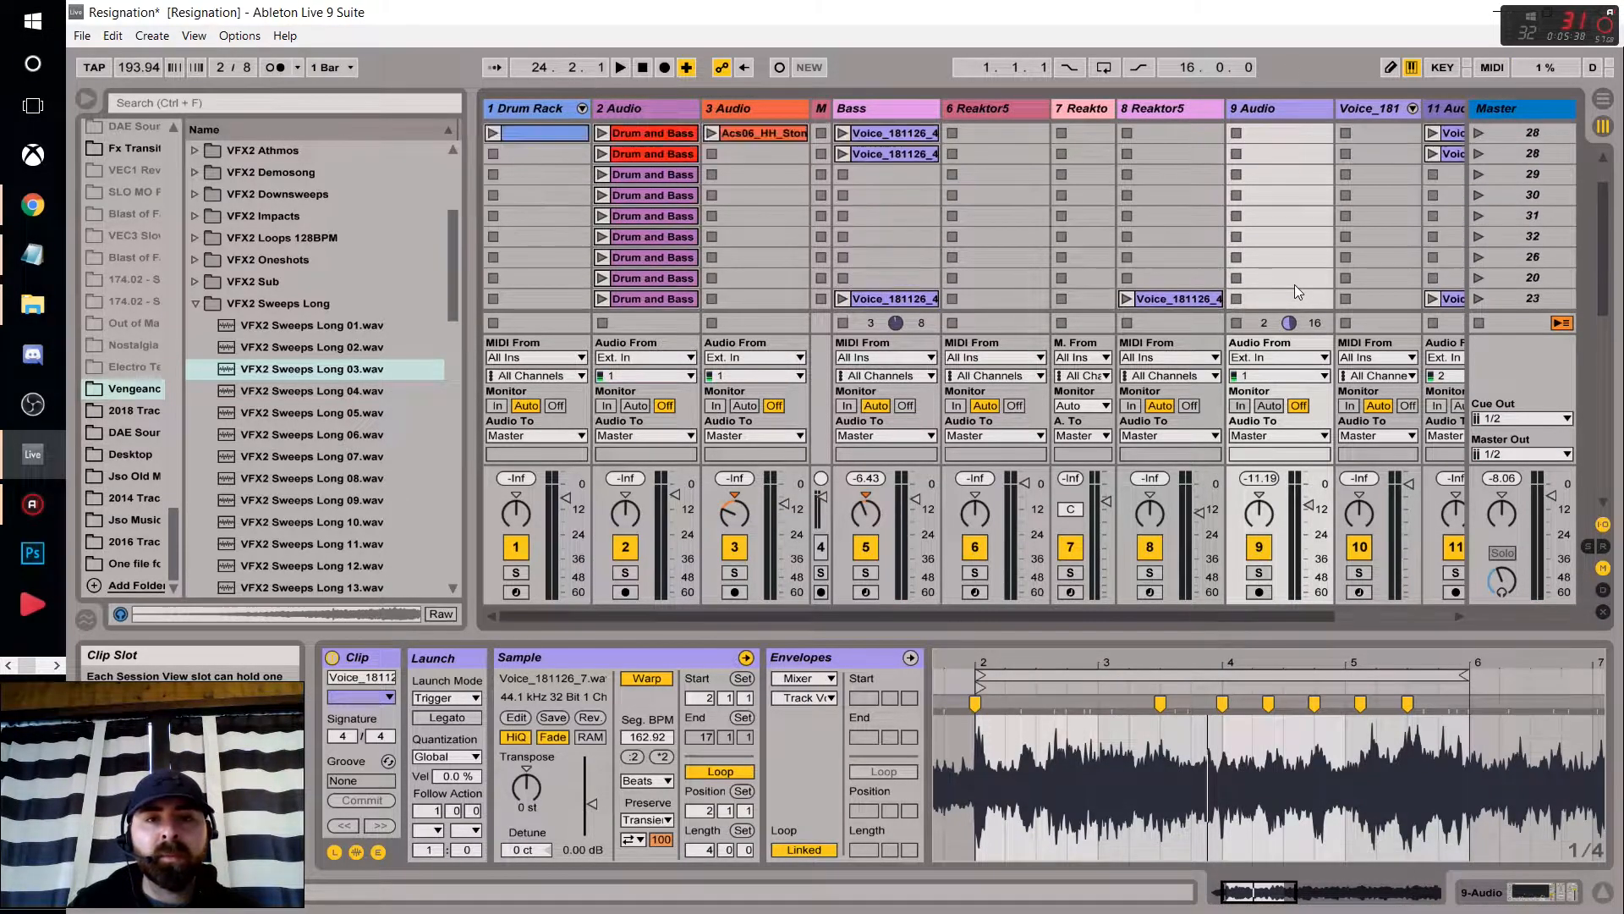
pyautogui.moveTo(586, 114); pyautogui.dragTo(518, 113)
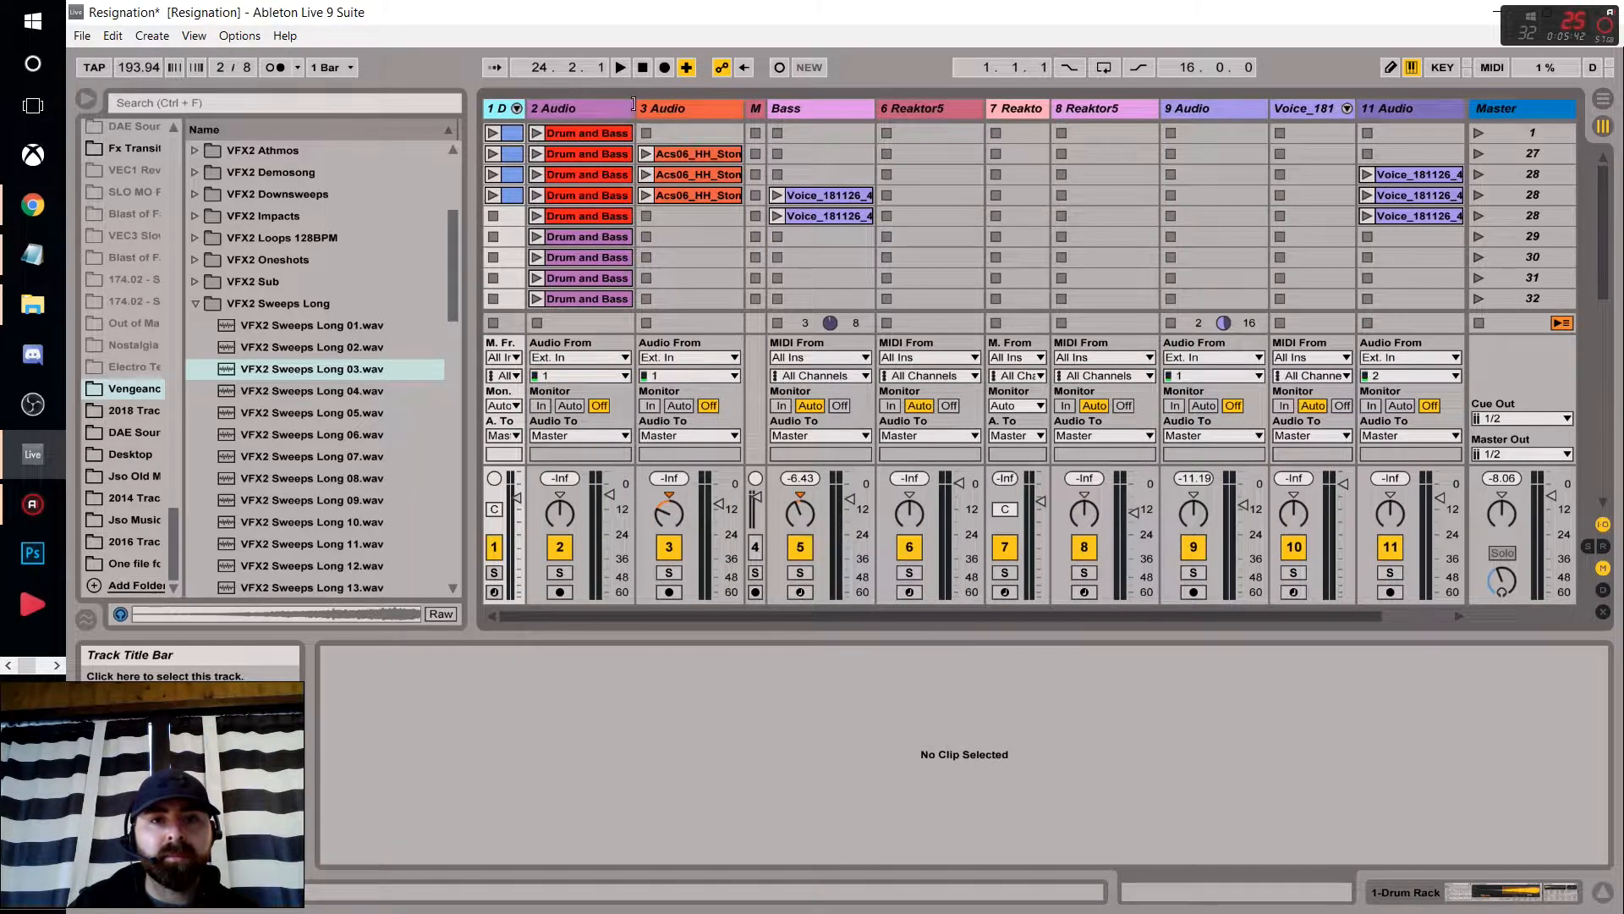
pyautogui.moveTo(633, 104); pyautogui.dragTo(604, 107)
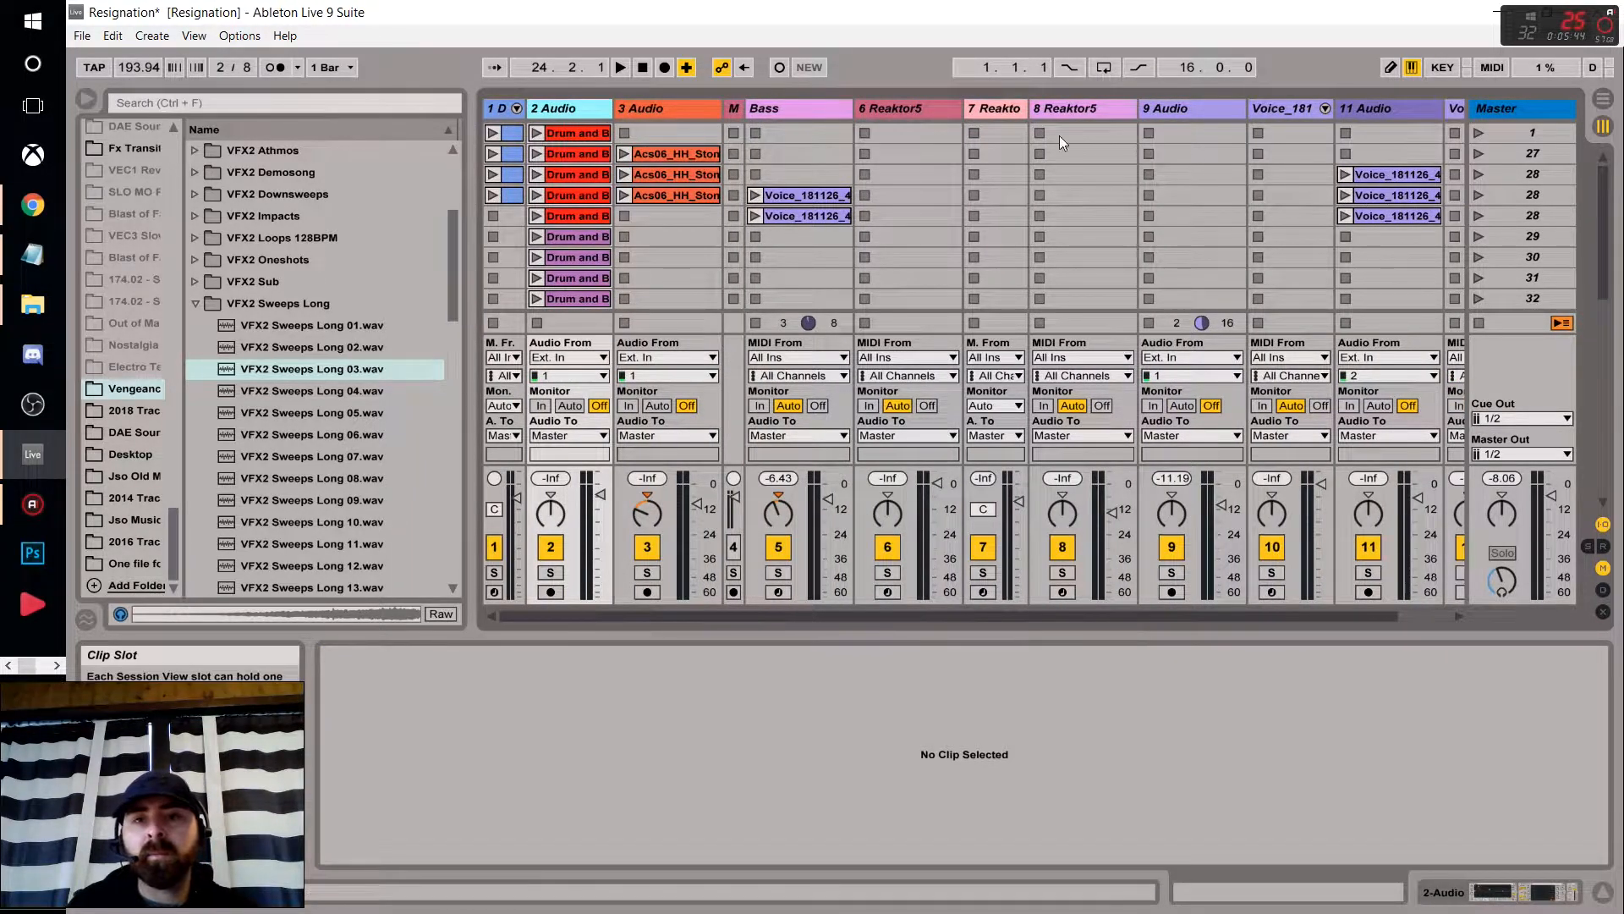
pyautogui.moveTo(1243, 106); pyautogui.dragTo(1200, 131)
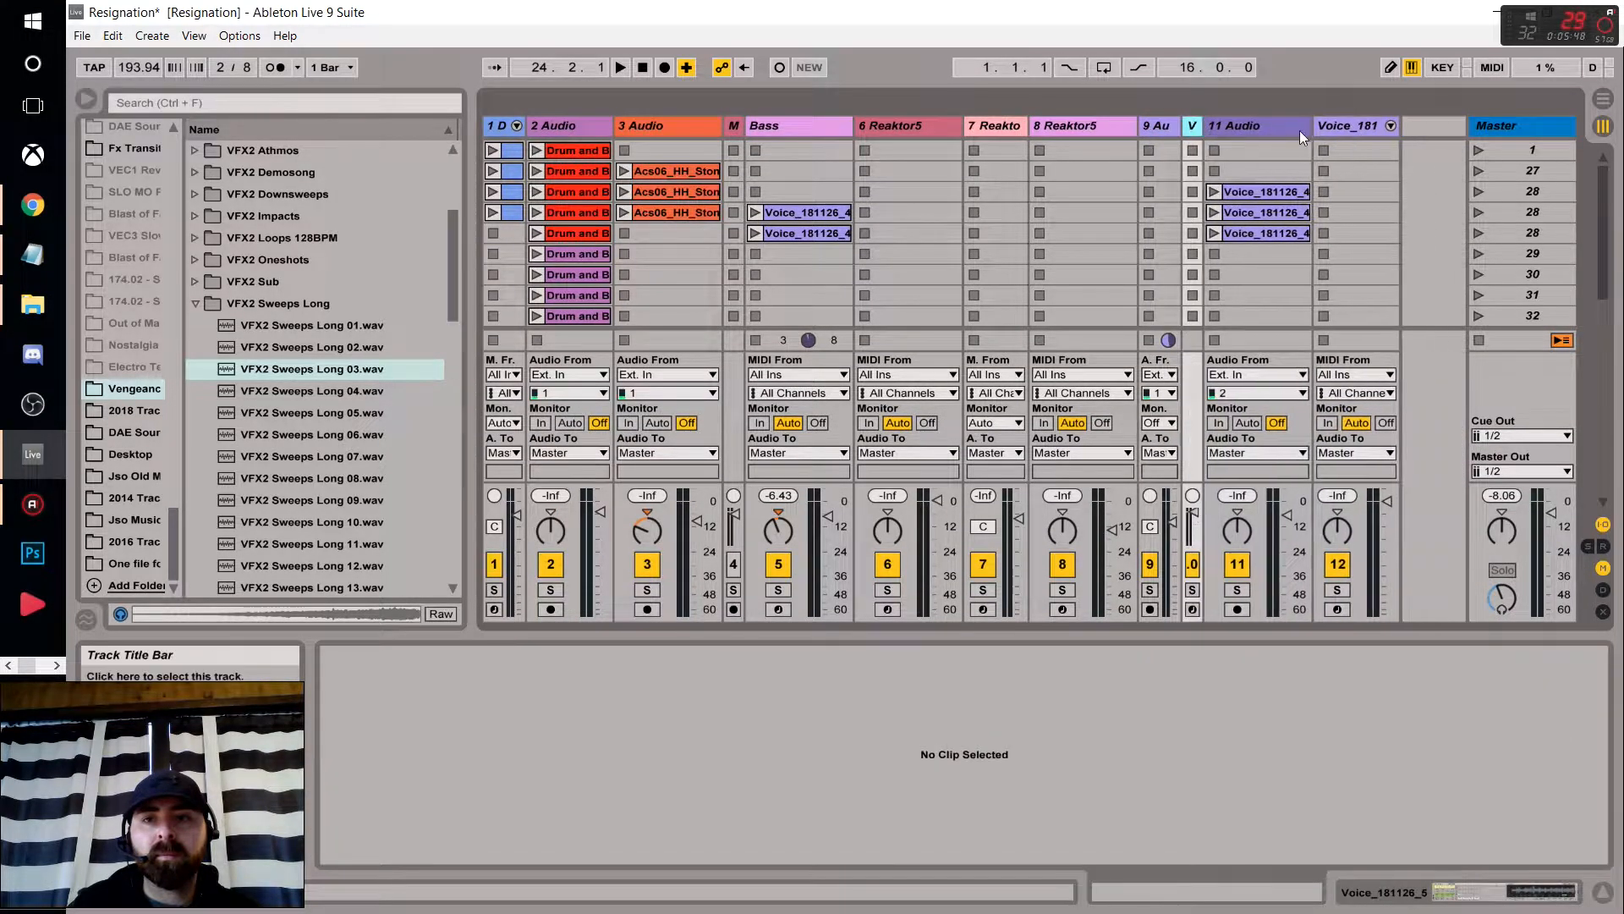
pyautogui.moveTo(1306, 126); pyautogui.dragTo(1260, 130)
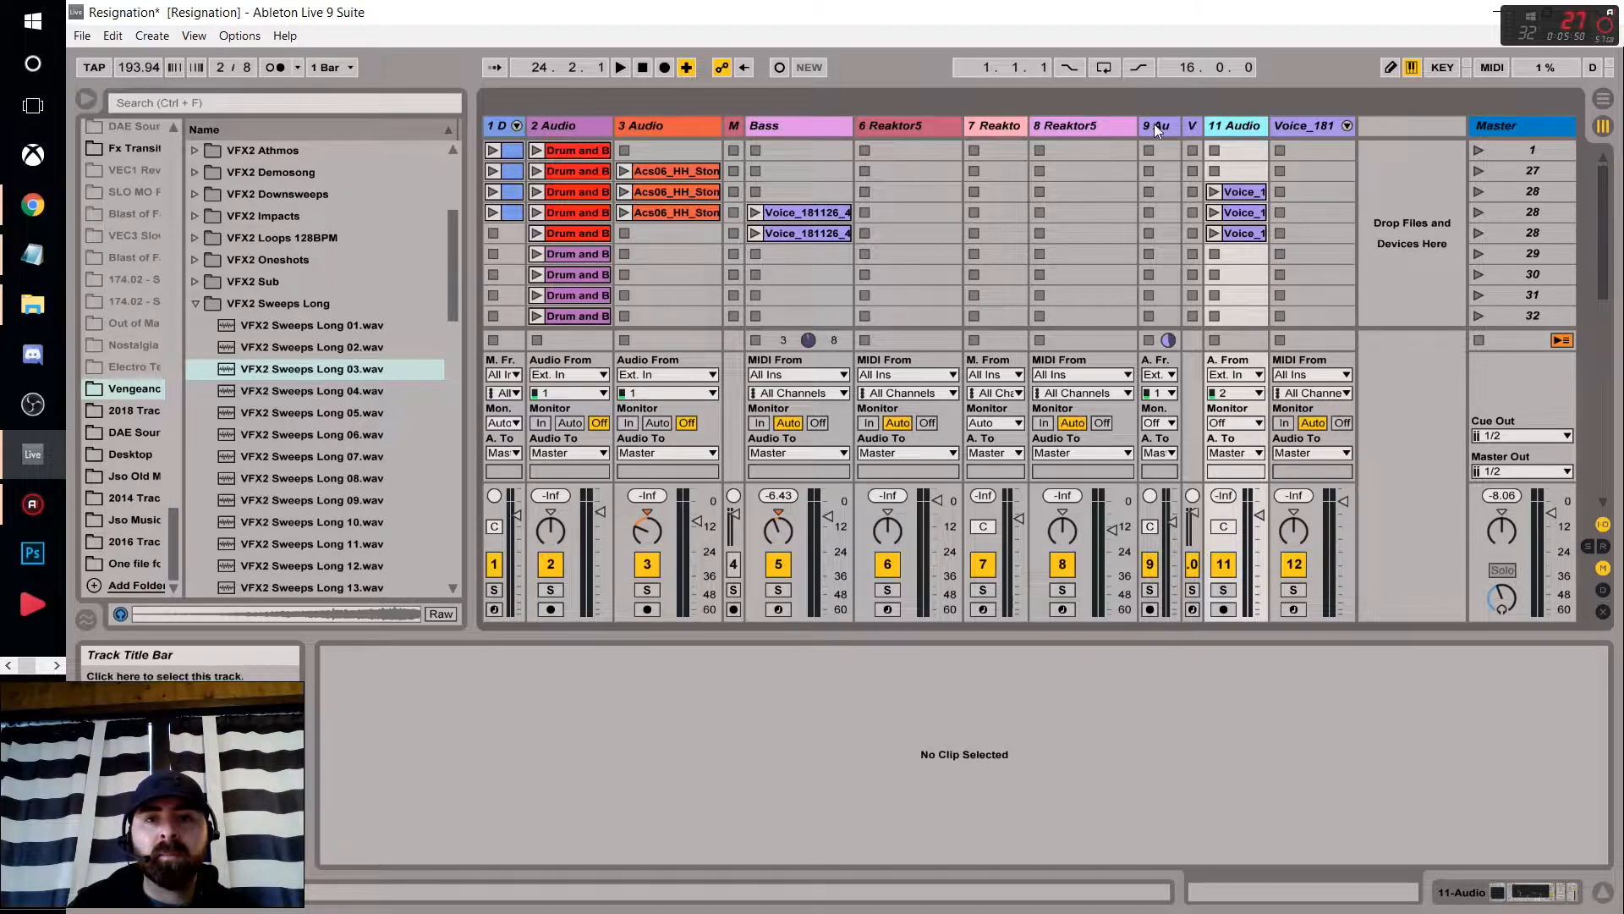
pyautogui.moveTo(1134, 125); pyautogui.dragTo(1091, 127)
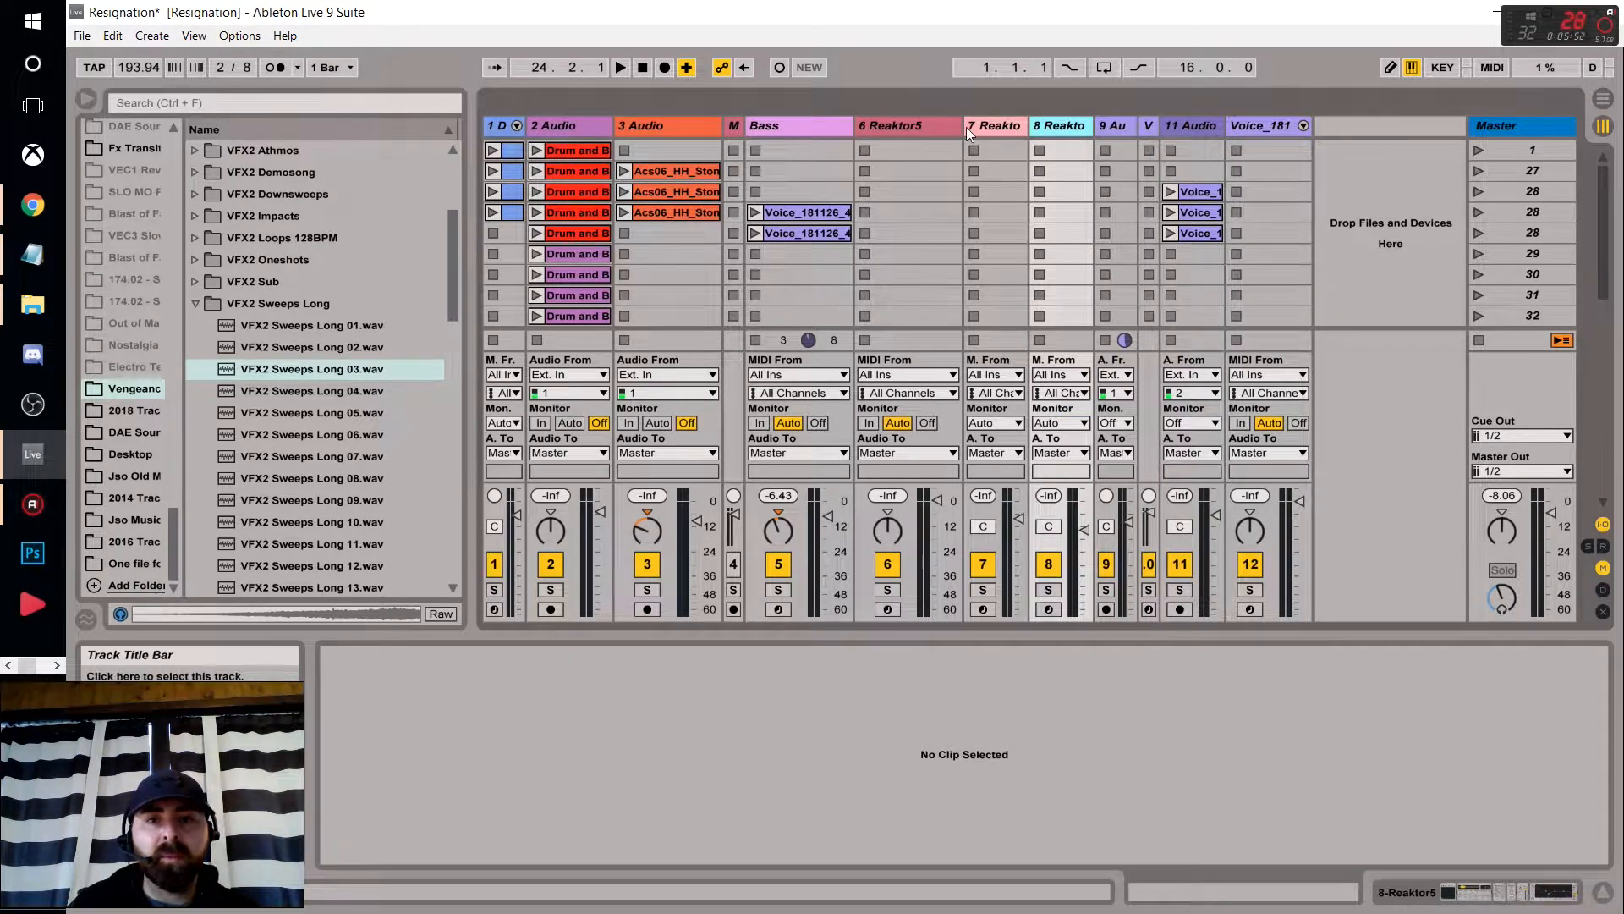
pyautogui.moveTo(964, 127); pyautogui.dragTo(812, 127)
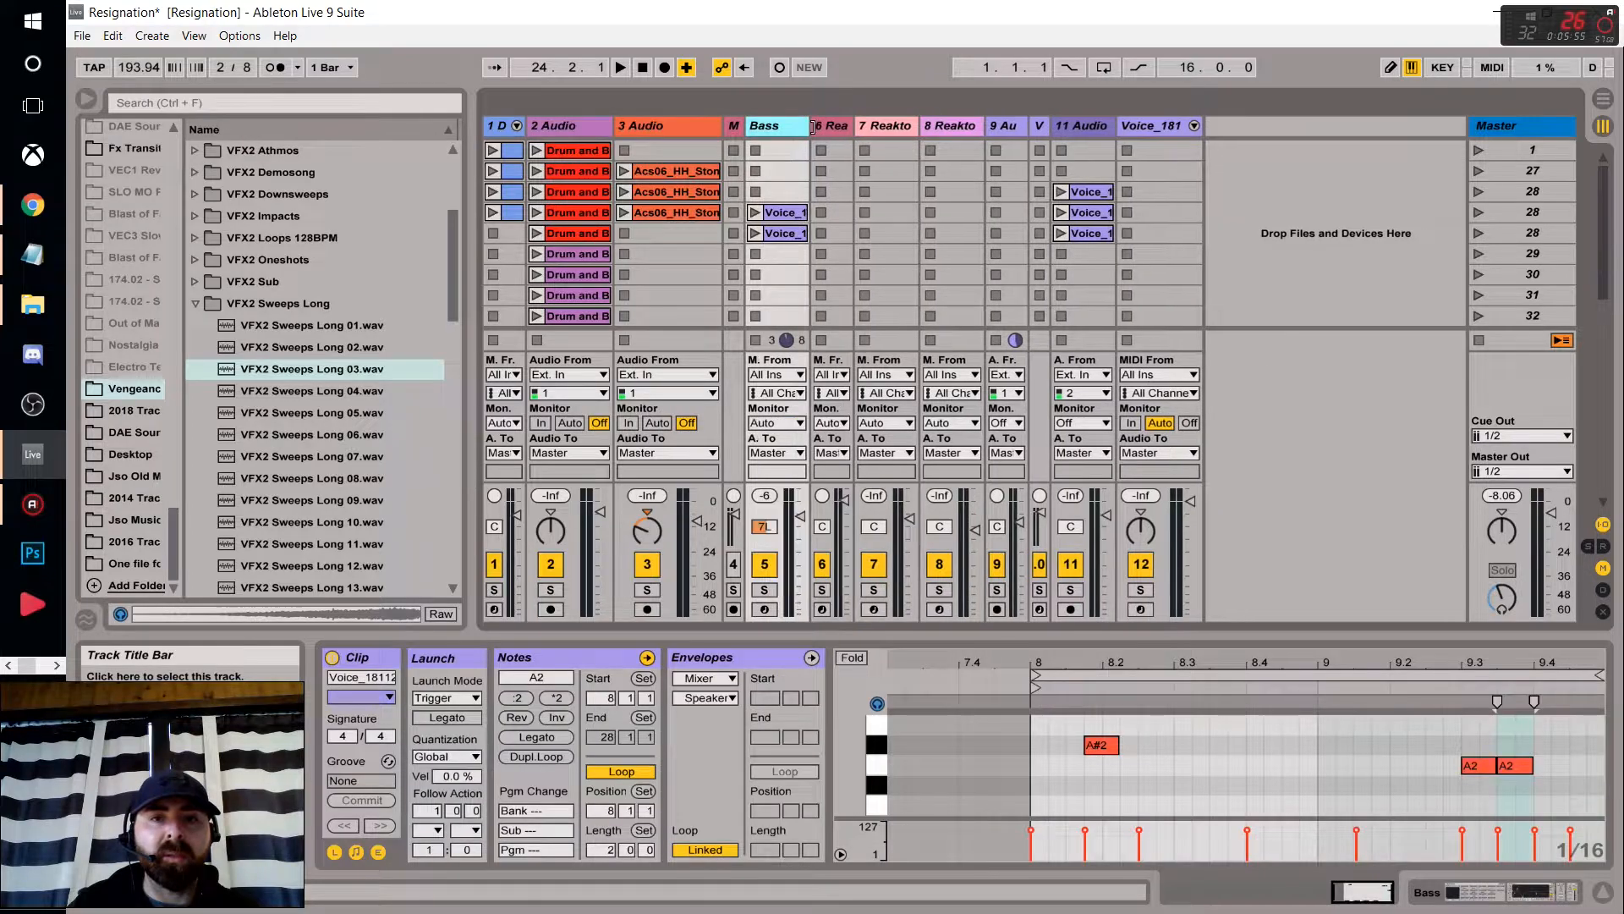
# Rename the 11 Audio track, which holds the 1 Mic Track clips, as Vox.
pyautogui.click(1170, 215)
pyautogui.scroll(-8, 1170, 215)
pyautogui.scroll(-4, 1172, 231)
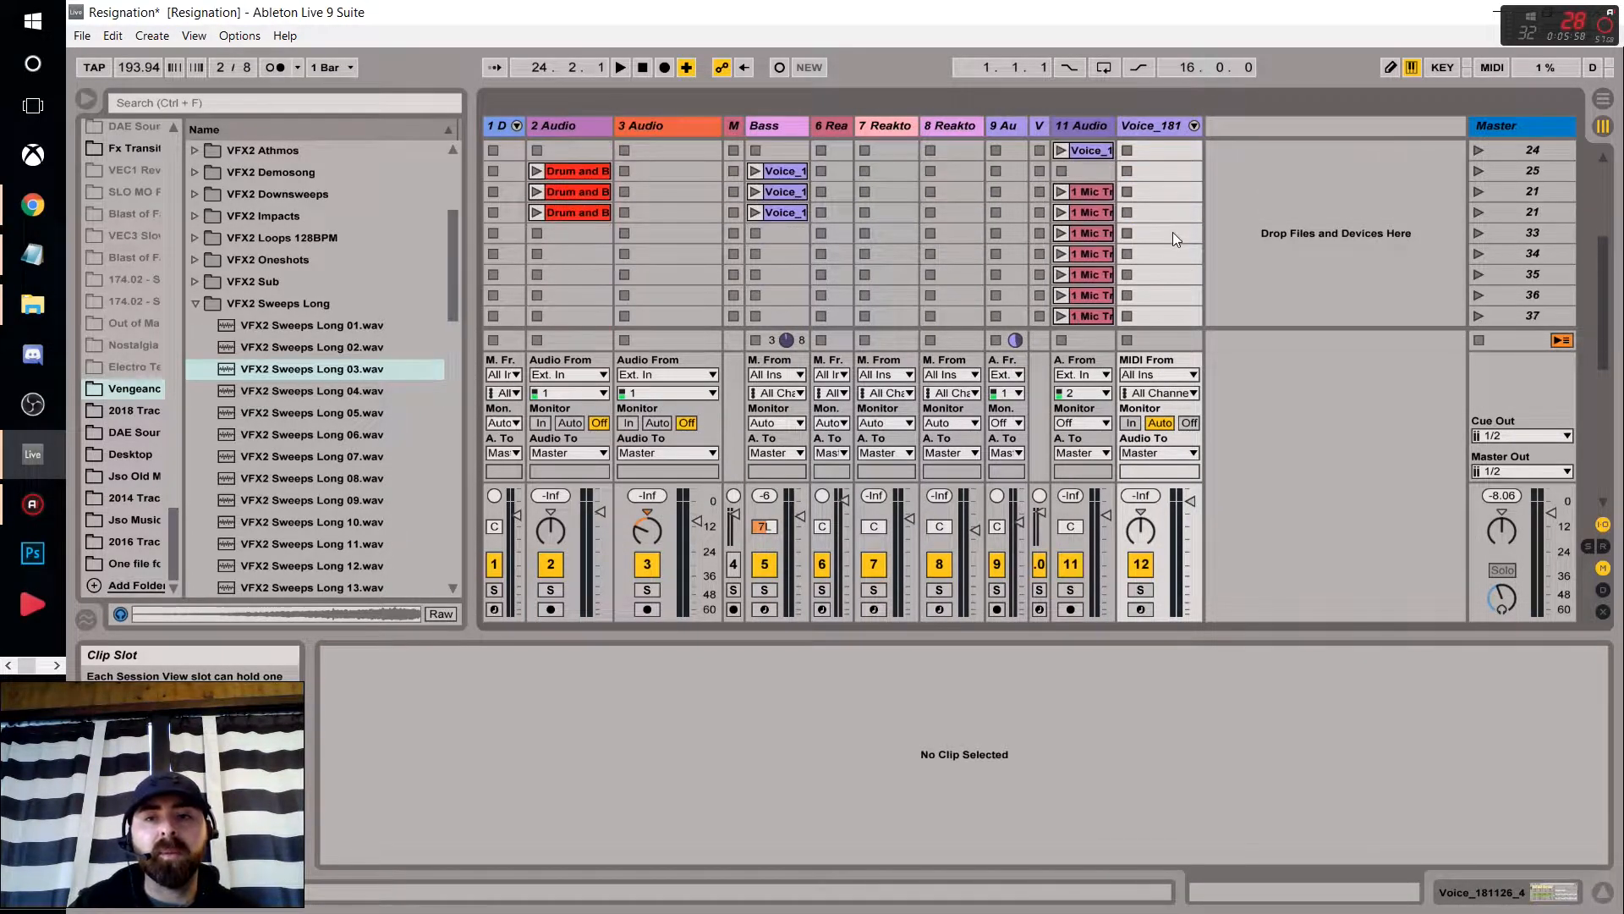
pyautogui.click(1089, 194)
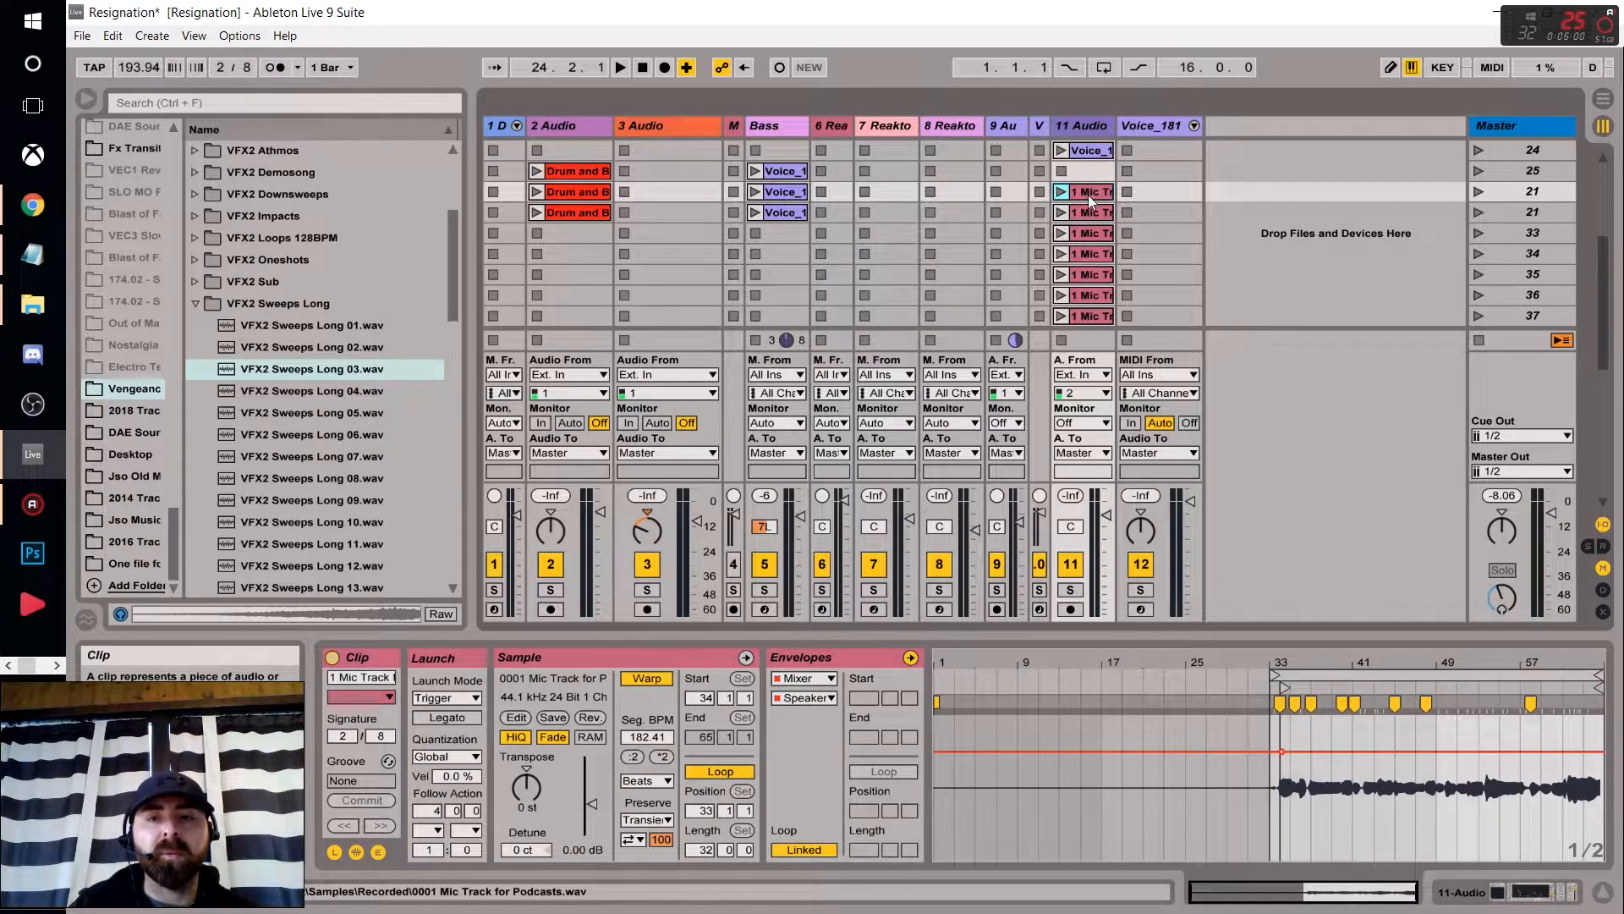
pyautogui.rightClick(1090, 127)
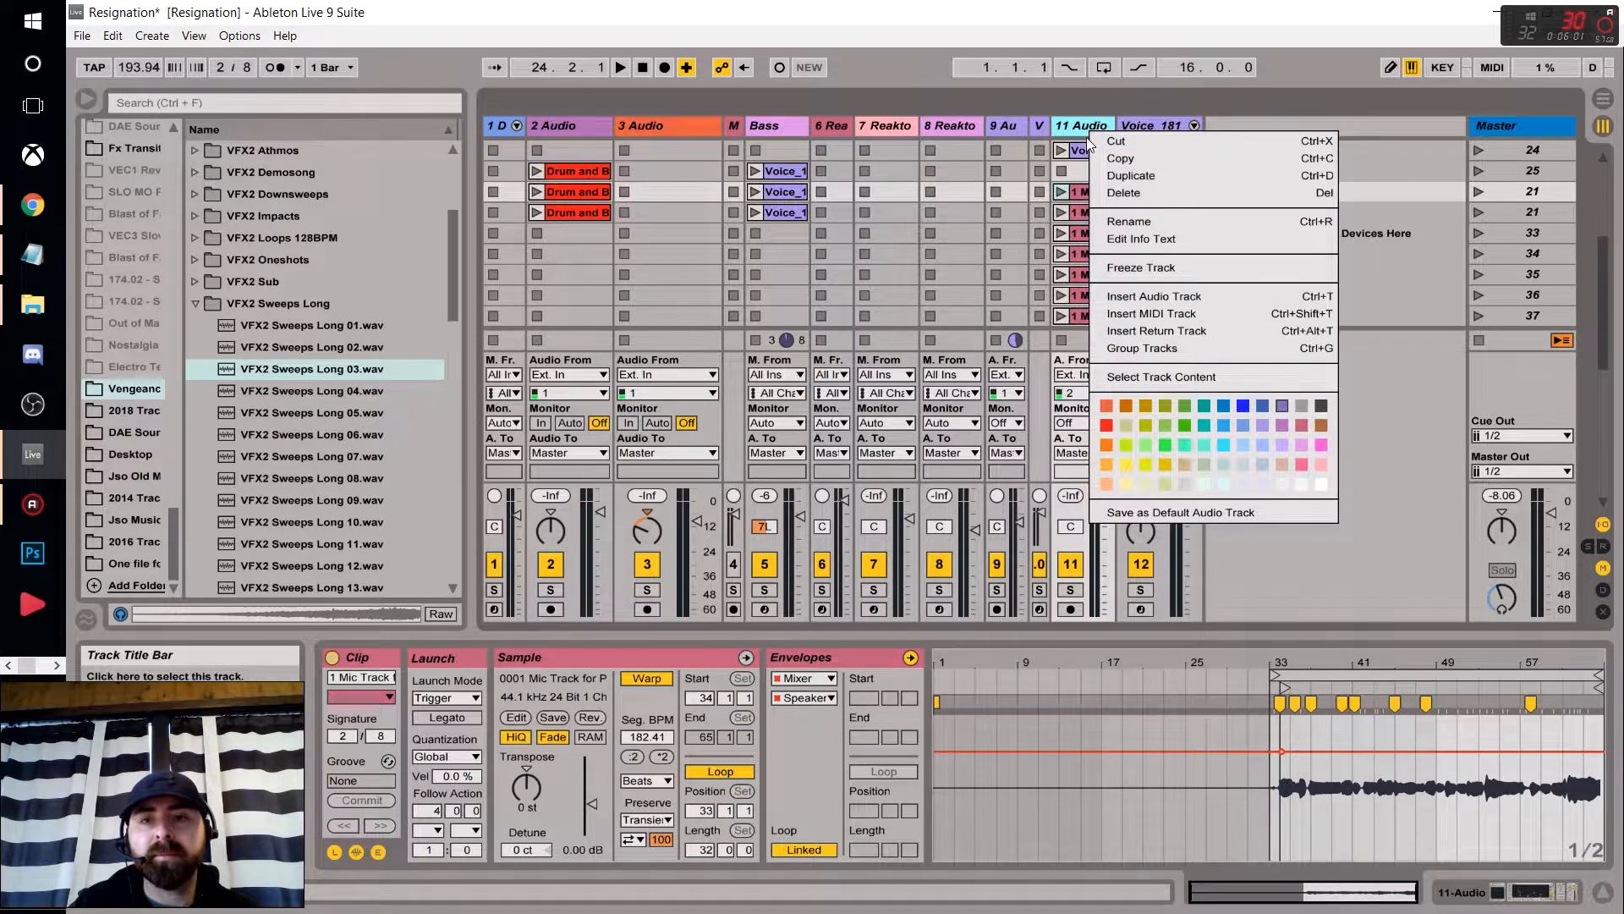
pyautogui.click(1127, 222)
pyautogui.write('Vox')
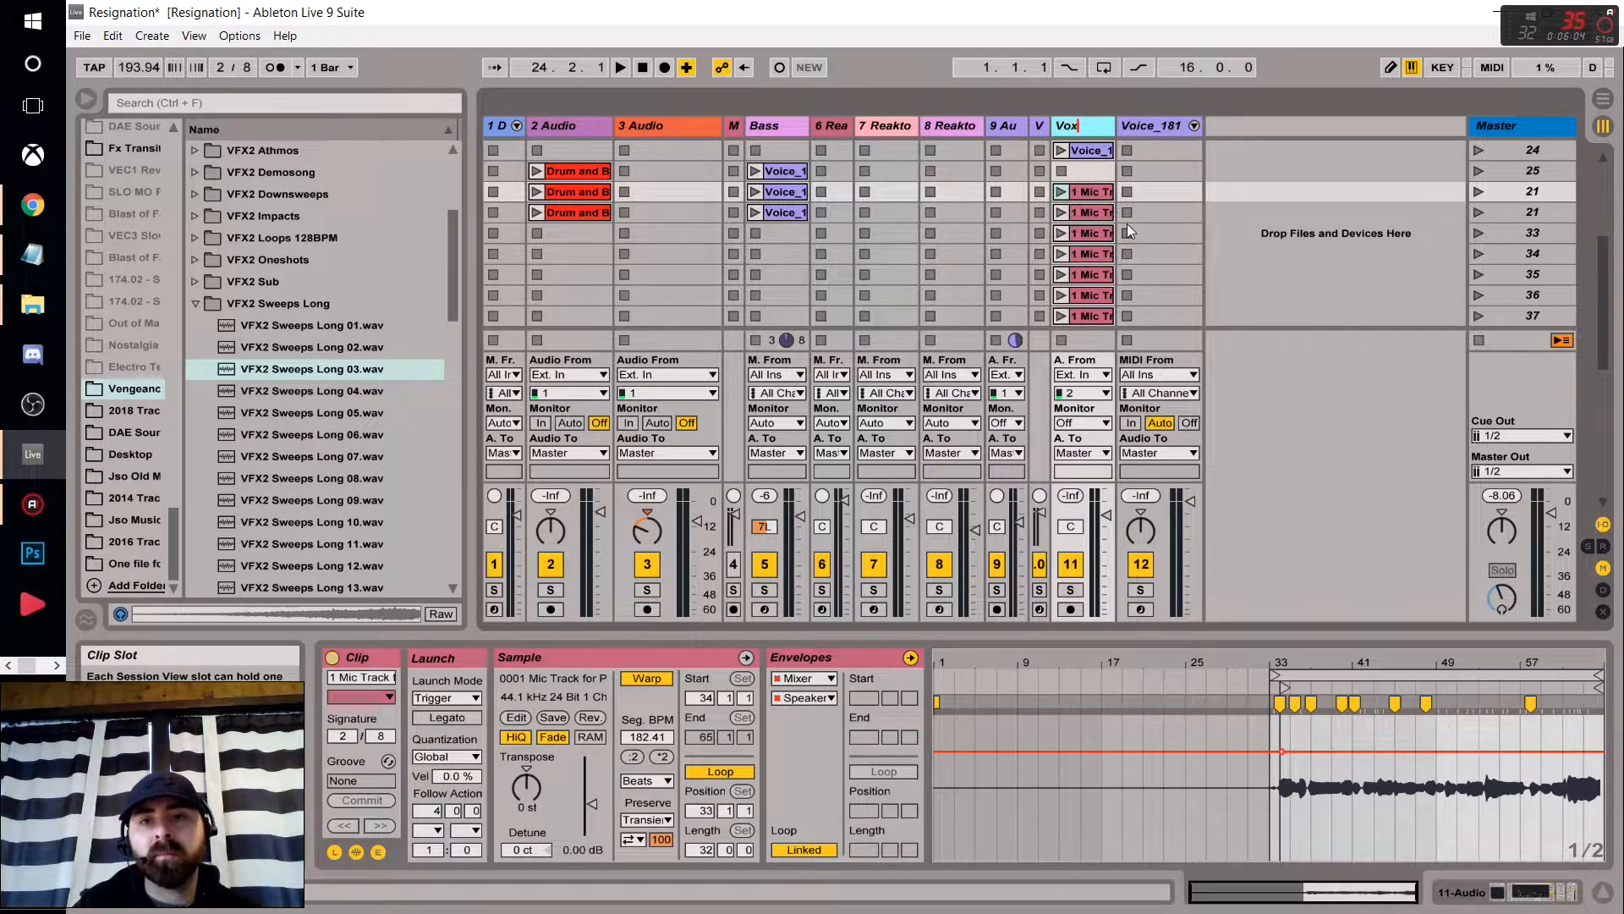
pyautogui.click(1094, 203)
# Rename the scene holding the first mic clip, the upper of the two scenes numbered 21, as VOX.
pyautogui.click(1092, 195)
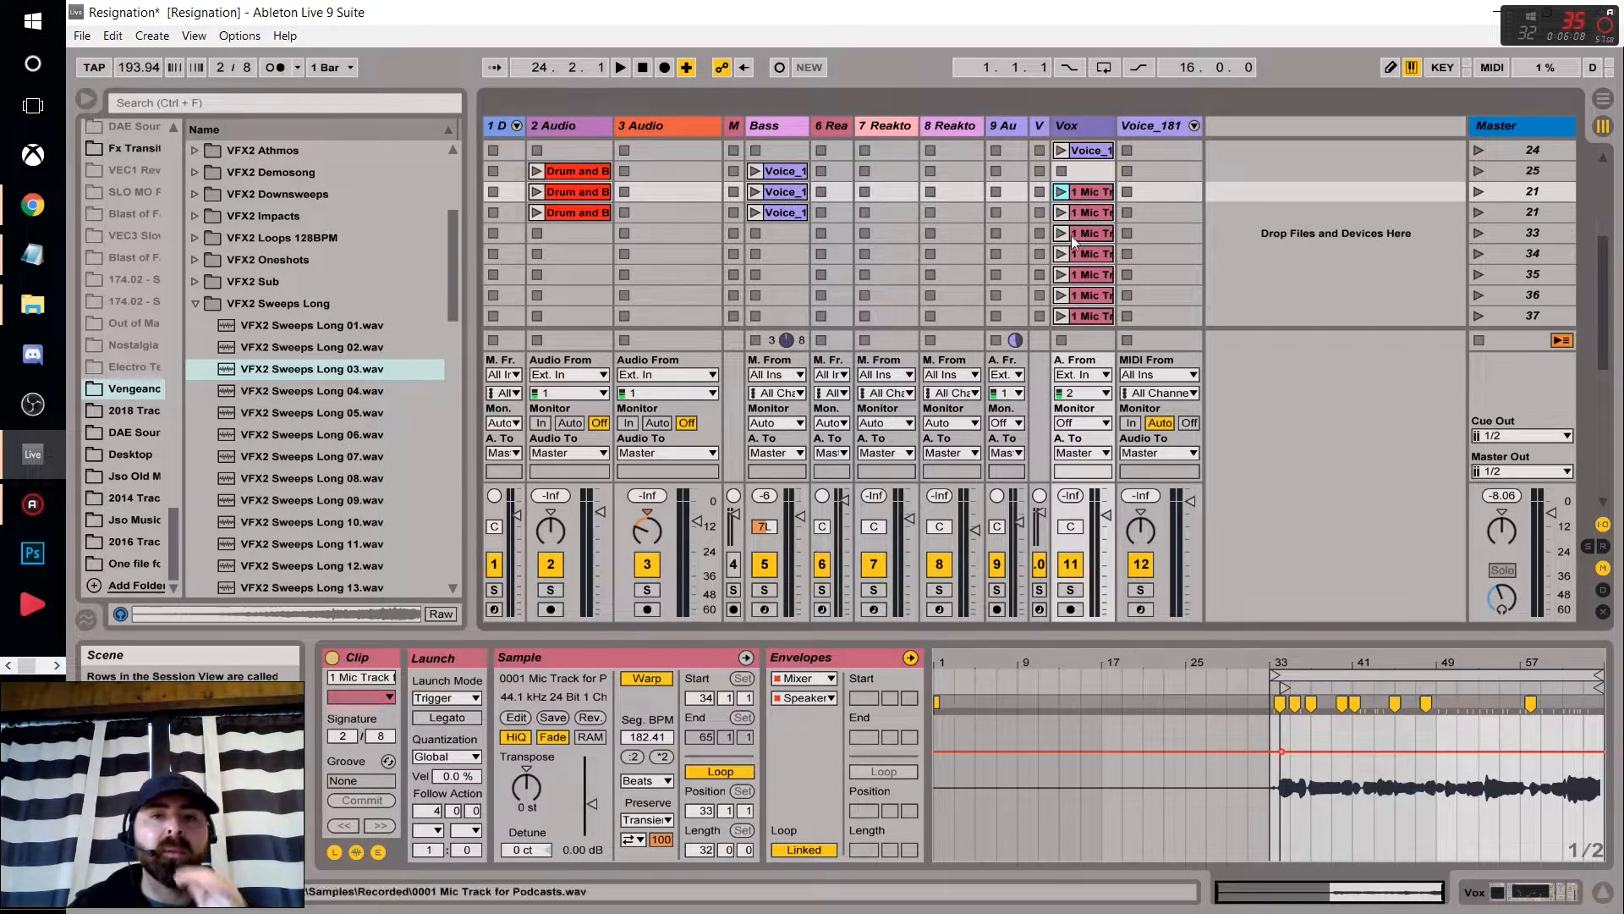
pyautogui.rightClick(1545, 202)
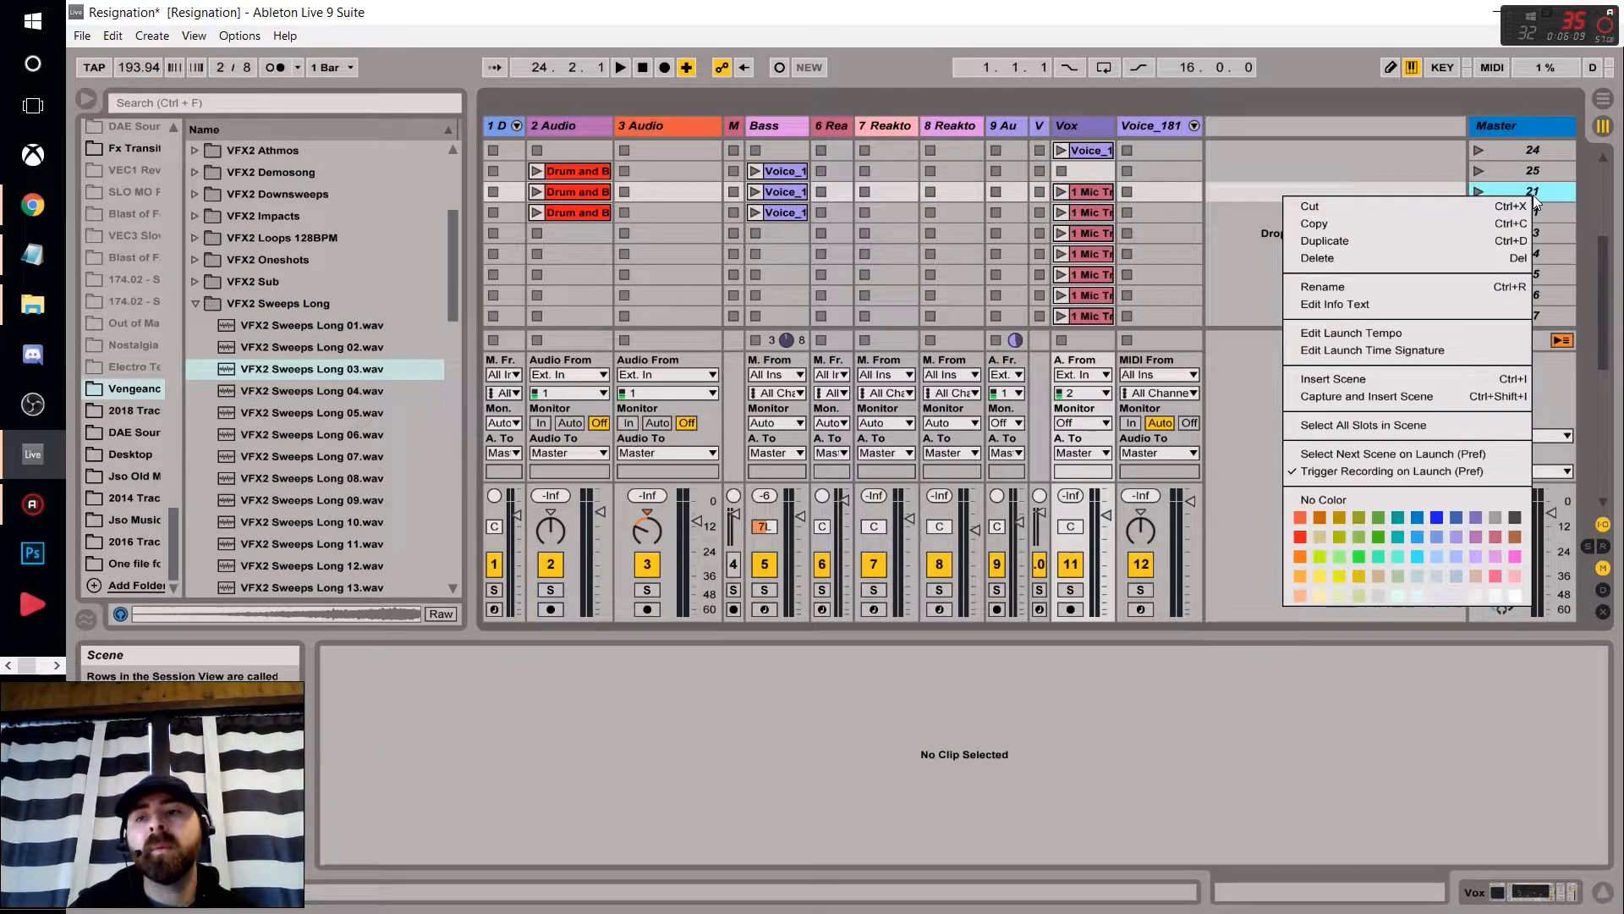
pyautogui.click(1367, 282)
pyautogui.write('VOX')
pyautogui.press('Return')
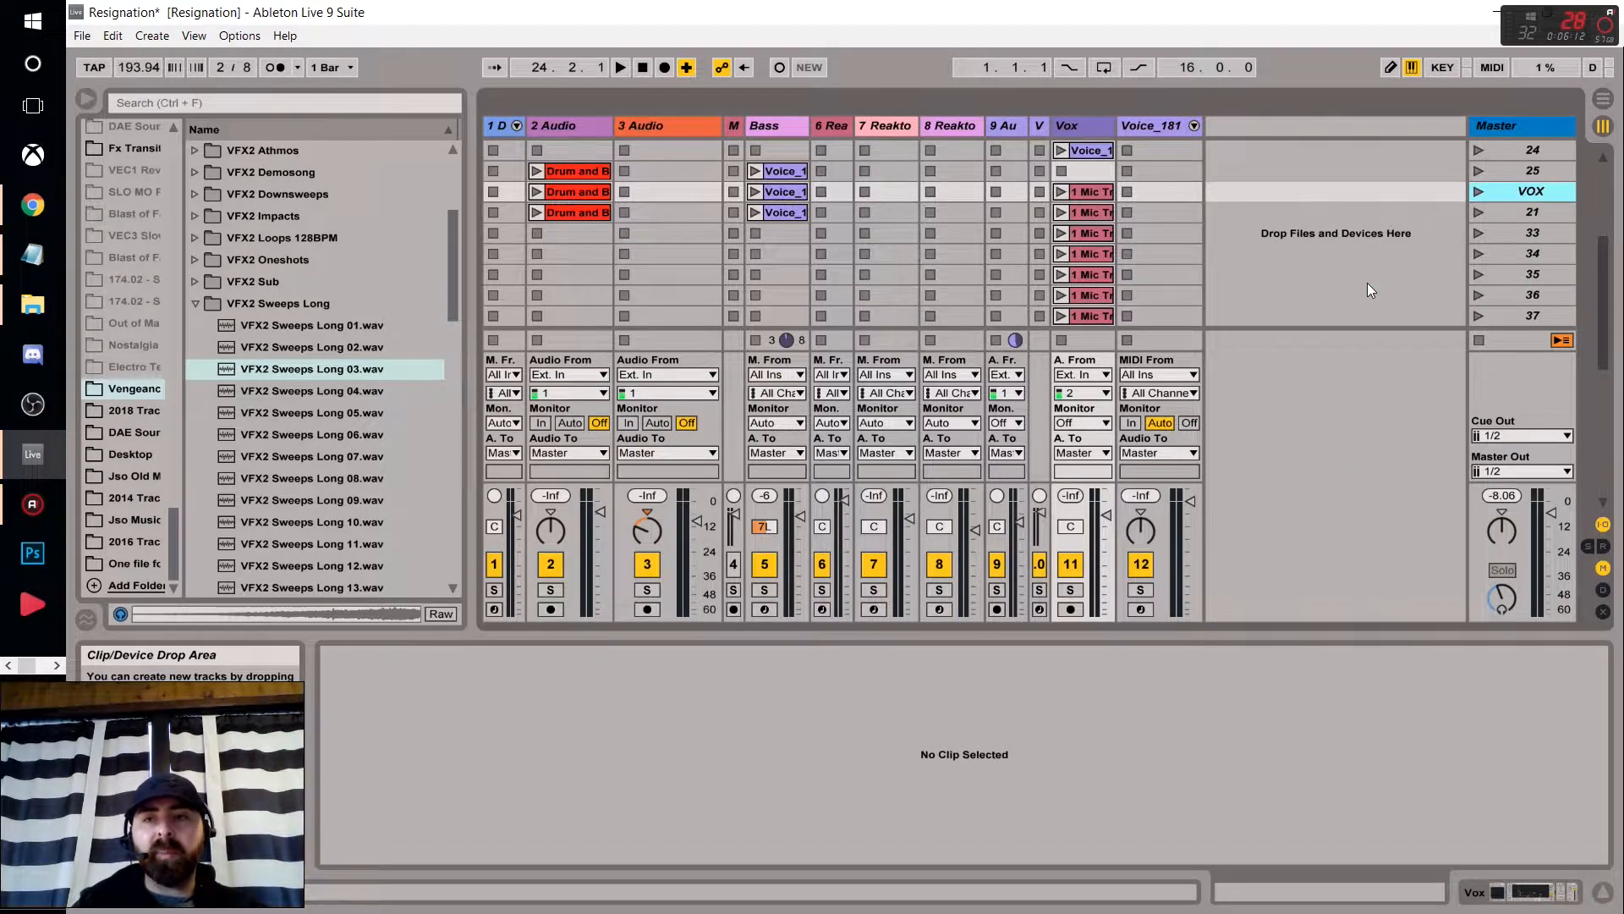
# Audition scenes VOX and 21, followed by the Vox clips in scenes 33, 34, 35 and 36.
pyautogui.click(1478, 192)
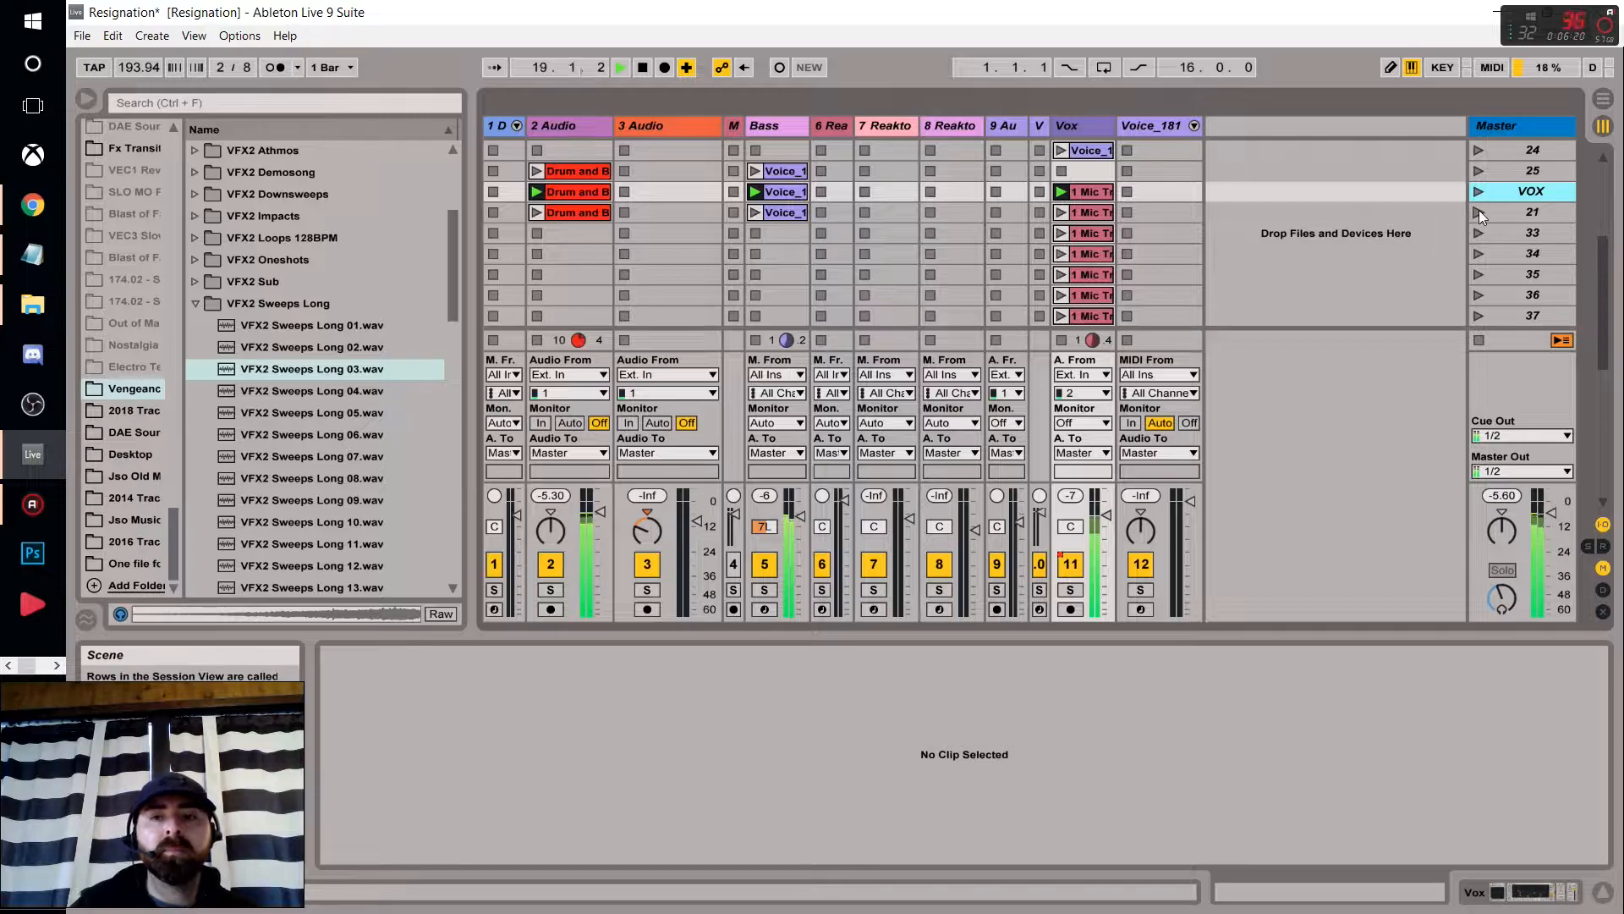
pyautogui.click(1516, 208)
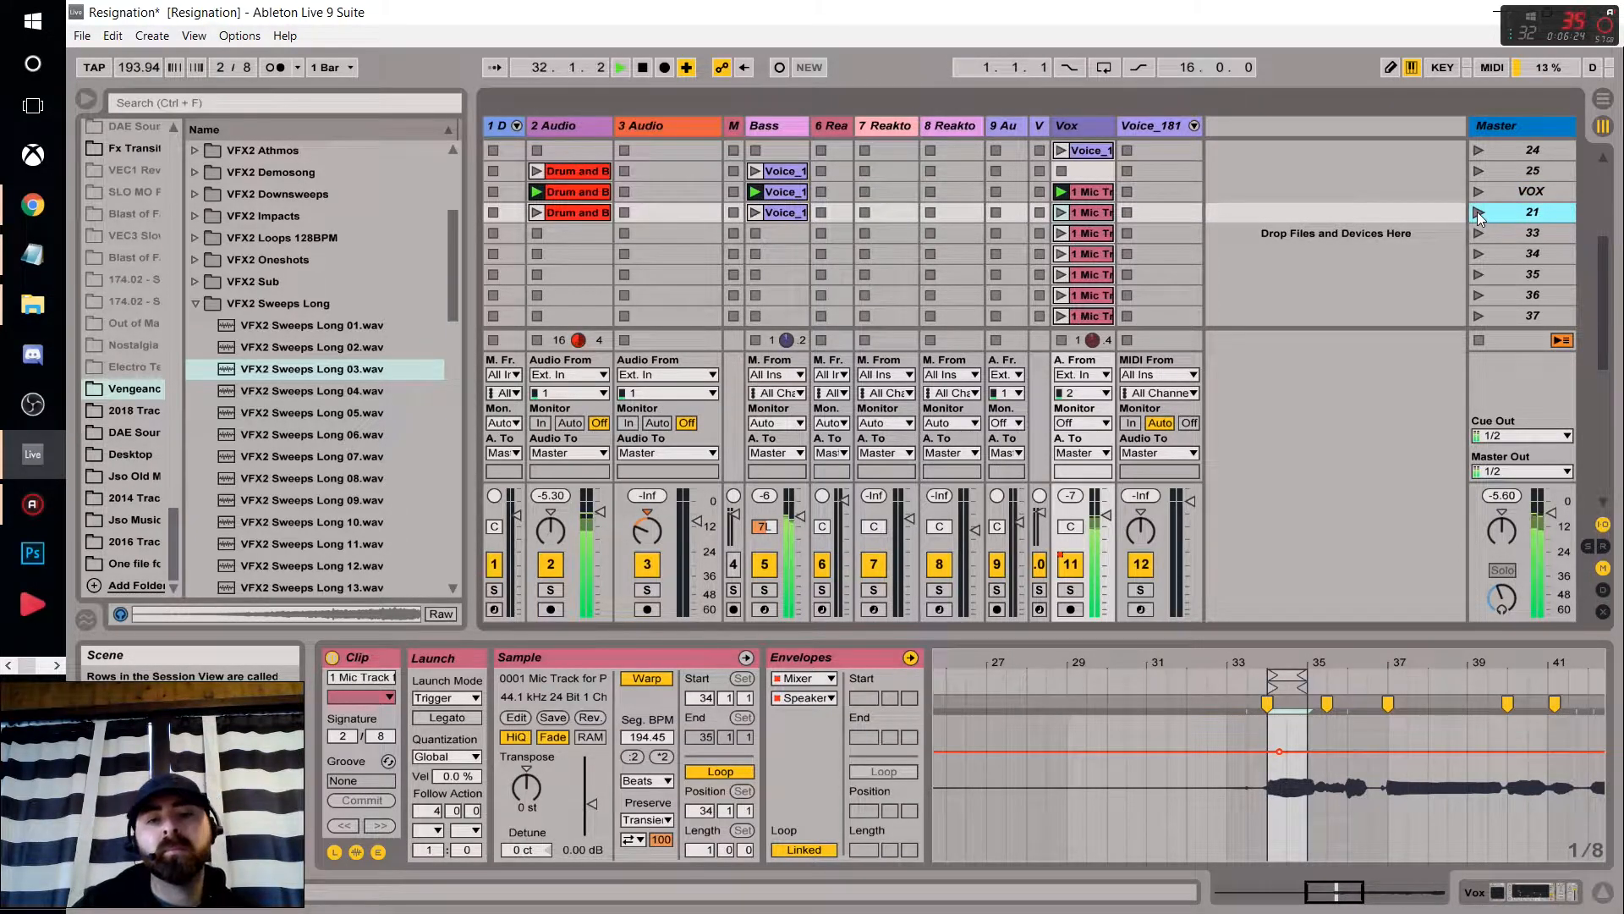
pyautogui.click(1477, 211)
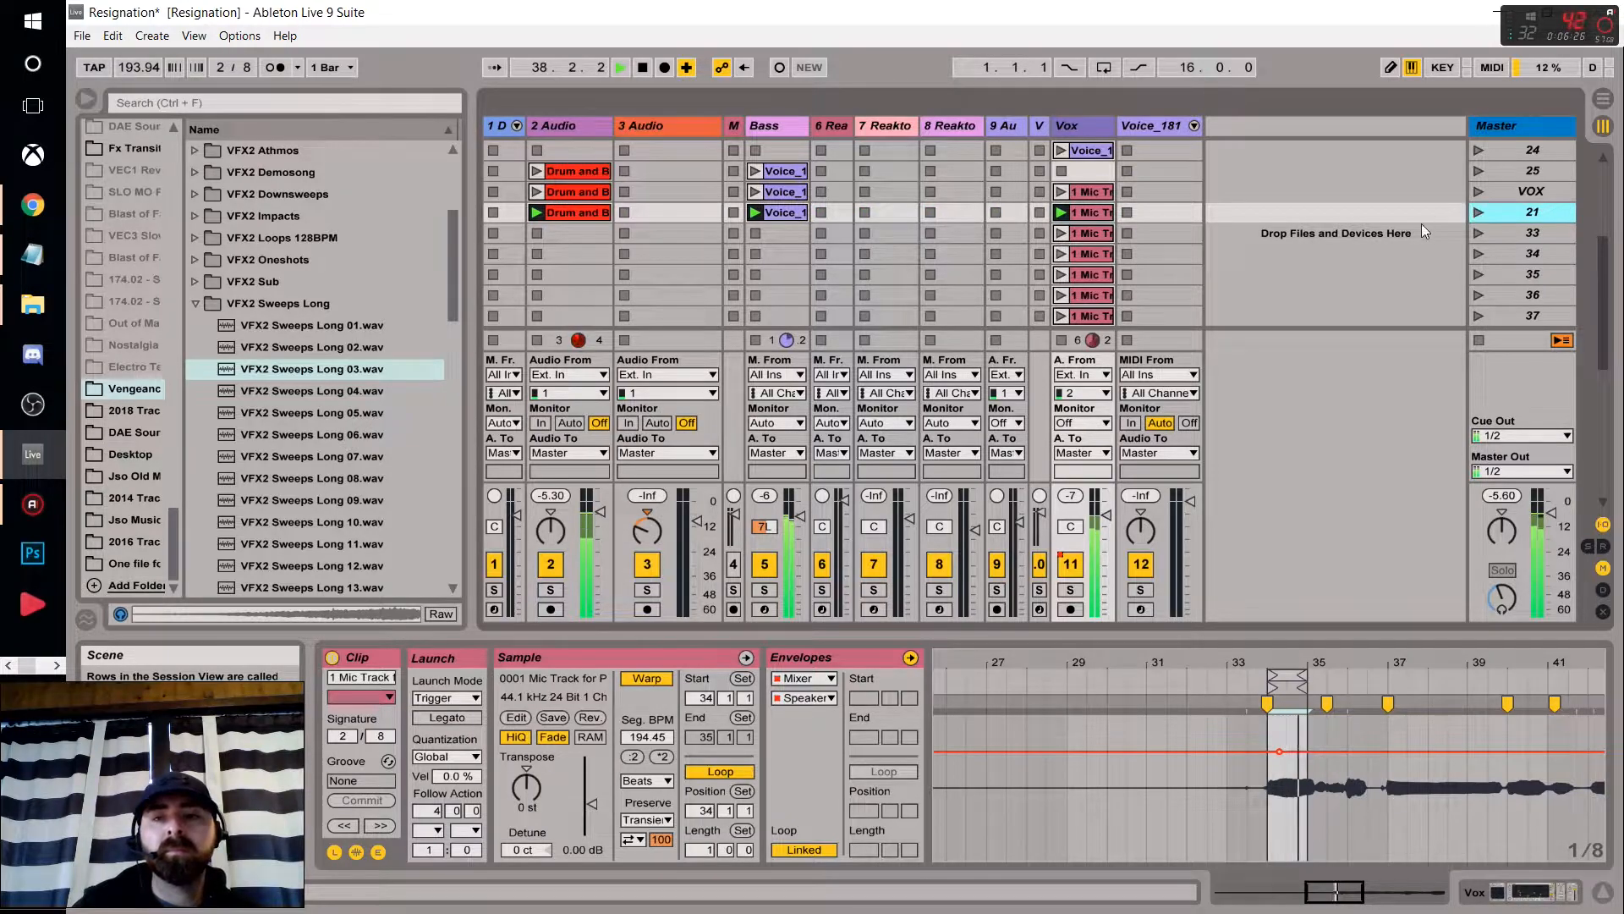
pyautogui.click(1059, 231)
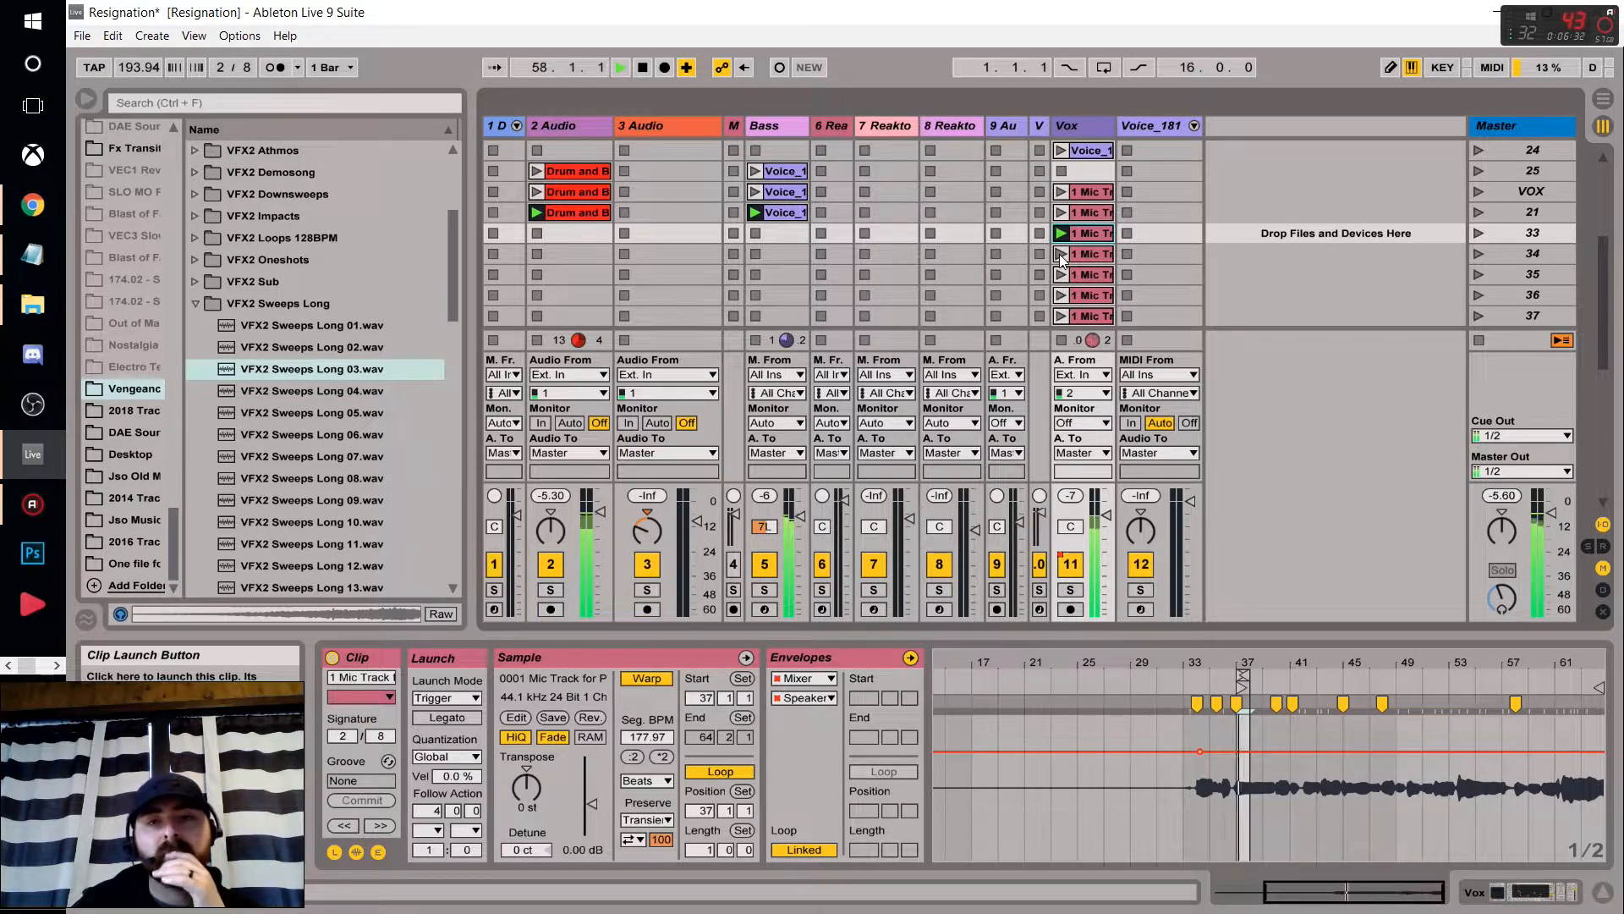
pyautogui.click(1059, 254)
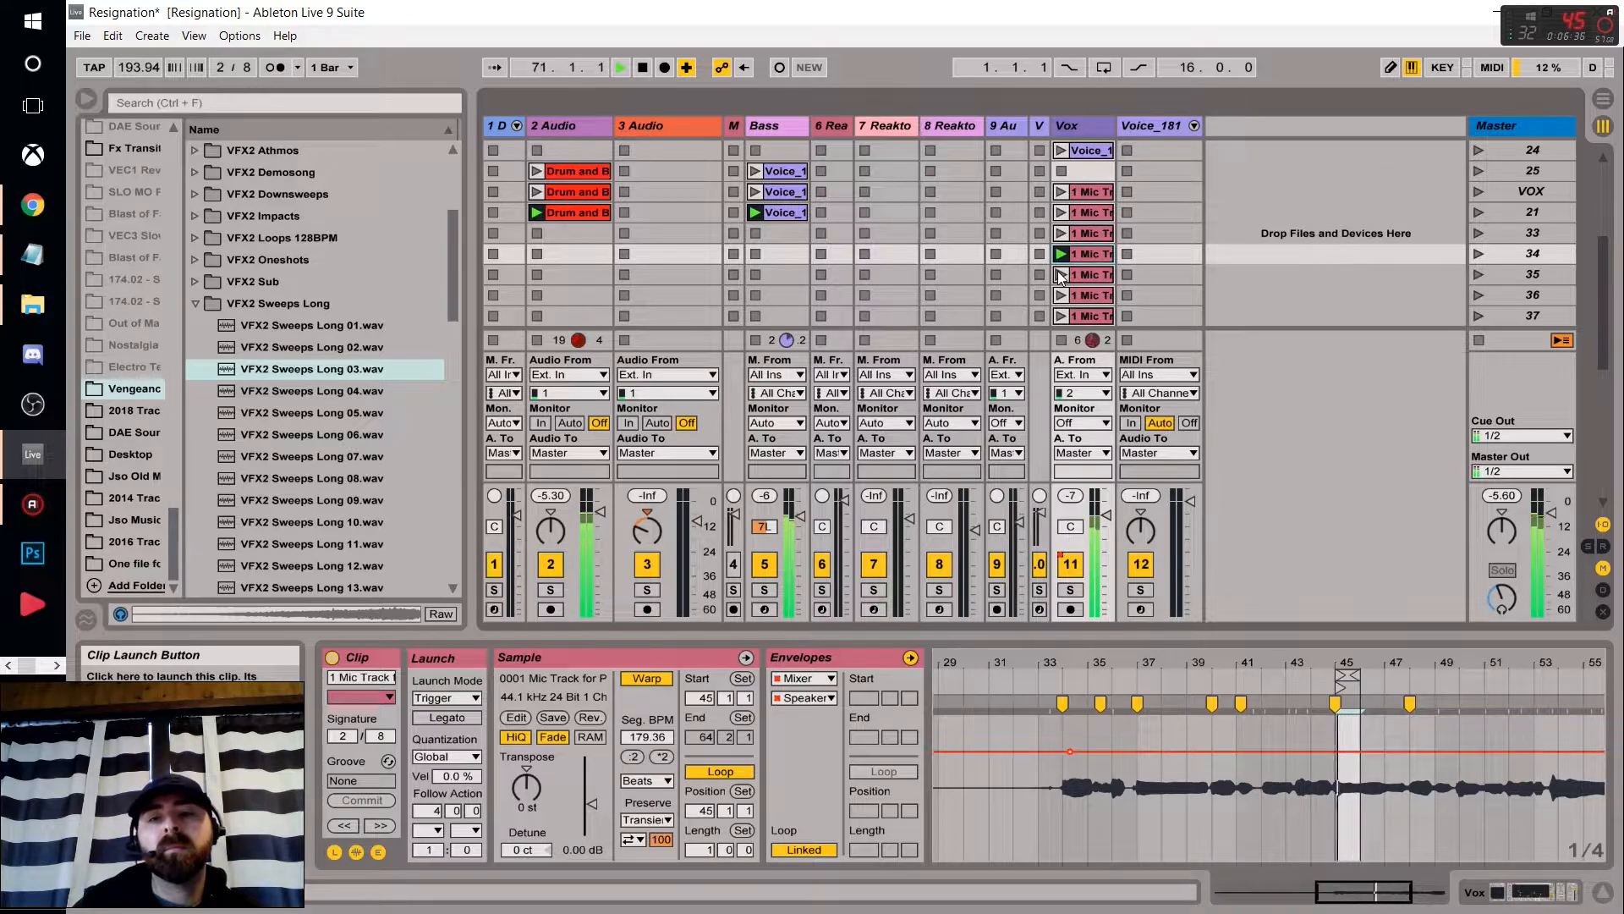
pyautogui.click(1060, 274)
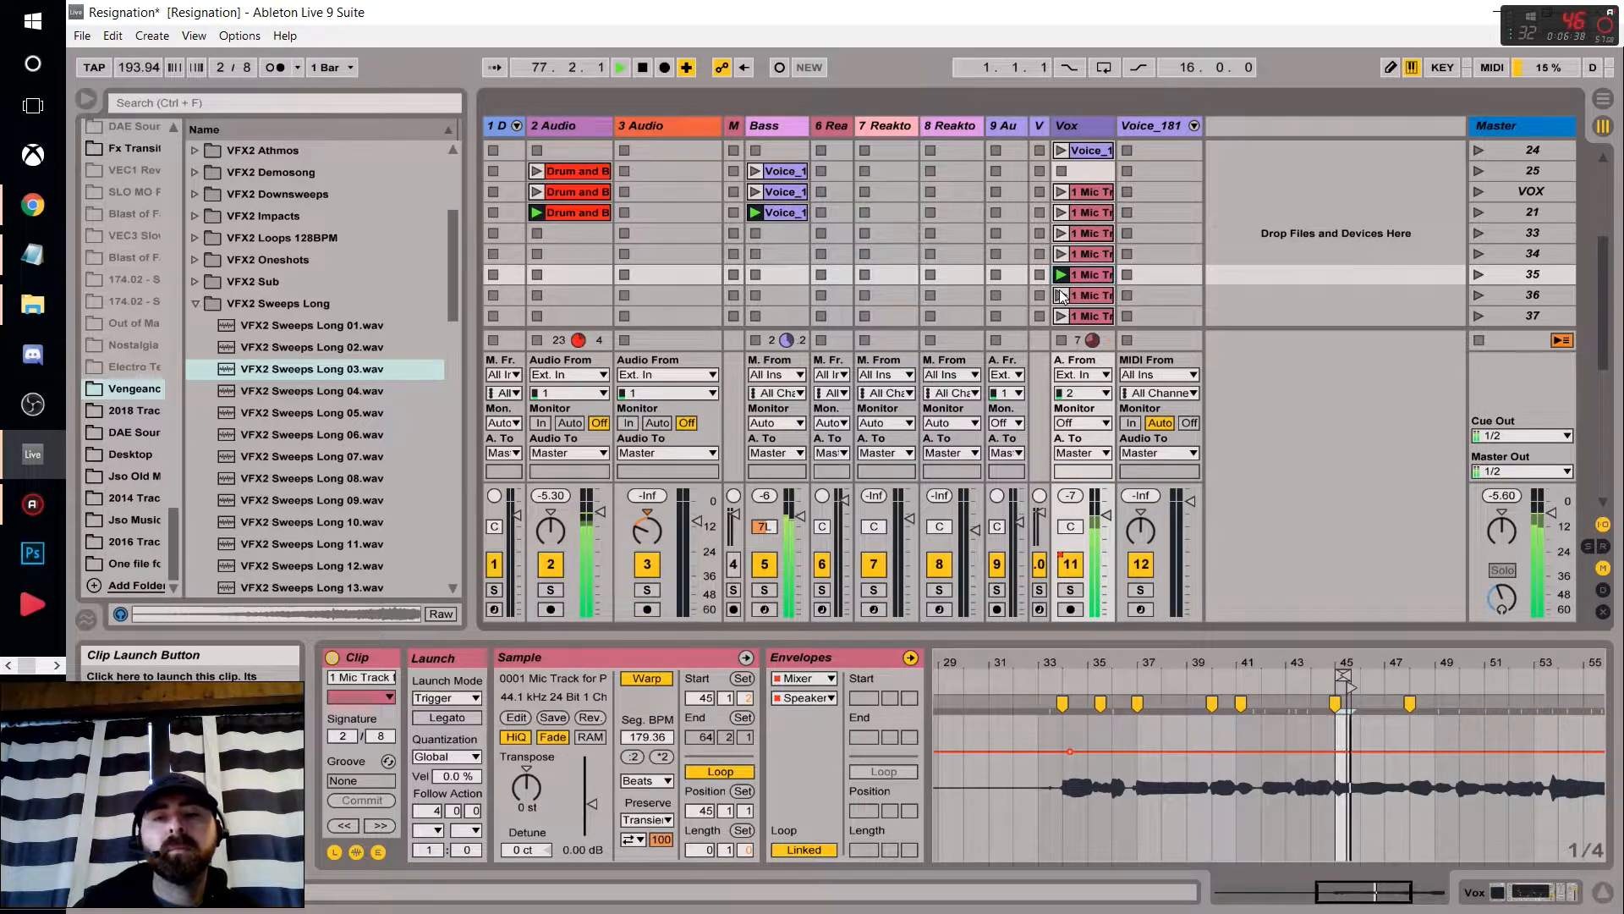
pyautogui.click(1059, 295)
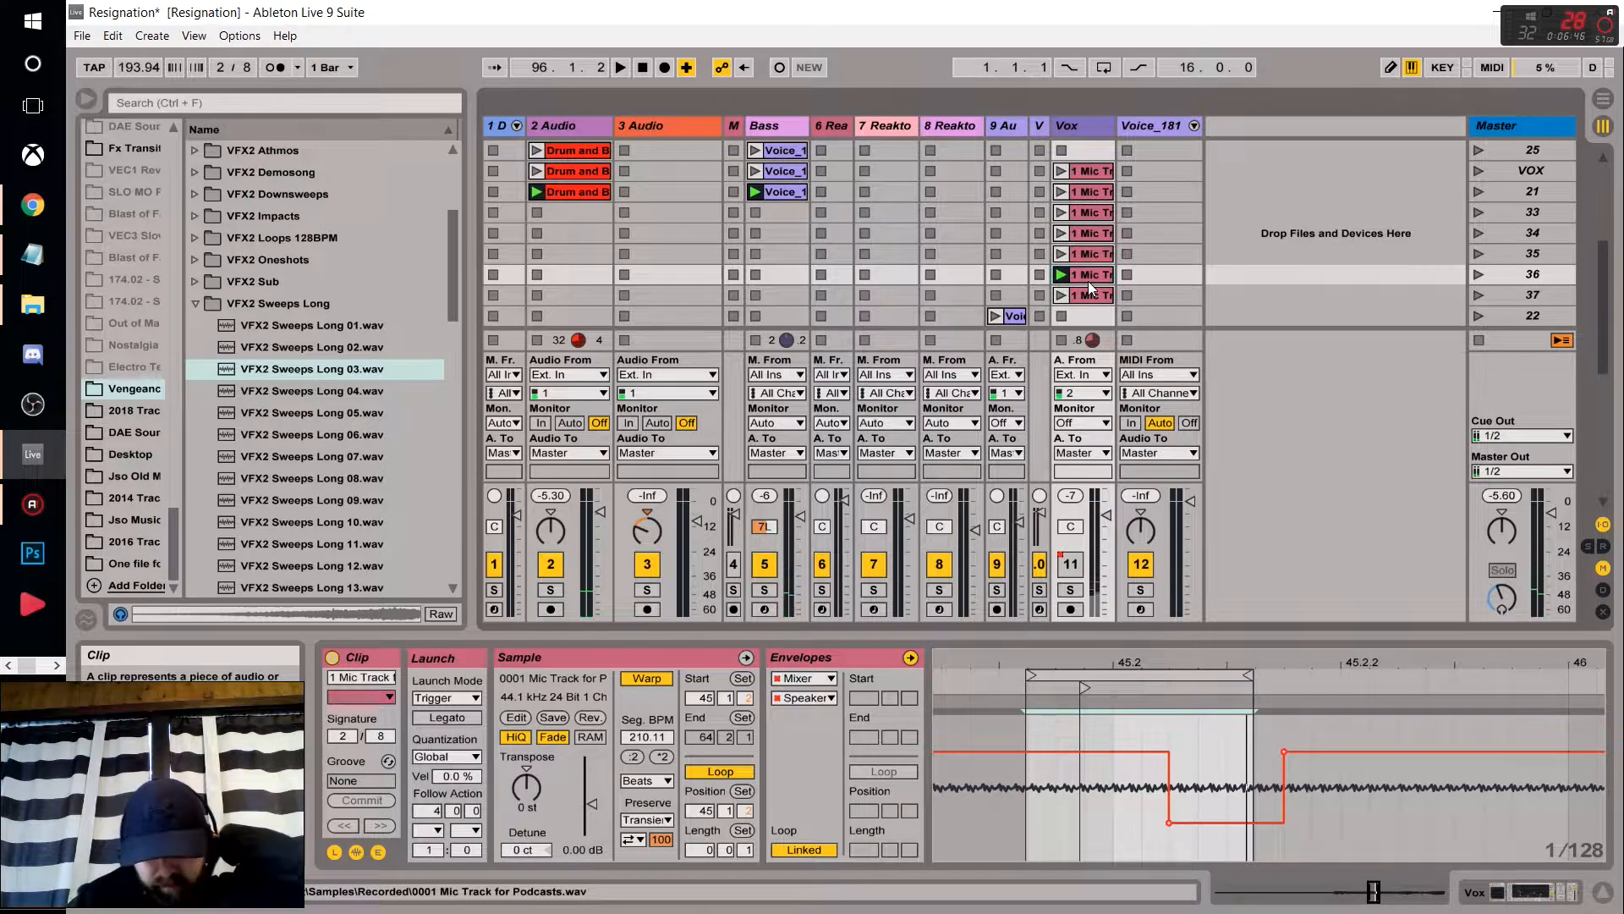
# Launch the Vox clip in scene VOX and solo the Vox track to hear the vocals alone.
pyautogui.click(1096, 176)
pyautogui.click(1061, 170)
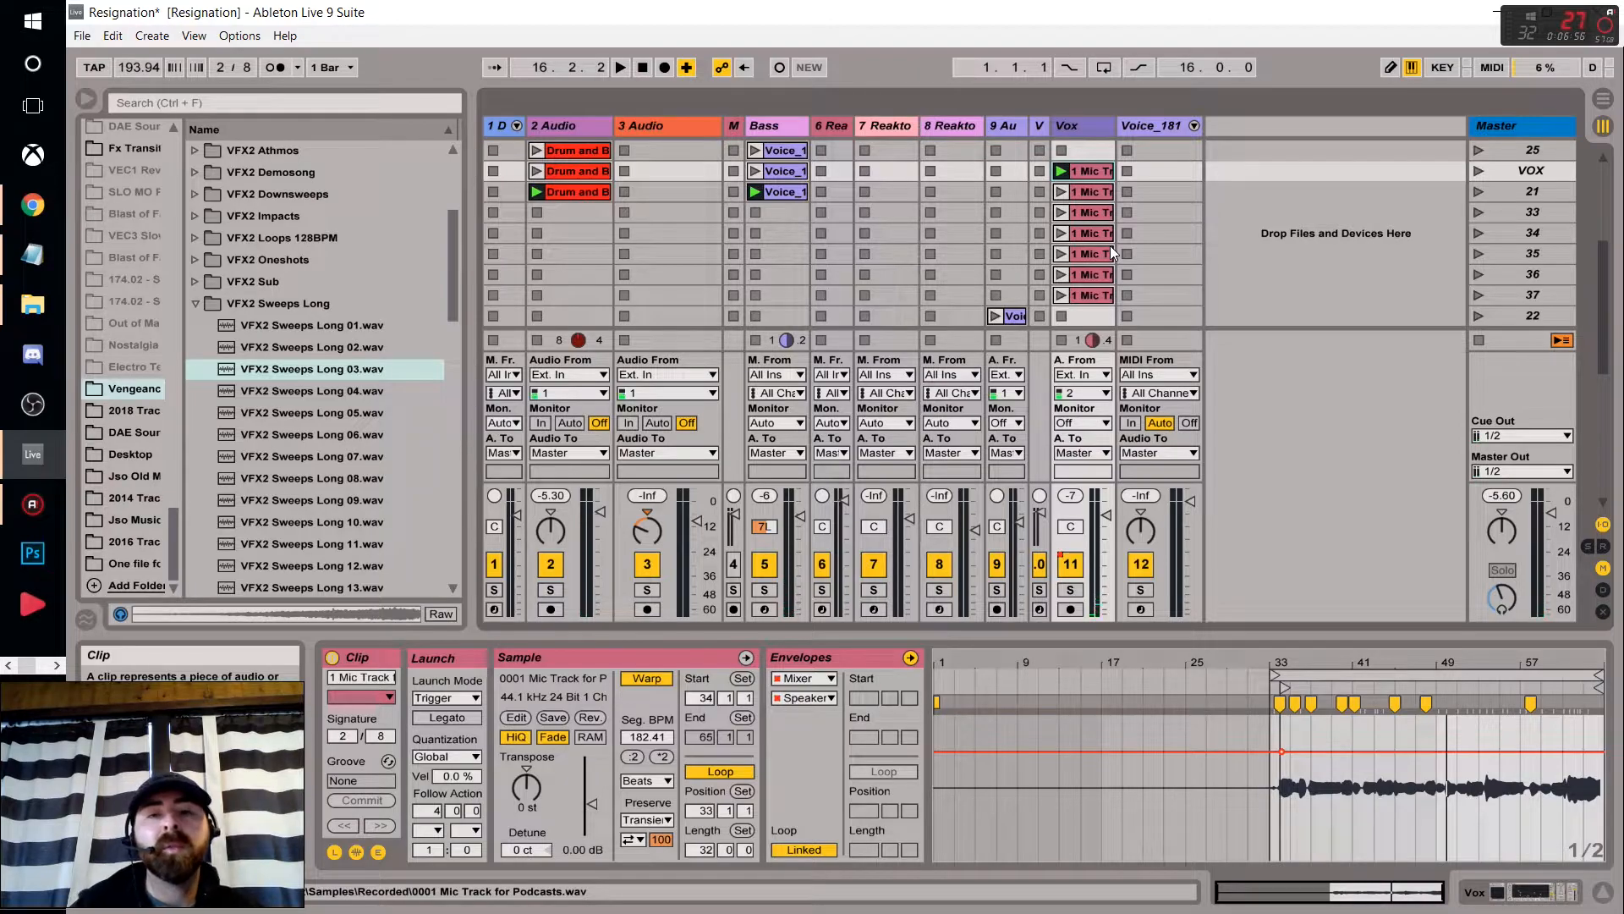
pyautogui.click(1071, 589)
pyautogui.press('space')
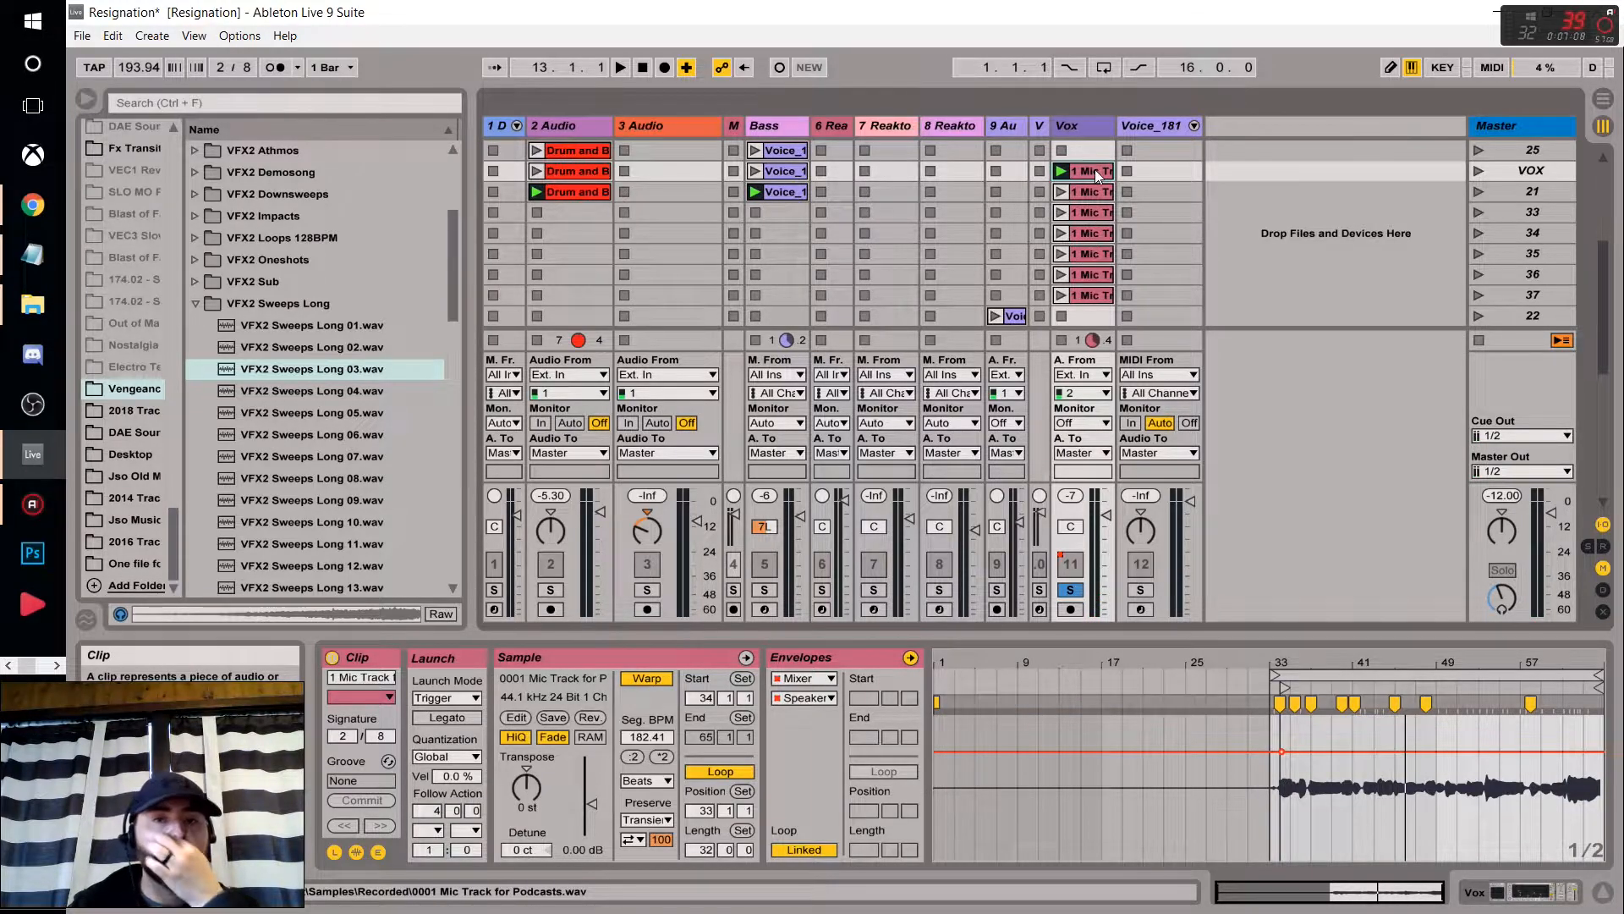
# Duplicate the Bass clip in scene 21 and move the copy to scene 35.
pyautogui.click(768, 129)
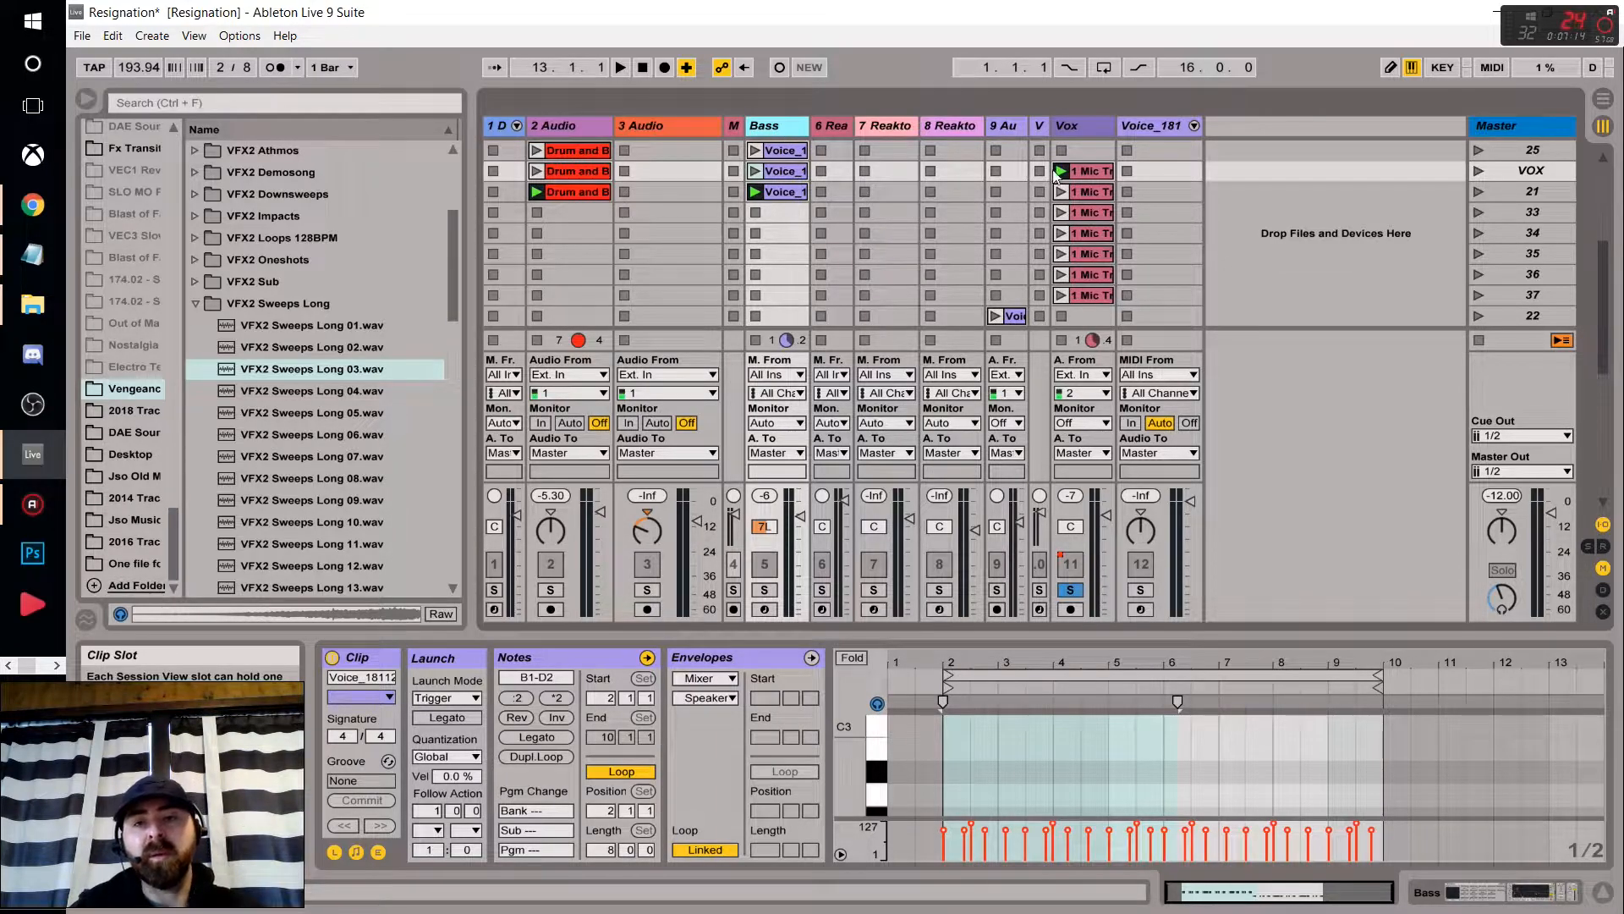
pyautogui.click(783, 193)
pyautogui.hotkey('ctrl', 'd')
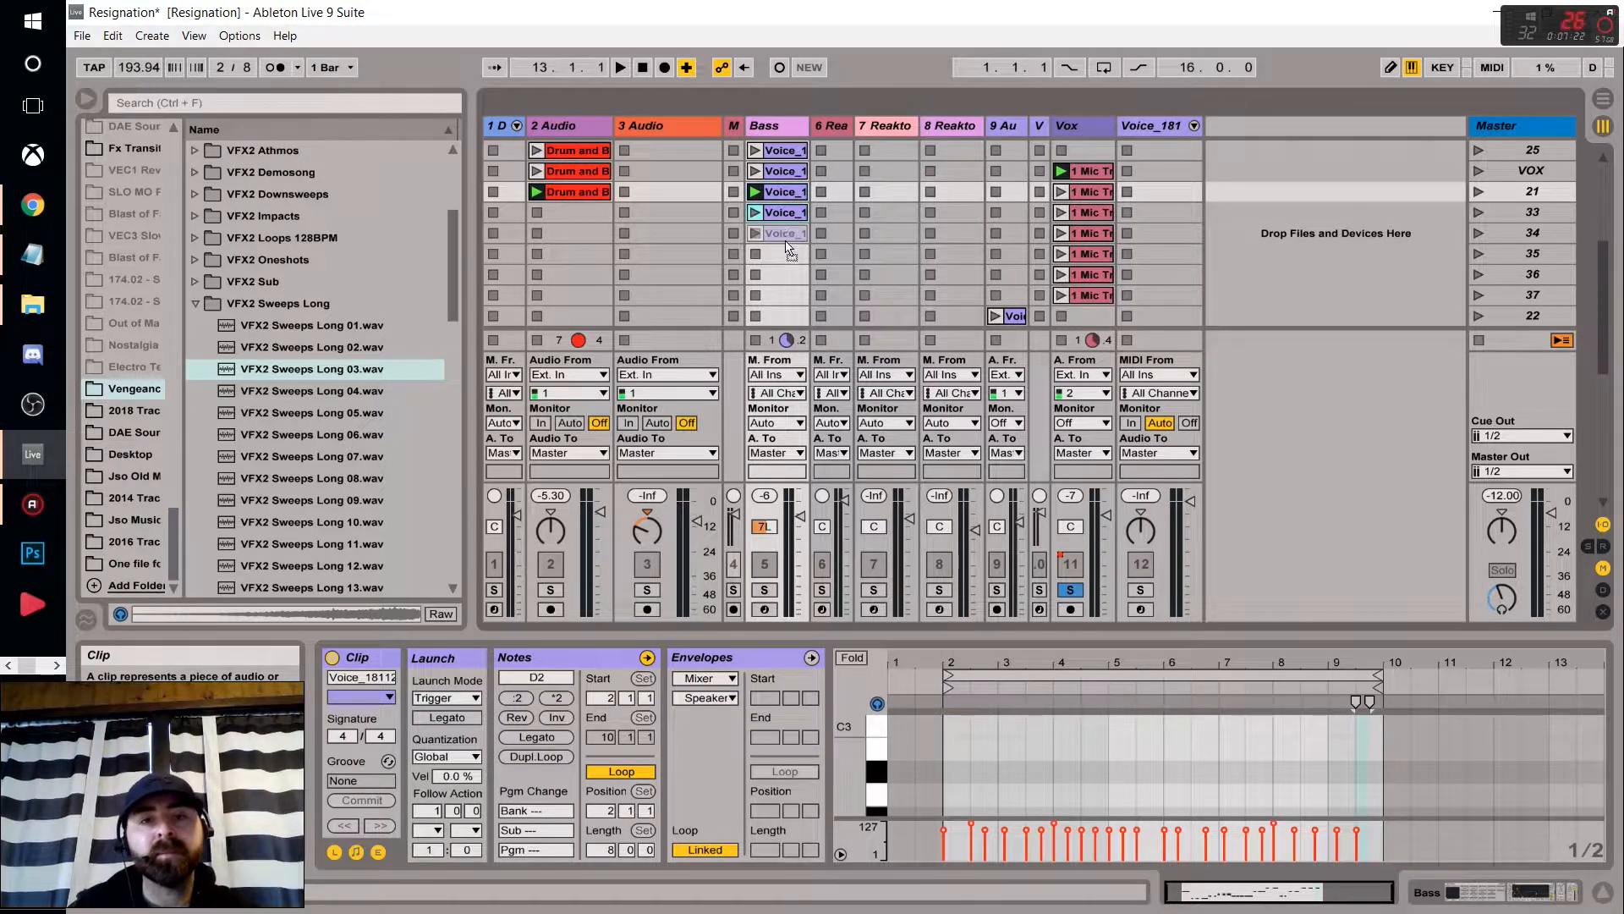
pyautogui.moveTo(787, 213); pyautogui.dragTo(782, 254)
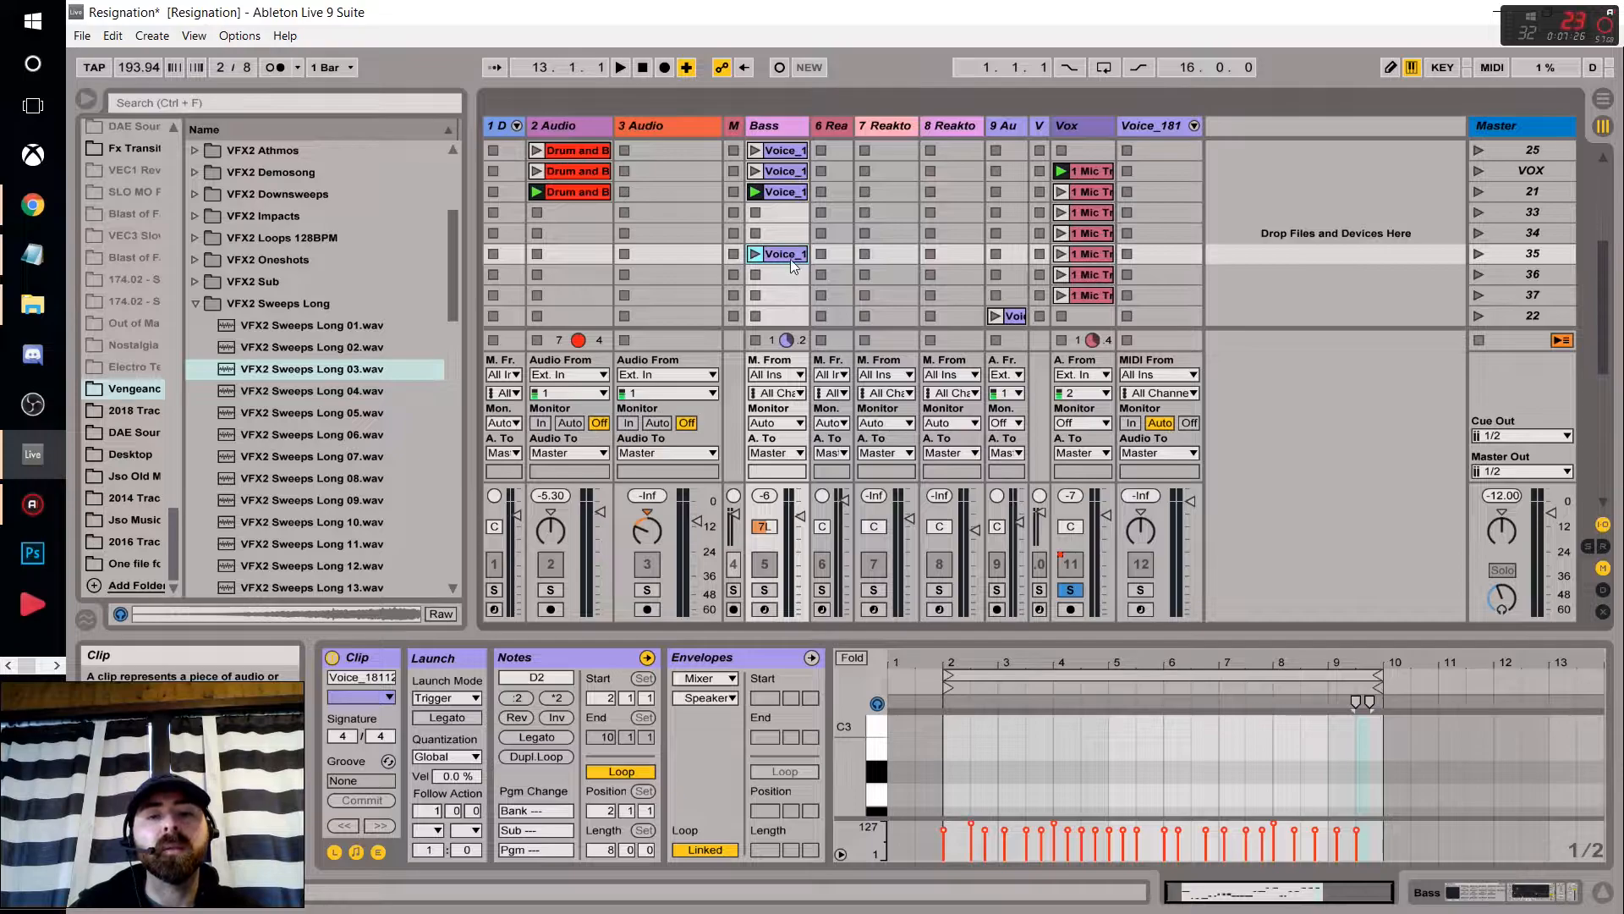
# Enlarge the note editor, shorten the copied Bass clip's loop to 2.1.1–2.3.1 around the first C2 note, and launch the clip.
pyautogui.moveTo(1024, 646); pyautogui.dragTo(1019, 241)
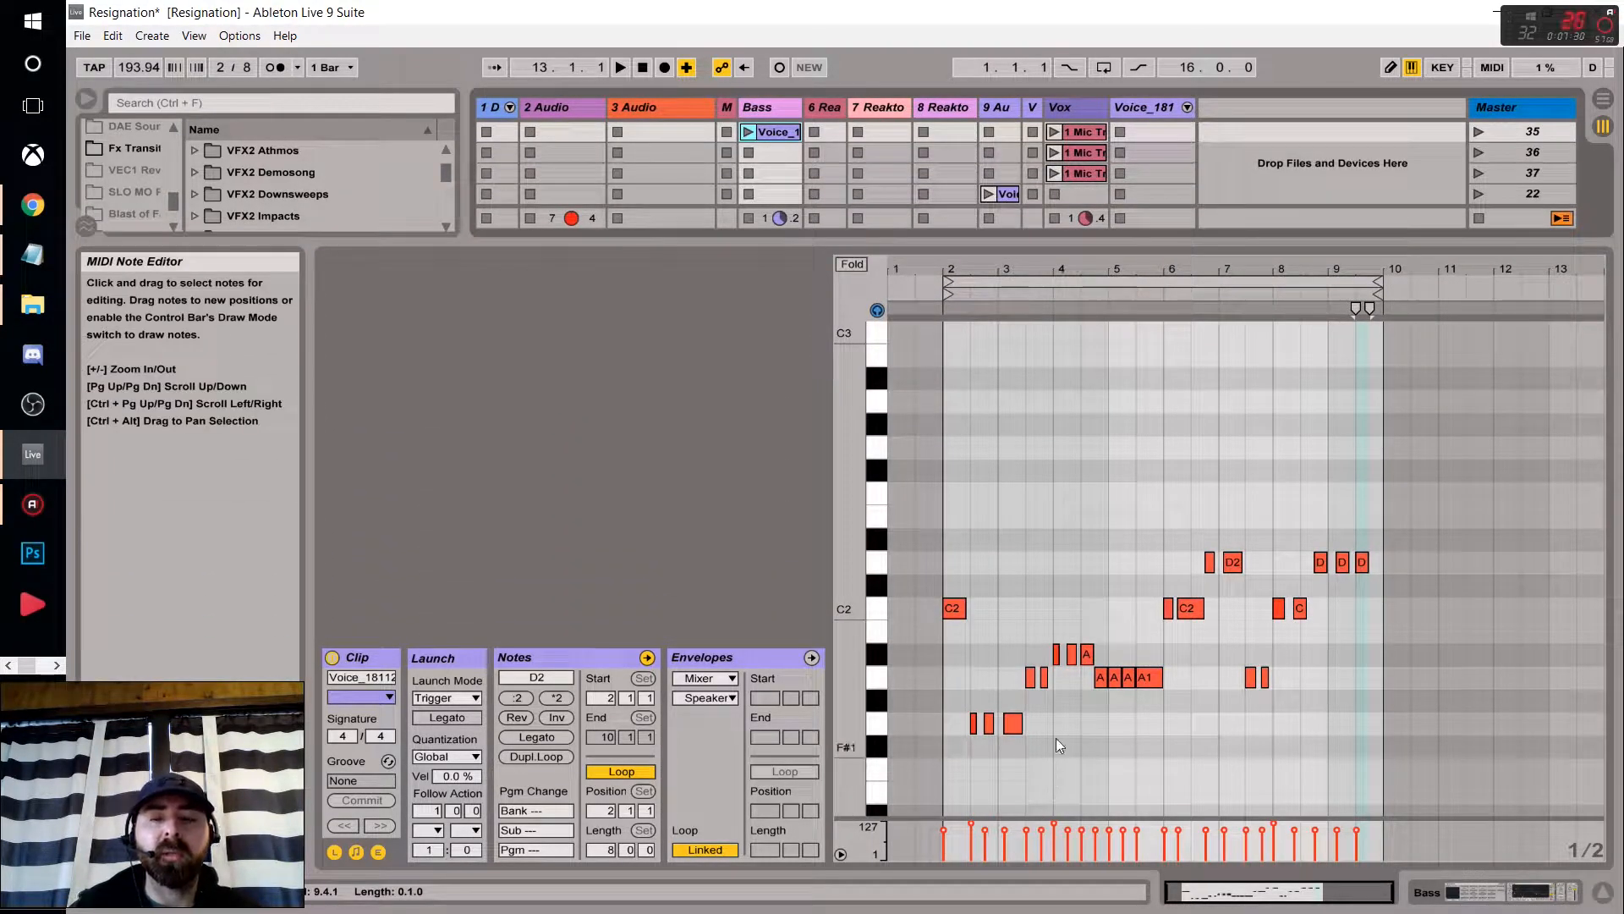
pyautogui.moveTo(1375, 324); pyautogui.dragTo(967, 335)
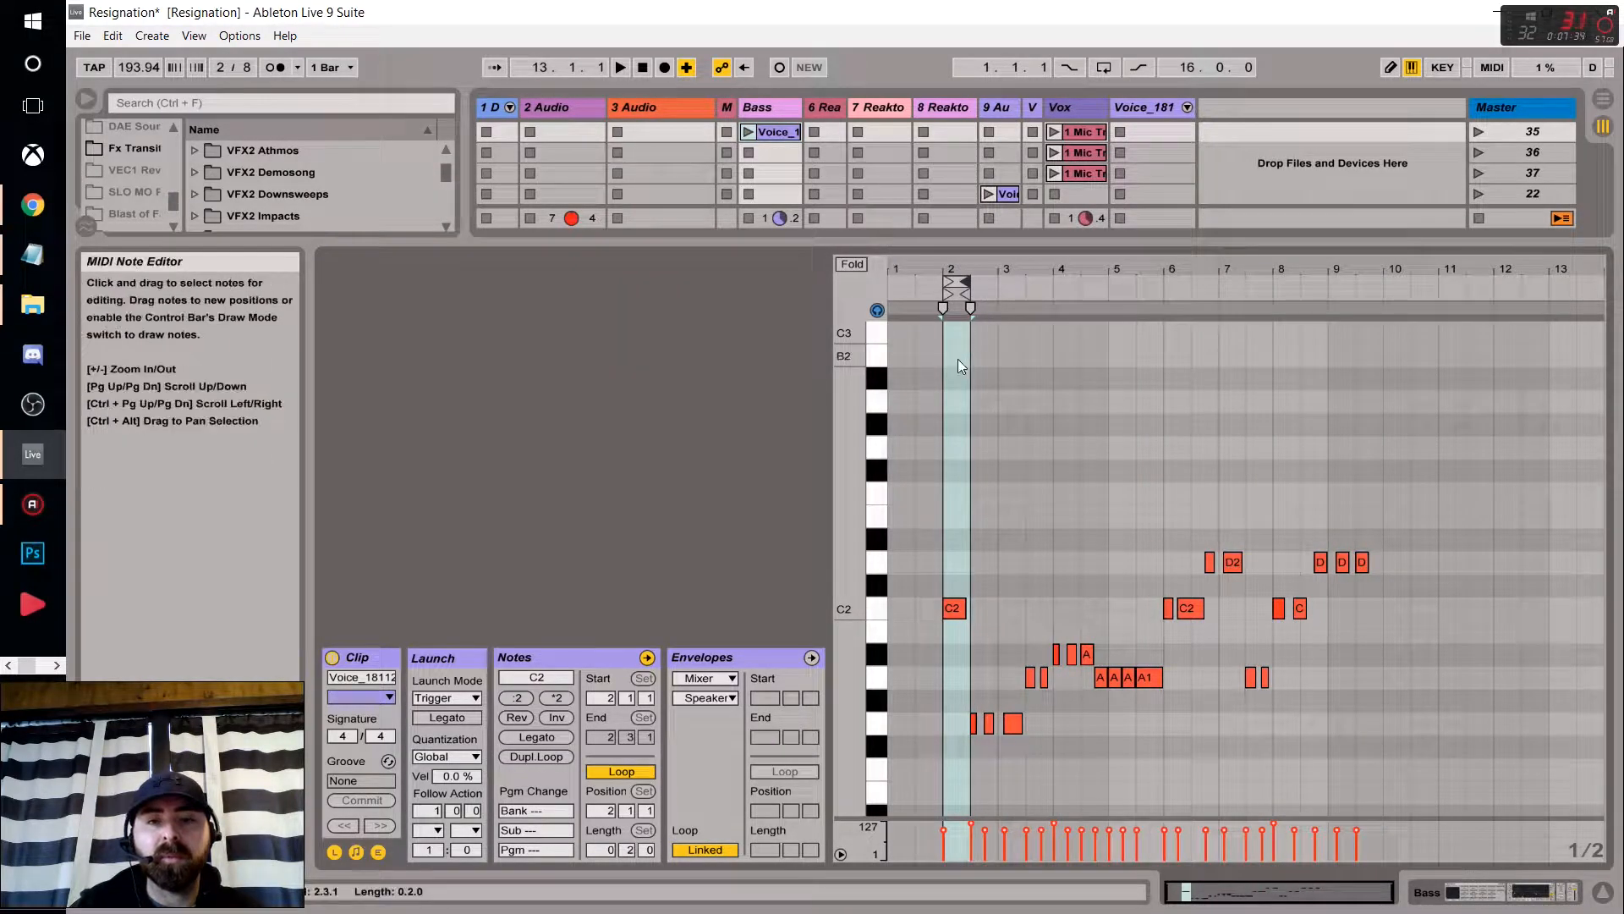
pyautogui.click(747, 132)
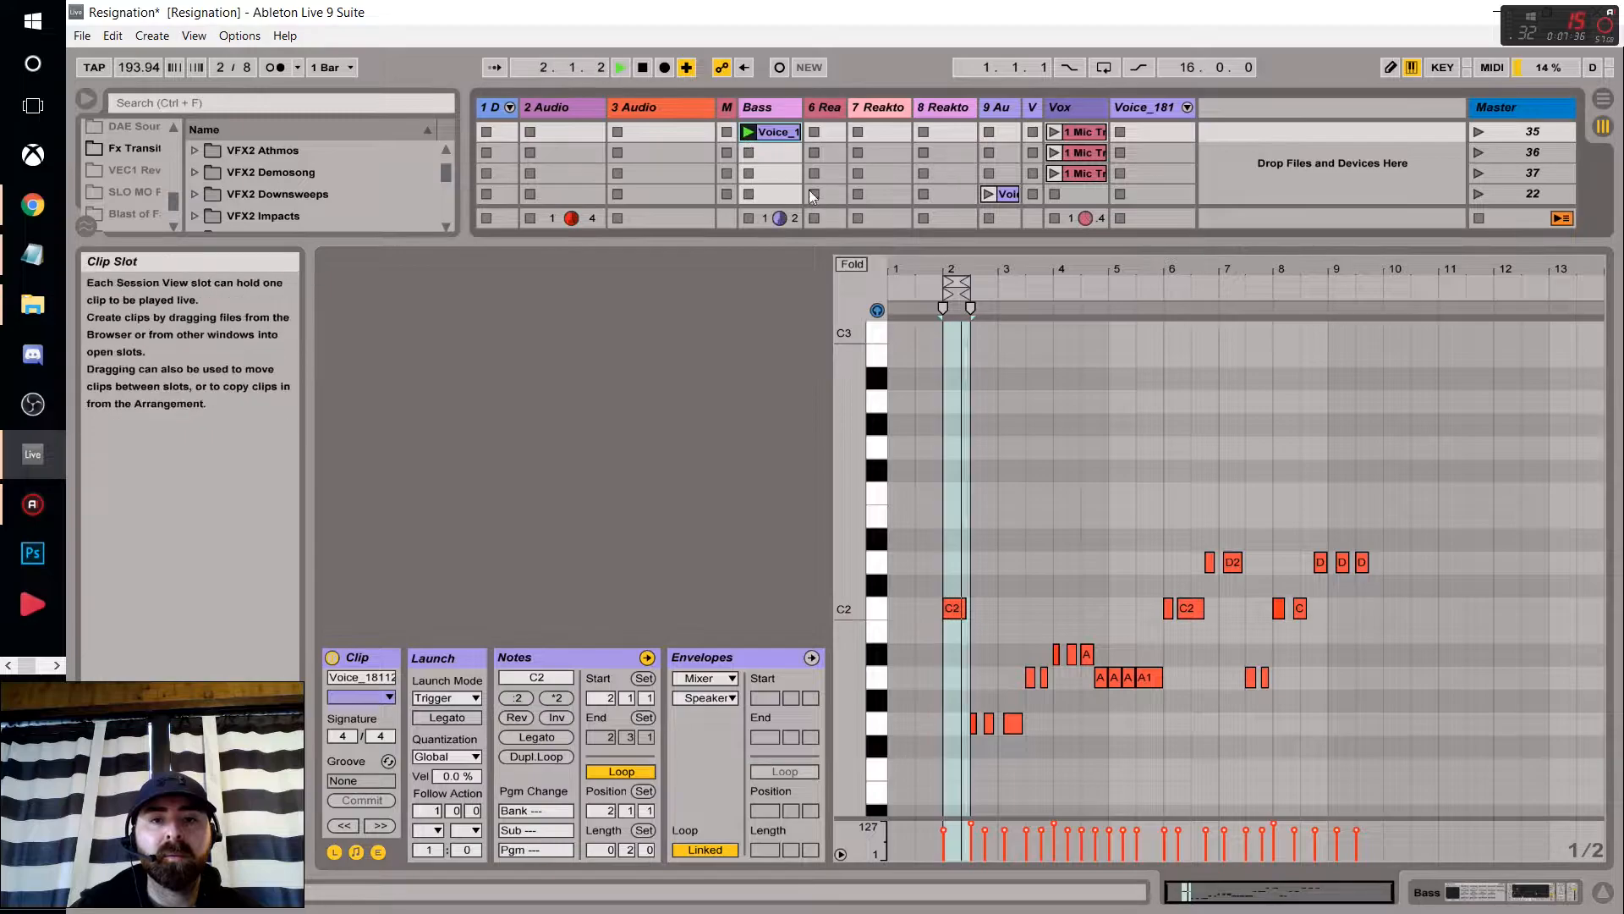
# Shrink the note editor to bring back the mixer and solo the Bass track alongside Vox.
pyautogui.scroll(-3, 1062, 161)
pyautogui.scroll(-5, 1062, 159)
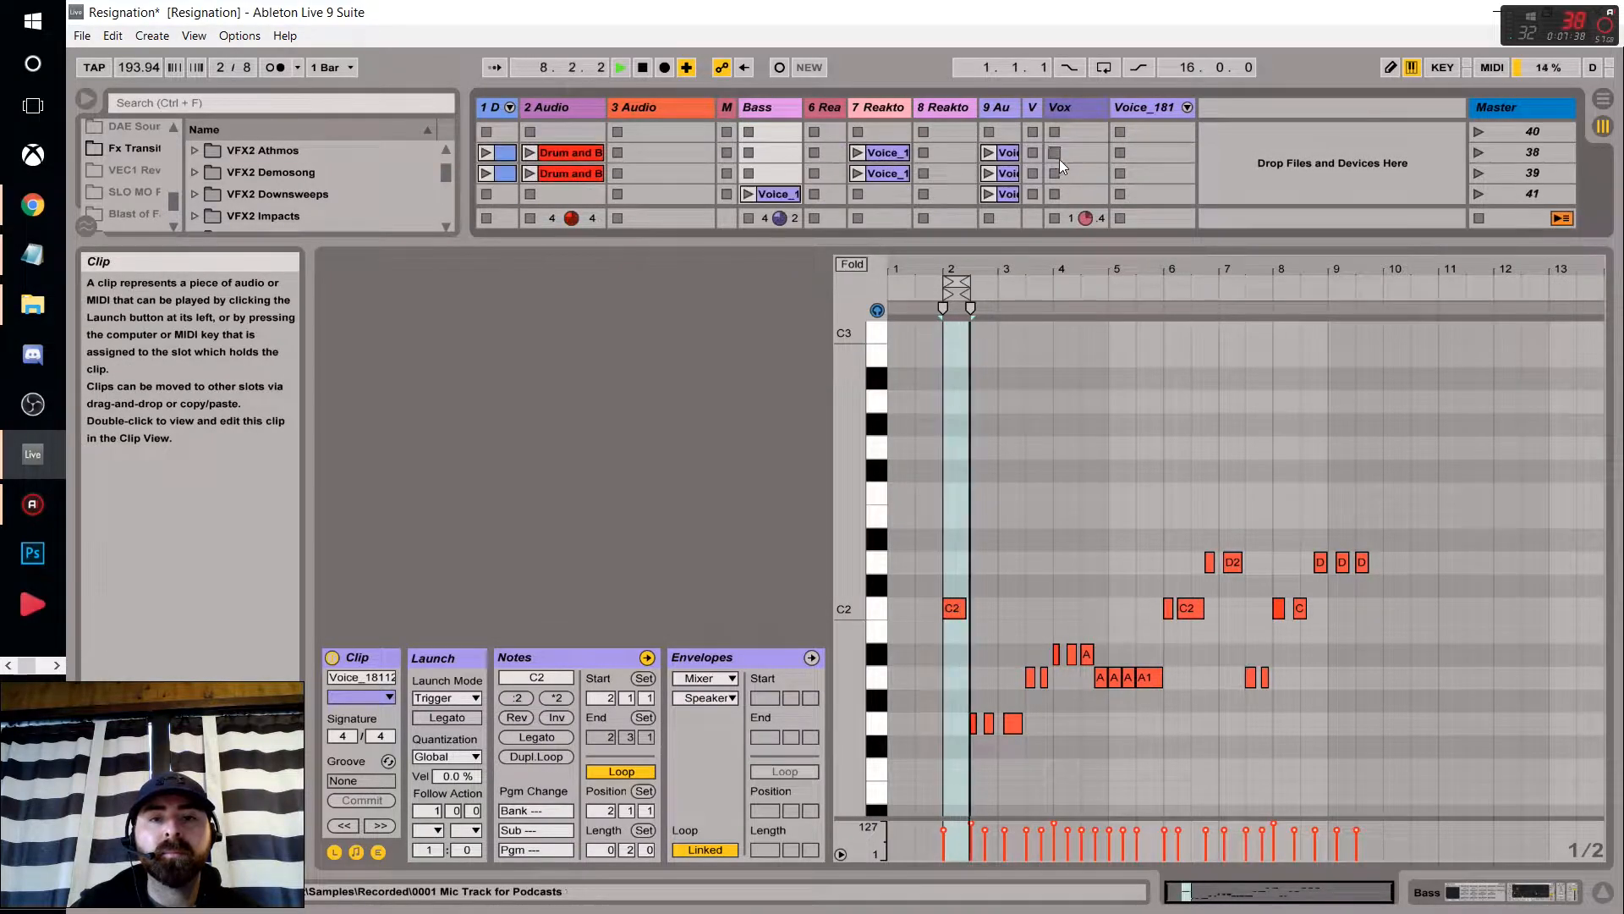
pyautogui.moveTo(863, 242); pyautogui.dragTo(868, 615)
pyautogui.click(757, 568)
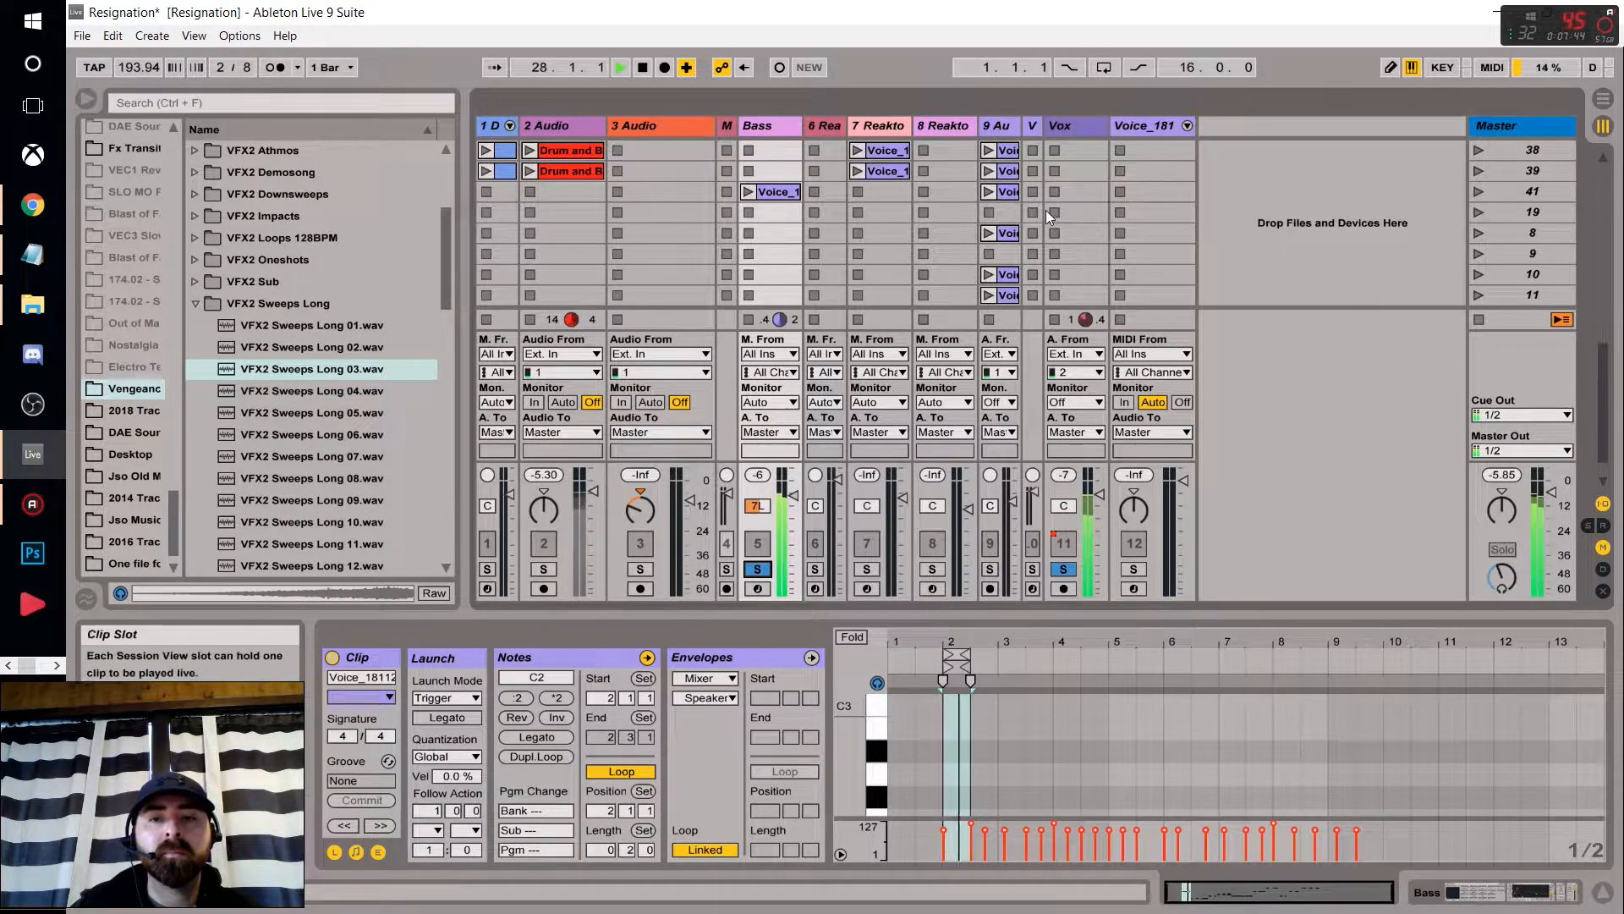
# Look through the session's scenes and view the Vox clip in scene VOX.
pyautogui.scroll(4, 1027, 167)
pyautogui.scroll(-5, 1027, 168)
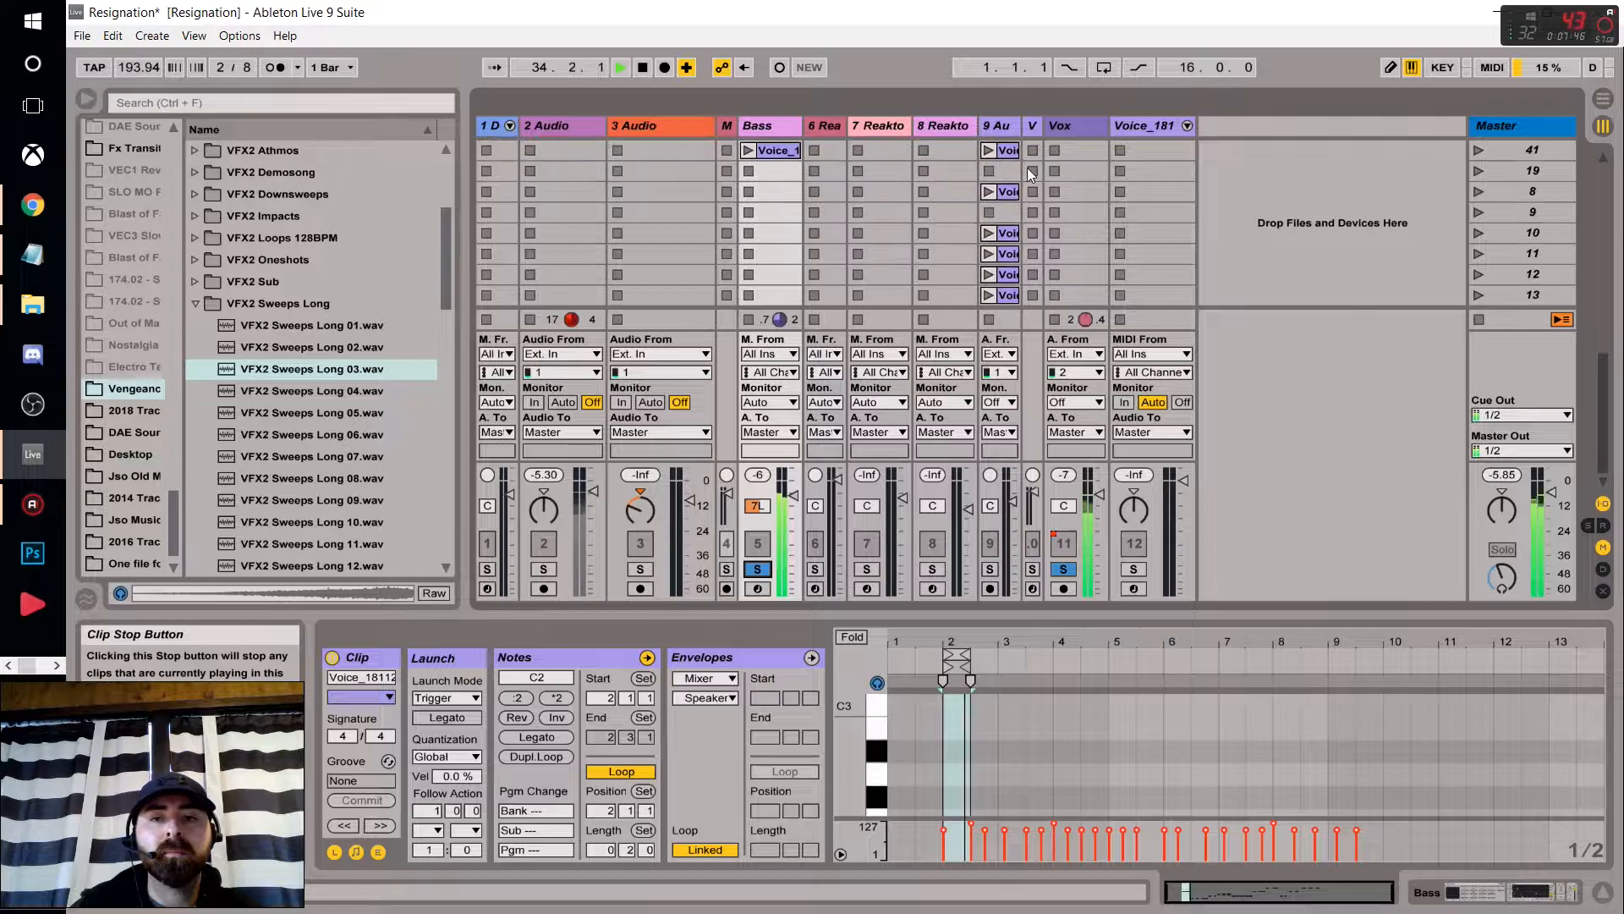
pyautogui.scroll(6, 968, 206)
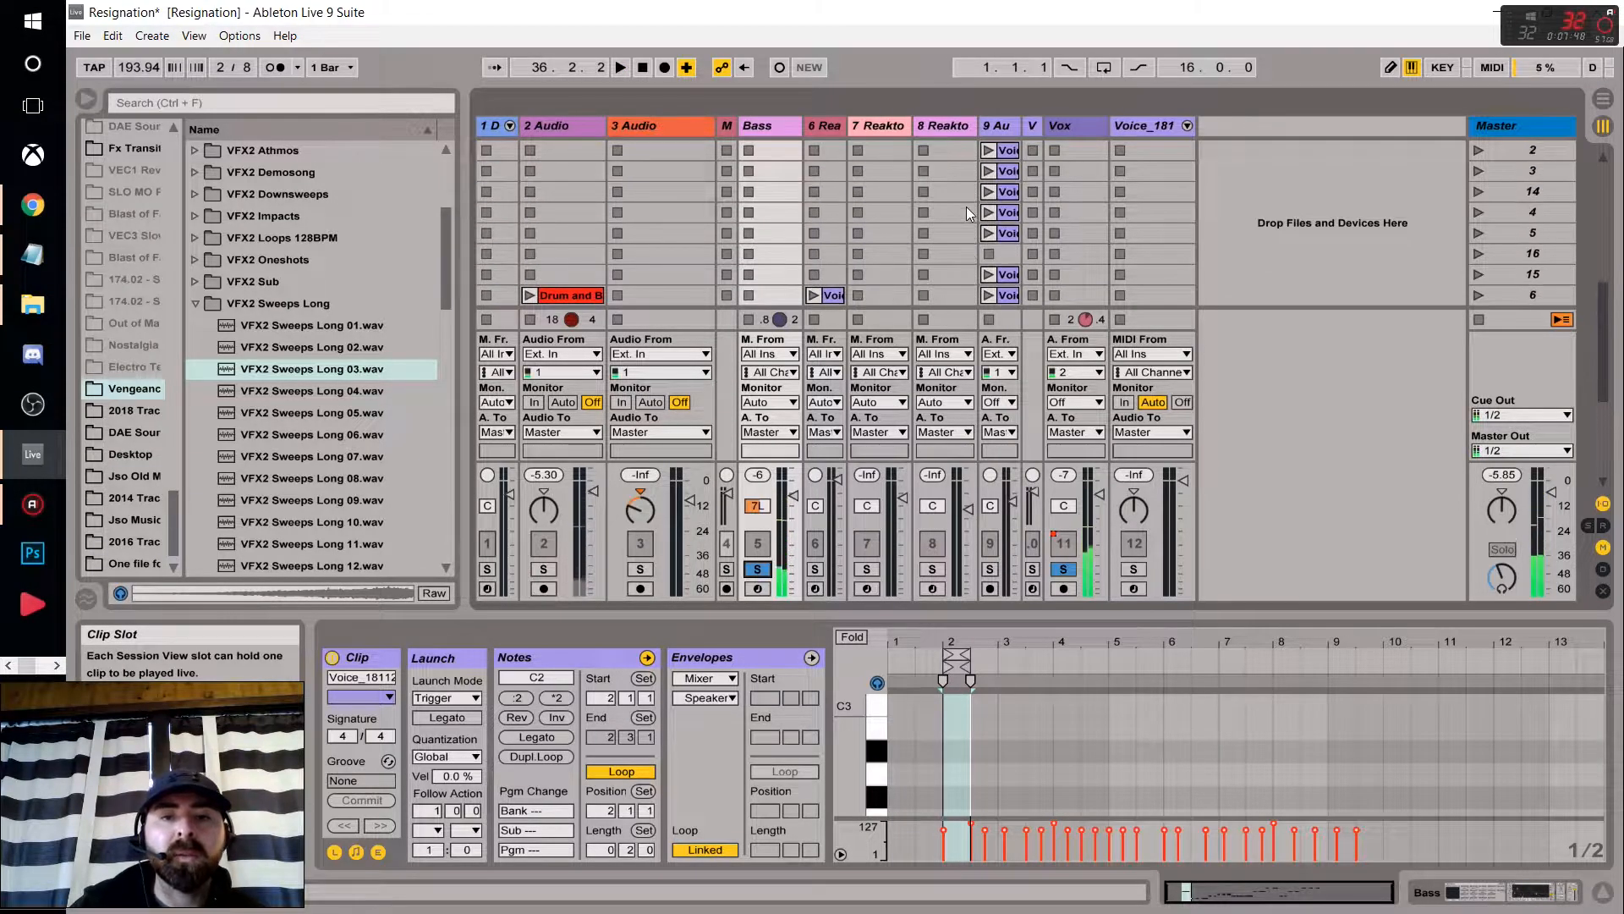
pyautogui.scroll(-7, 967, 207)
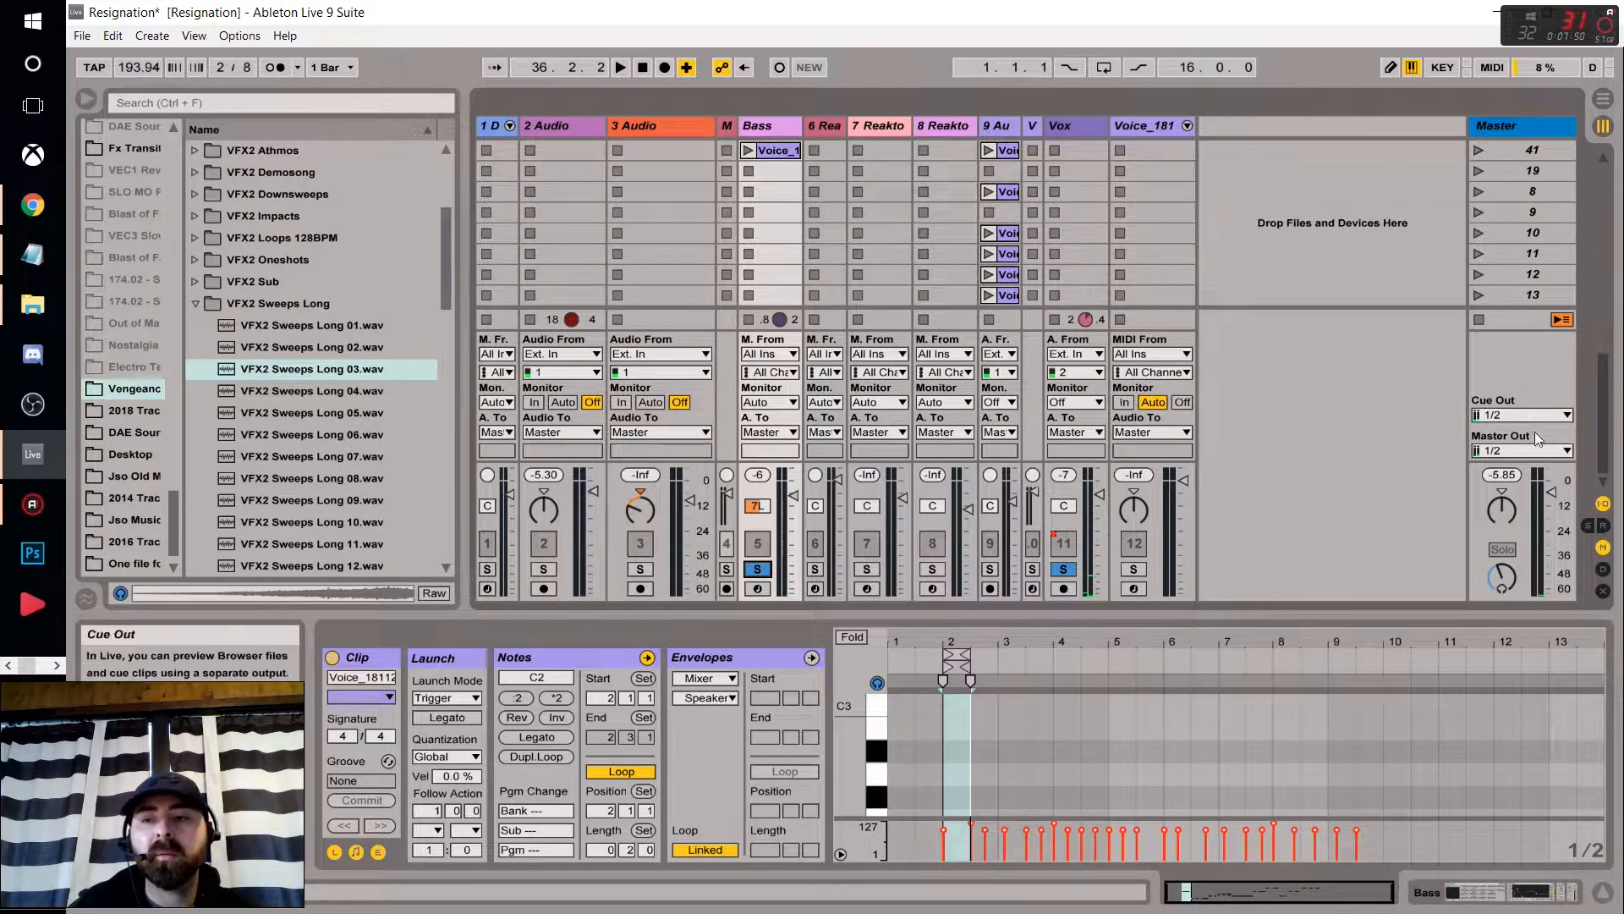
pyautogui.moveTo(1602, 438); pyautogui.dragTo(1620, 330)
pyautogui.click(1084, 172)
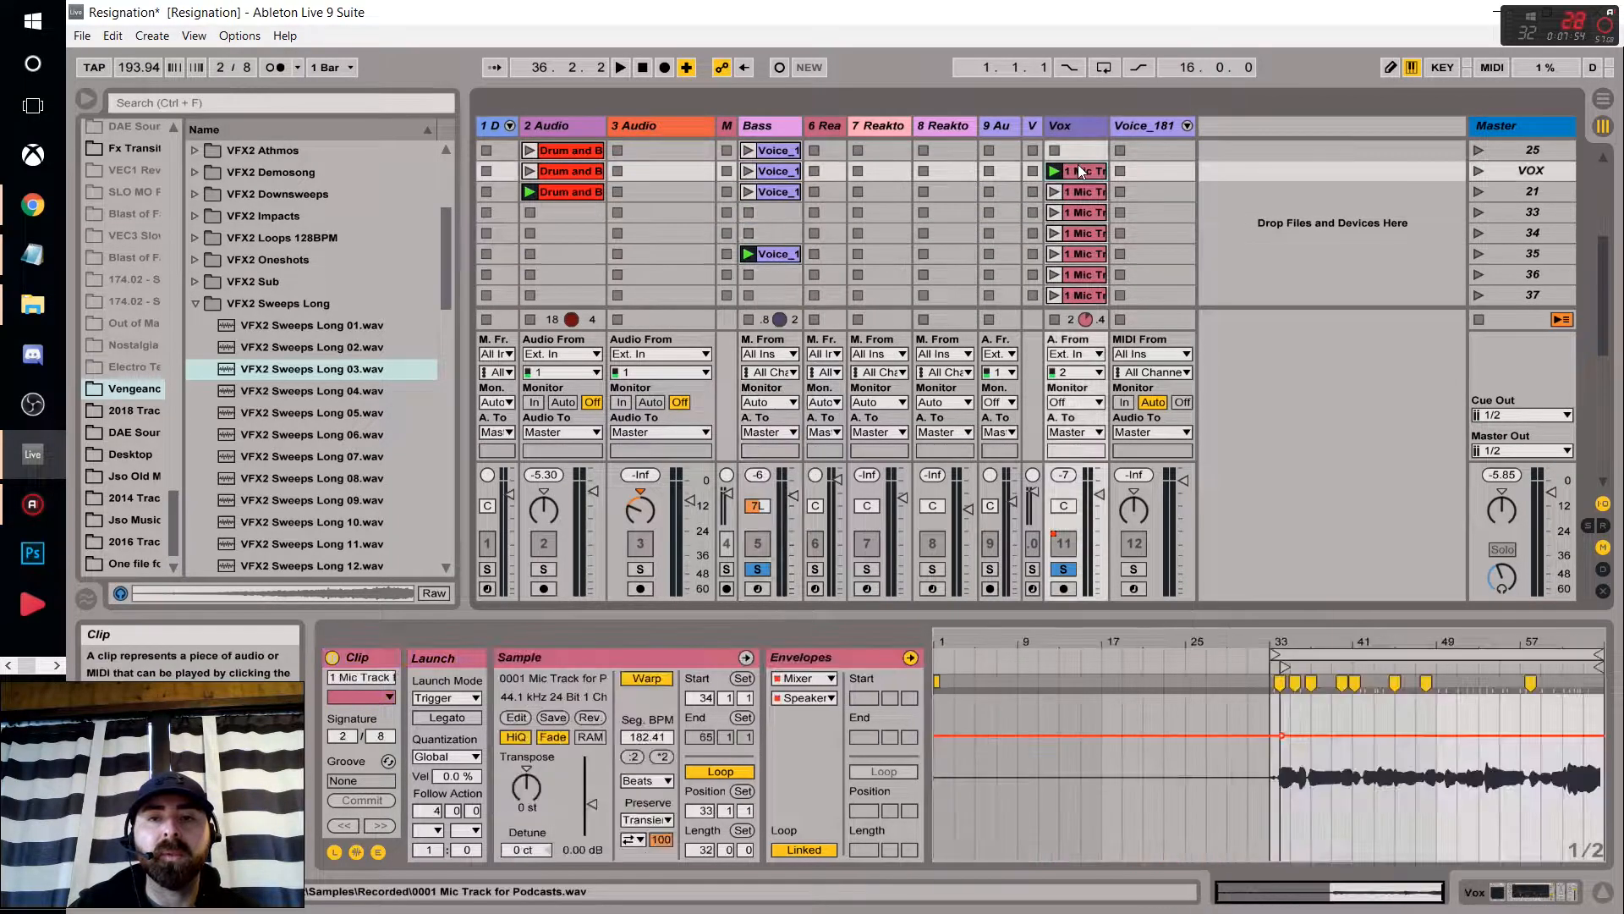
pyautogui.scroll(2, 1247, 242)
pyautogui.scroll(-3, 1247, 242)
pyautogui.scroll(-1, 1247, 242)
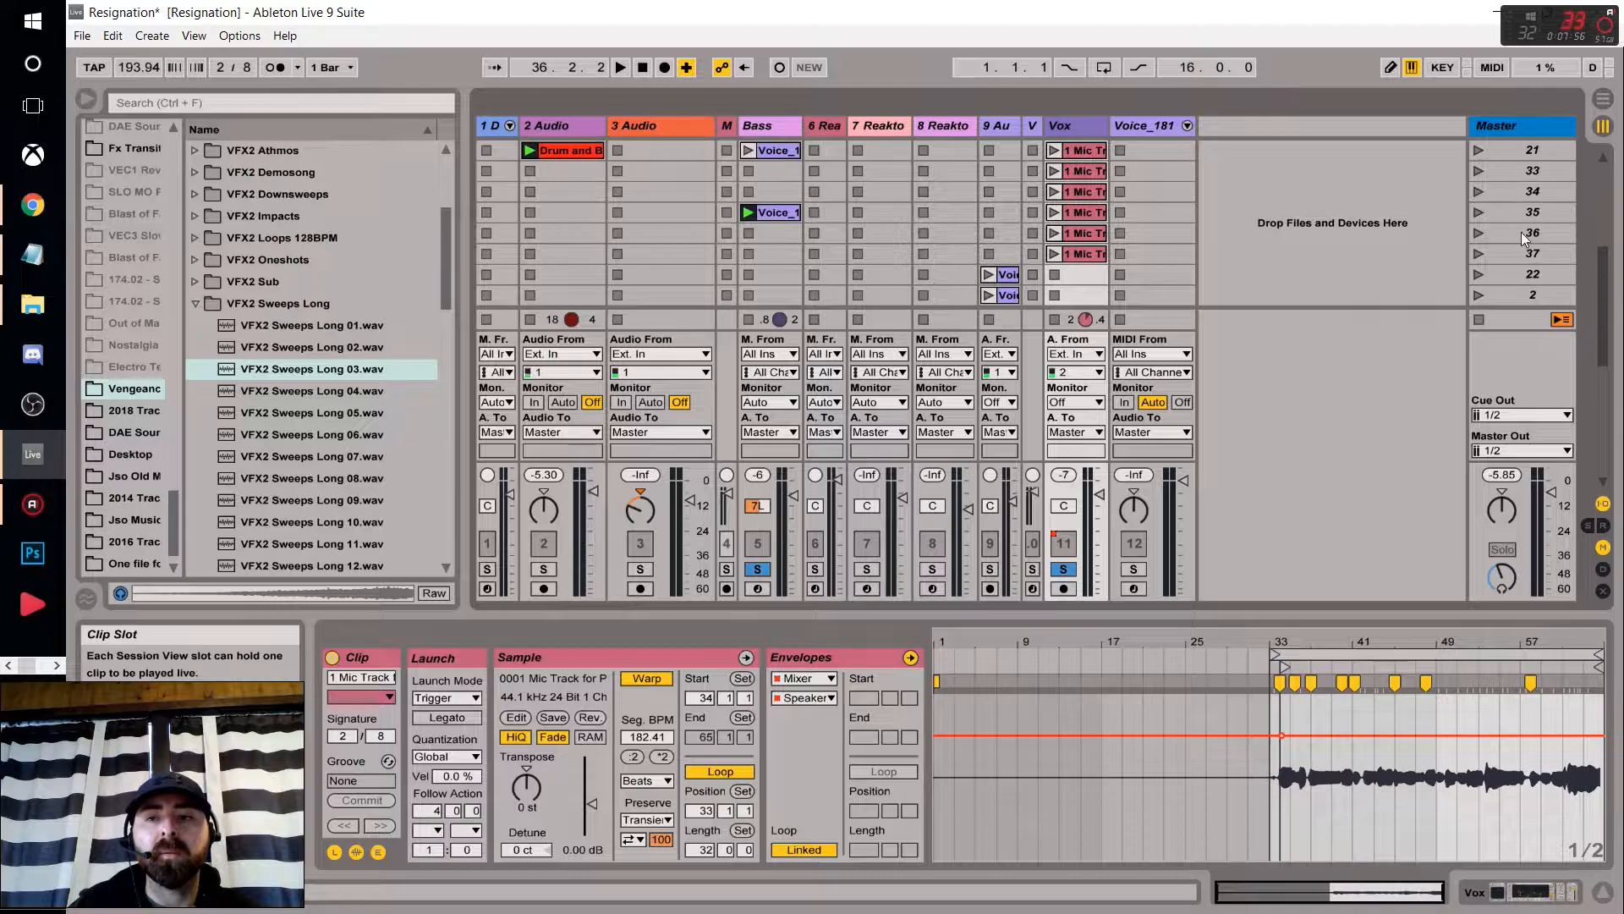
# Insert five empty scenes below scene 37 and hide the mixer's input/output routing section.
pyautogui.click(1530, 256)
pyautogui.press('Down')
pyautogui.press('Down')
pyautogui.press('Down')
pyautogui.press('Down')
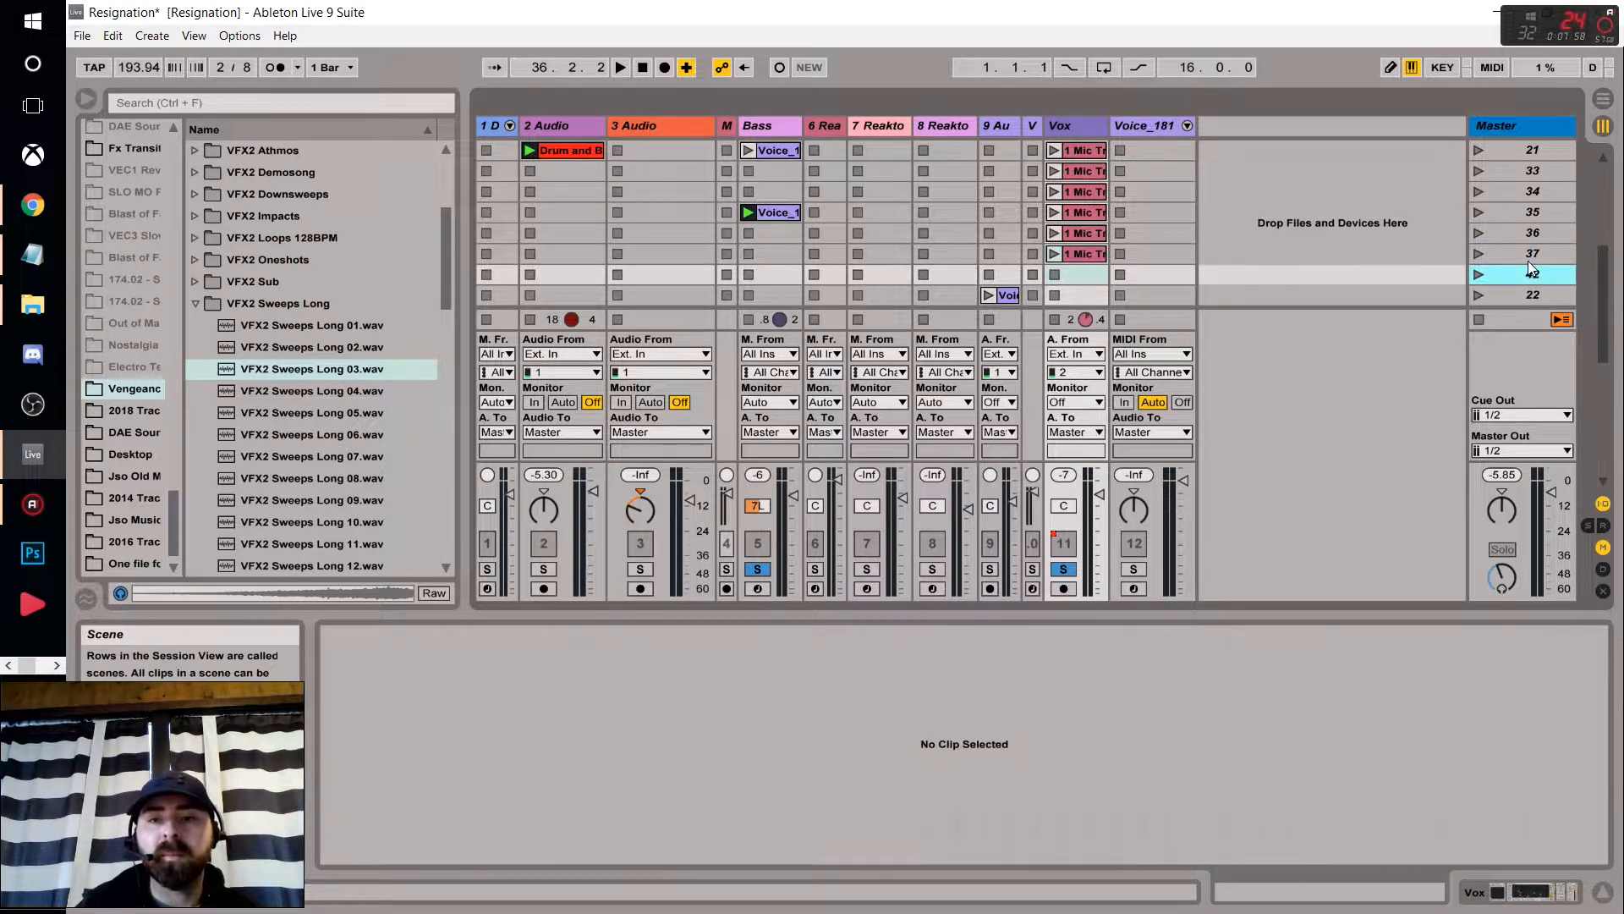
pyautogui.press('Down')
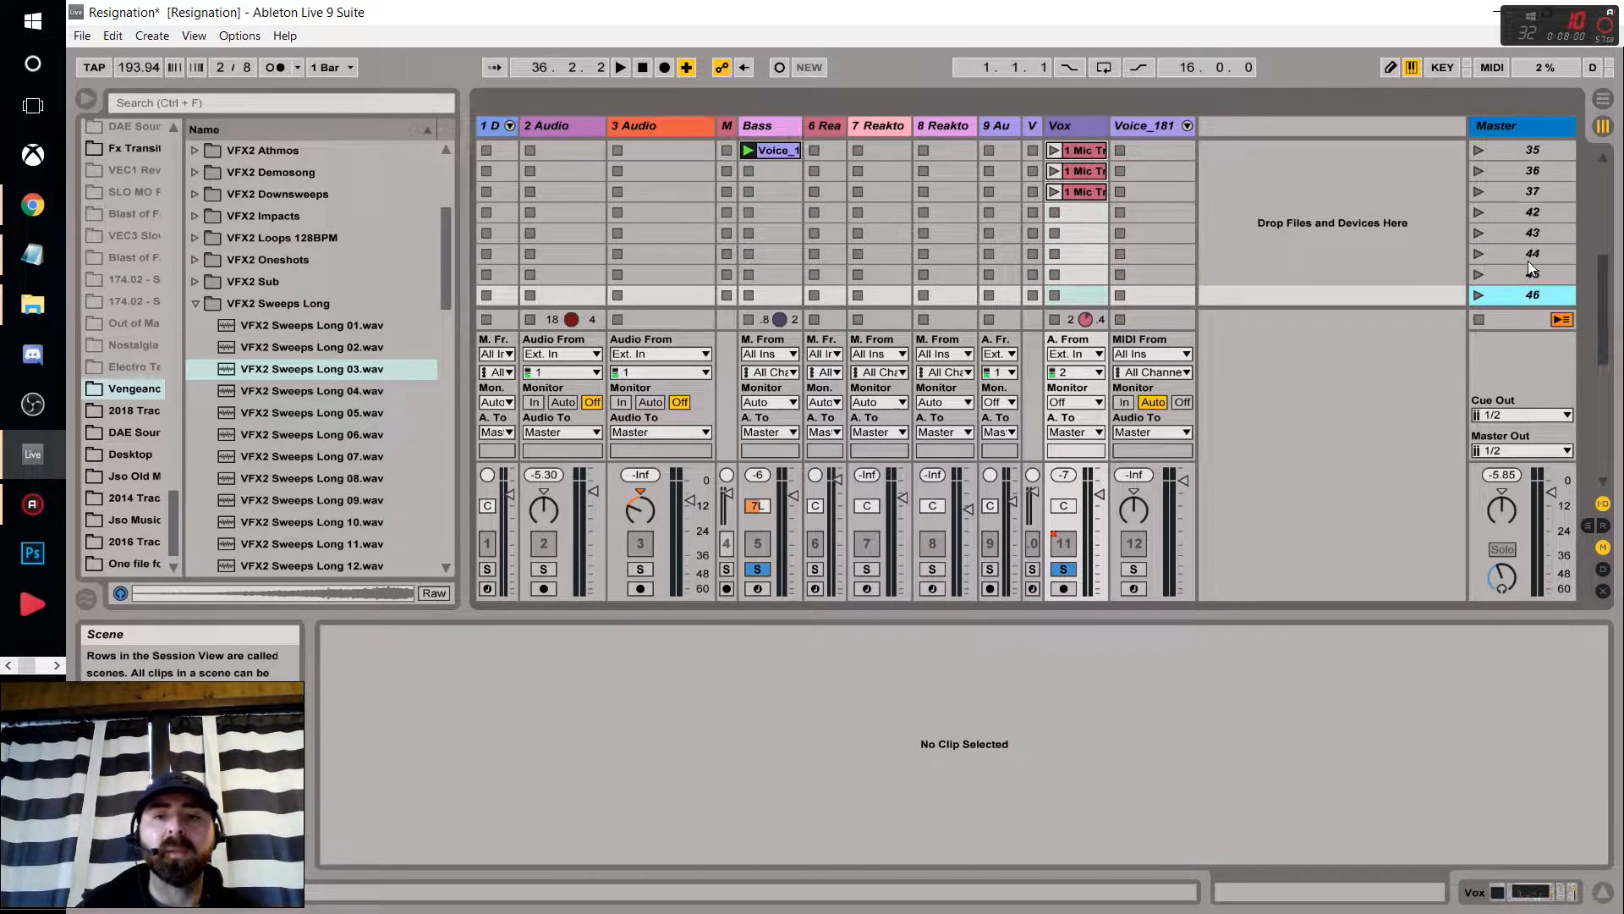
pyautogui.click(1599, 505)
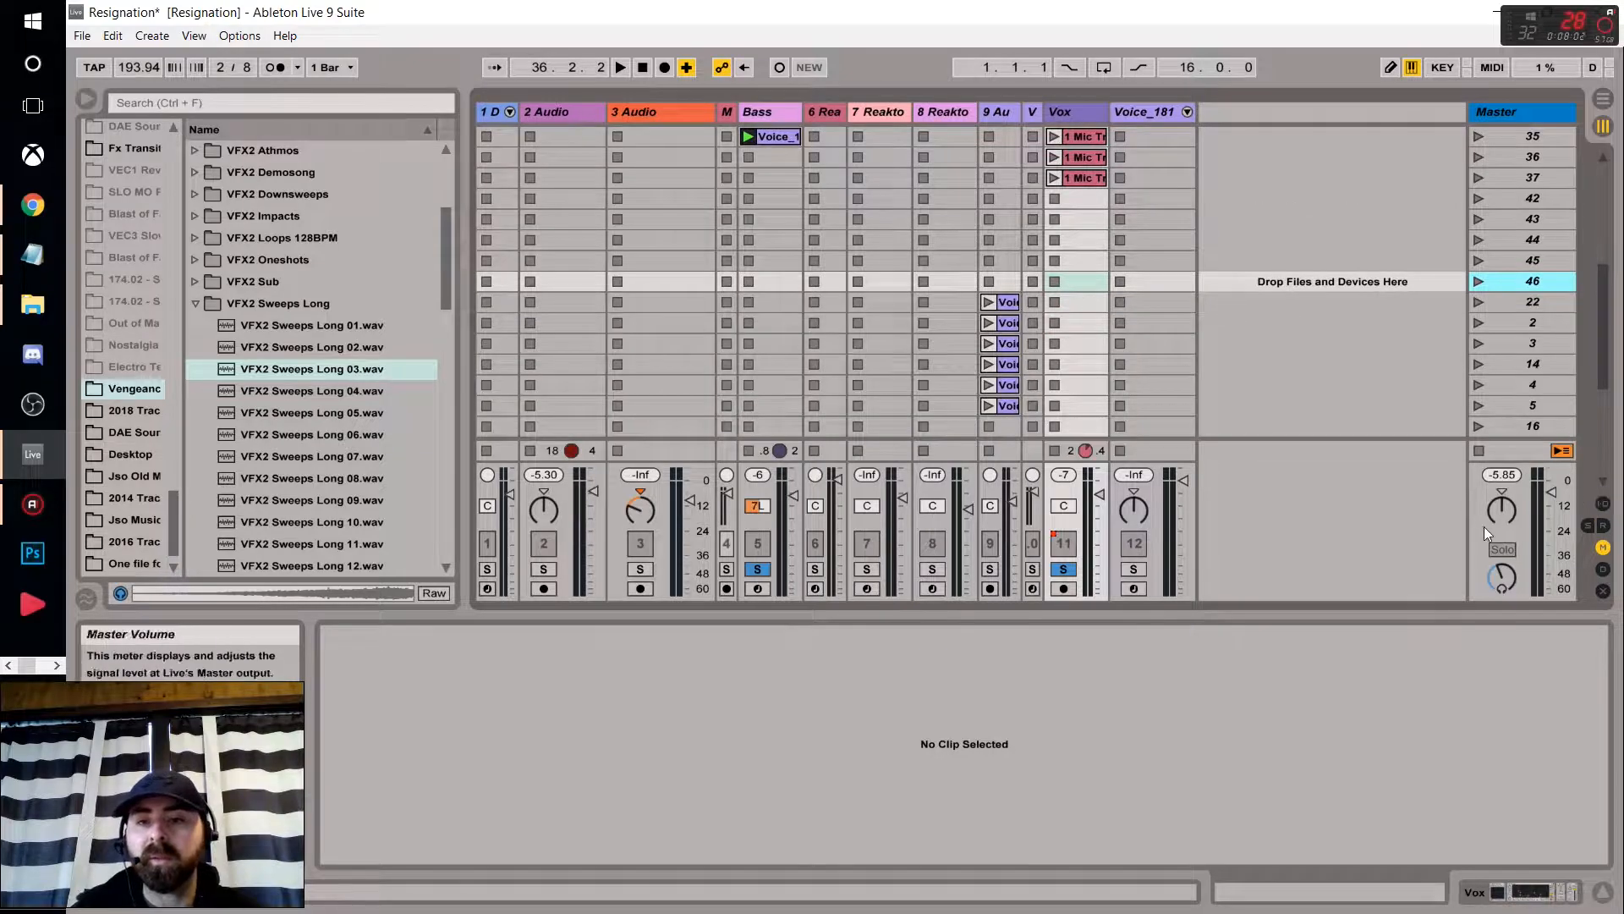
# Copy the Vox clip from scene VOX into scene 44 and move the Bass clip from scene 35 into the same scene.
pyautogui.scroll(3, 1149, 274)
pyautogui.scroll(-1, 1097, 273)
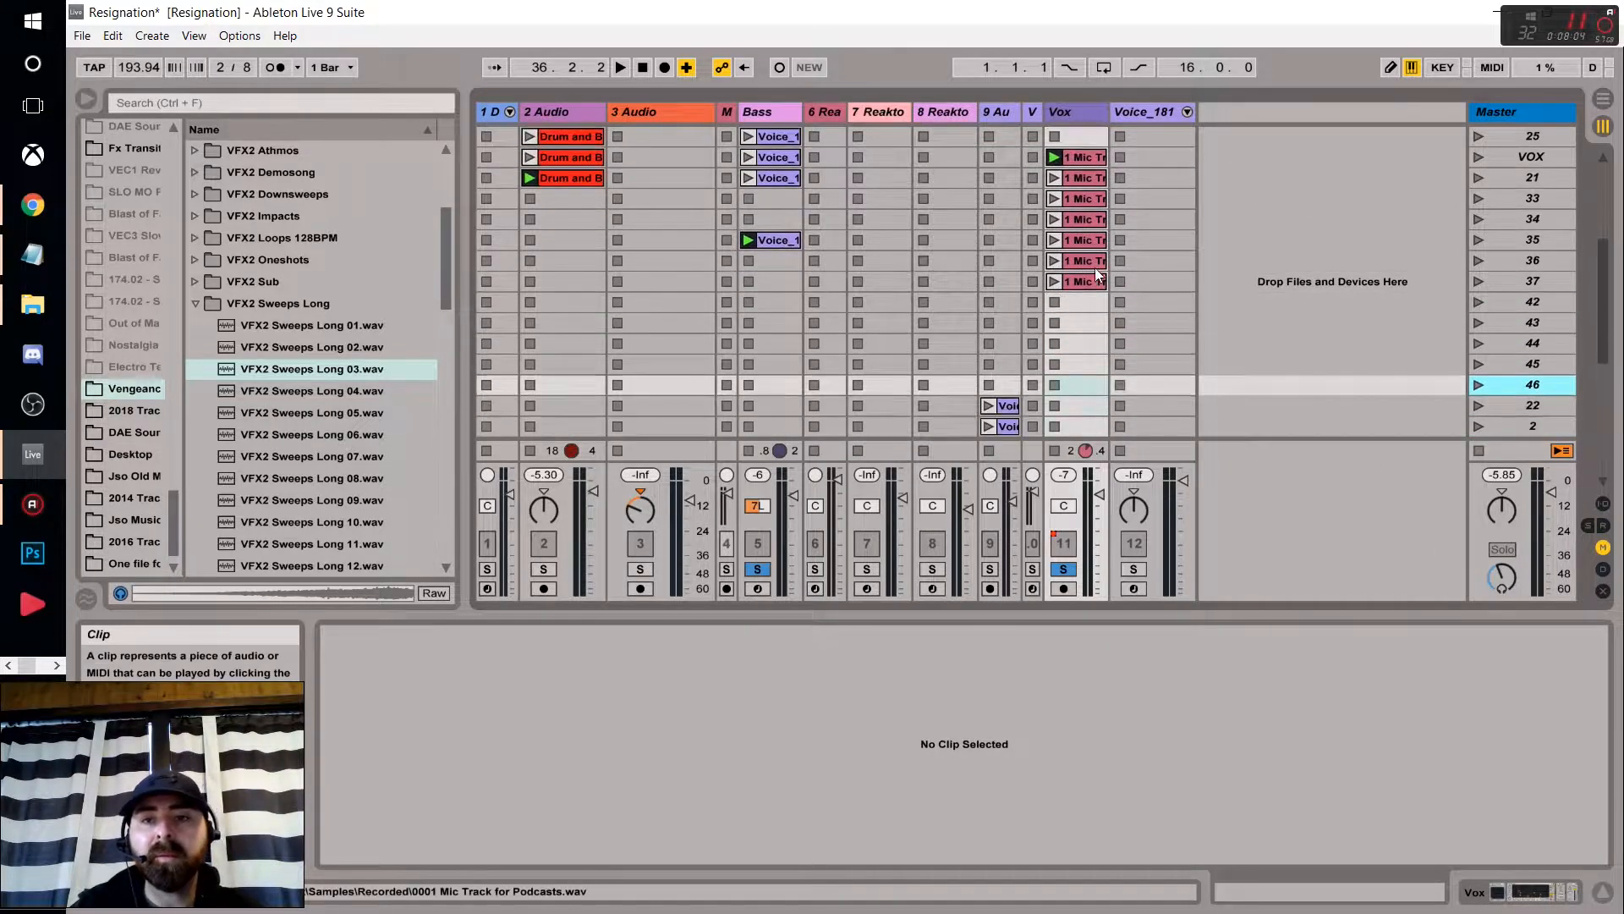
pyautogui.click(1074, 159)
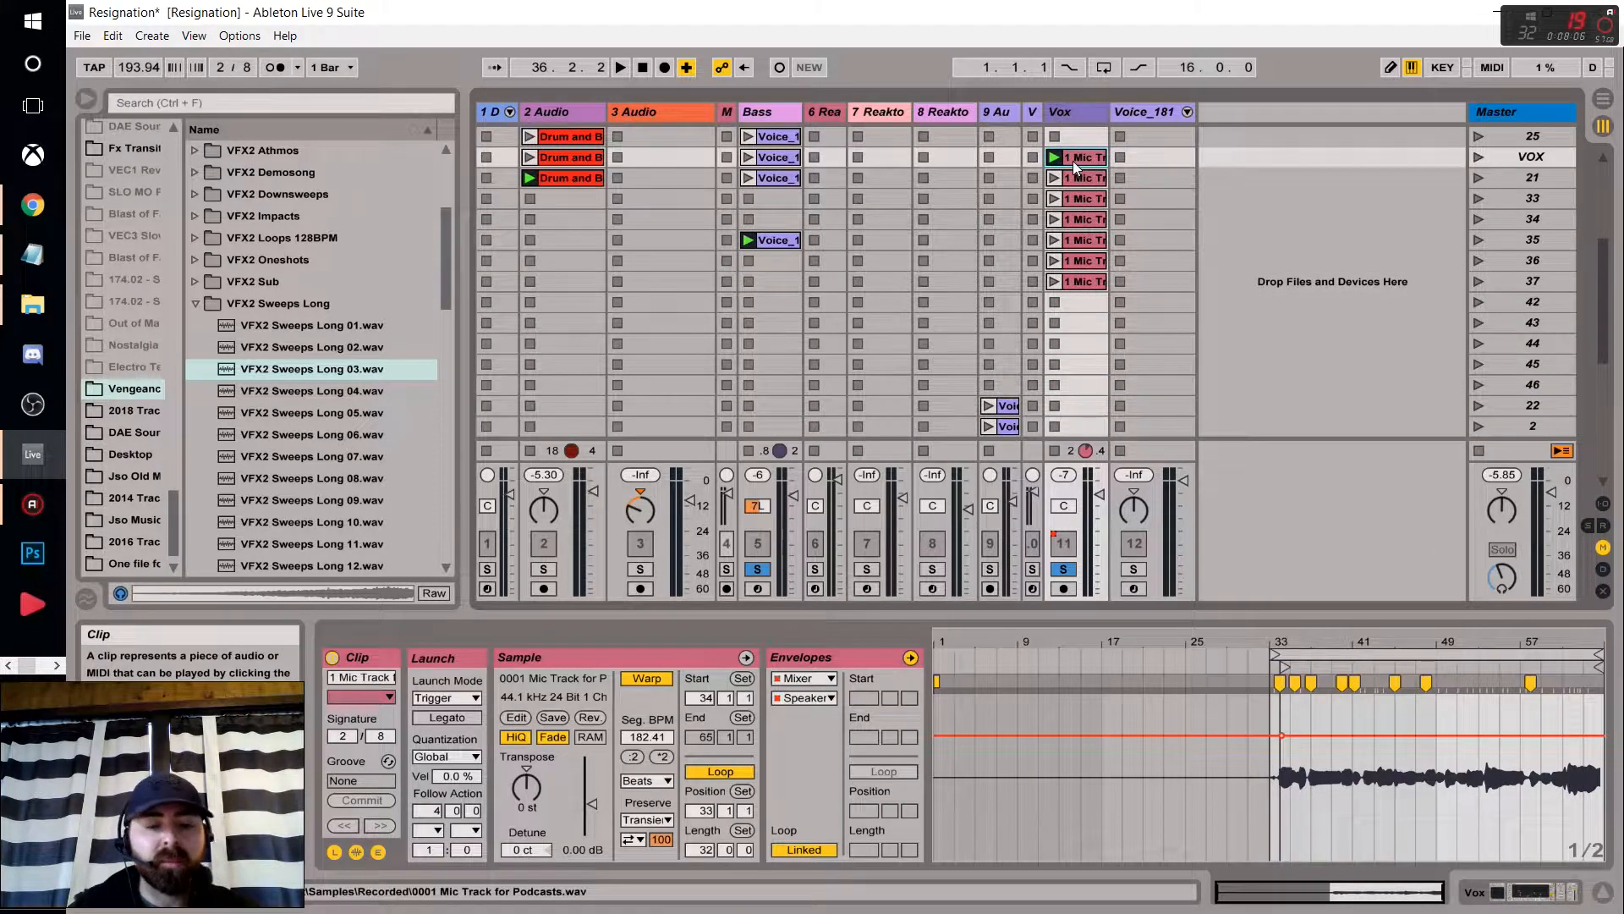
pyautogui.click(1086, 342)
pyautogui.hotkey('ctrl', 'v')
pyautogui.moveTo(785, 245); pyautogui.dragTo(774, 342)
# Shorten the copied Vox clip's loop to a length of three bars starting at bar 33, and launch the clip in scene 44.
pyautogui.click(1078, 344)
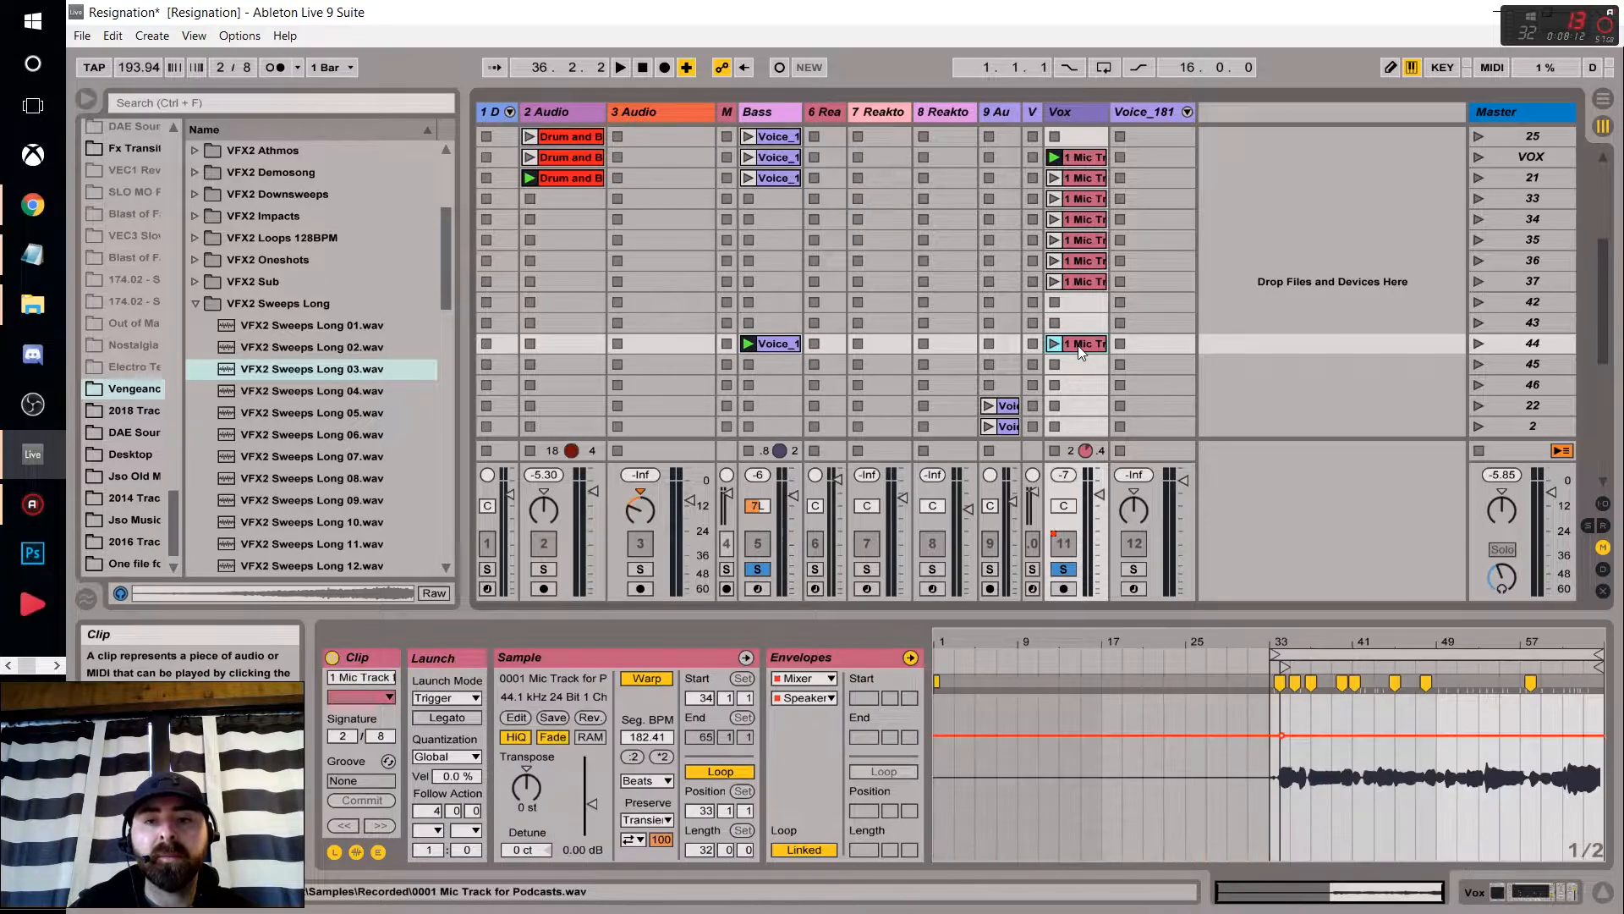
pyautogui.moveTo(1597, 658); pyautogui.dragTo(1310, 656)
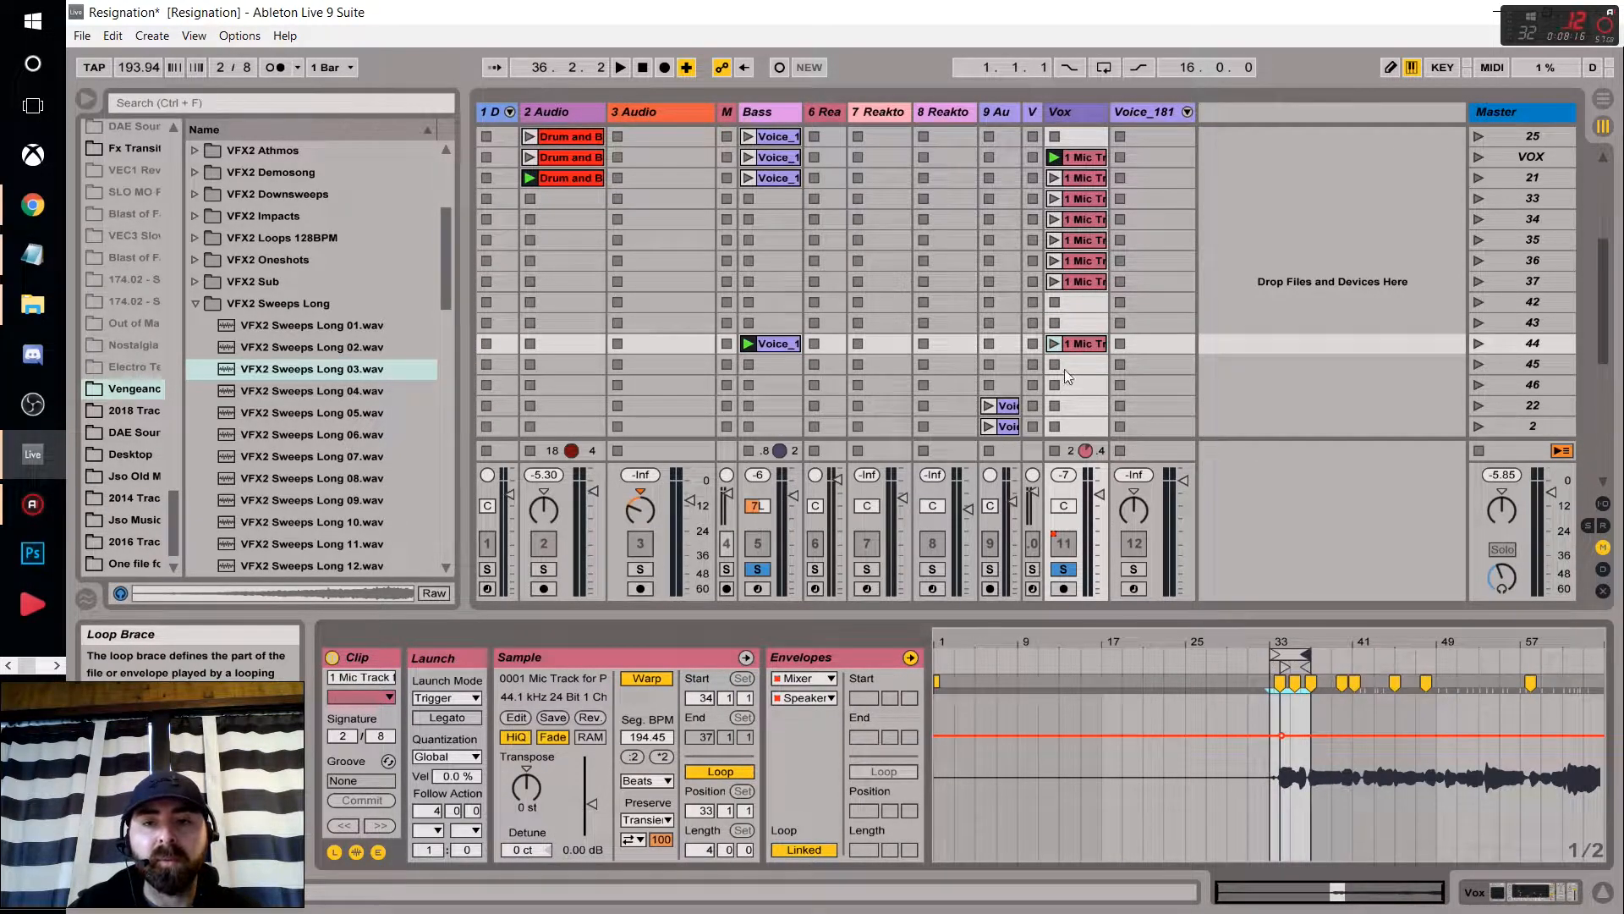
pyautogui.click(1055, 344)
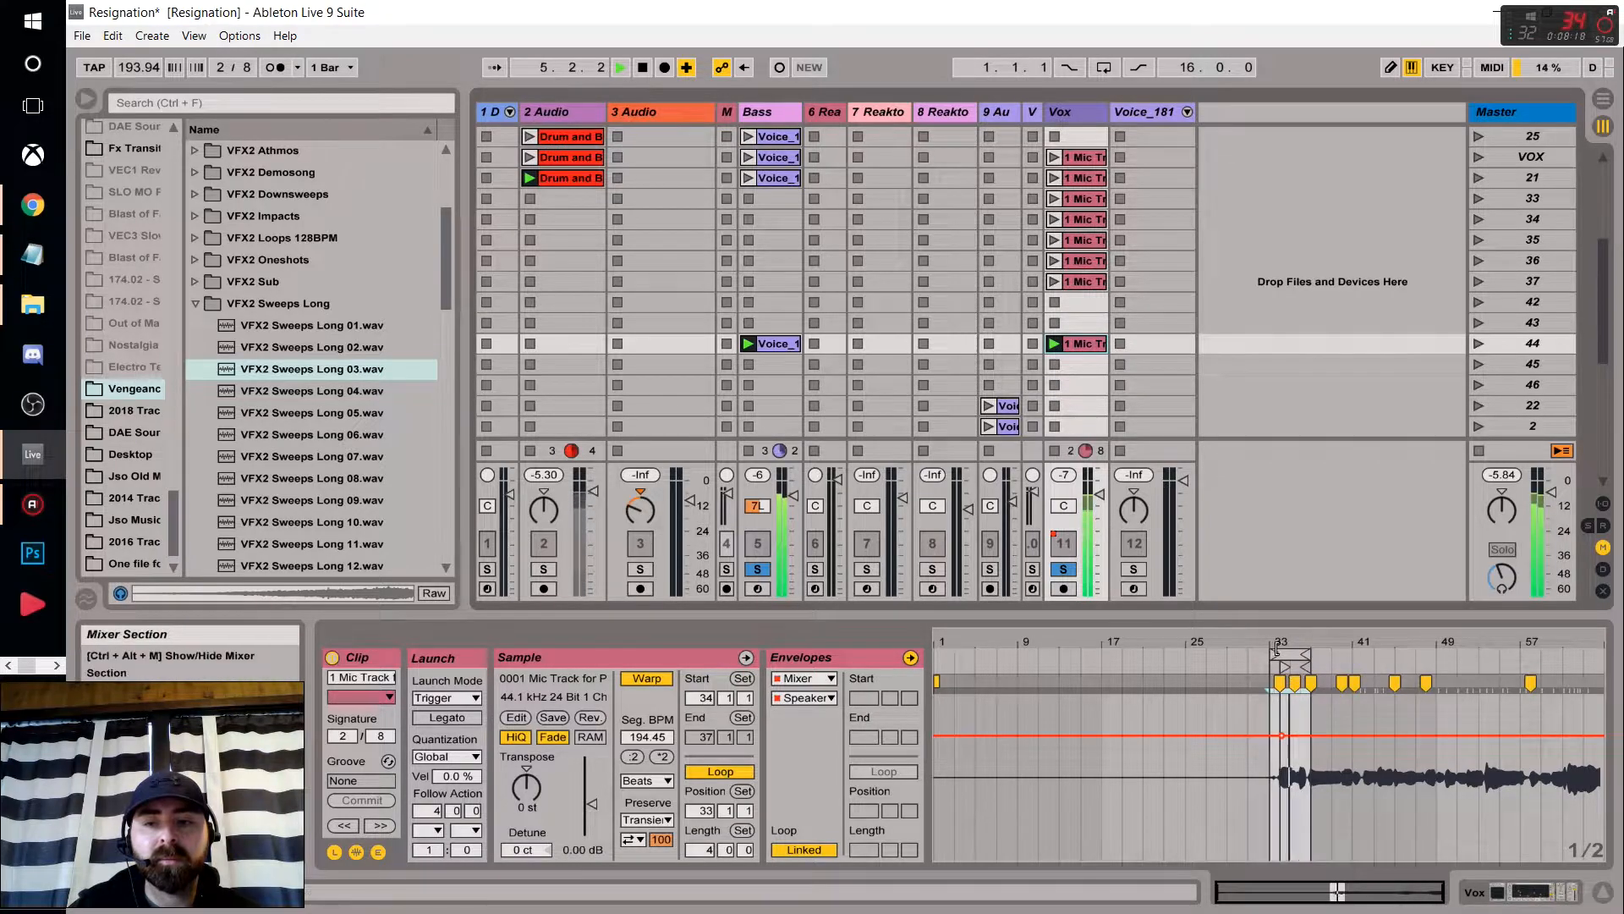
pyautogui.moveTo(1309, 657); pyautogui.dragTo(1302, 658)
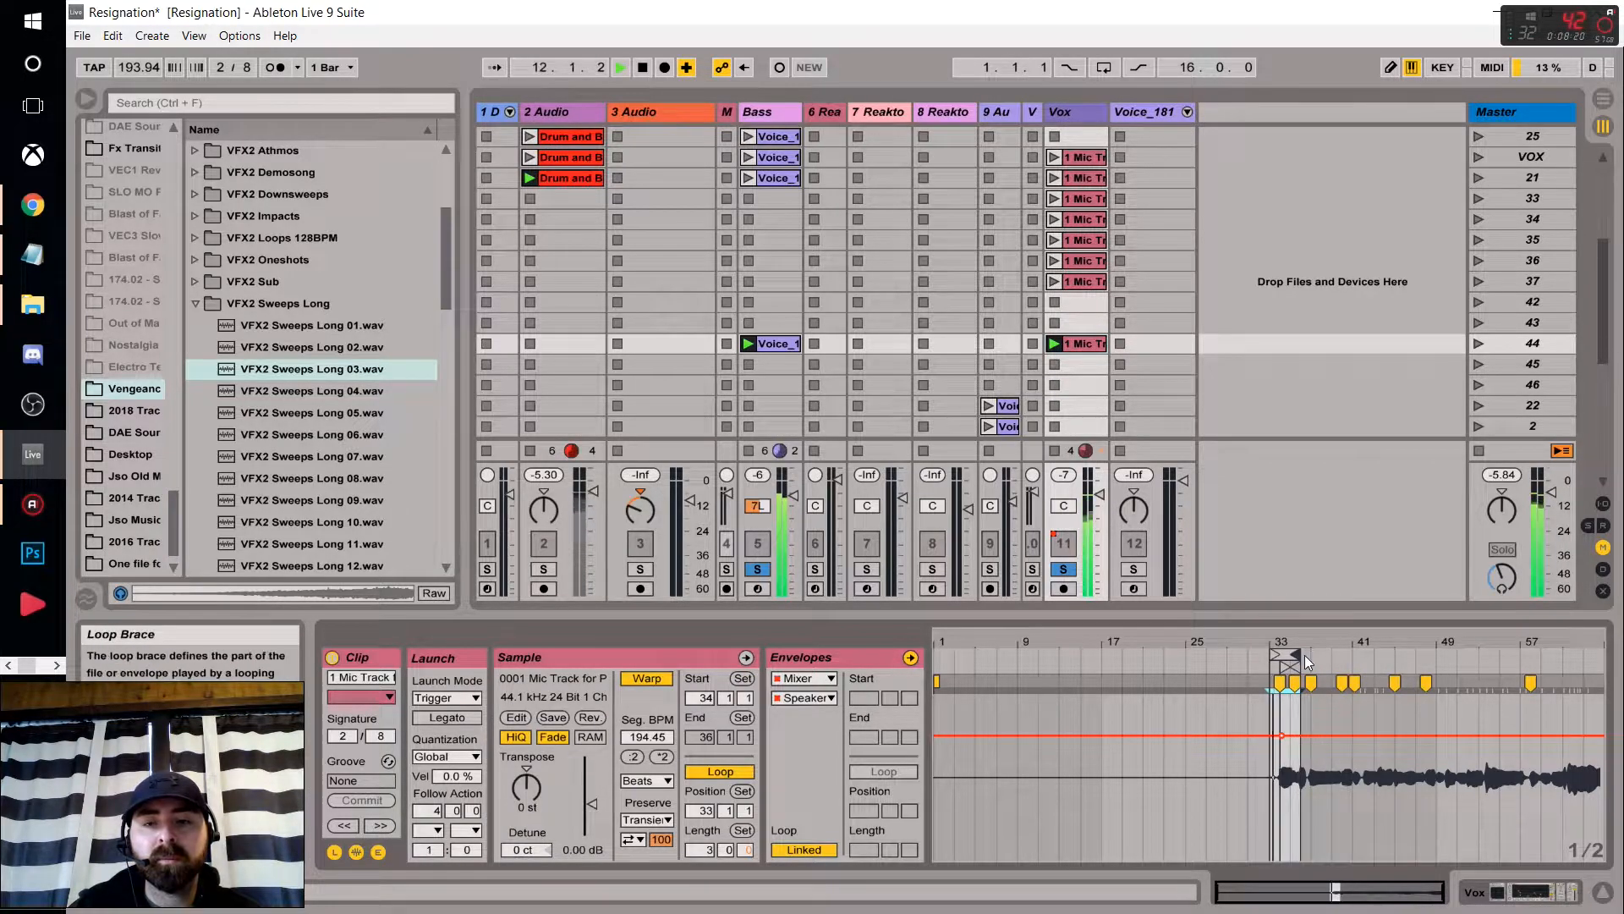
# Open the Bass clip in scene 44 and enlarge the note editor until its full note range is in view.
pyautogui.click(779, 344)
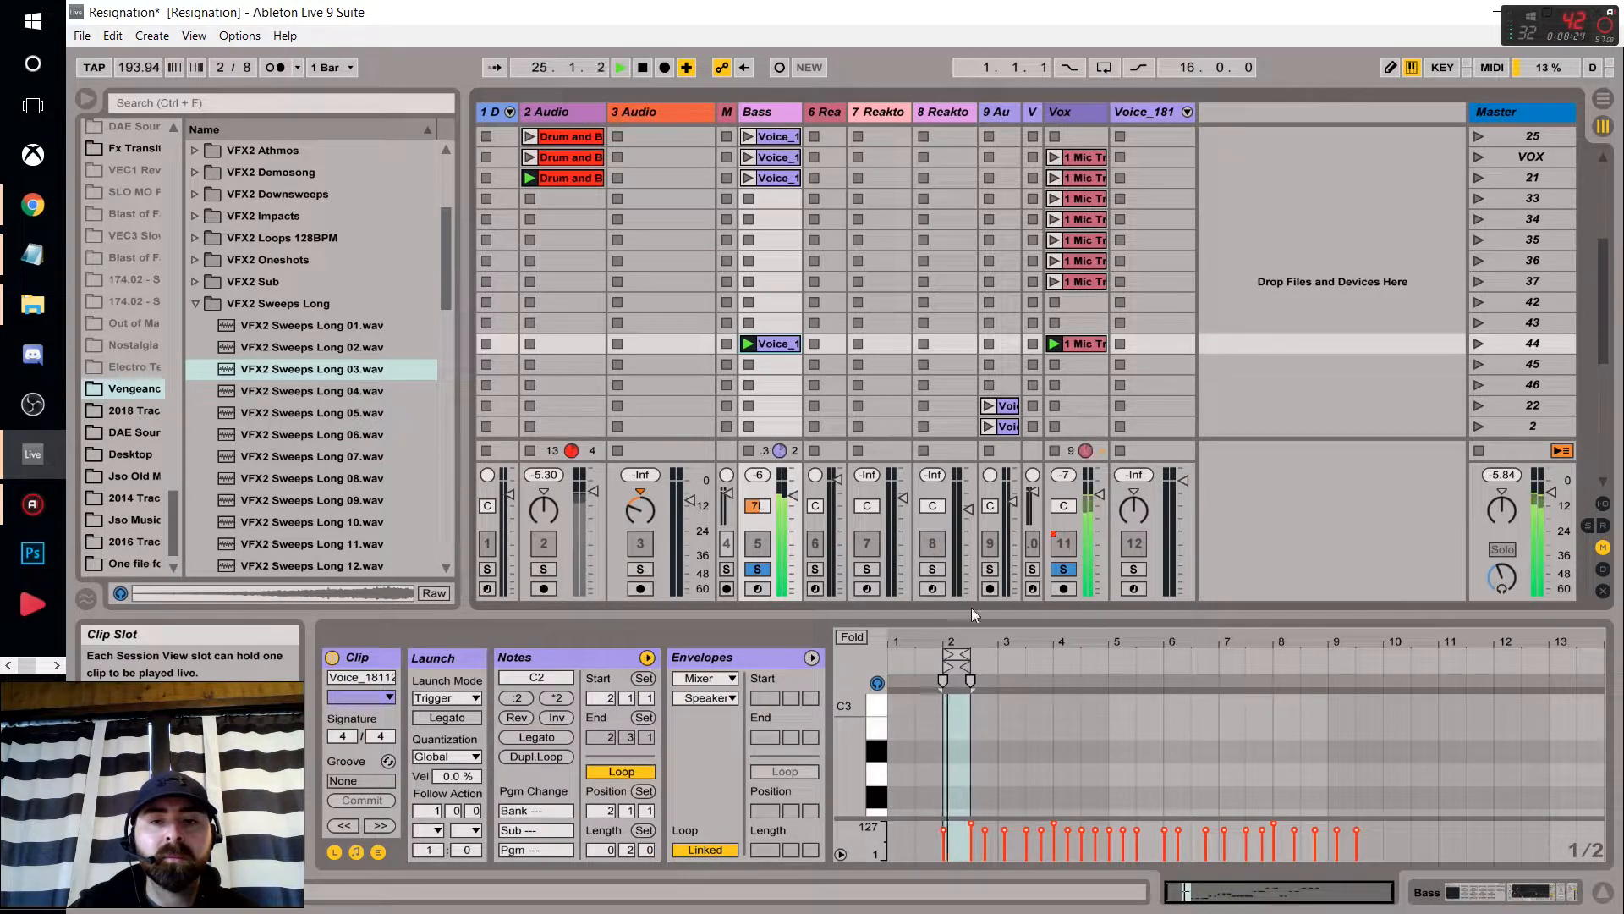
pyautogui.moveTo(972, 606); pyautogui.dragTo(976, 524)
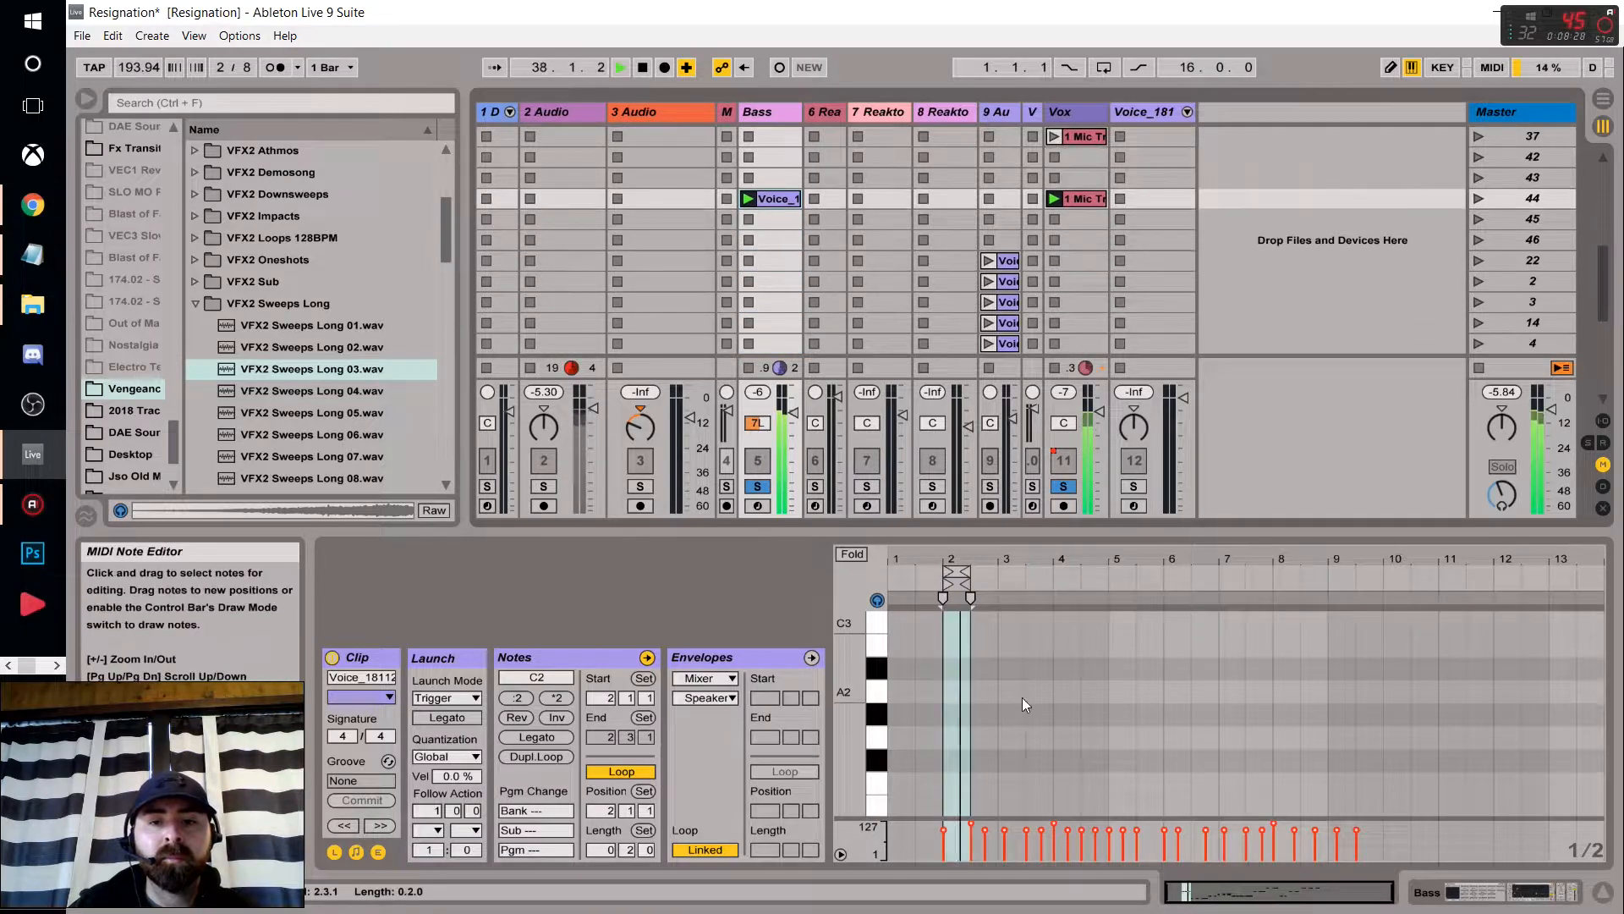
pyautogui.moveTo(957, 537); pyautogui.dragTo(966, 224)
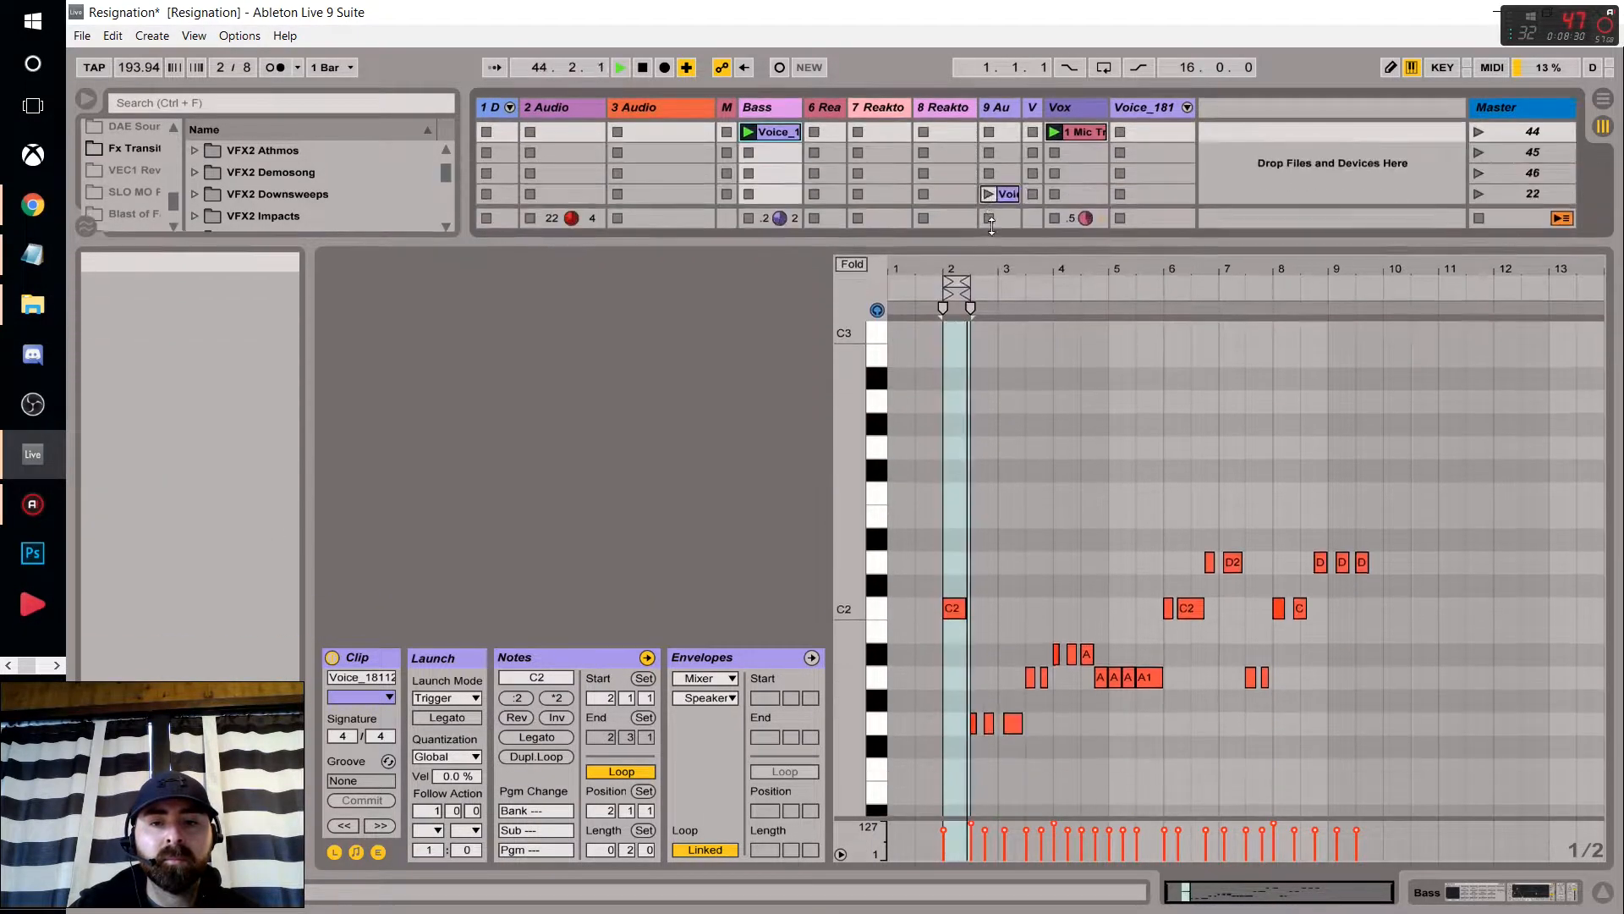
# Raise all the Bass clip's C2 notes semitone by semitone to D3 during playback, and drop them an octave to D2.
pyautogui.click(879, 587)
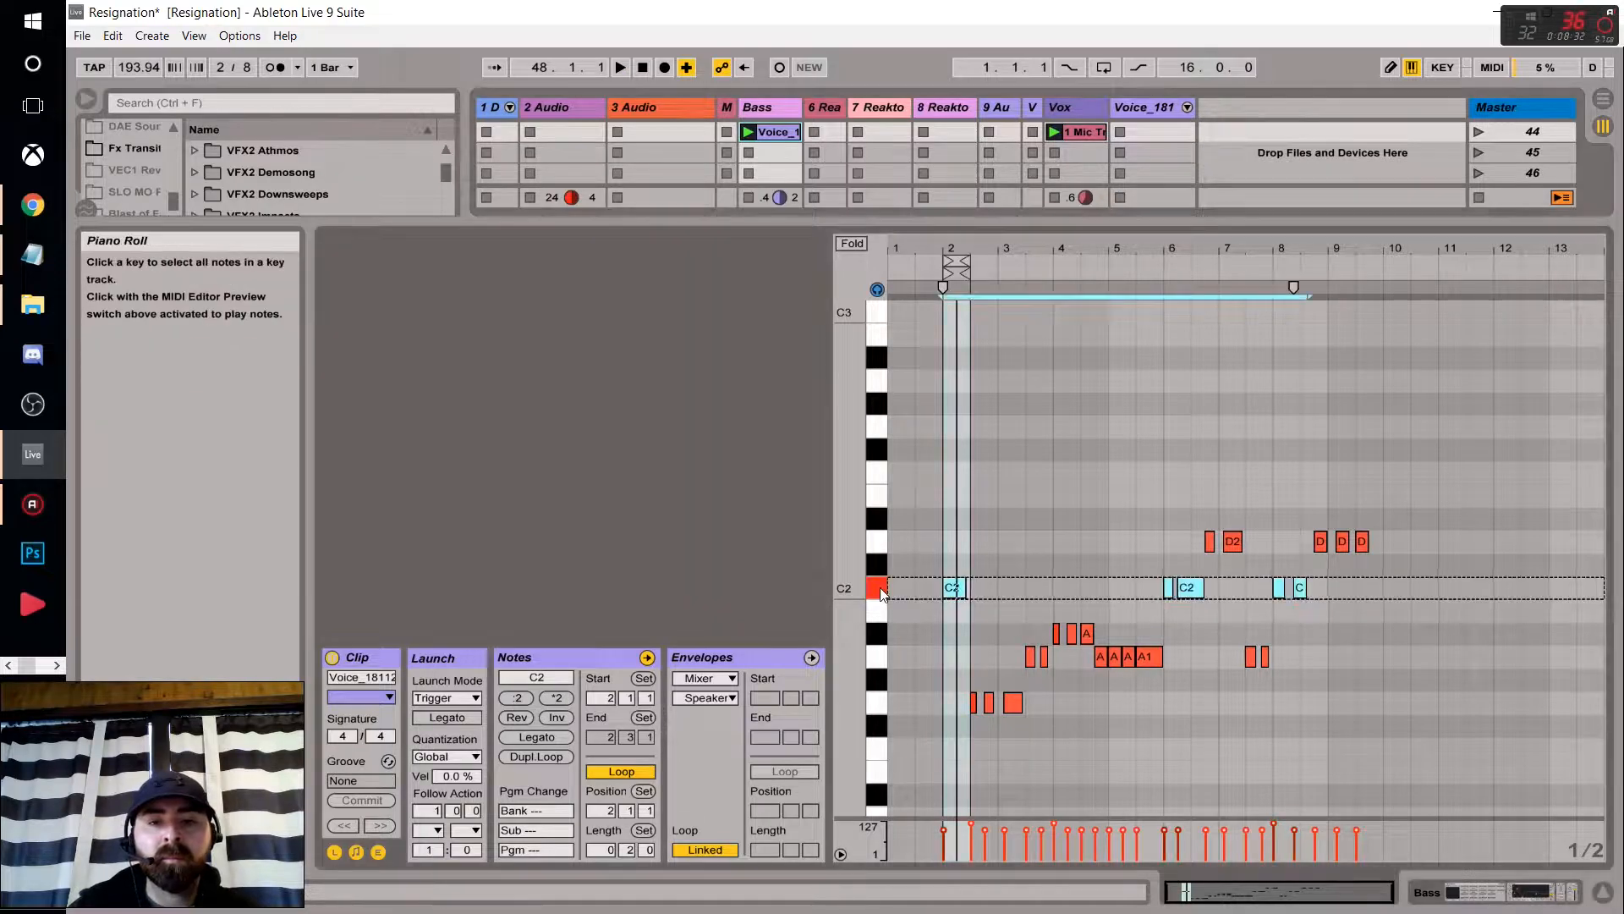
pyautogui.moveTo(959, 590); pyautogui.dragTo(957, 566)
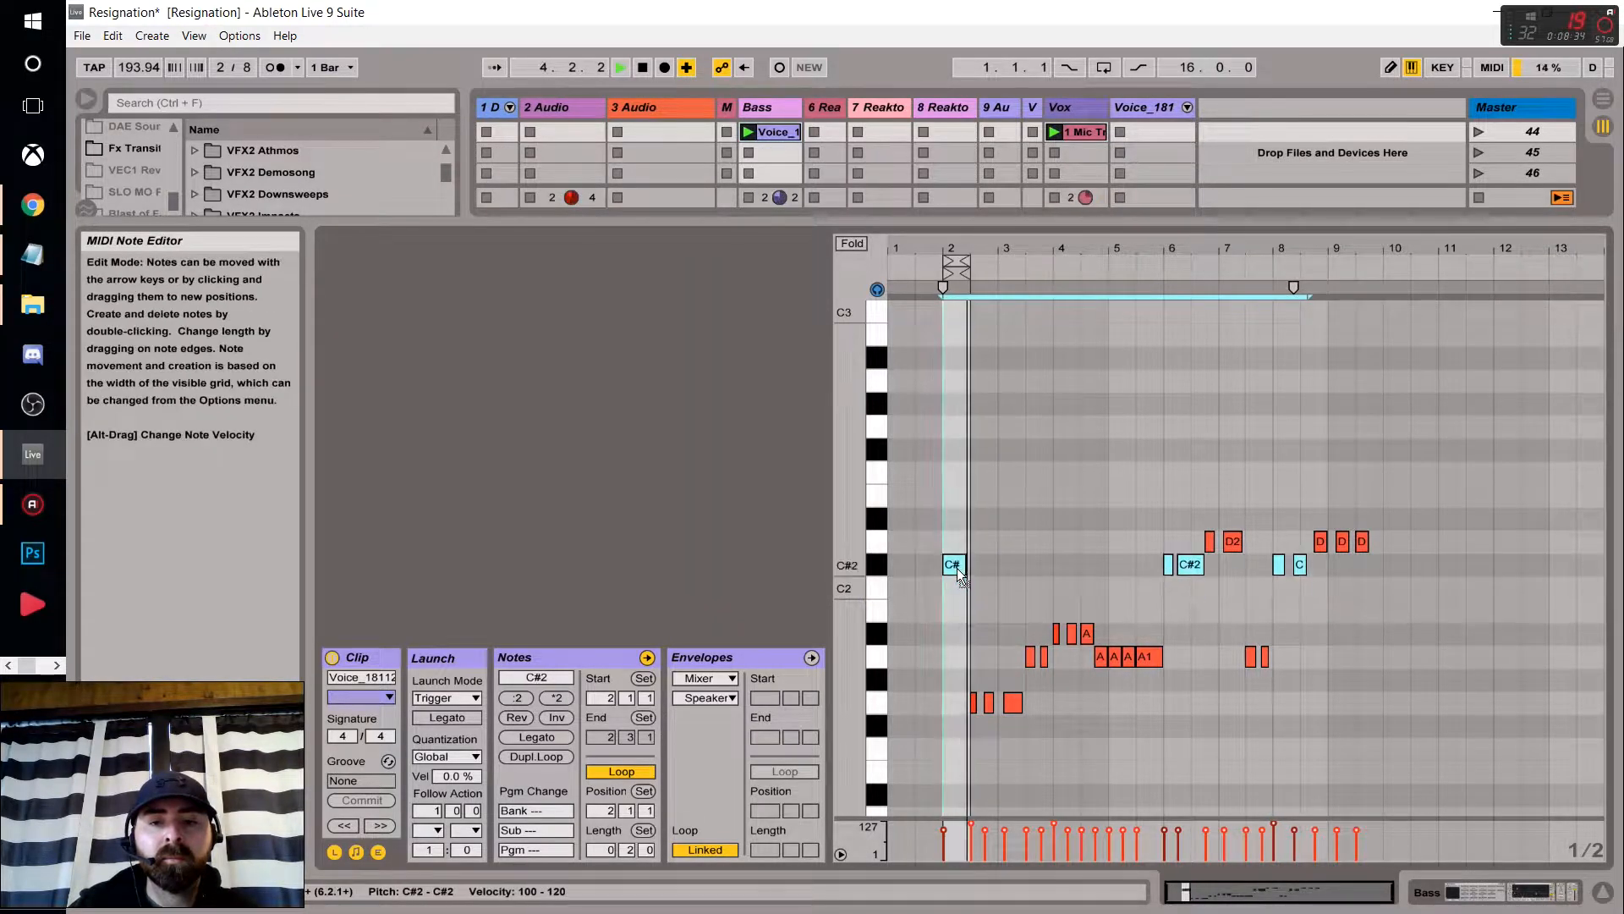
pyautogui.press('Up')
pyautogui.press('Up')
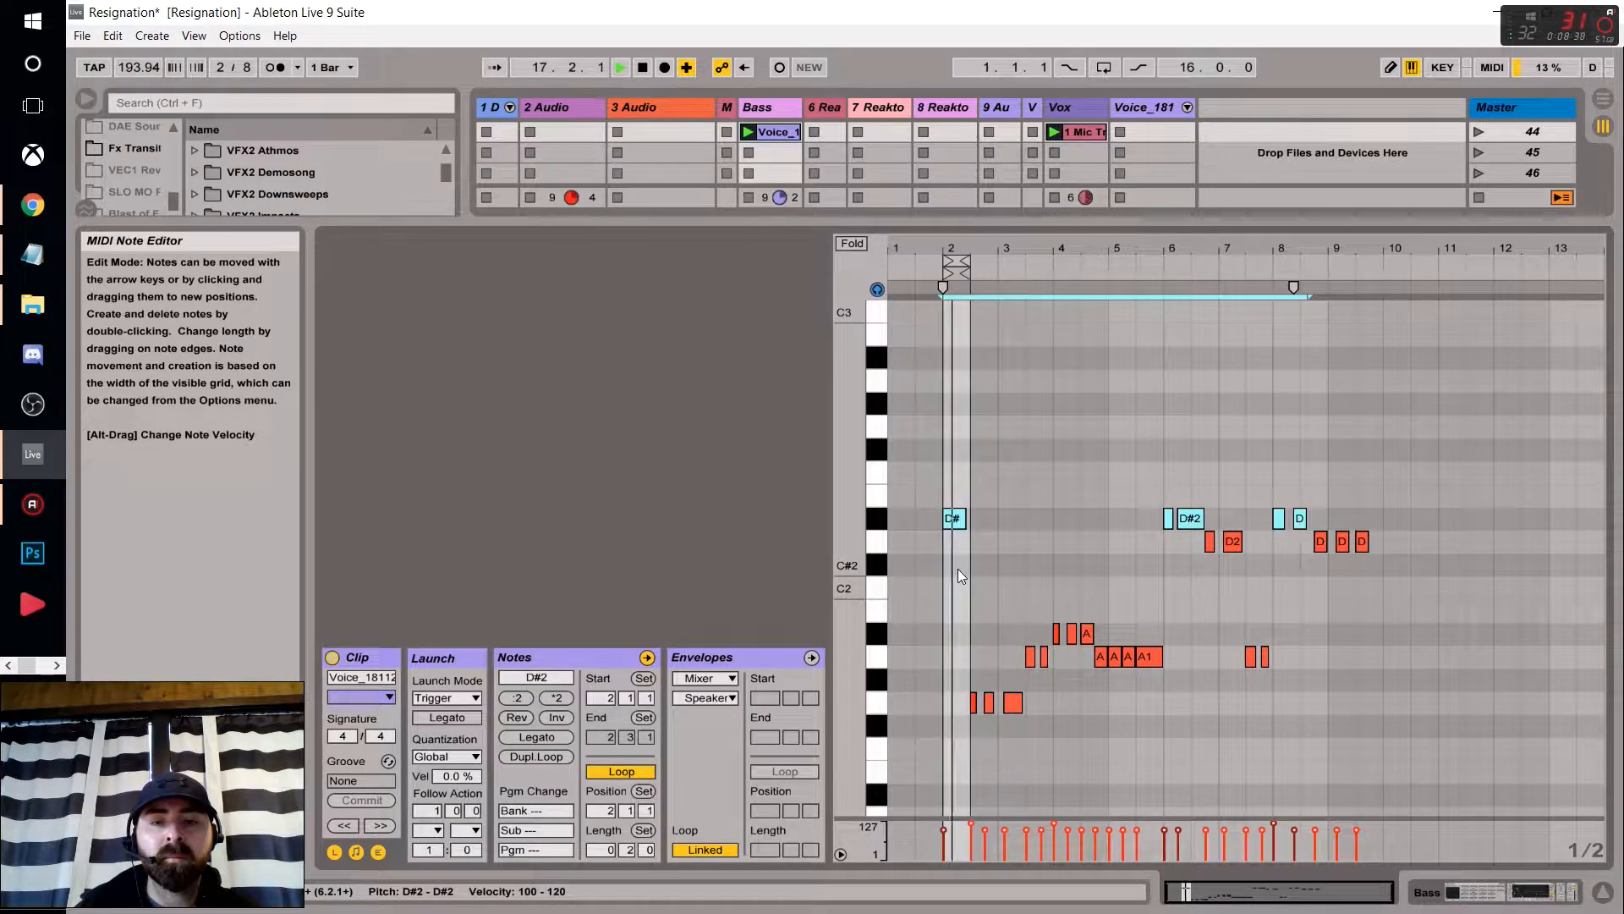
pyautogui.press('Up')
pyautogui.press('Up')
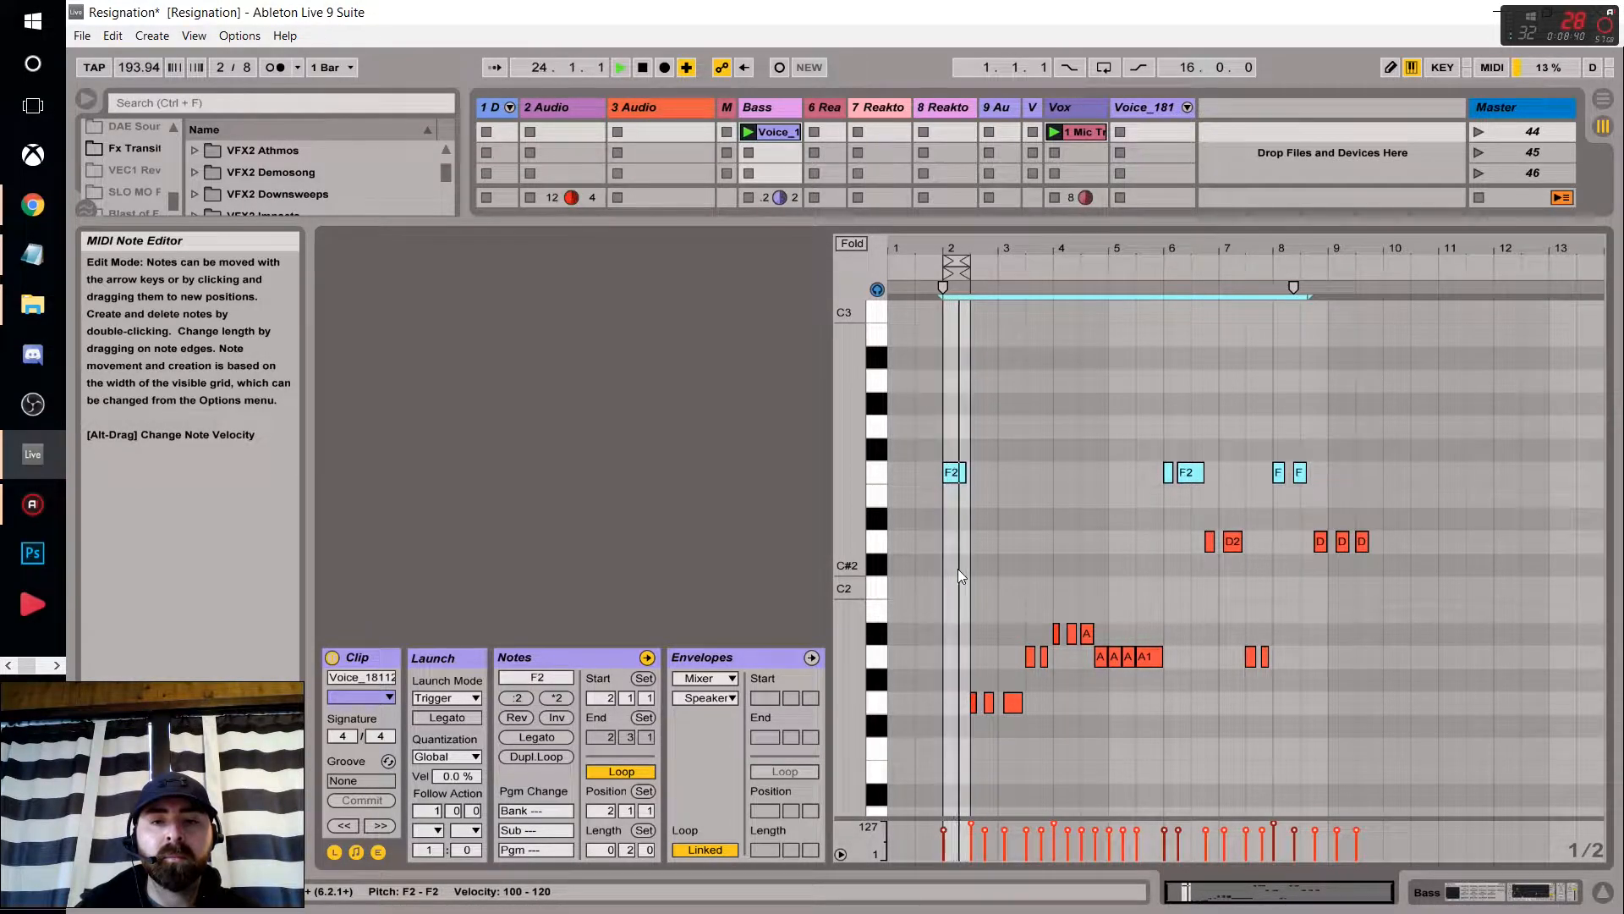
pyautogui.press('Up')
pyautogui.press('Up')
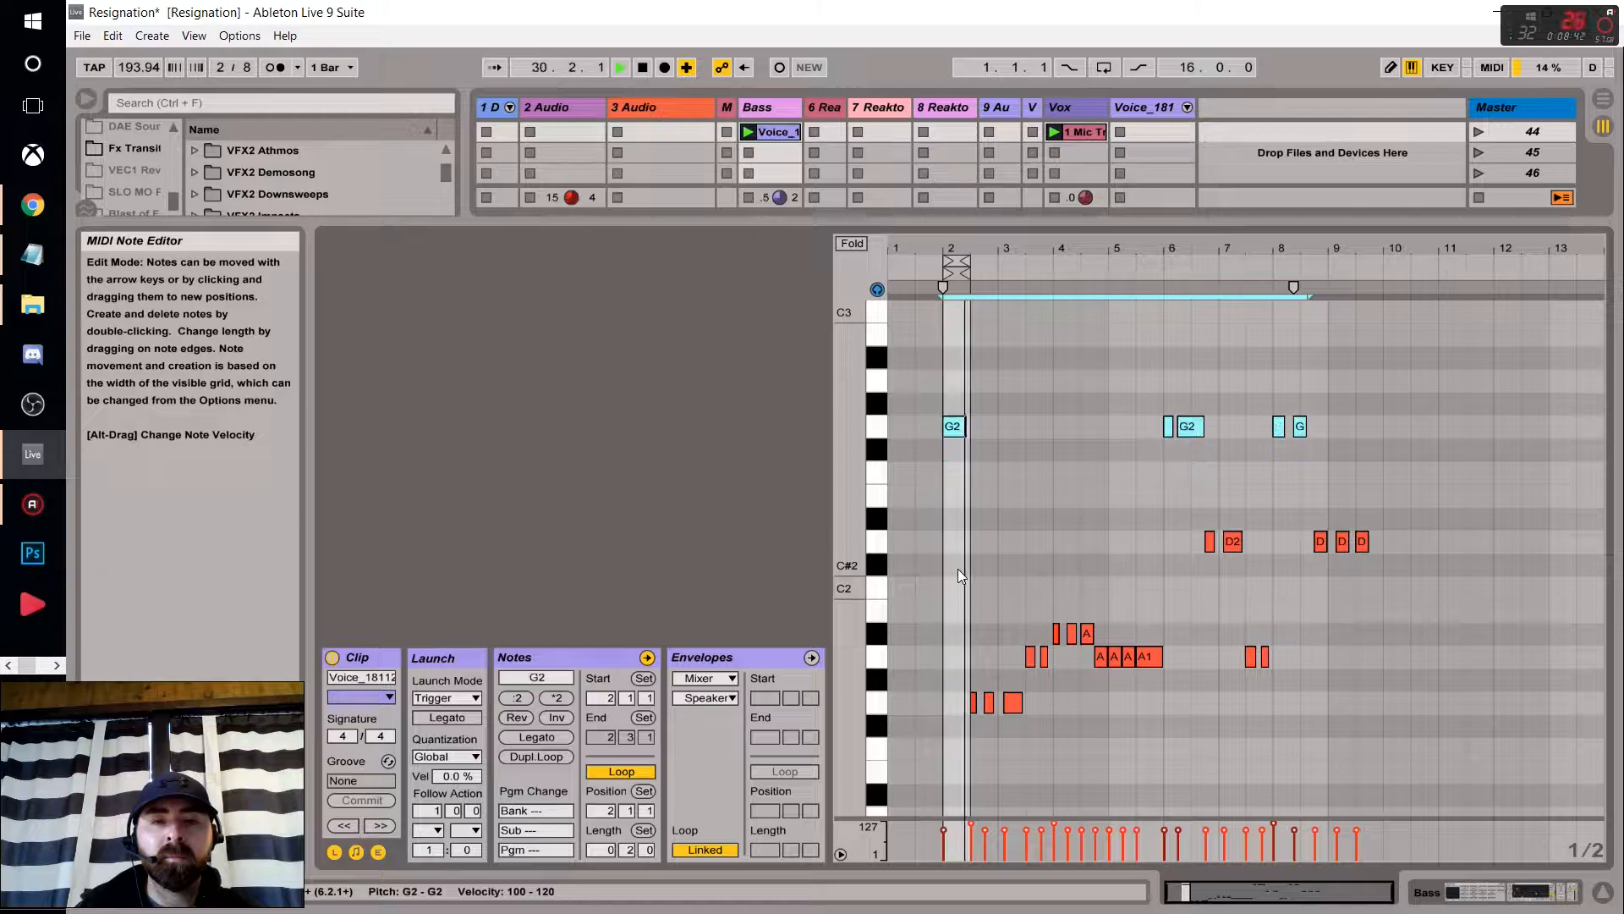
pyautogui.press('Up')
pyautogui.press('Up')
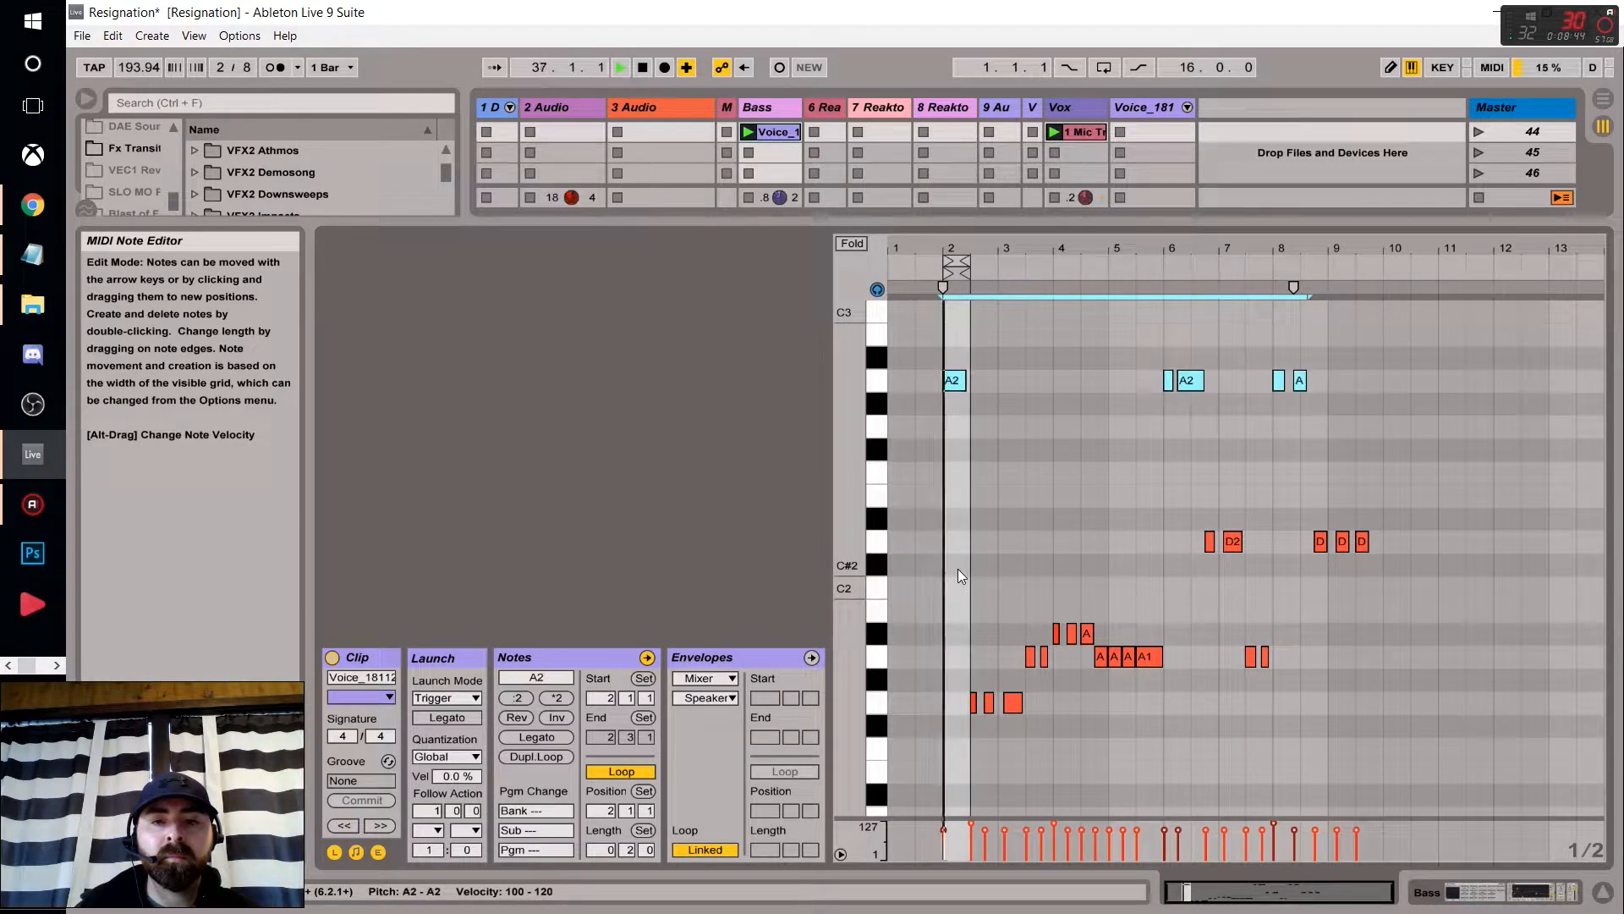
pyautogui.press('Up')
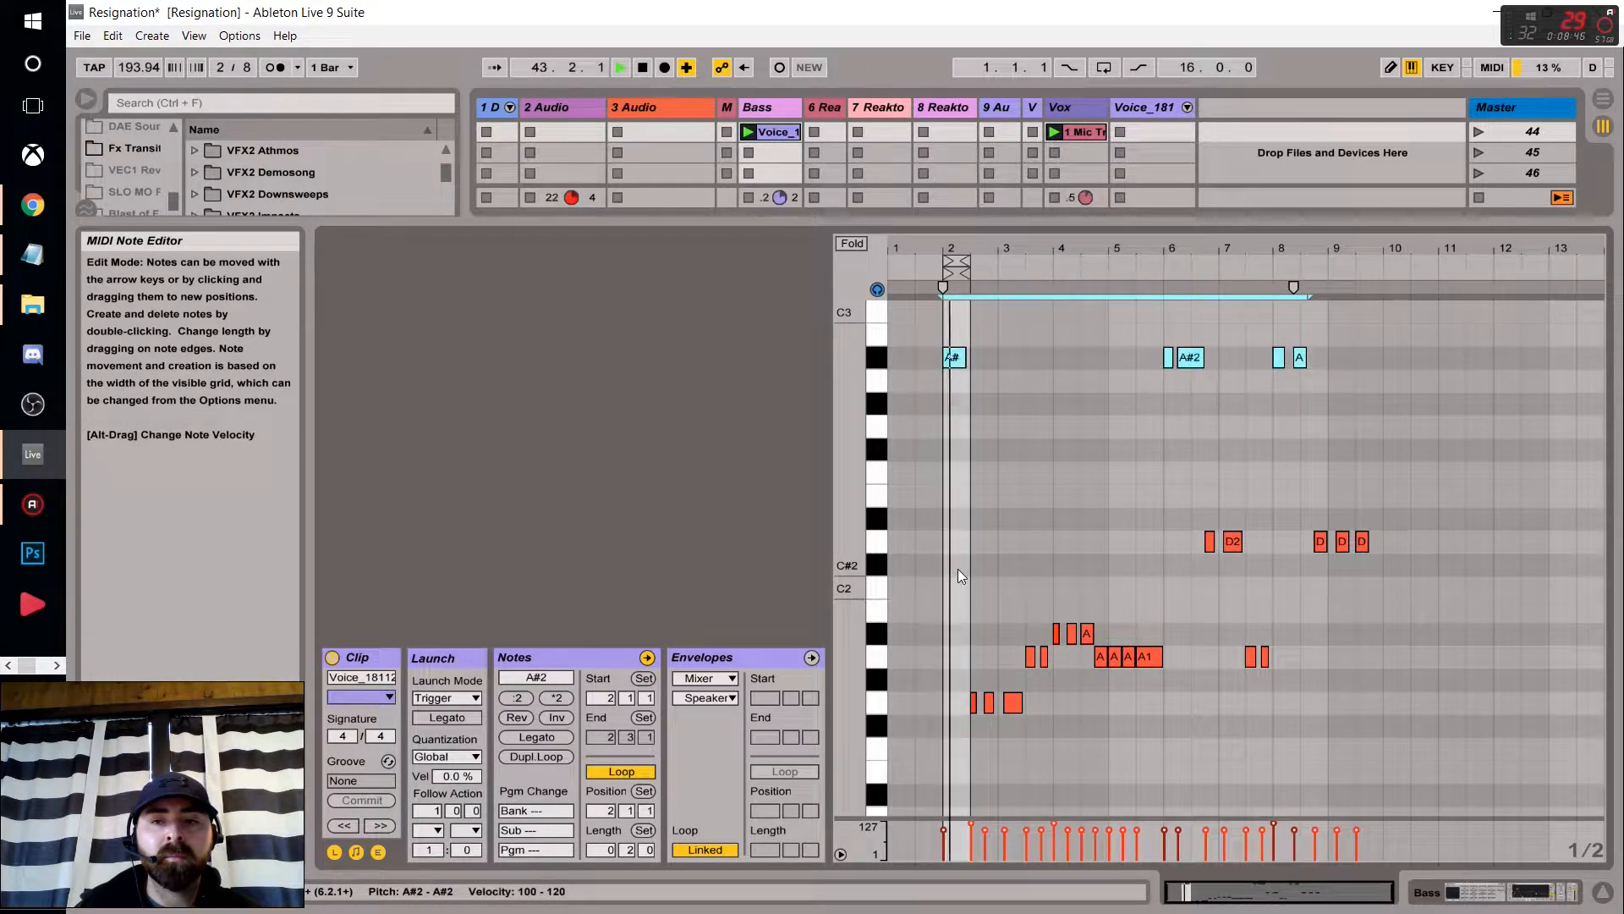
pyautogui.press('Up')
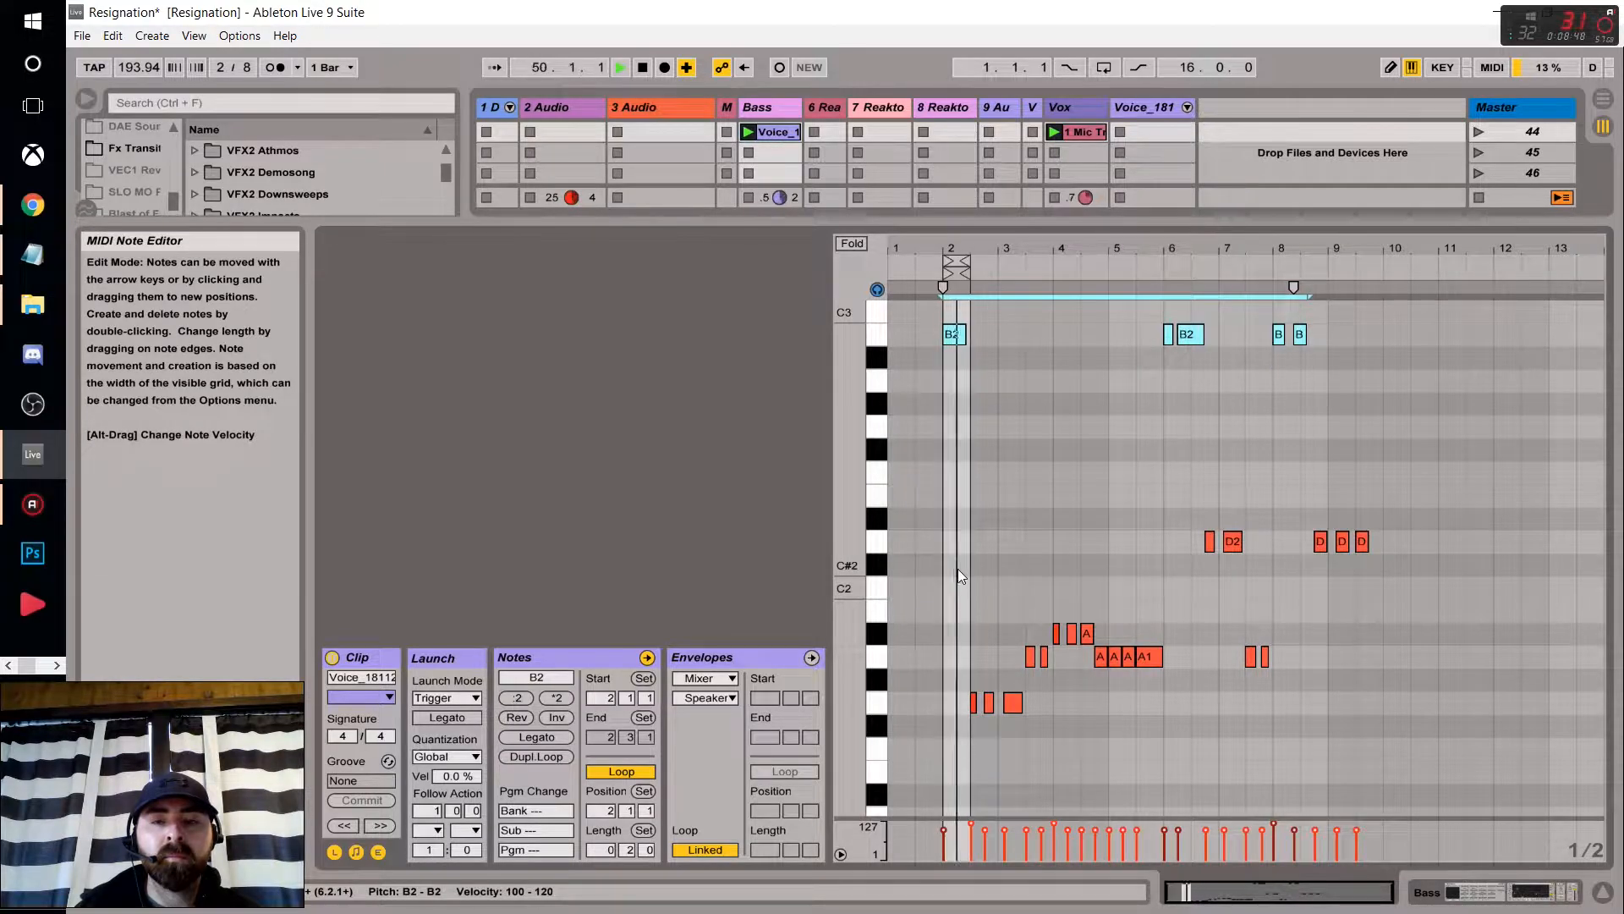
pyautogui.press('Up')
pyautogui.press('Up')
pyautogui.press('Up')
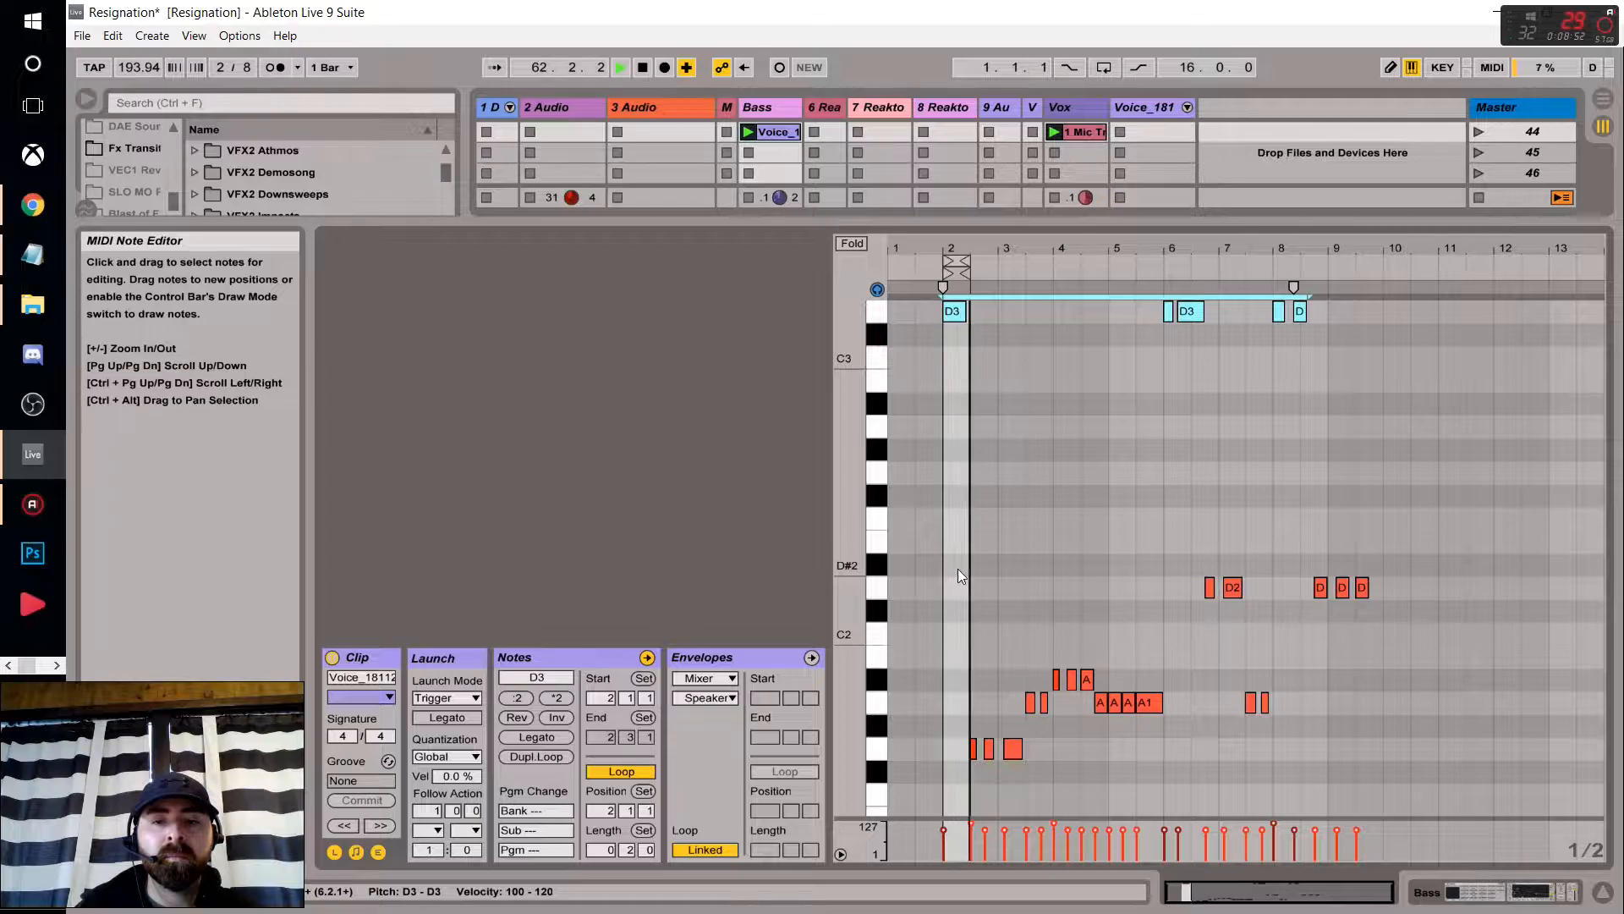
pyautogui.hotkey('shift', 'Down')
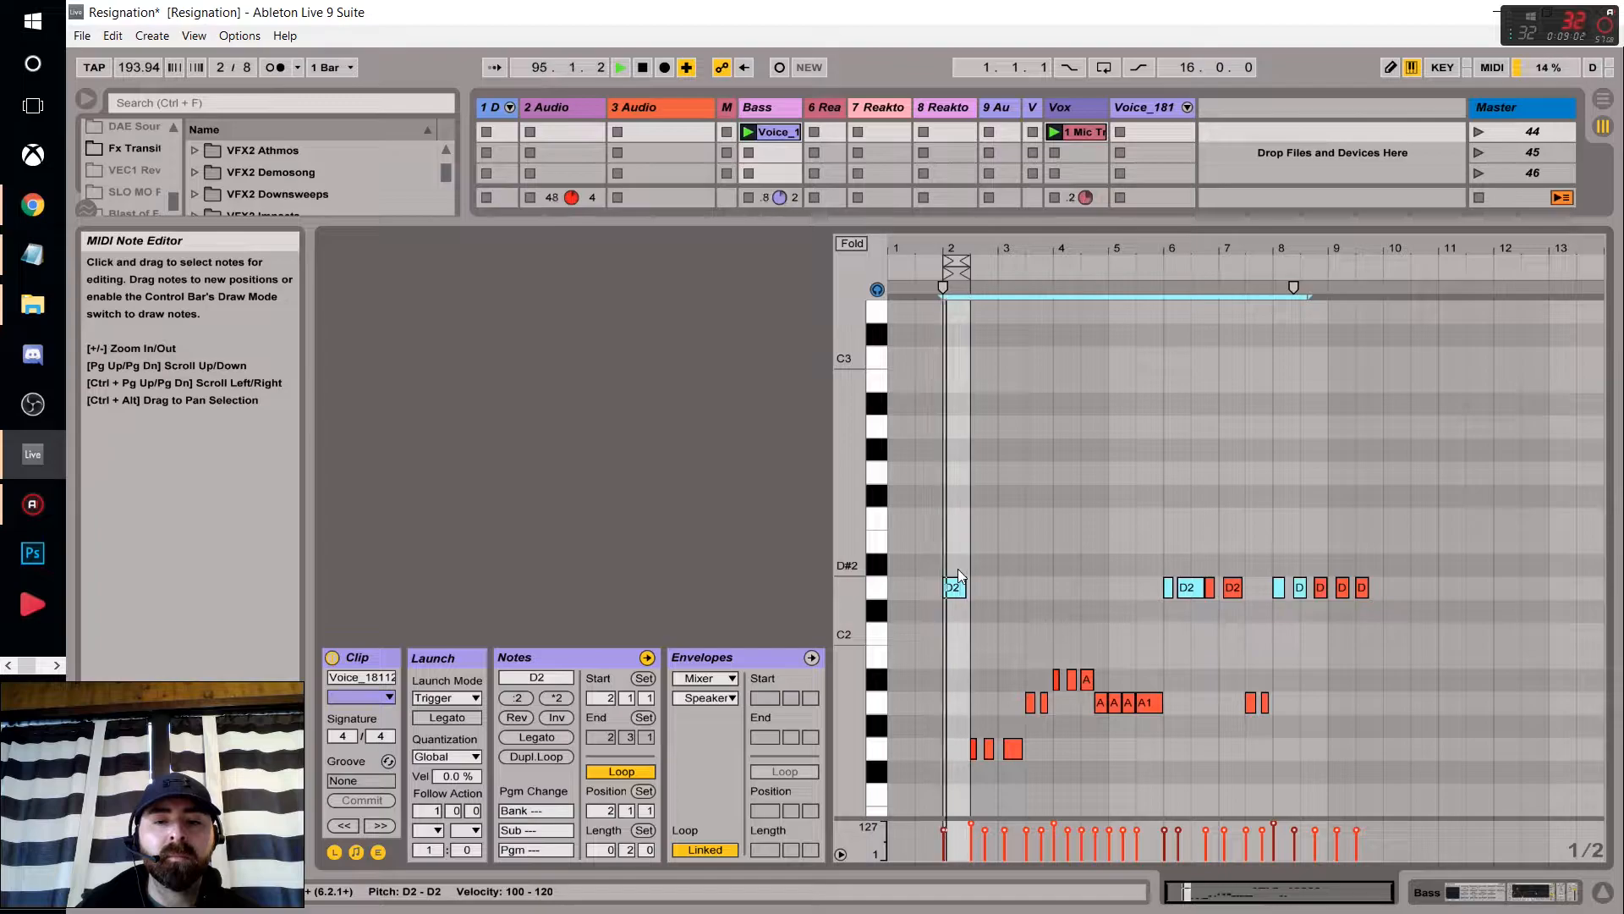
# Try the selected bass notes on C2 and B1 against the vocals, and return them to D2.
pyautogui.press('Down')
pyautogui.press('Down')
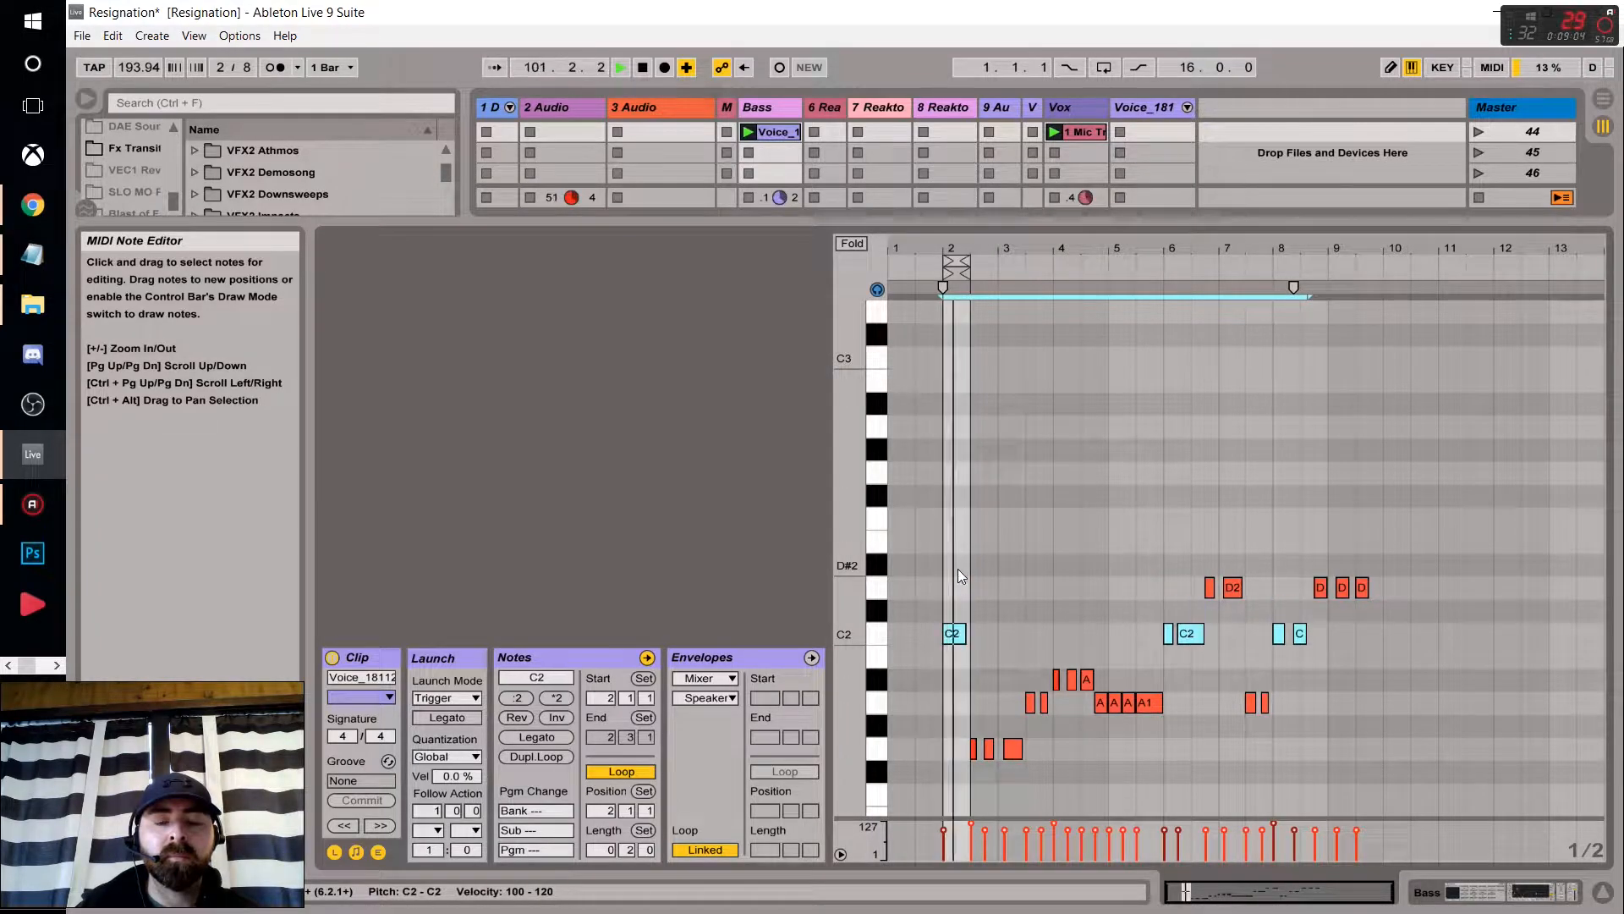
pyautogui.press('Down')
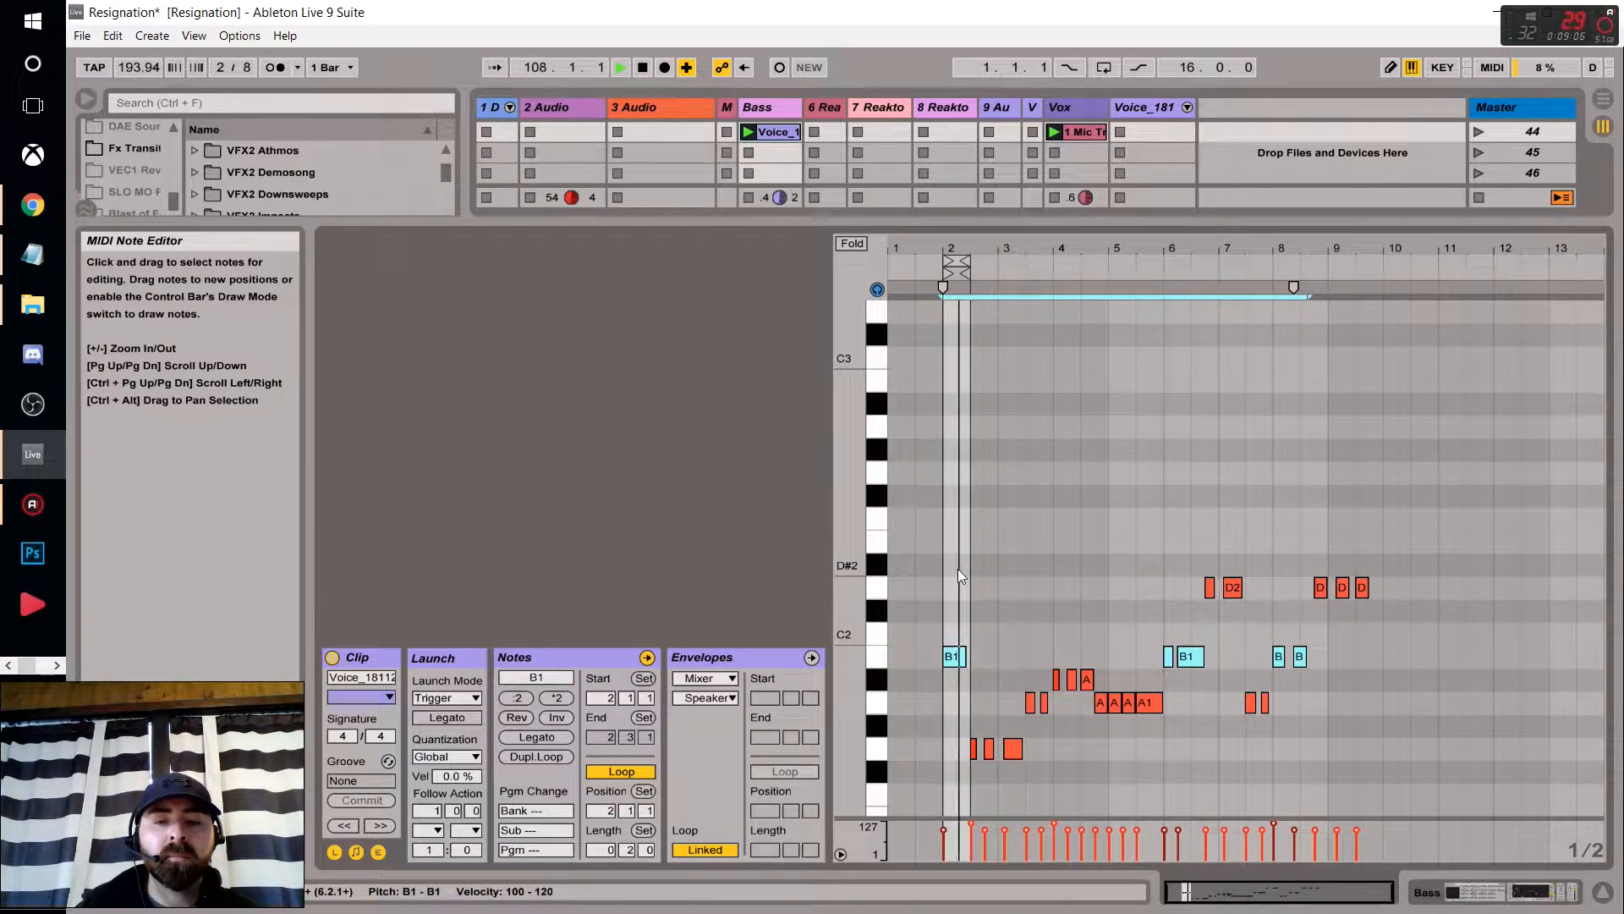
pyautogui.press('Up')
pyautogui.press('Up')
pyautogui.press('Up')
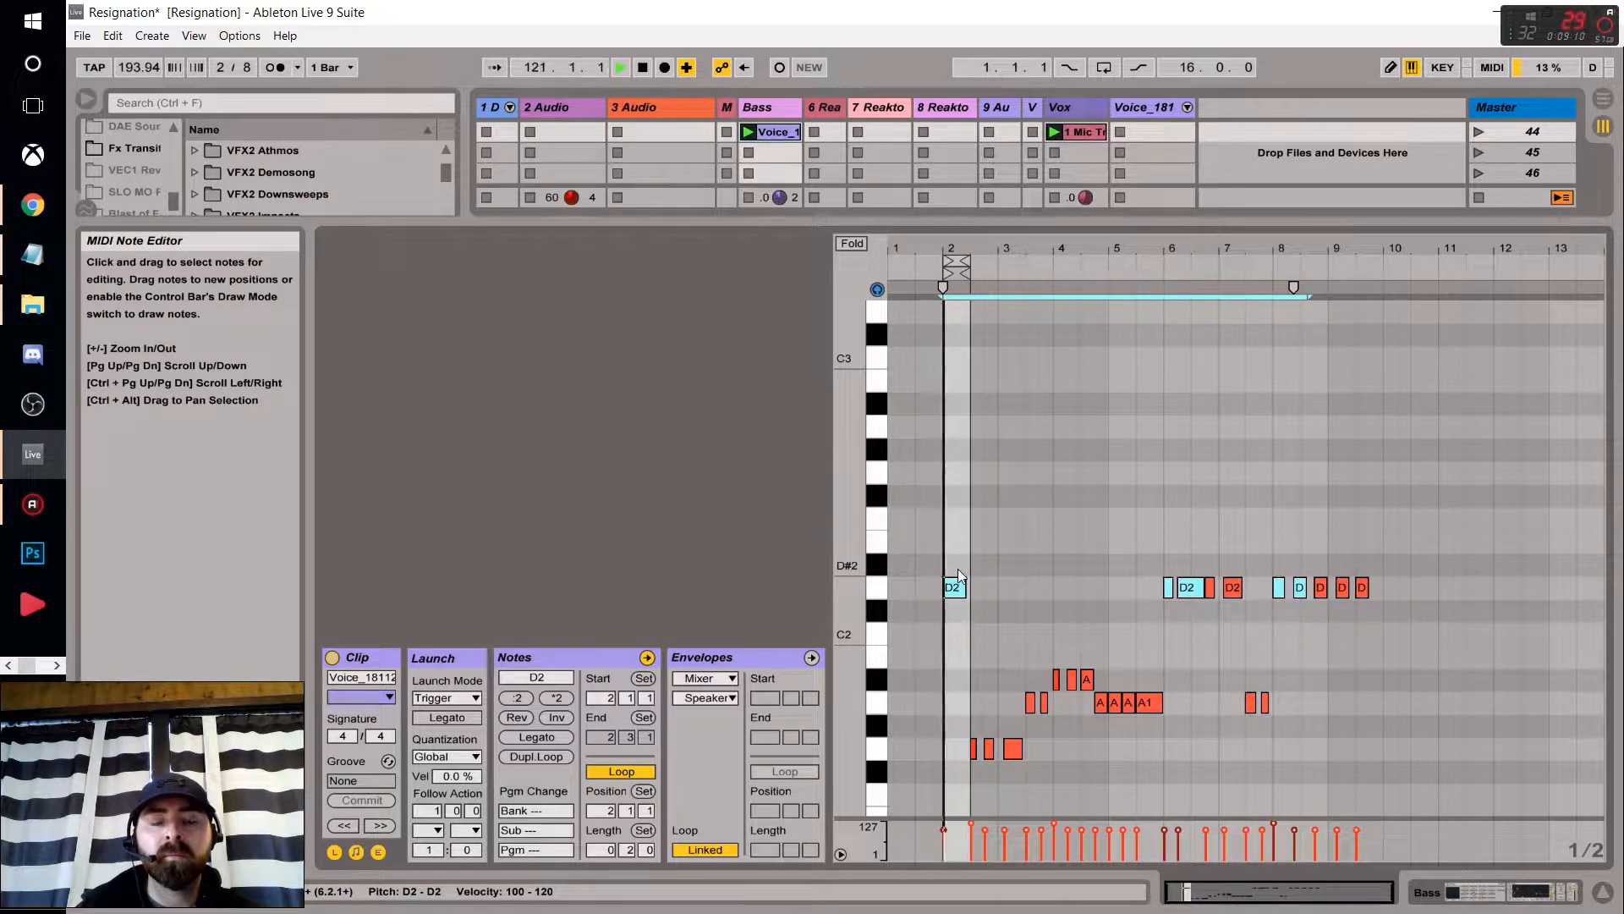
# Stop playback and delete every note in the Bass clip except the first D2 note.
pyautogui.press('space')
pyautogui.click(1144, 592)
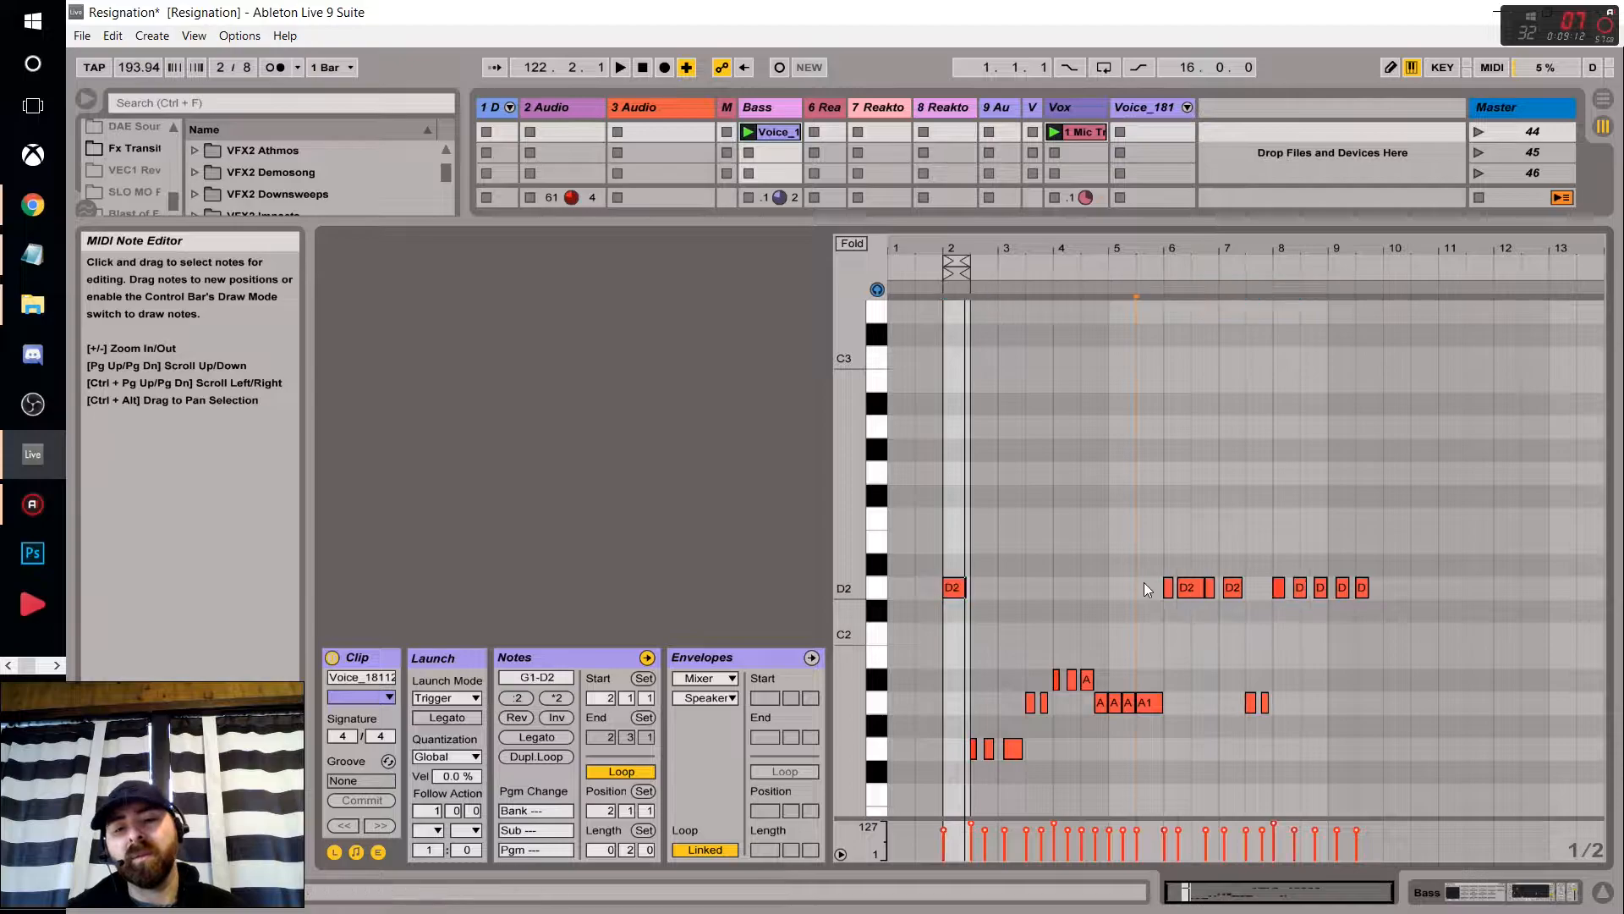
pyautogui.click(973, 587)
pyautogui.moveTo(980, 582); pyautogui.dragTo(1428, 777)
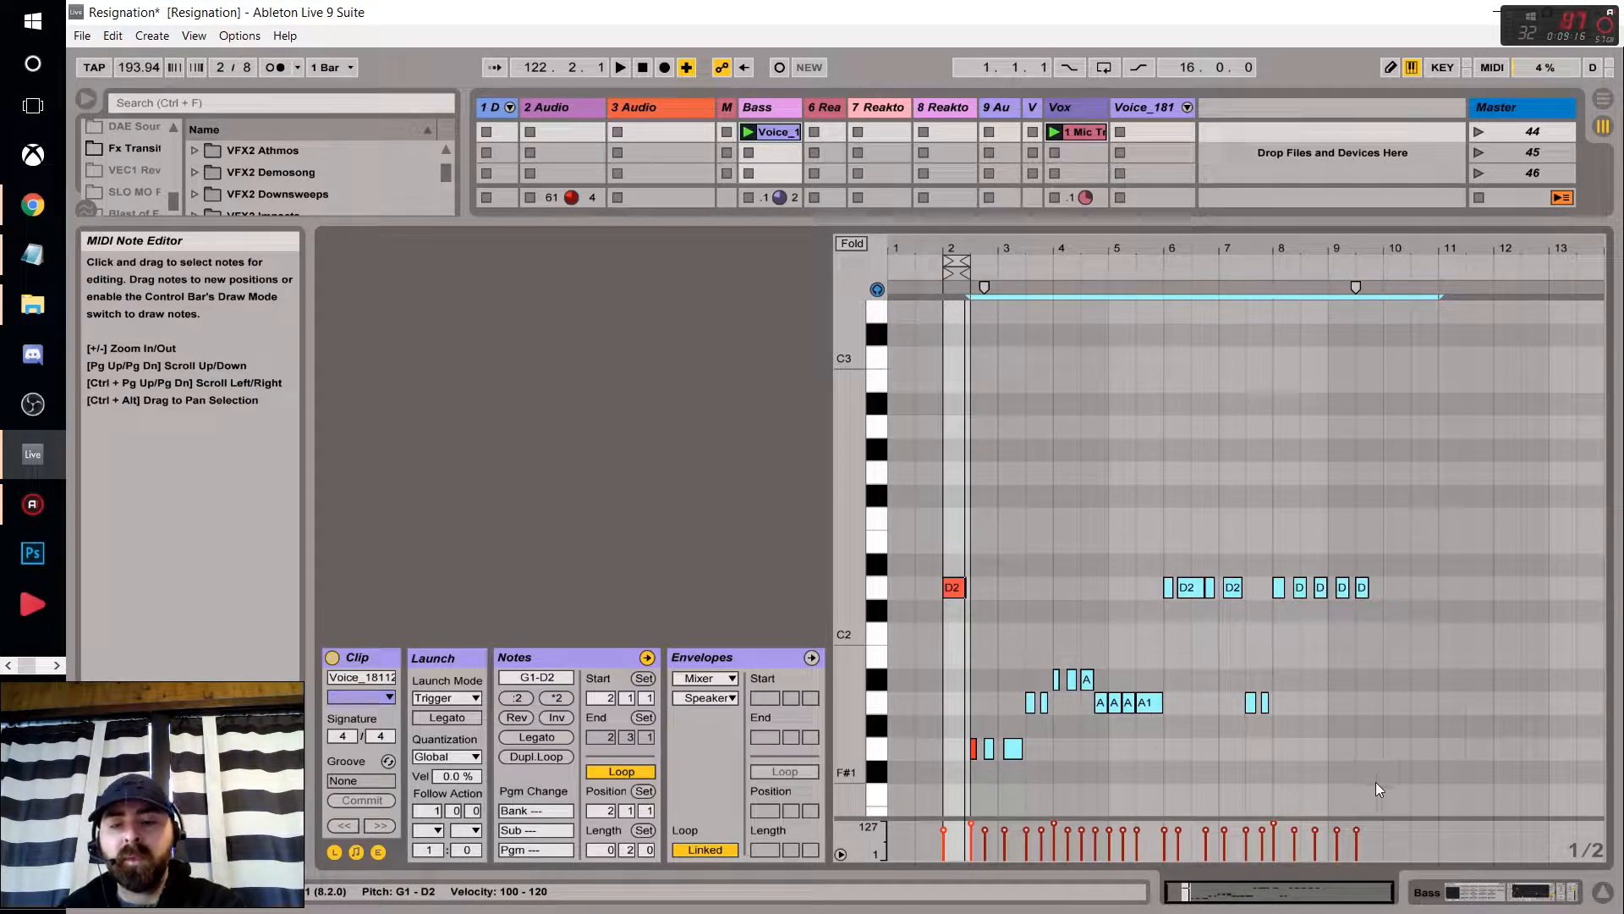
pyautogui.press('Delete')
pyautogui.click(972, 749)
pyautogui.press('Delete')
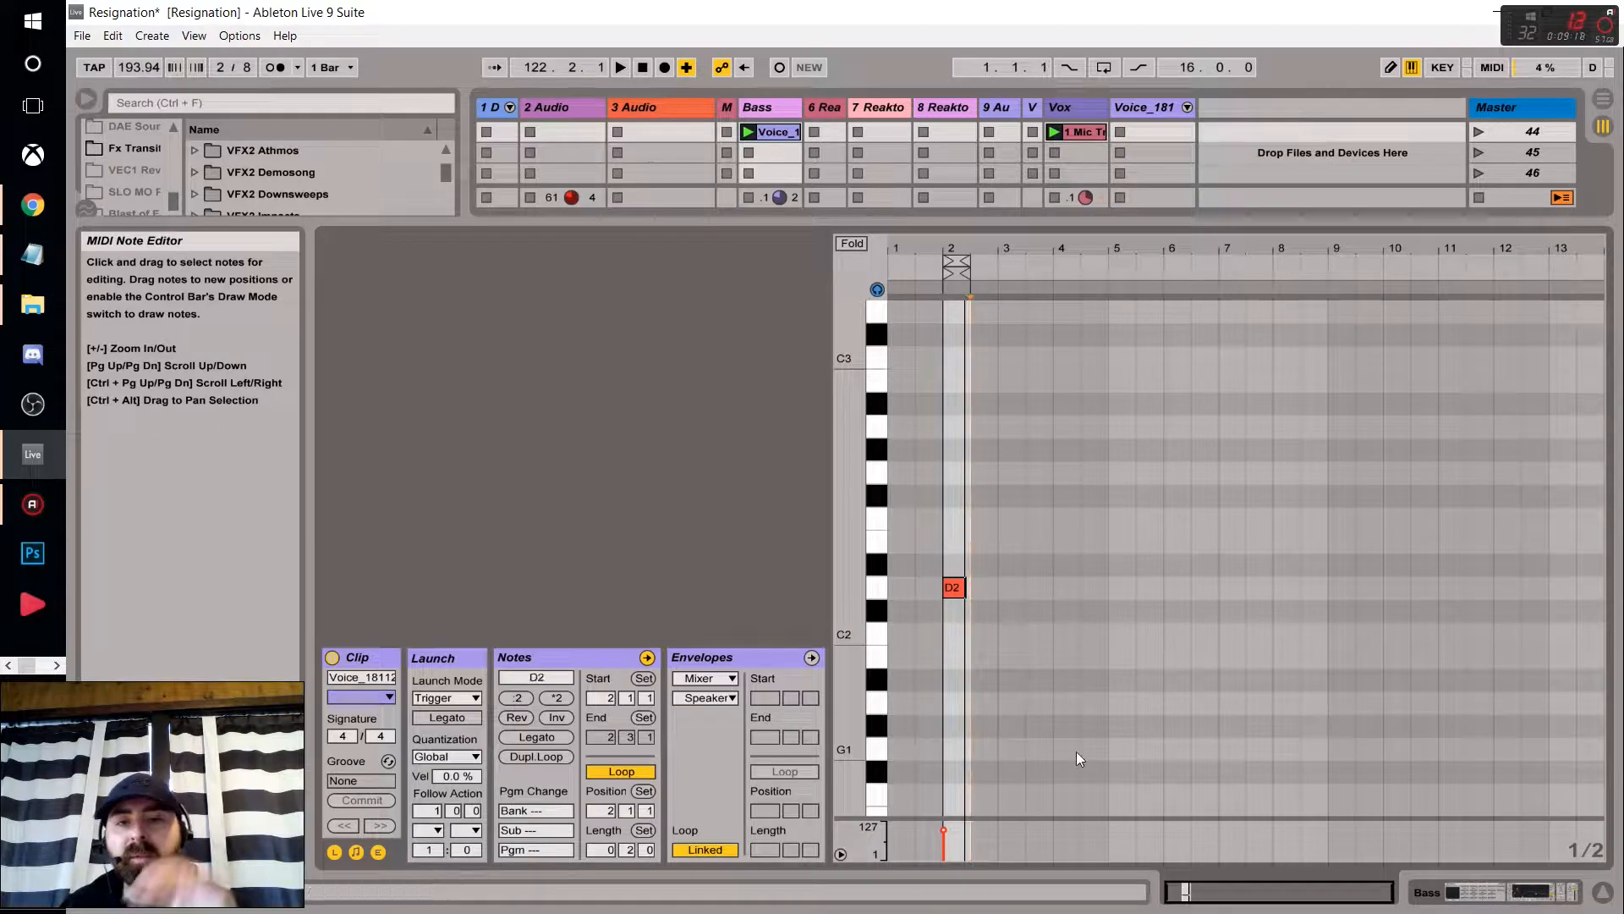
# Lengthen the D2 note and the Bass clip's loop to about 7.2.4 for a sustained tone, and play it.
pyautogui.moveTo(964, 591); pyautogui.dragTo(1242, 611)
pyautogui.press('space')
pyautogui.moveTo(965, 265); pyautogui.dragTo(1240, 264)
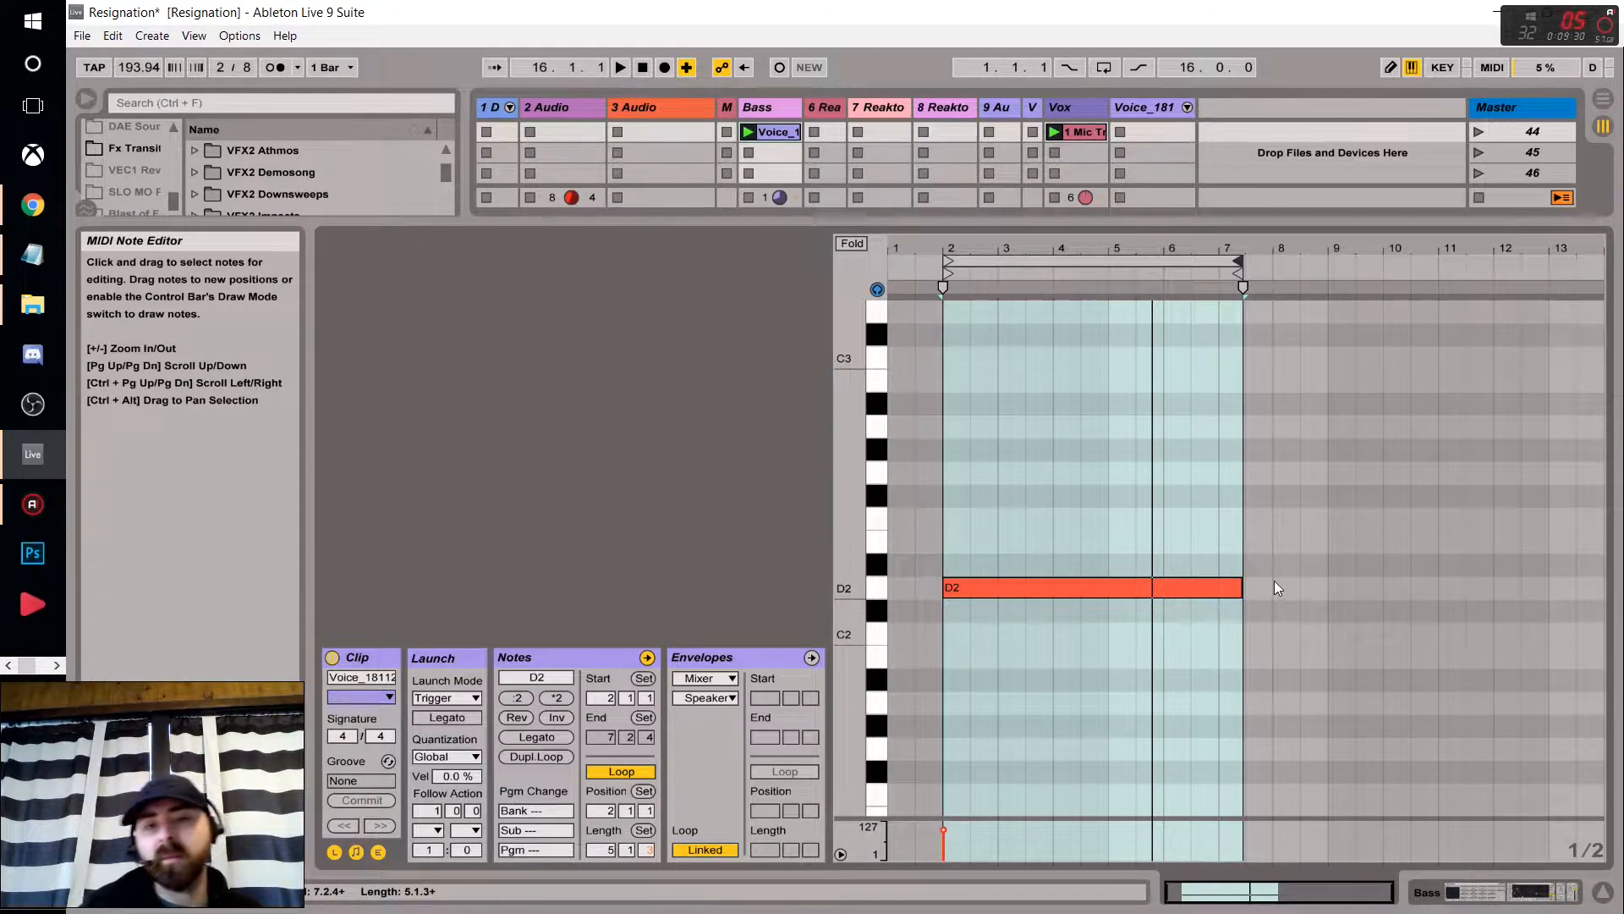
# Switch to Chrome to consult the Music Theory Fundamentals page on modes.
pyautogui.click(32, 204)
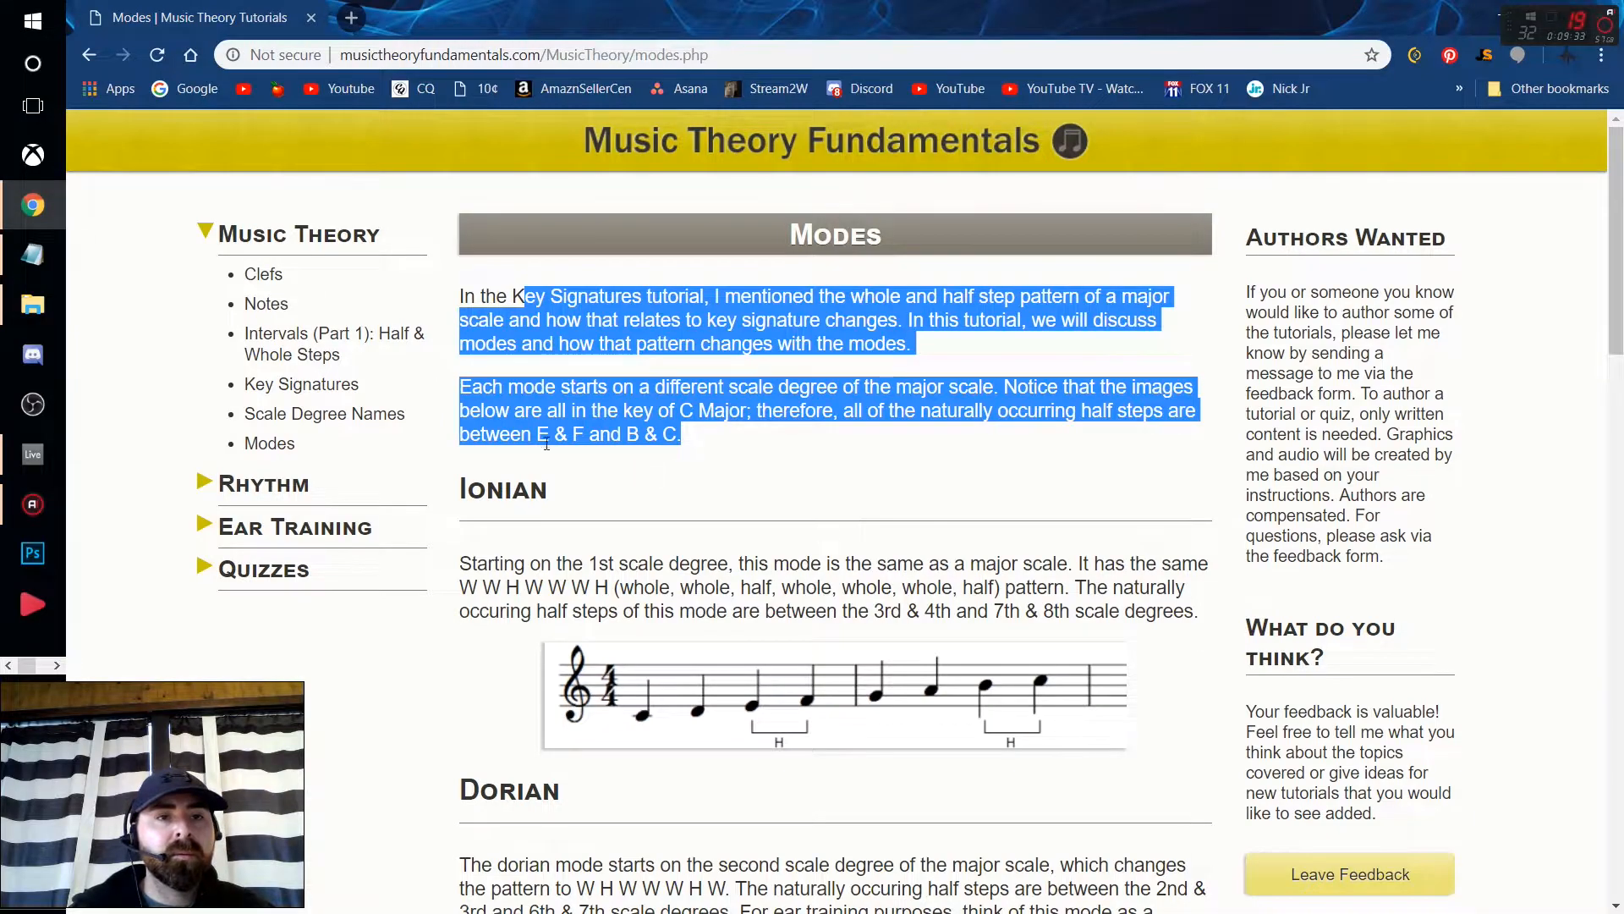
# Return to the Google results for church modes and reopen the Modes | Music Theory Tutorials page.
pyautogui.click(92, 54)
pyautogui.click(414, 174)
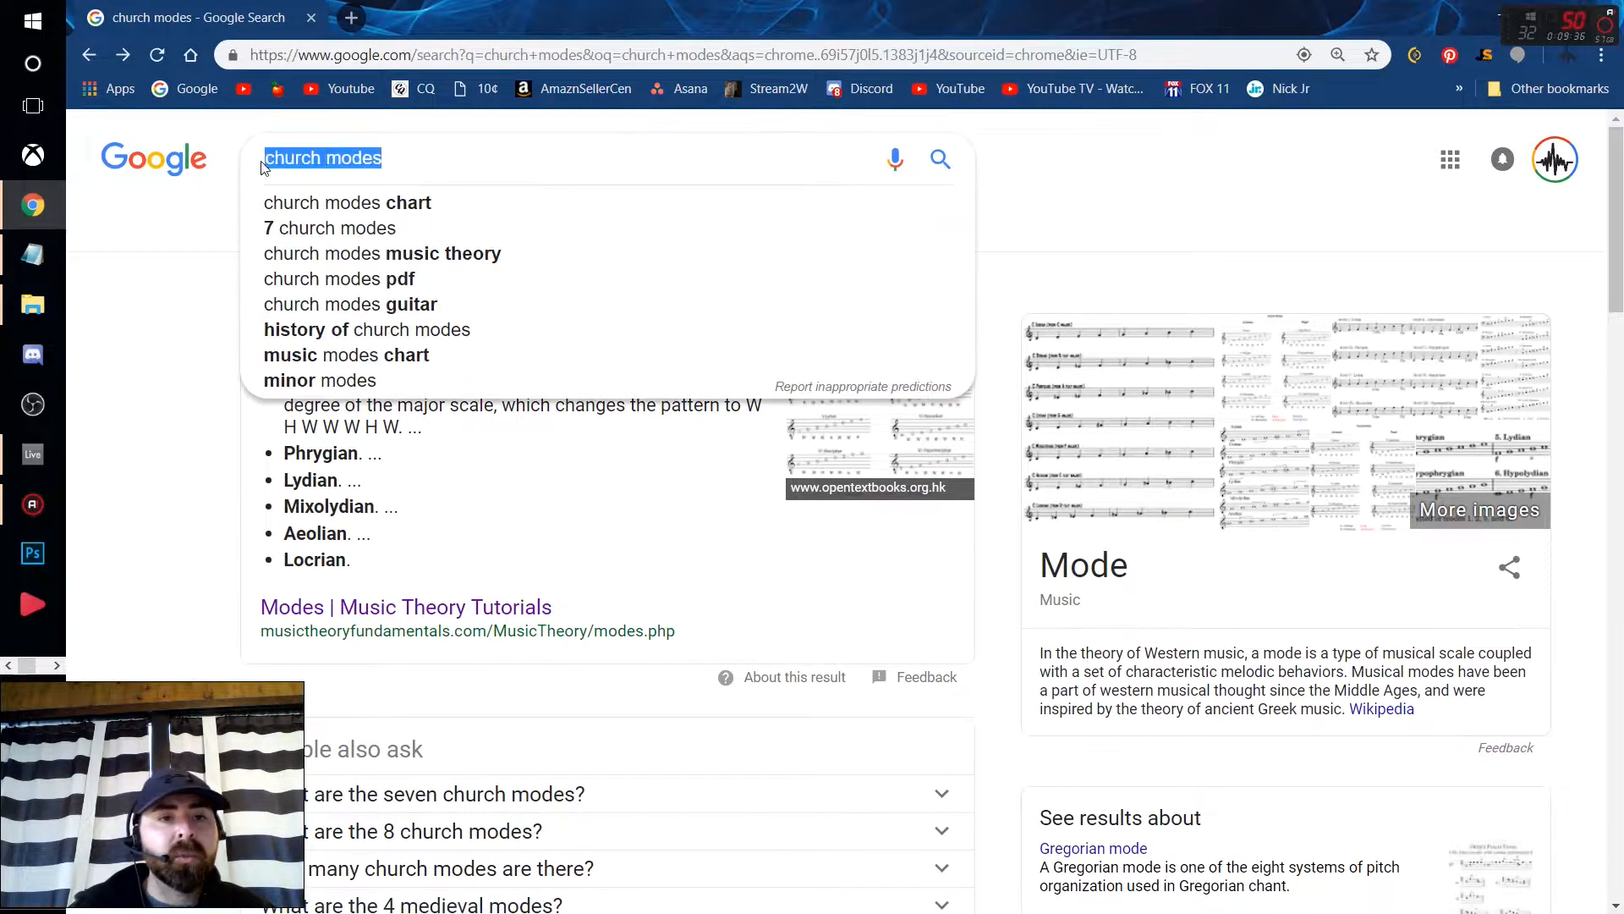
pyautogui.click(484, 163)
pyautogui.click(122, 672)
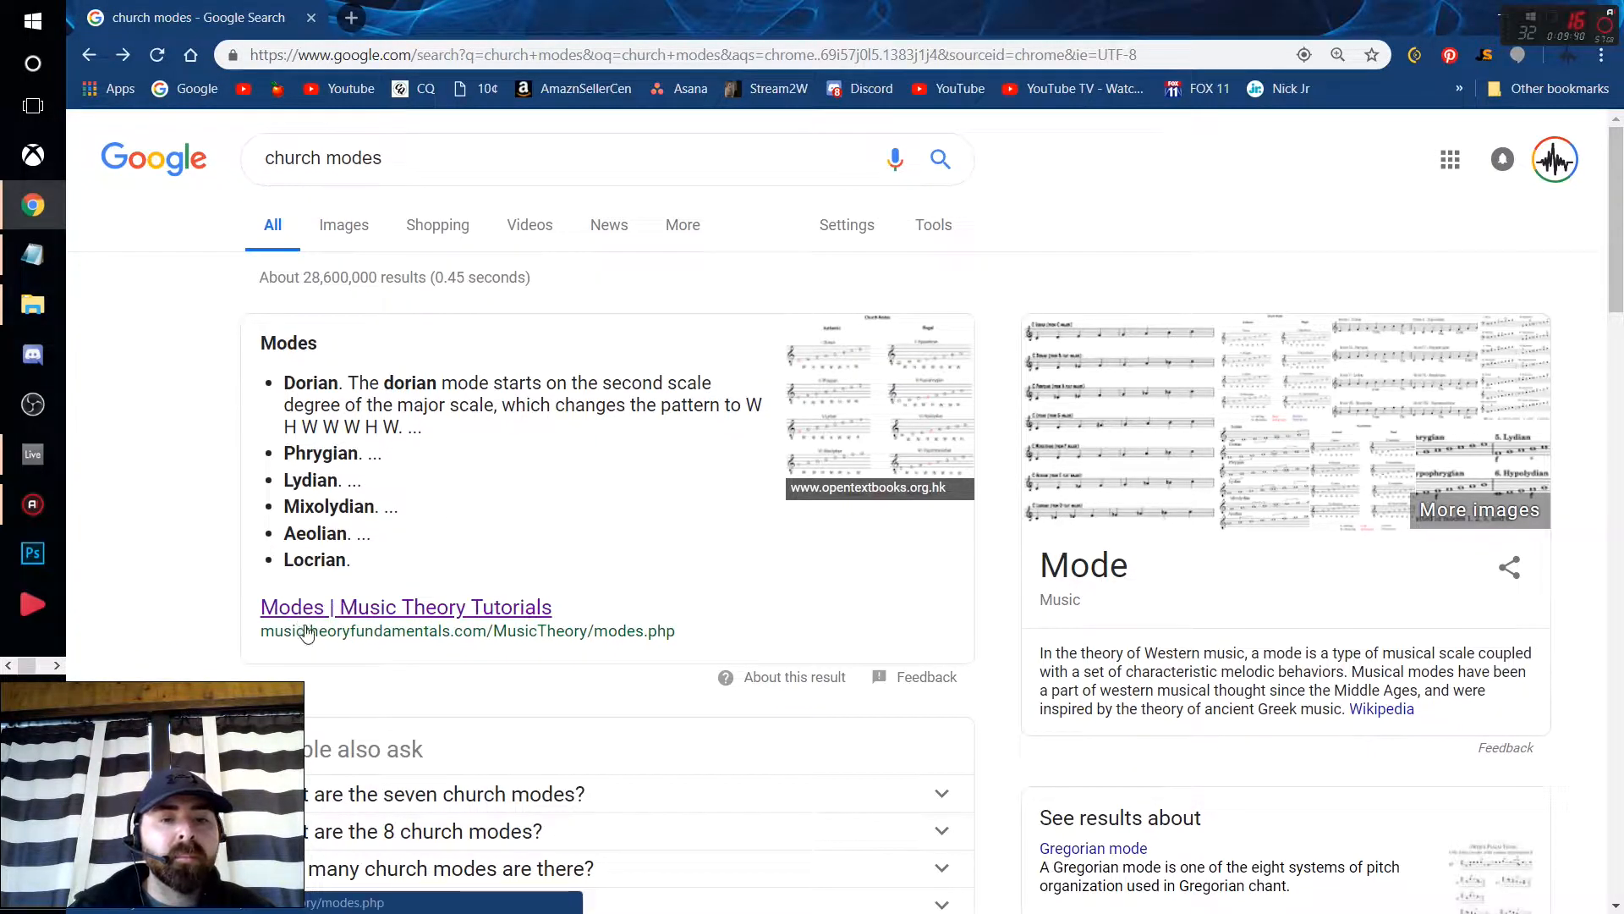
pyautogui.click(334, 621)
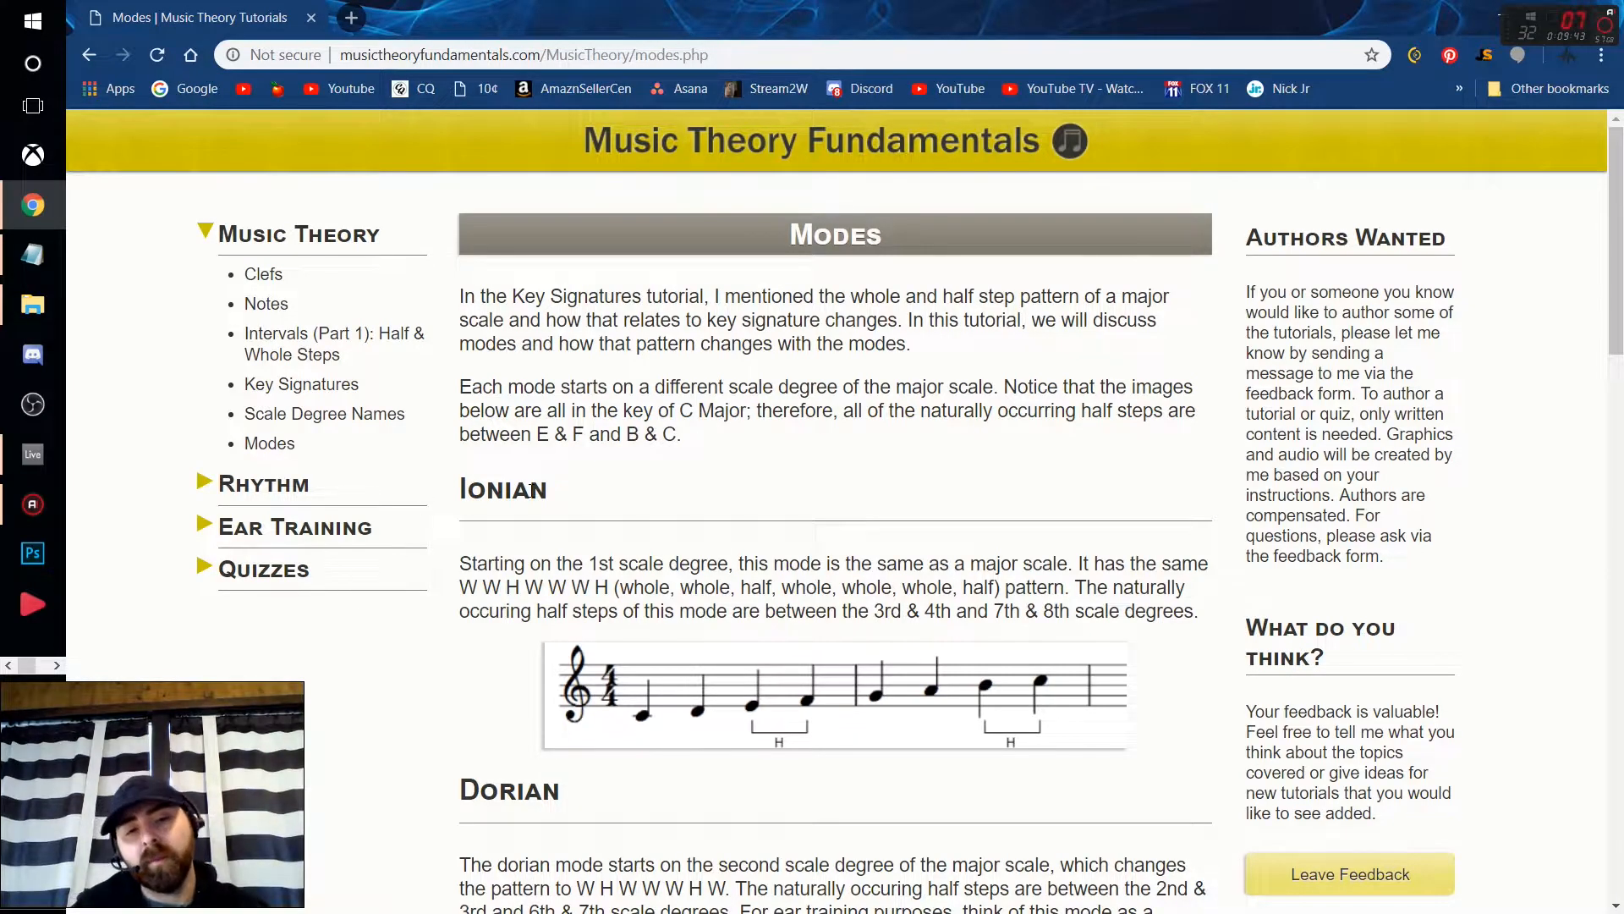
# Examine the Ionian section of the Modes page, highlighting its name, its whole and half step pattern, and the major scale sentence.
pyautogui.moveTo(539, 489); pyautogui.dragTo(474, 495)
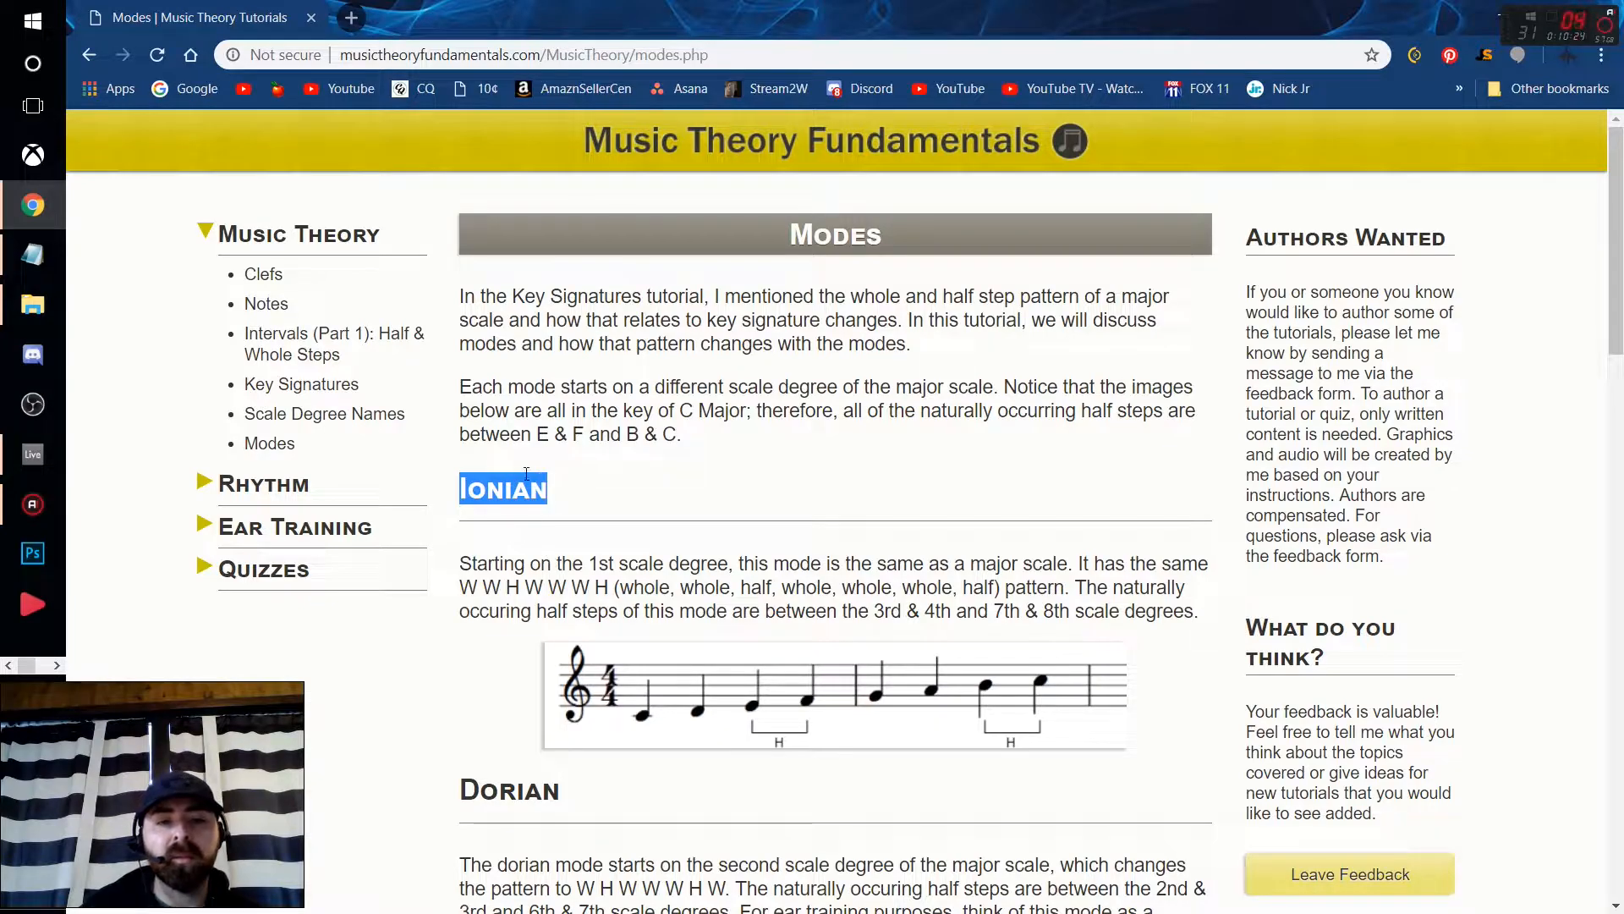
pyautogui.scroll(-2, 524, 507)
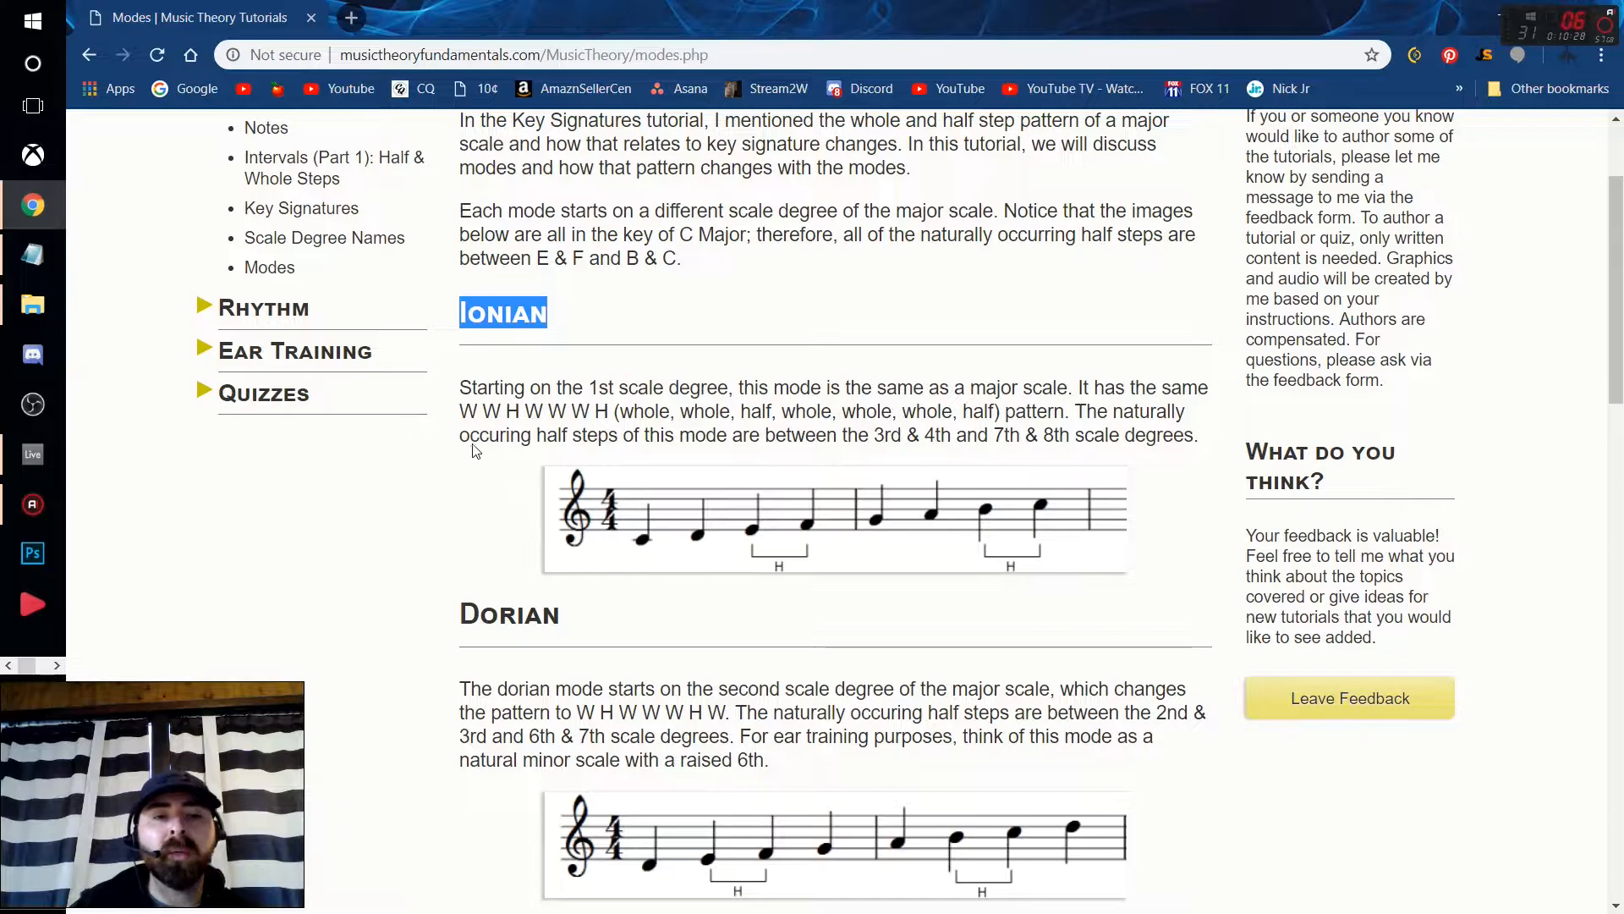
pyautogui.moveTo(461, 412); pyautogui.dragTo(609, 408)
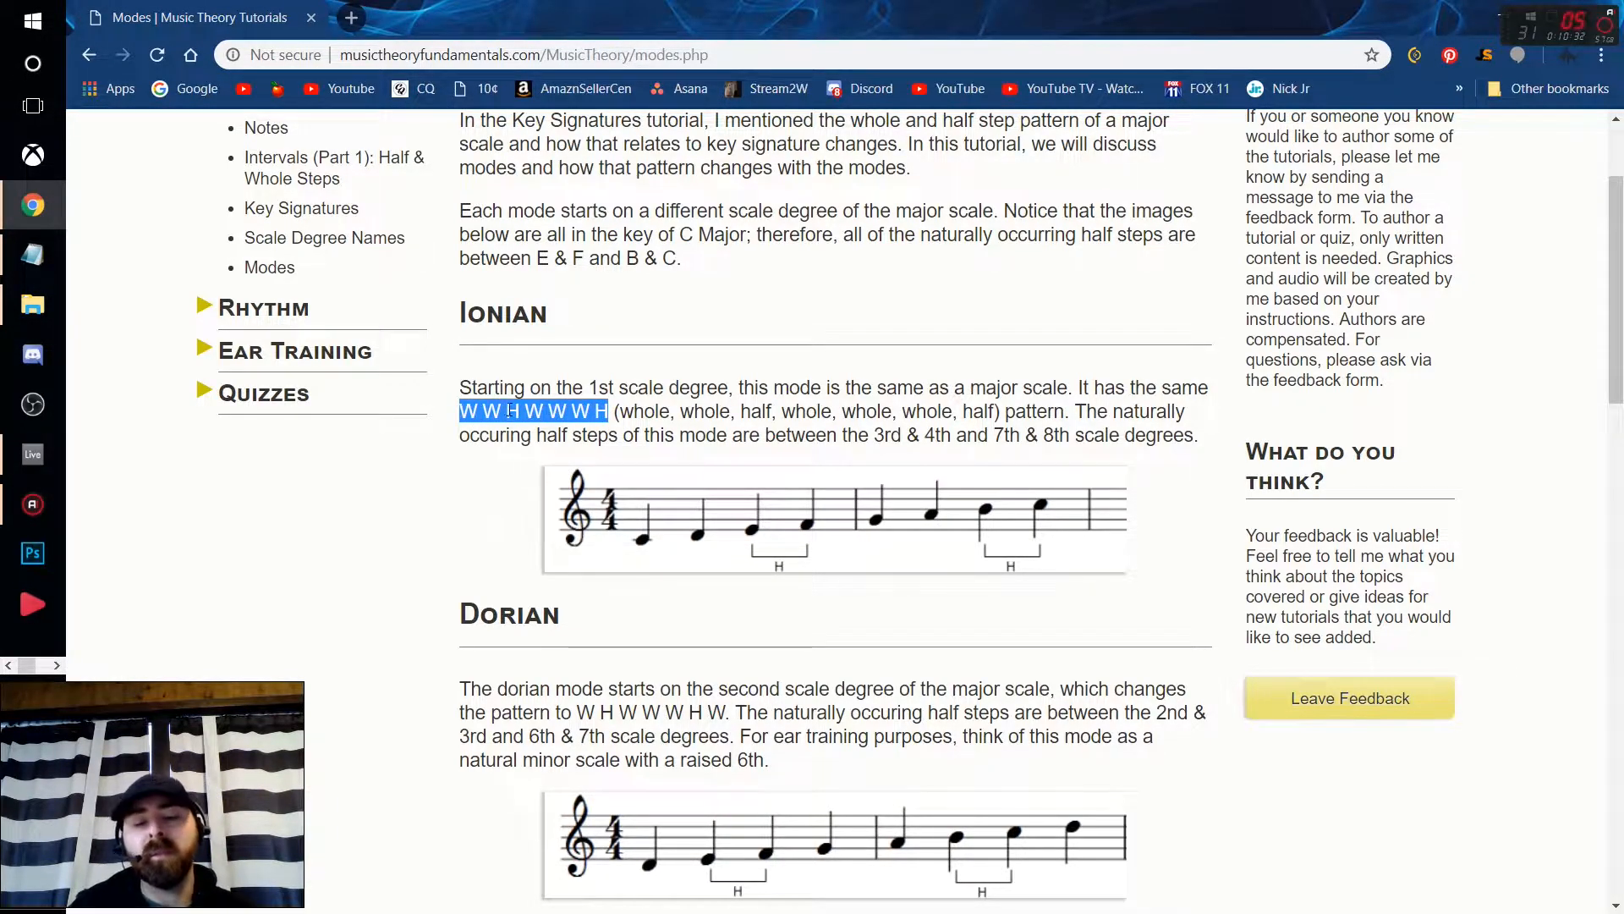
pyautogui.moveTo(639, 412); pyautogui.dragTo(965, 411)
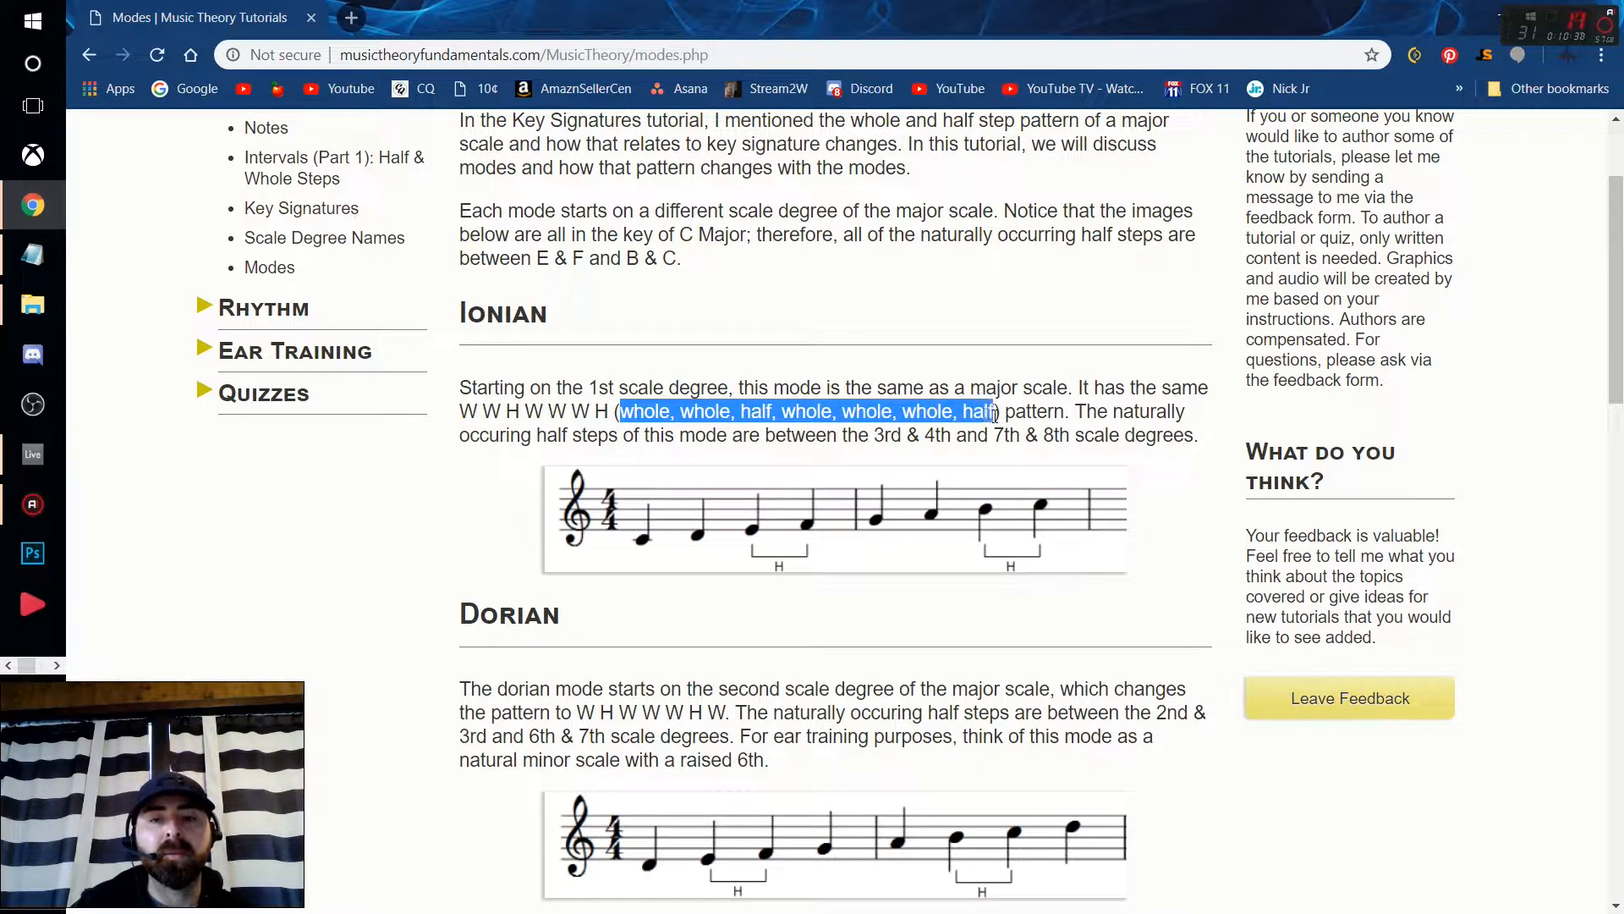
pyautogui.moveTo(459, 387); pyautogui.dragTo(1053, 386)
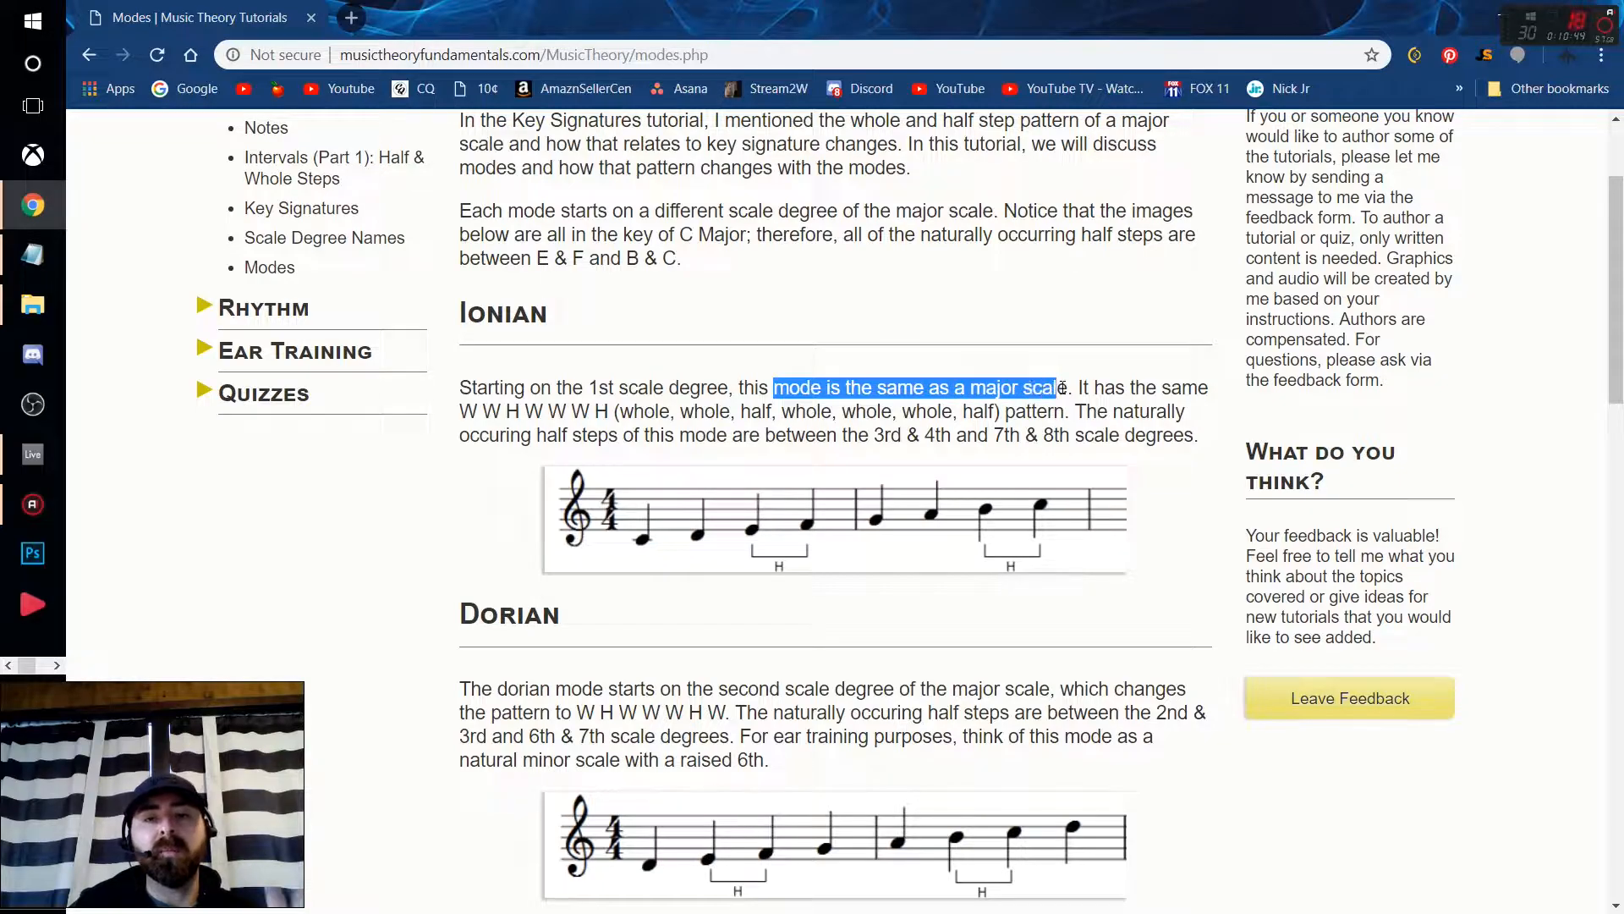
pyautogui.click(976, 388)
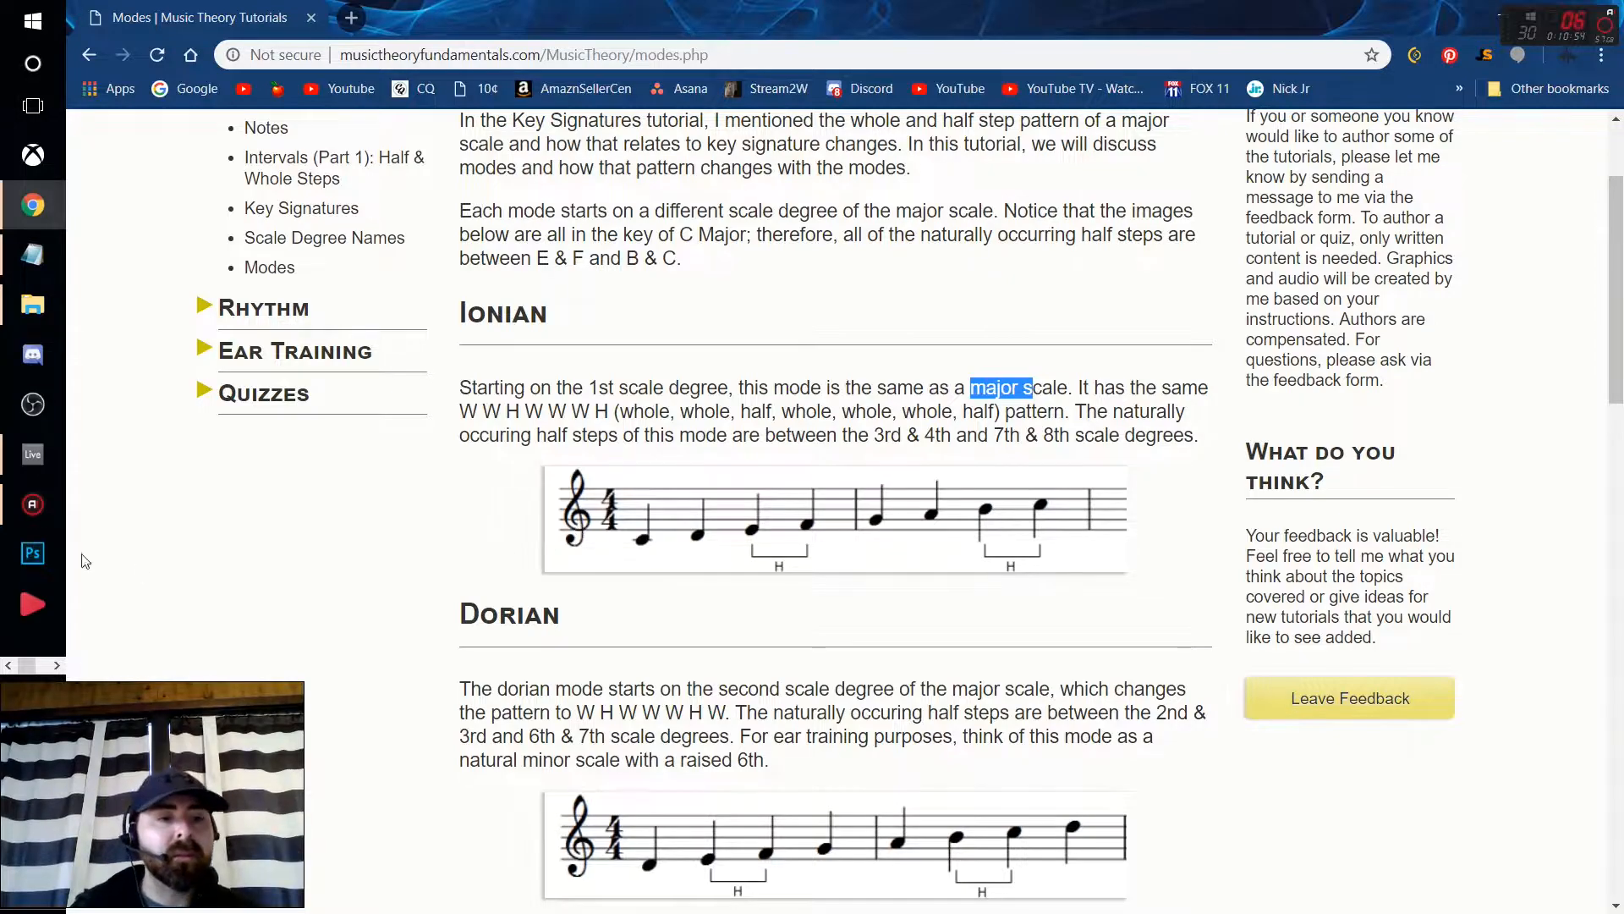
# Select the sustained D2 note in Ableton Live, and look up the first whole step of the Ionian pattern in Chrome.
pyautogui.click(39, 455)
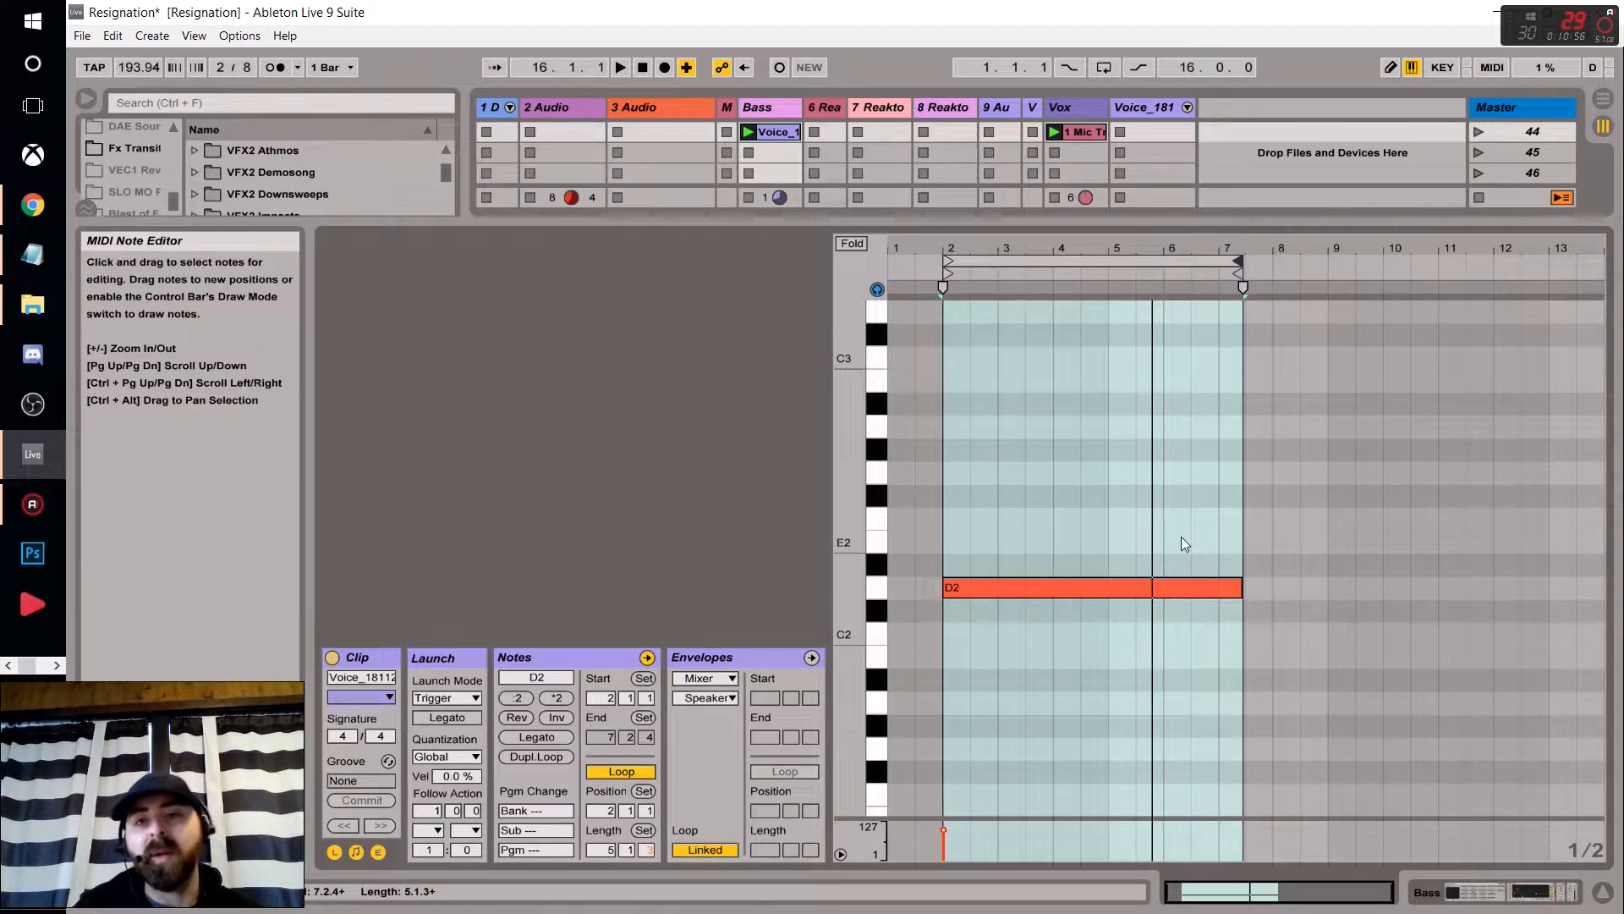
pyautogui.click(1071, 588)
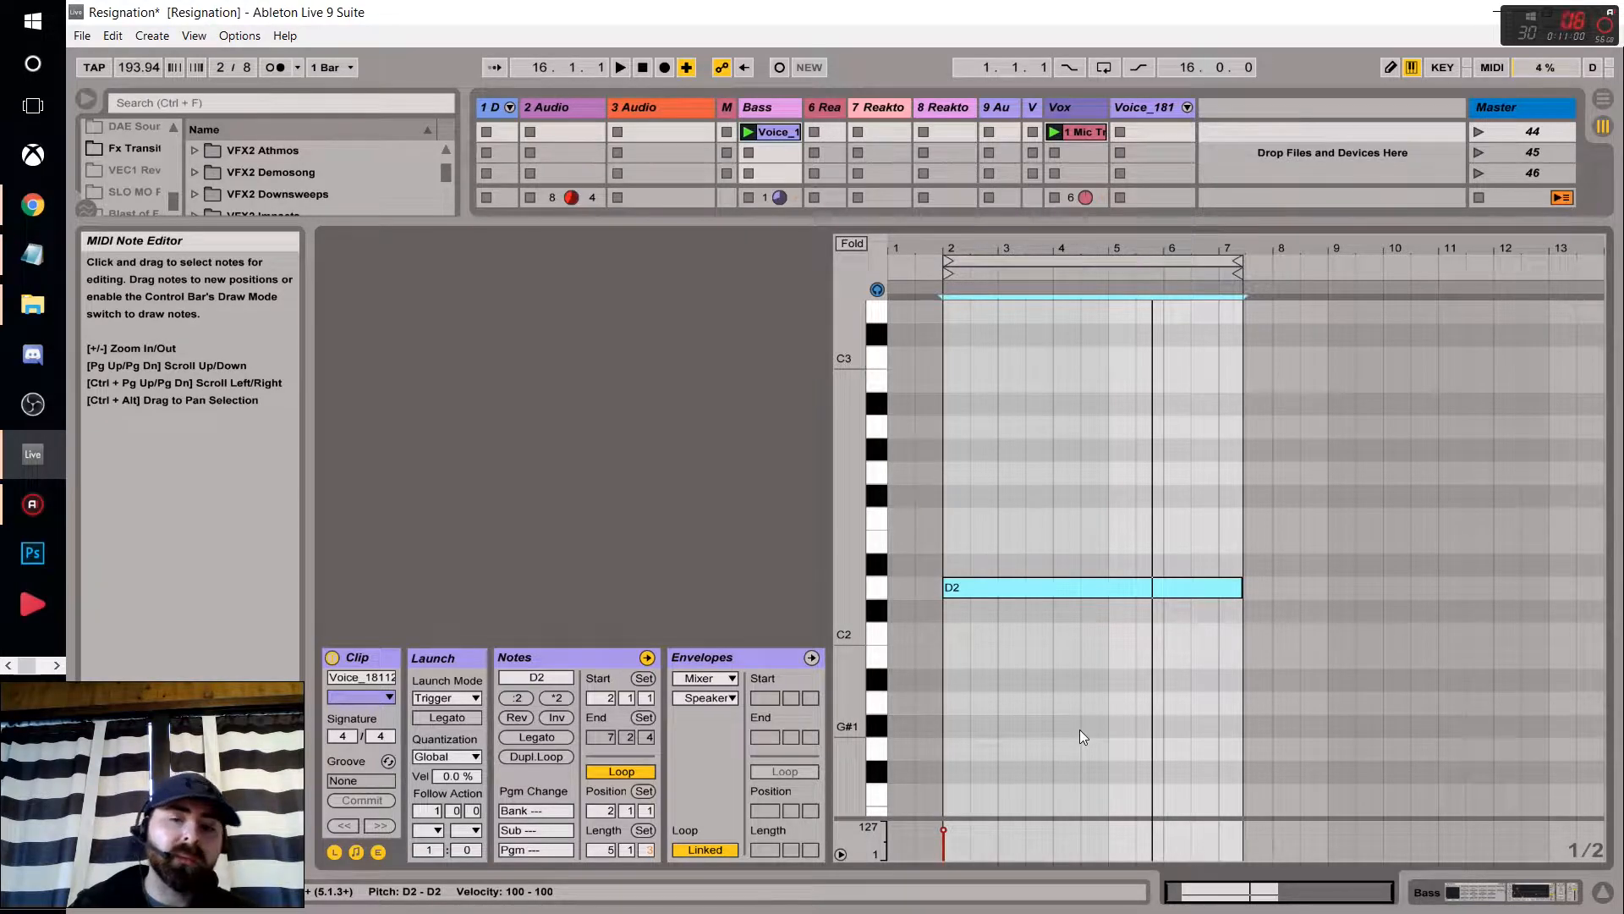
pyautogui.click(33, 210)
pyautogui.moveTo(462, 316); pyautogui.dragTo(580, 318)
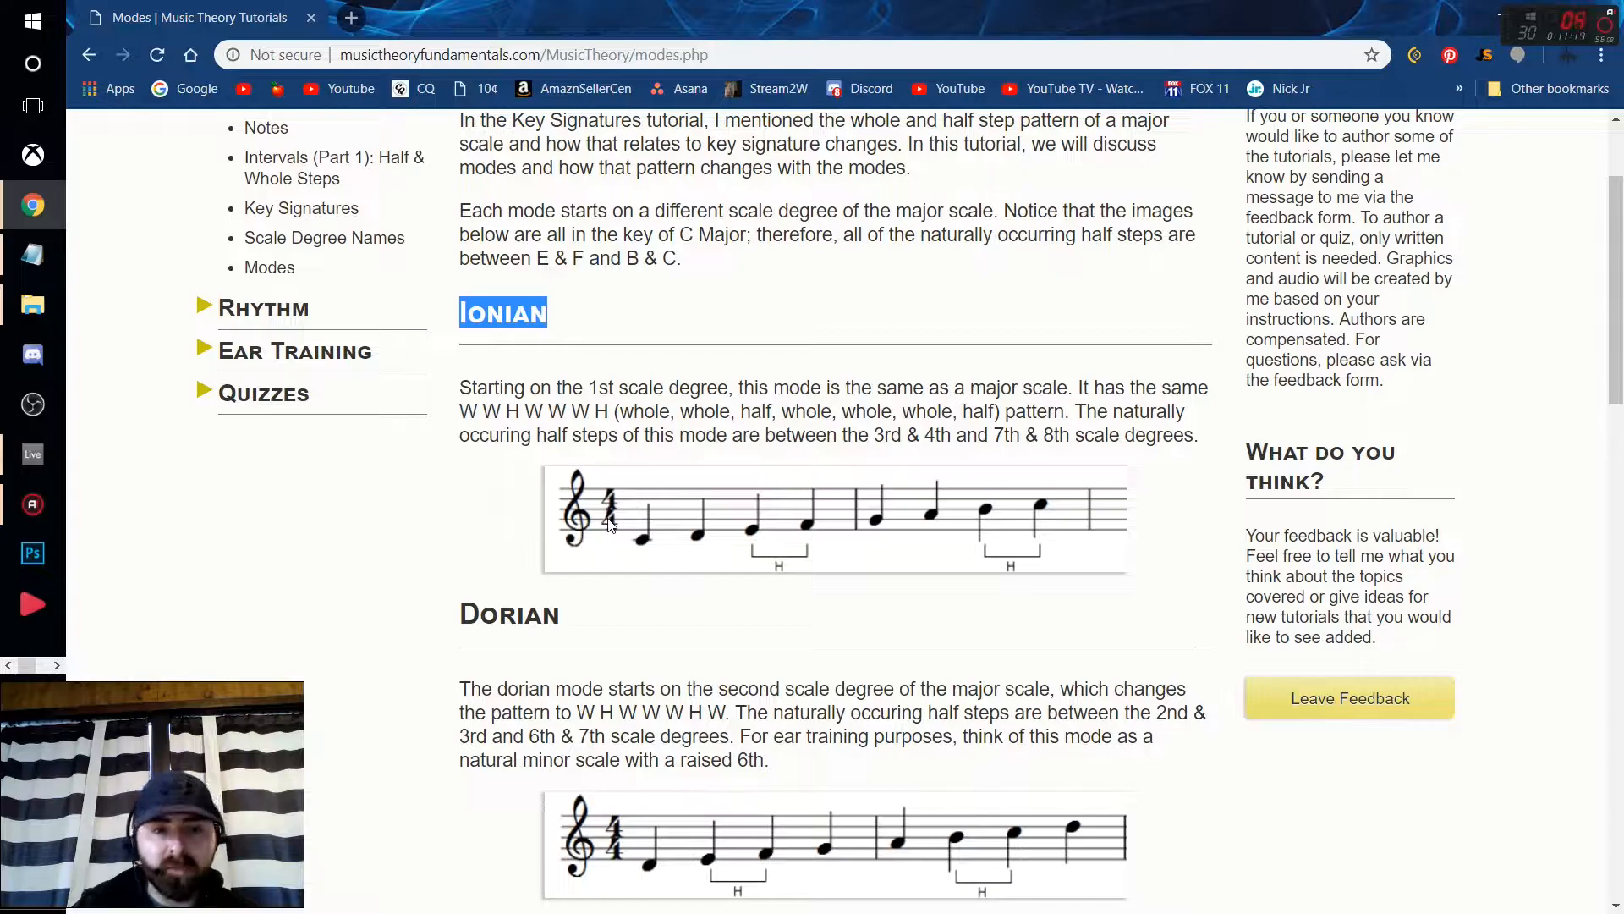
pyautogui.hotkey('alt', 'Tab')
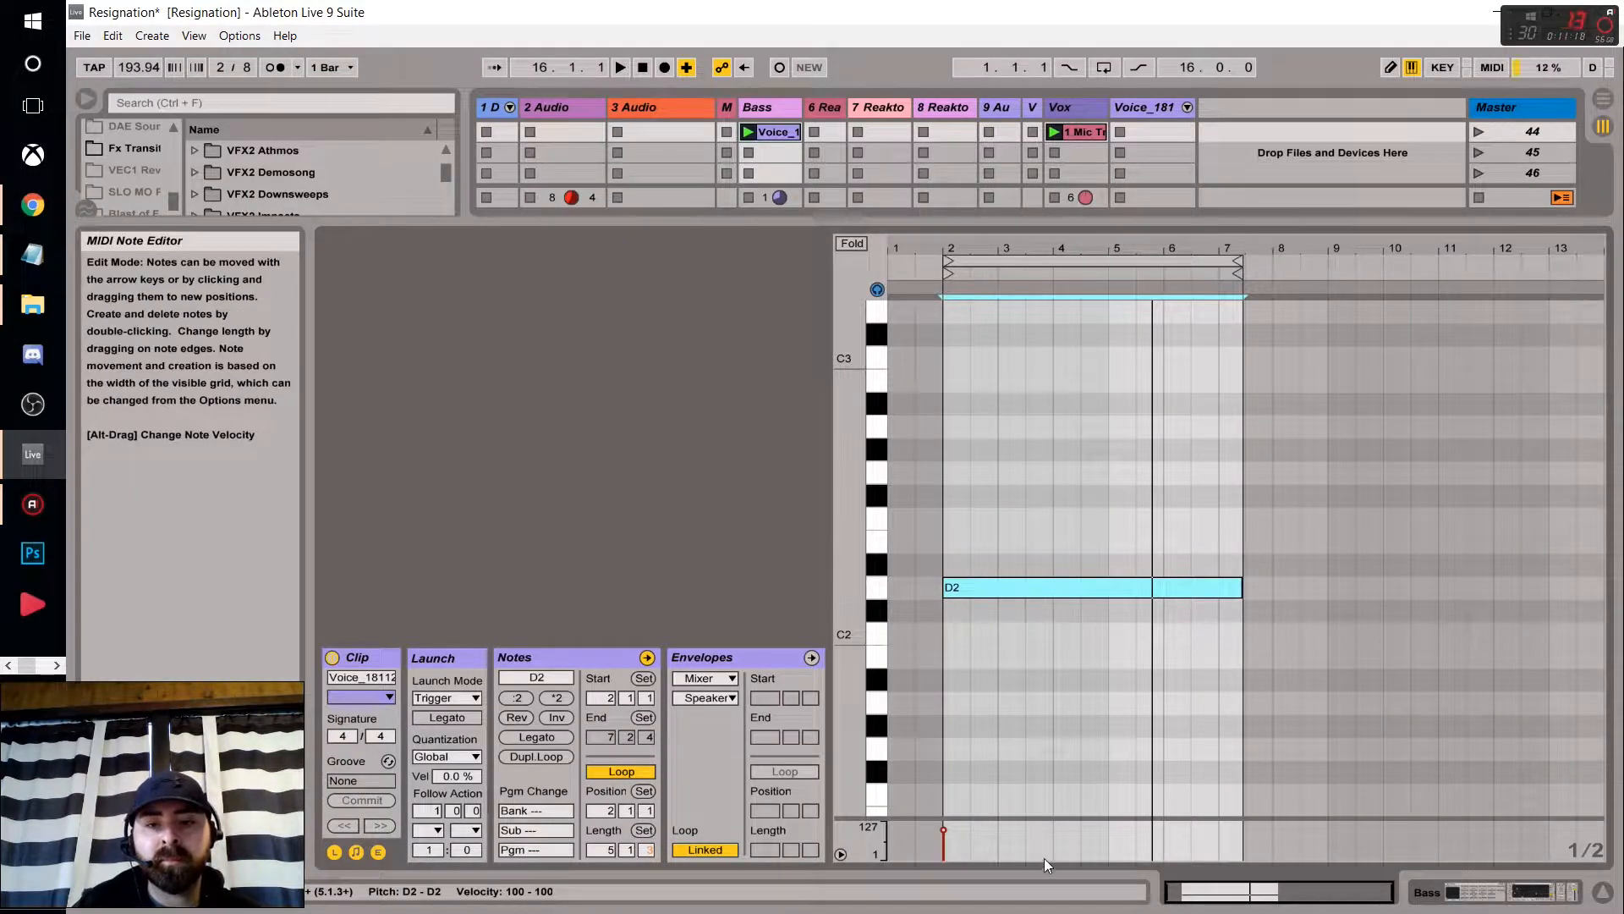
pyautogui.click(32, 205)
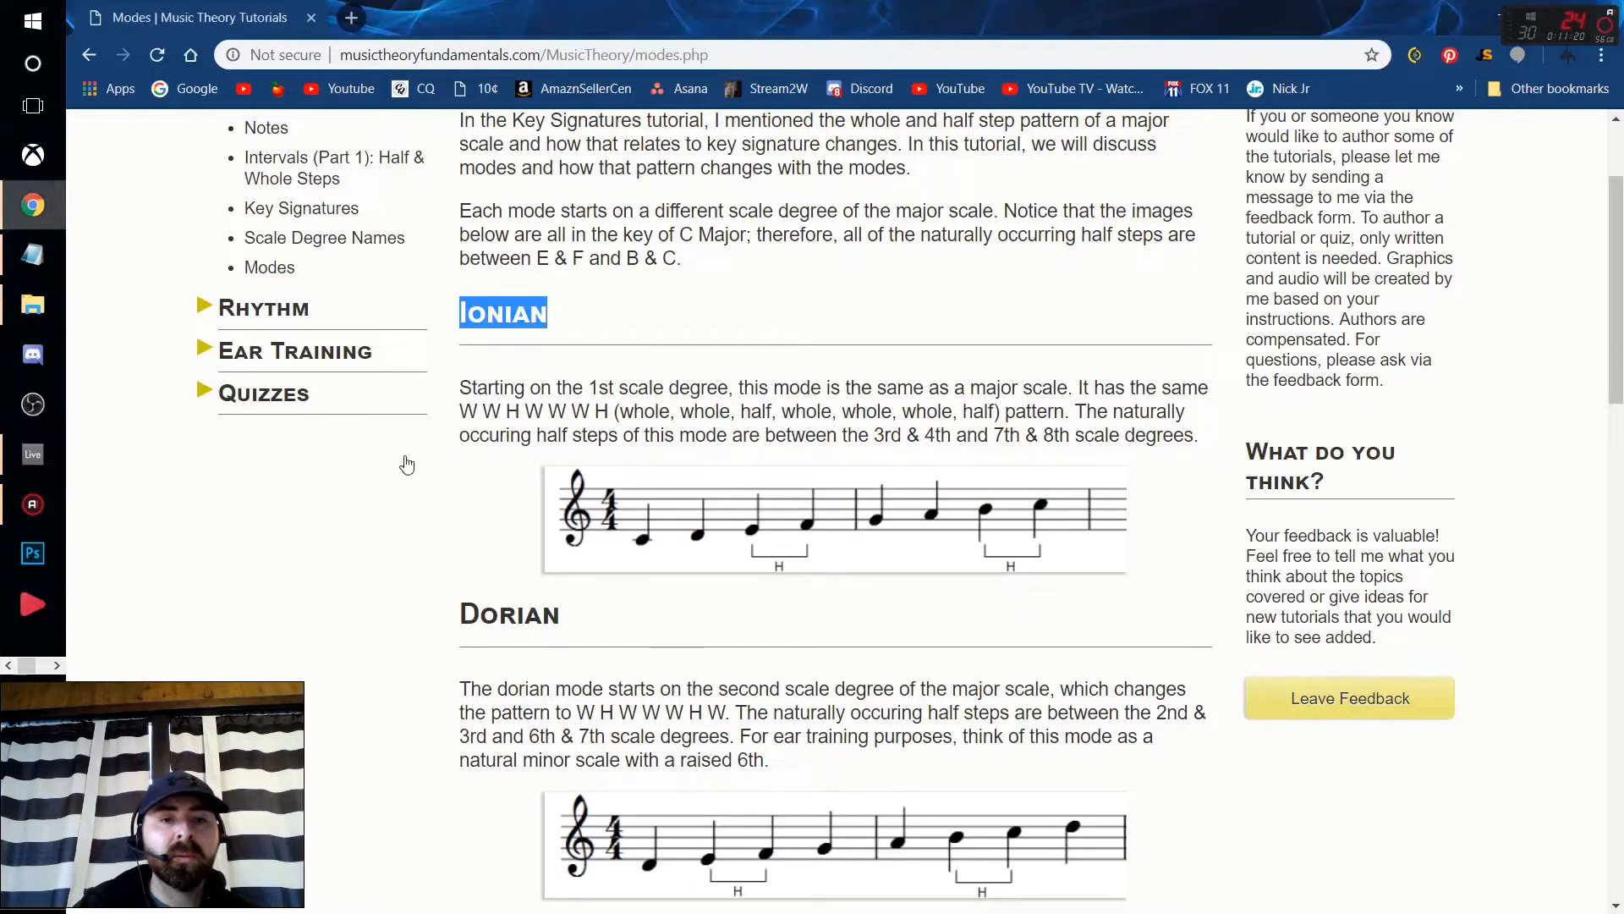
pyautogui.moveTo(621, 415); pyautogui.dragTo(656, 412)
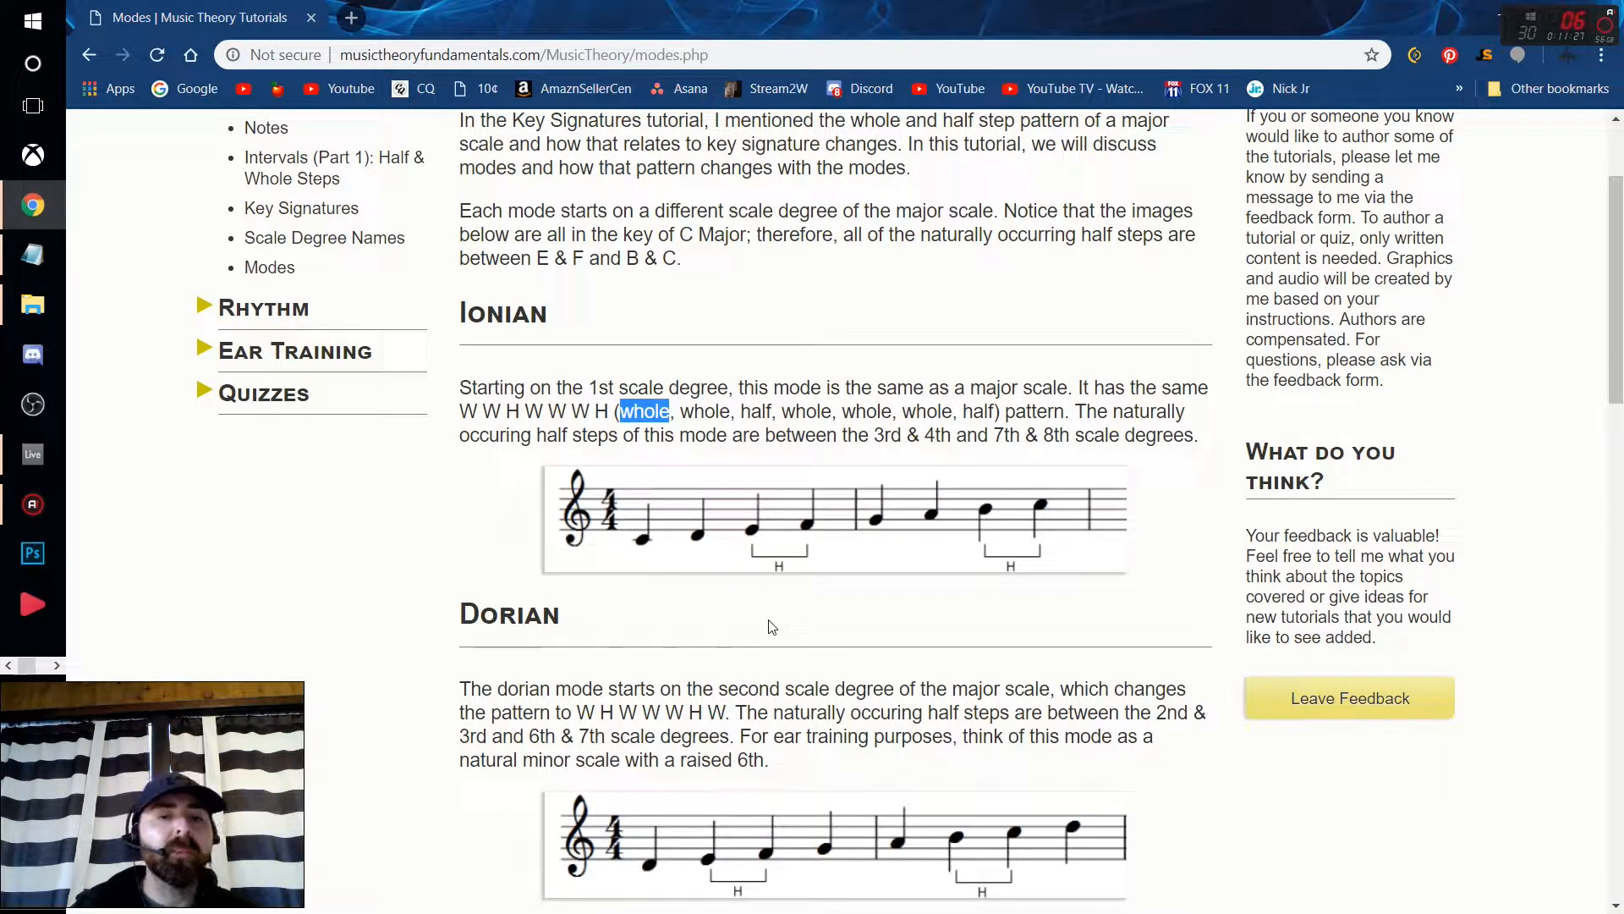
# In Ableton Live, shorten the Bass clip's D2 note to one bar and add a one-bar E2 note at bar 3.
pyautogui.click(44, 457)
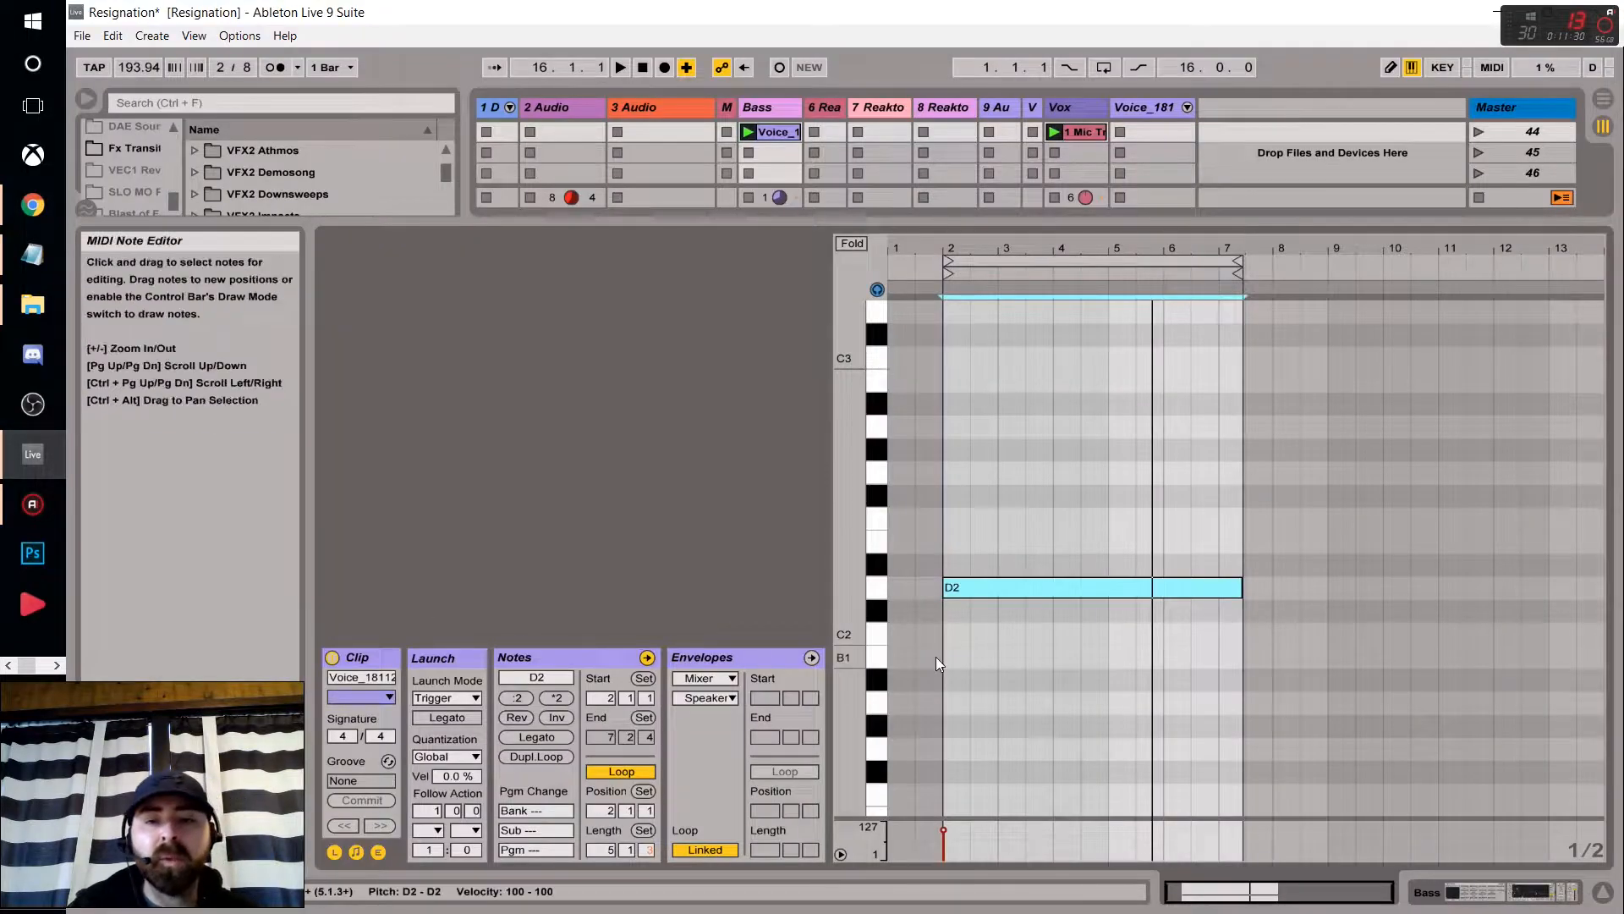
pyautogui.click(879, 548)
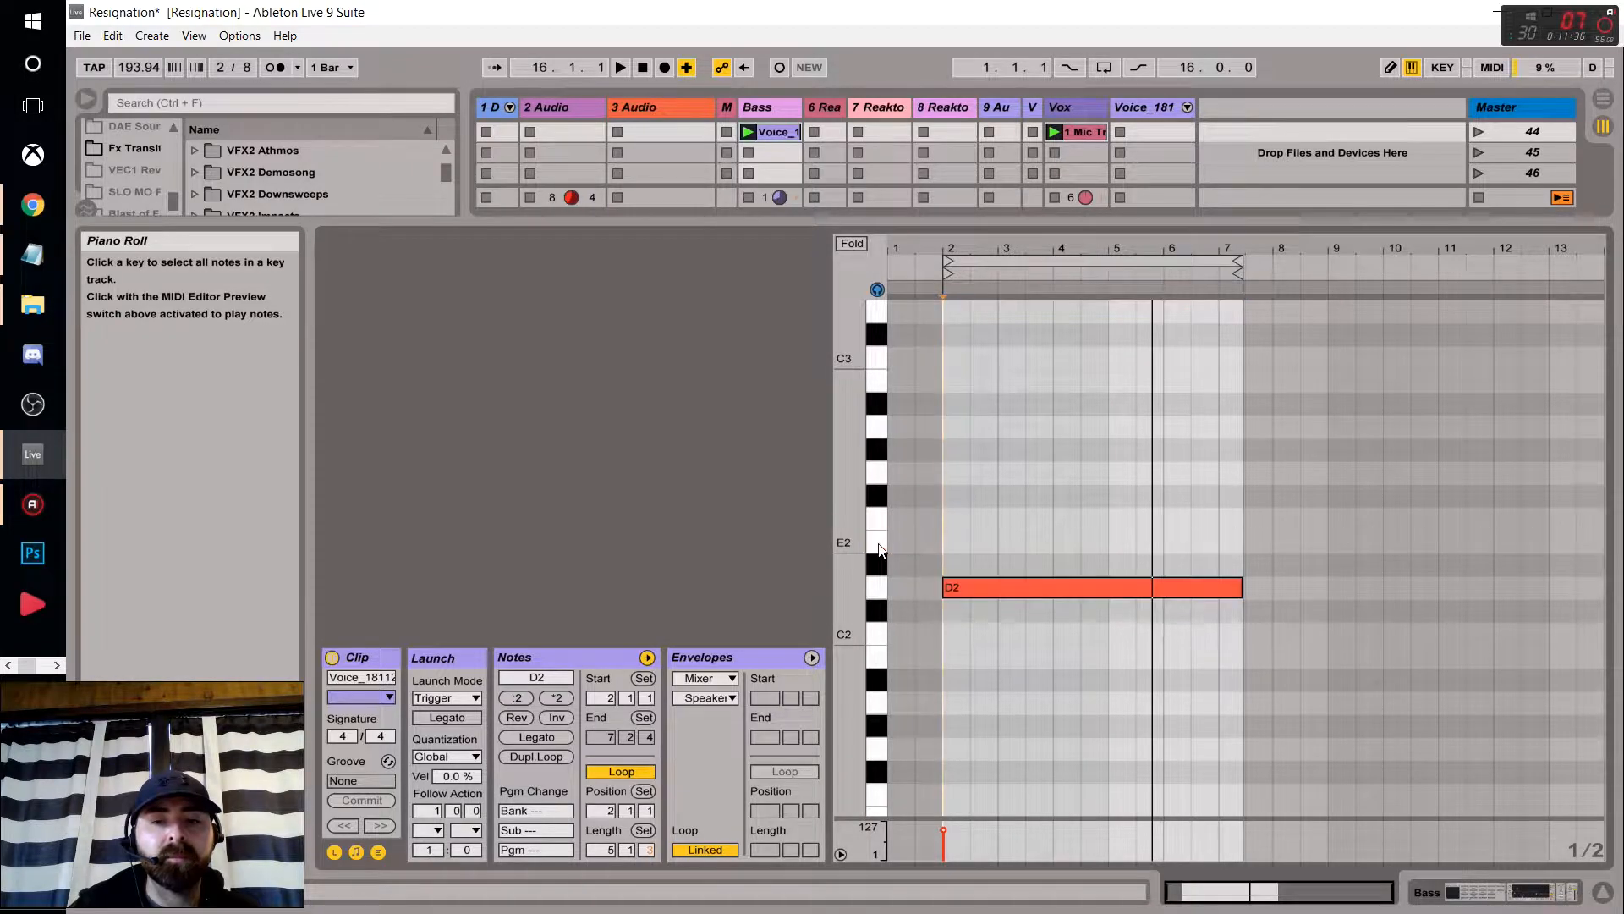
pyautogui.moveTo(1240, 587); pyautogui.dragTo(1052, 572)
pyautogui.doubleClick(1011, 540)
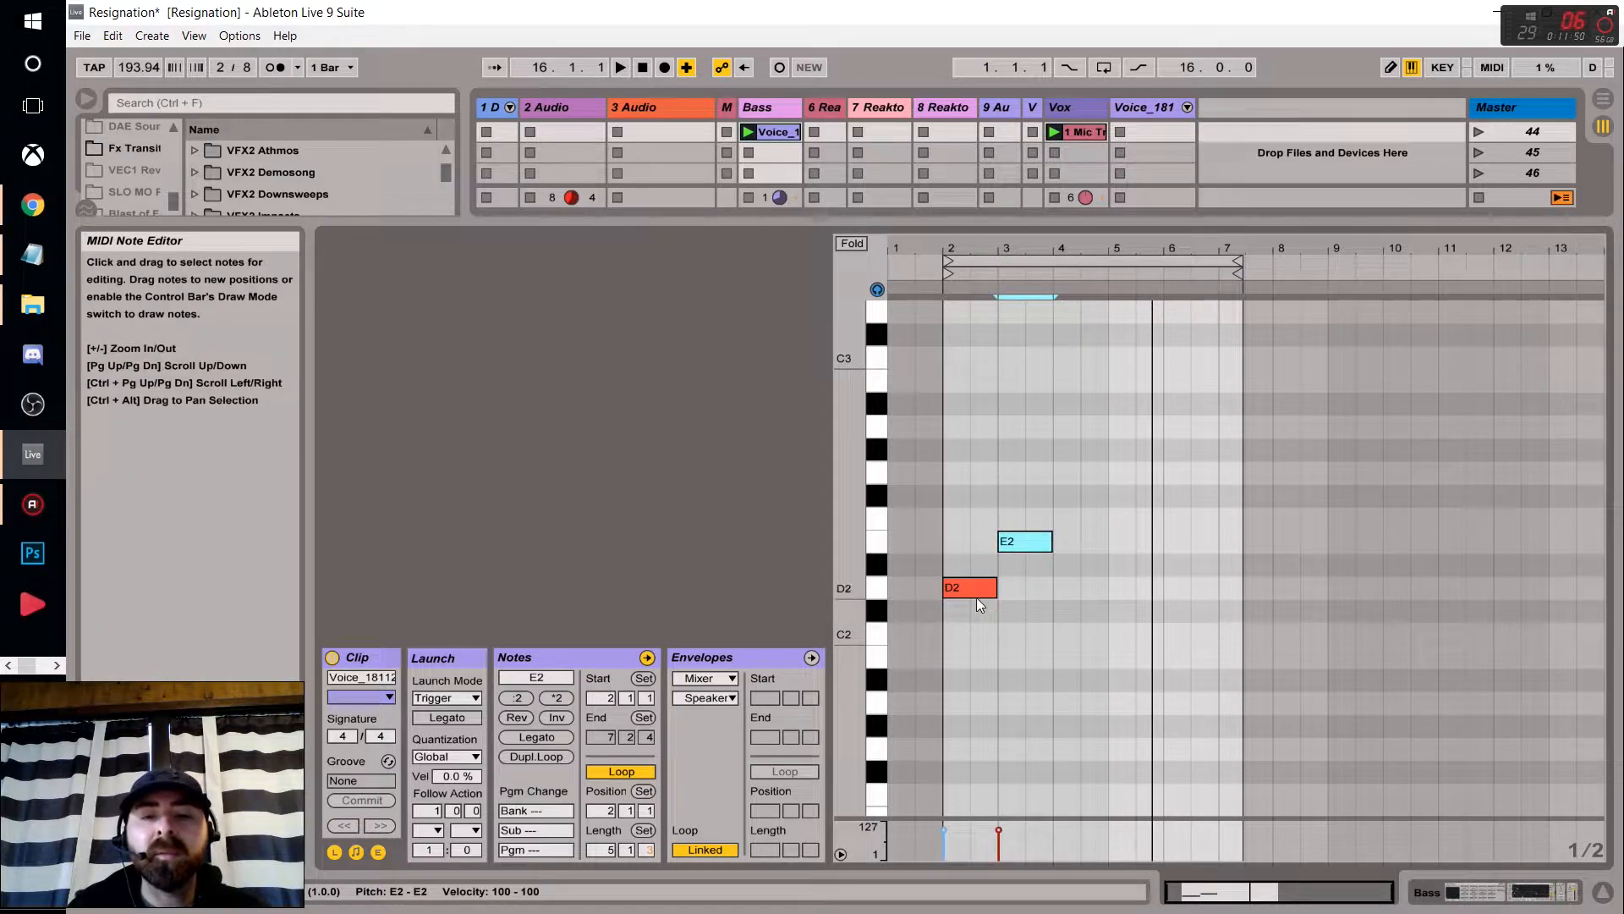
# Audition the D2, D#2 and E2 keys on the piano roll to compare half and whole steps.
pyautogui.click(877, 576)
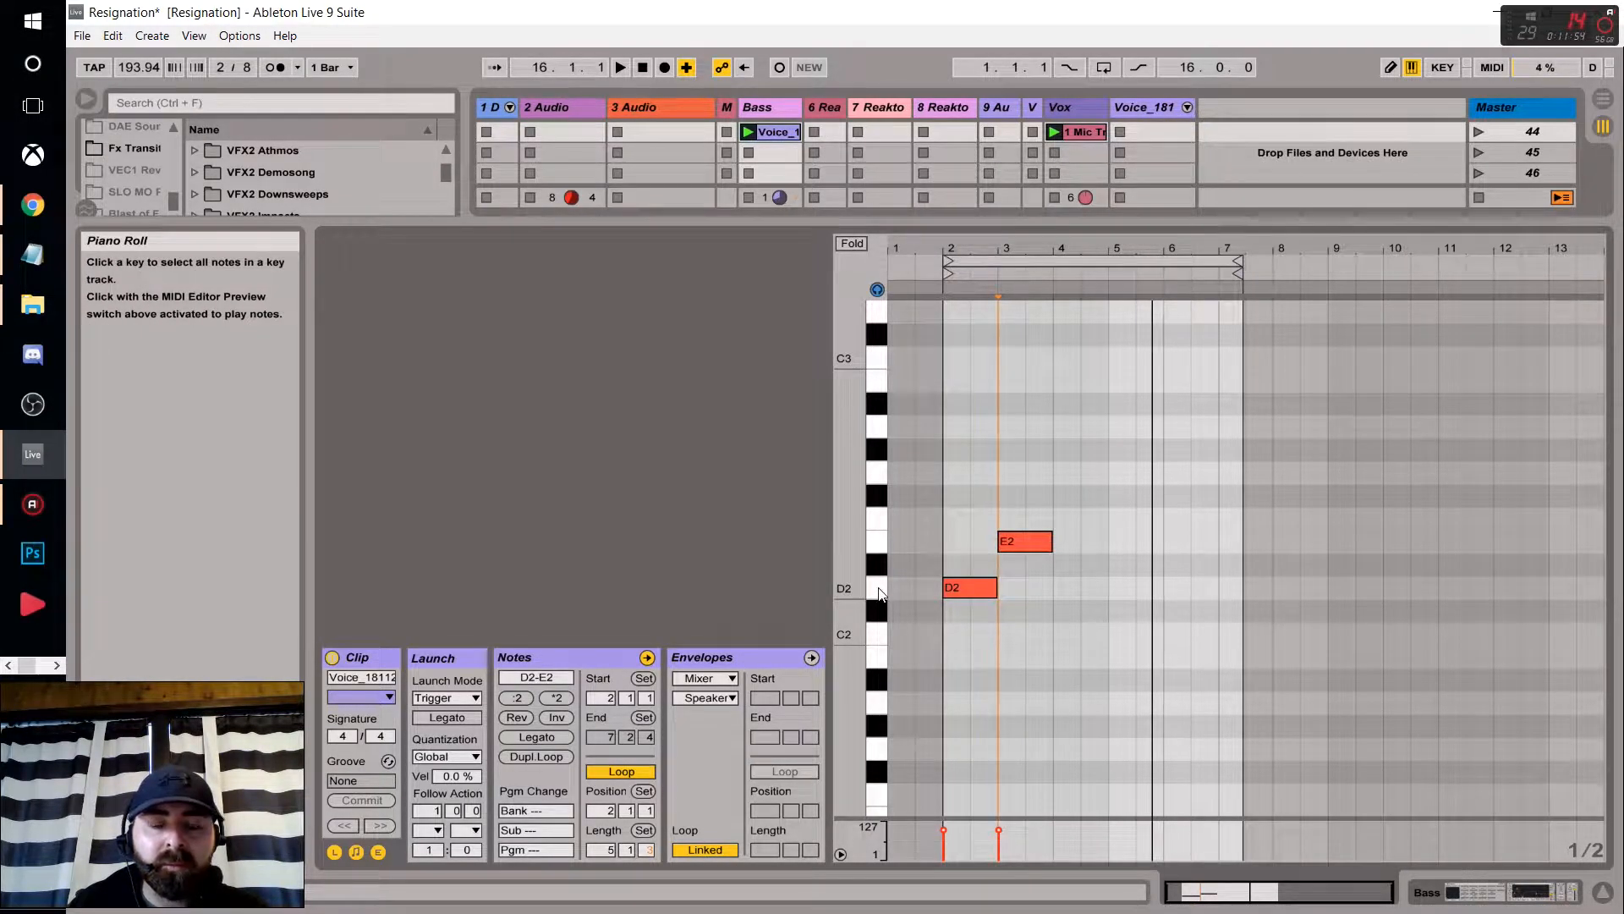
pyautogui.click(880, 584)
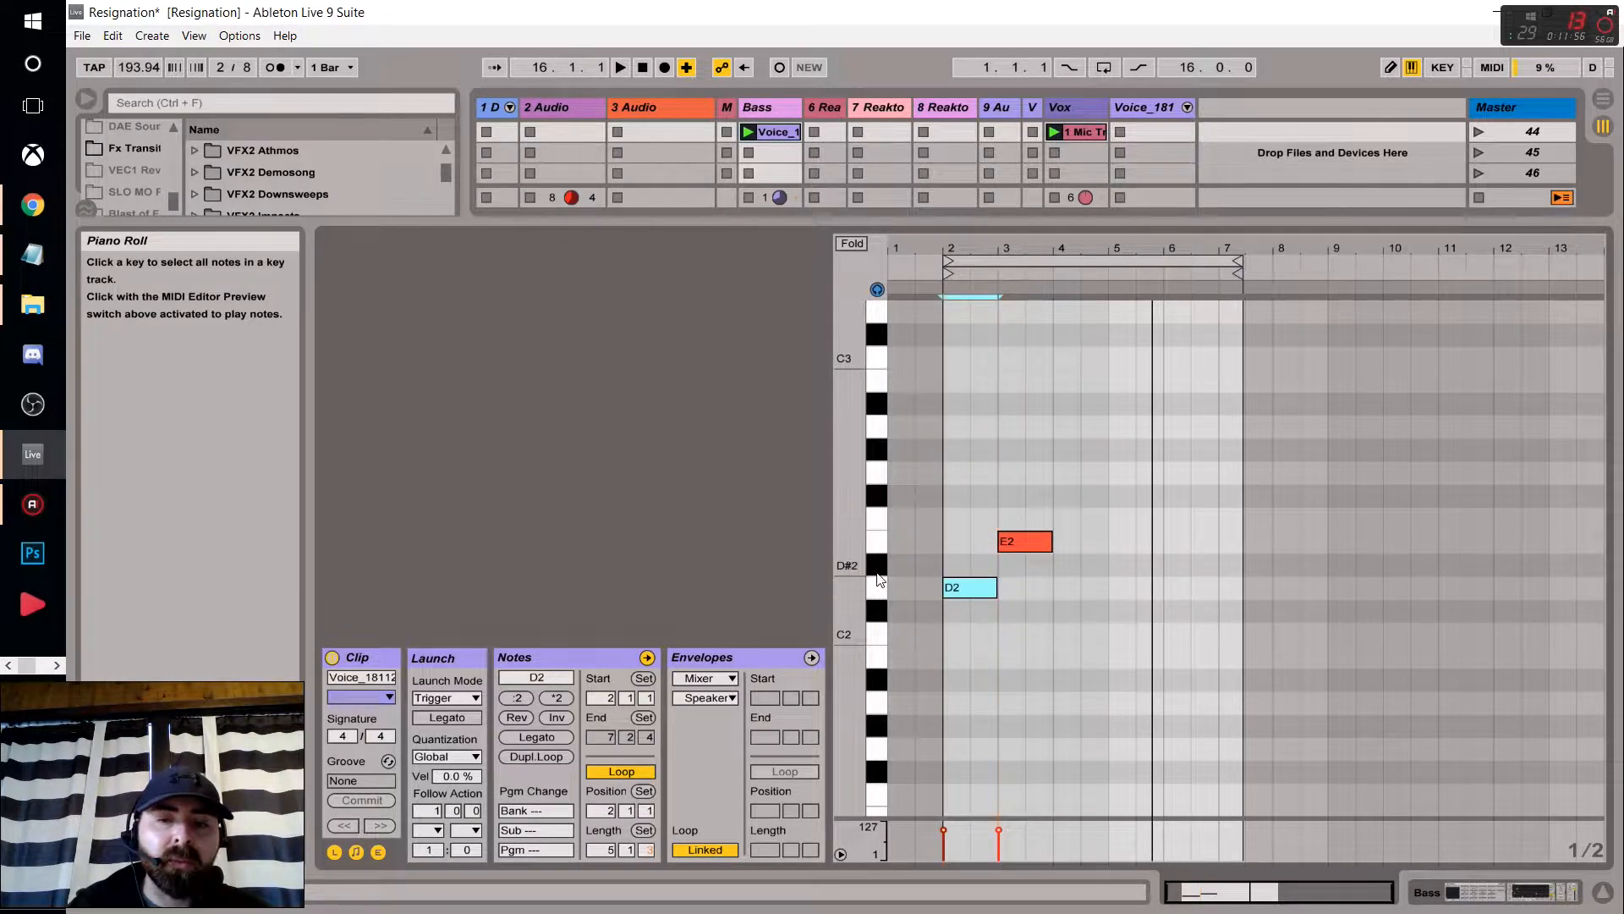
pyautogui.click(871, 573)
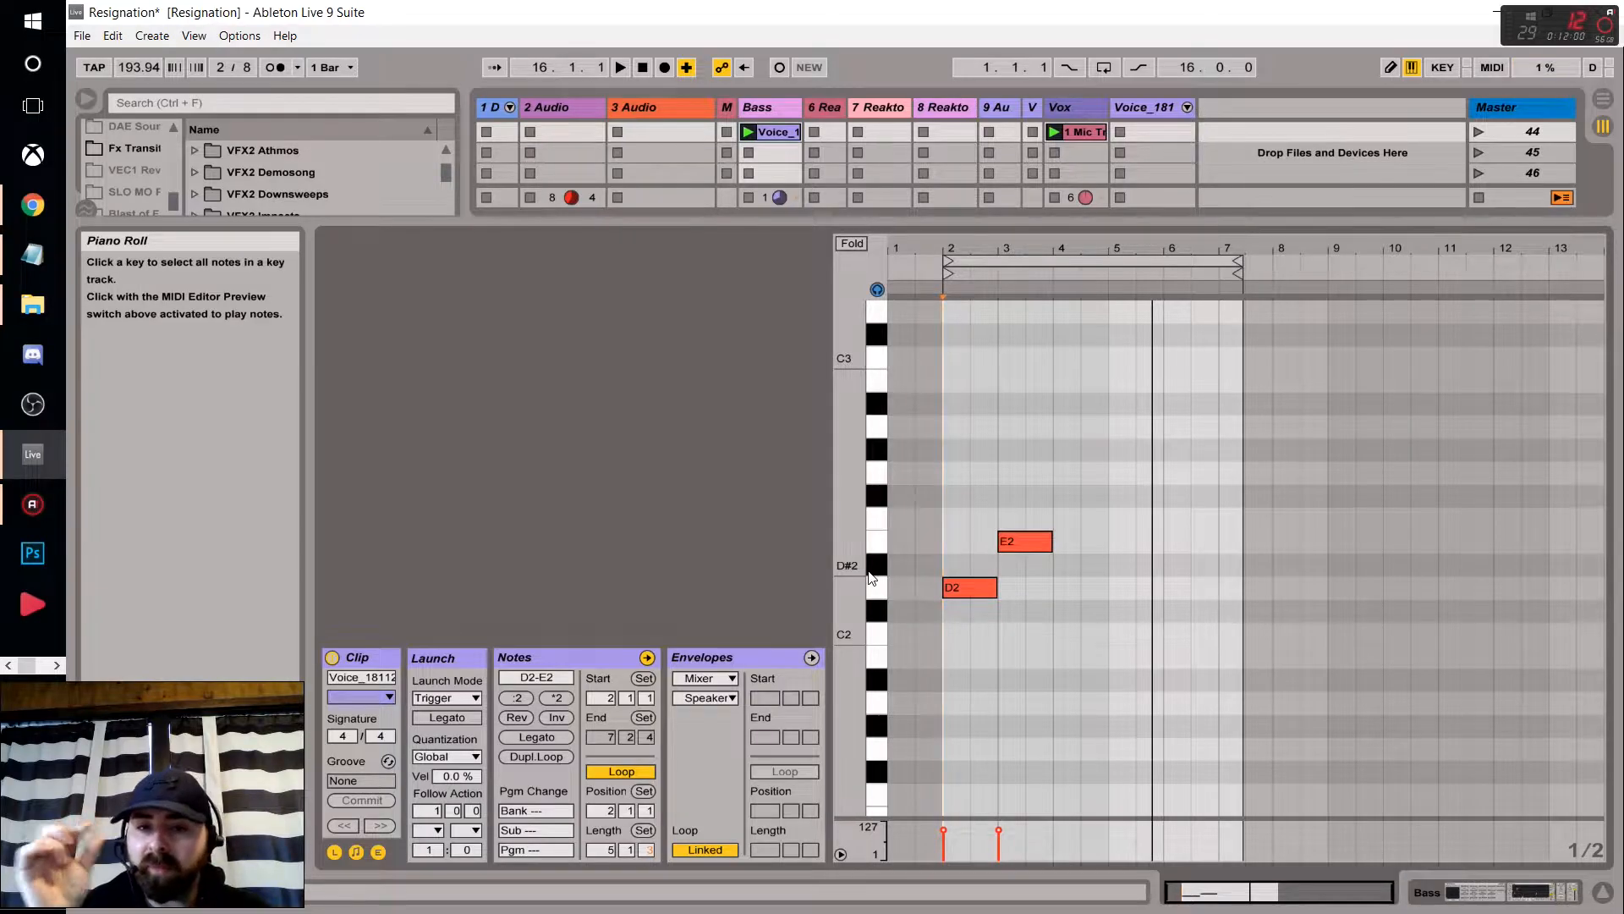
pyautogui.click(871, 586)
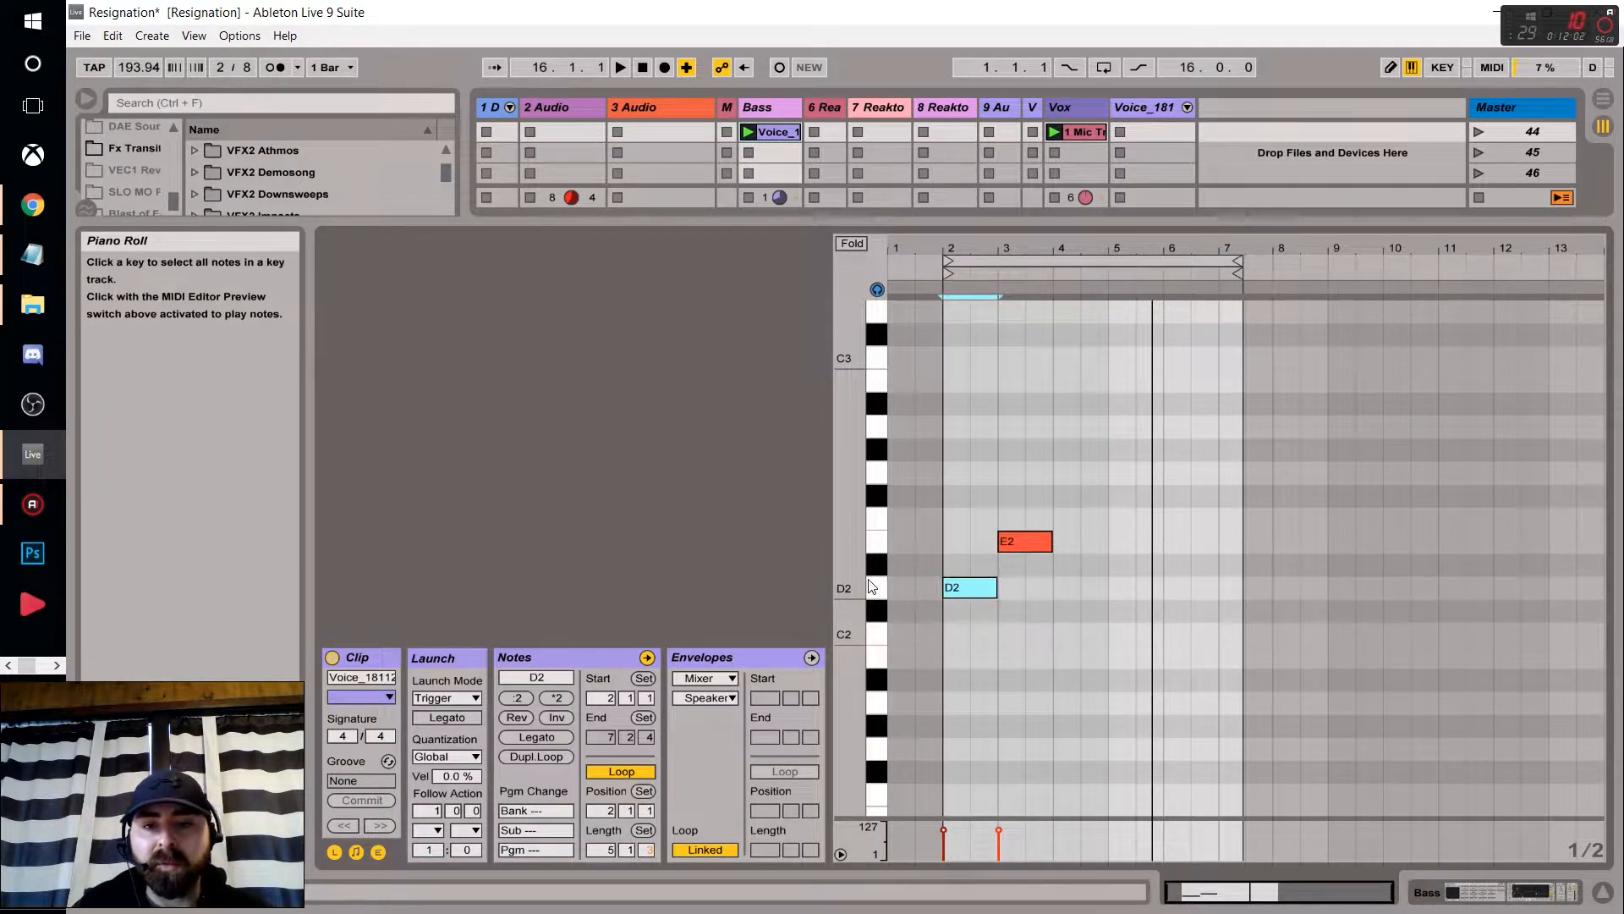
pyautogui.click(874, 573)
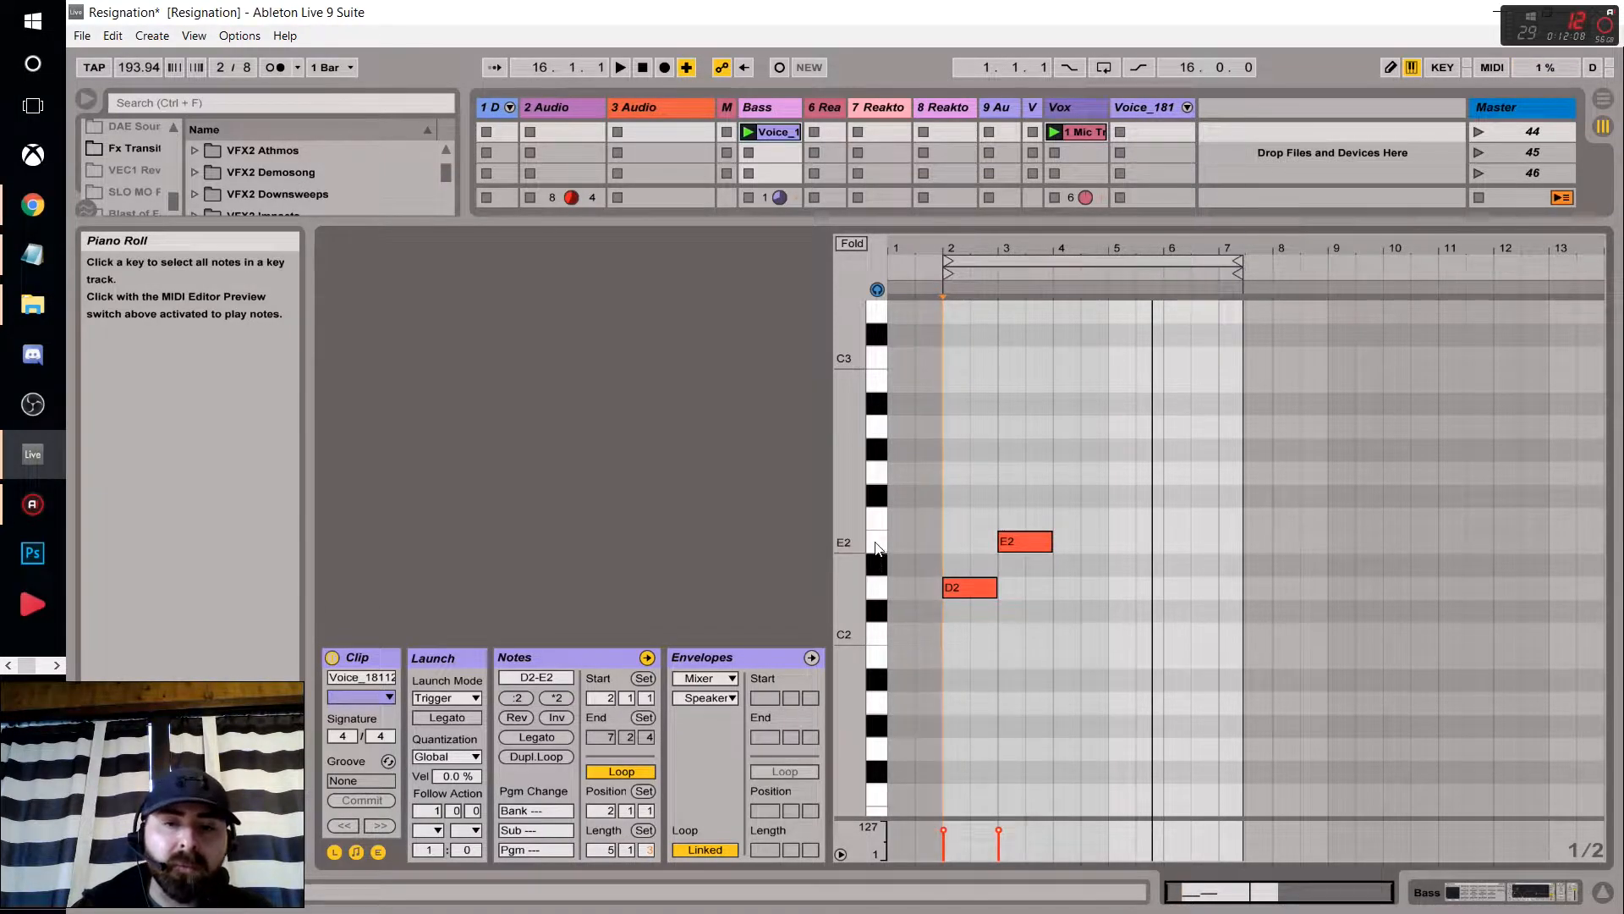
pyautogui.click(876, 547)
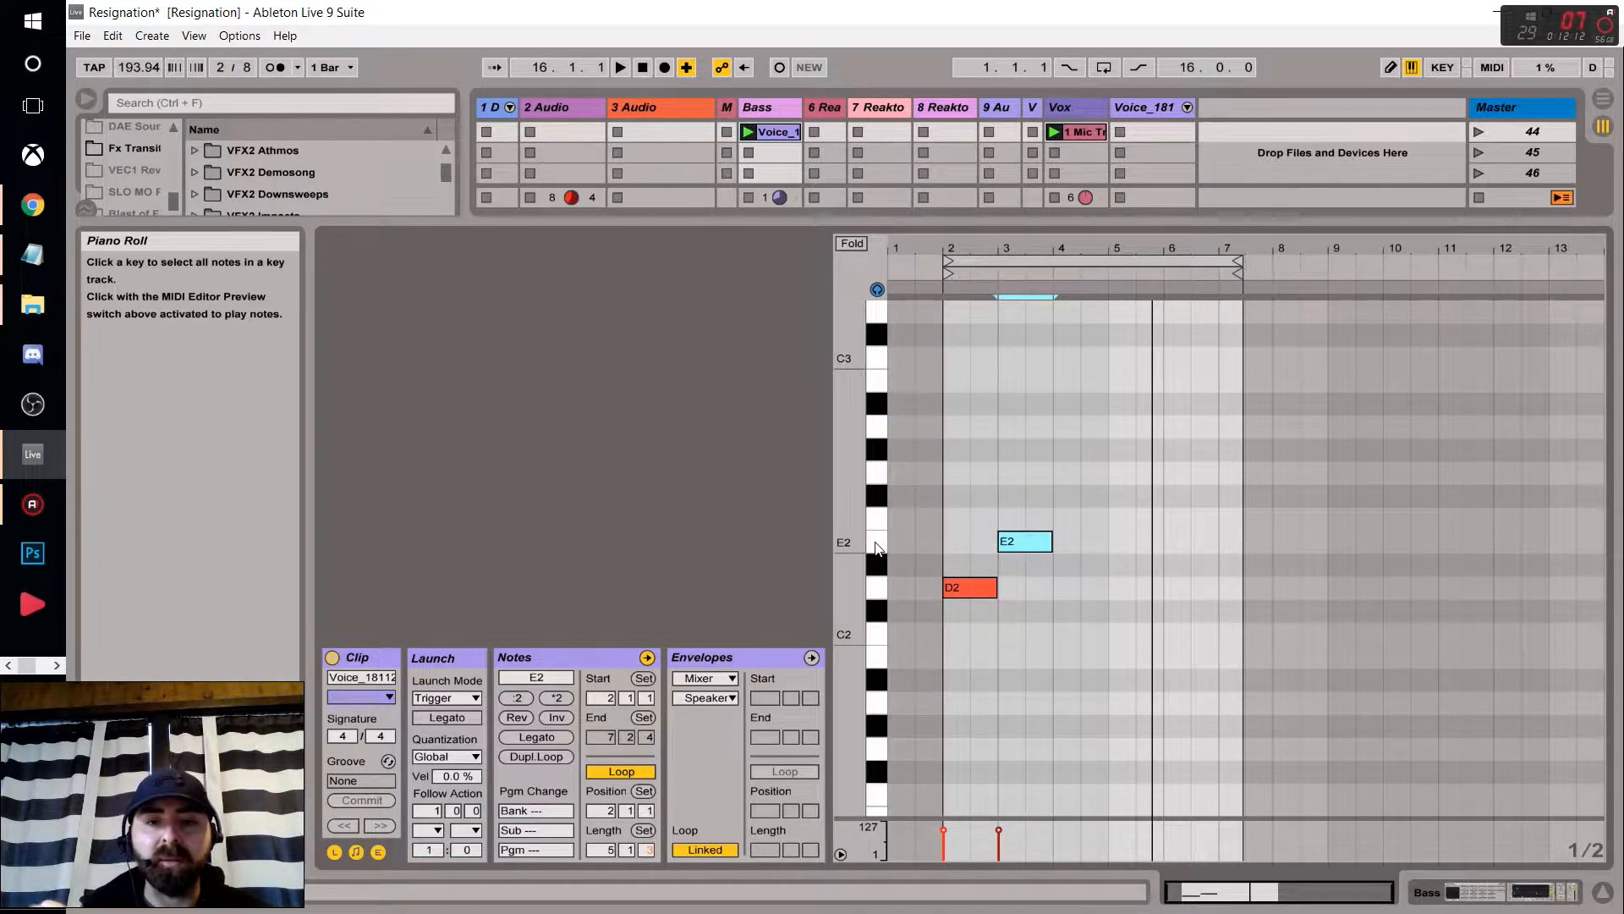
# Switch to Chrome and highlight the first and second whole steps in the Ionian pattern.
pyautogui.click(32, 205)
pyautogui.moveTo(458, 414); pyautogui.dragTo(478, 407)
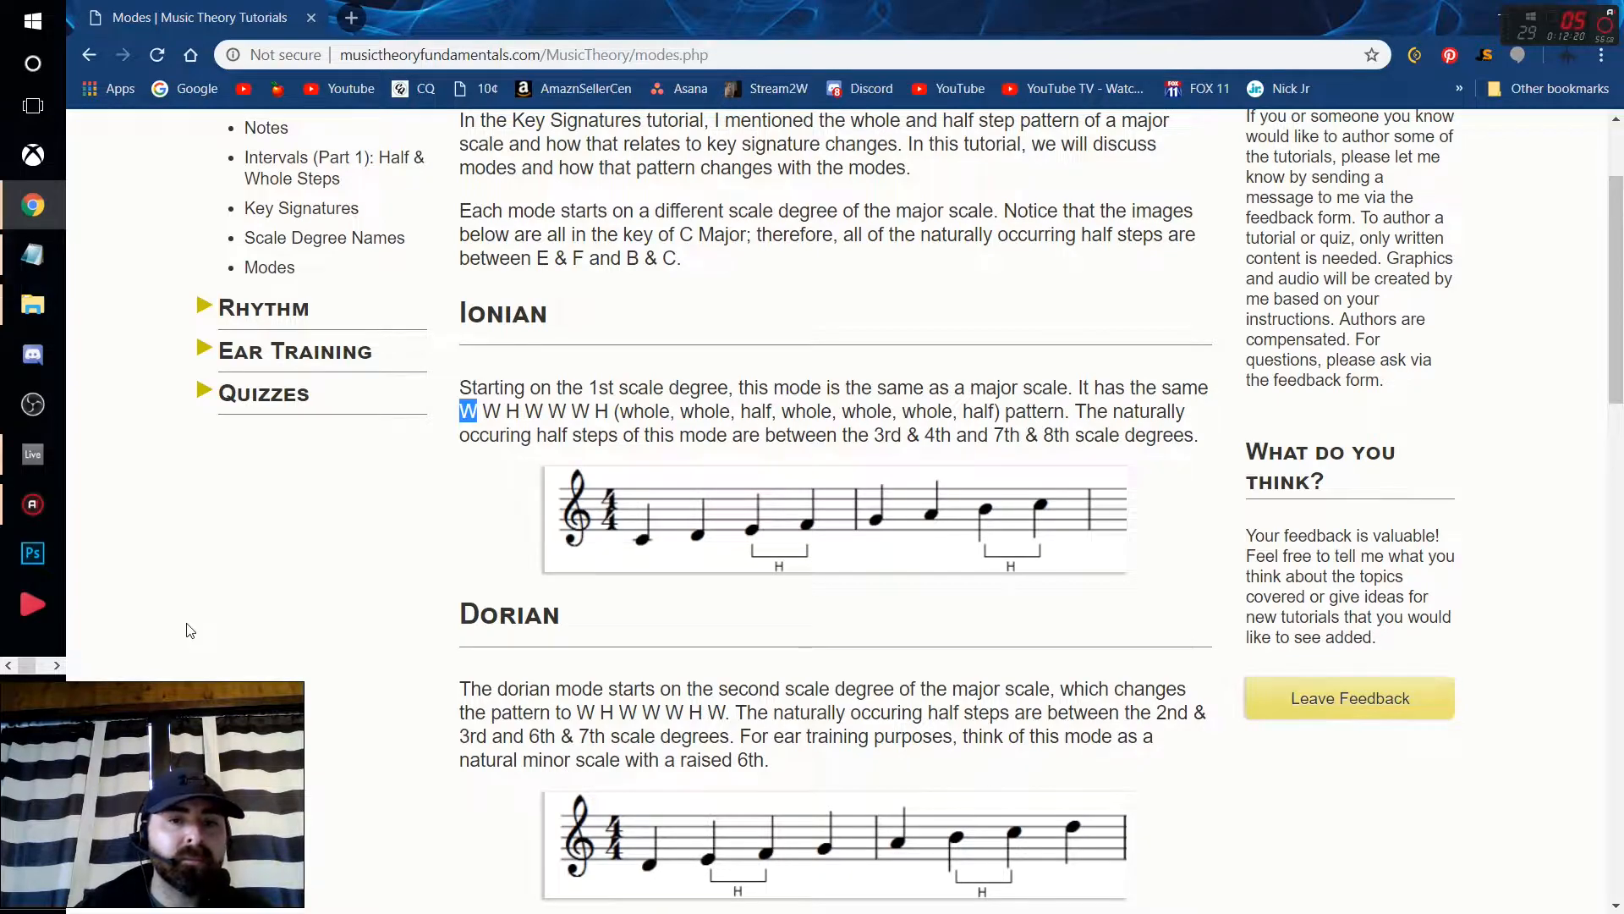
pyautogui.moveTo(681, 413); pyautogui.dragTo(718, 411)
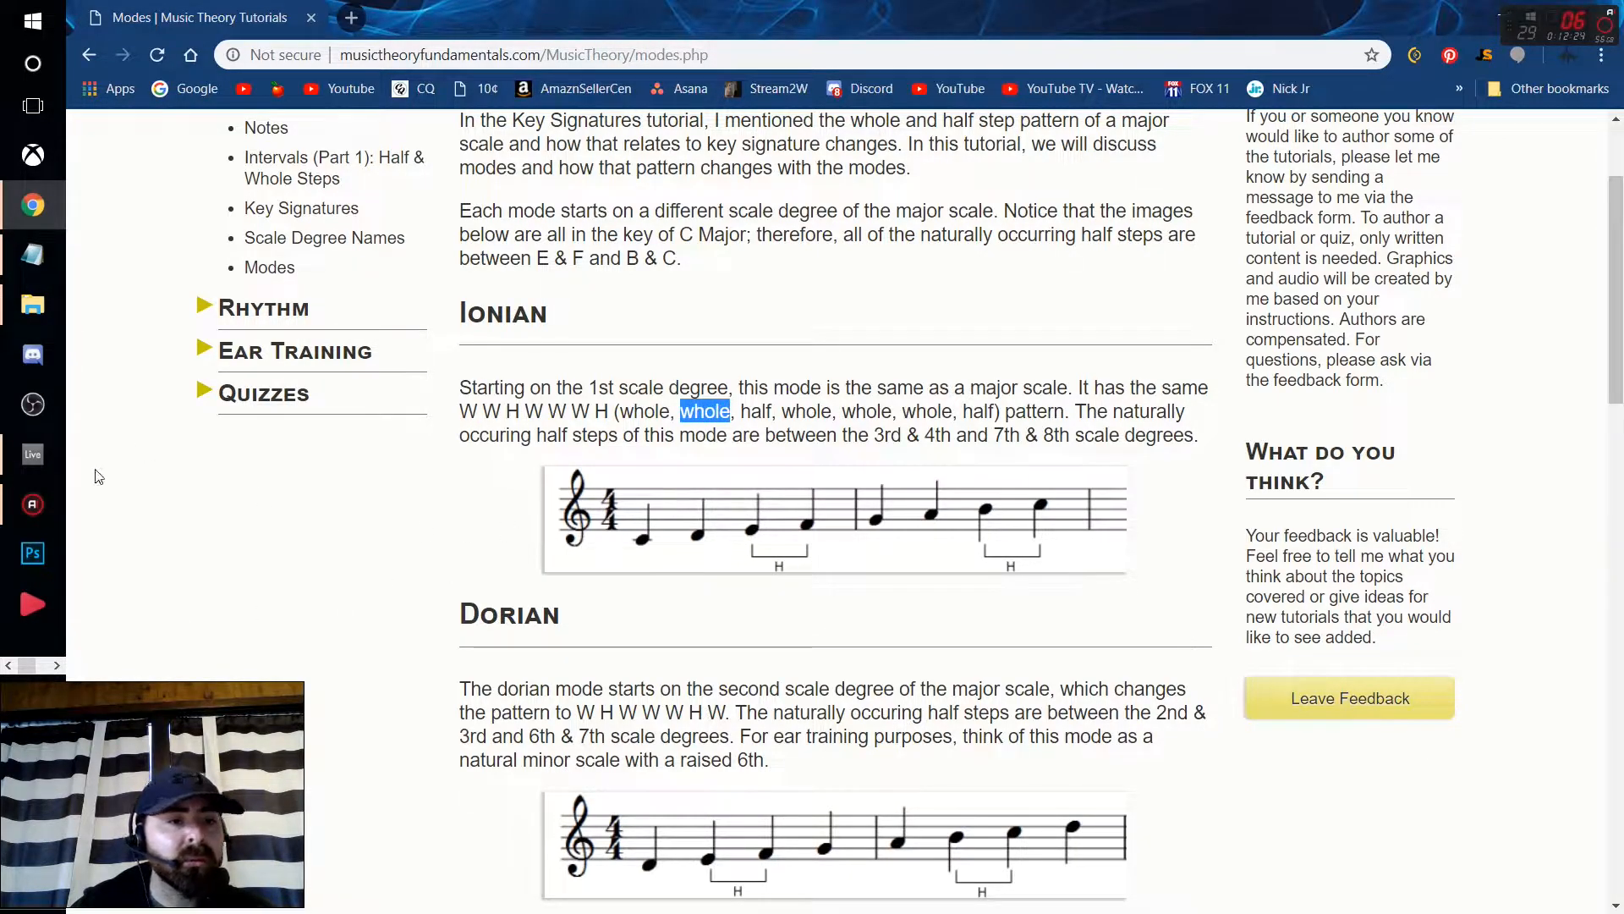
# In Ableton Live, audition the piano-roll keys from D2 up to F#2, and add a one-bar F#2 note at bar 4.
pyautogui.click(35, 465)
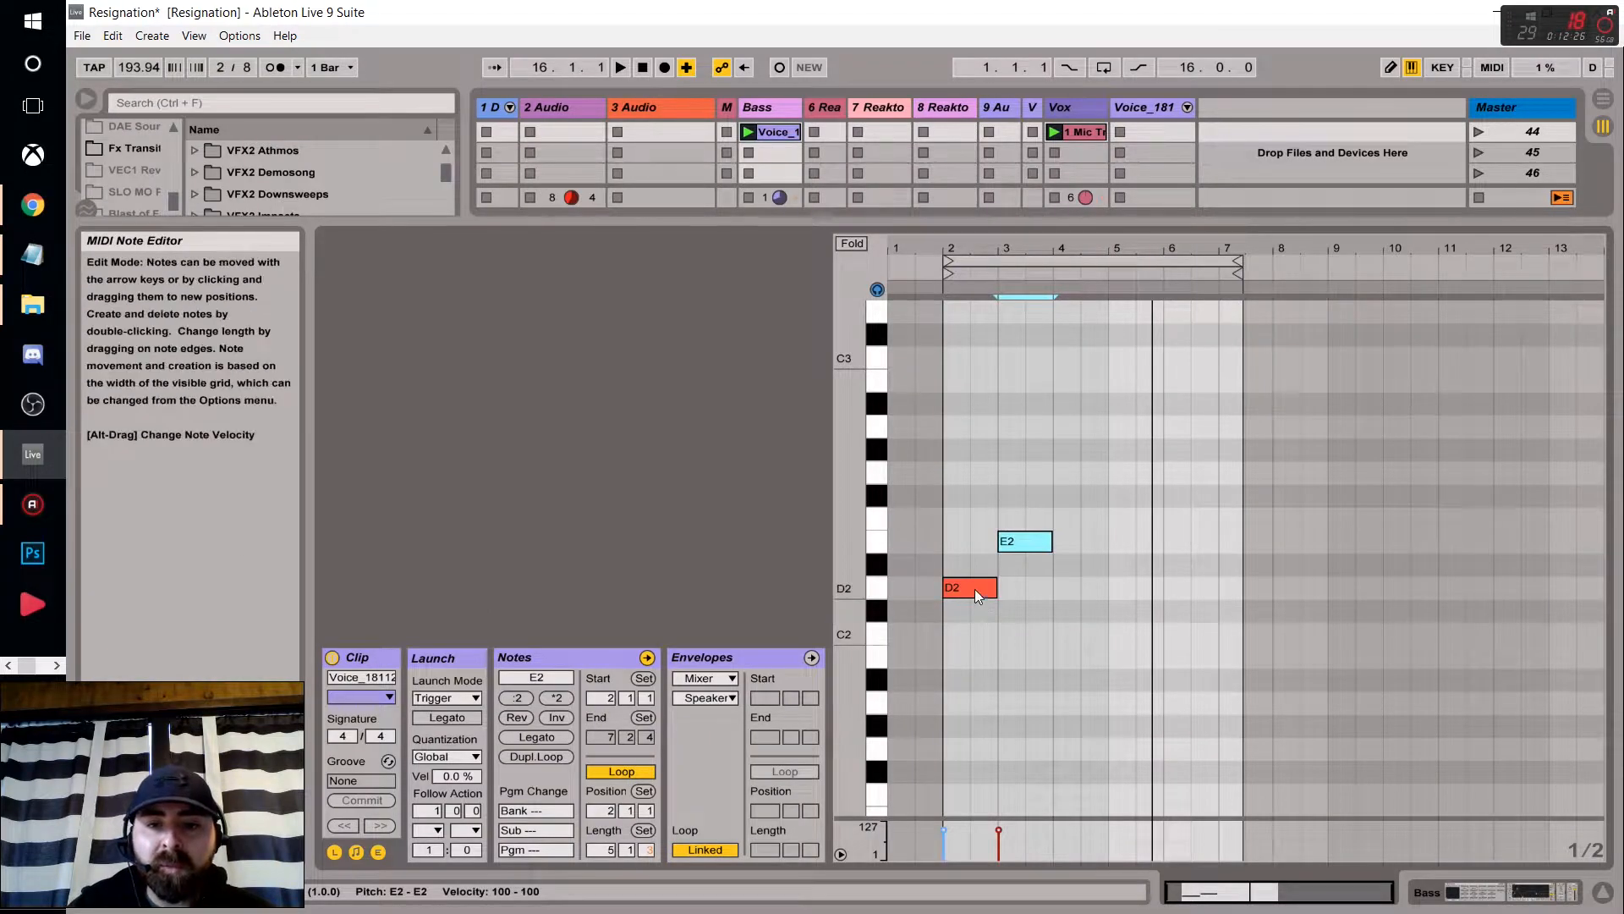
pyautogui.click(874, 596)
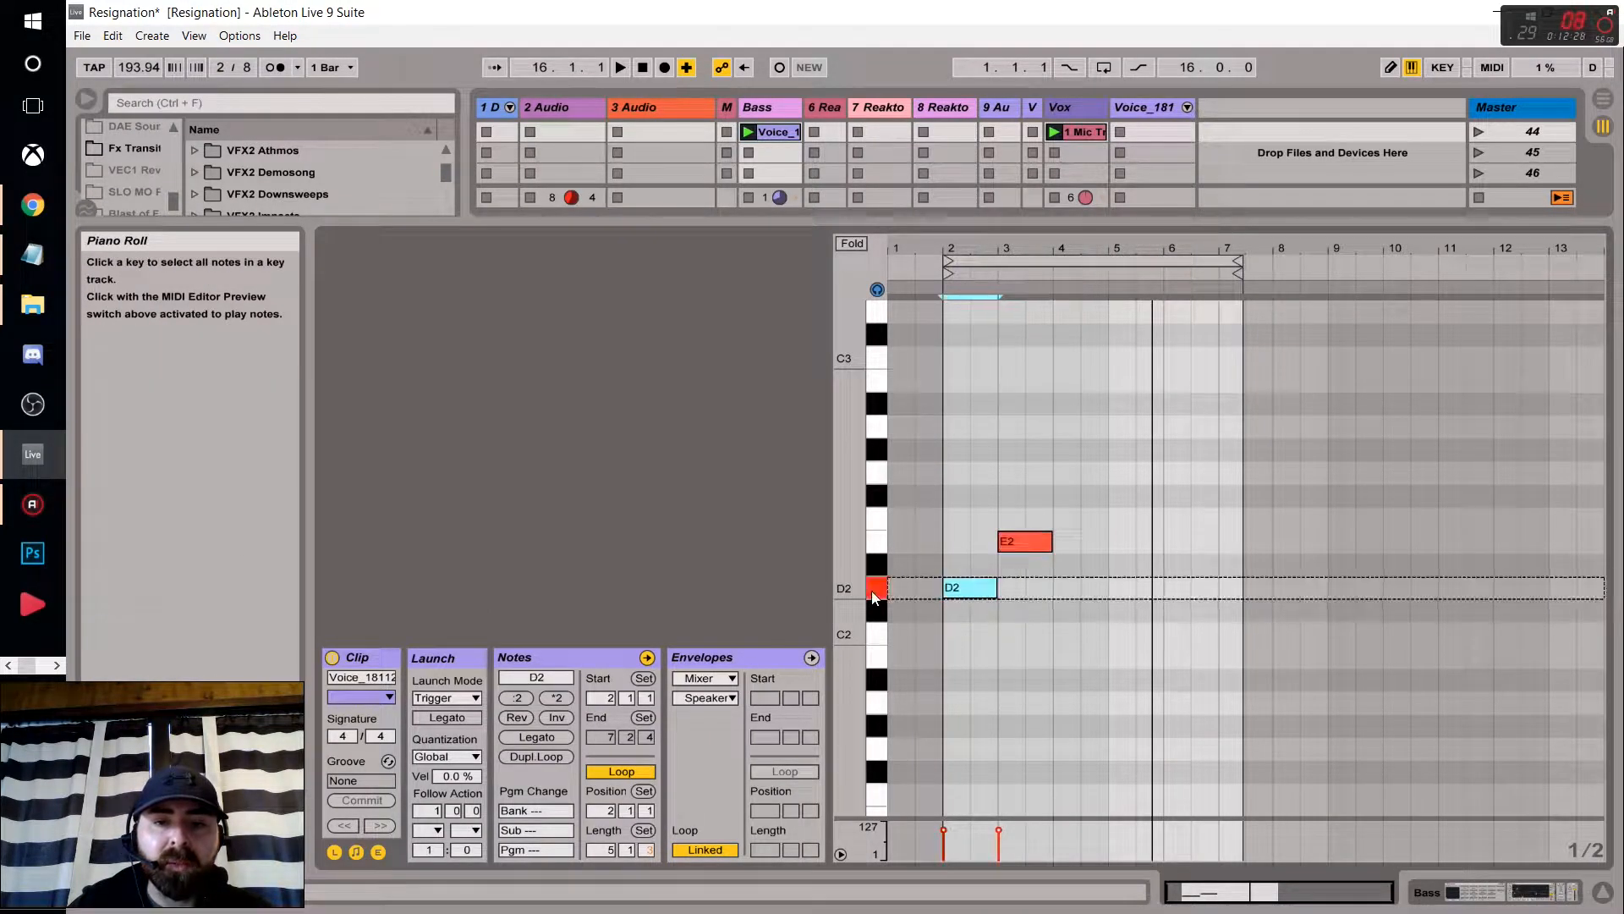
pyautogui.click(877, 545)
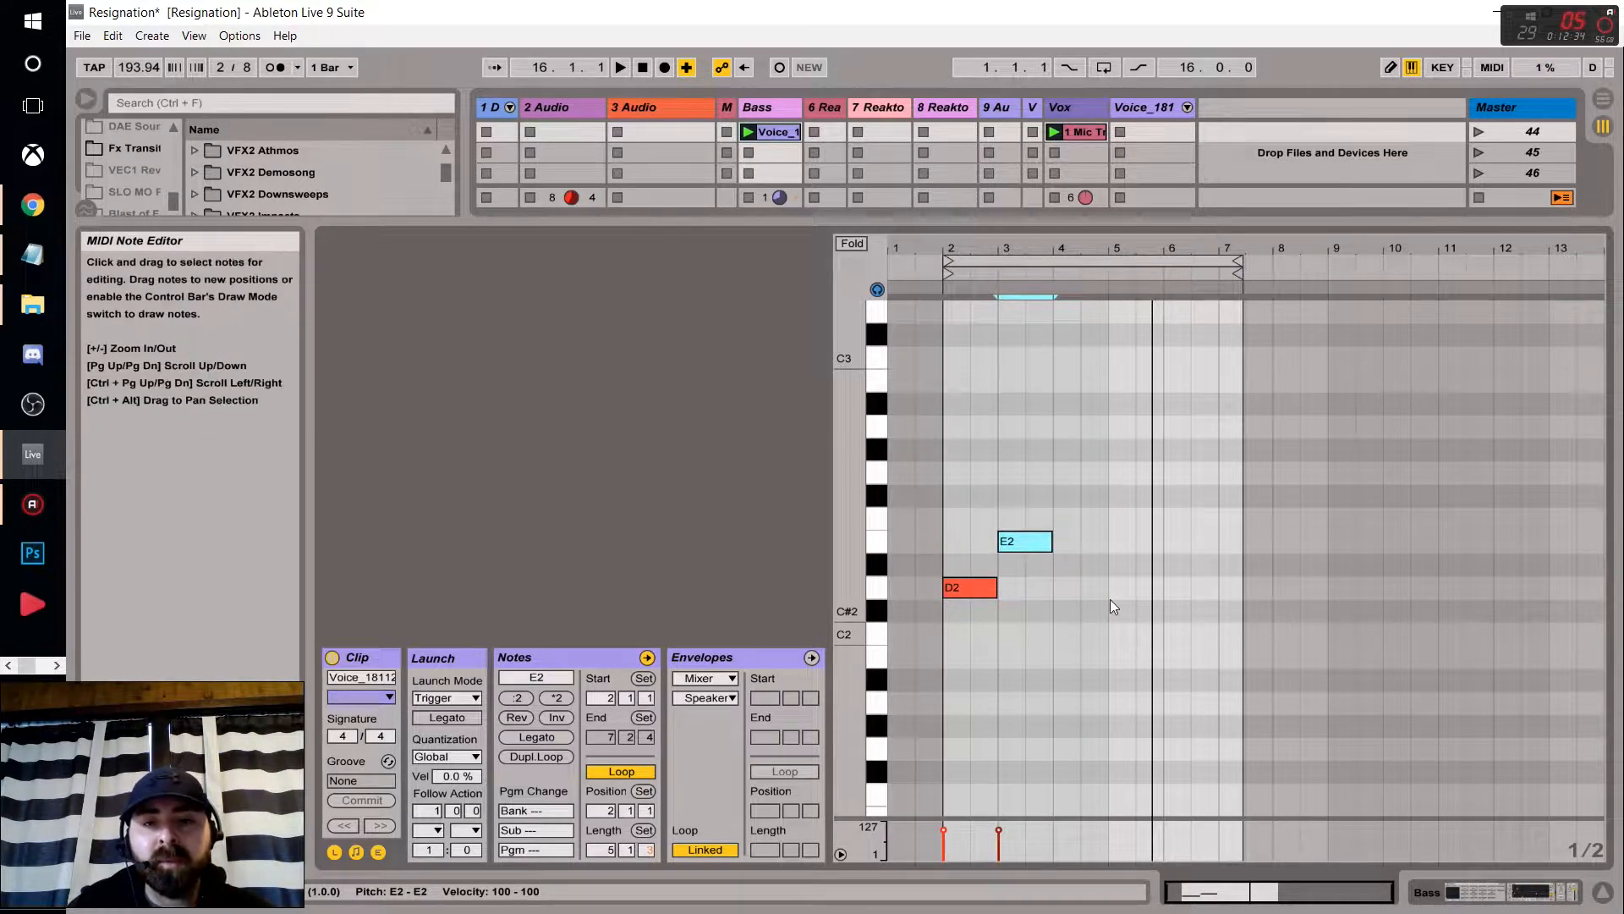
pyautogui.click(877, 520)
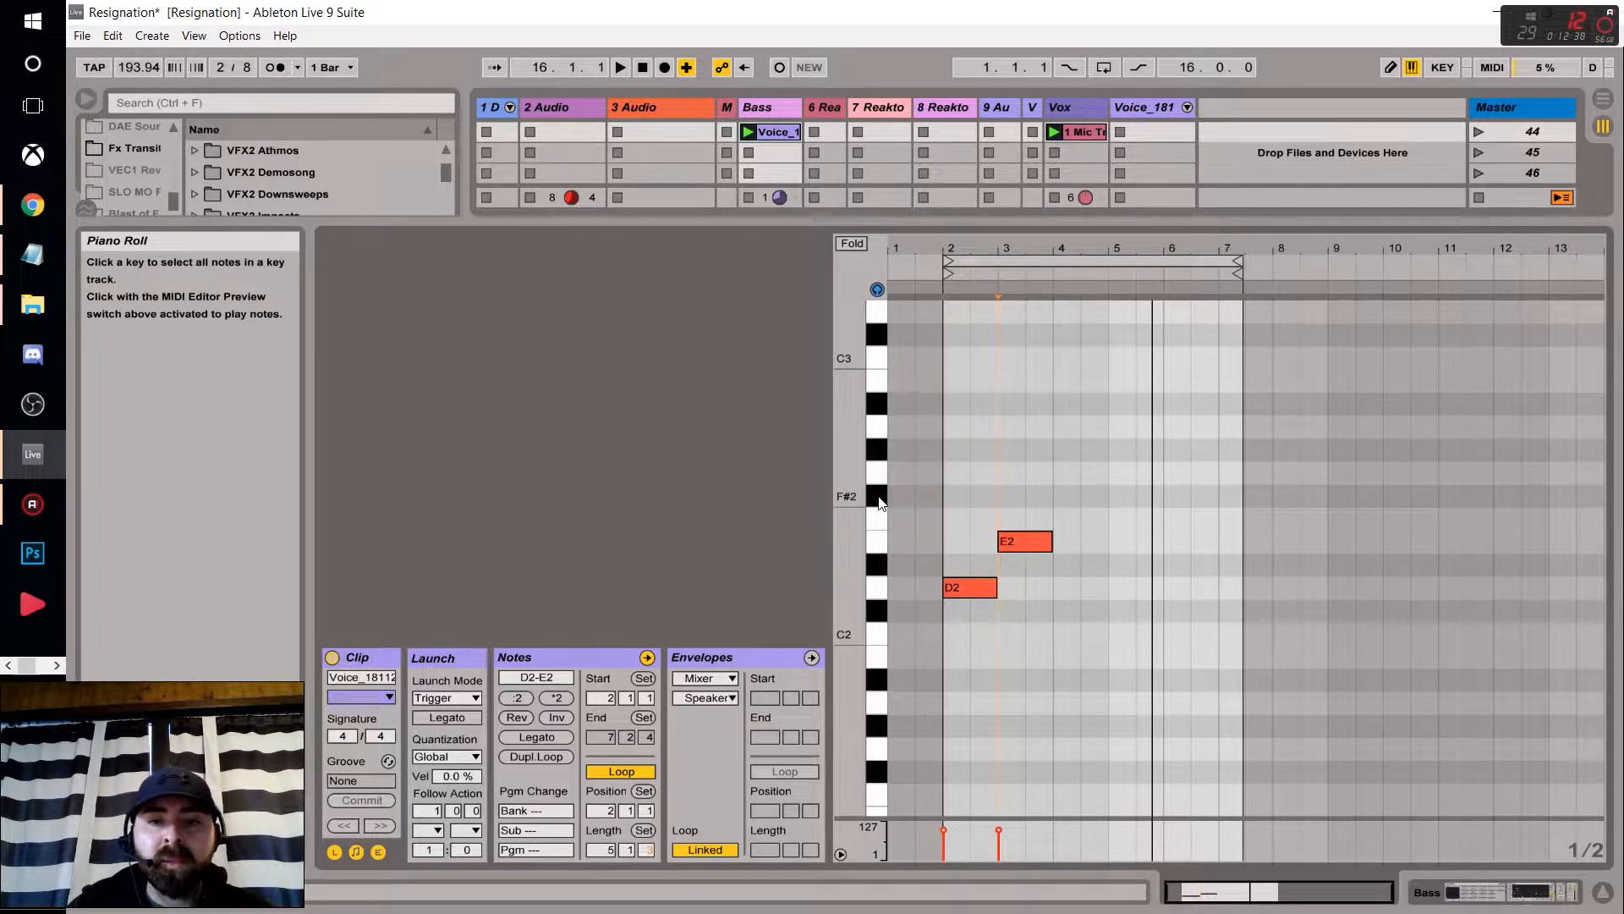
pyautogui.click(881, 501)
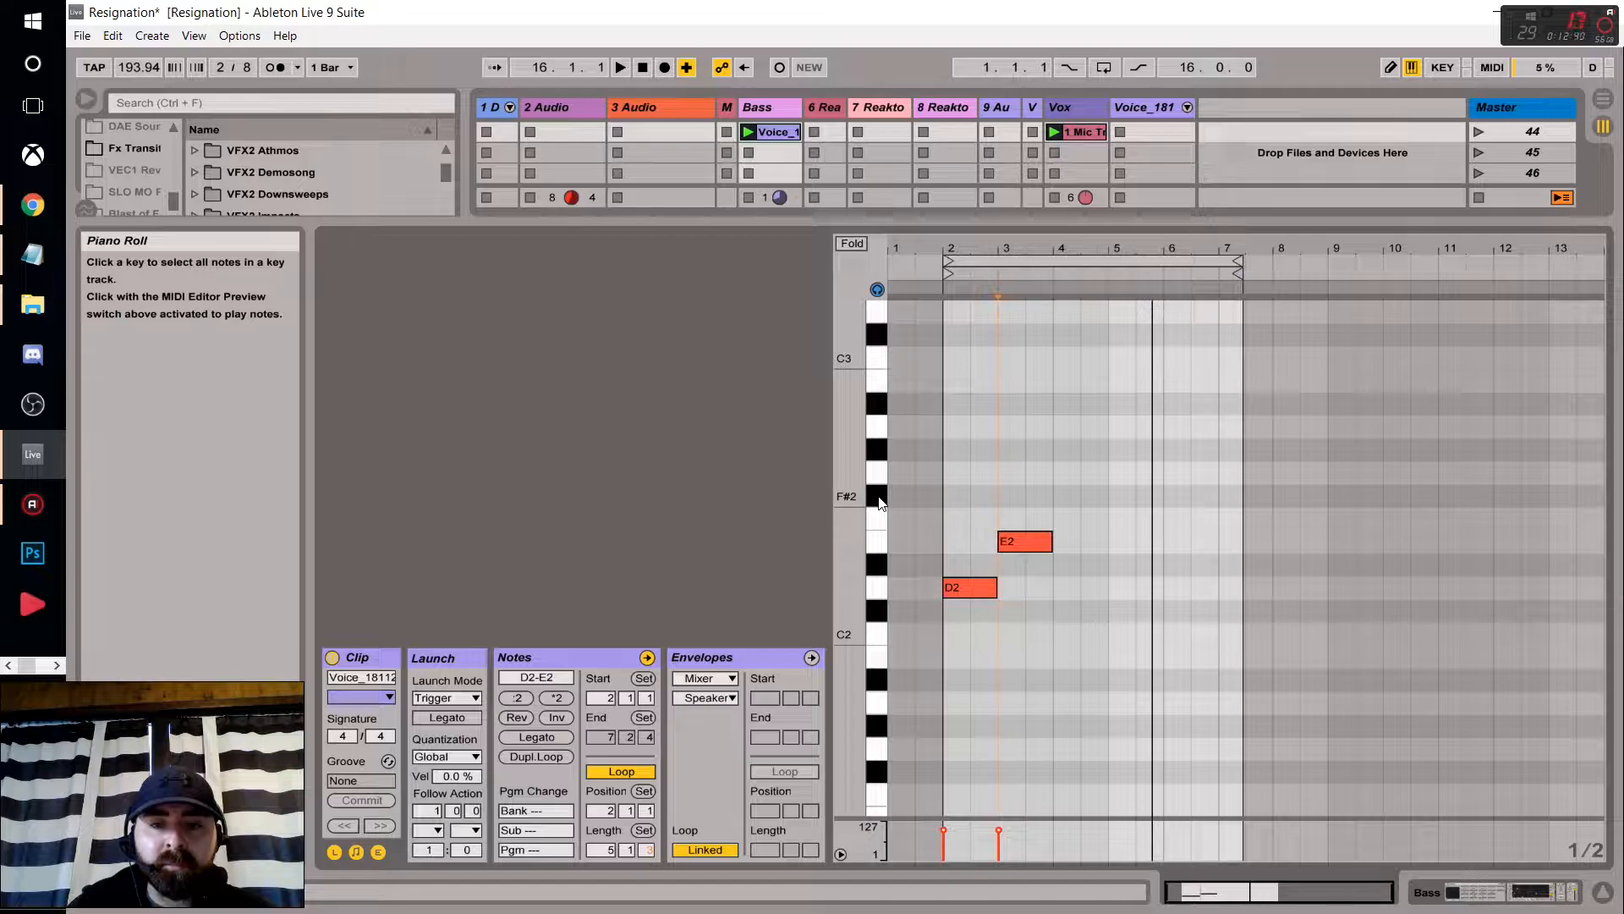
pyautogui.doubleClick(1059, 496)
pyautogui.moveTo(1079, 495); pyautogui.dragTo(1106, 496)
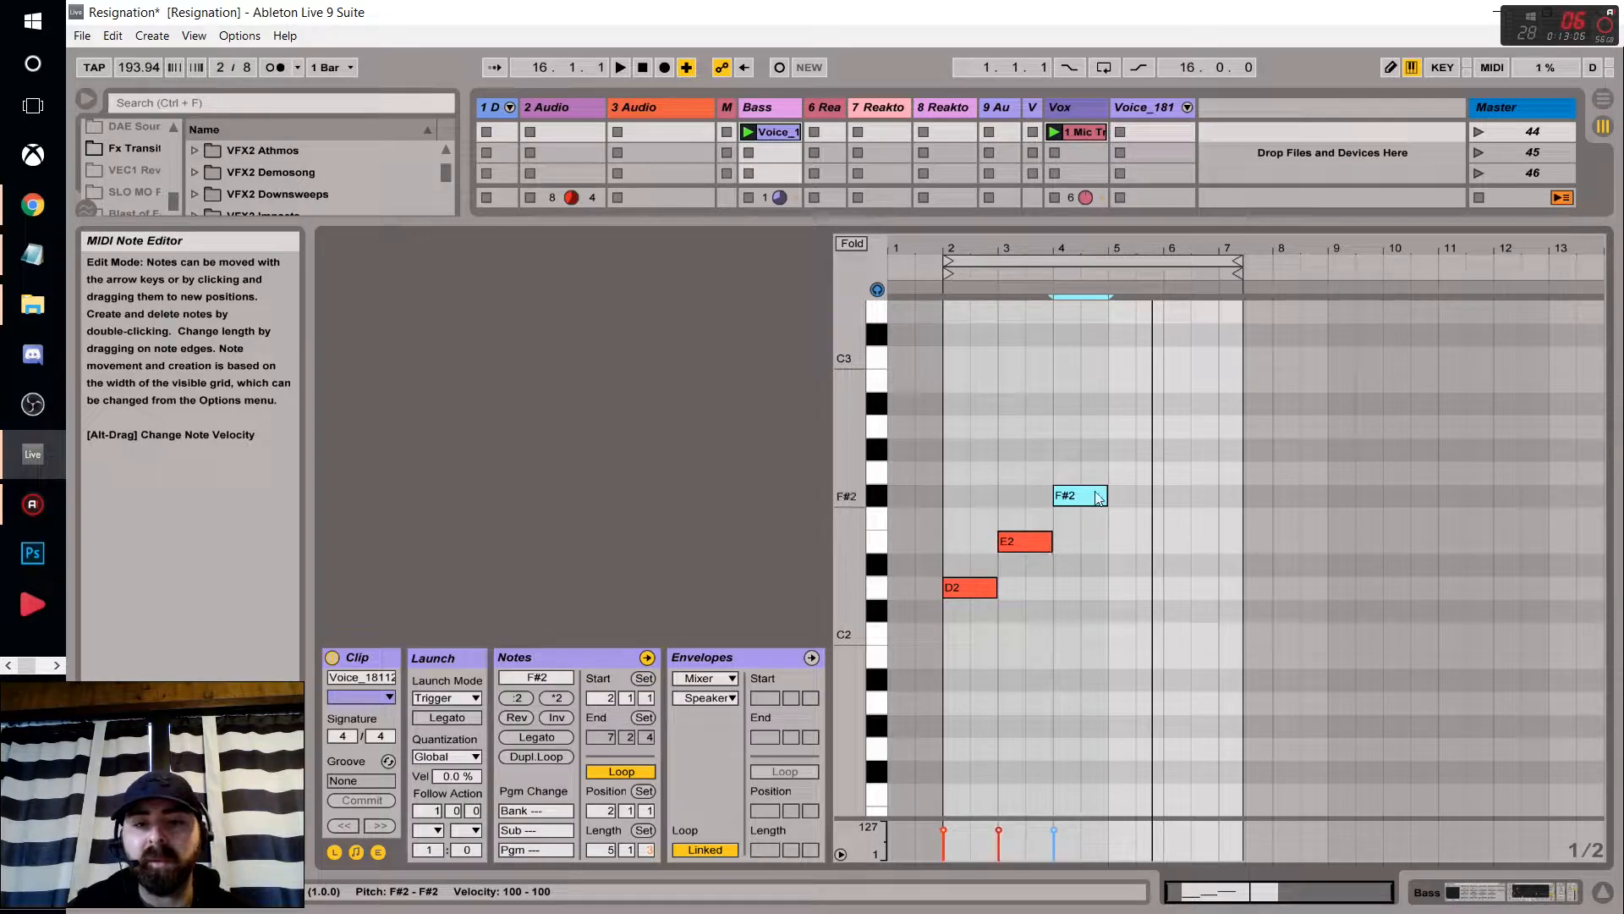
# Check the third step, the half step, of the Ionian pattern in Chrome, and return to Ableton Live.
pyautogui.click(33, 204)
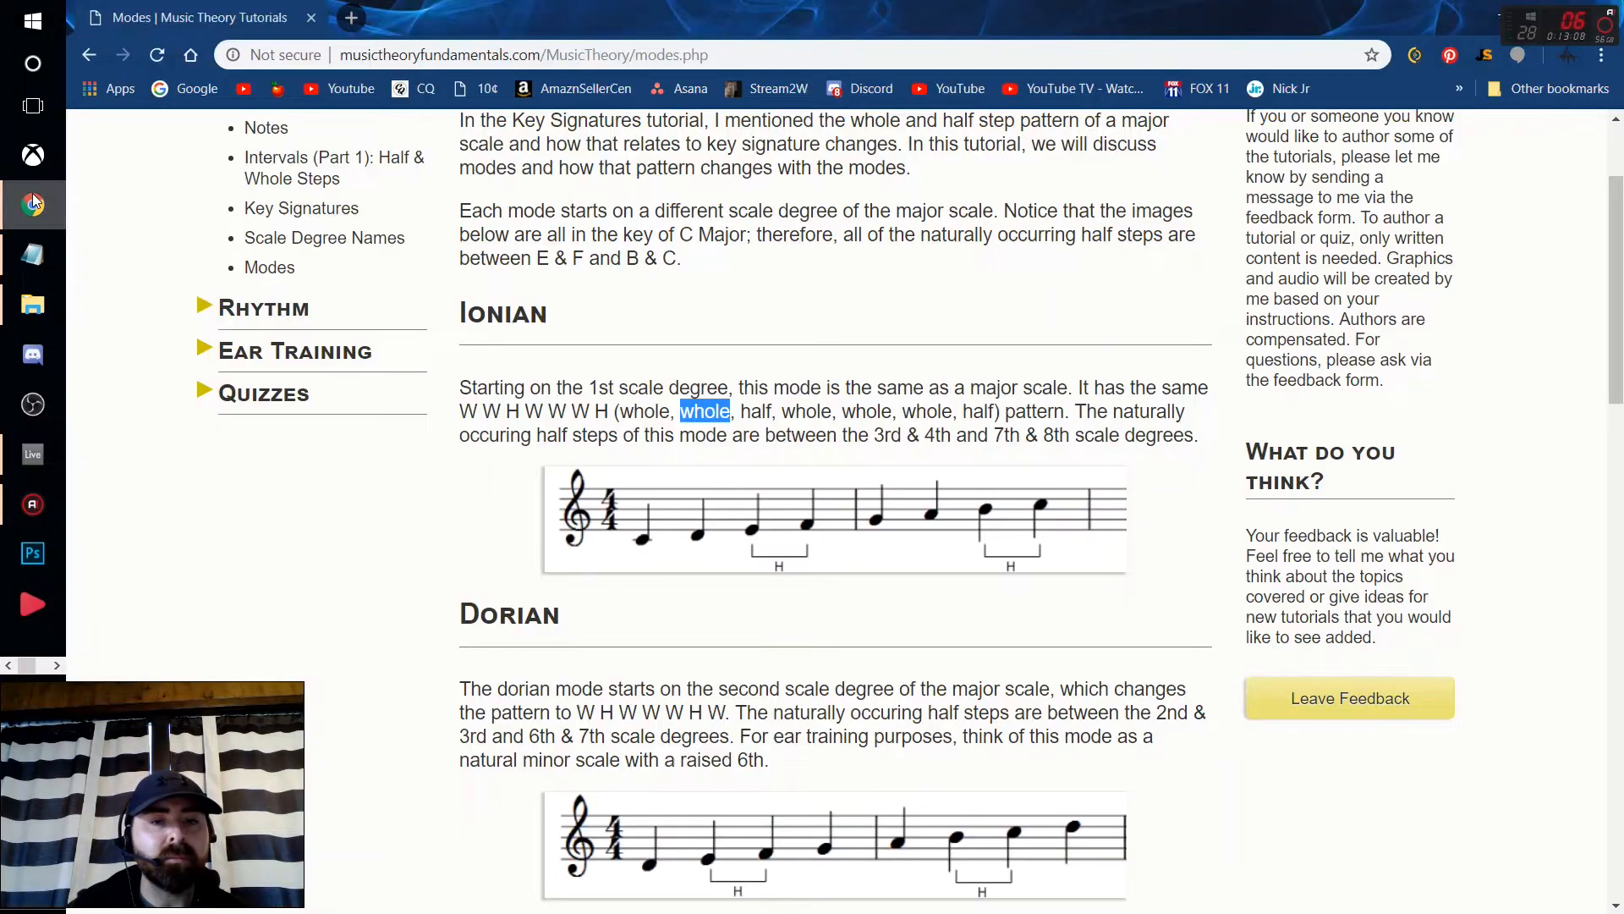
pyautogui.moveTo(746, 403); pyautogui.dragTo(752, 409)
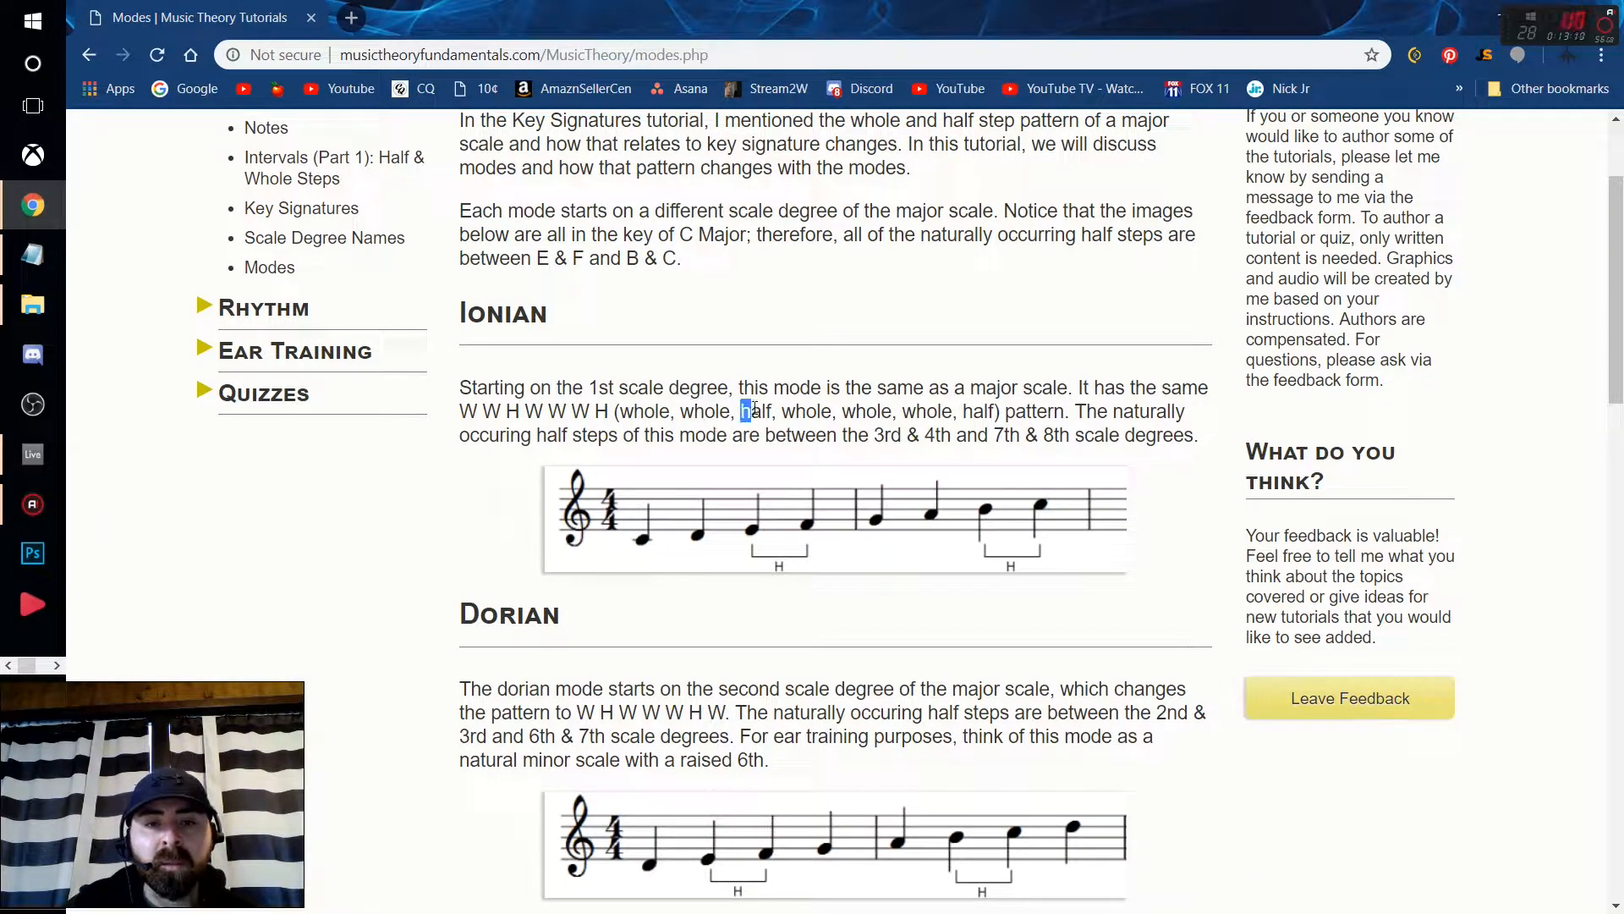
pyautogui.click(39, 460)
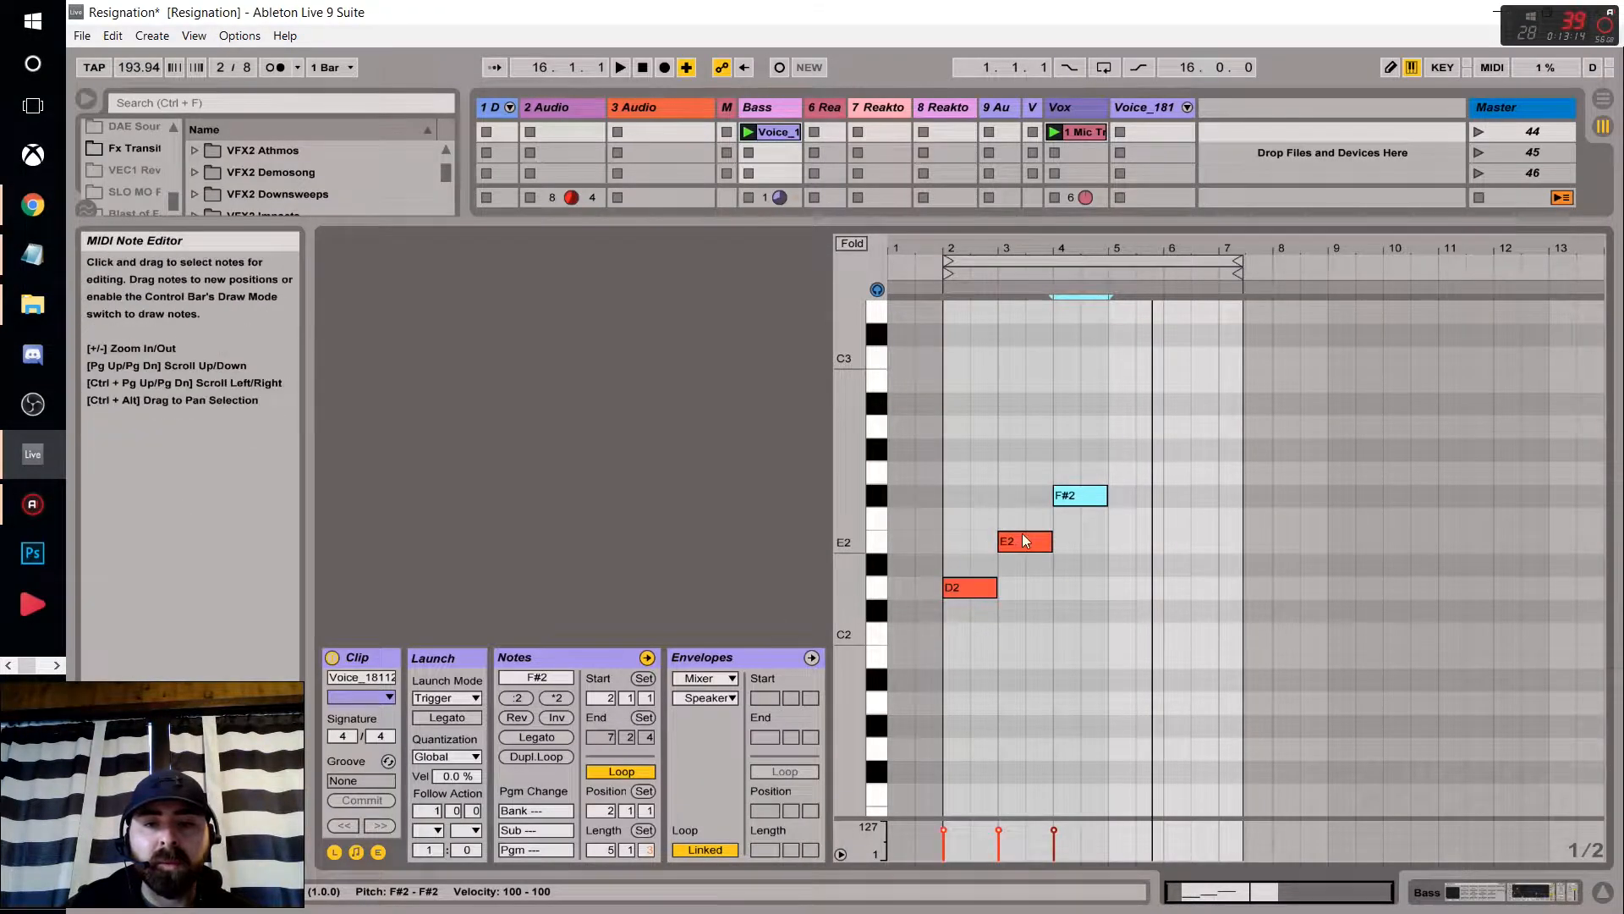
# Add a one-bar G2 note at bar 5, play the scale, and shorten the clip's loop to end at bar 6.
pyautogui.doubleClick(1119, 473)
pyautogui.moveTo(1132, 472); pyautogui.dragTo(1163, 472)
pyautogui.press('space')
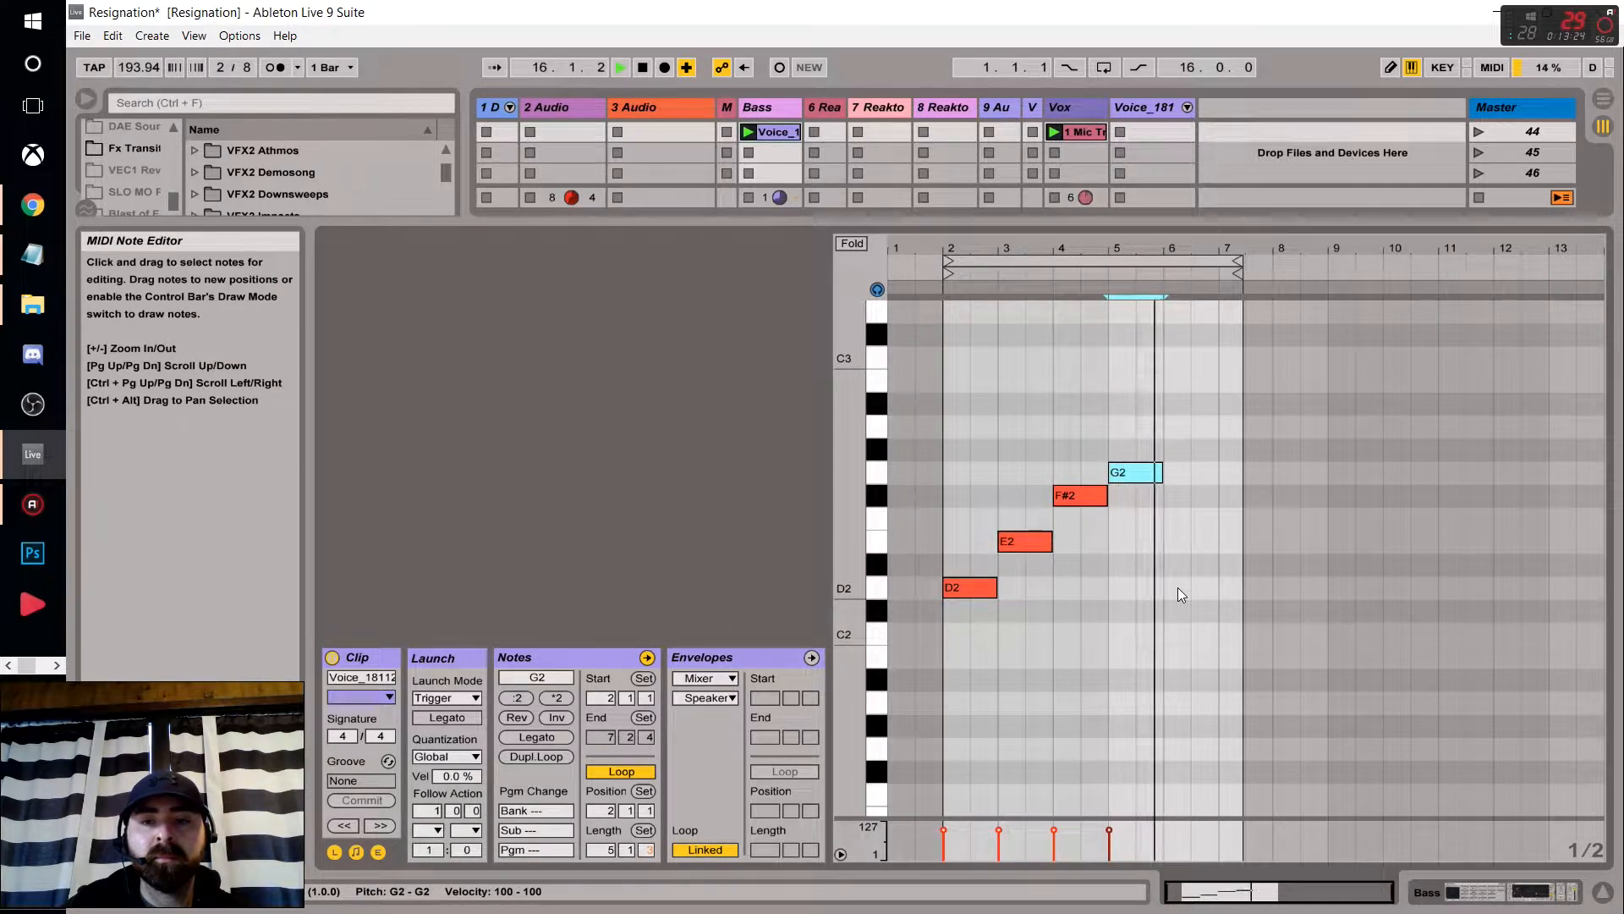
pyautogui.moveTo(1238, 263); pyautogui.dragTo(1167, 264)
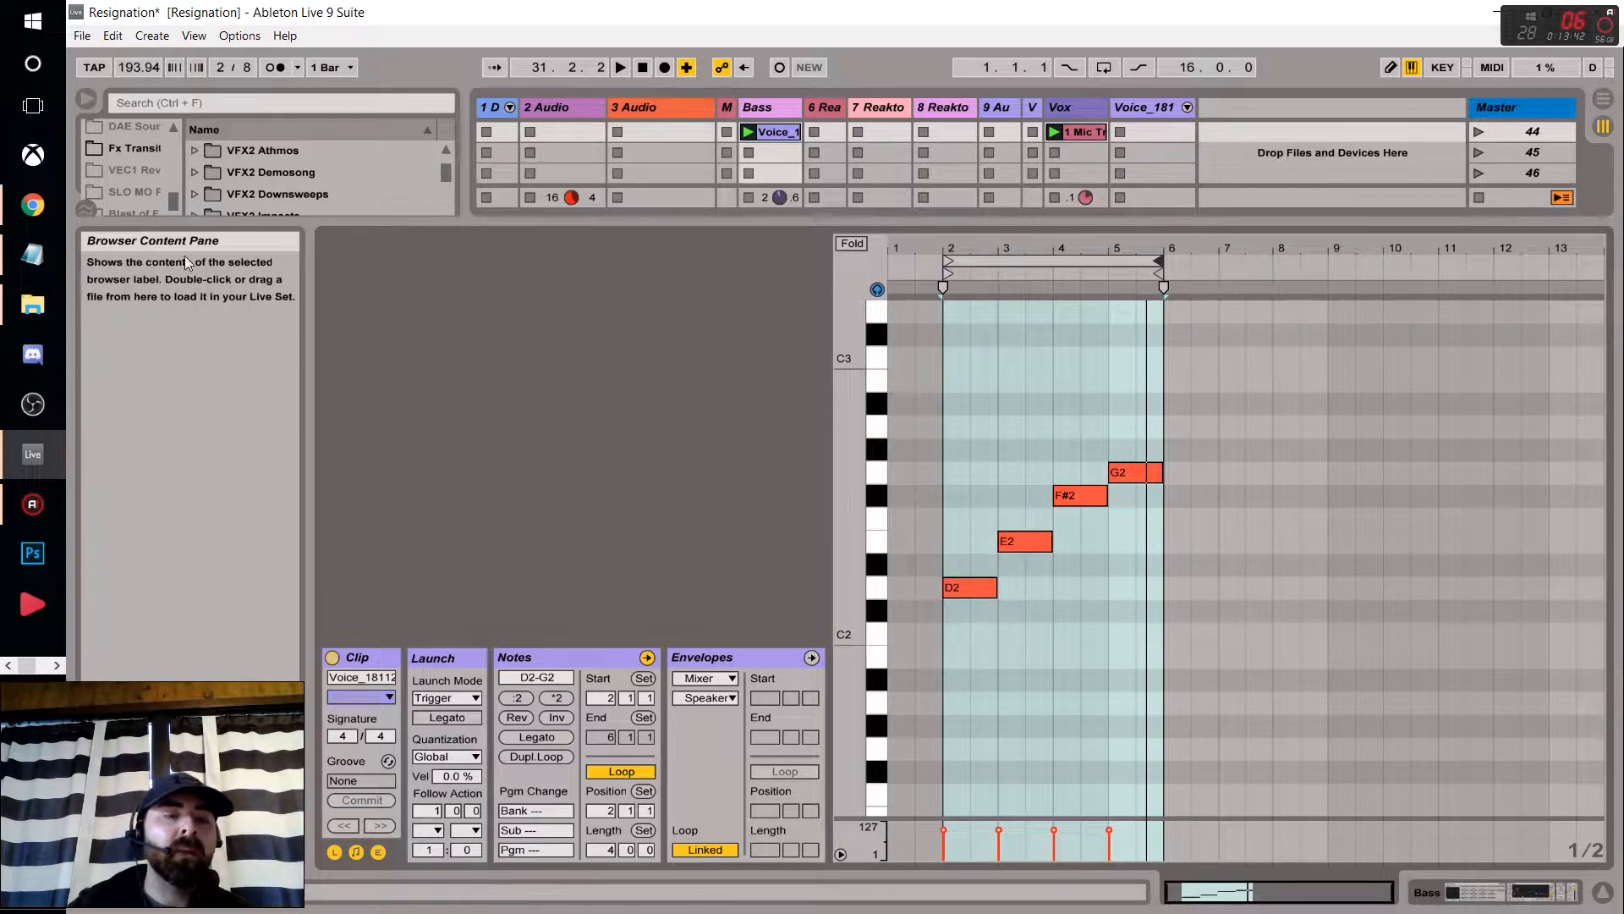
# Switch to Chrome and highlight the Ionian heading and the word "major" in its description.
pyautogui.click(32, 205)
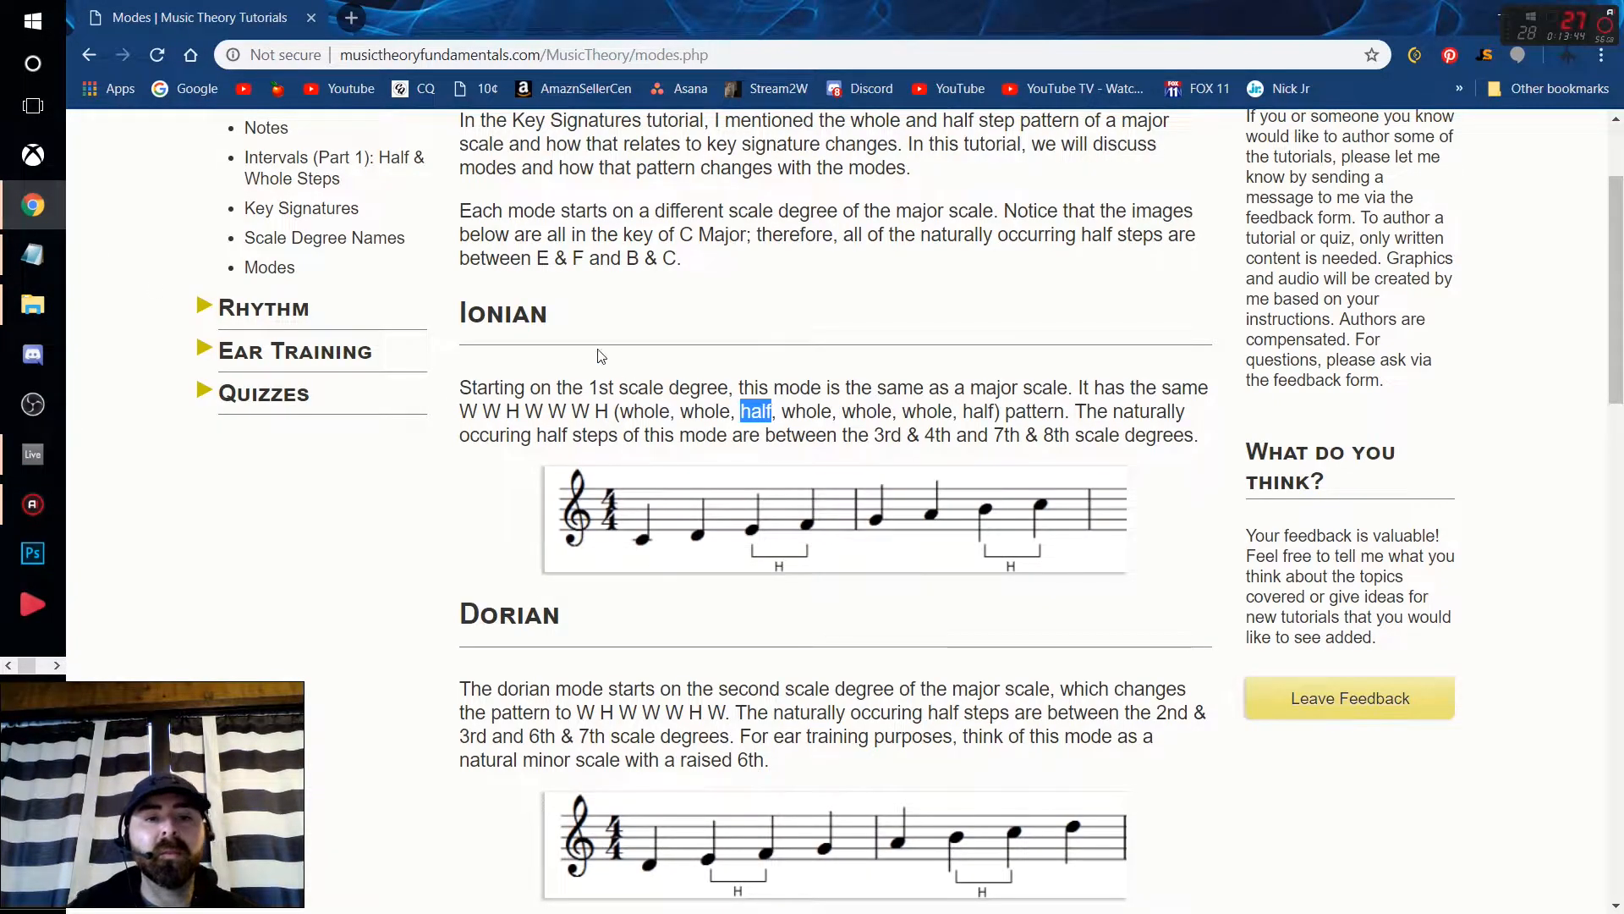
pyautogui.moveTo(550, 315); pyautogui.dragTo(465, 315)
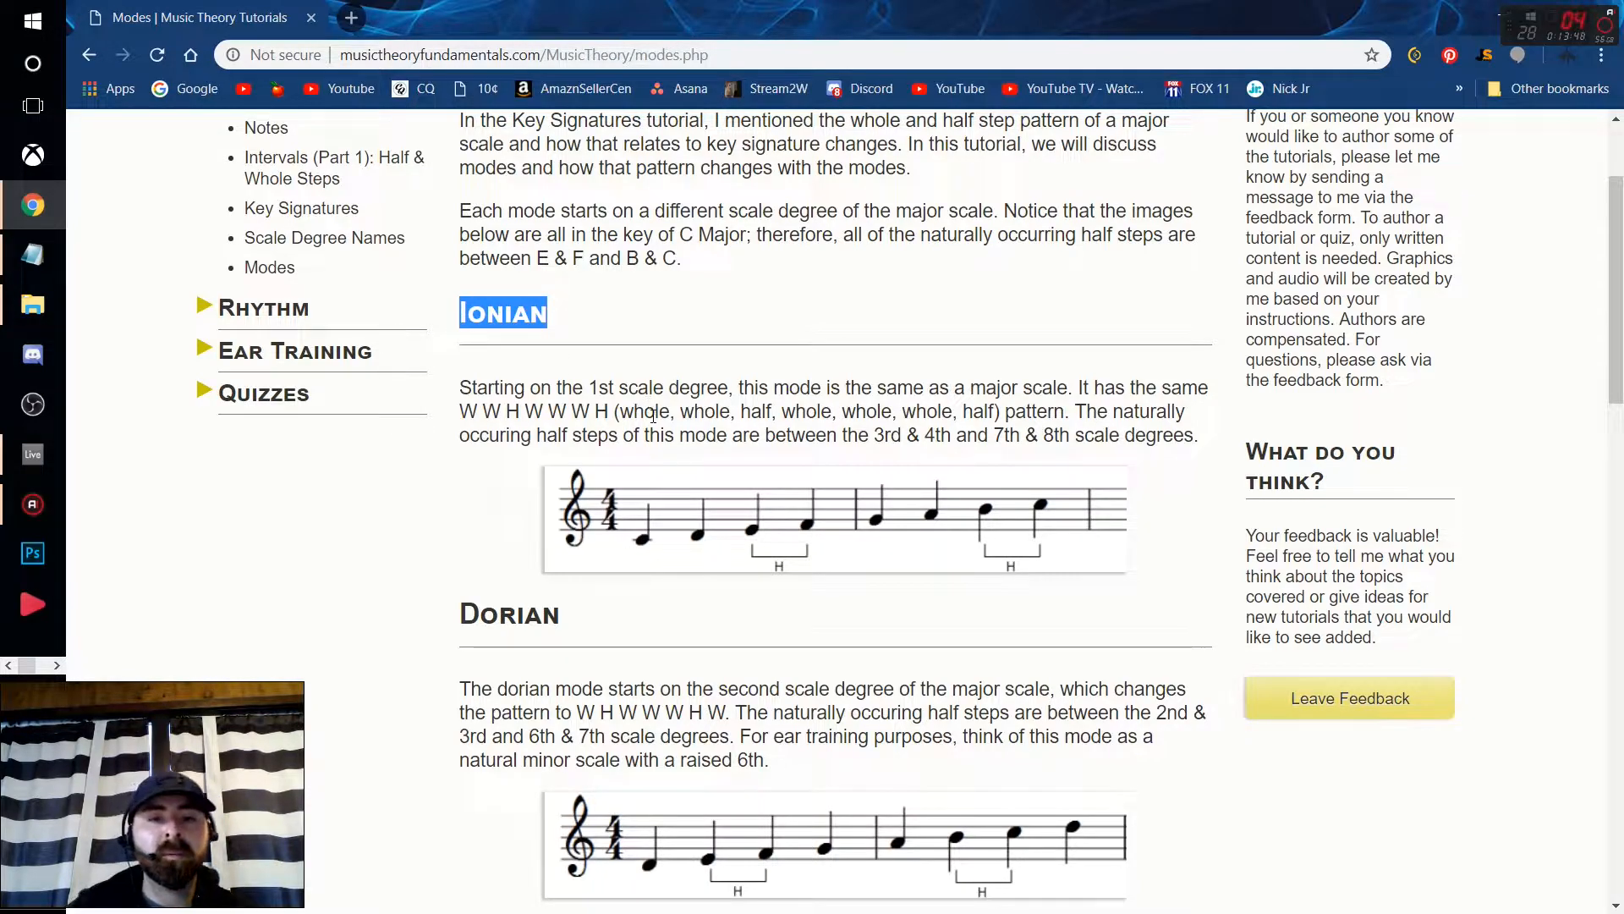
pyautogui.doubleClick(1015, 387)
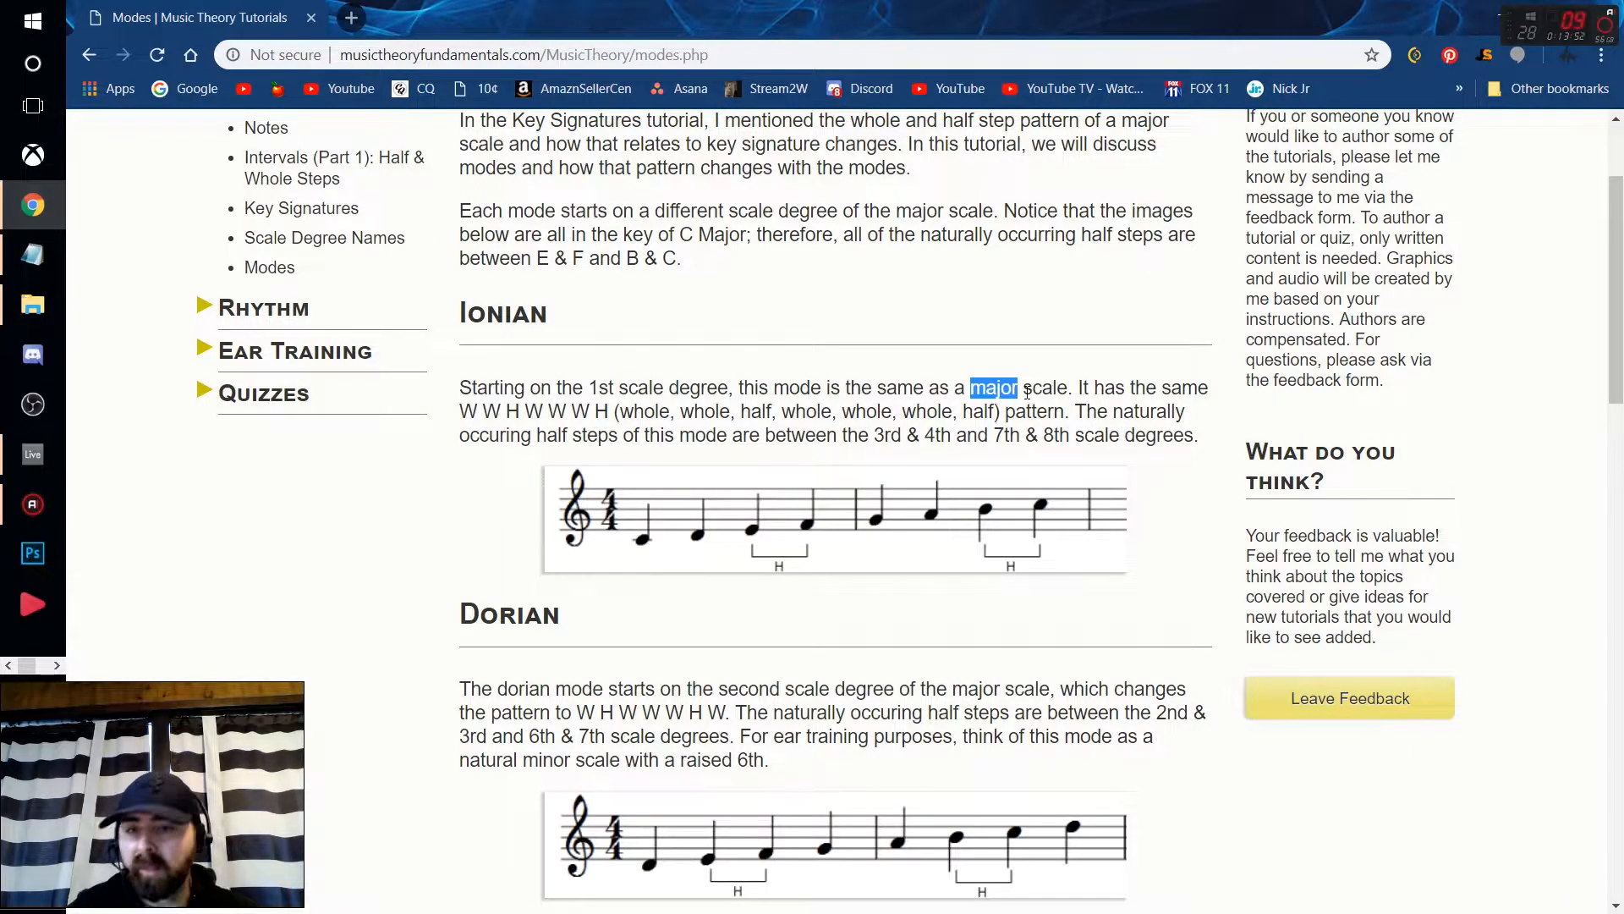
# Return to Ableton Live, audition the D2 key, and play the notes D2 to G2 with the vocals.
pyautogui.click(32, 454)
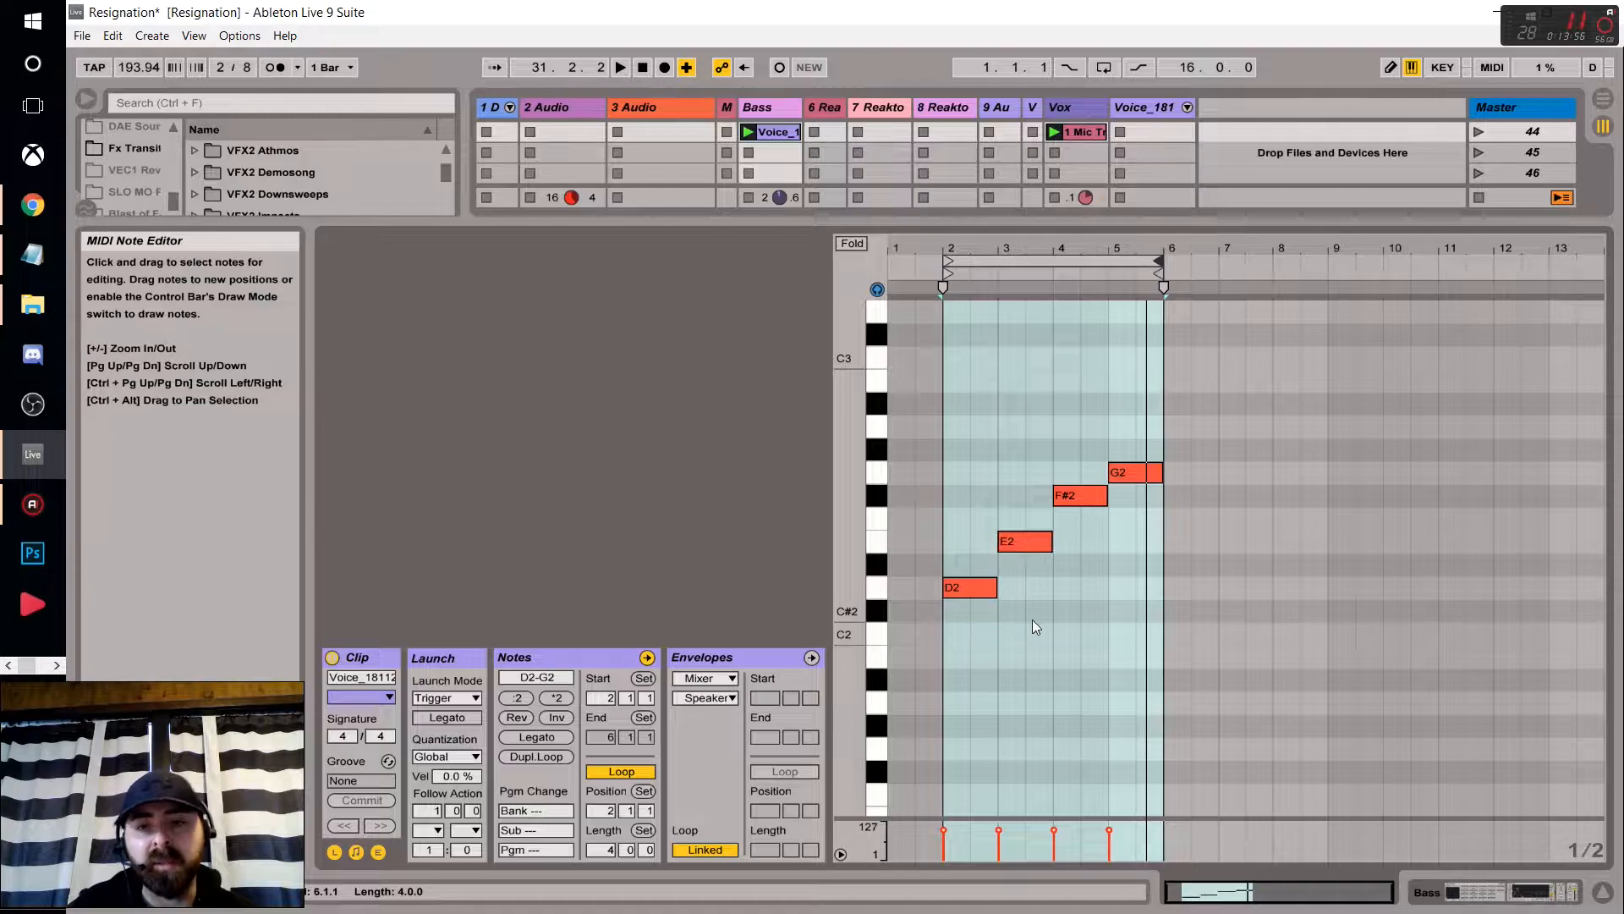
pyautogui.click(877, 592)
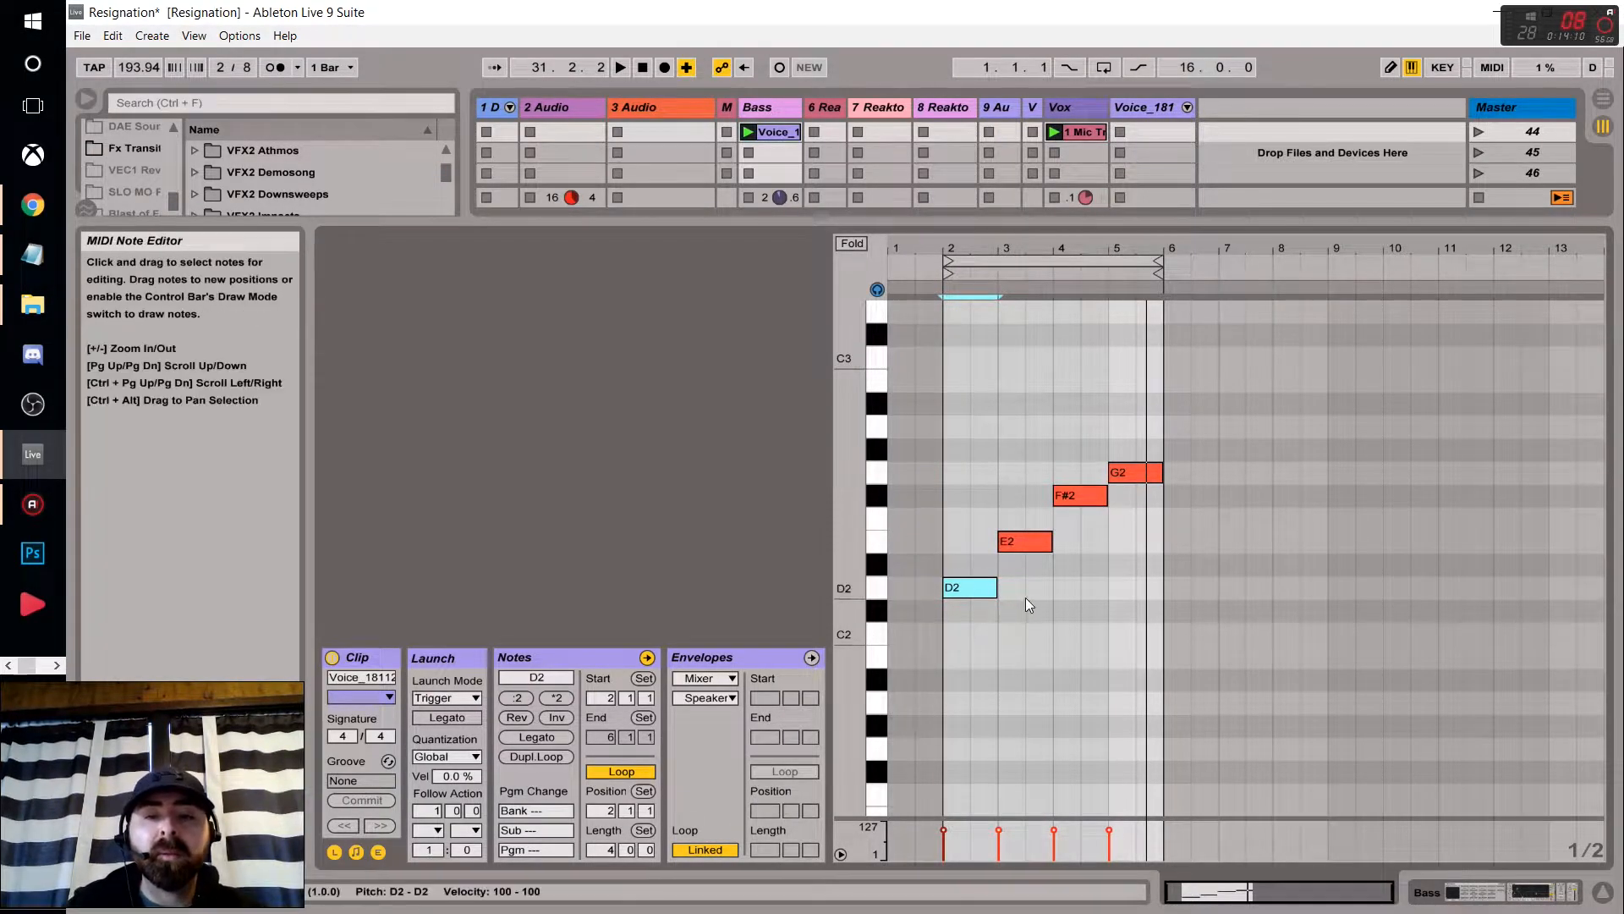
pyautogui.press('space')
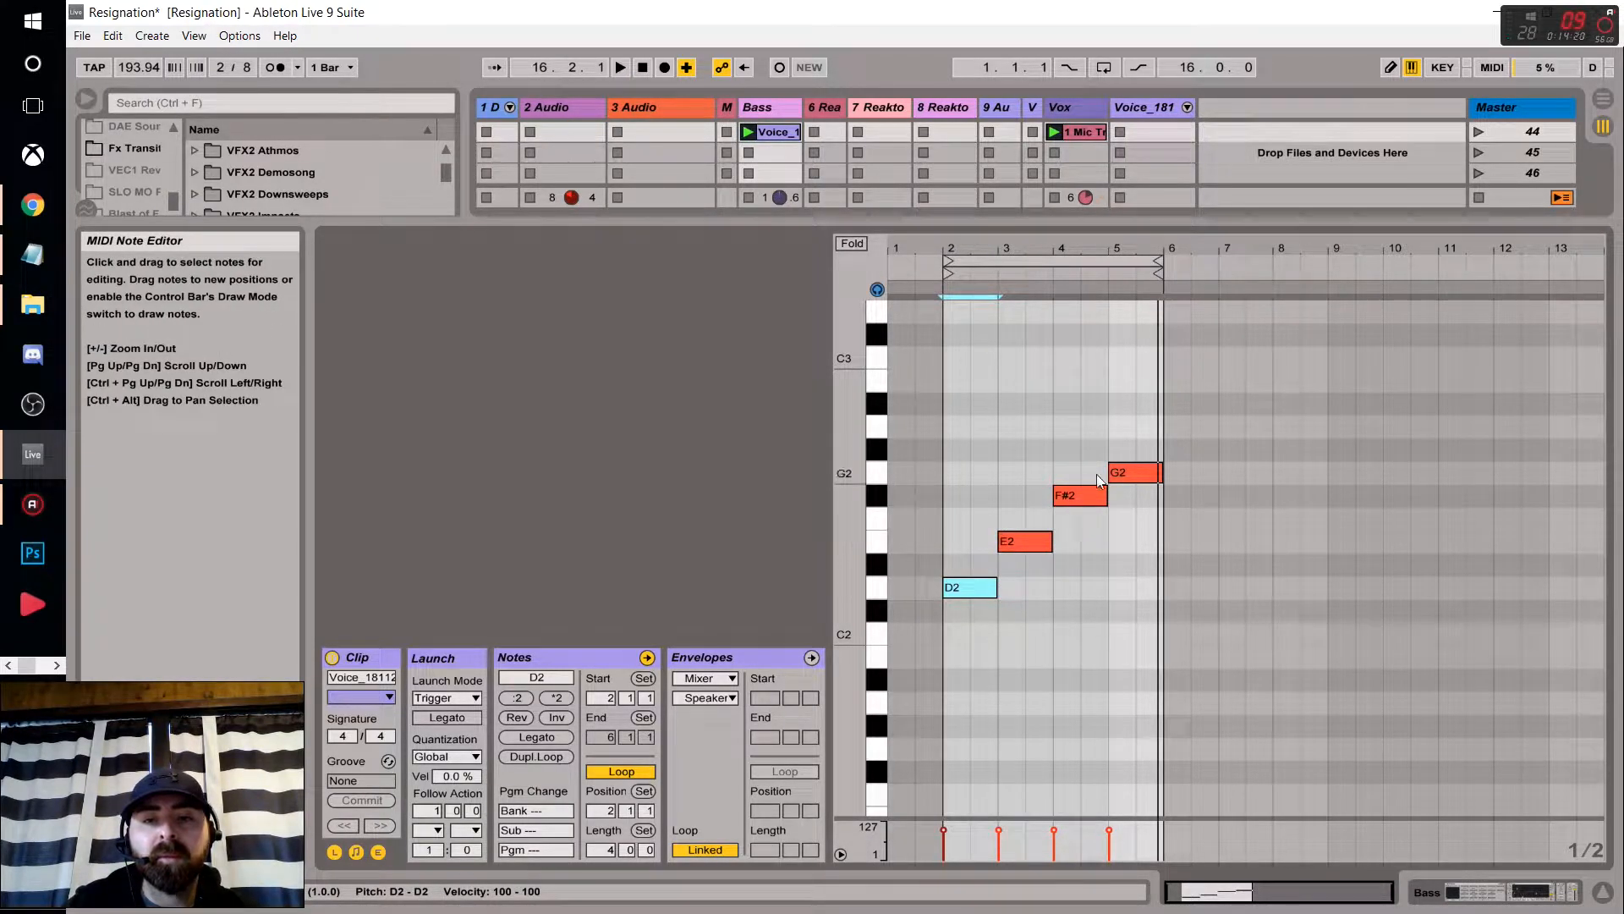
# Check the fourth step, after the half step, of the Ionian pattern in Chrome, and return to Ableton Live.
pyautogui.click(32, 205)
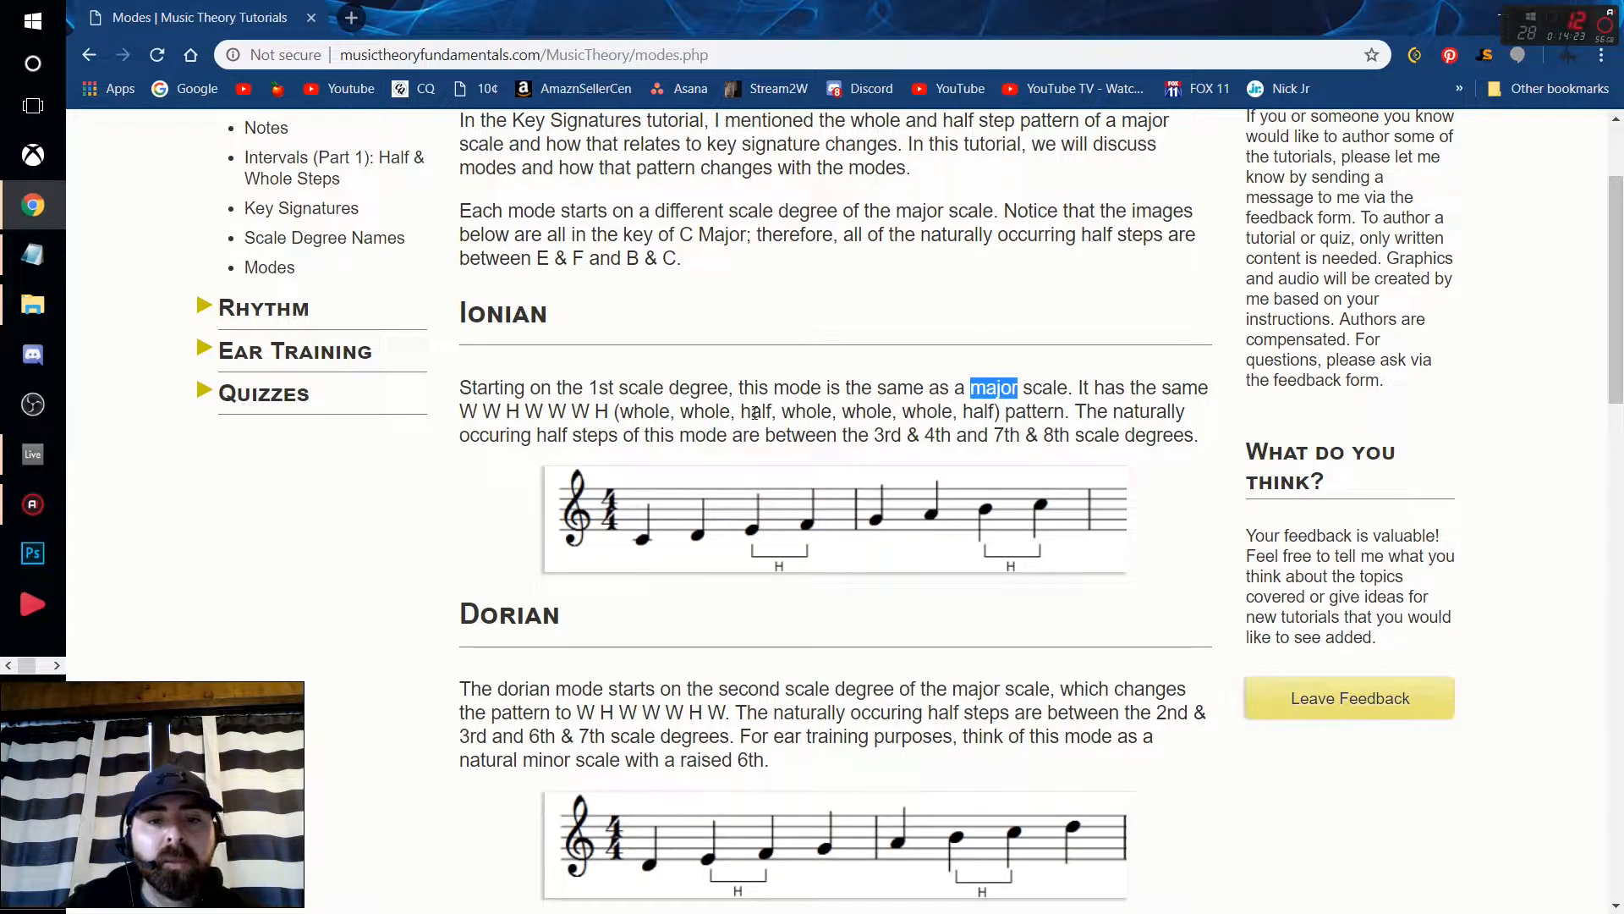
pyautogui.click(807, 411)
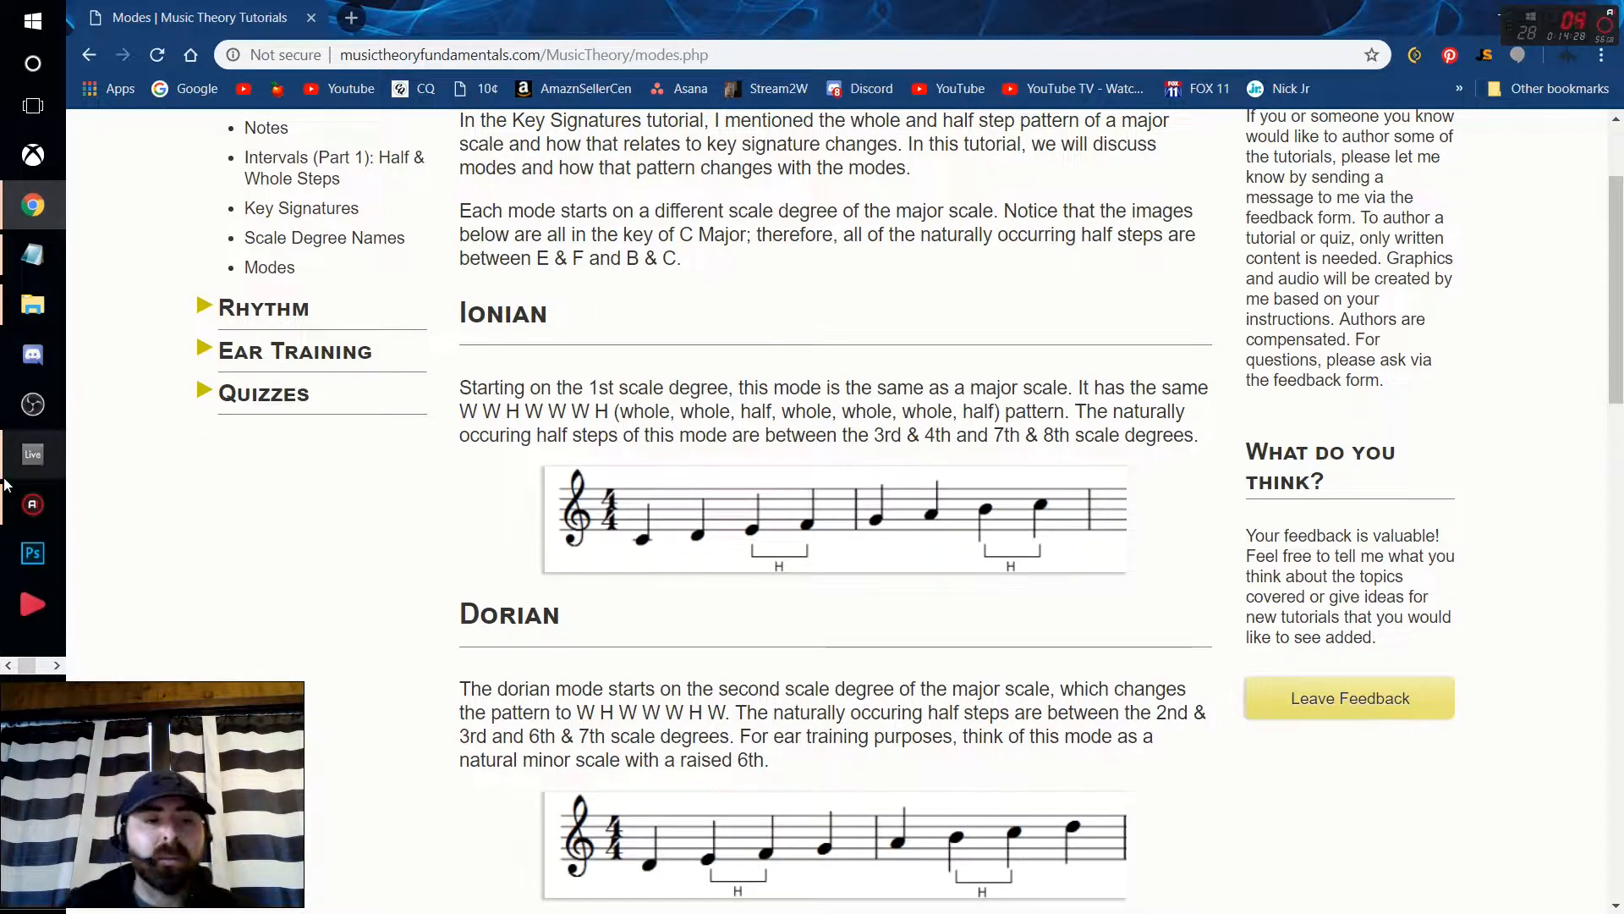
pyautogui.click(32, 454)
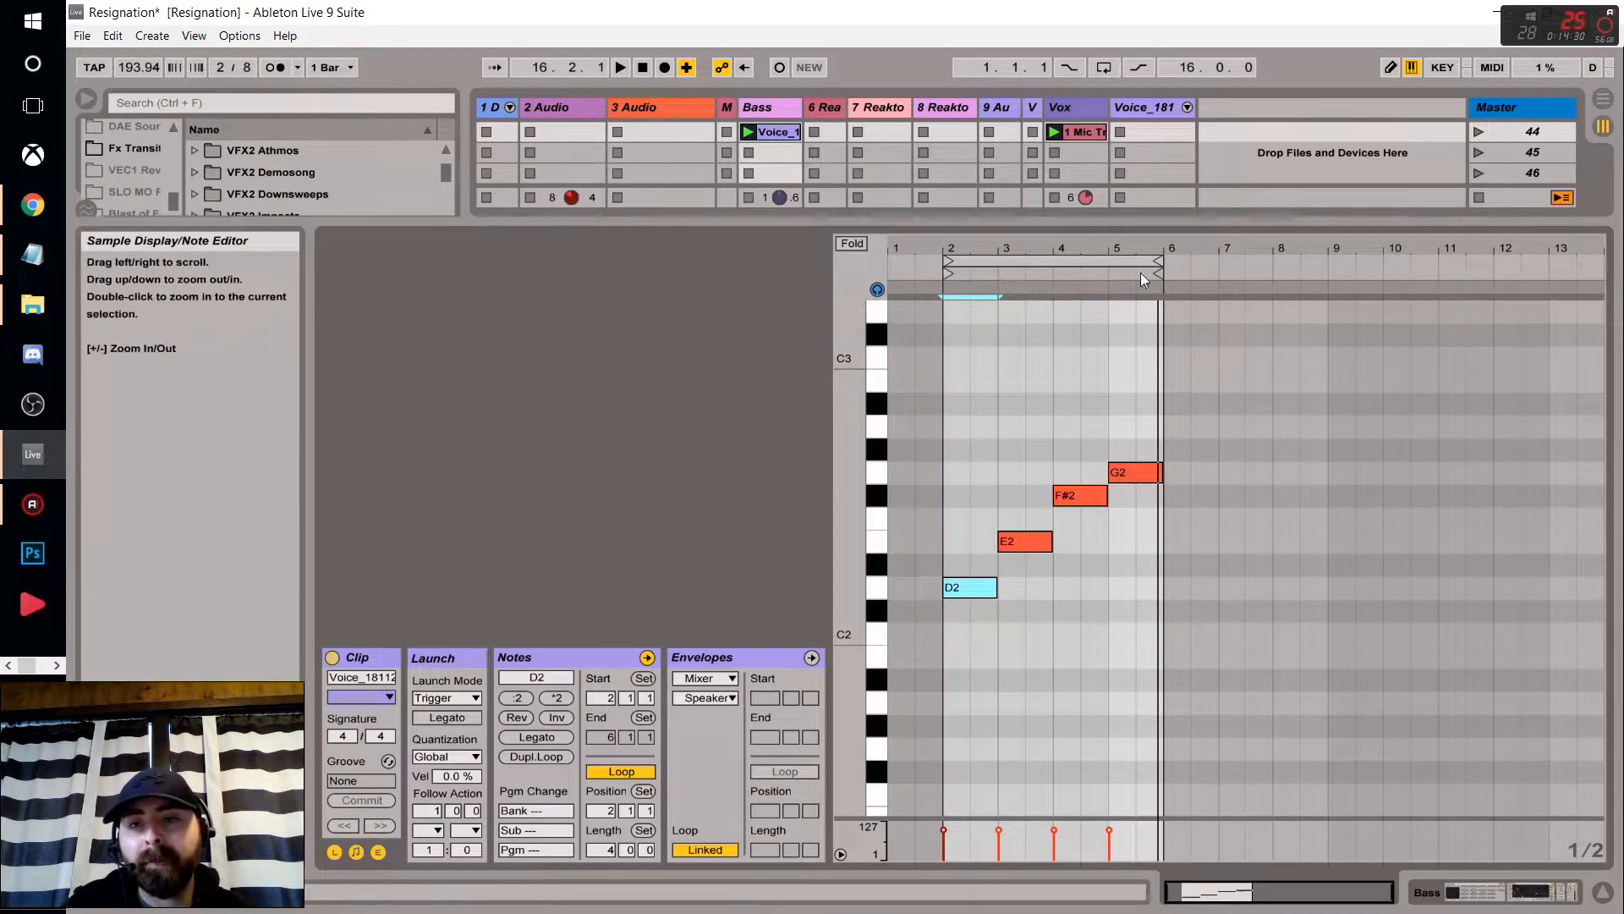
# Extend the clip's loop to end at bar 9 and add a one-bar A2 note at bar 6.
pyautogui.moveTo(1158, 269); pyautogui.dragTo(1329, 279)
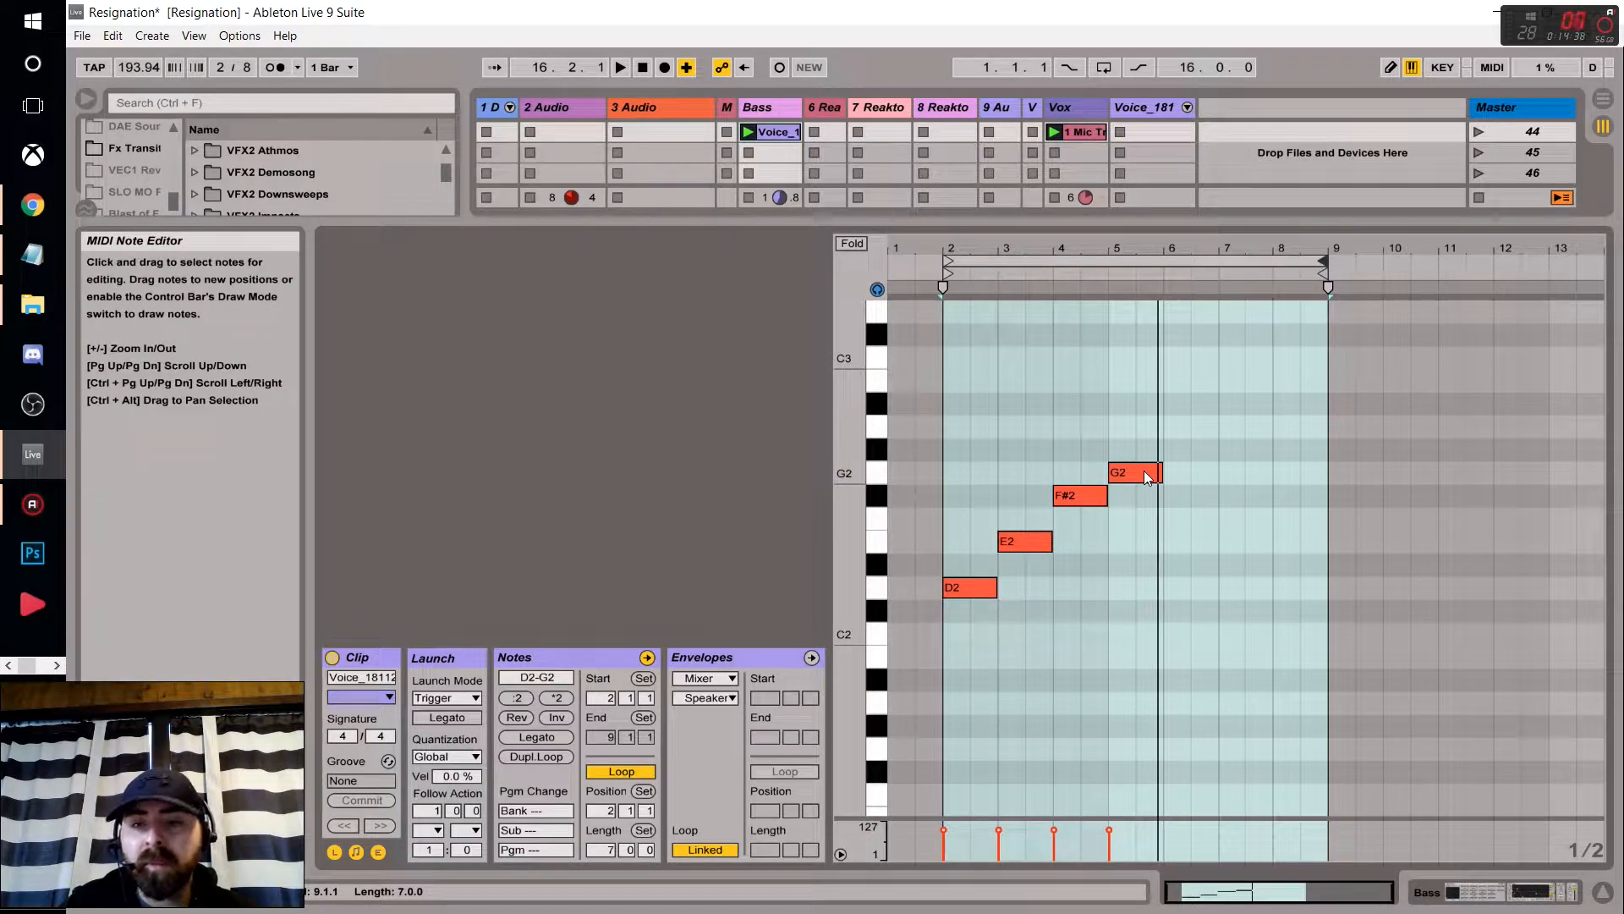
pyautogui.click(1179, 427)
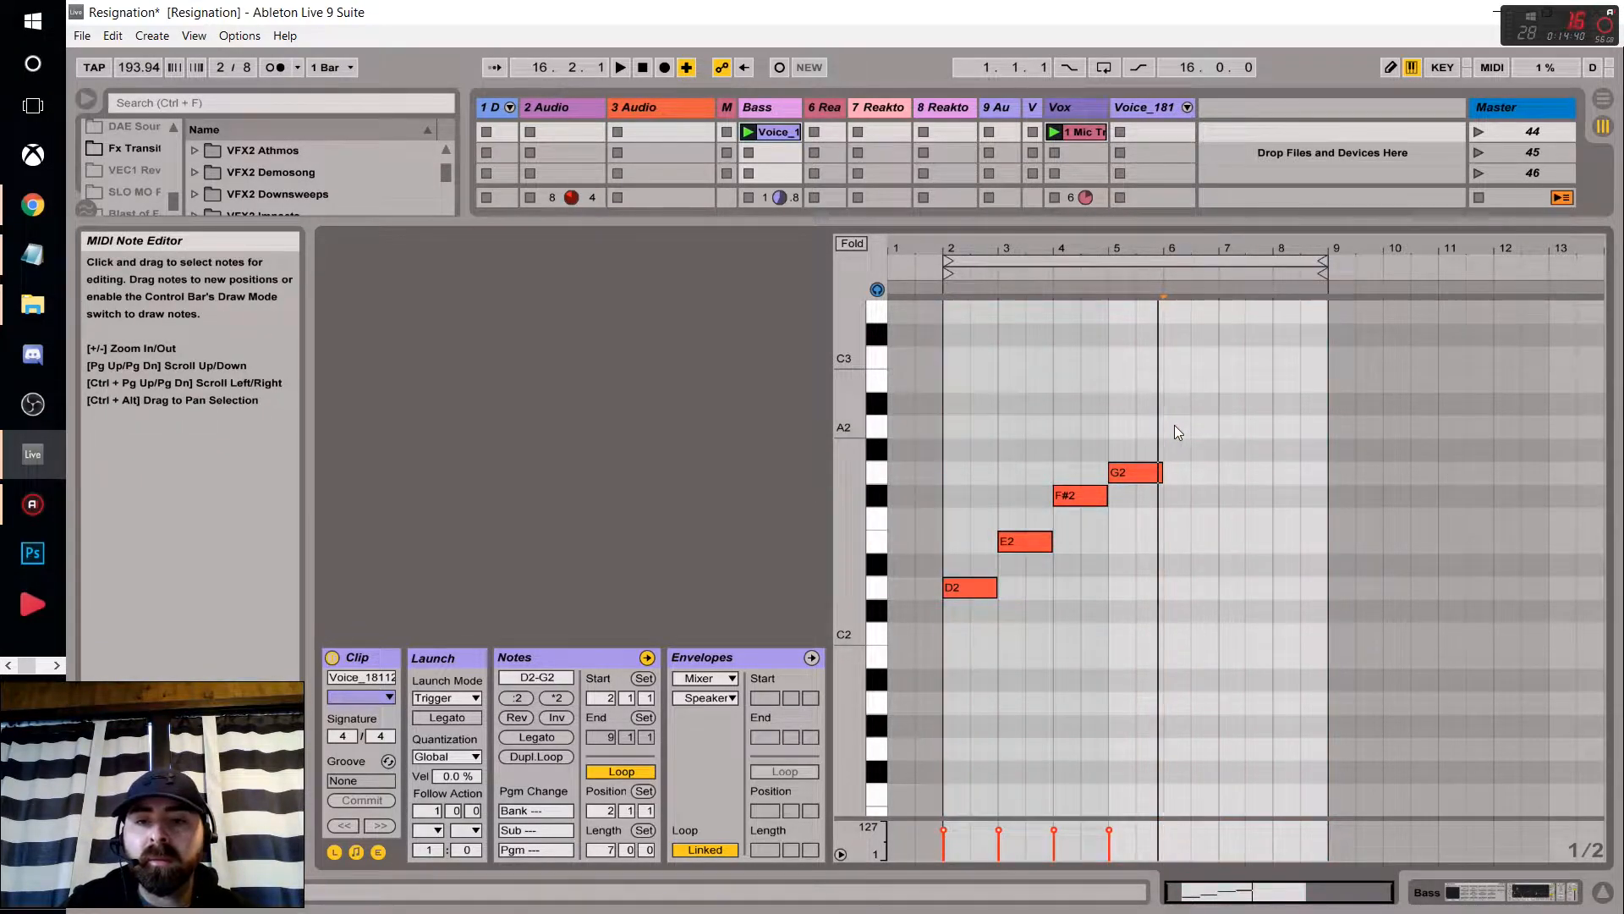
pyautogui.doubleClick(1174, 425)
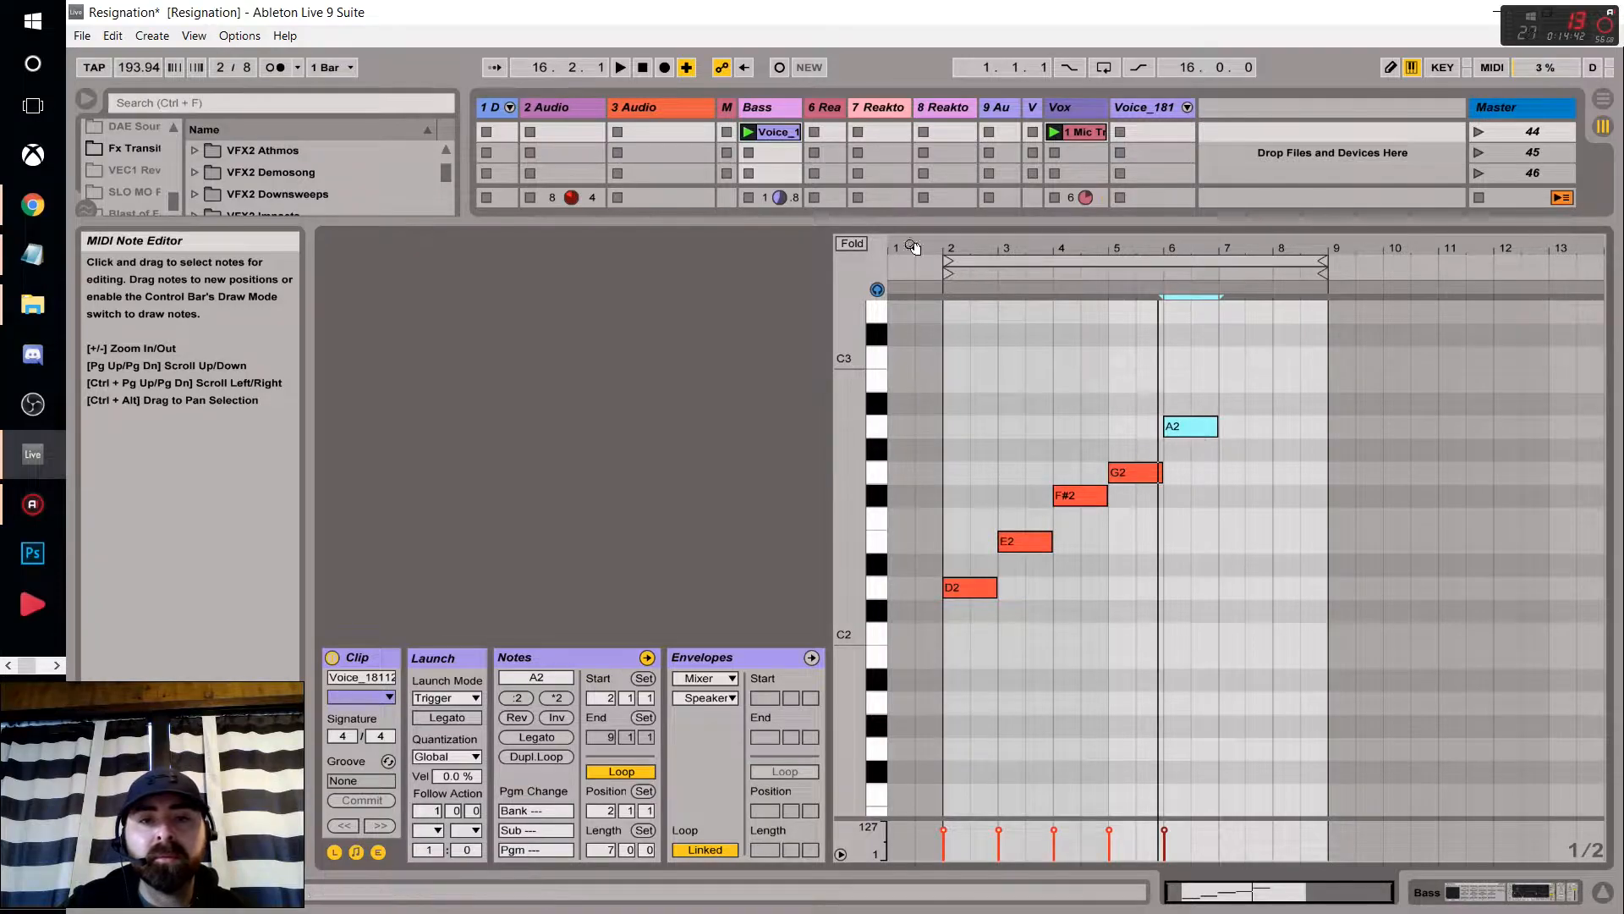
# Reveal the mixer, lower the Bass track's volume, and enlarge the note editor again.
pyautogui.moveTo(786, 220); pyautogui.dragTo(788, 448)
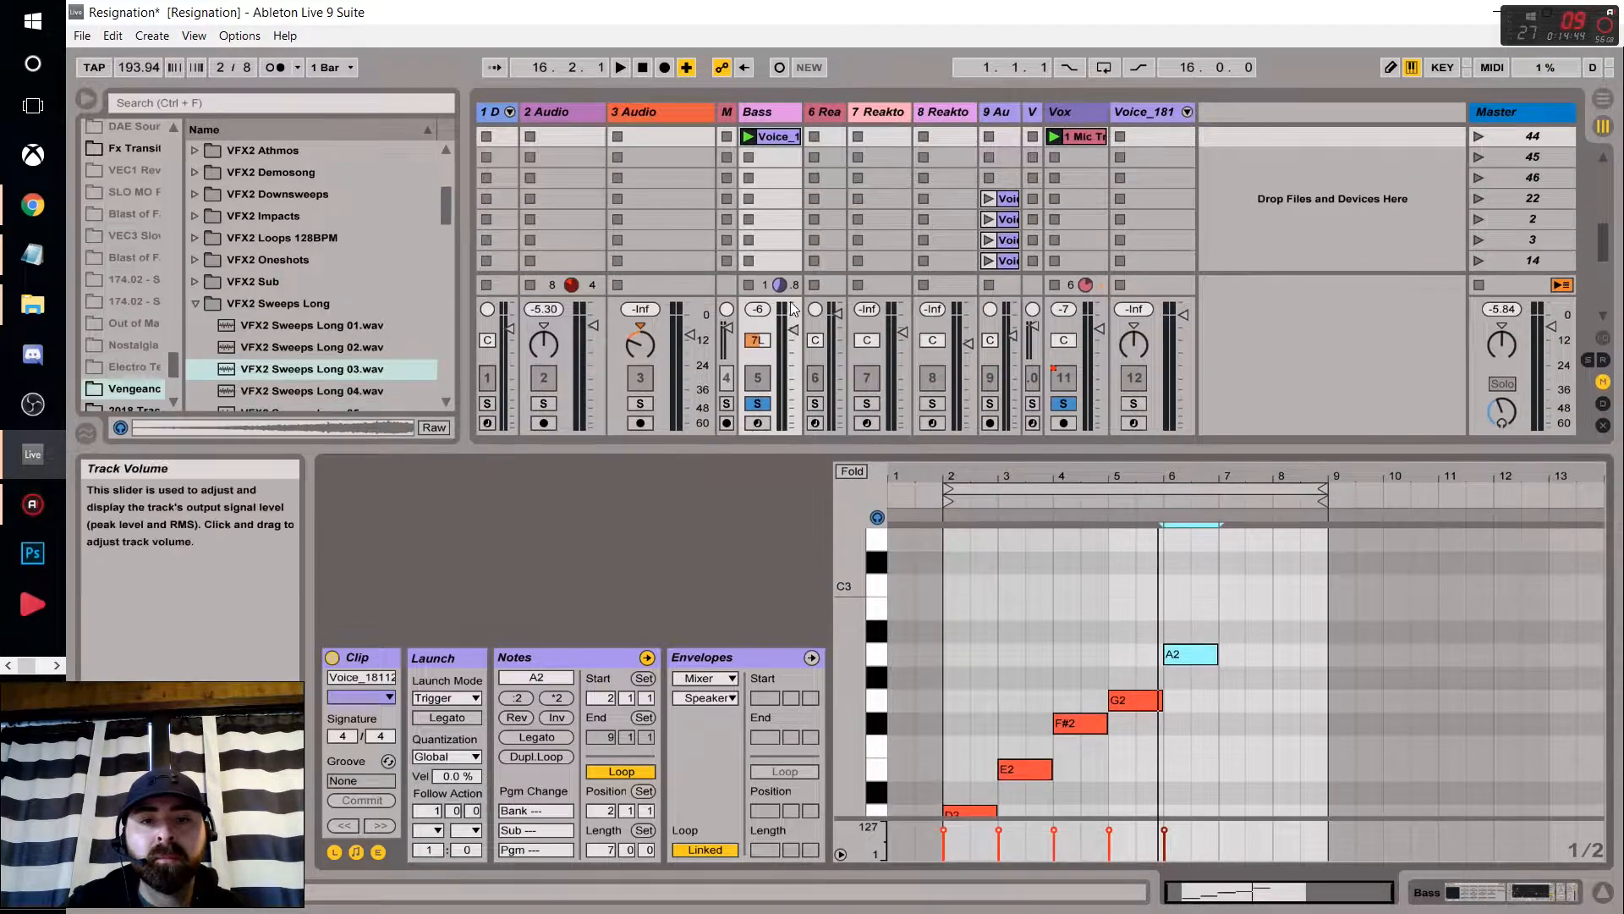
pyautogui.click(793, 309)
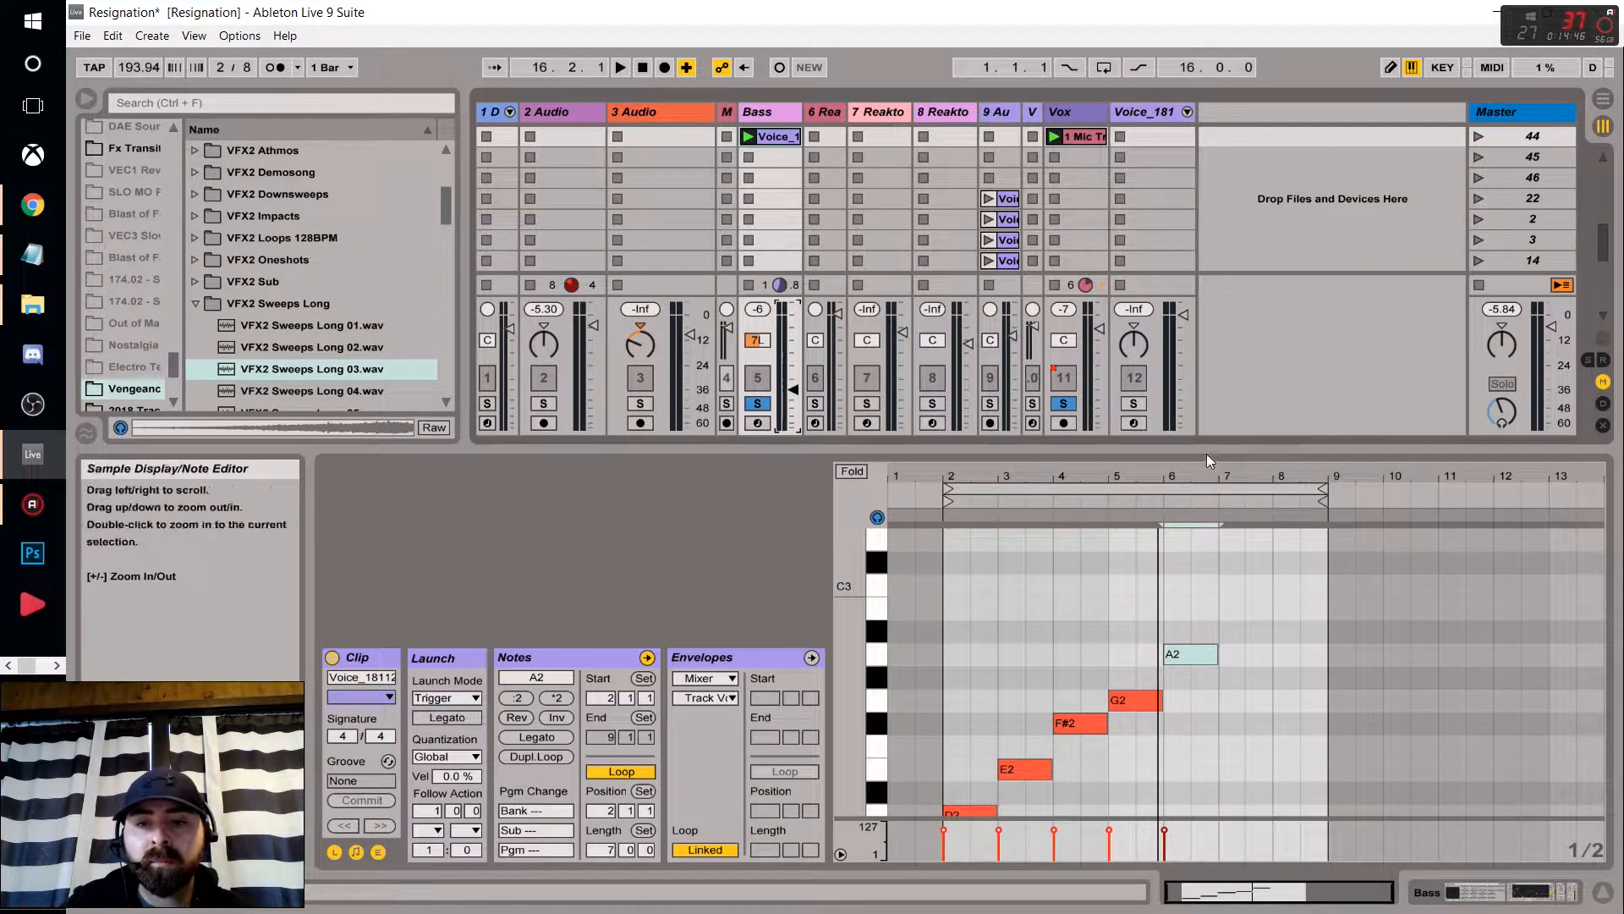
pyautogui.moveTo(1207, 448); pyautogui.dragTo(1208, 245)
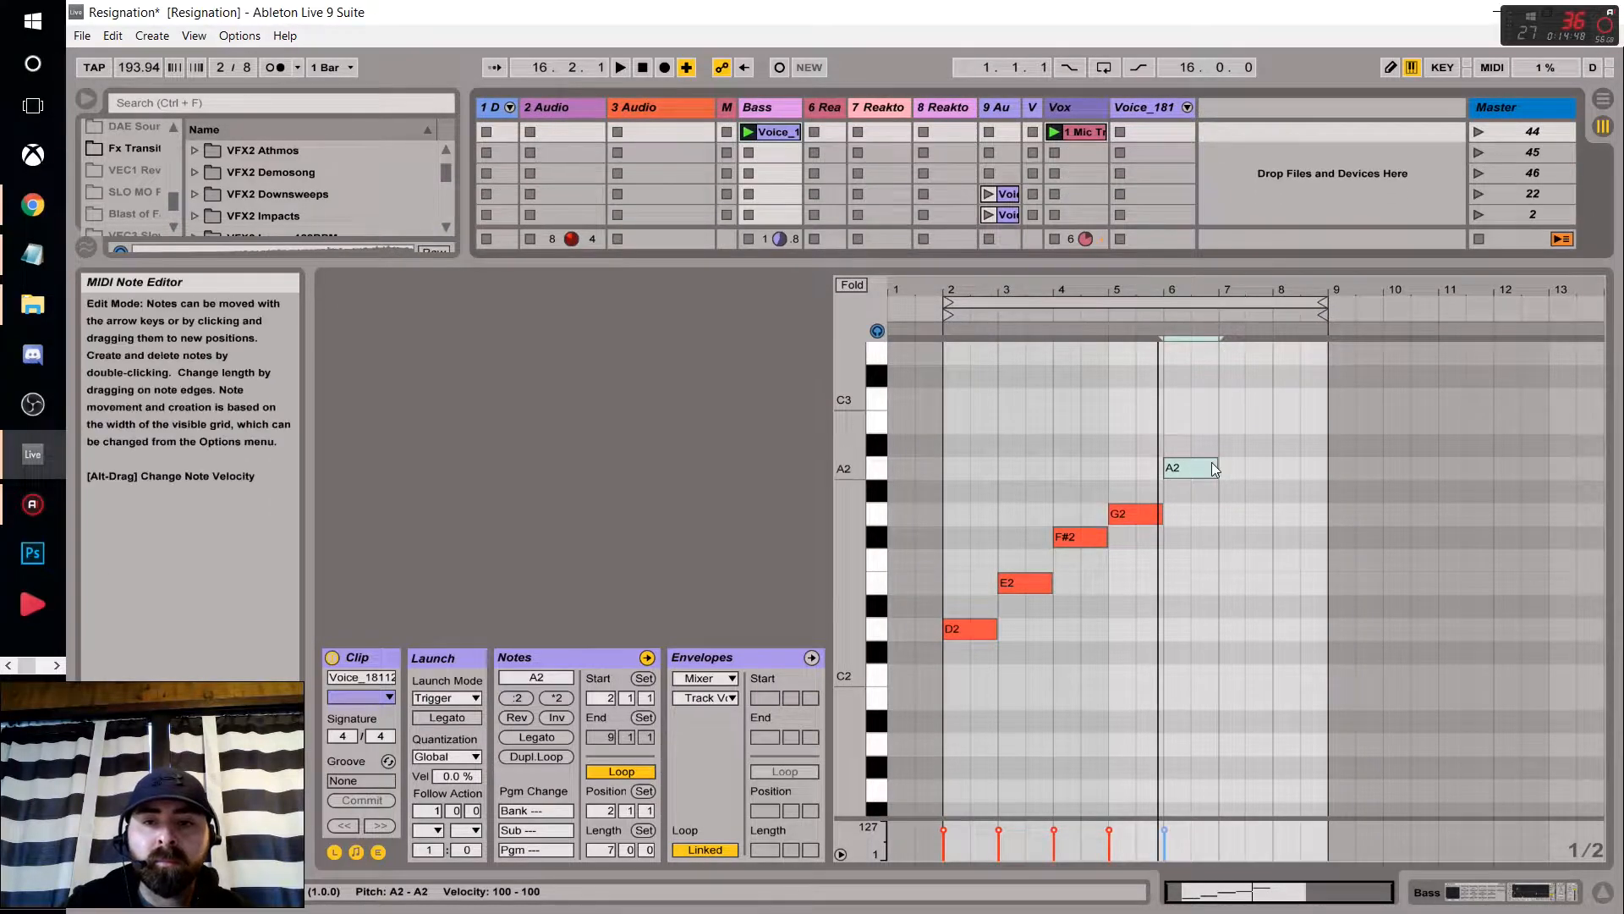
# Add one-bar B2, C#3 and D3 notes at bars 7, 8 and 9, and extend the clip's loop to end at bar 10.
pyautogui.doubleClick(1228, 421)
pyautogui.moveTo(1242, 422); pyautogui.dragTo(1273, 423)
pyautogui.doubleClick(1281, 374)
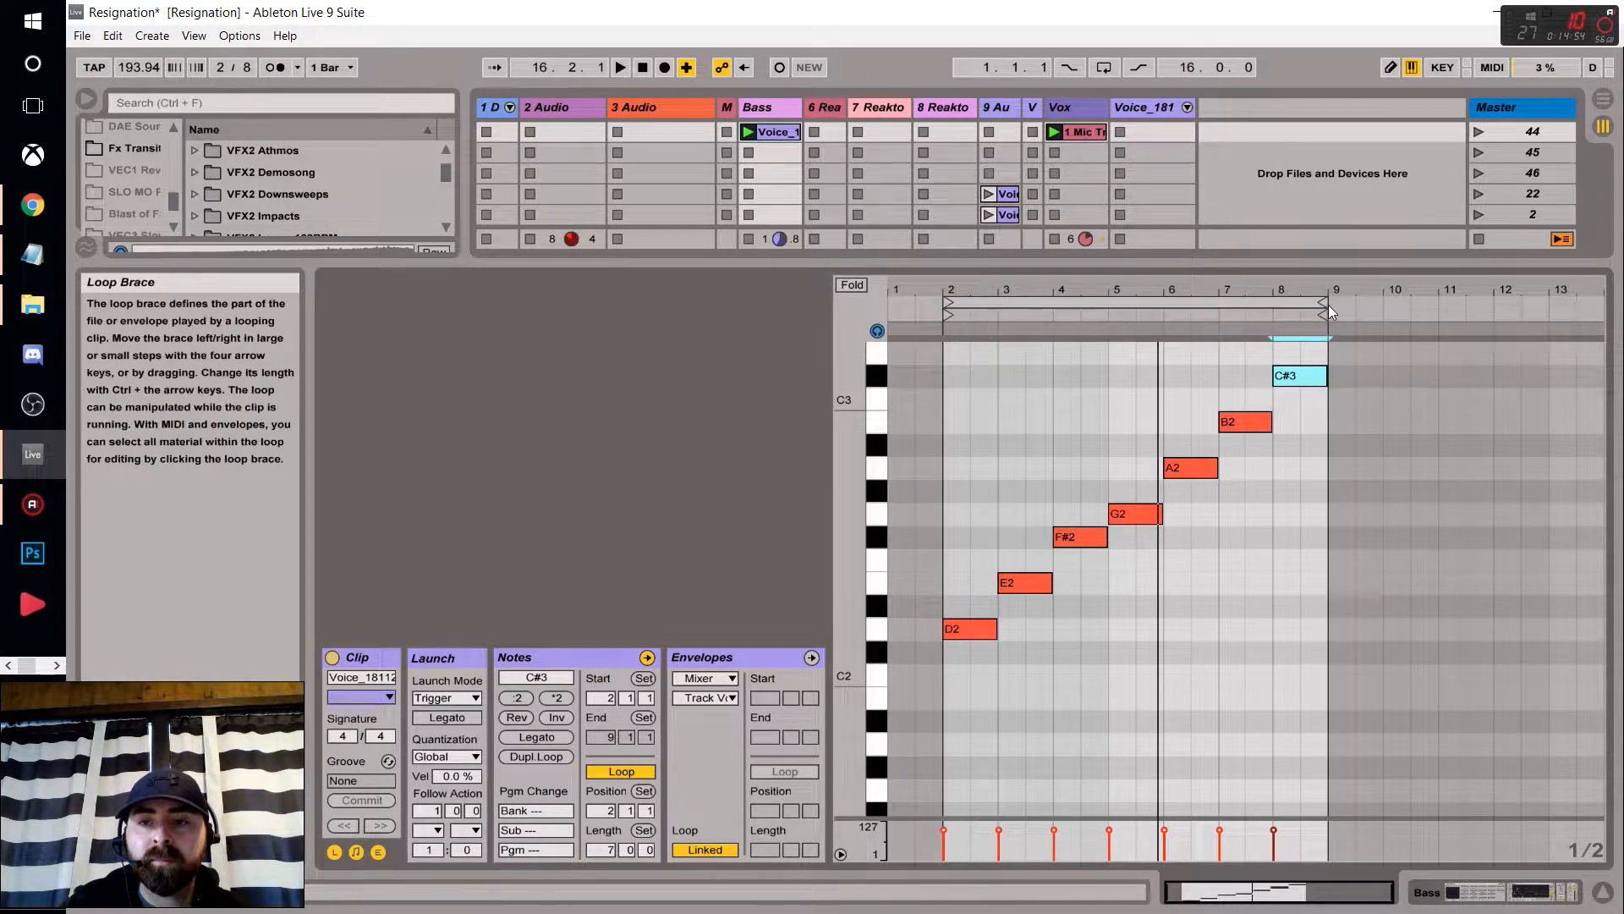
pyautogui.moveTo(1328, 303); pyautogui.dragTo(1382, 303)
pyautogui.scroll(1, 1353, 398)
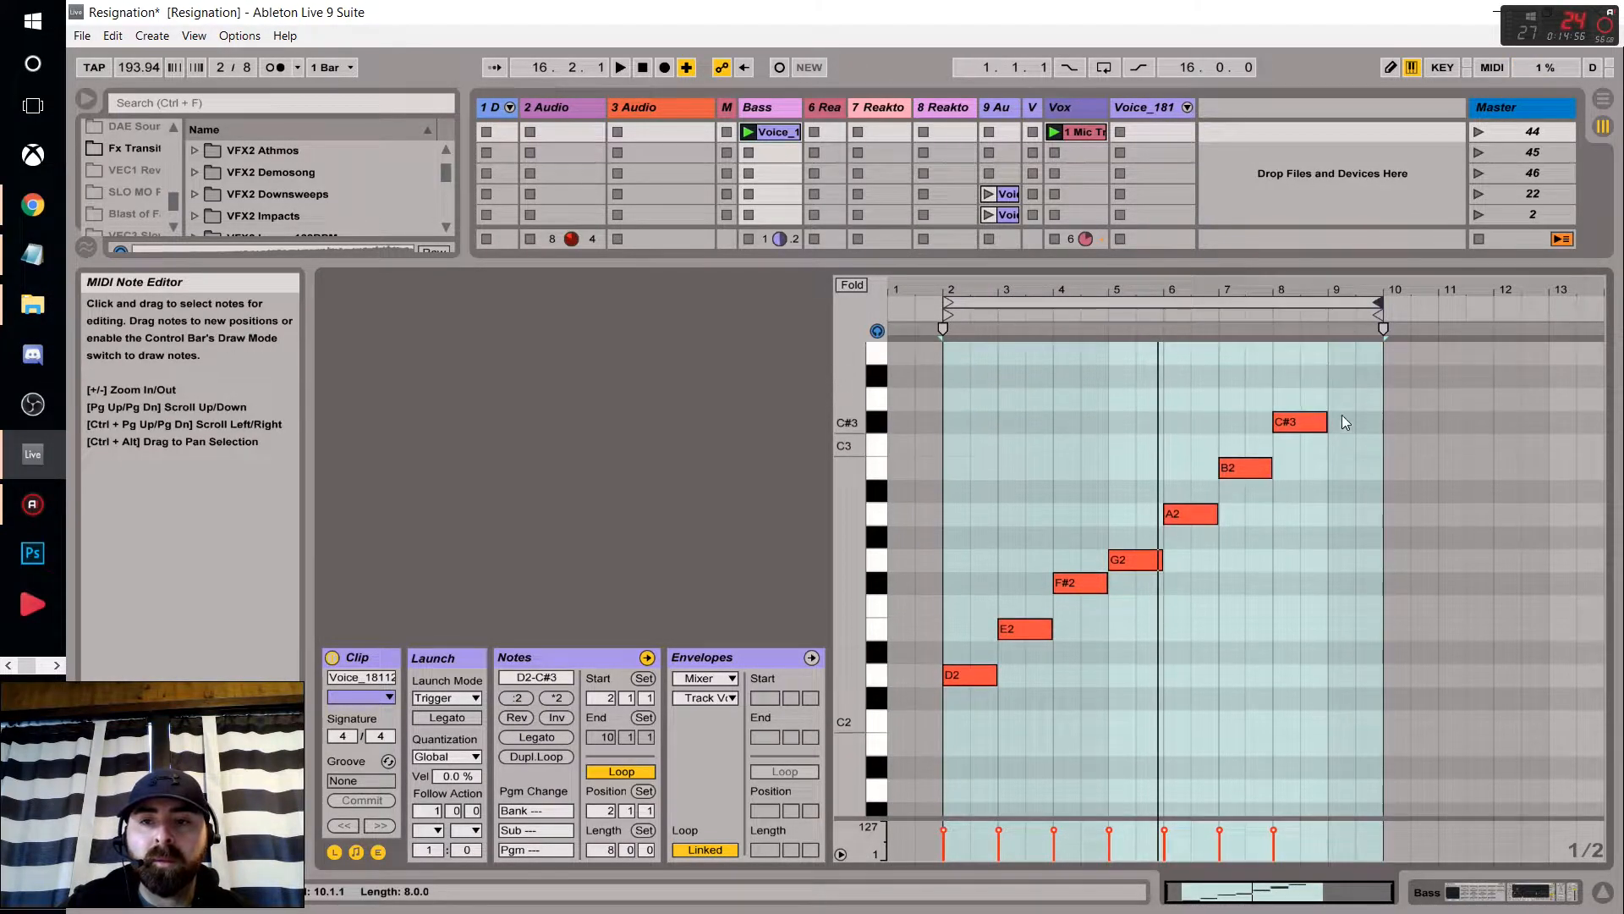
pyautogui.doubleClick(1335, 400)
pyautogui.moveTo(1351, 401); pyautogui.dragTo(1379, 399)
# Play the full scale against the vocals and raise the Bass track's volume in the mixer.
pyautogui.press('space')
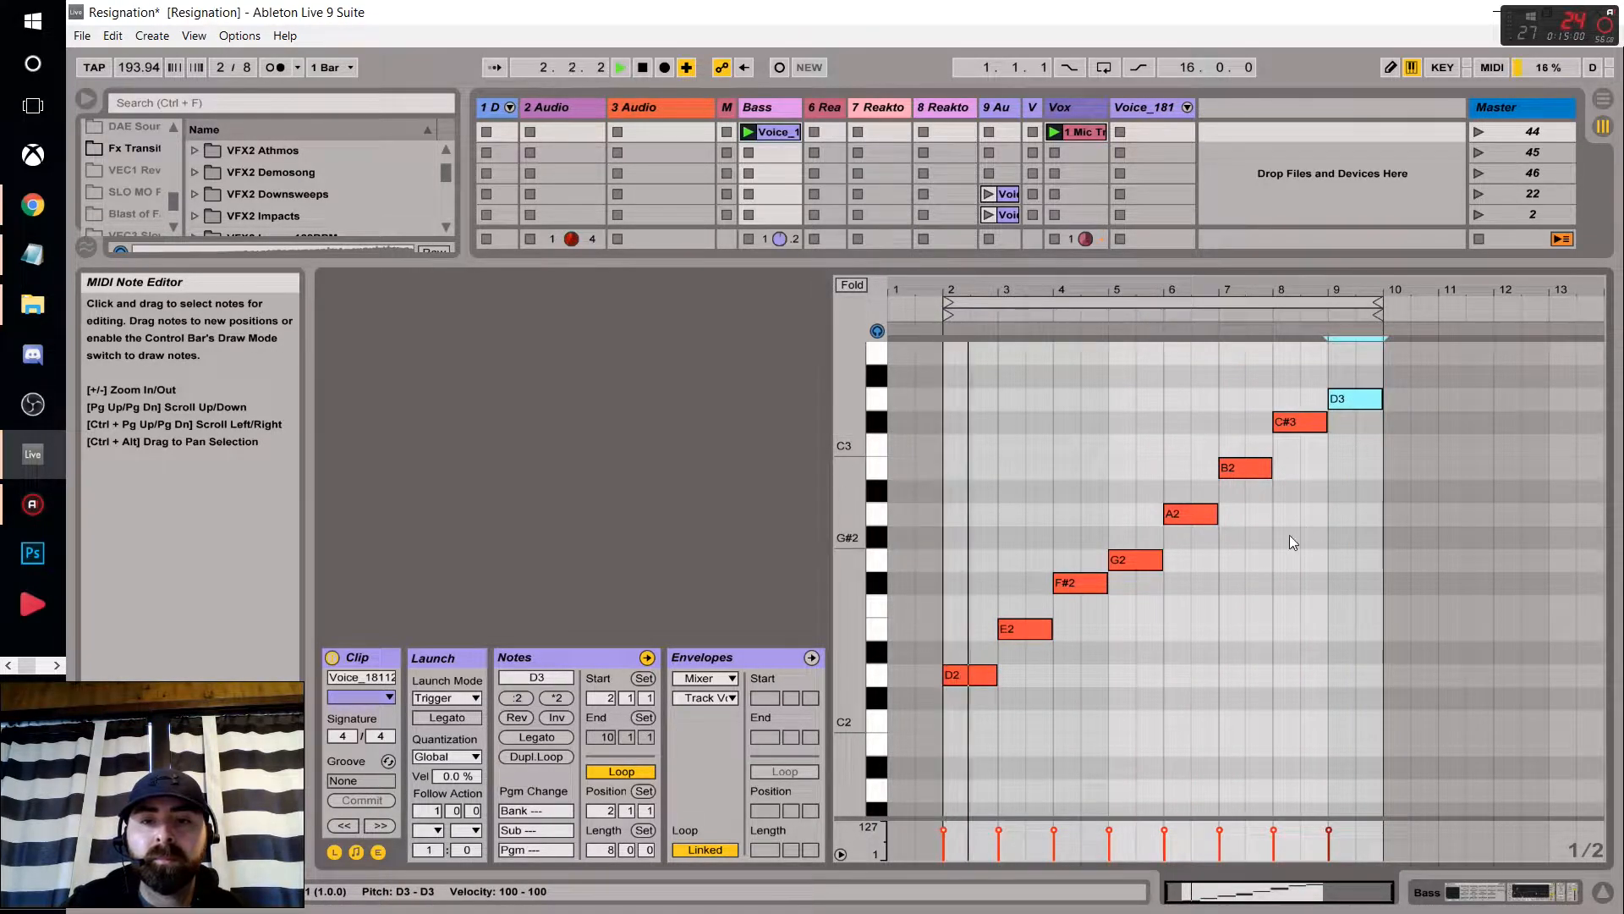
pyautogui.moveTo(1076, 263); pyautogui.dragTo(1077, 487)
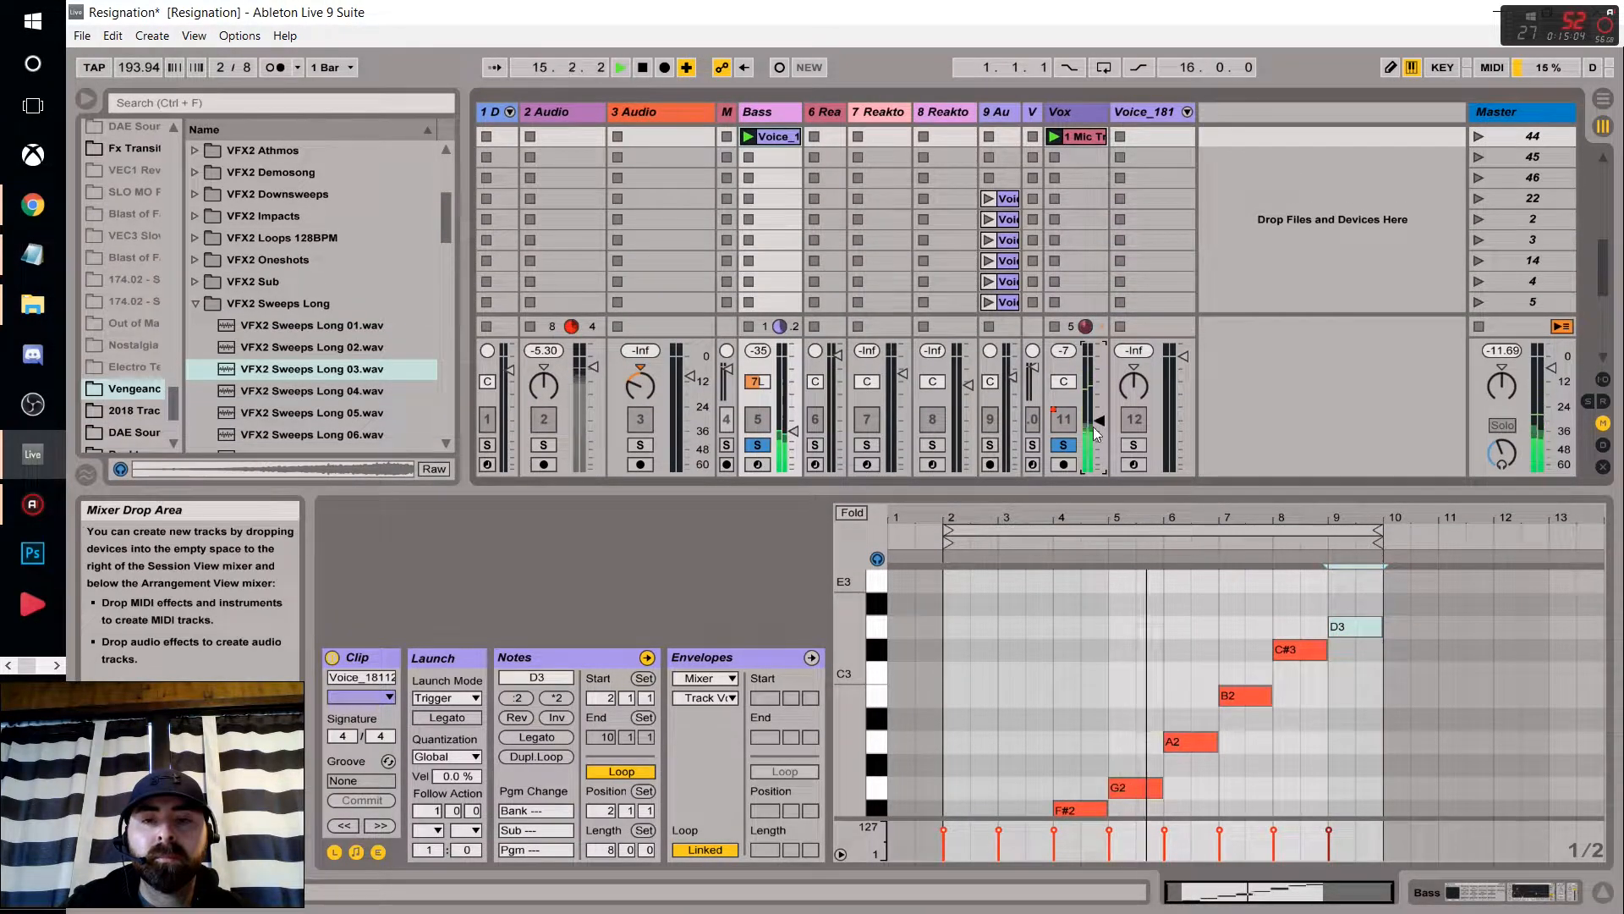
pyautogui.moveTo(794, 432); pyautogui.dragTo(793, 385)
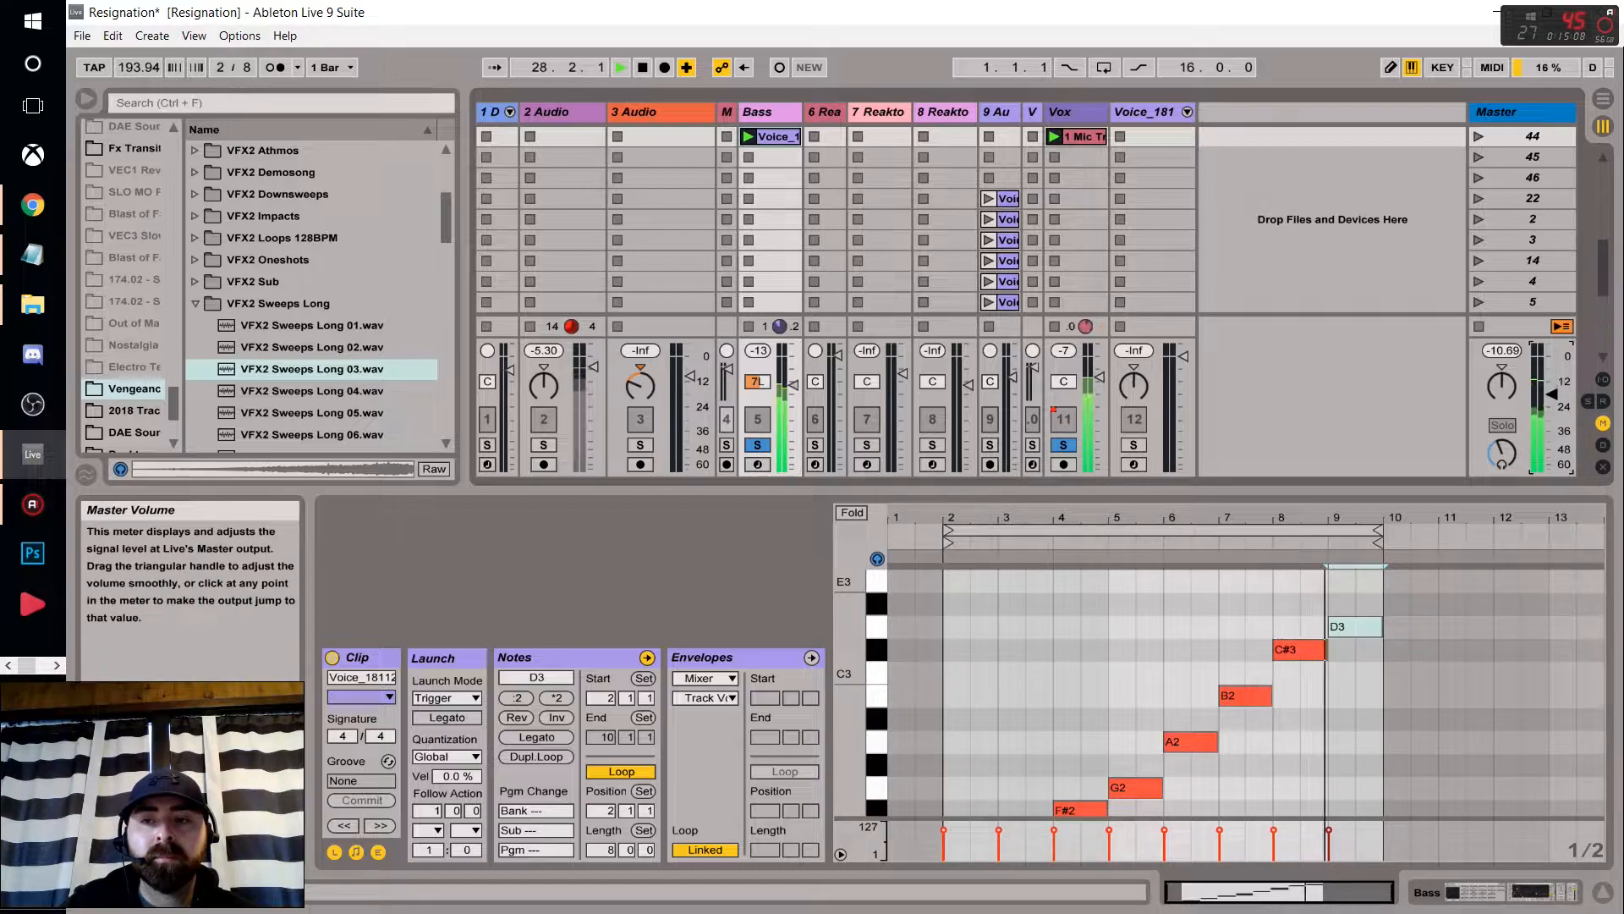
pyautogui.moveTo(1343, 479); pyautogui.dragTo(1328, 304)
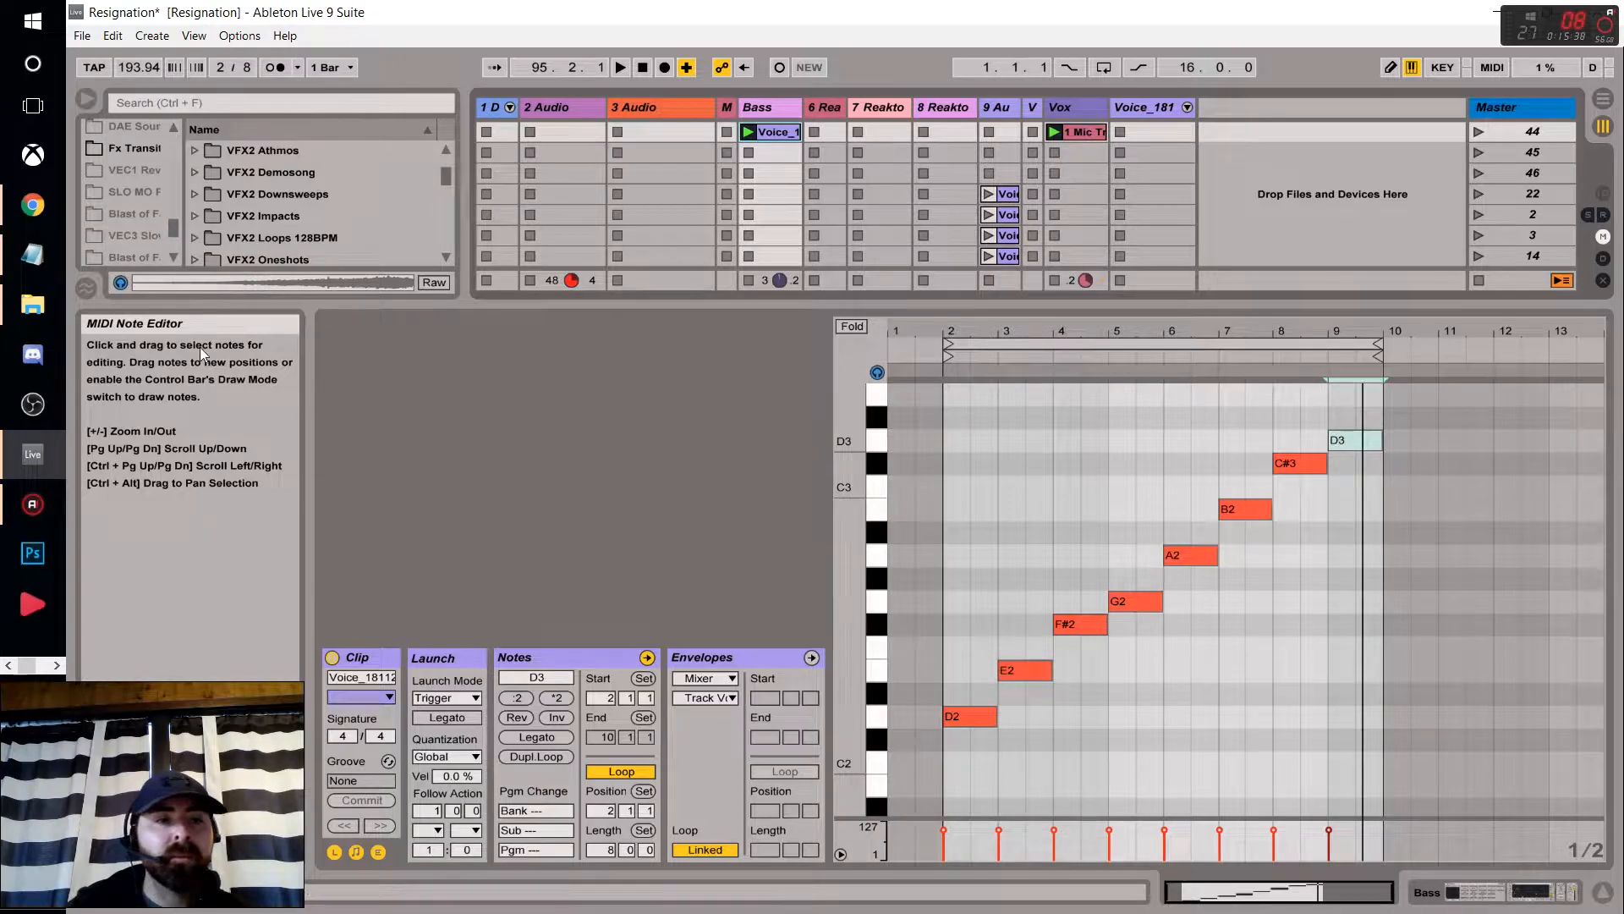
# Highlight the full Ionian whole- and half-step pattern in Chrome, and audition the D2 and D3 keys in Ableton Live.
pyautogui.click(32, 204)
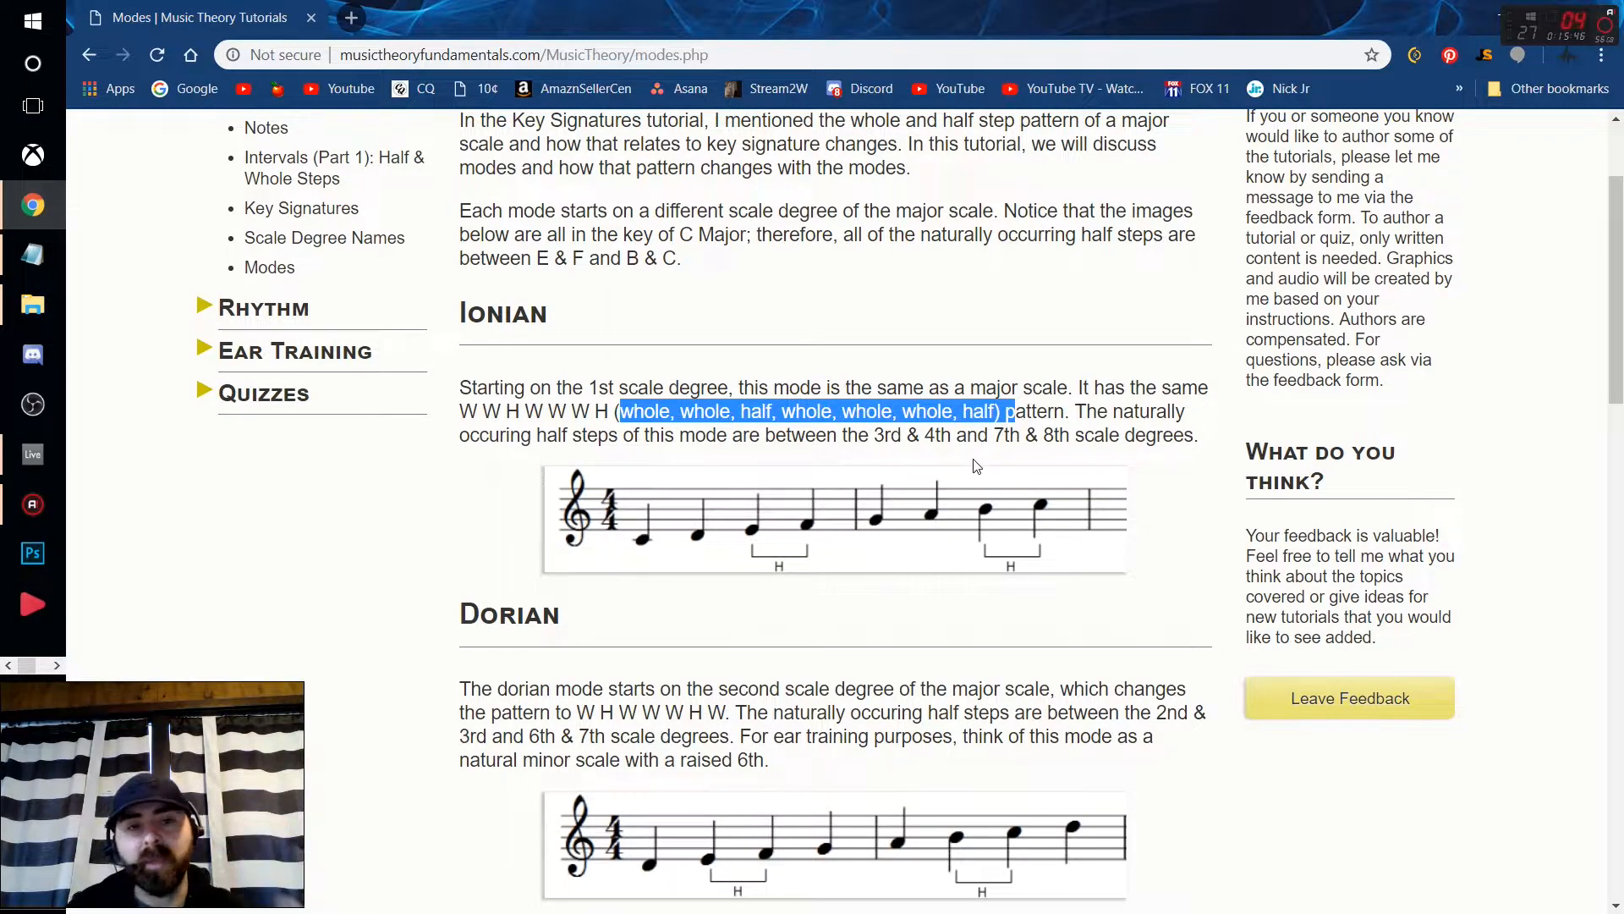
pyautogui.click(32, 454)
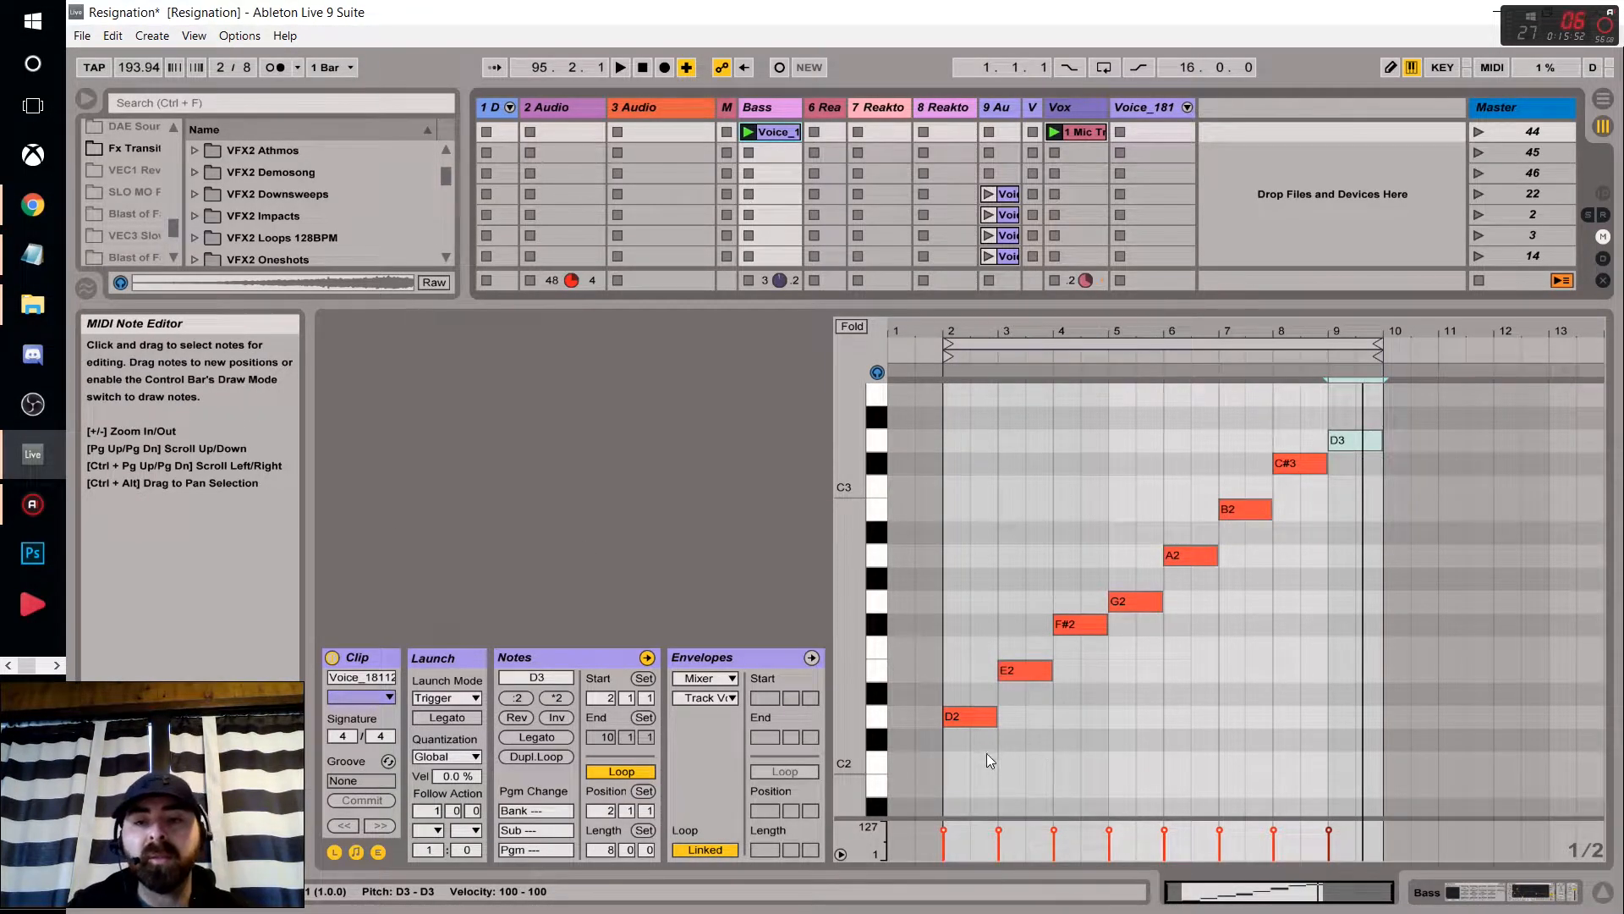
pyautogui.click(884, 722)
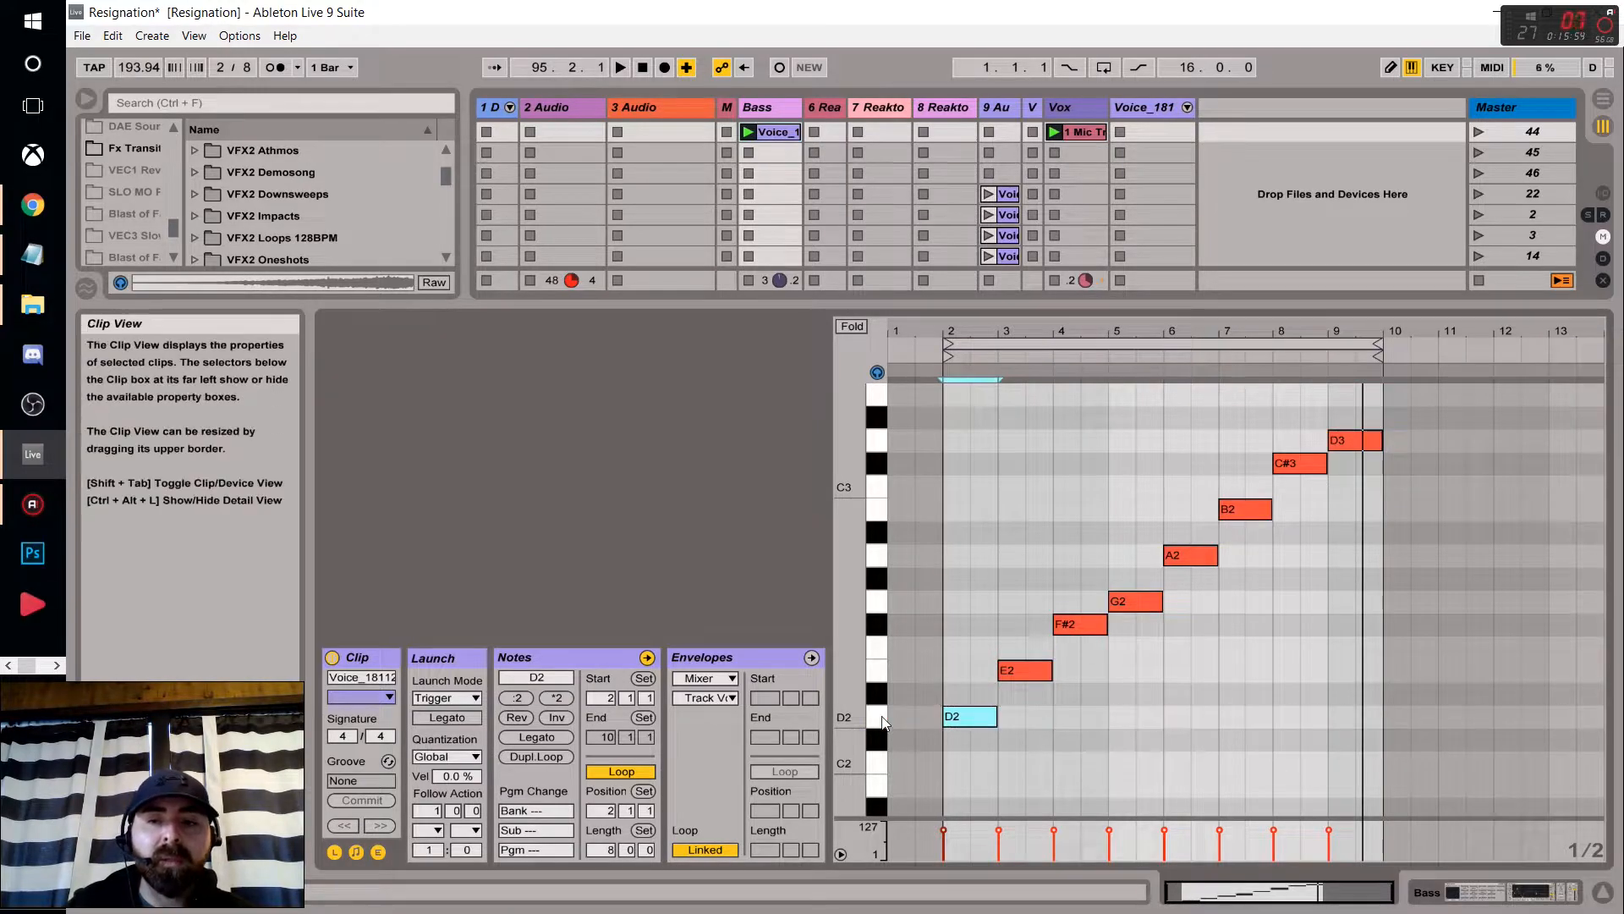
pyautogui.click(880, 449)
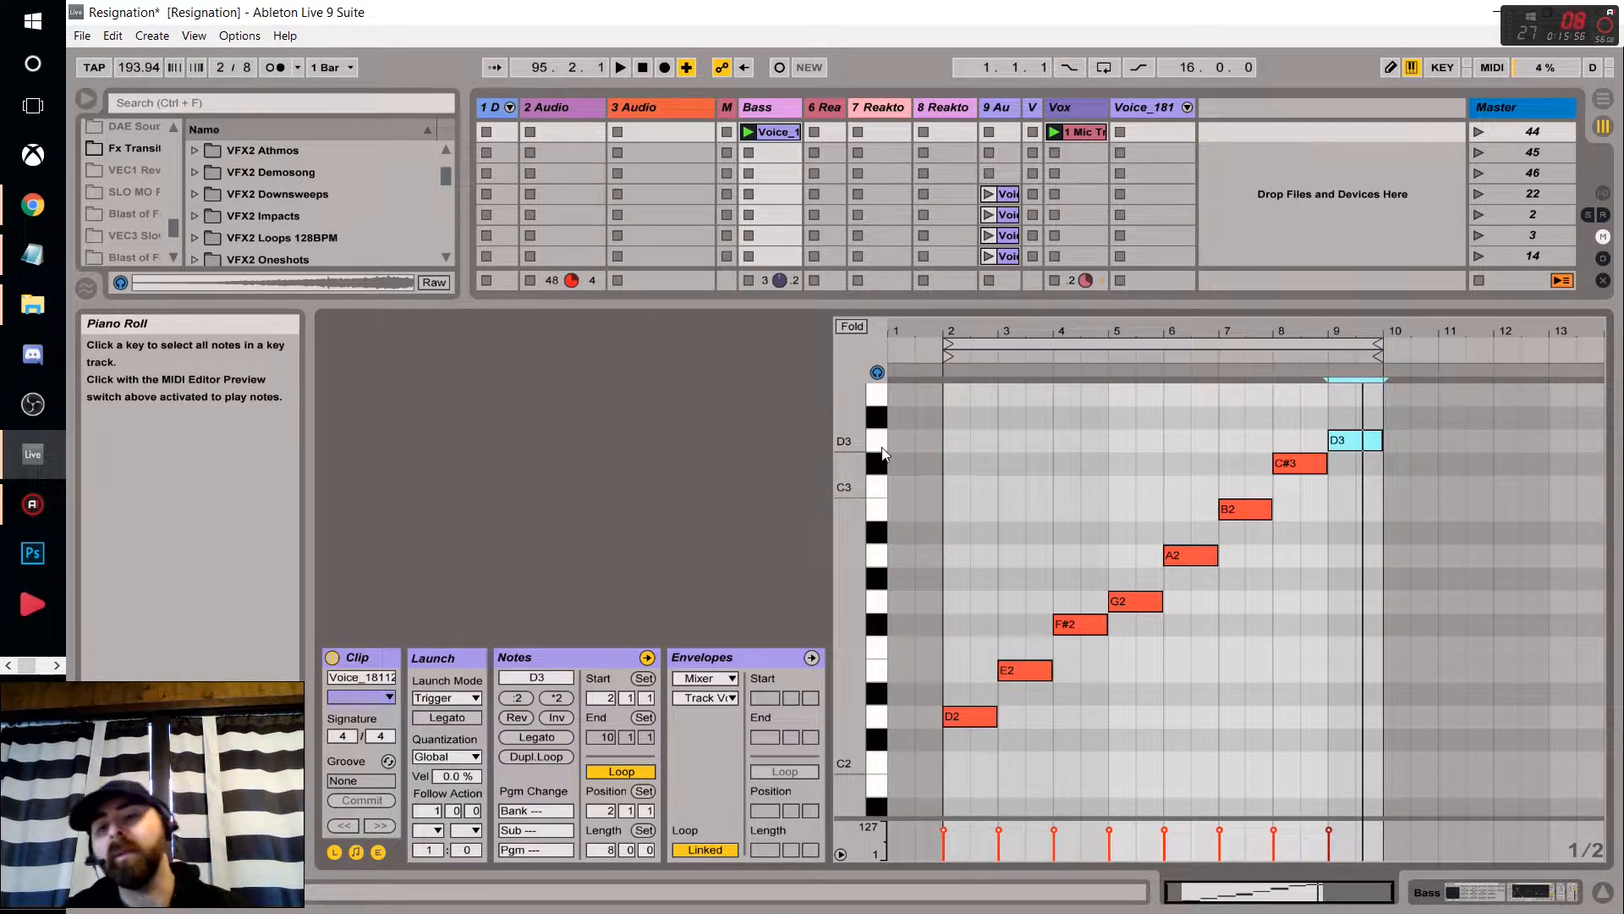
# Start playback and extend the Vox clip's loop to end at bar 65.
pyautogui.press('space')
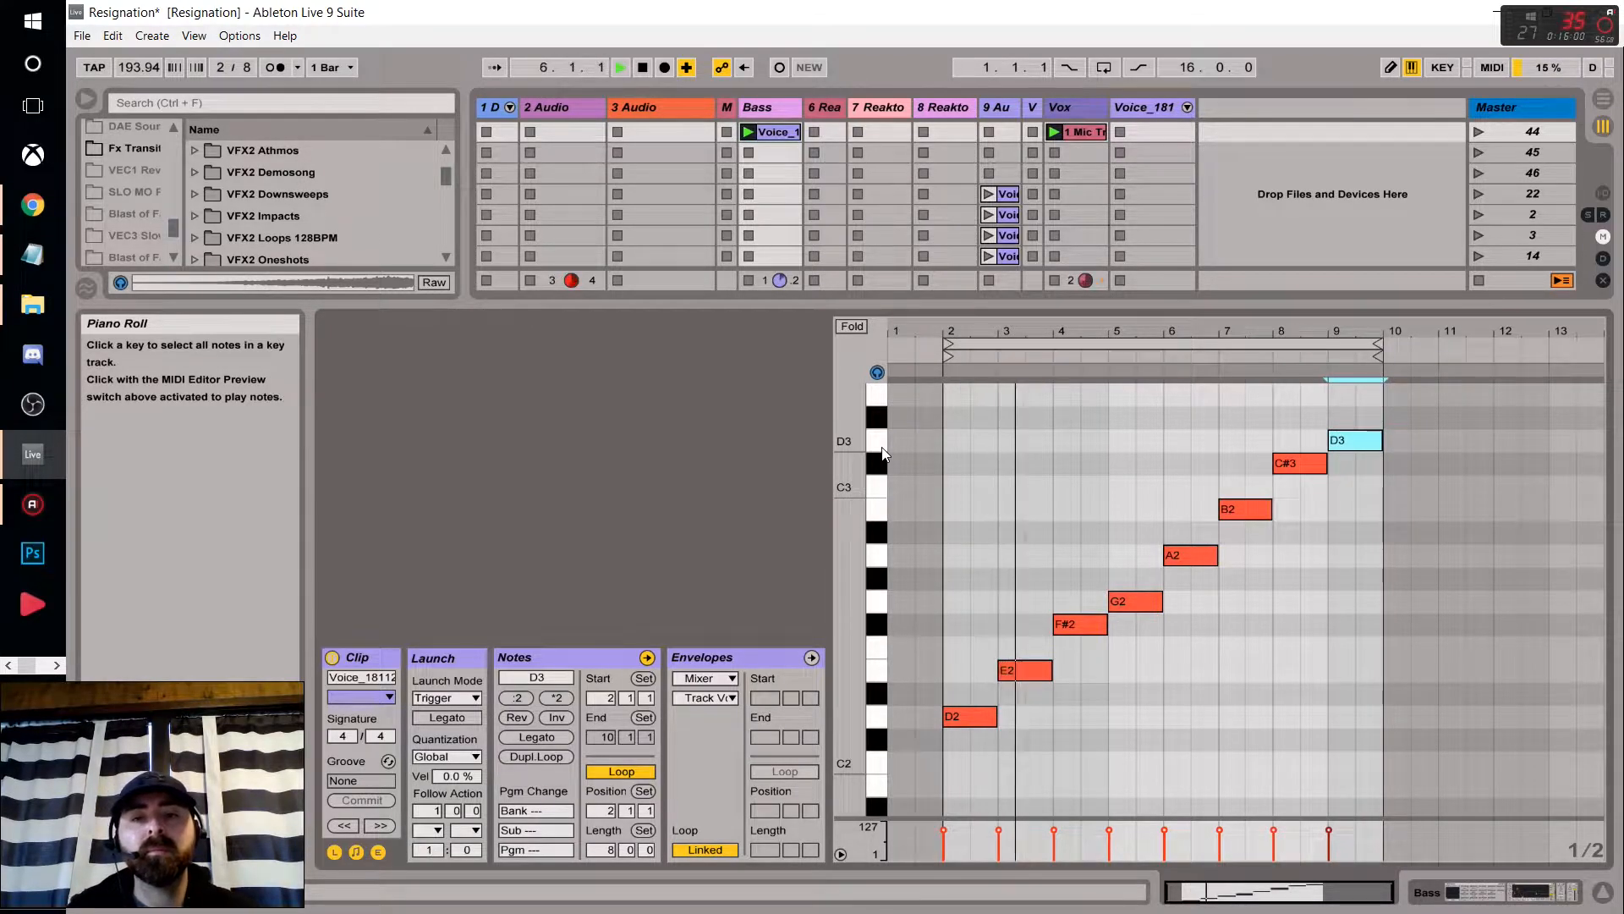
pyautogui.click(1084, 135)
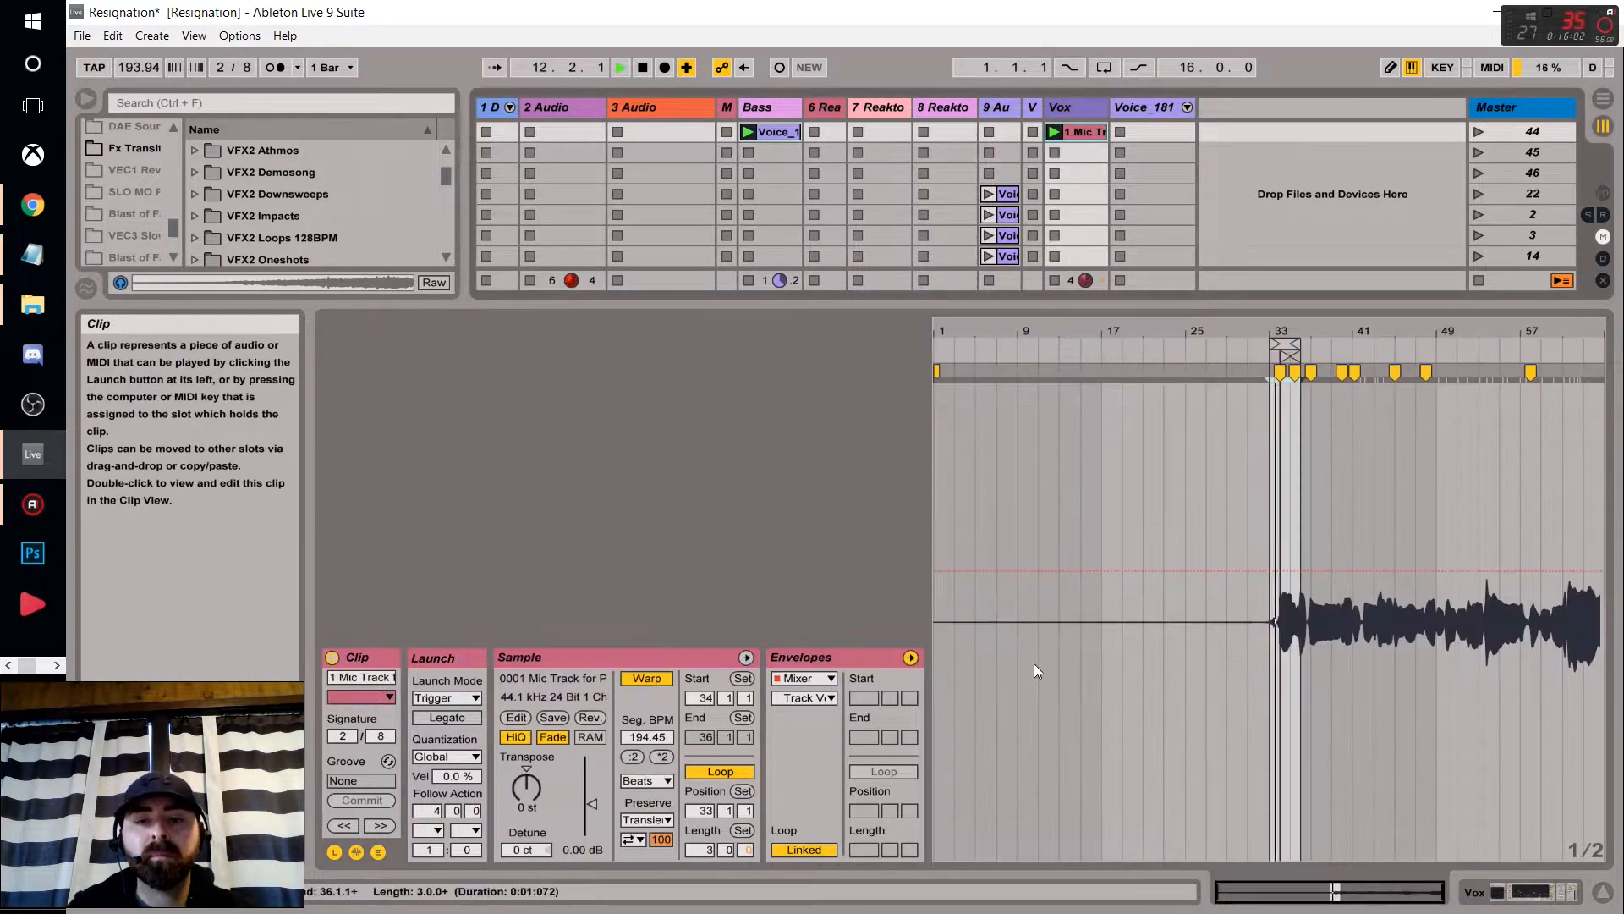
pyautogui.moveTo(1301, 349); pyautogui.dragTo(1517, 380)
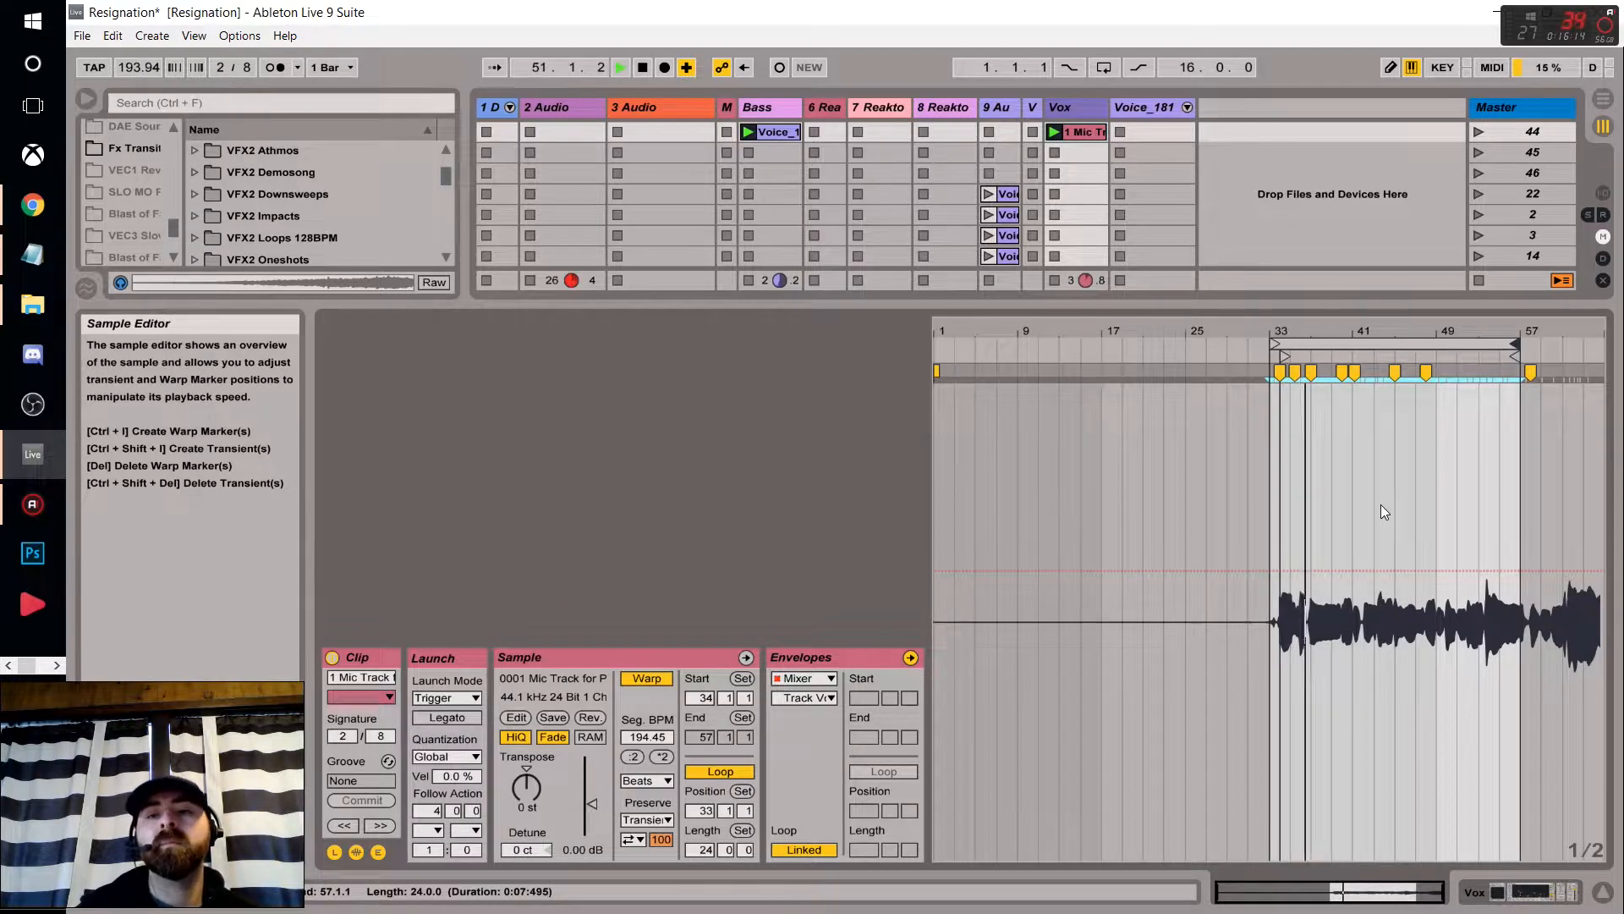
pyautogui.moveTo(1515, 344); pyautogui.dragTo(1599, 347)
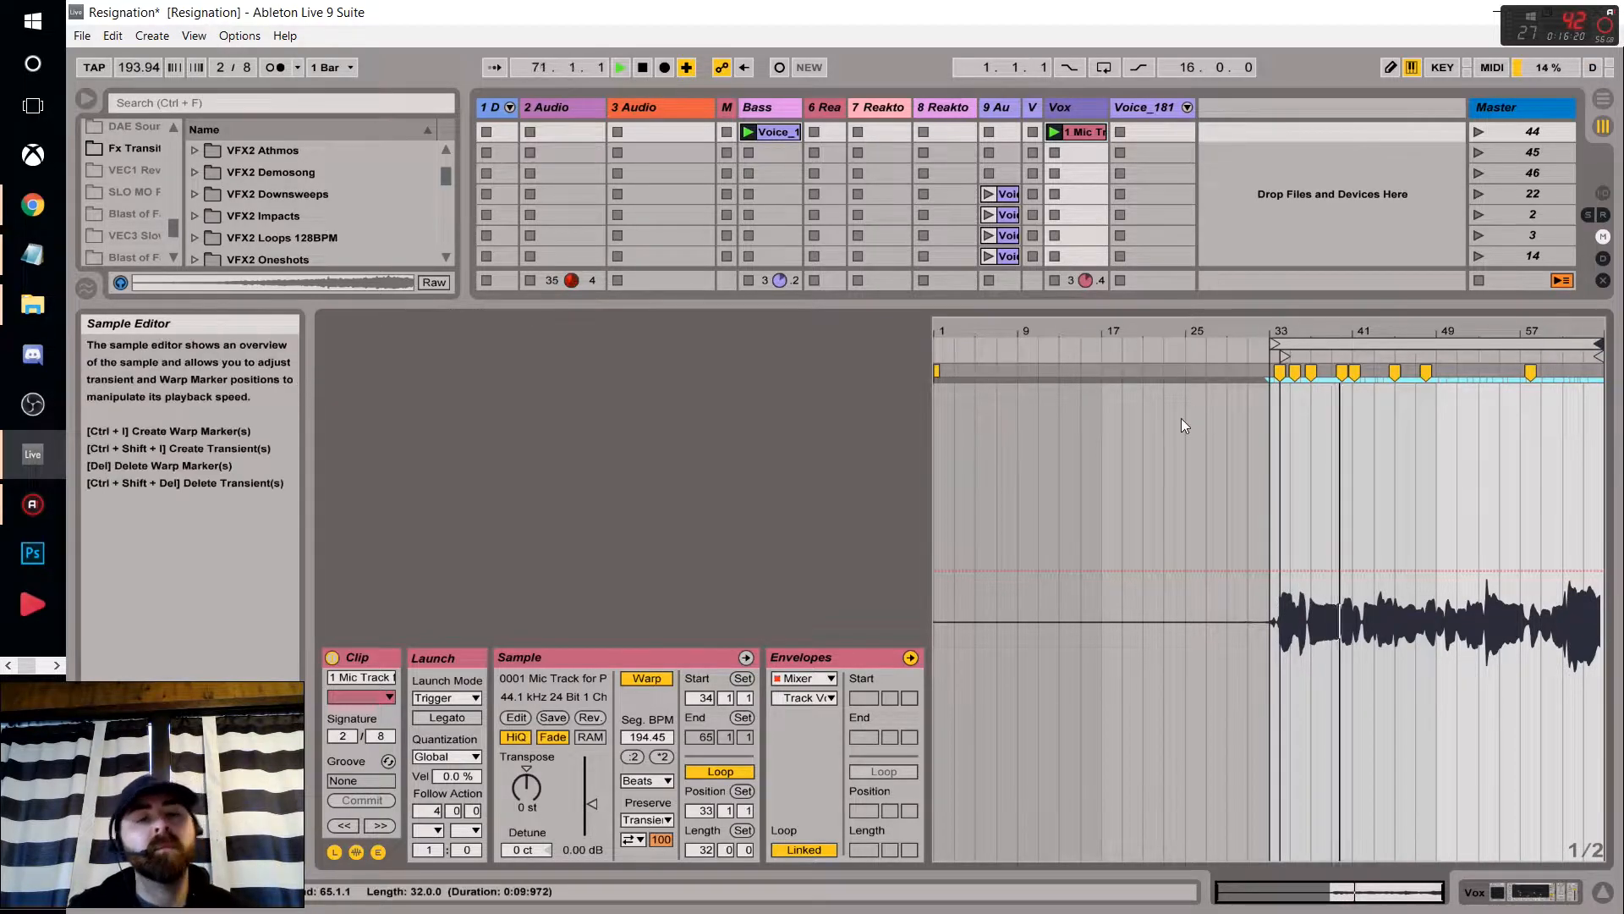
# Set the system playback volume to 94.
pyautogui.click(26, 775)
pyautogui.moveTo(325, 883); pyautogui.dragTo(362, 890)
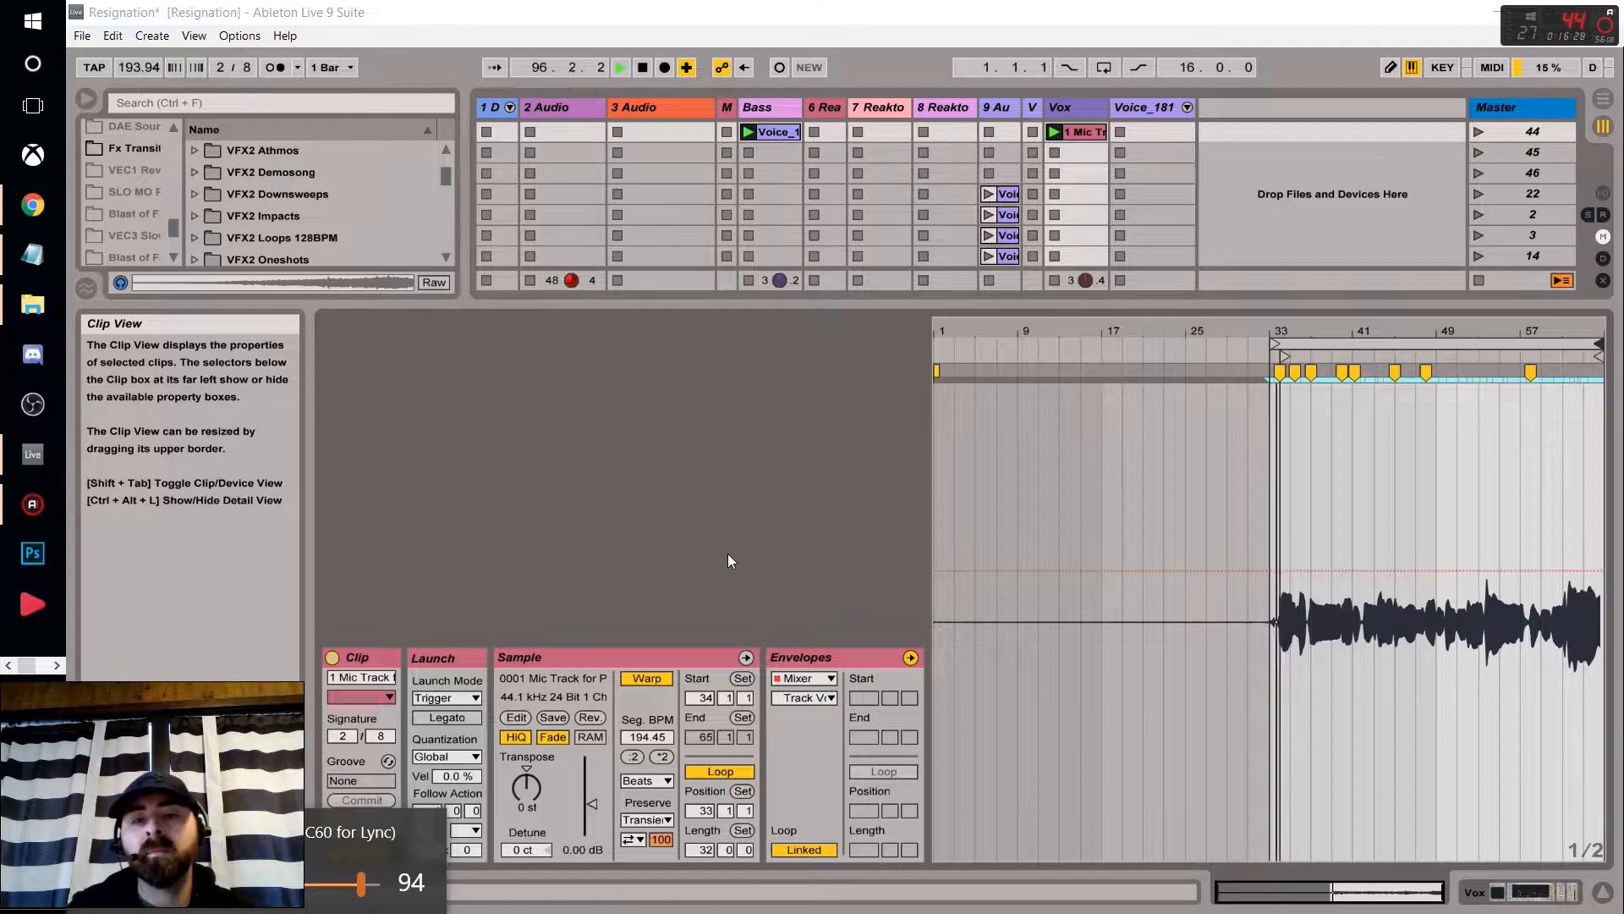
# Rename the Bass clip as D Major, and widen the Bass and Vox track columns.
pyautogui.click(783, 132)
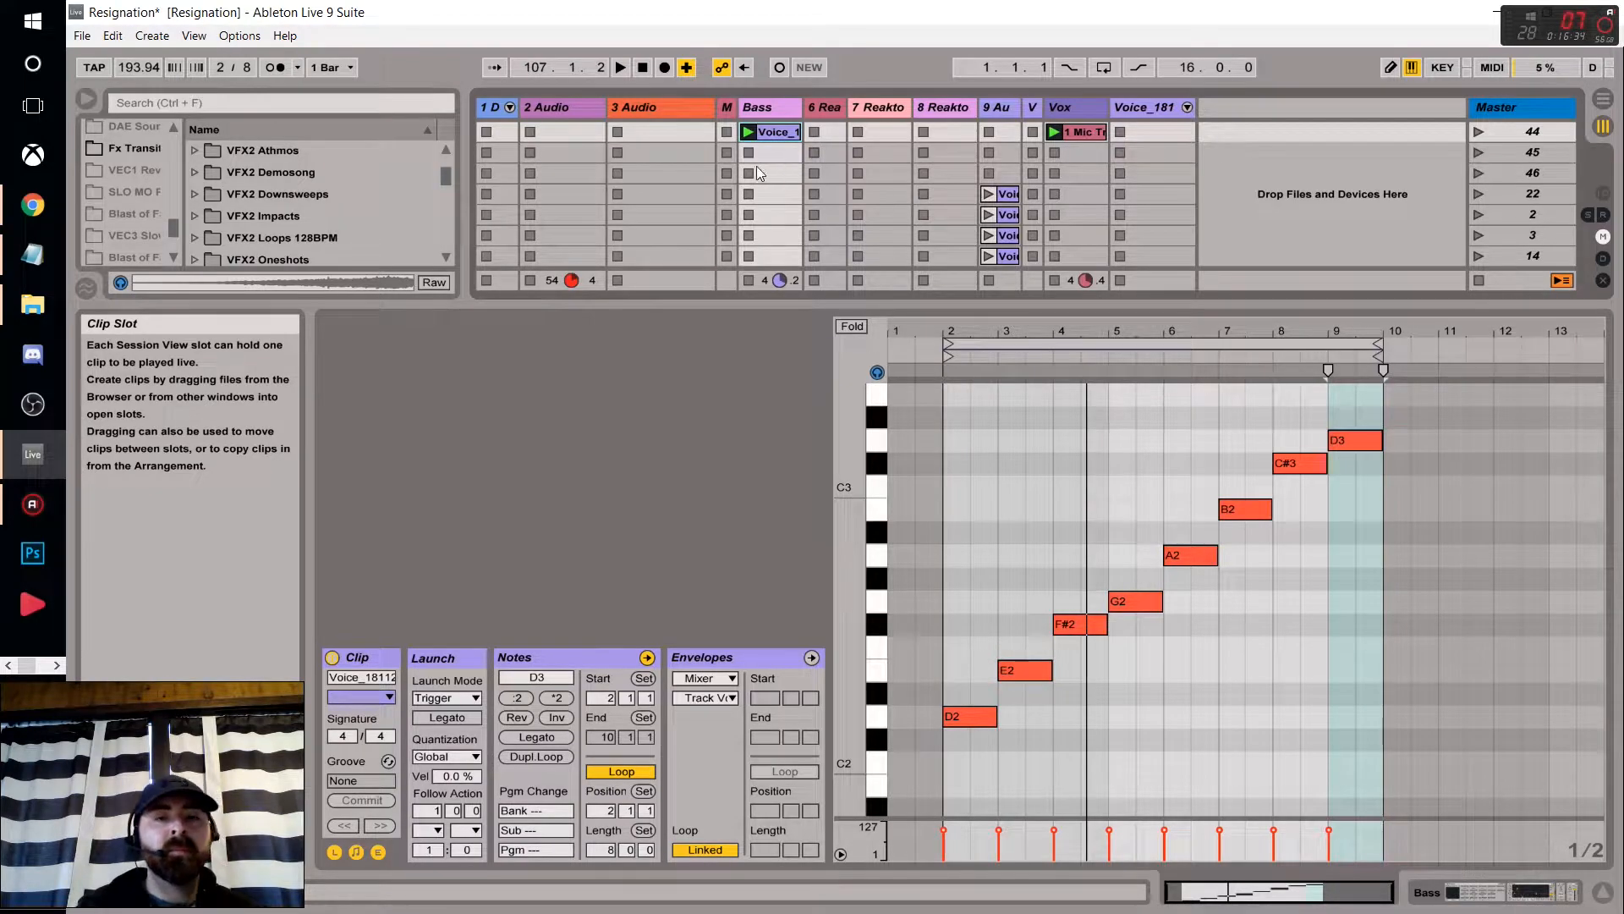
pyautogui.click(379, 679)
pyautogui.write('D Major')
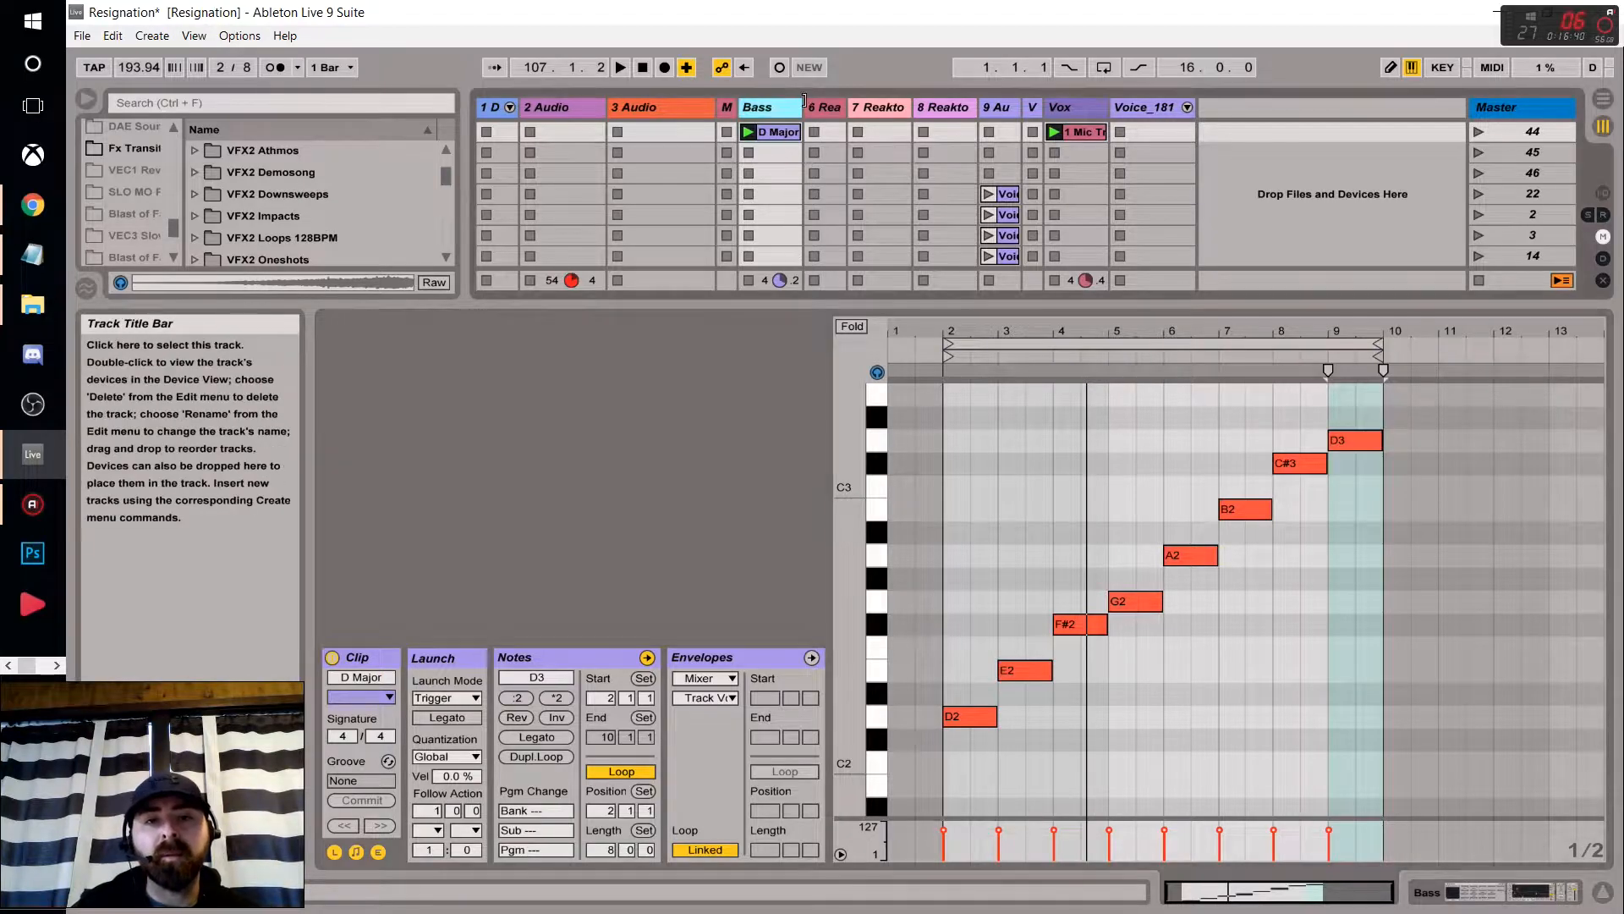
pyautogui.moveTo(802, 96); pyautogui.dragTo(823, 96)
pyautogui.moveTo(1130, 108)
pyautogui.mouseDown()
pyautogui.moveTo(1162, 107)
pyautogui.moveTo(1148, 110)
pyautogui.mouseUp()
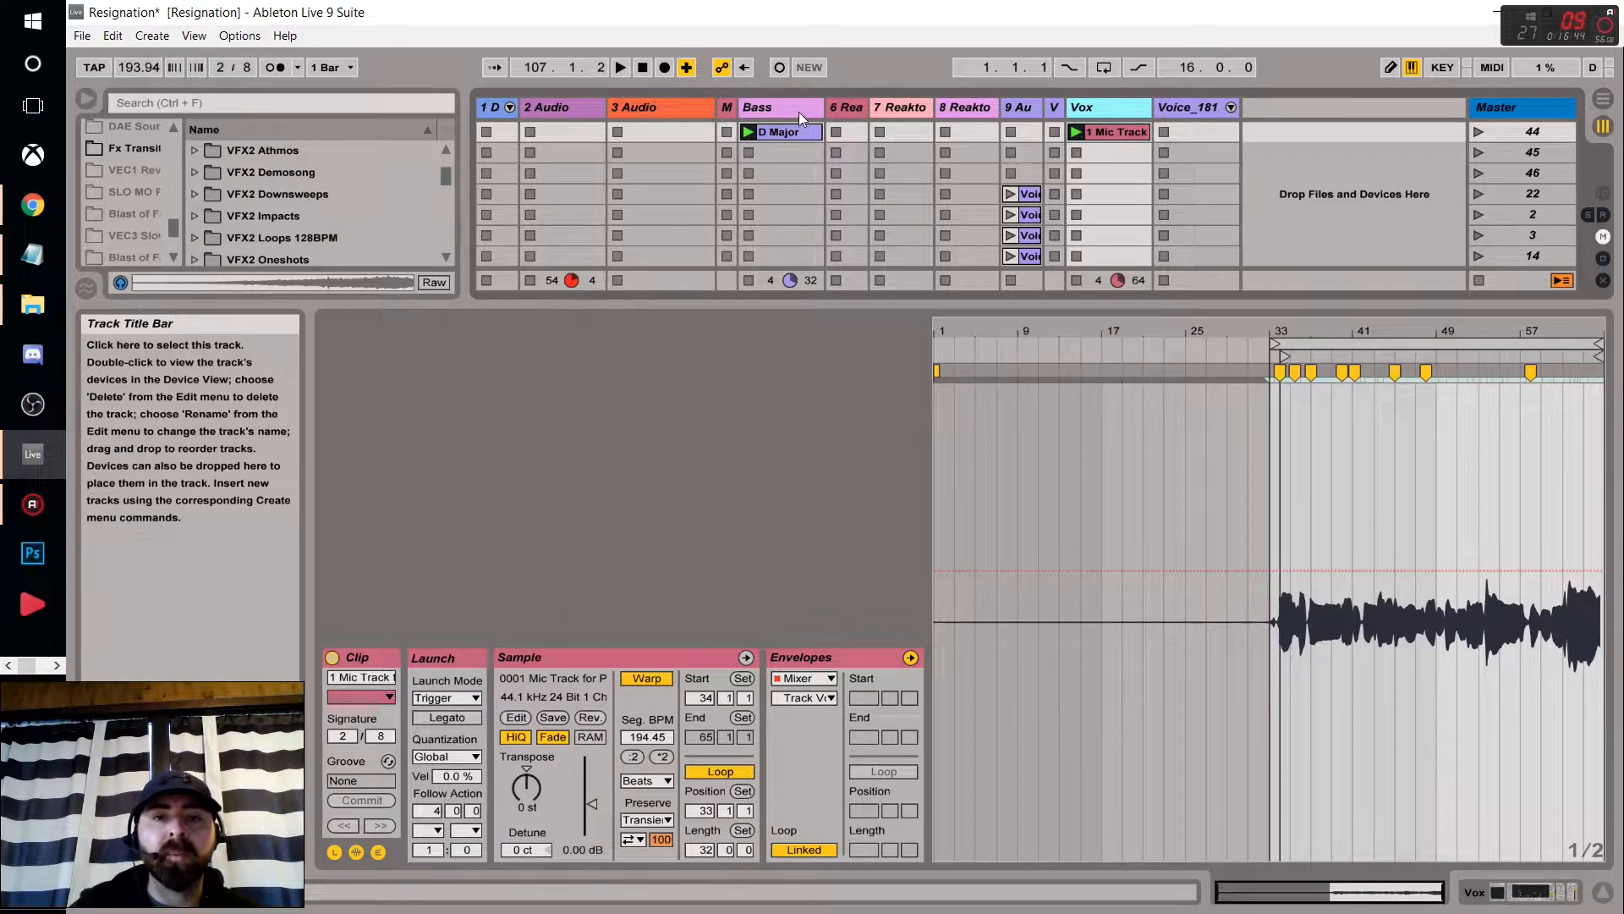
# Highlight the Dorian heading in Chrome, and duplicate the D Major clip into the next Bass slot in Ableton Live.
pyautogui.click(817, 107)
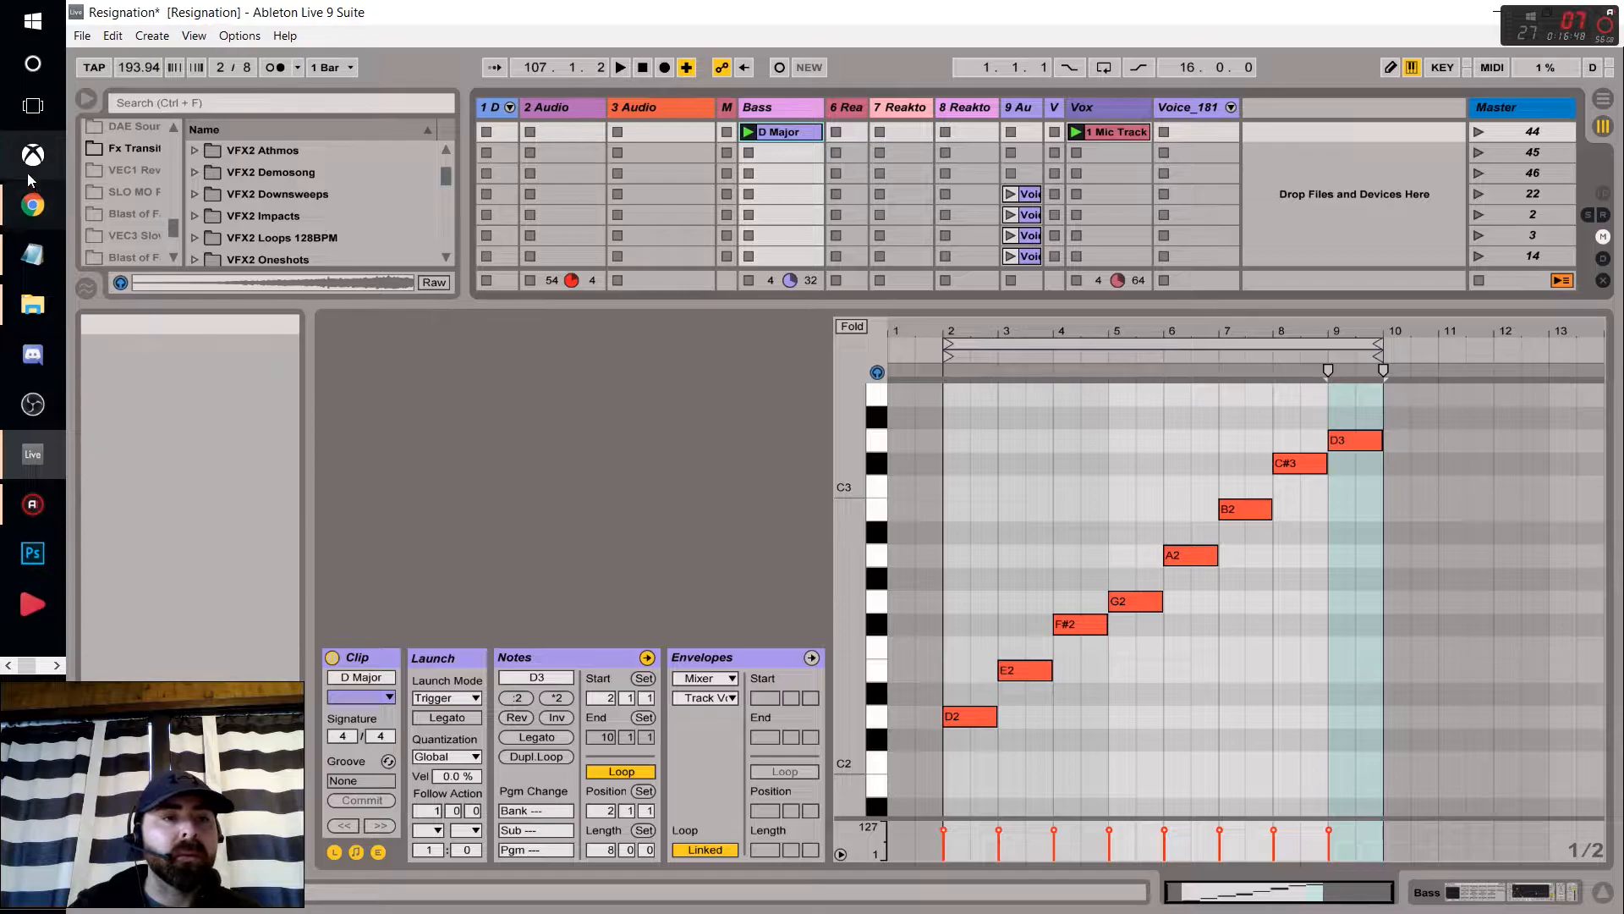
pyautogui.click(32, 204)
pyautogui.moveTo(480, 615); pyautogui.dragTo(572, 624)
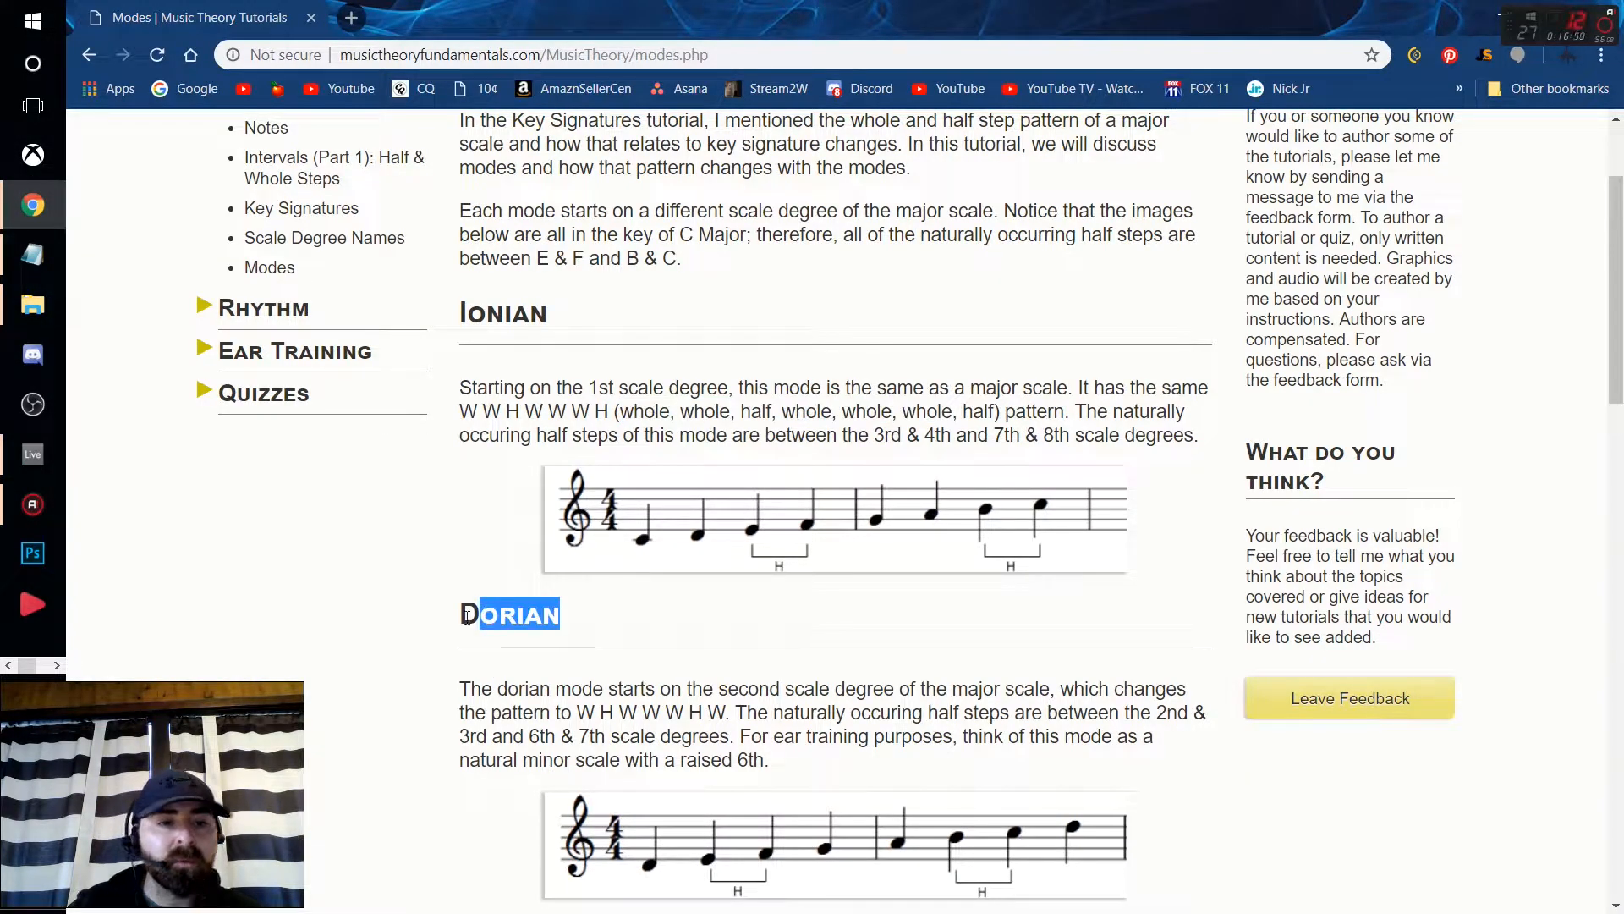
pyautogui.click(42, 460)
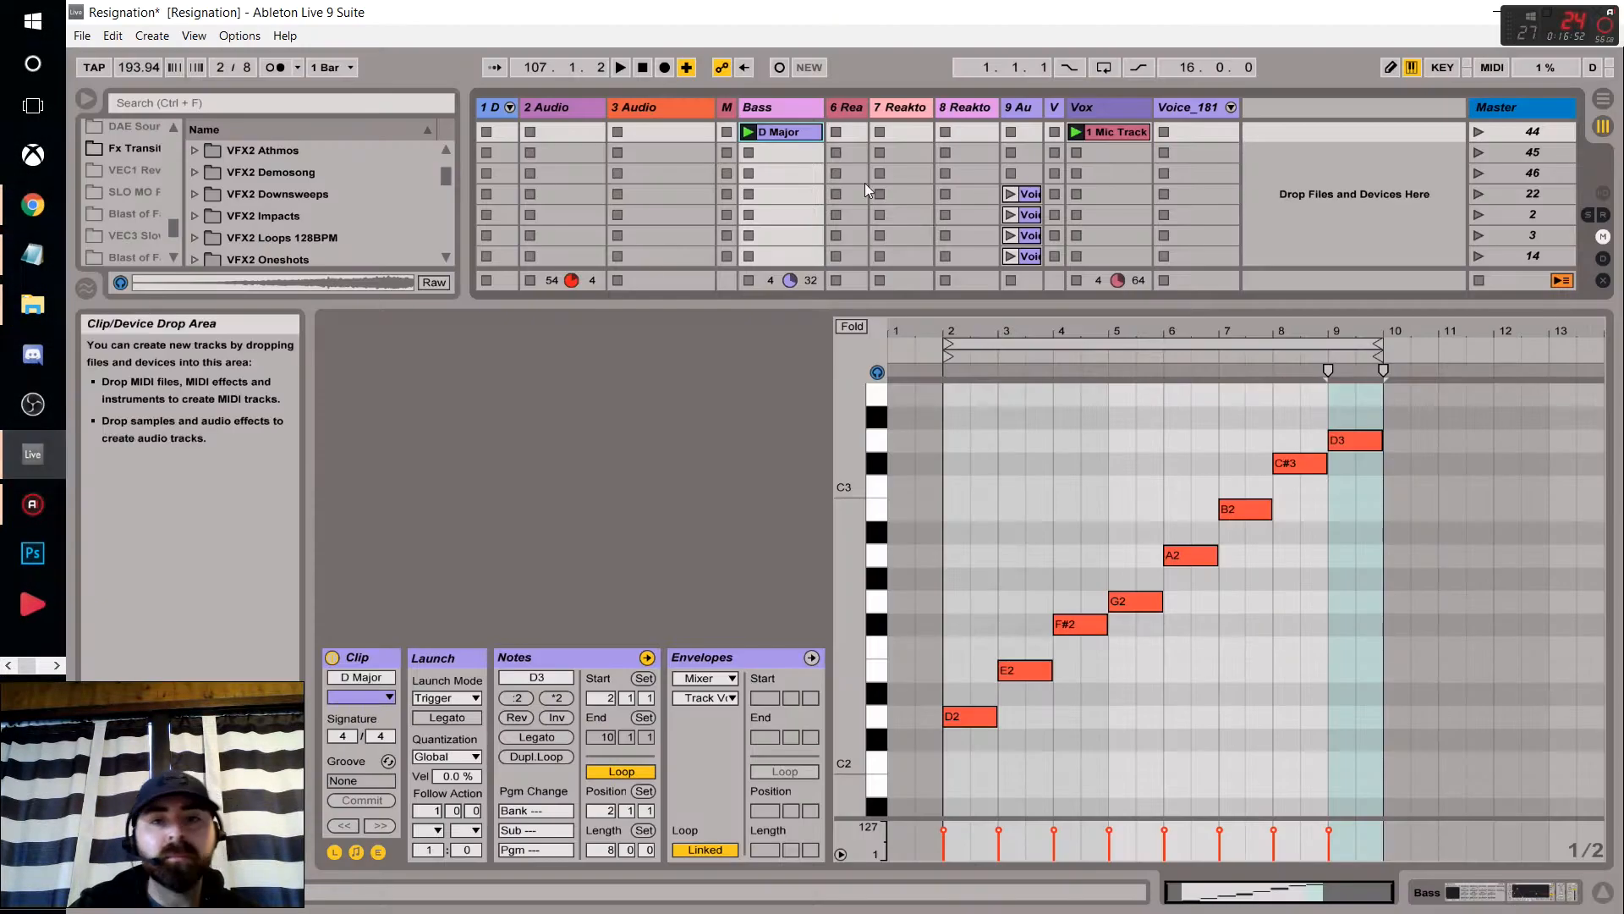
pyautogui.click(796, 155)
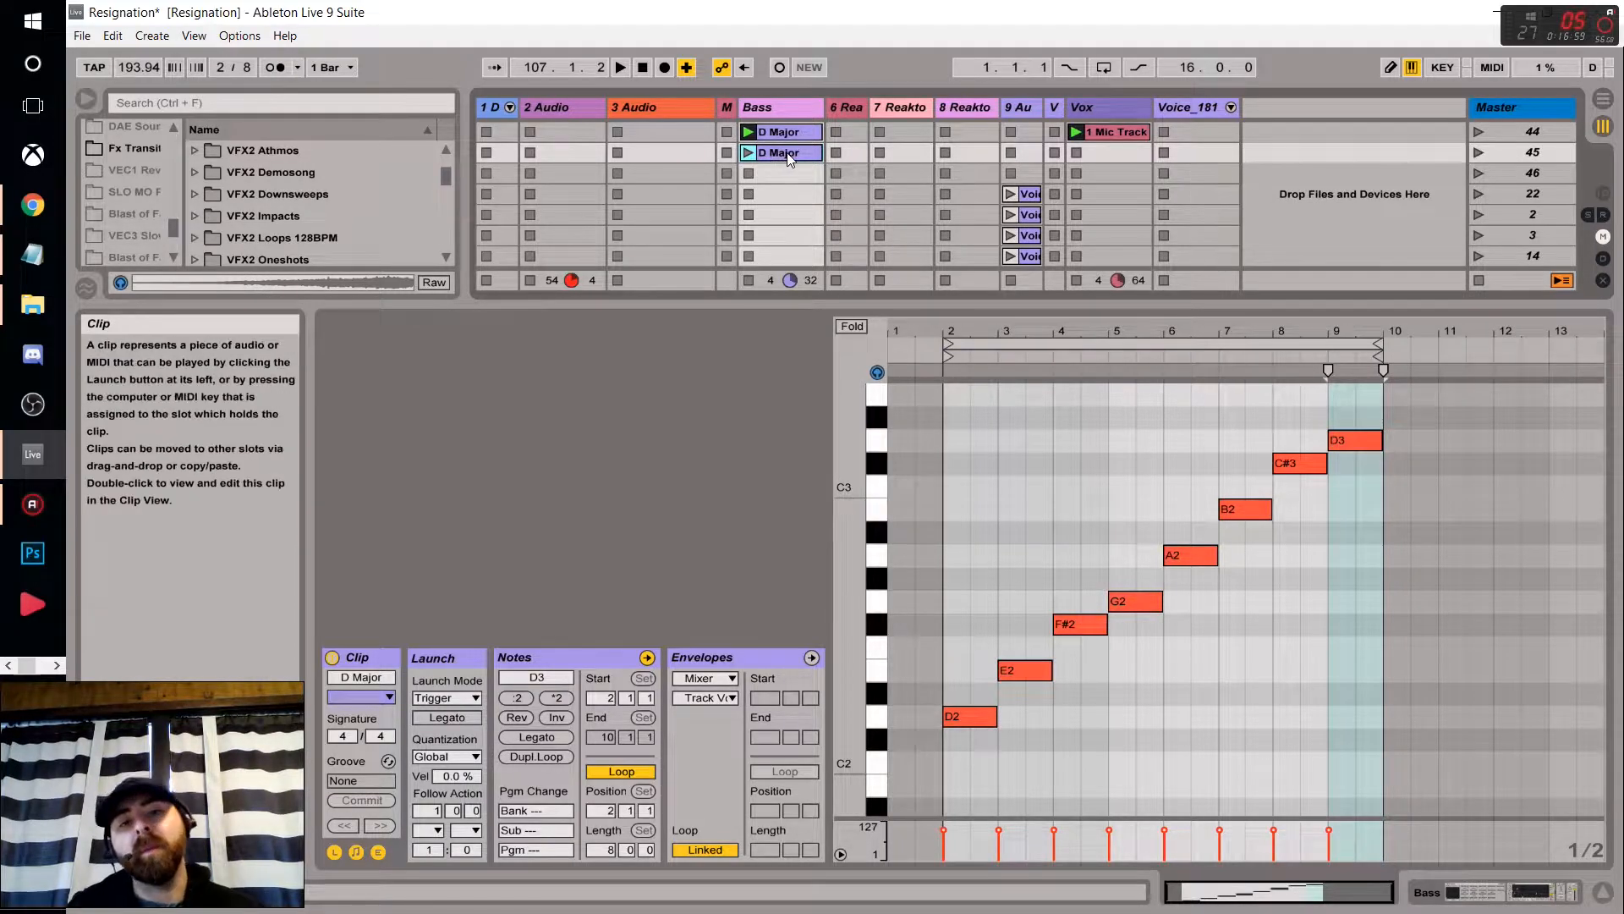
# Check the mode names in Chrome, and rename the original D Major clip in Ableton Live as D Ionian.
pyautogui.click(32, 205)
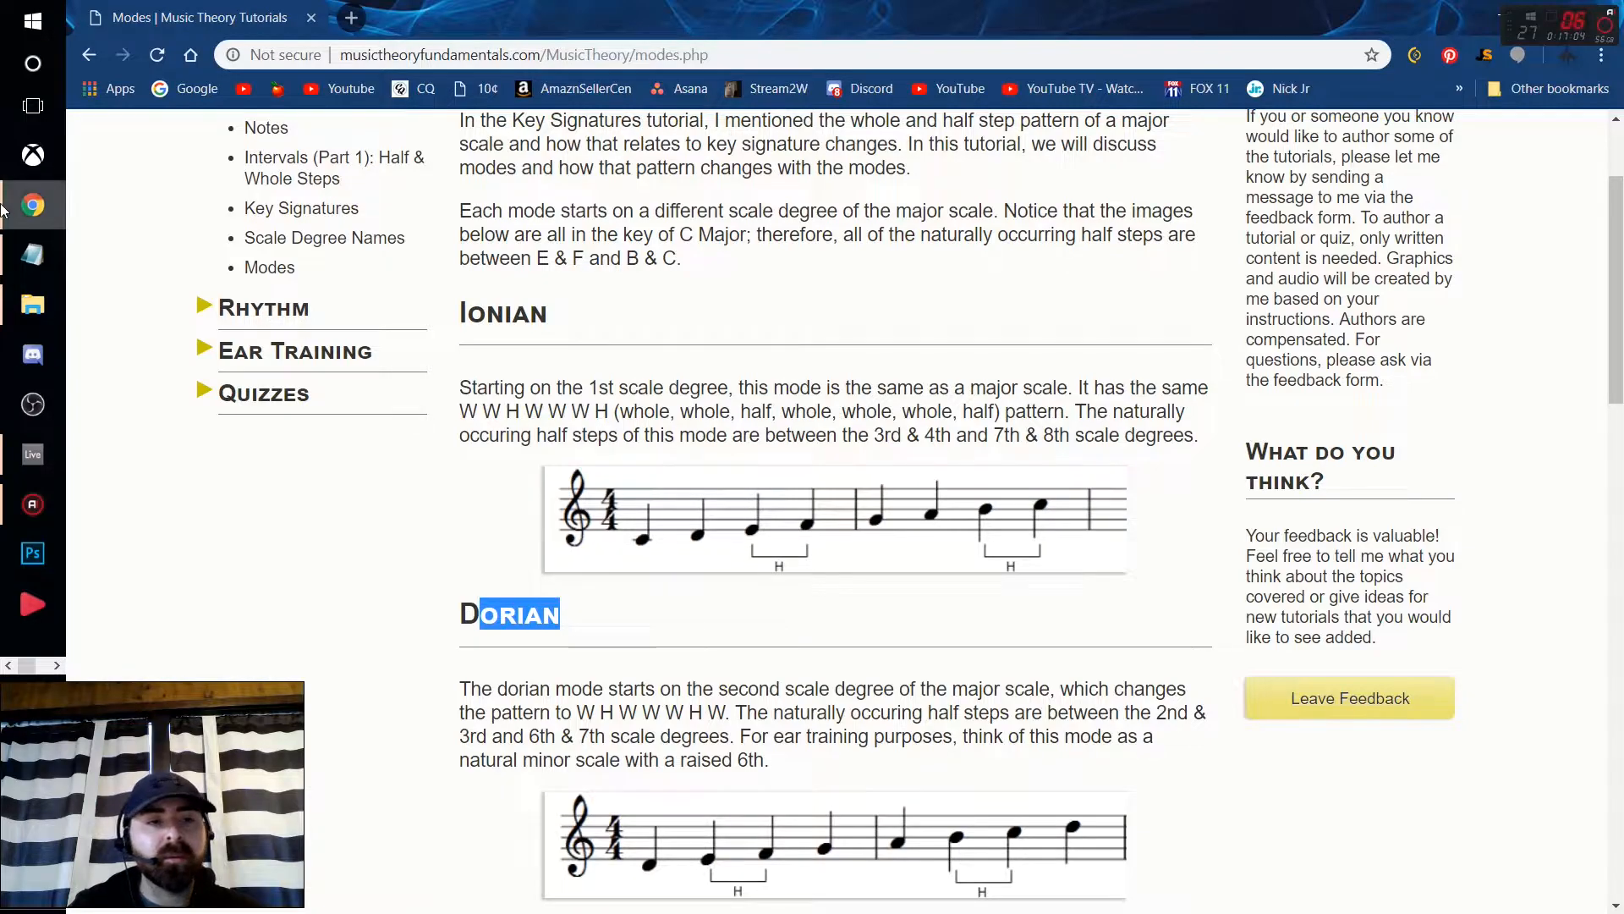
pyautogui.click(37, 463)
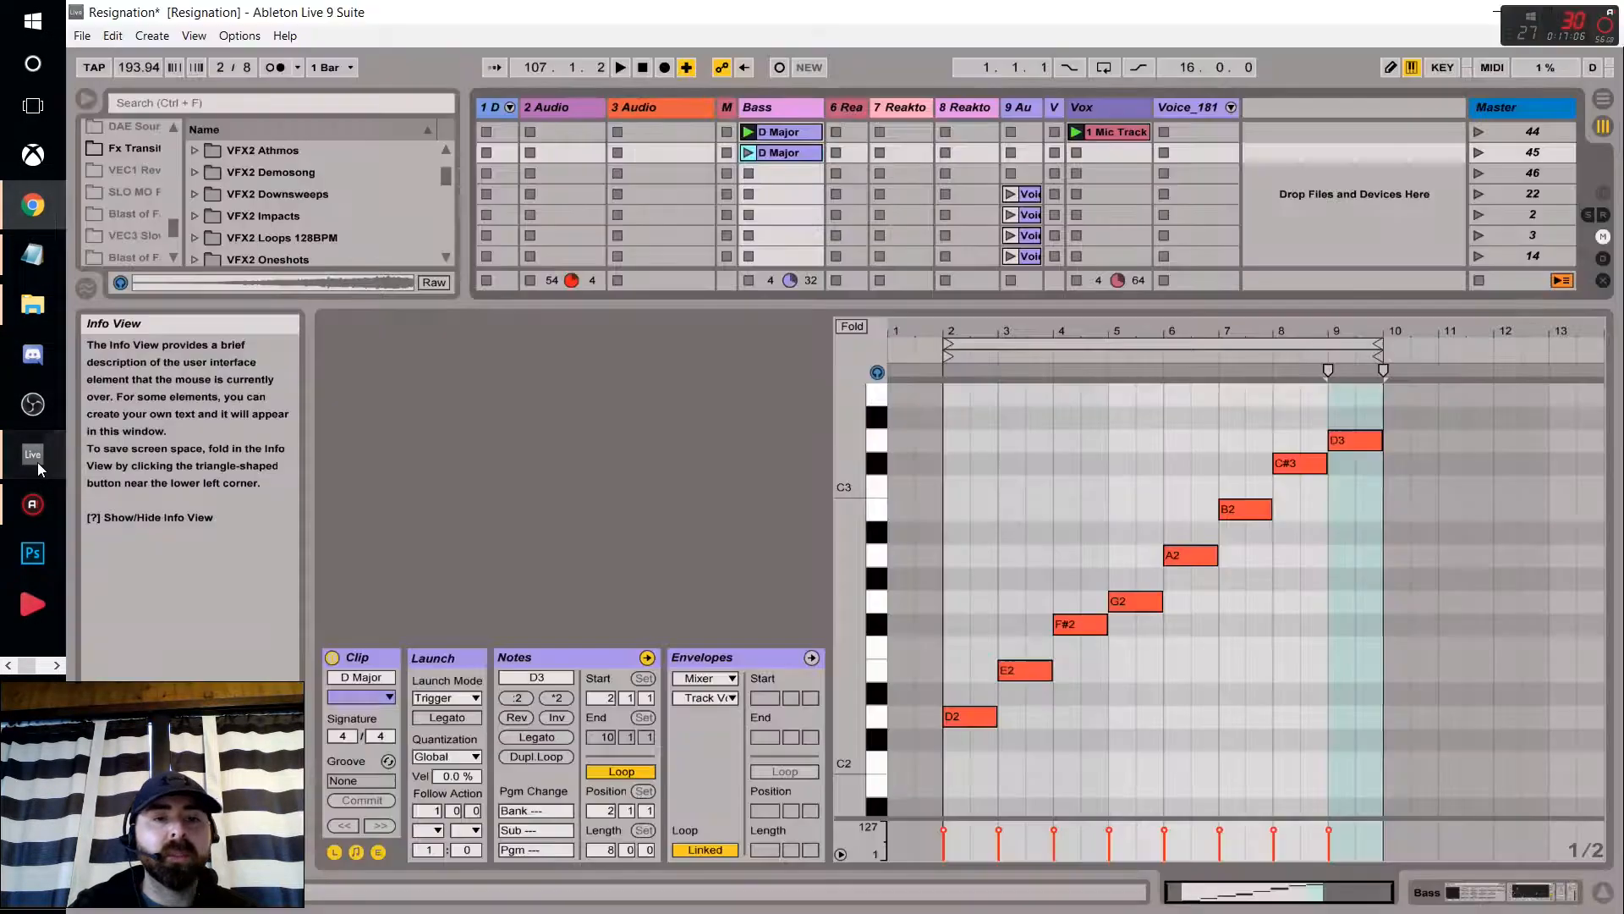
pyautogui.click(352, 677)
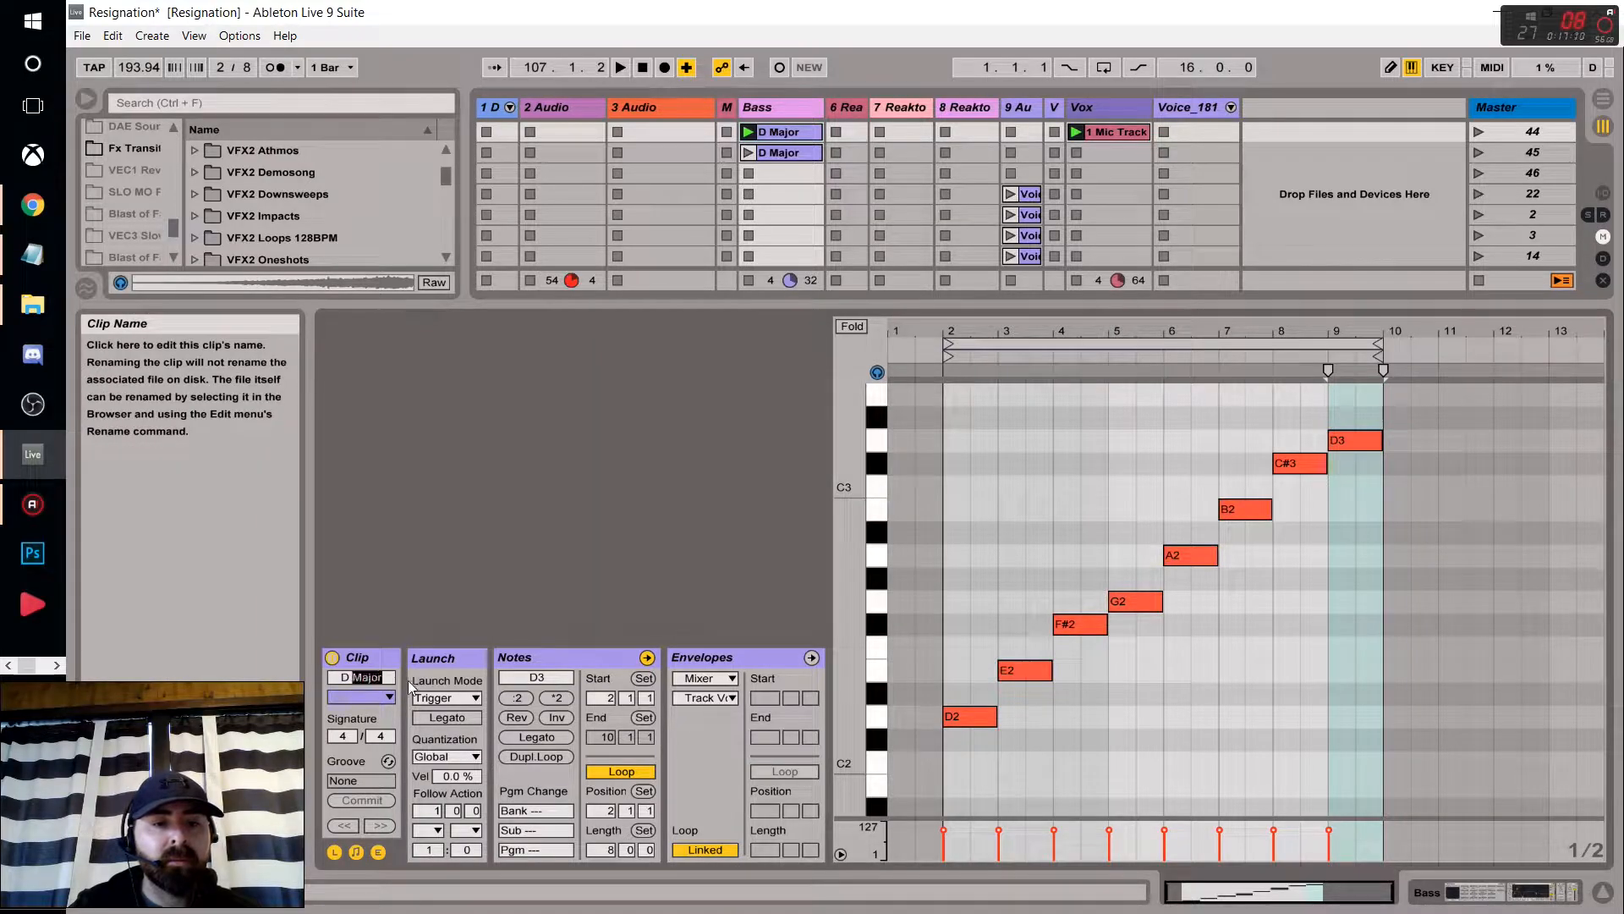
pyautogui.write('Ionian')
# Rename the duplicated Bass clip as D Dorian.
pyautogui.click(795, 154)
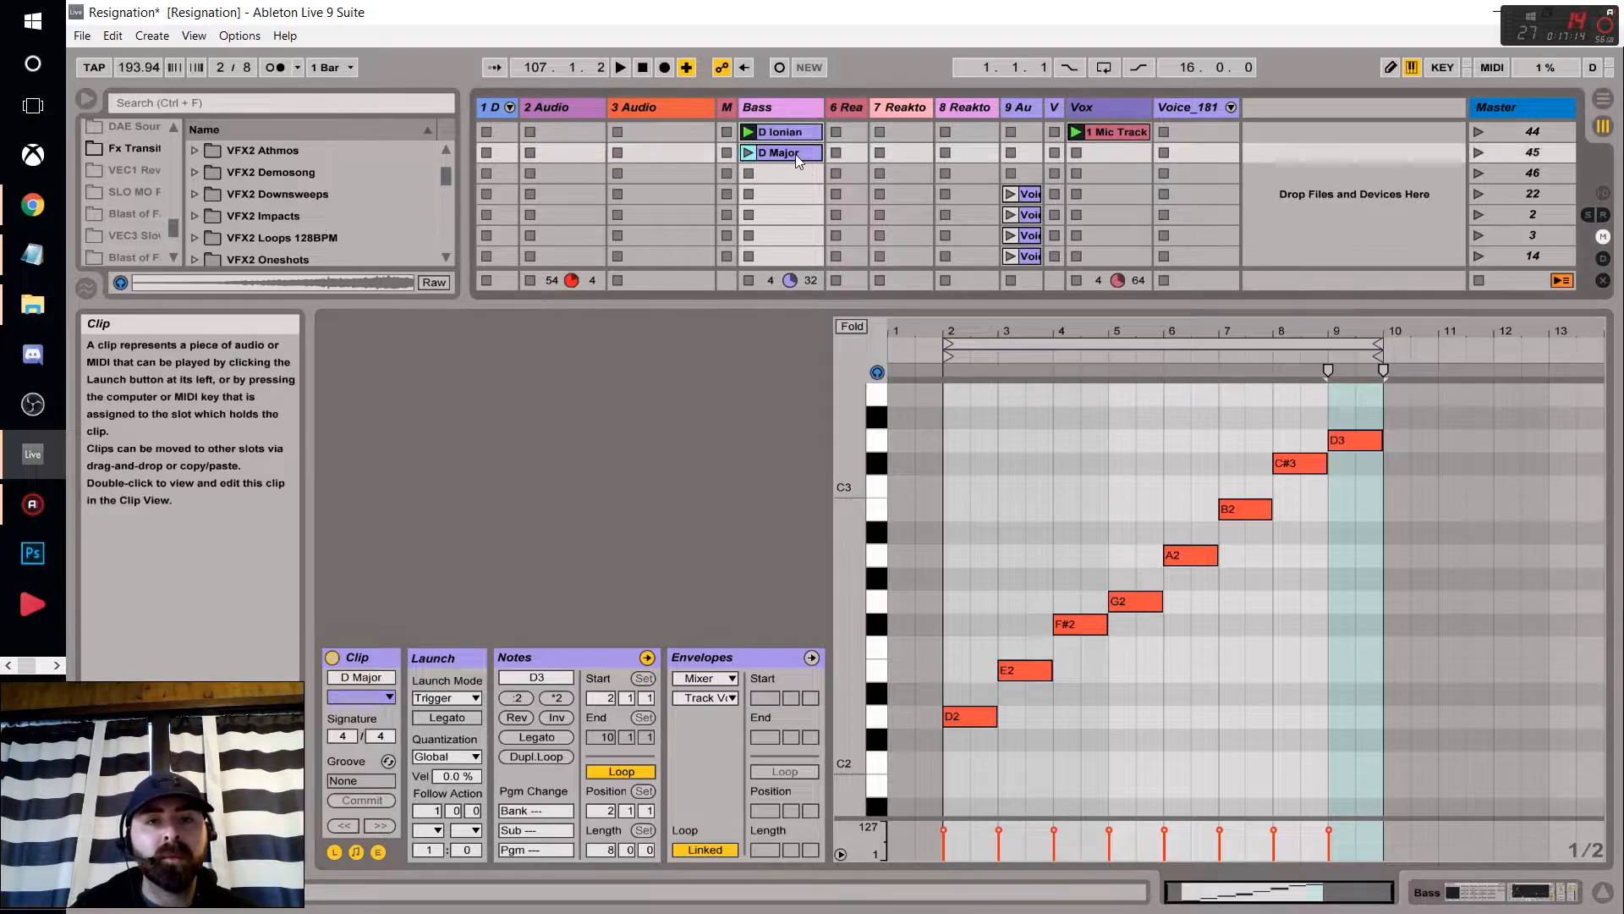
pyautogui.click(353, 678)
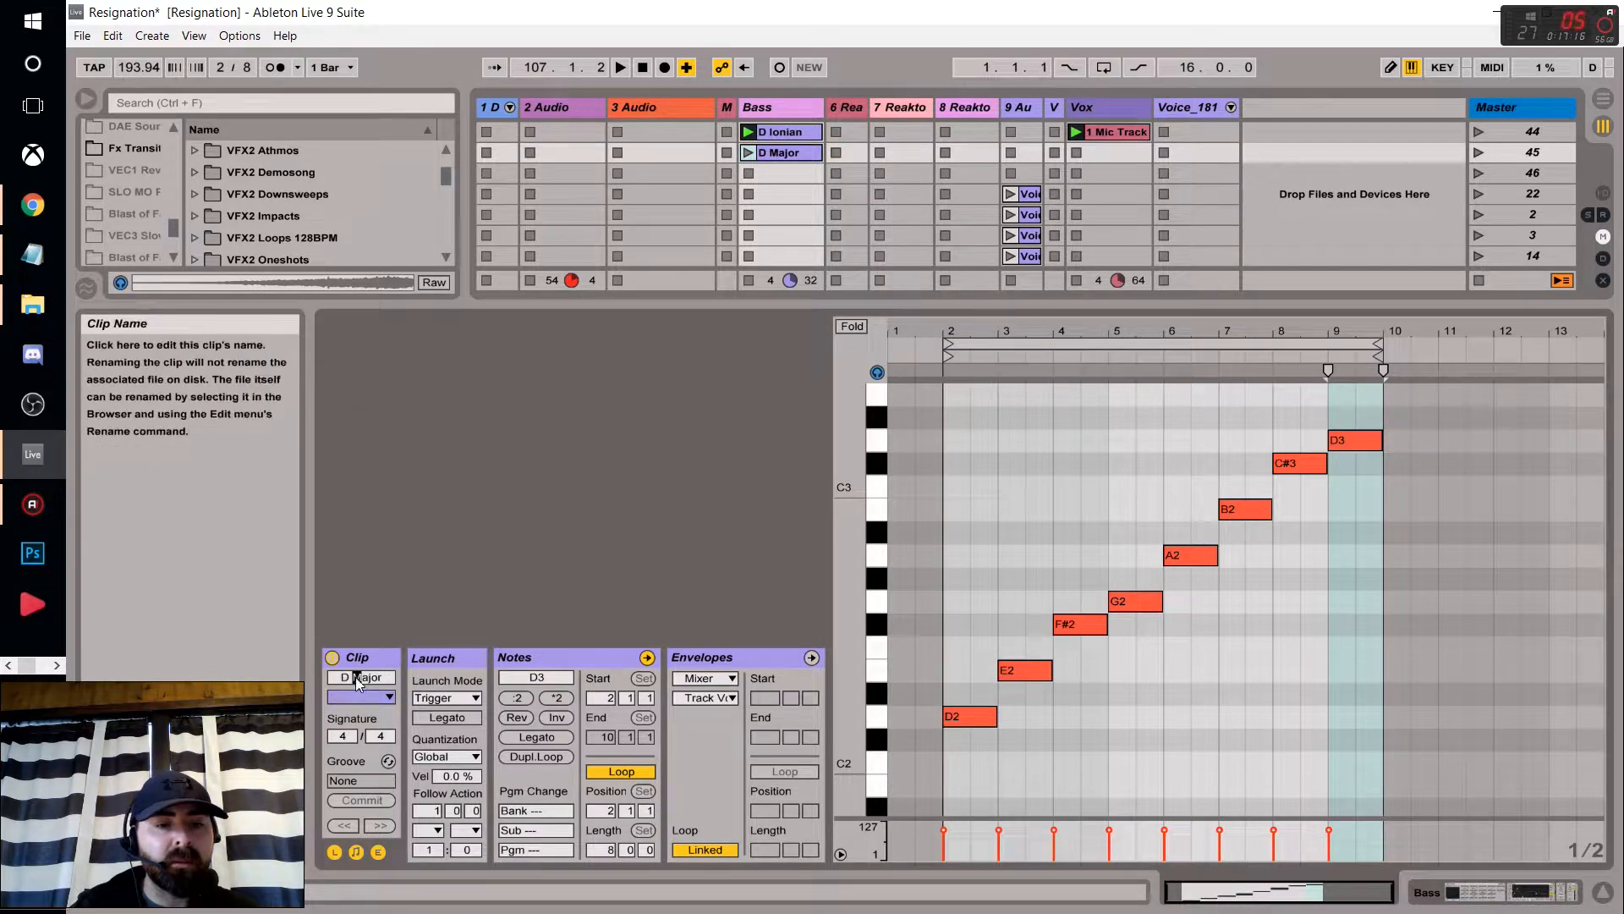
pyautogui.press('Delete')
pyautogui.press('Delete')
pyautogui.press('Delete')
pyautogui.press('Delete')
pyautogui.press('Delete')
pyautogui.write('Dorian')
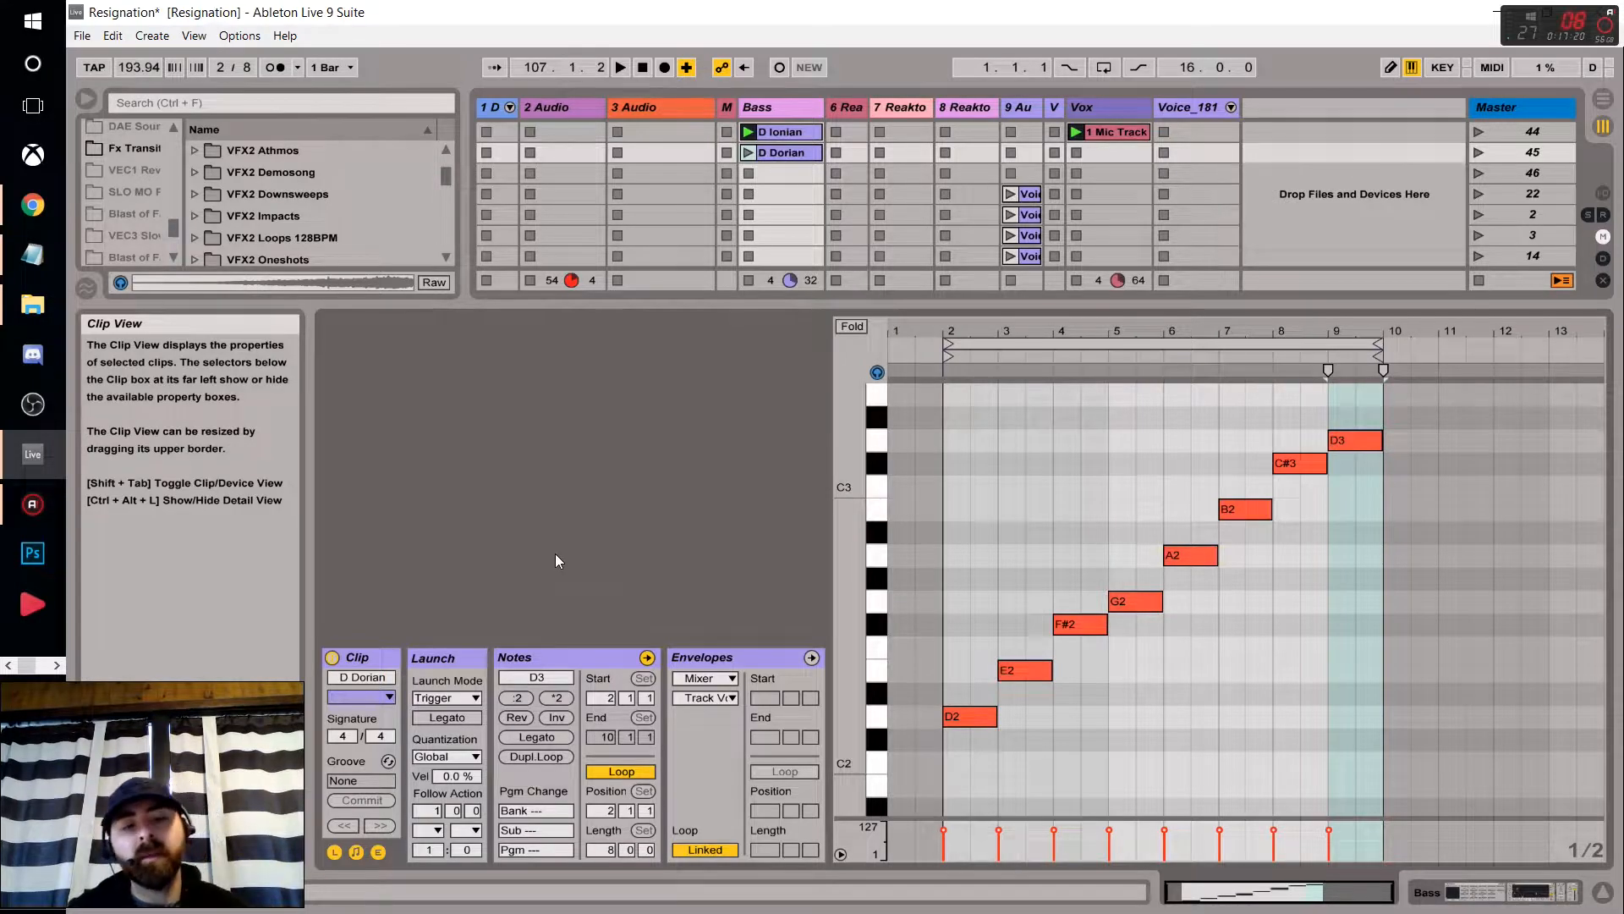
# Consult the Dorian step pattern in Chrome, and lower the F#2 note to F2 in Ableton Live's D Dorian clip.
pyautogui.click(33, 206)
pyautogui.scroll(-5, 793, 539)
pyautogui.scroll(4, 804, 558)
pyautogui.scroll(-2, 580, 432)
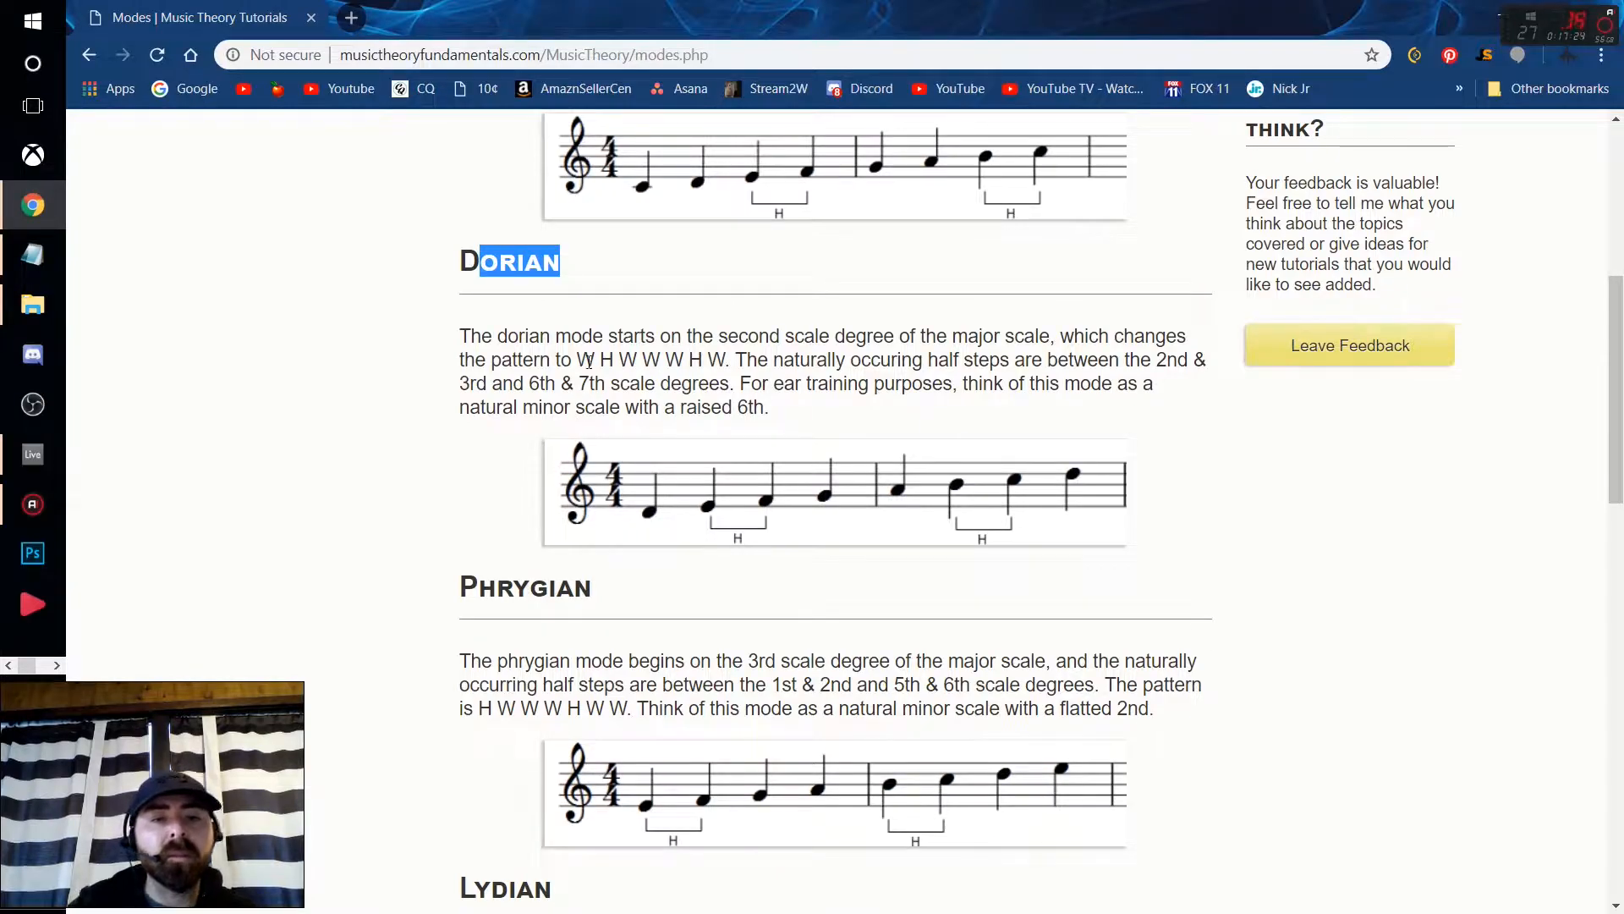
pyautogui.moveTo(577, 361); pyautogui.dragTo(596, 362)
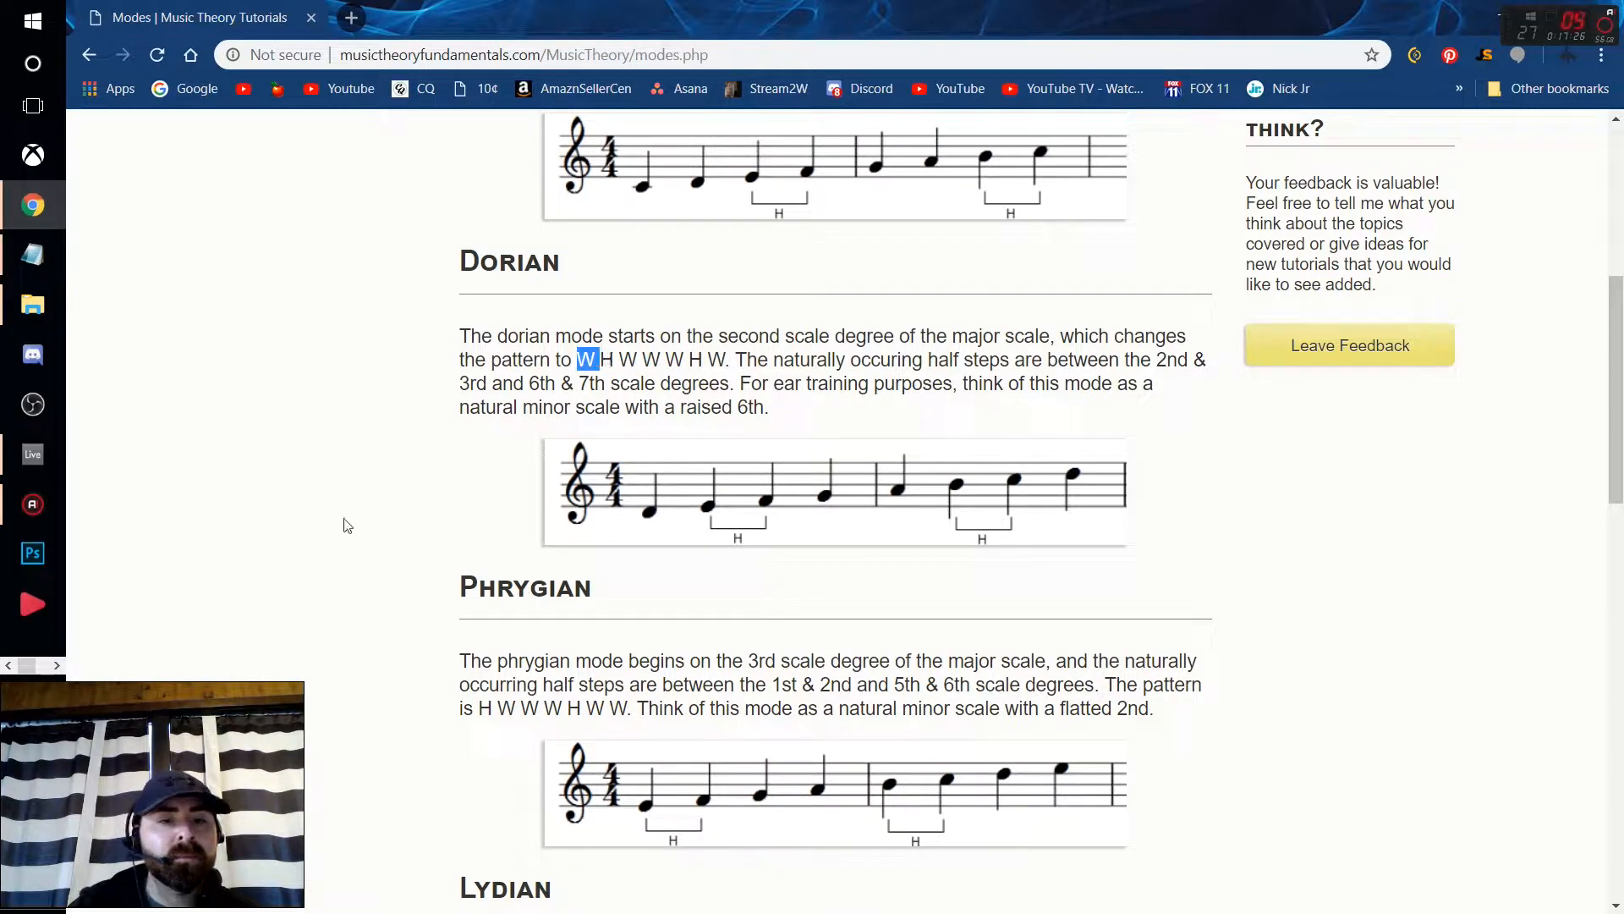
pyautogui.click(33, 454)
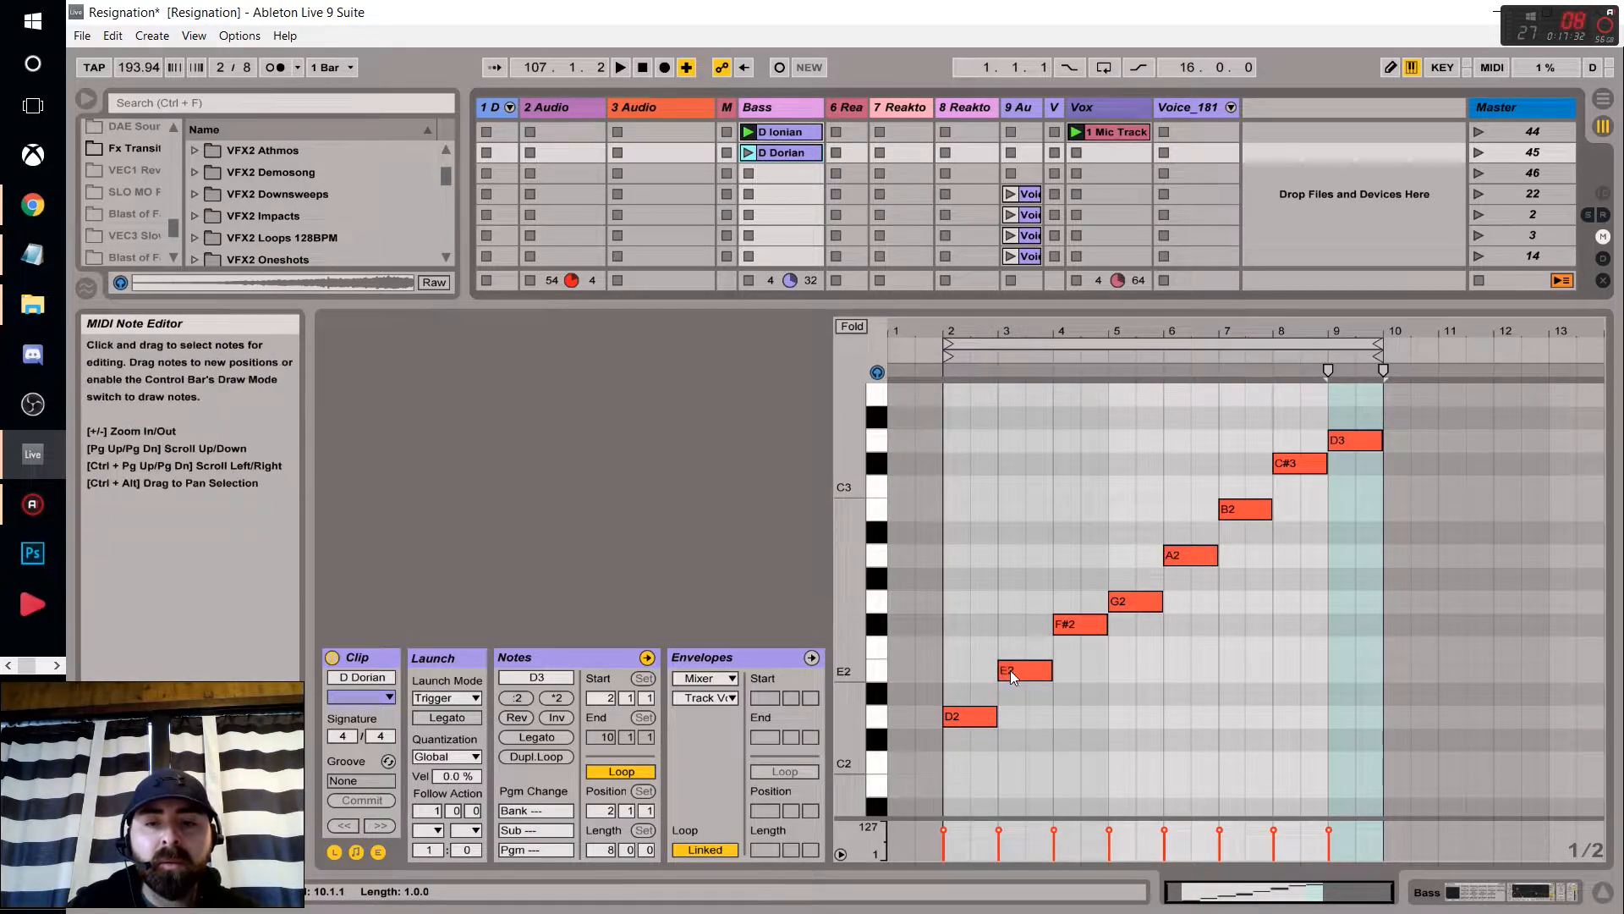
pyautogui.moveTo(1073, 630); pyautogui.dragTo(1076, 650)
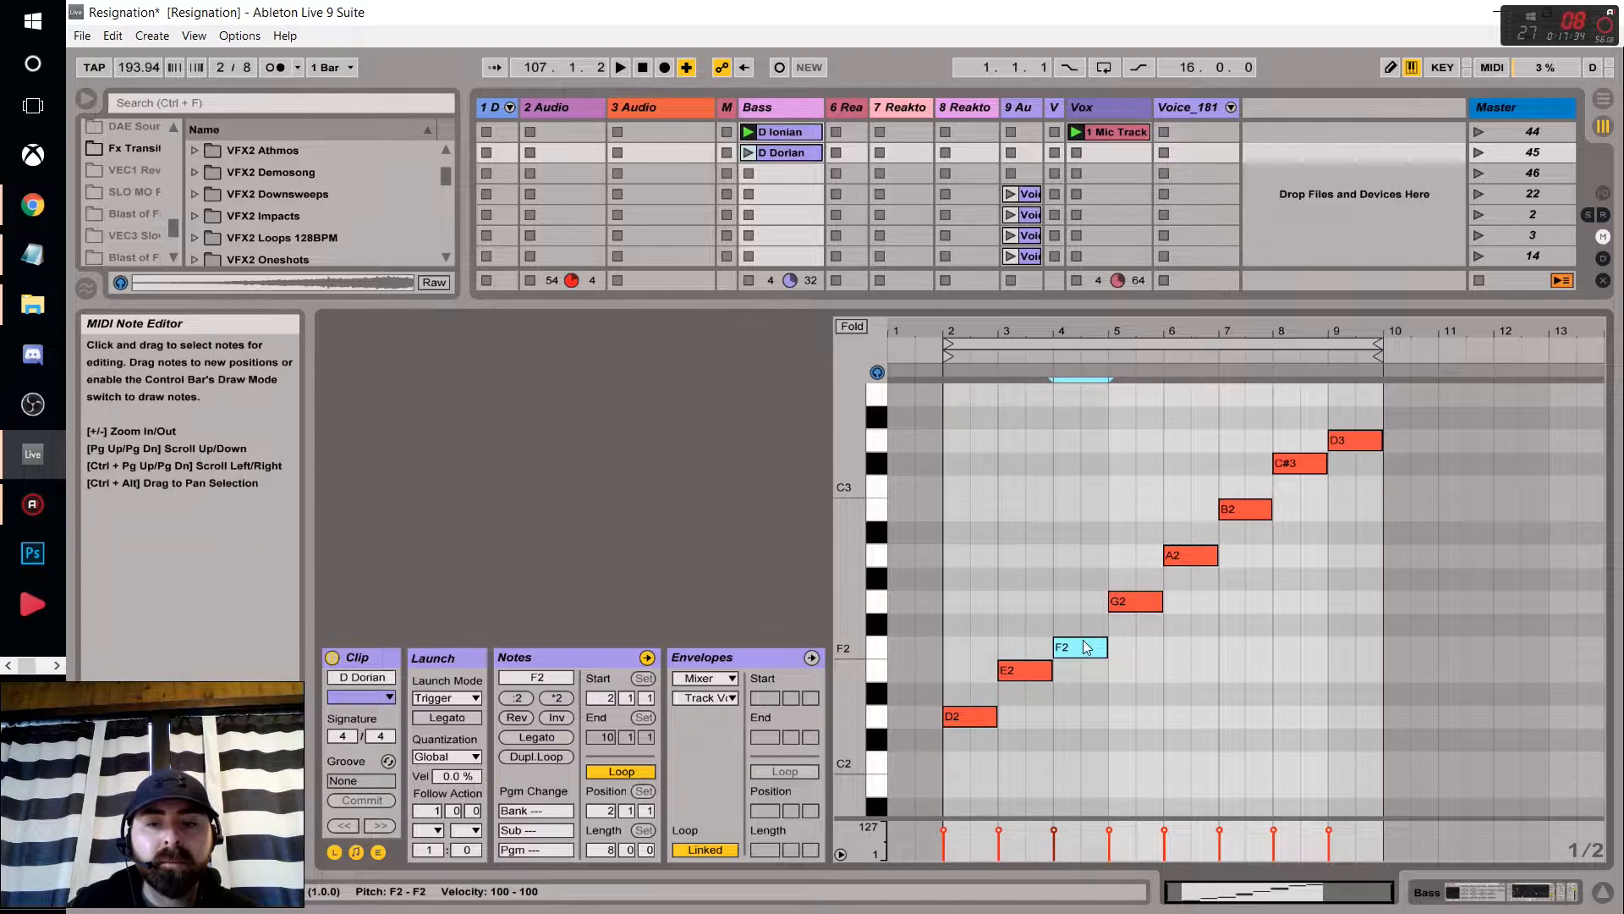
# Check the rest of the Dorian pattern in Chrome, and lower the C#3 note to C3 in Ableton Live.
pyautogui.click(52, 208)
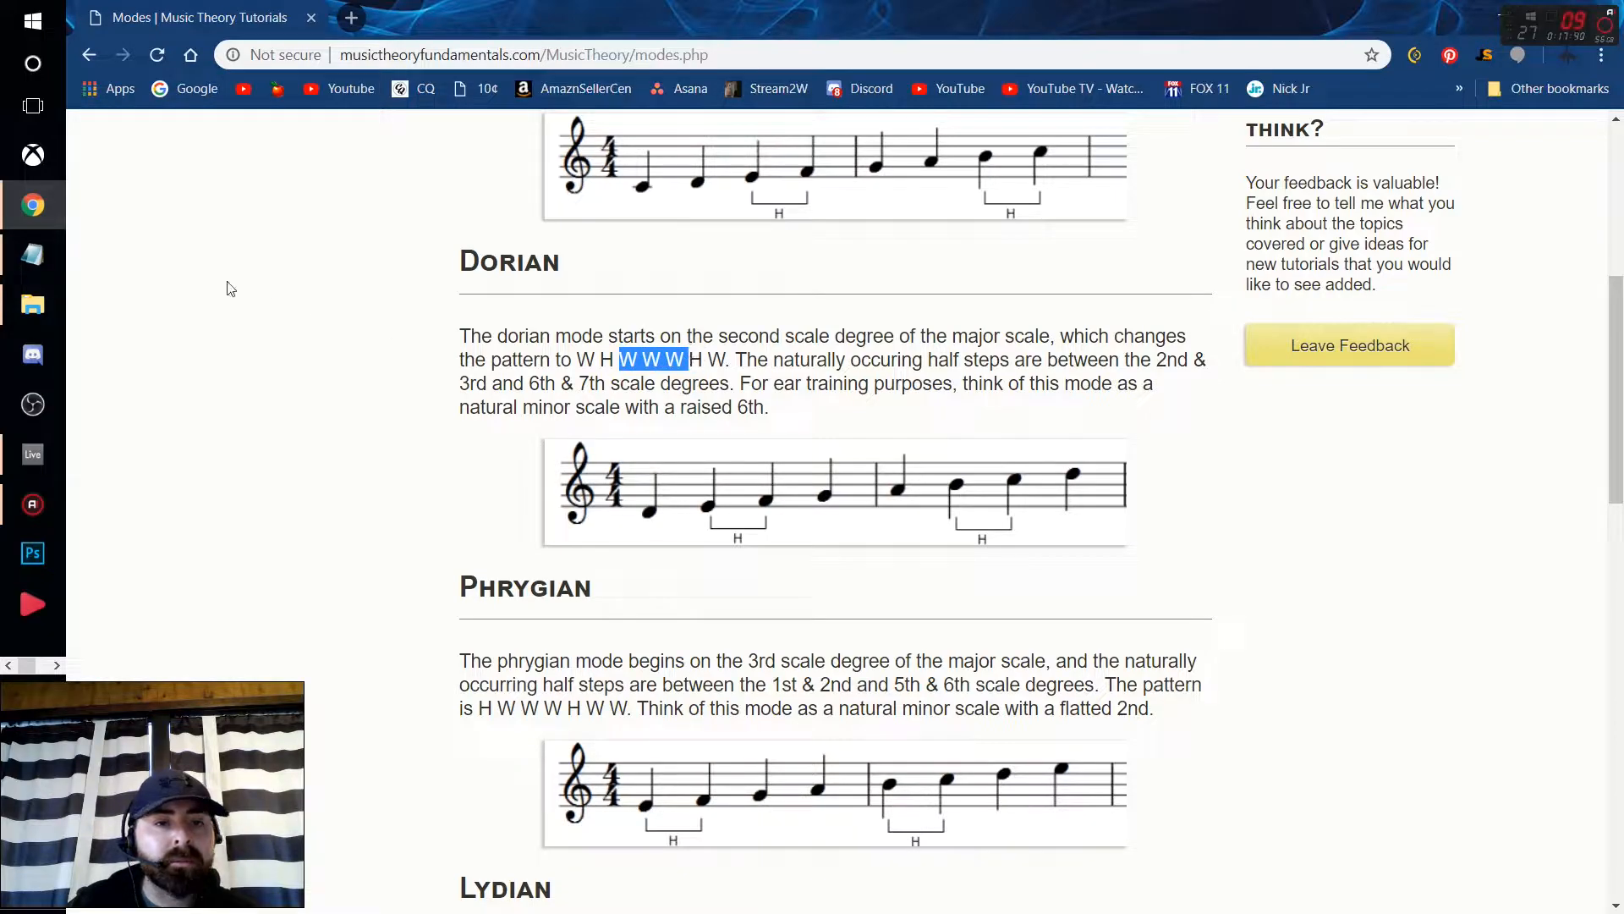
pyautogui.click(32, 455)
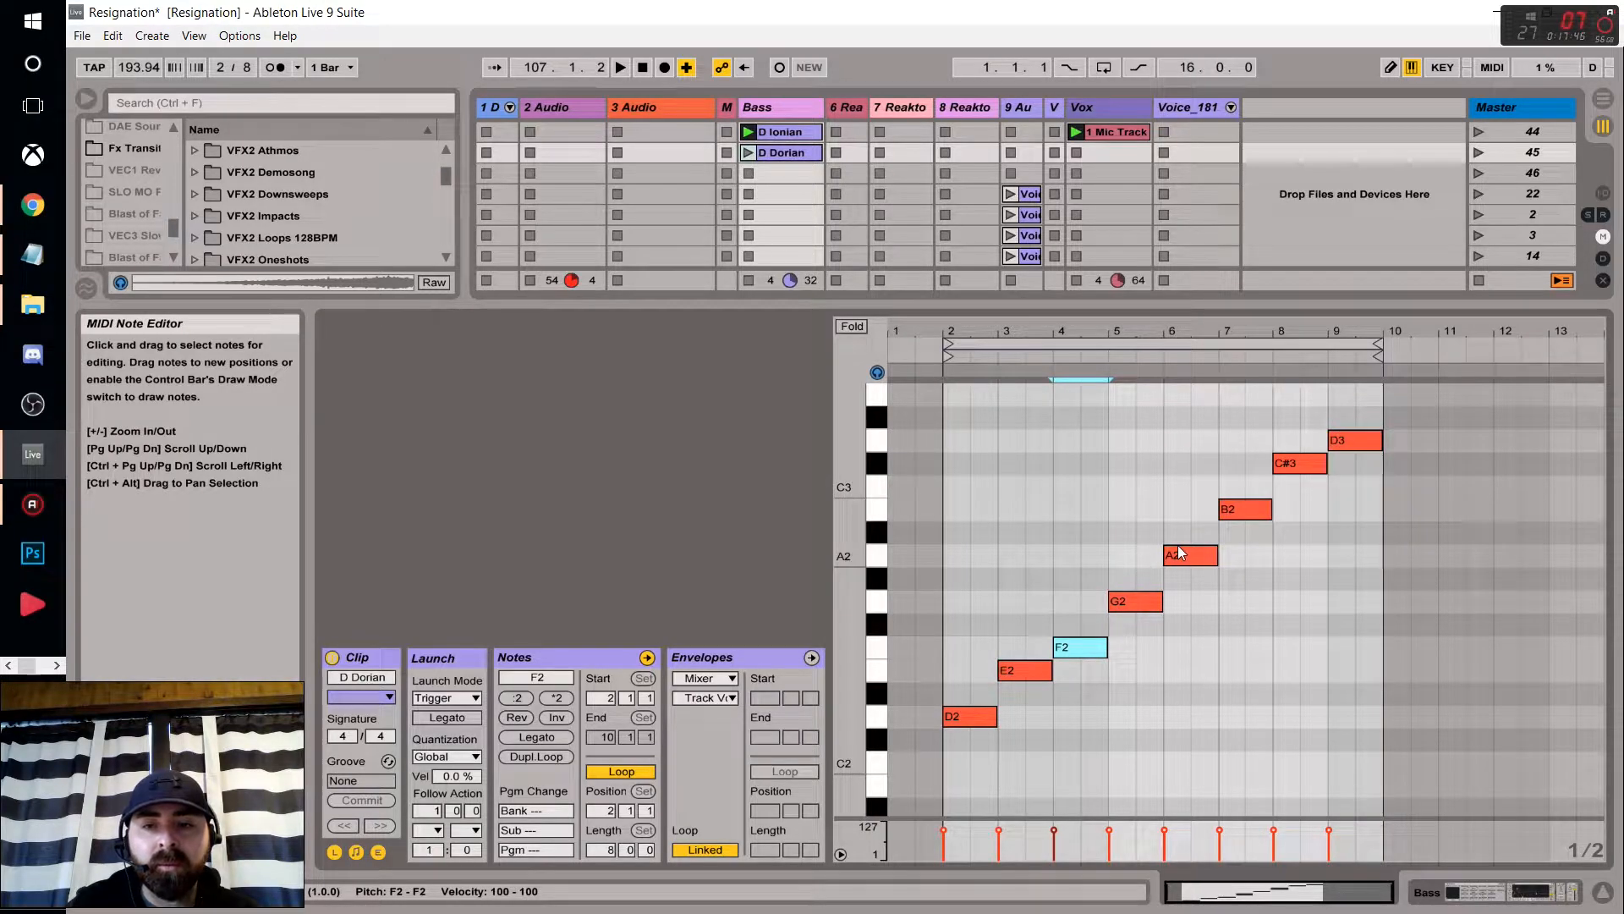
pyautogui.click(33, 205)
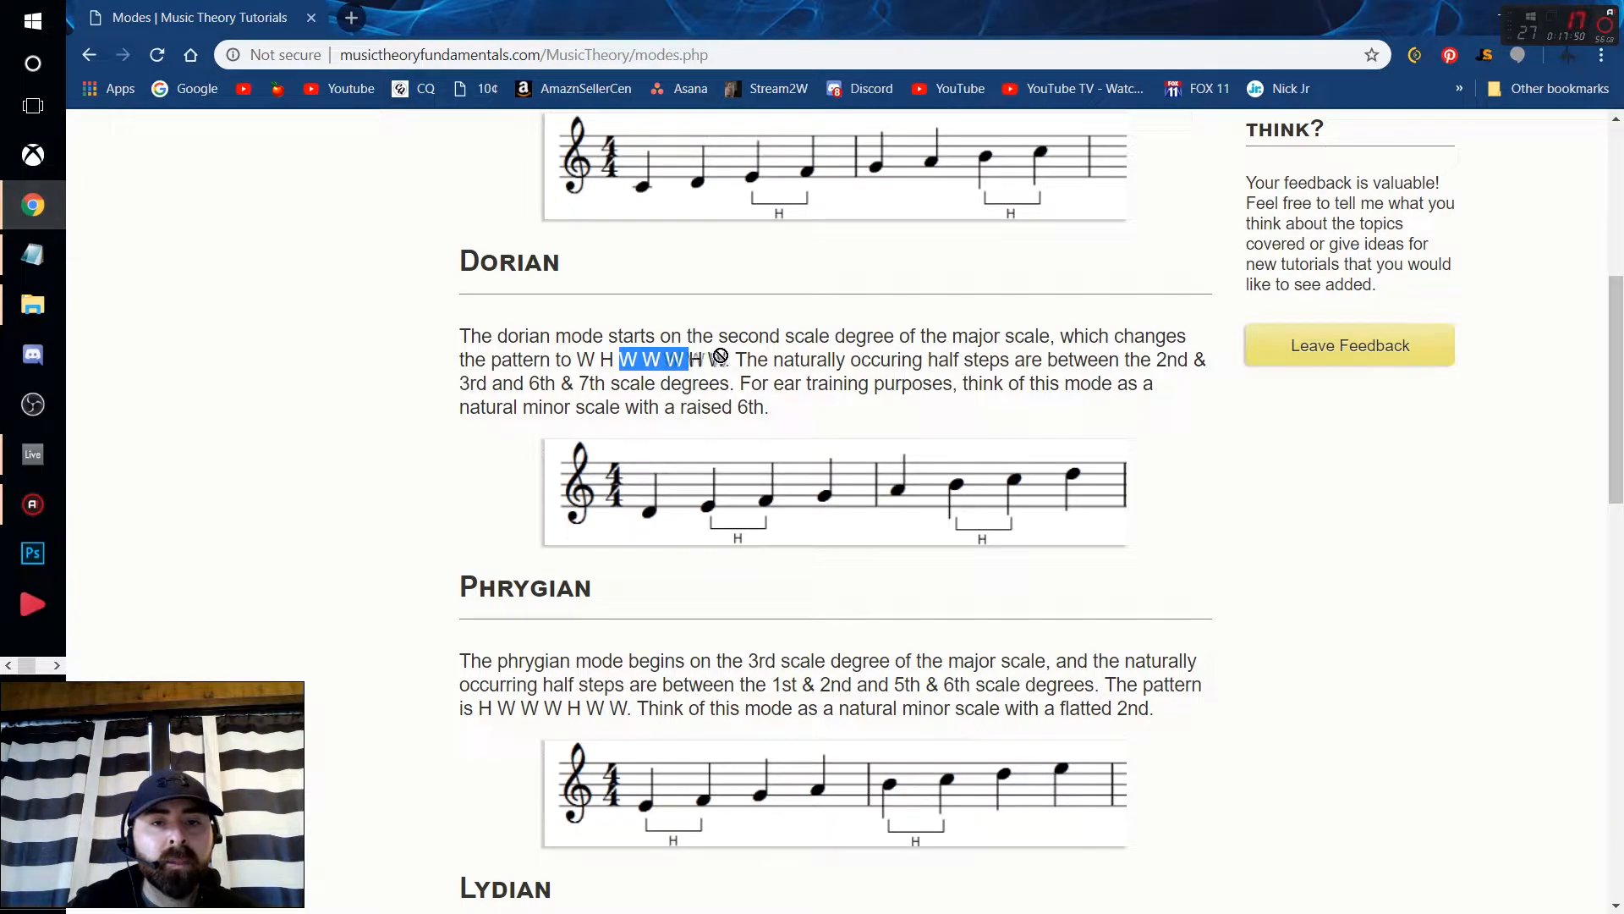
pyautogui.click(32, 454)
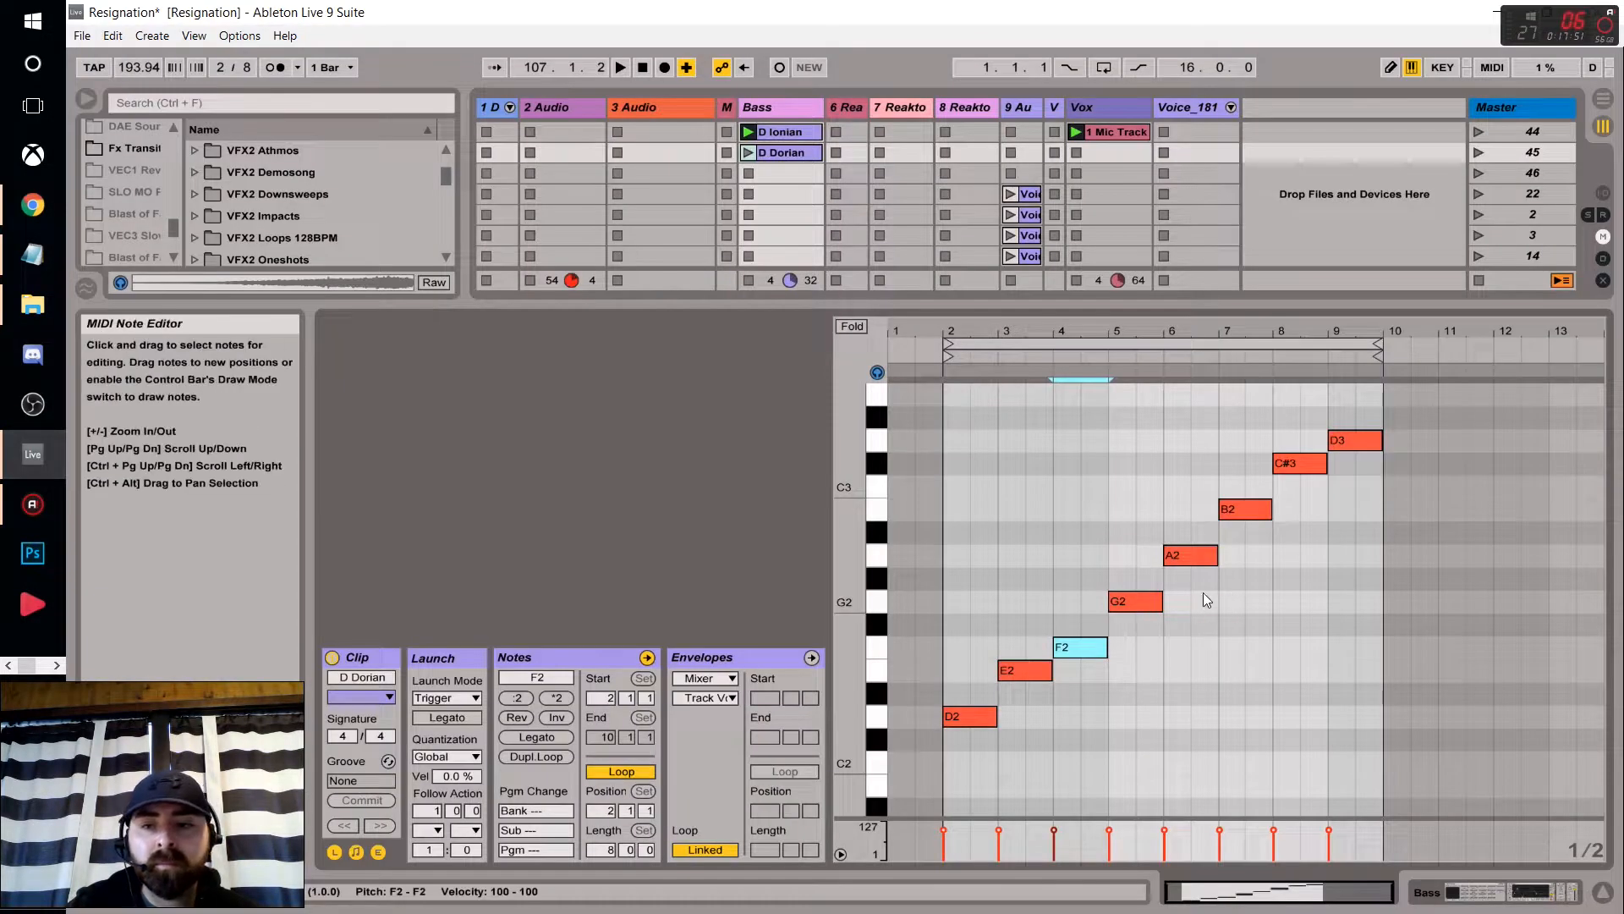
pyautogui.moveTo(1287, 467); pyautogui.dragTo(1291, 487)
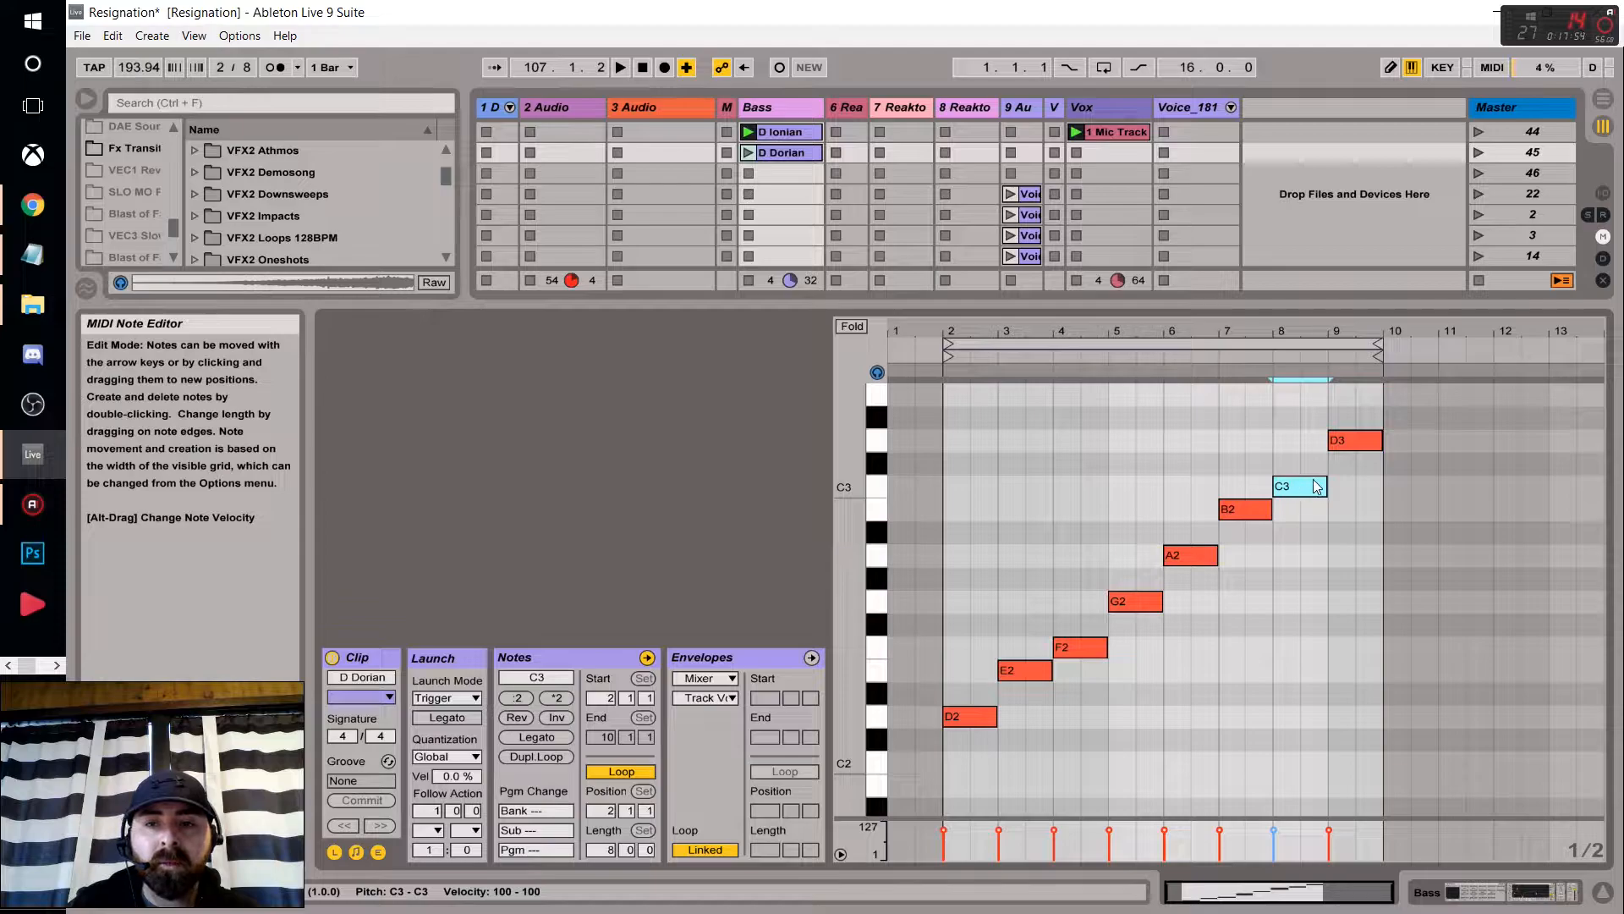
# Launch the D Dorian clip with the vocals and enlarge the Session View to show the mixer.
pyautogui.click(785, 151)
pyautogui.click(748, 152)
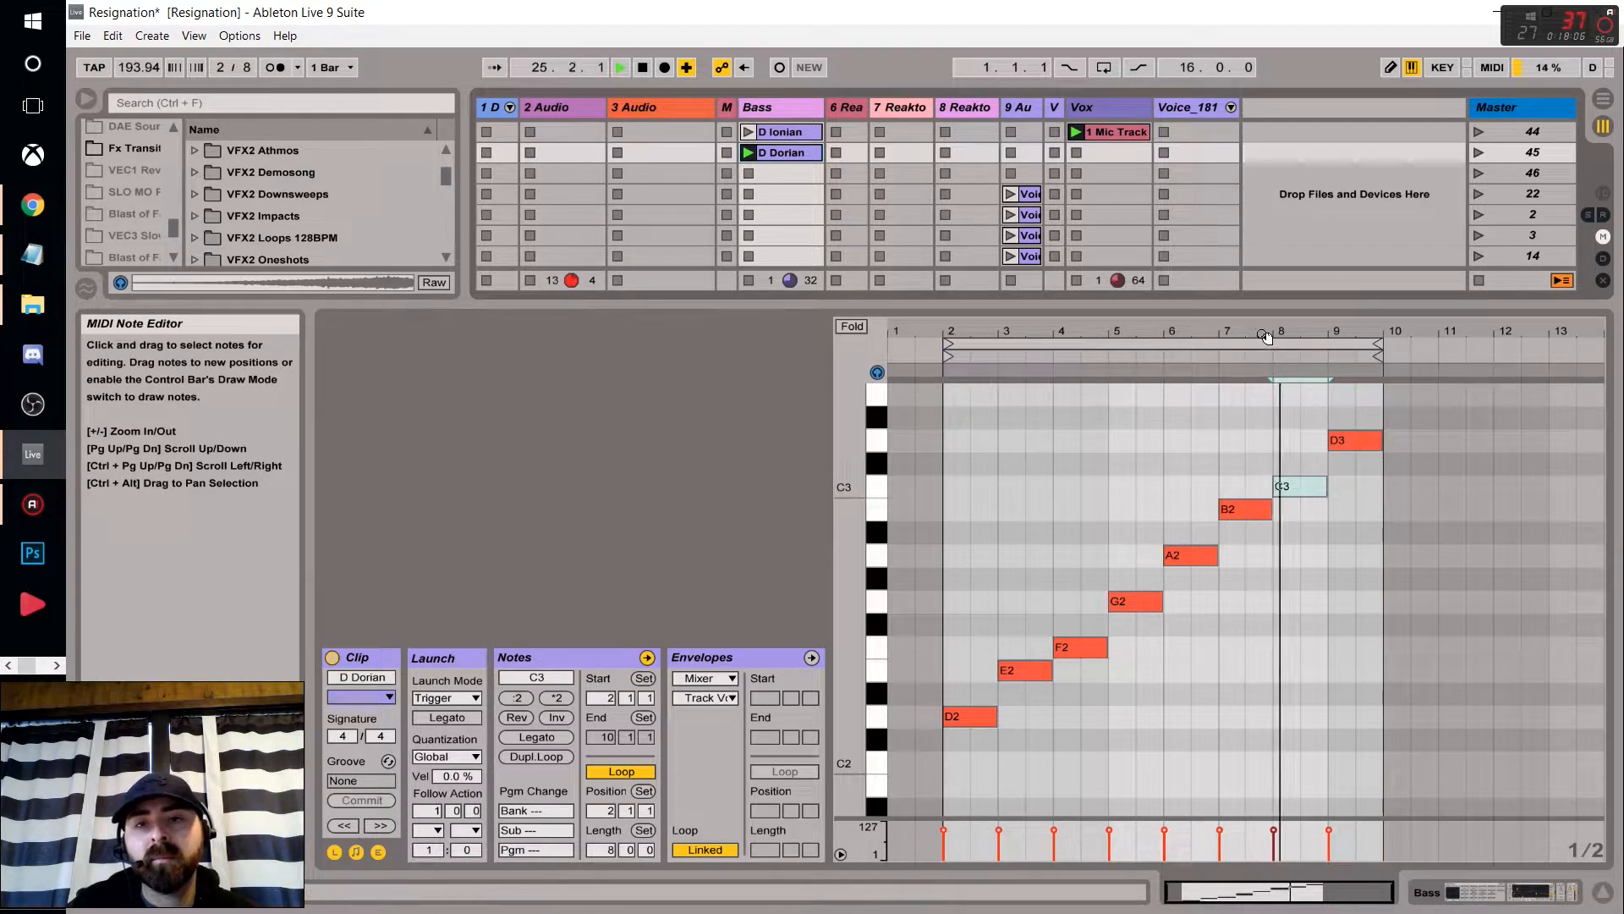
pyautogui.moveTo(1255, 304); pyautogui.dragTo(1256, 490)
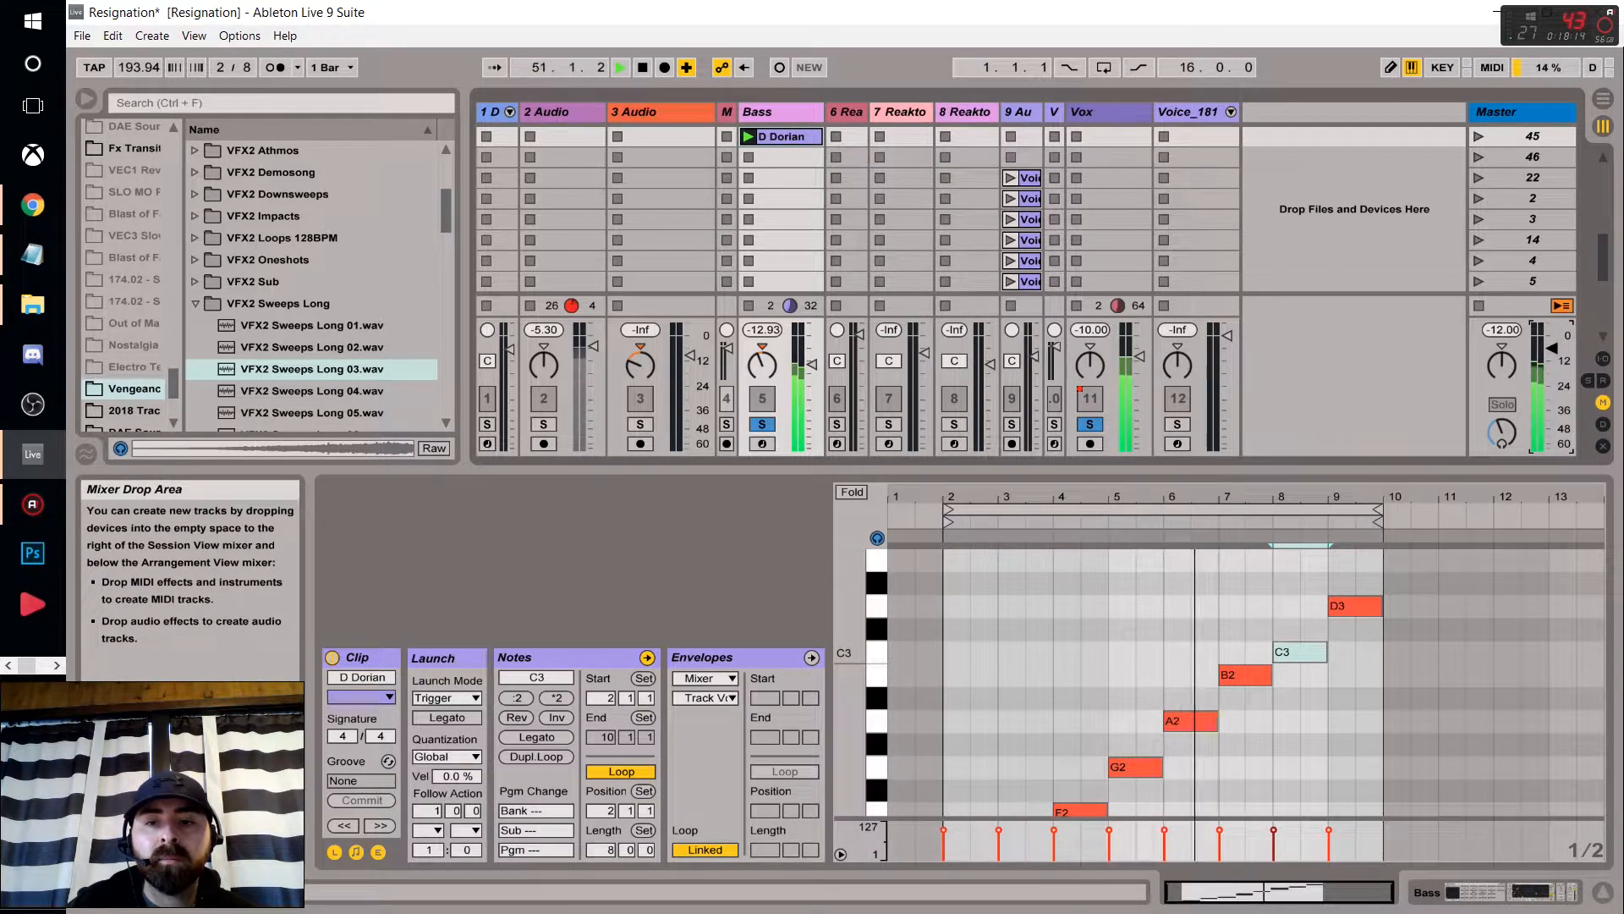
pyautogui.click(1550, 343)
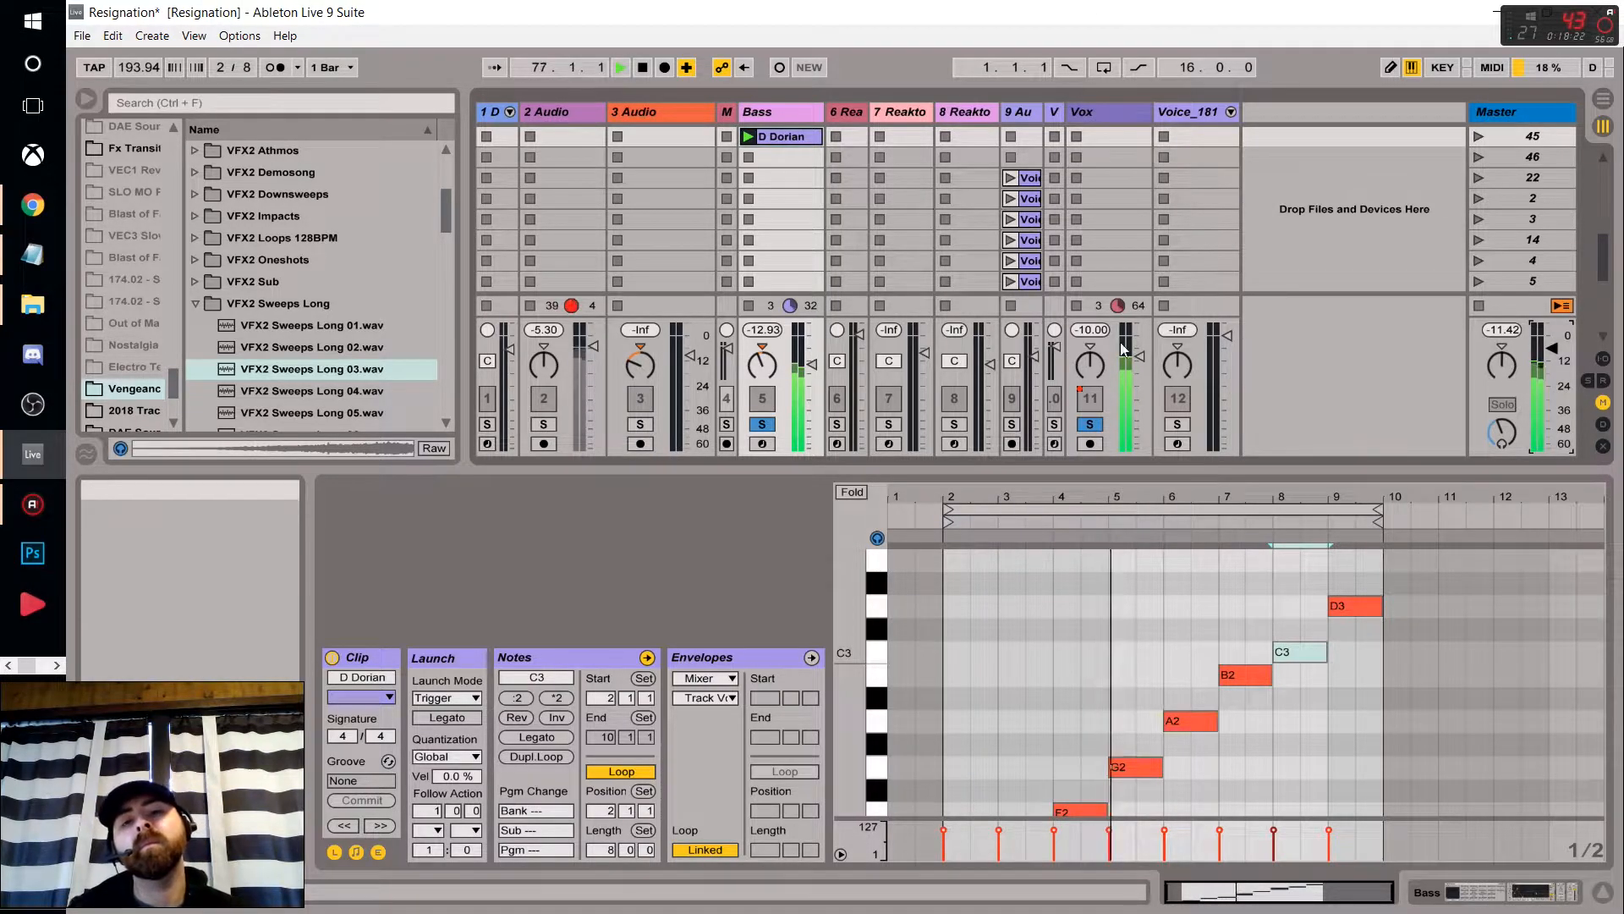
# Stop and replay the D Dorian scale from the beginning, and select the F2 note from the piano roll.
pyautogui.press('space')
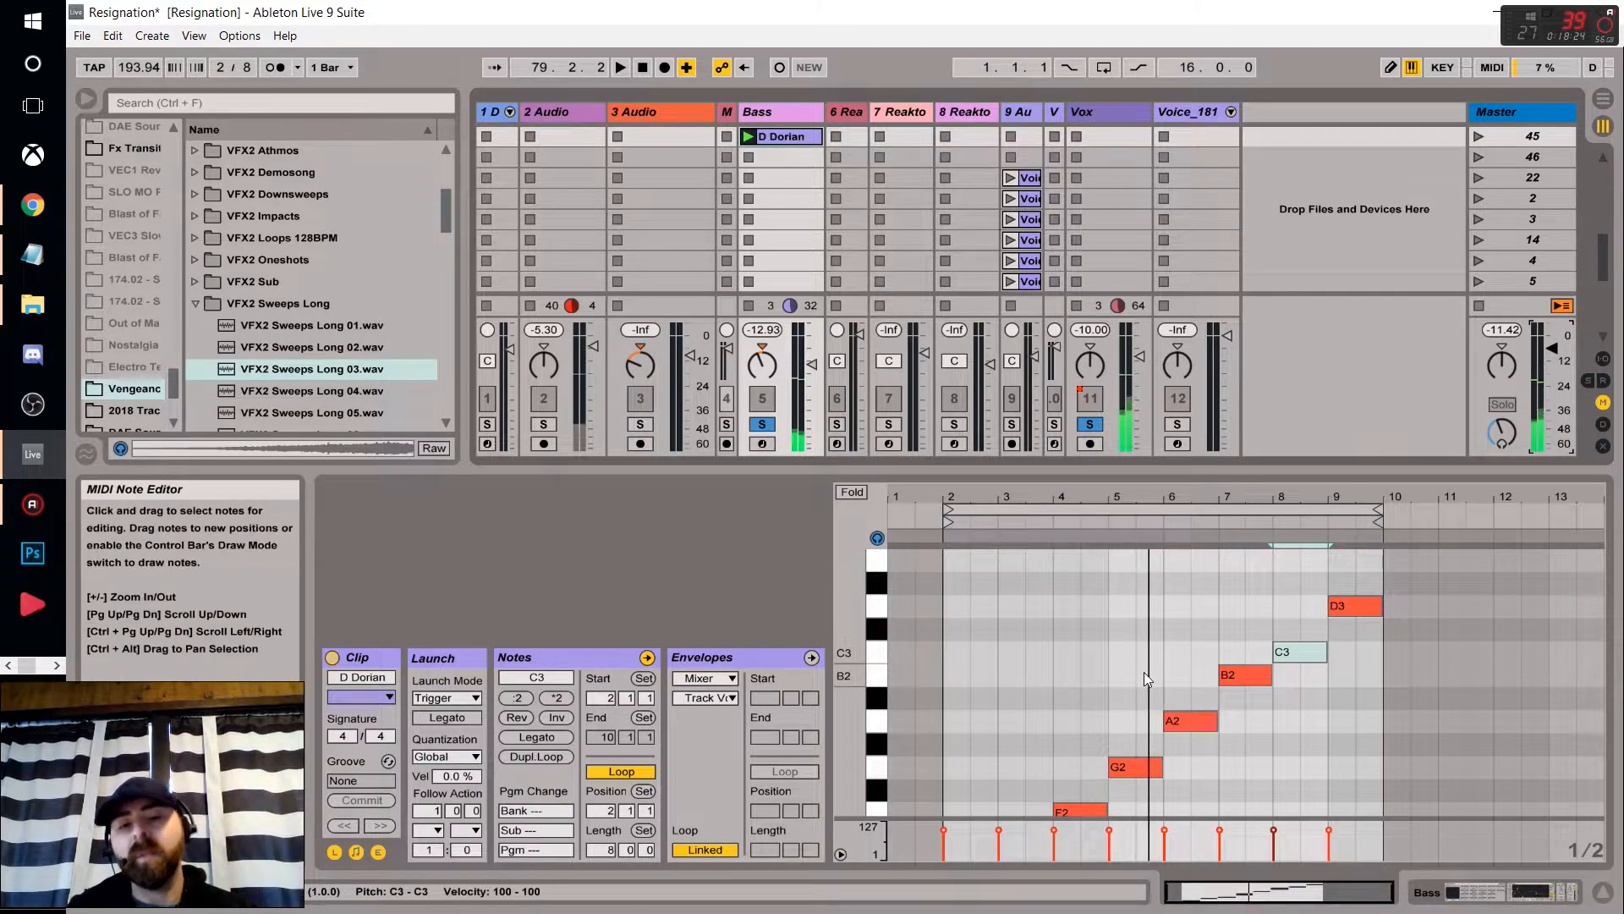
pyautogui.scroll(-5, 1142, 670)
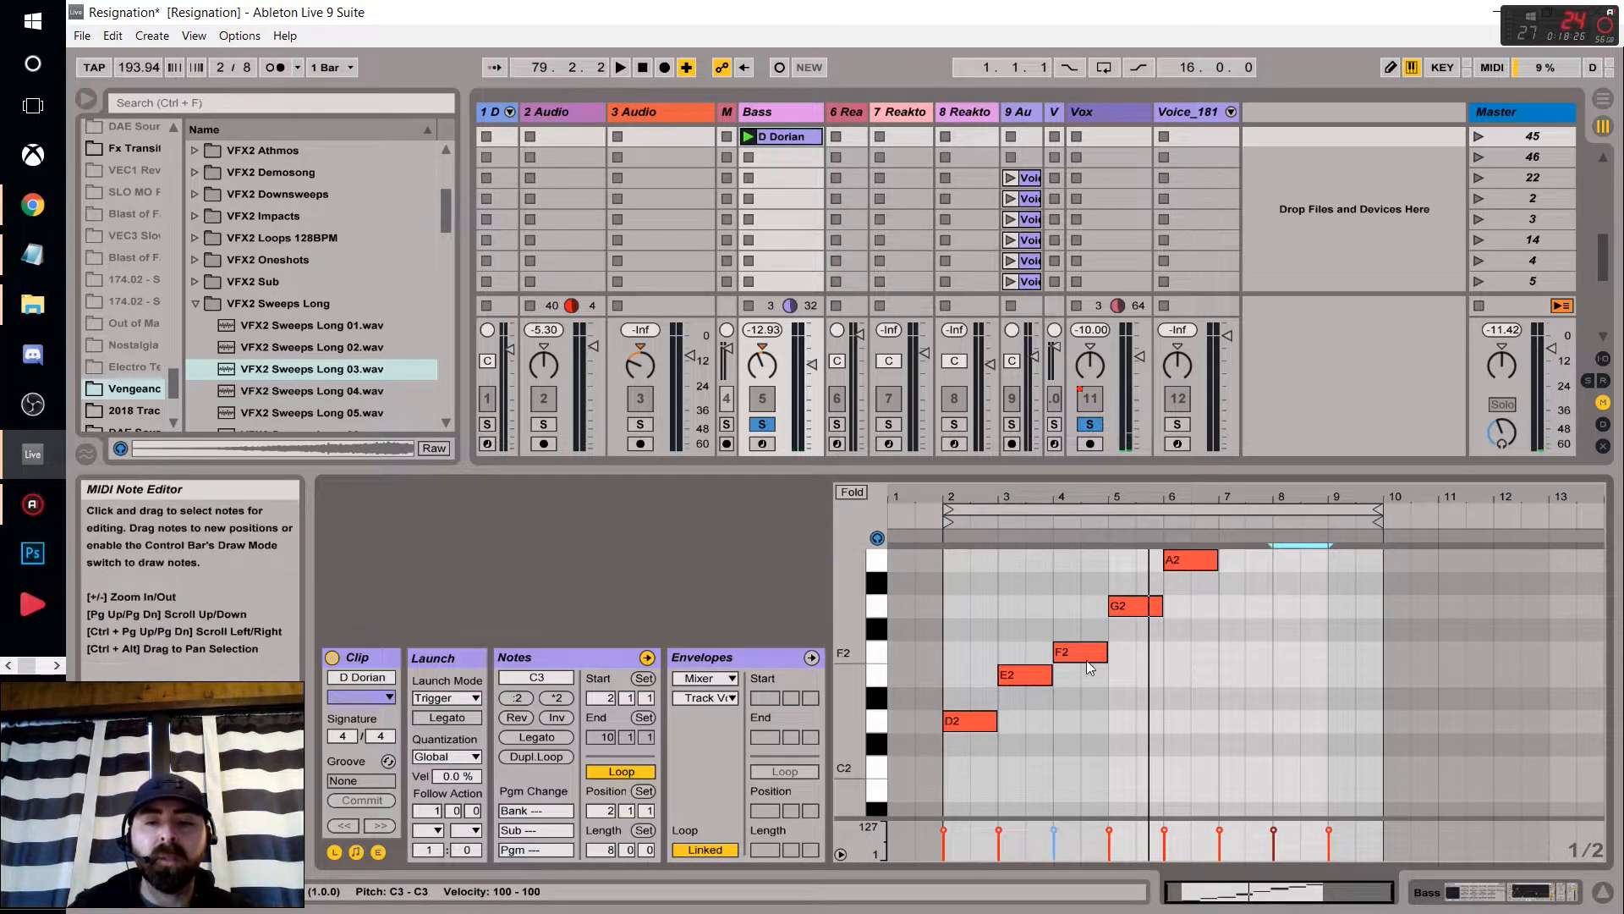
pyautogui.press('space')
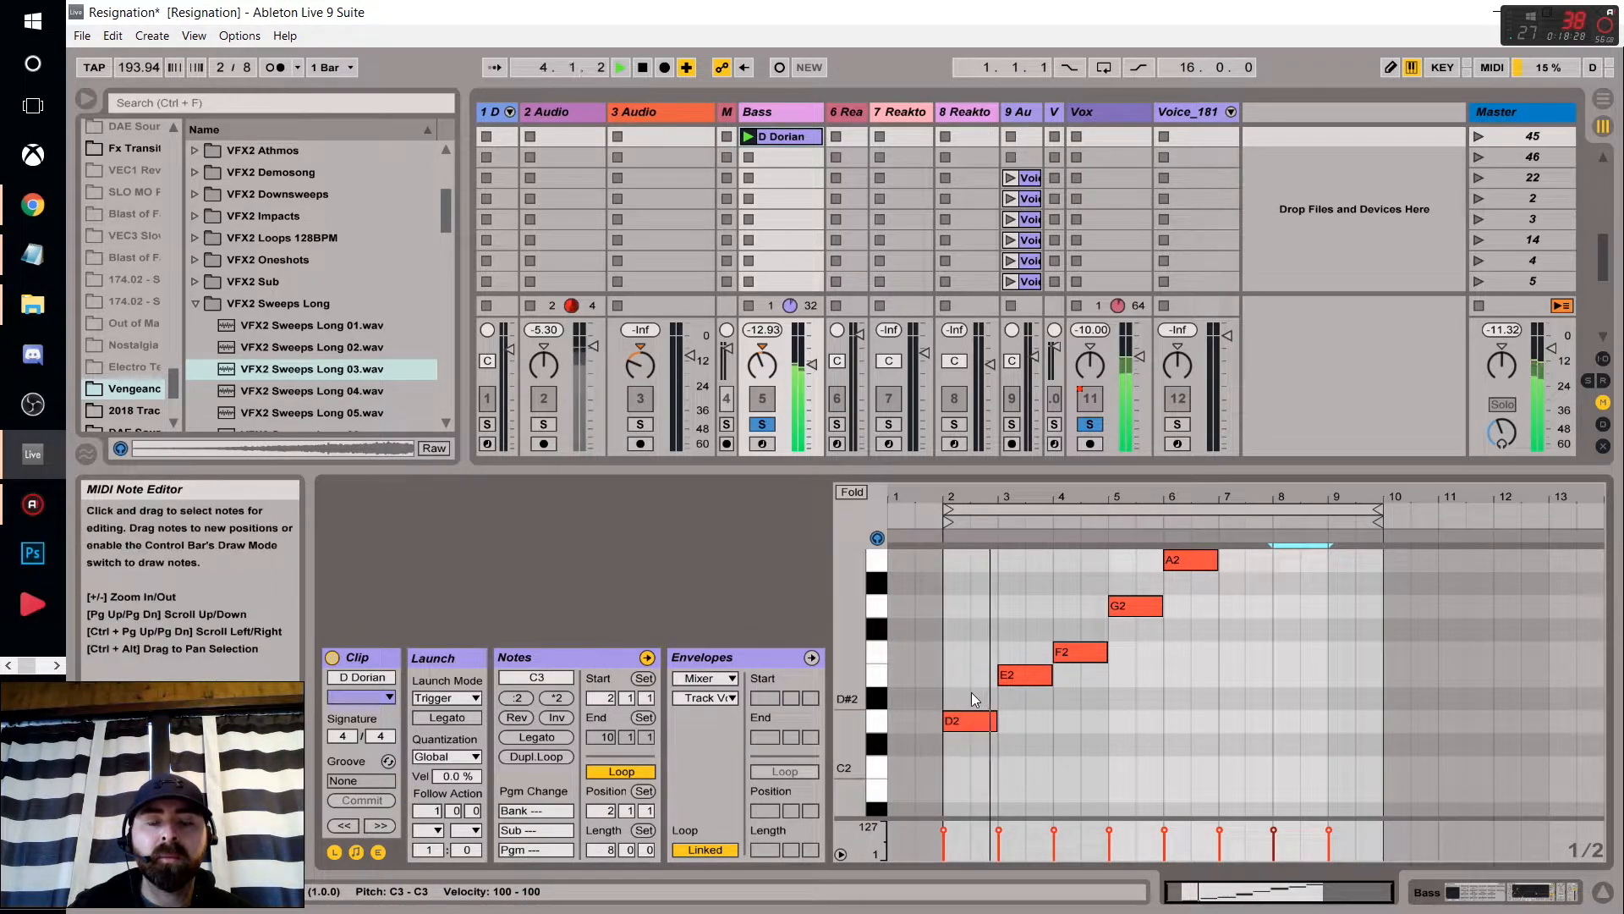
pyautogui.press('space')
pyautogui.click(877, 655)
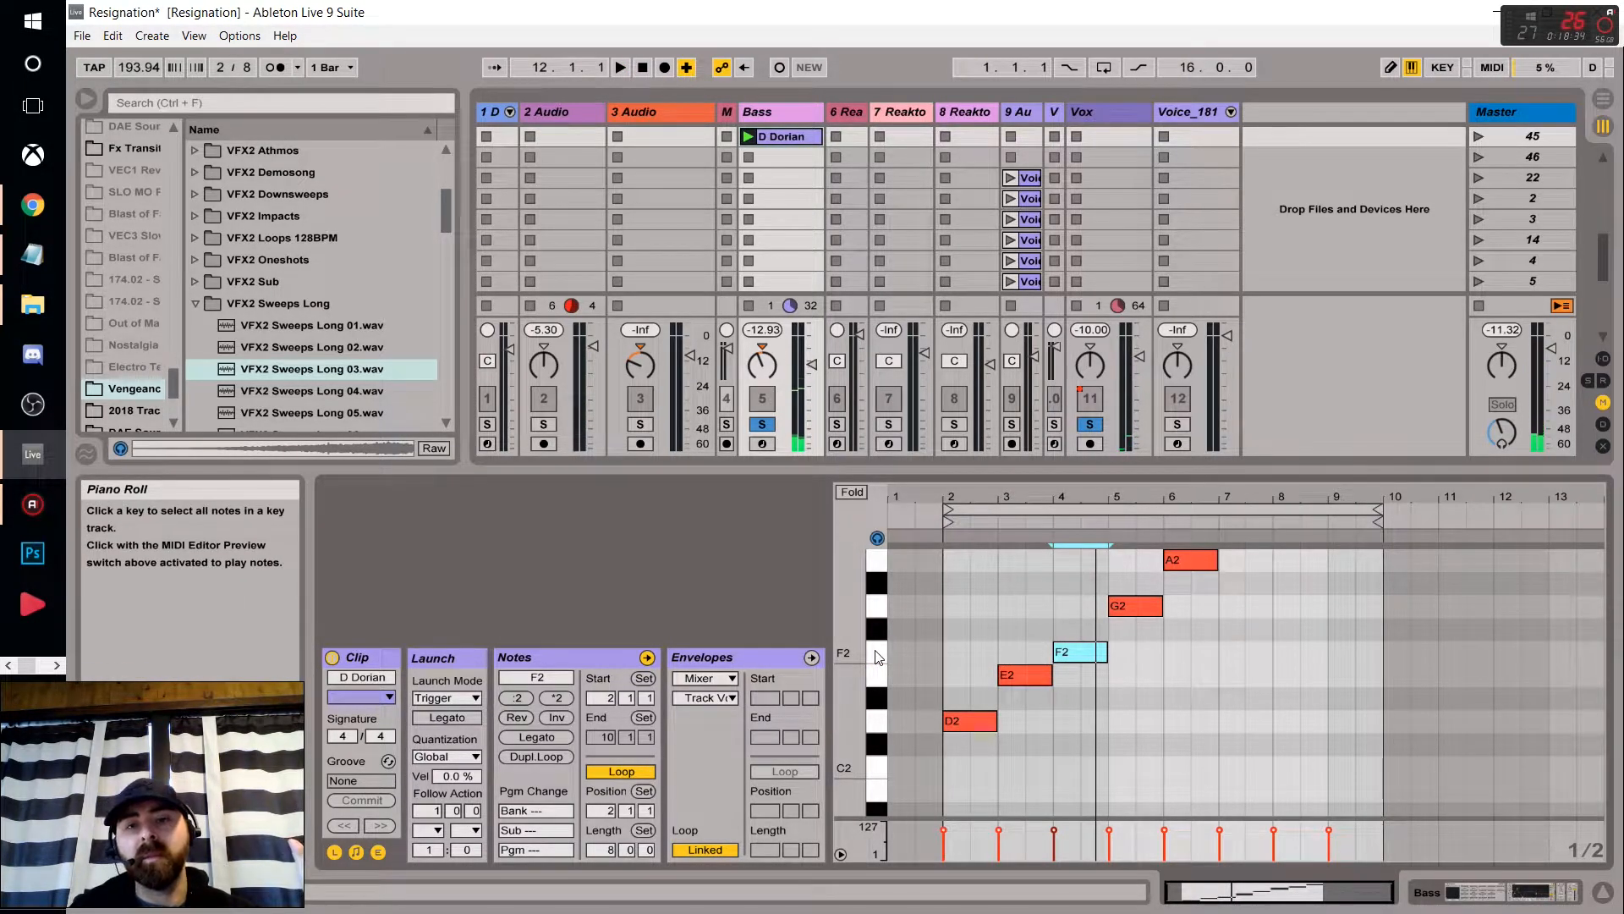
# Launch the D Ionian clip and the D Dorian clip in turn to compare them against the vocals.
pyautogui.click(791, 198)
pyautogui.scroll(1, 793, 200)
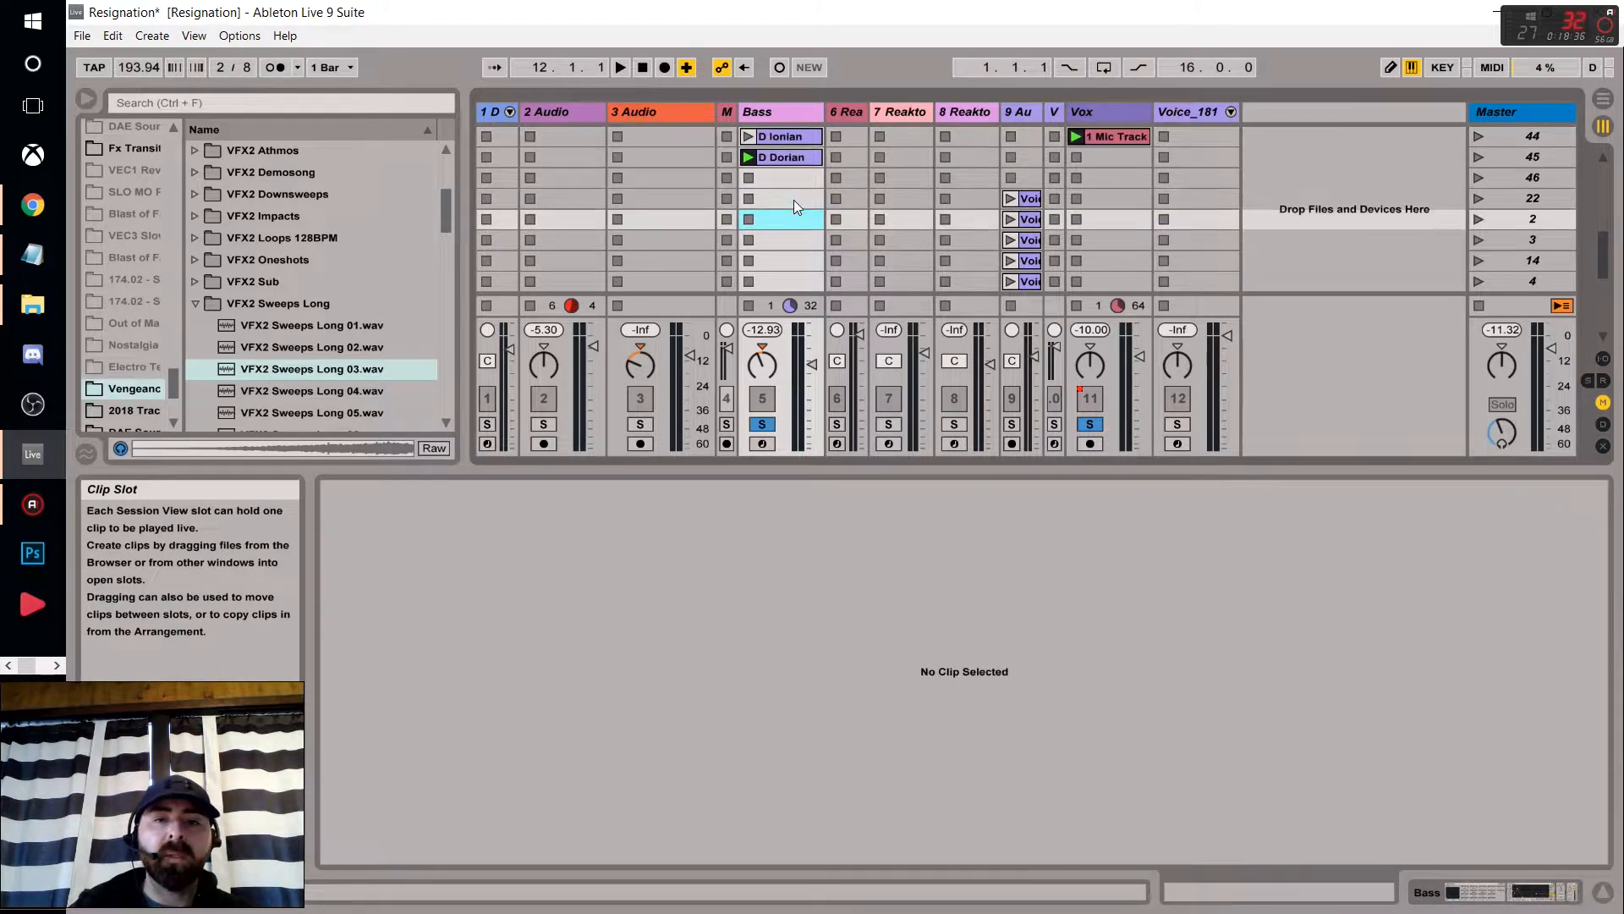
pyautogui.scroll(1, 794, 200)
pyautogui.click(782, 161)
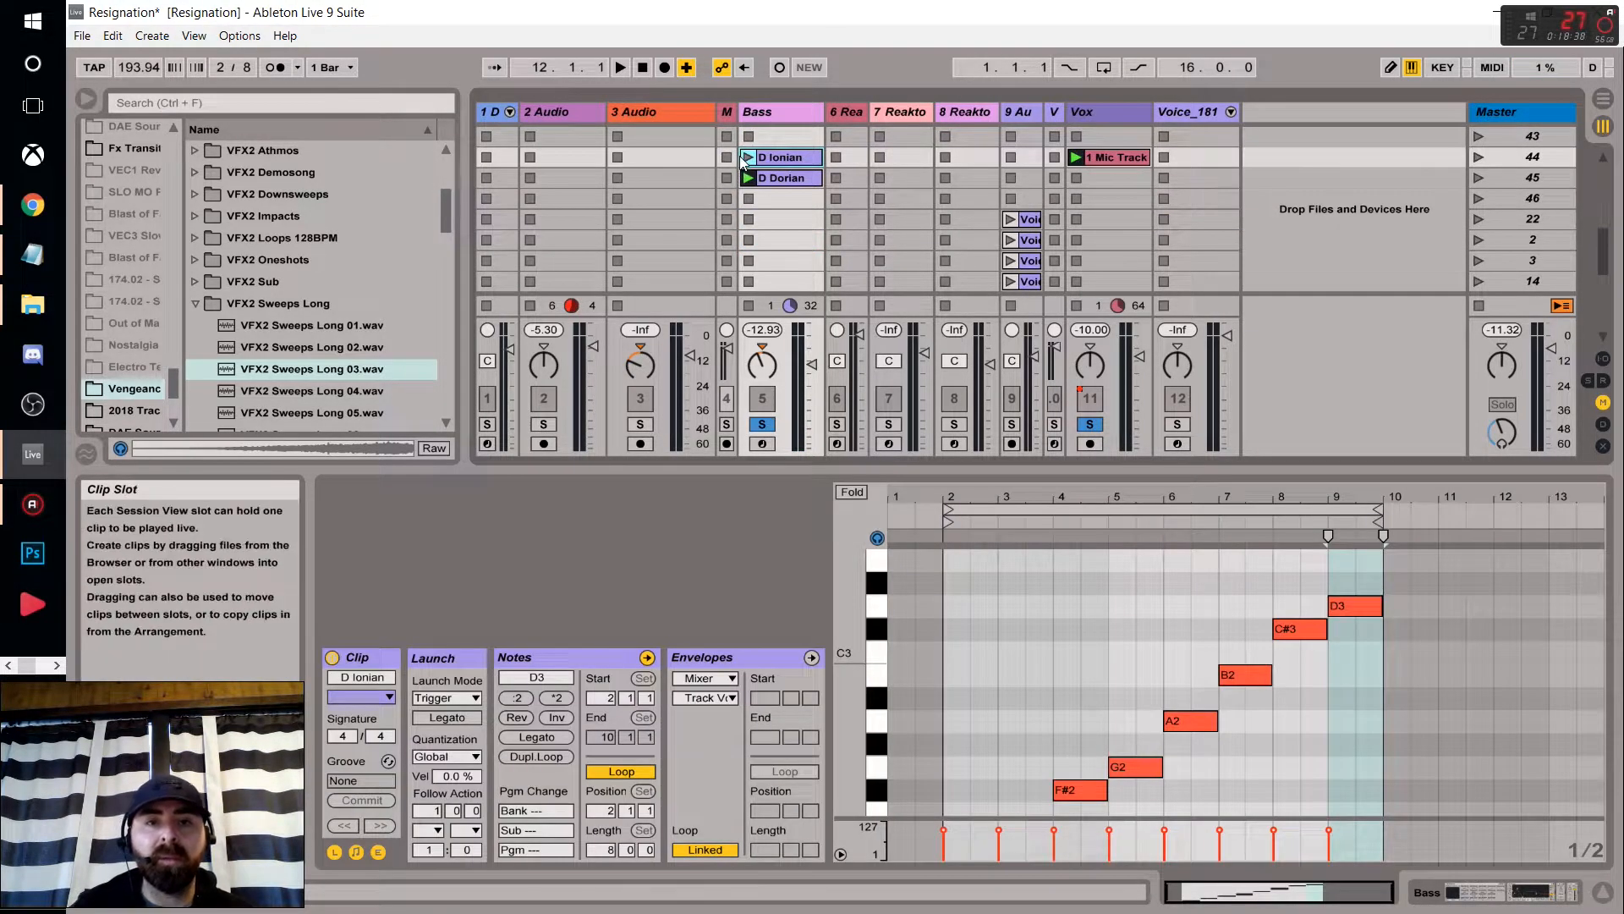
pyautogui.click(745, 157)
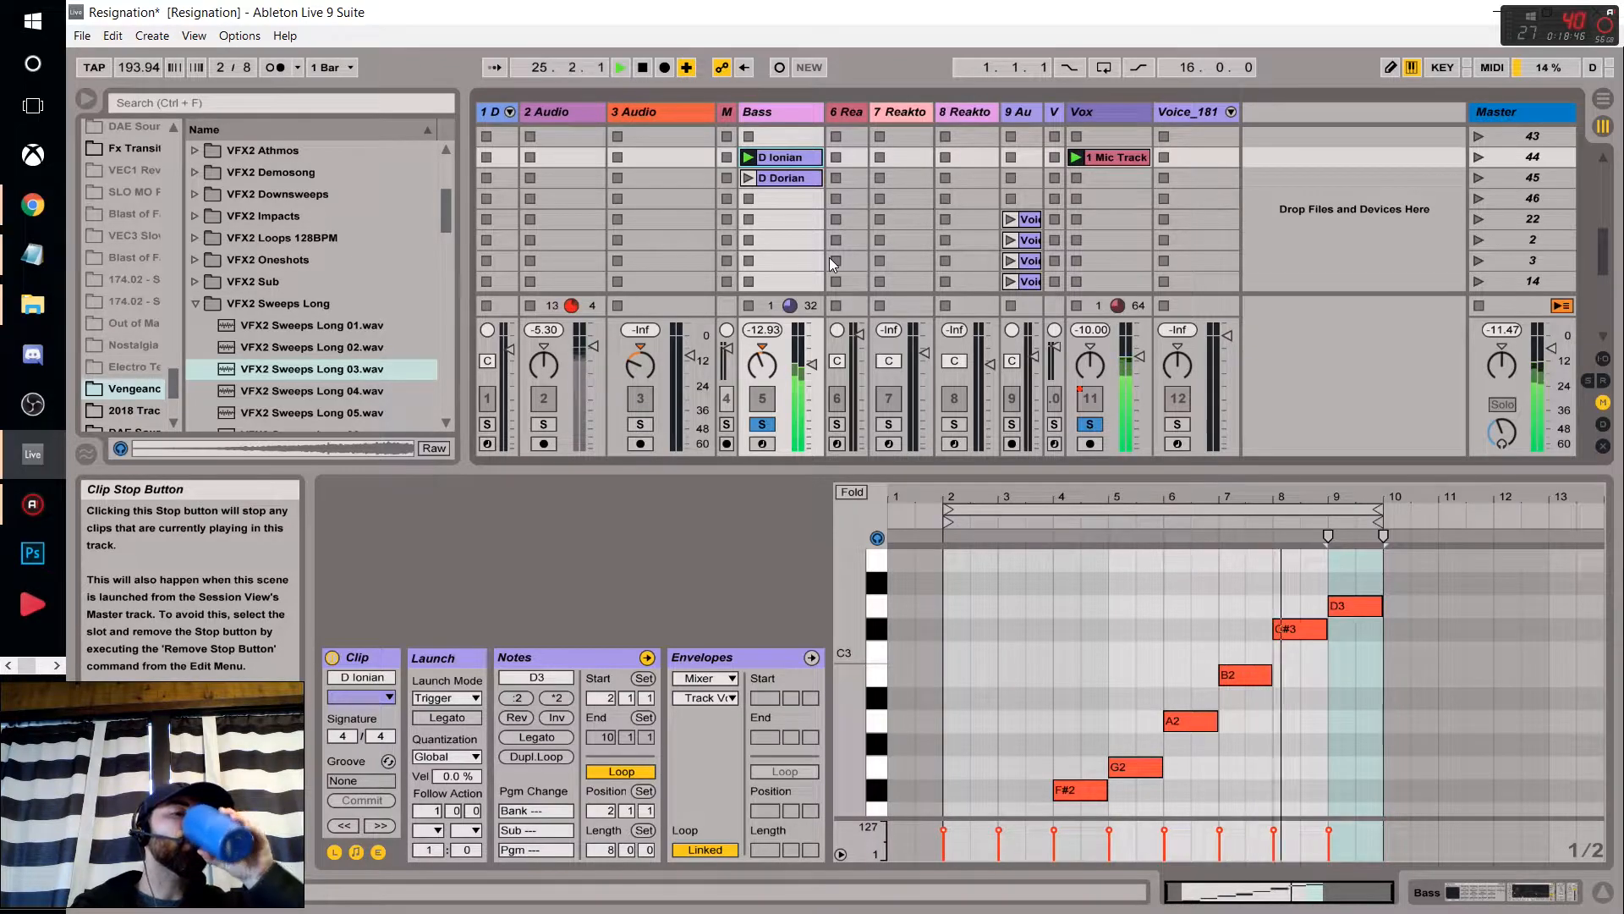
pyautogui.click(748, 177)
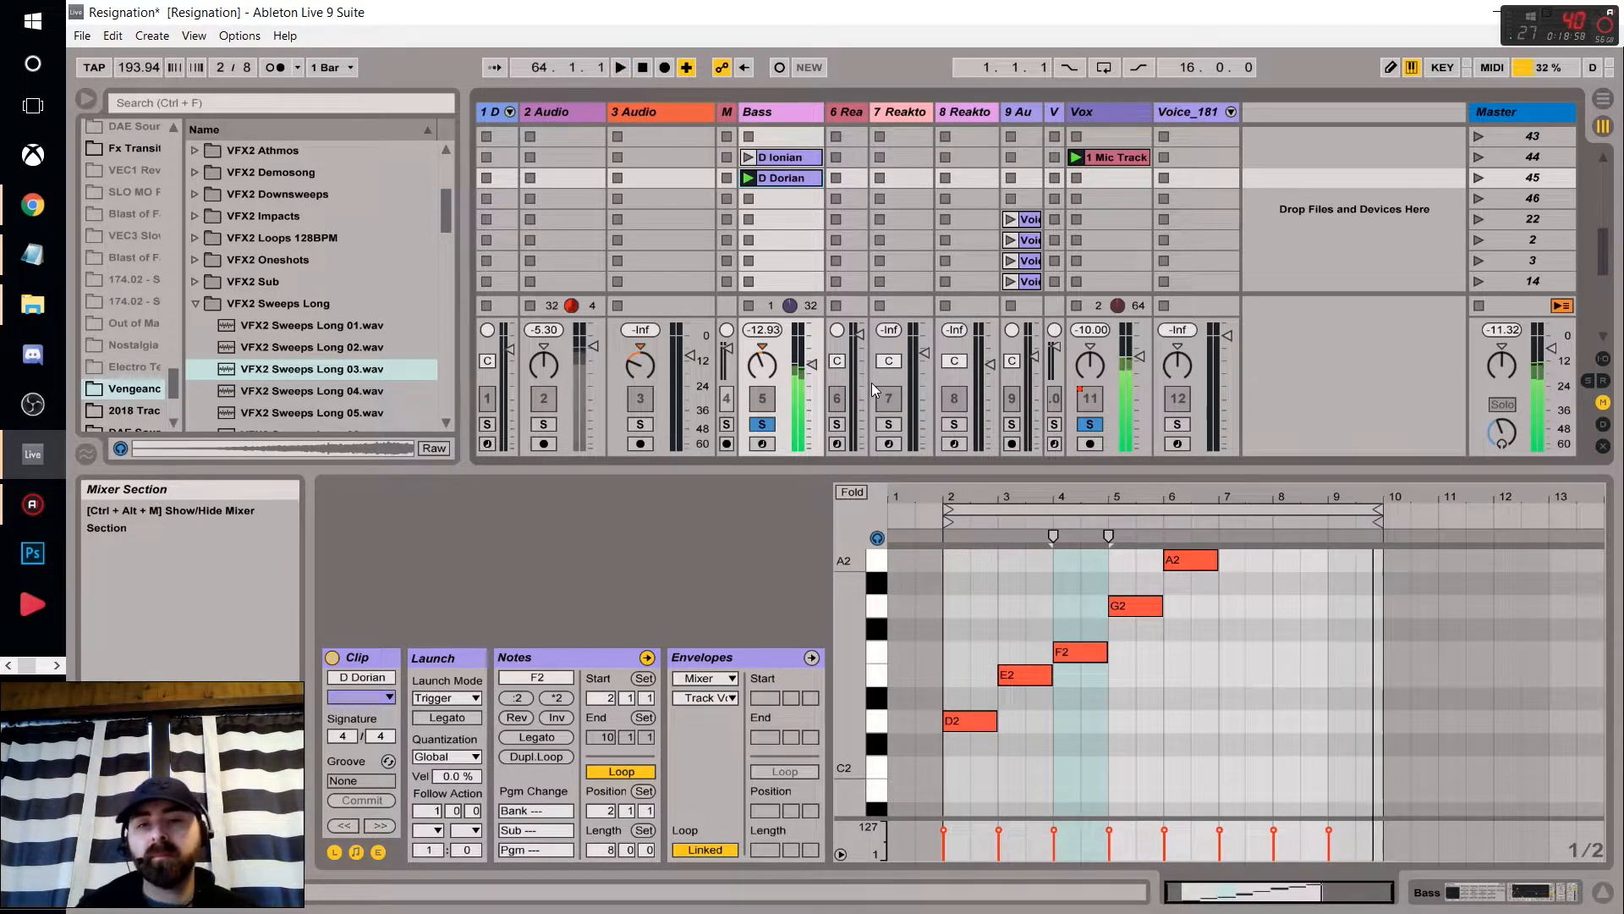
# Highlight the Phrygian heading in Chrome, and duplicate the D Dorian clip into the next Bass slot in Ableton Live.
pyautogui.click(34, 204)
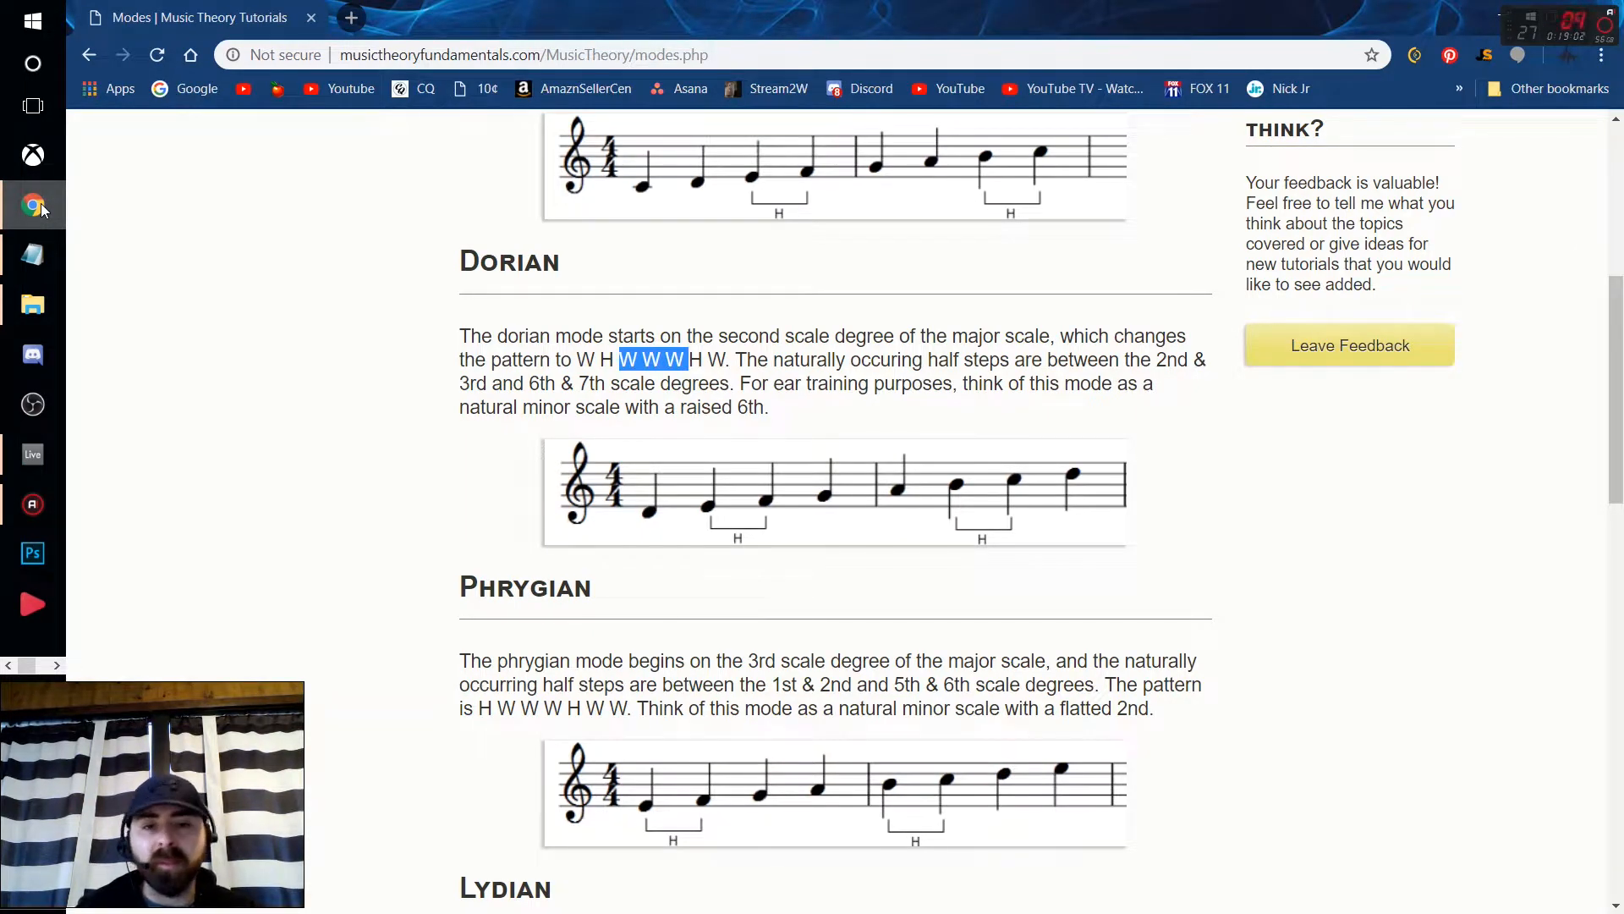
pyautogui.scroll(-2, 440, 545)
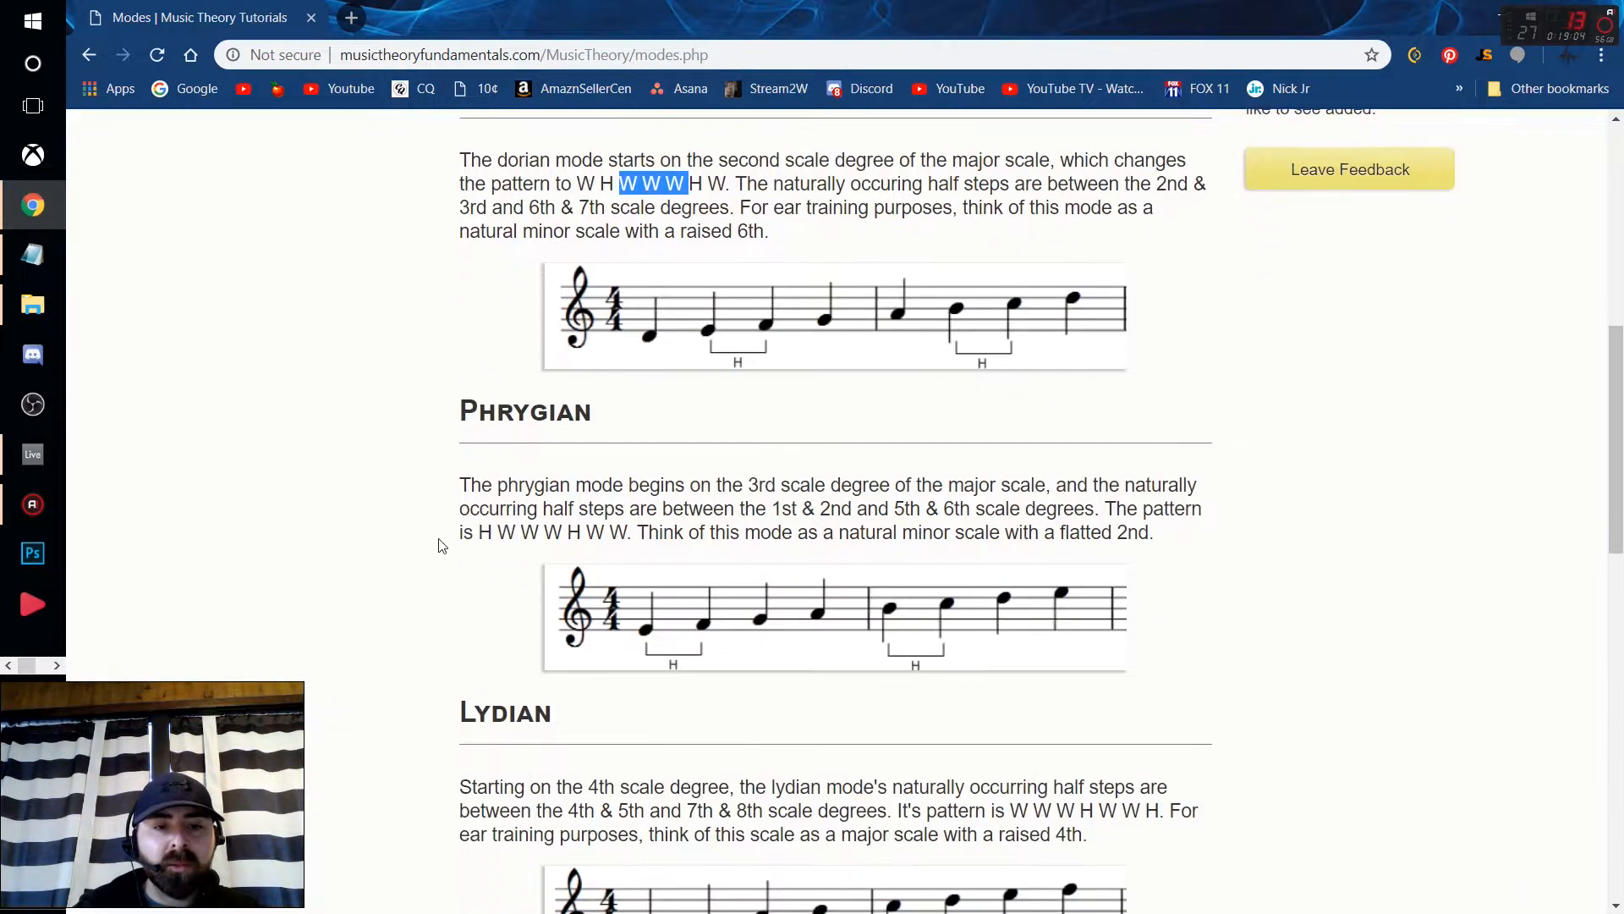
pyautogui.moveTo(466, 414); pyautogui.dragTo(589, 414)
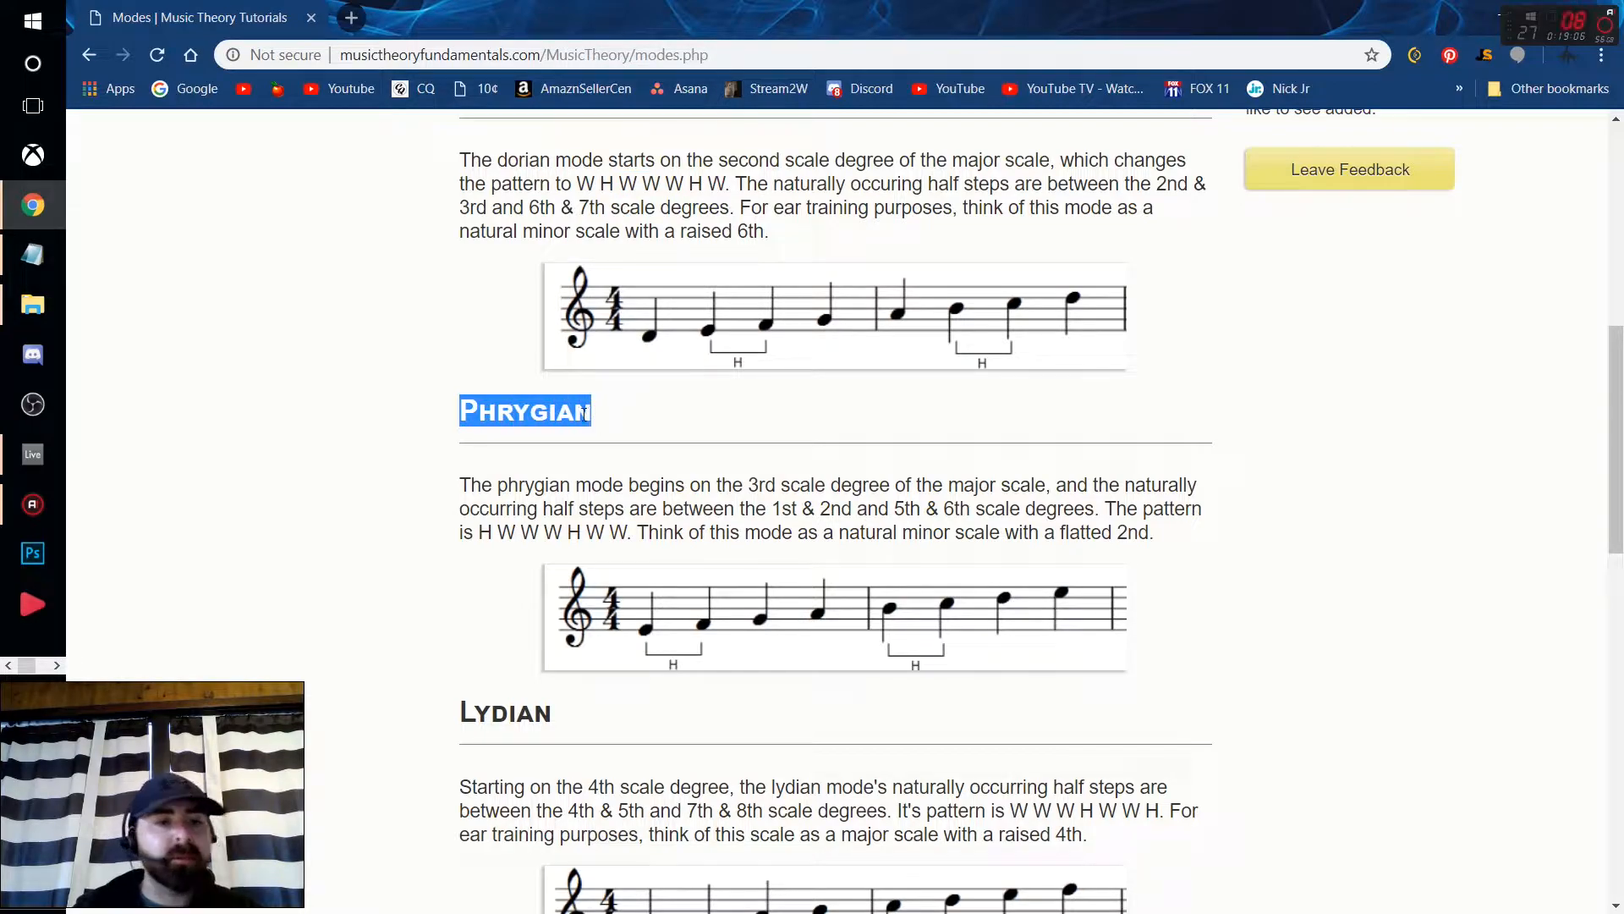
pyautogui.click(32, 454)
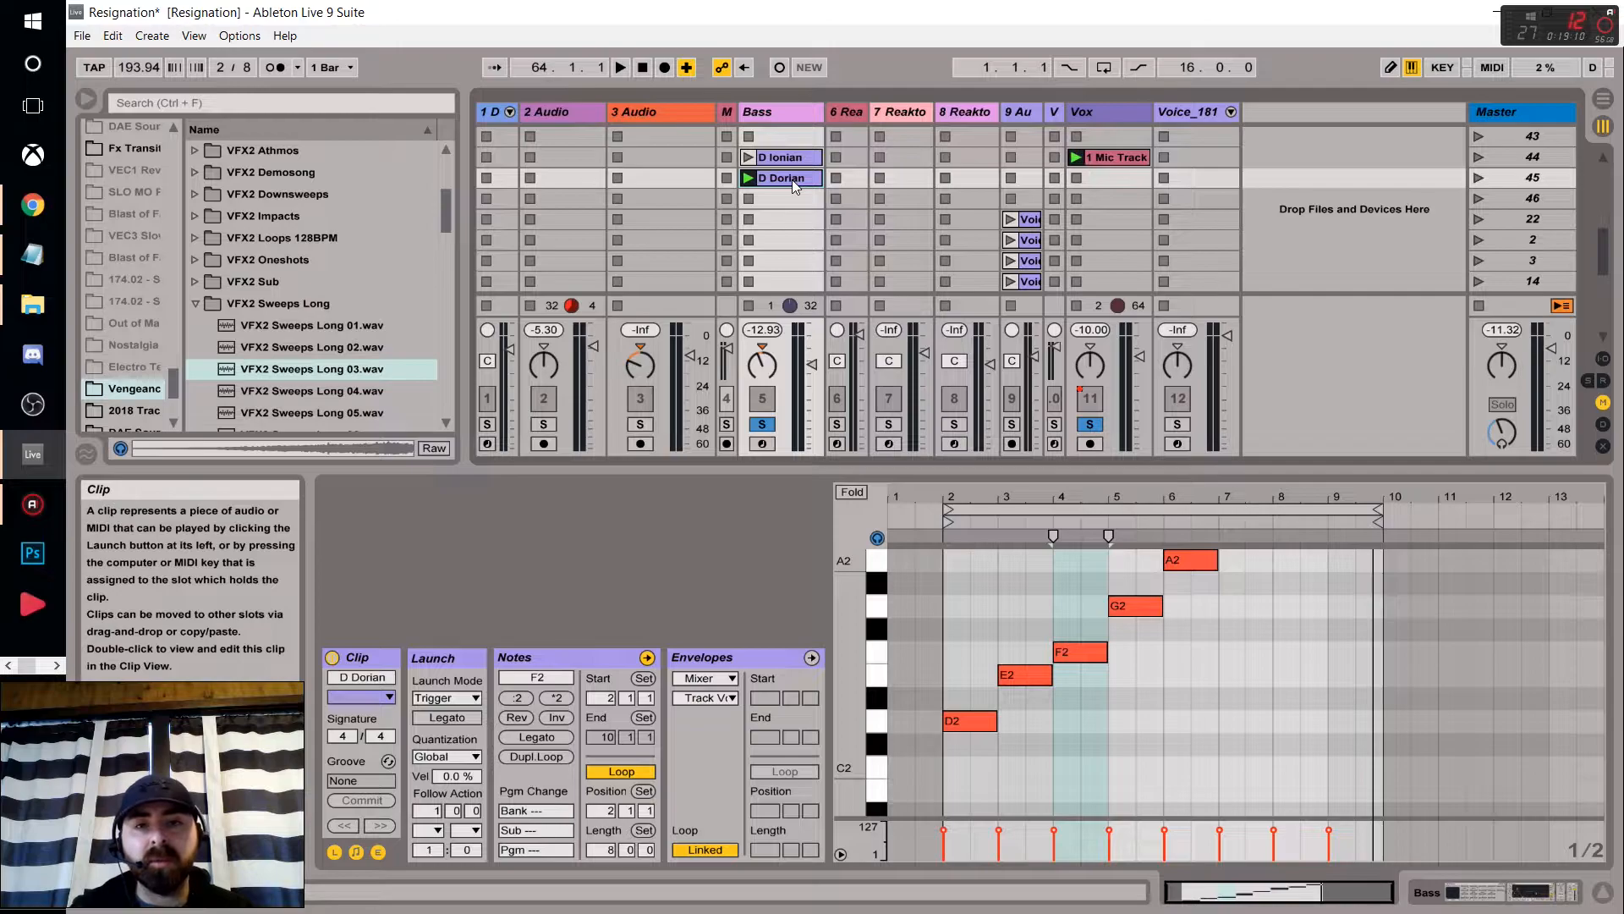
pyautogui.hotkey('ctrl', 'd')
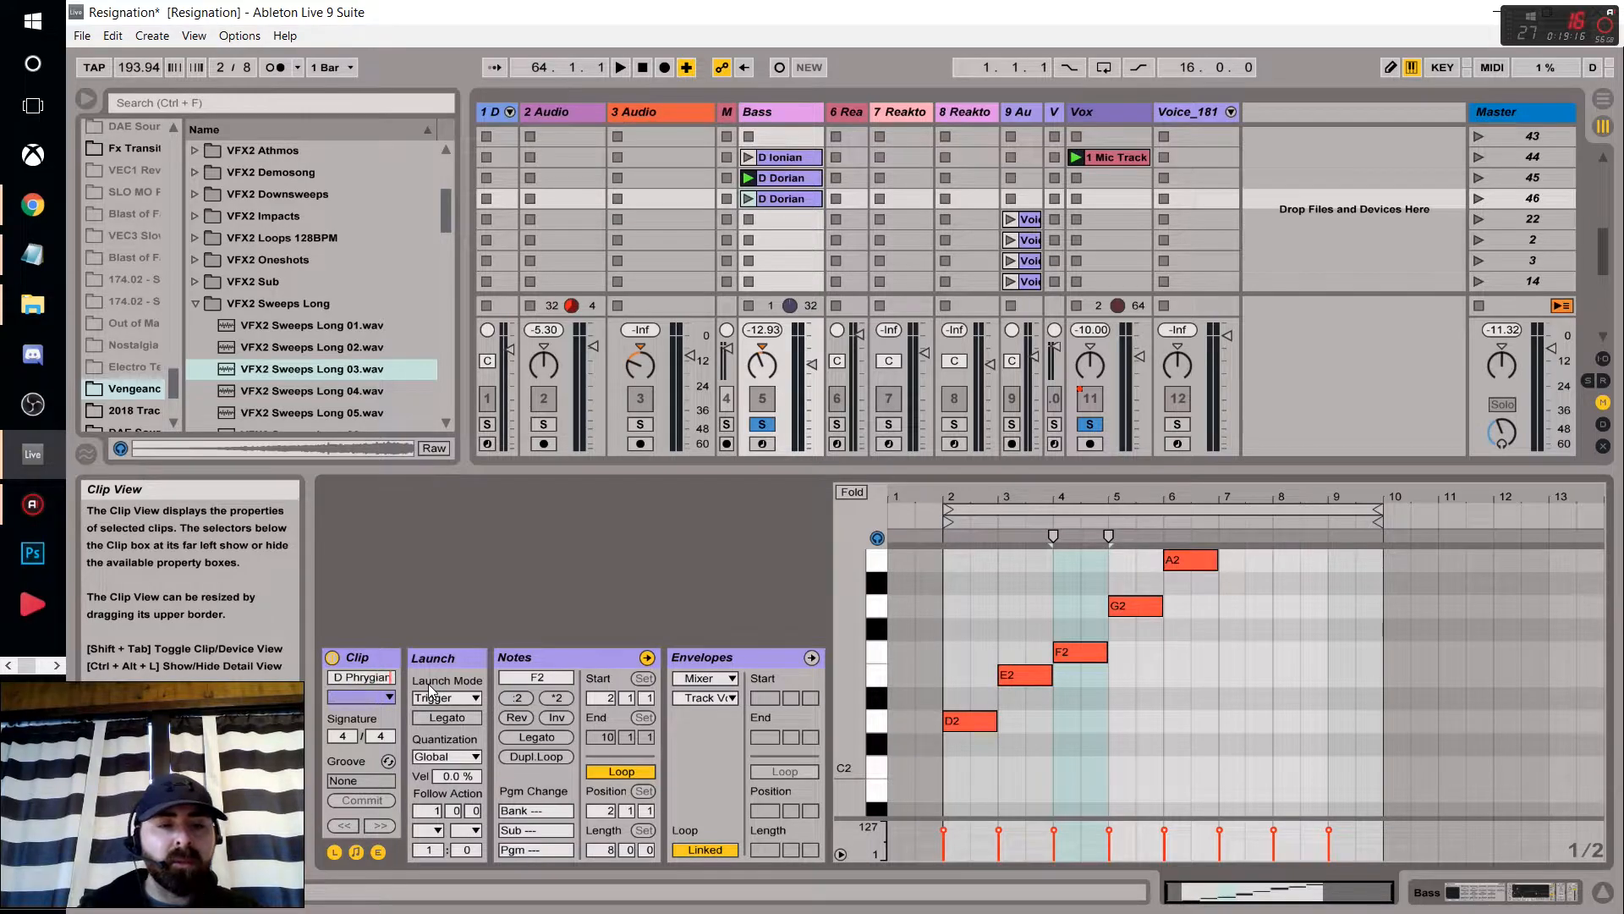
# Check the Phrygian heading in Chrome, and rename the duplicated Bass clip as D Phrygian in Ableton Live.
pyautogui.click(32, 205)
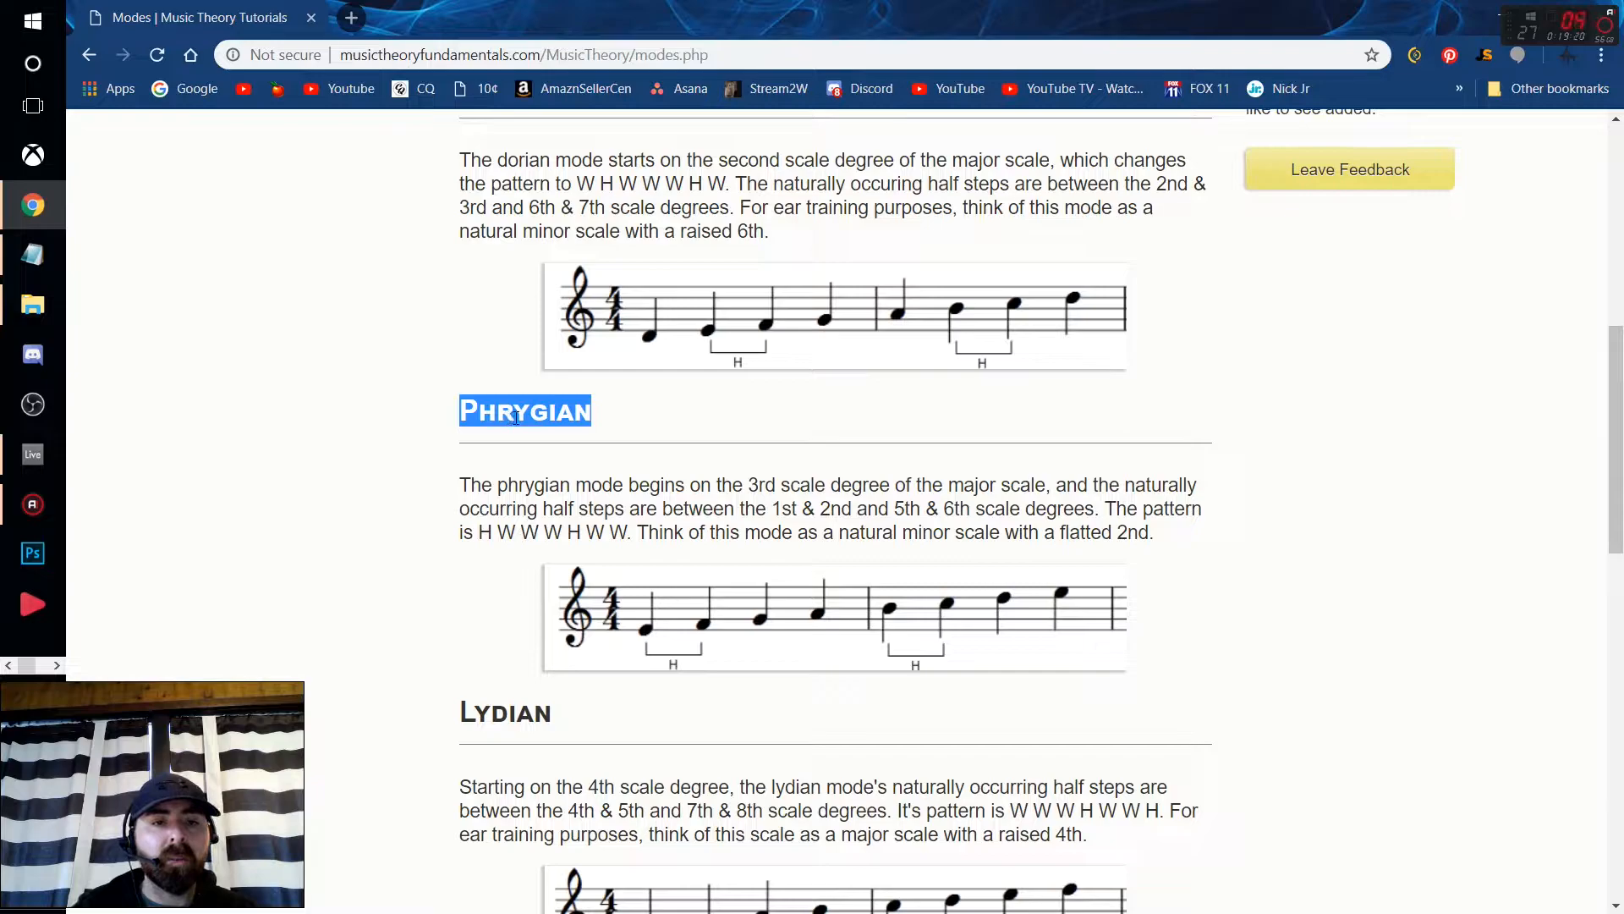
pyautogui.click(32, 455)
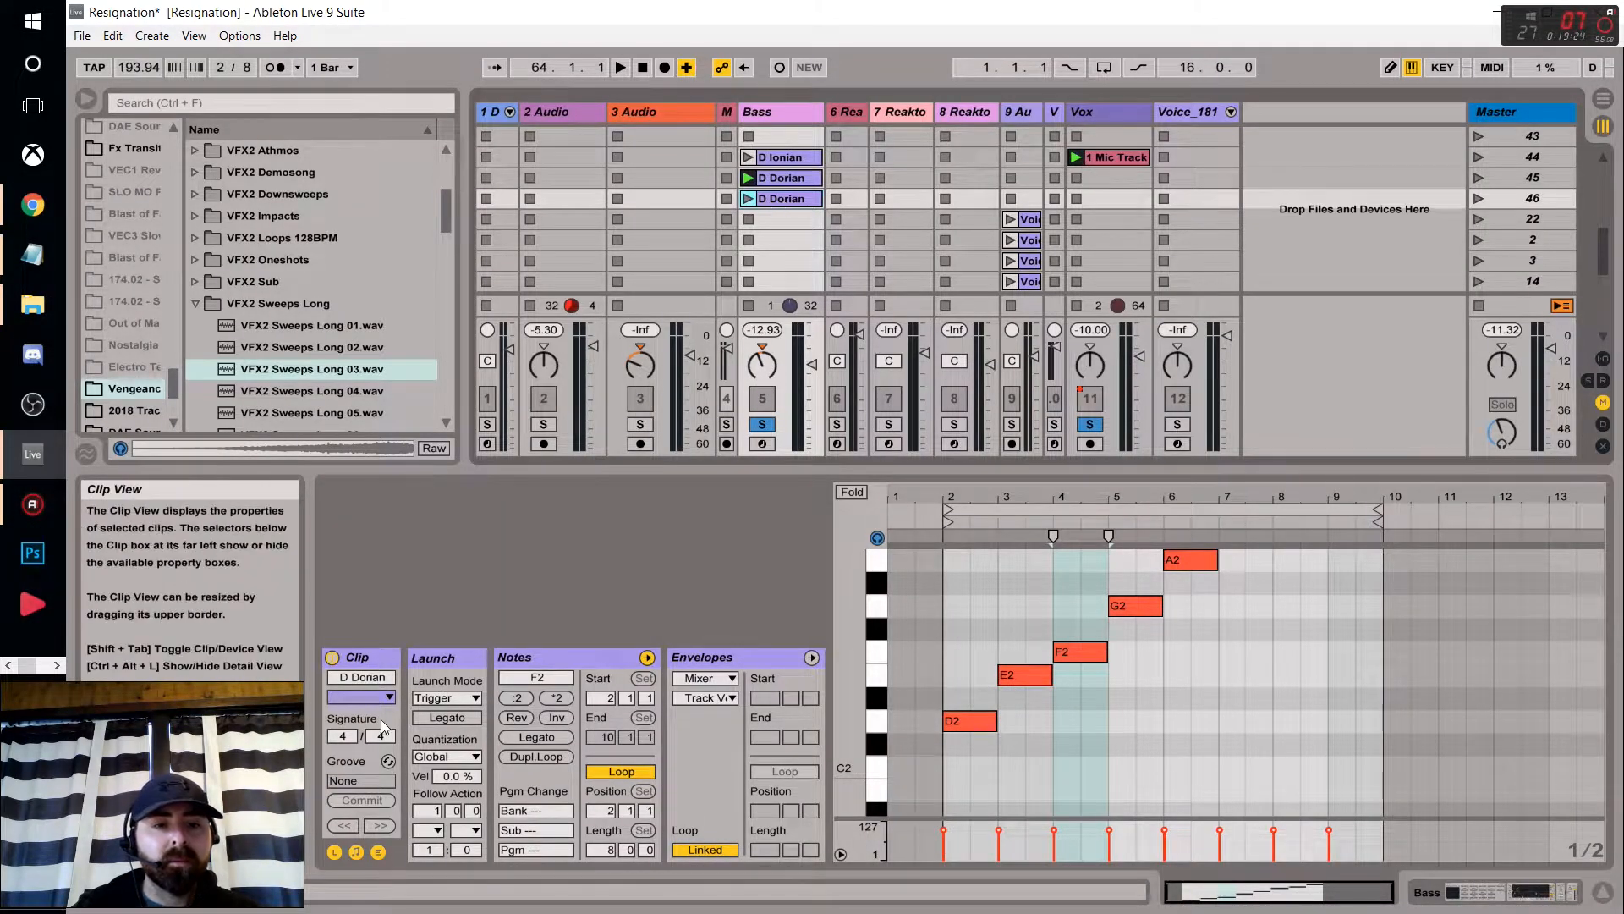
pyautogui.doubleClick(359, 677)
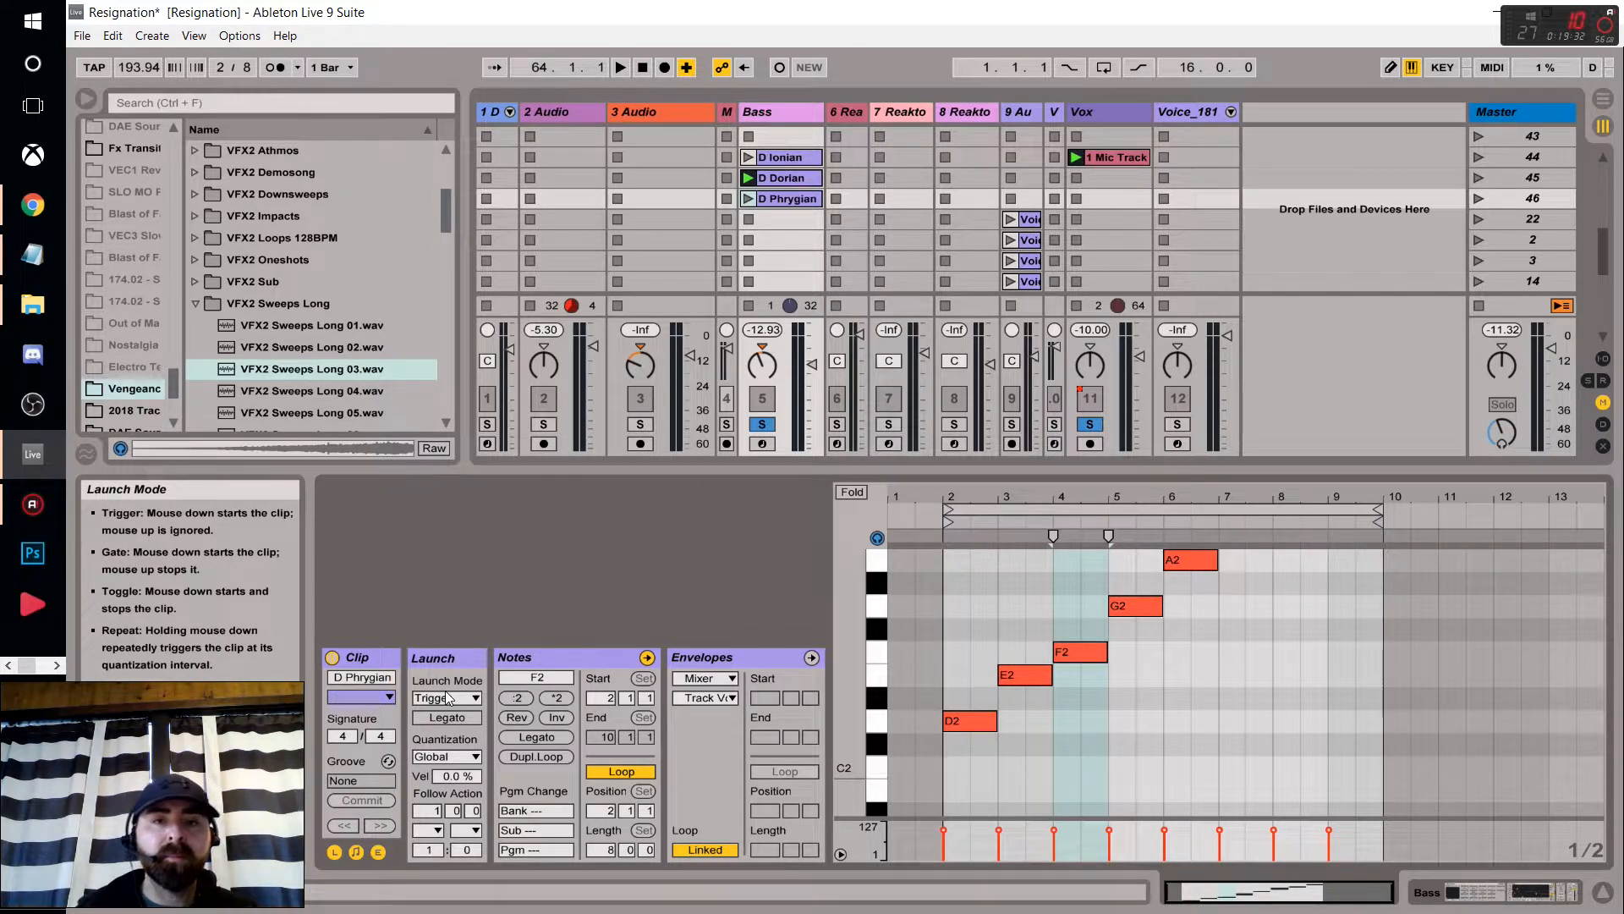
# Switch to Chrome and highlight the first H in the Phrygian step pattern.
pyautogui.click(32, 205)
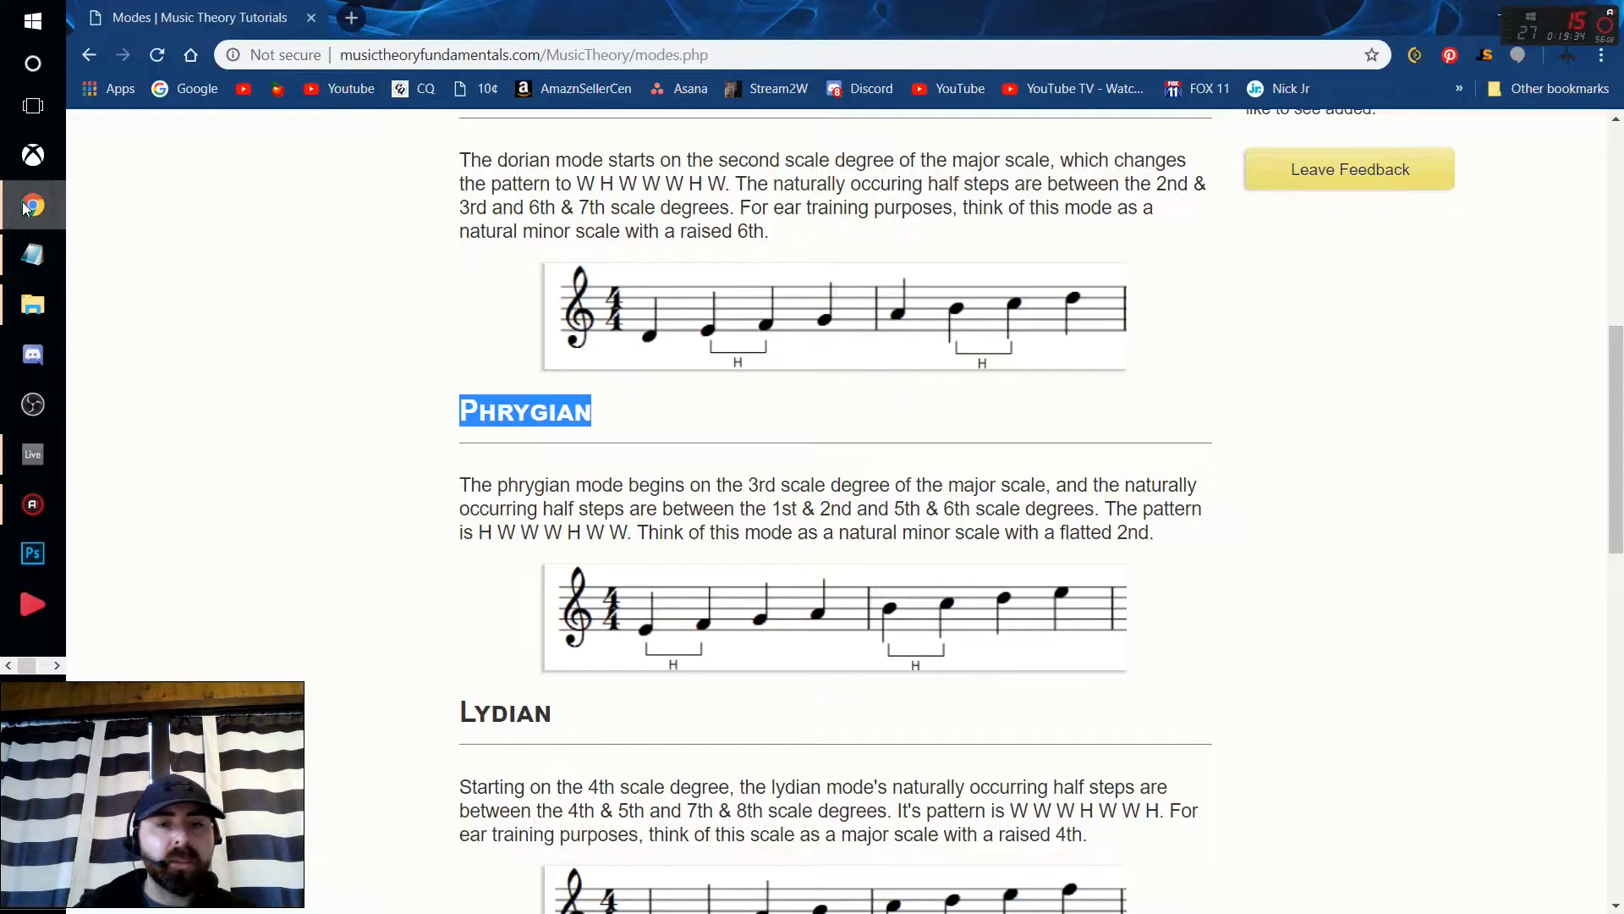
pyautogui.scroll(-2, 723, 489)
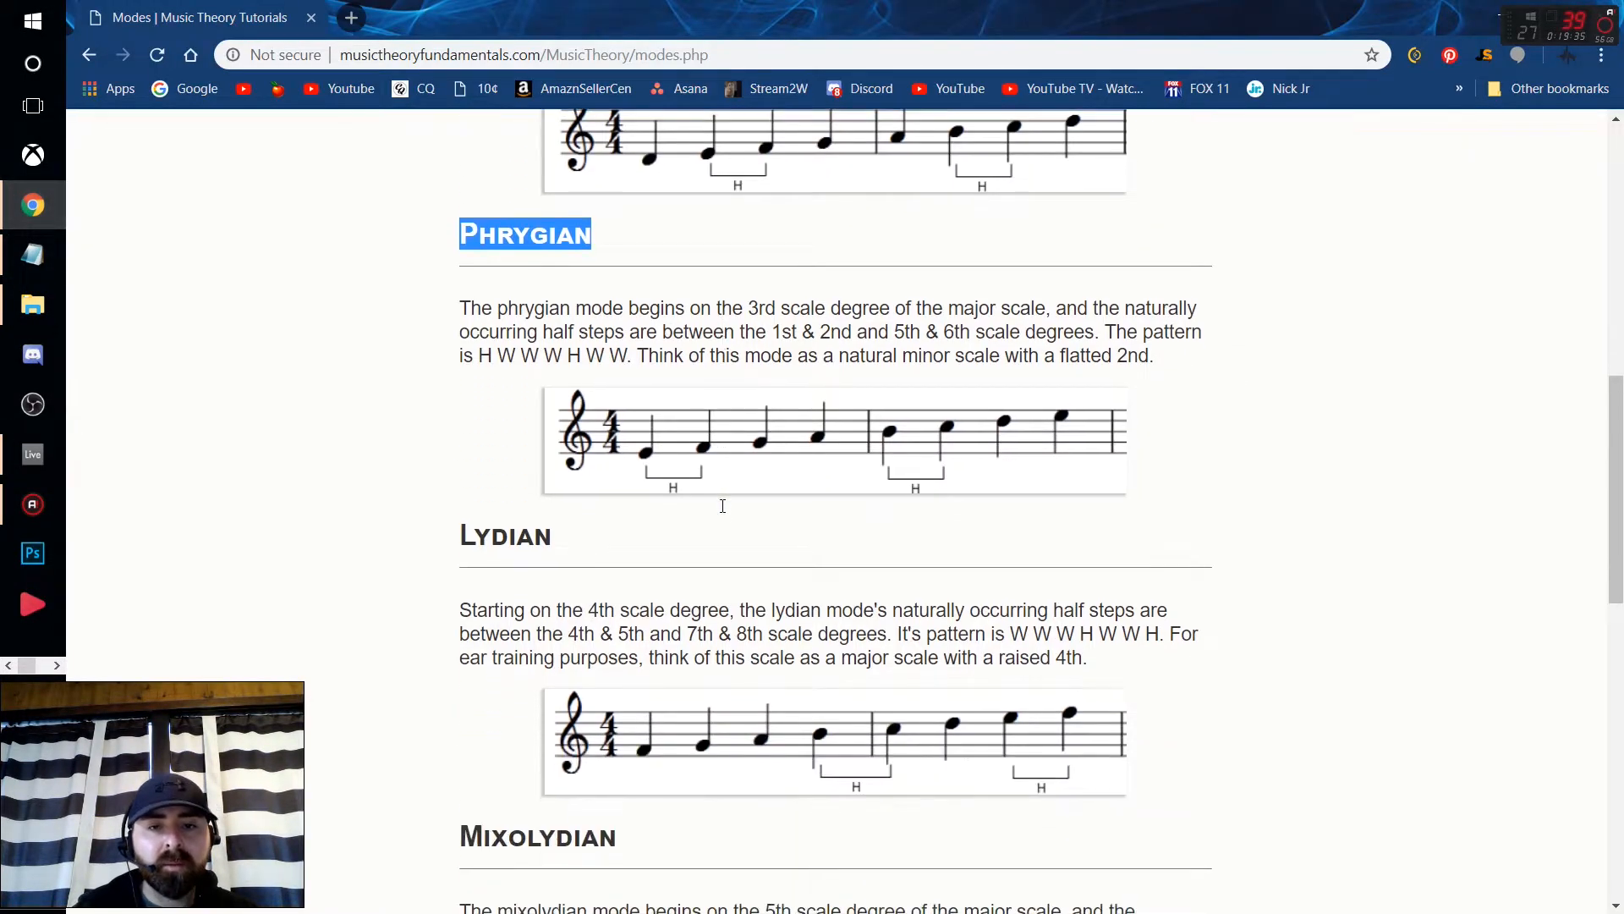
pyautogui.doubleClick(484, 355)
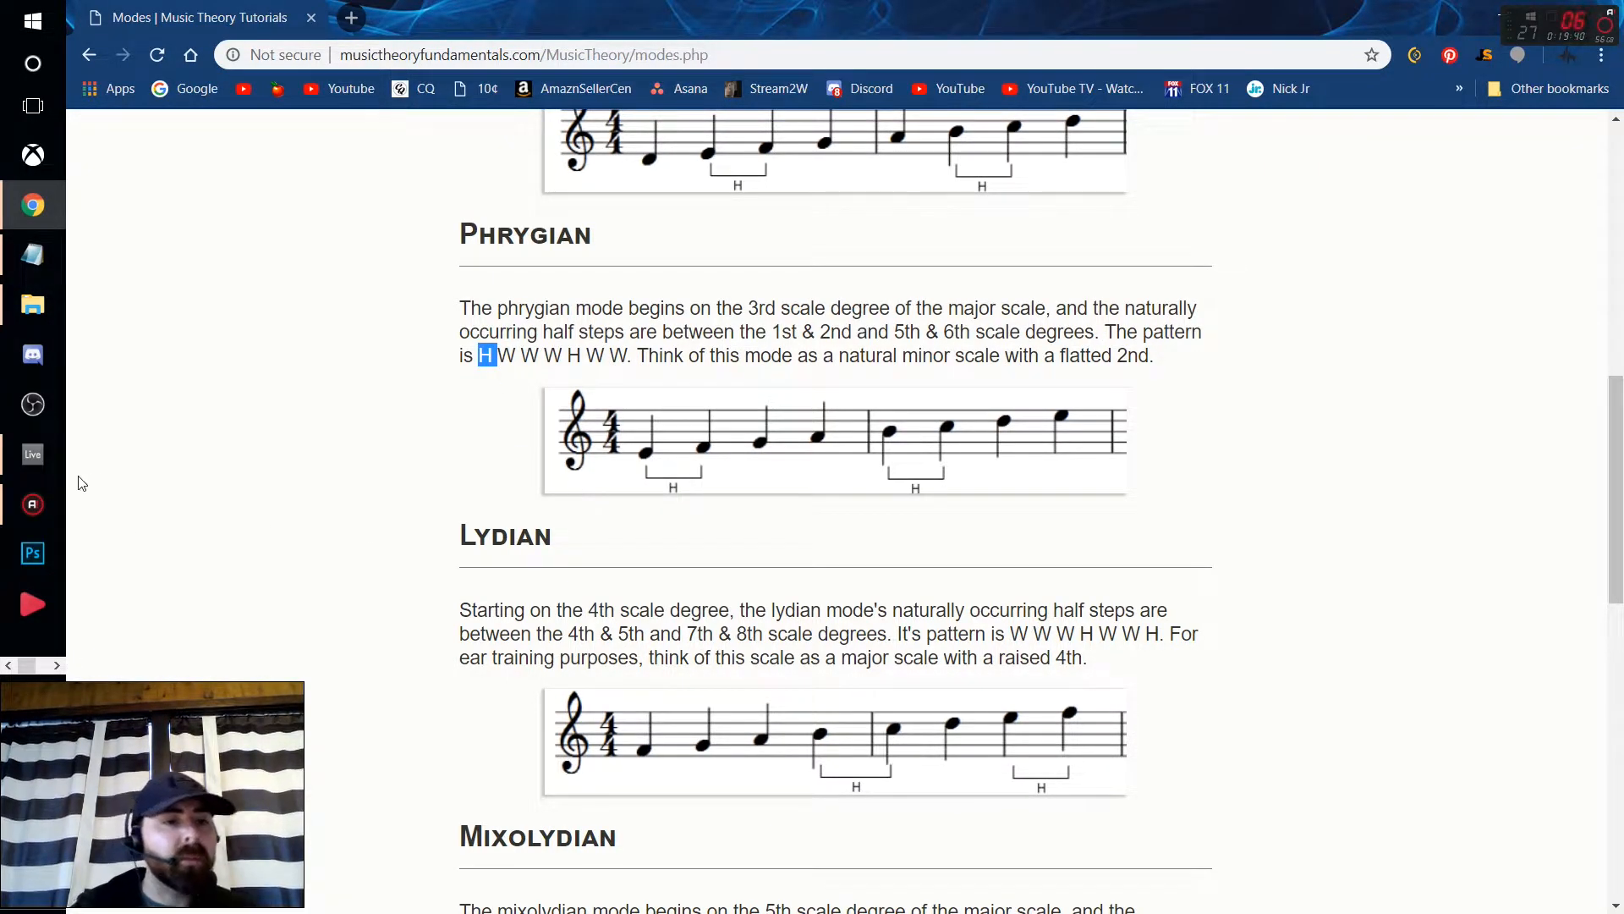
# Switch to Ableton Live and lower the D Phrygian clip's second note from E2 to D#2.
pyautogui.click(33, 454)
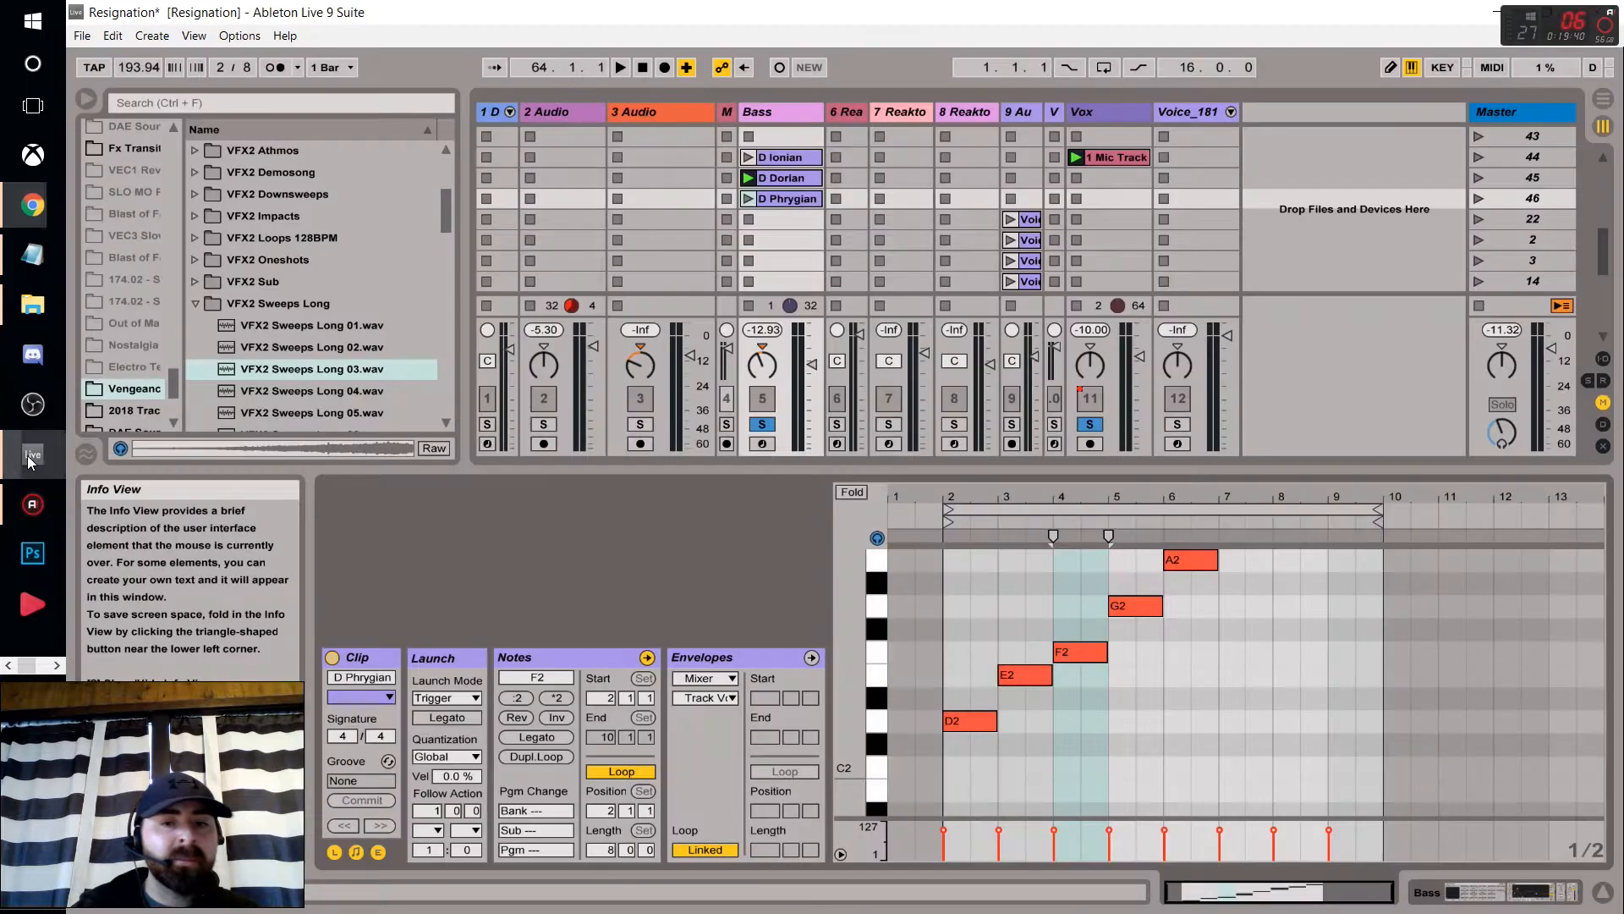
pyautogui.click(959, 721)
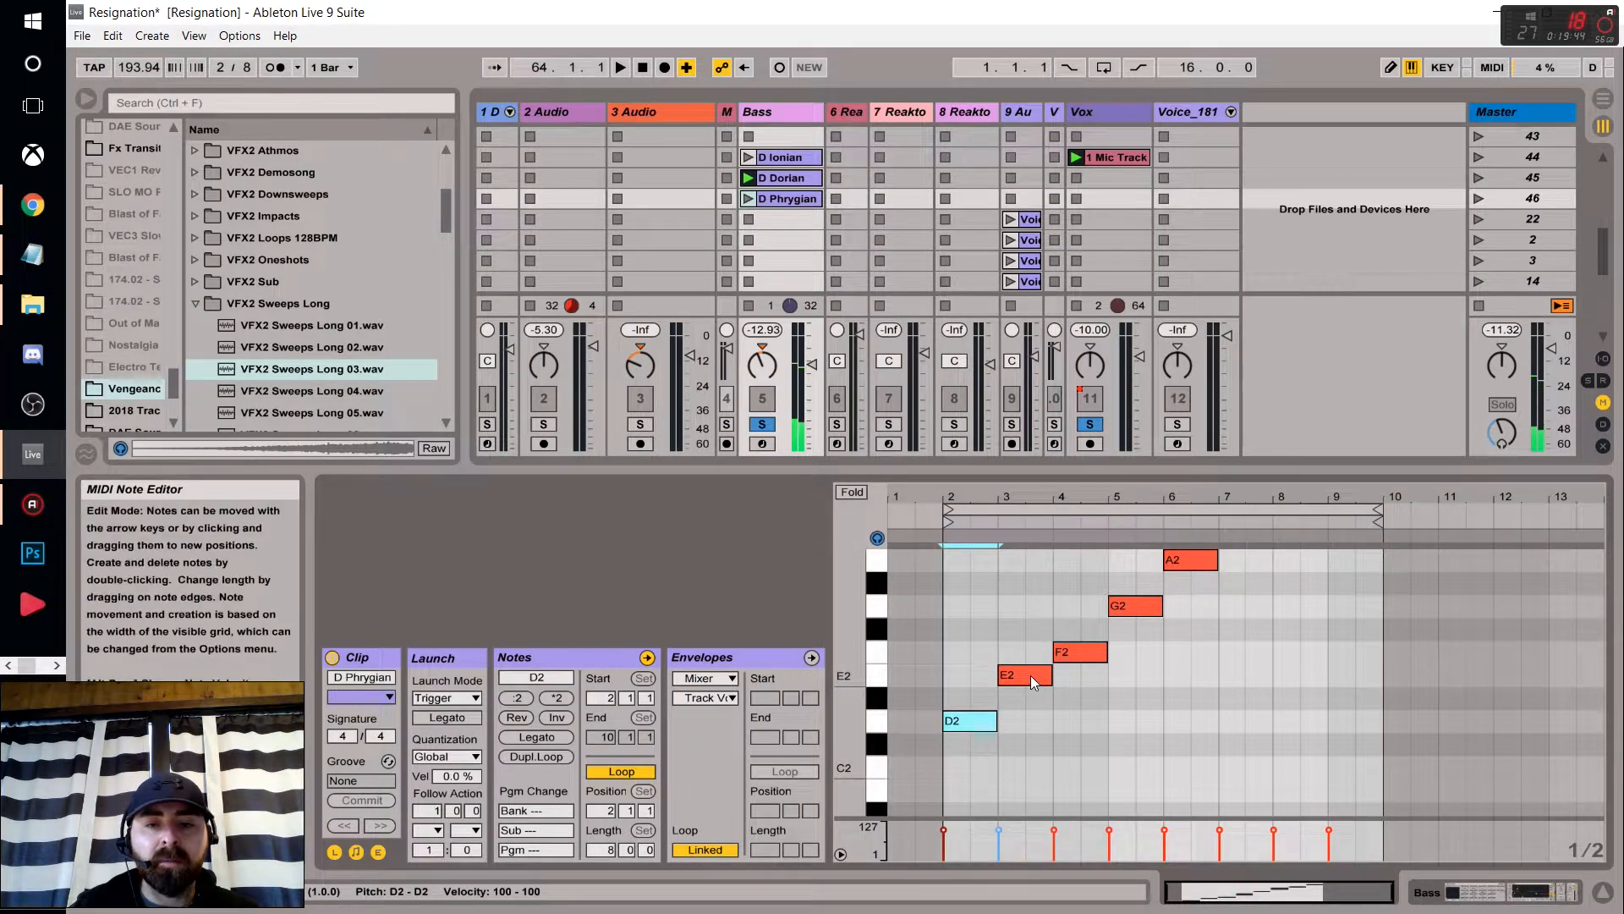
pyautogui.click(1031, 675)
pyautogui.moveTo(1032, 678); pyautogui.dragTo(1033, 702)
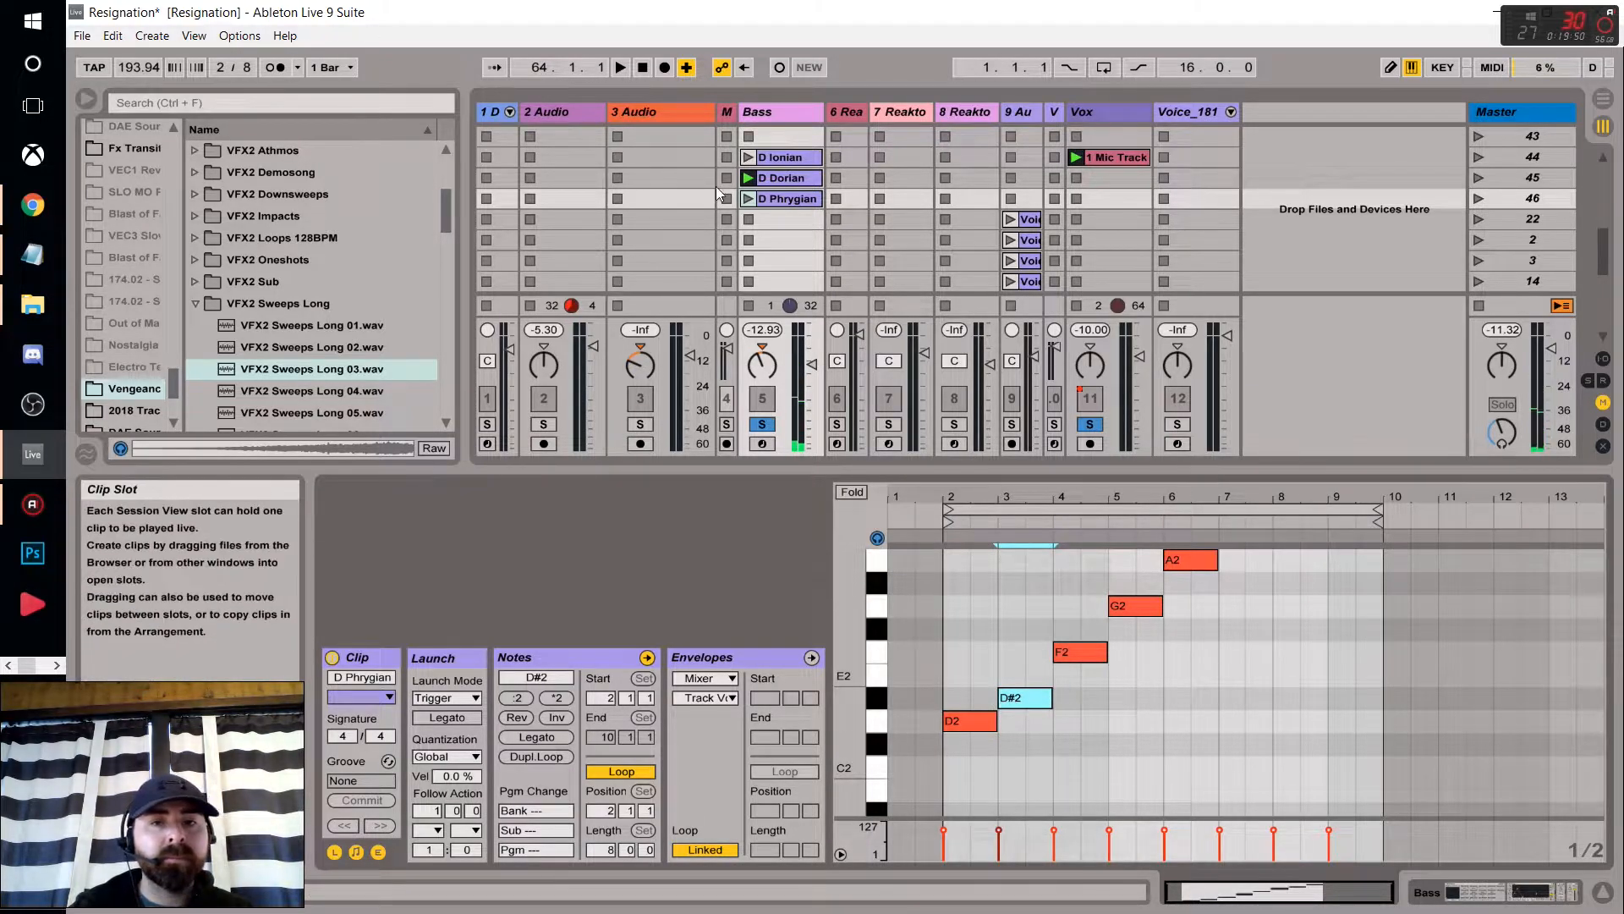
# Compare the D Phrygian clip's notes in Ableton Live with the Phrygian step pattern in Chrome.
pyautogui.click(770, 194)
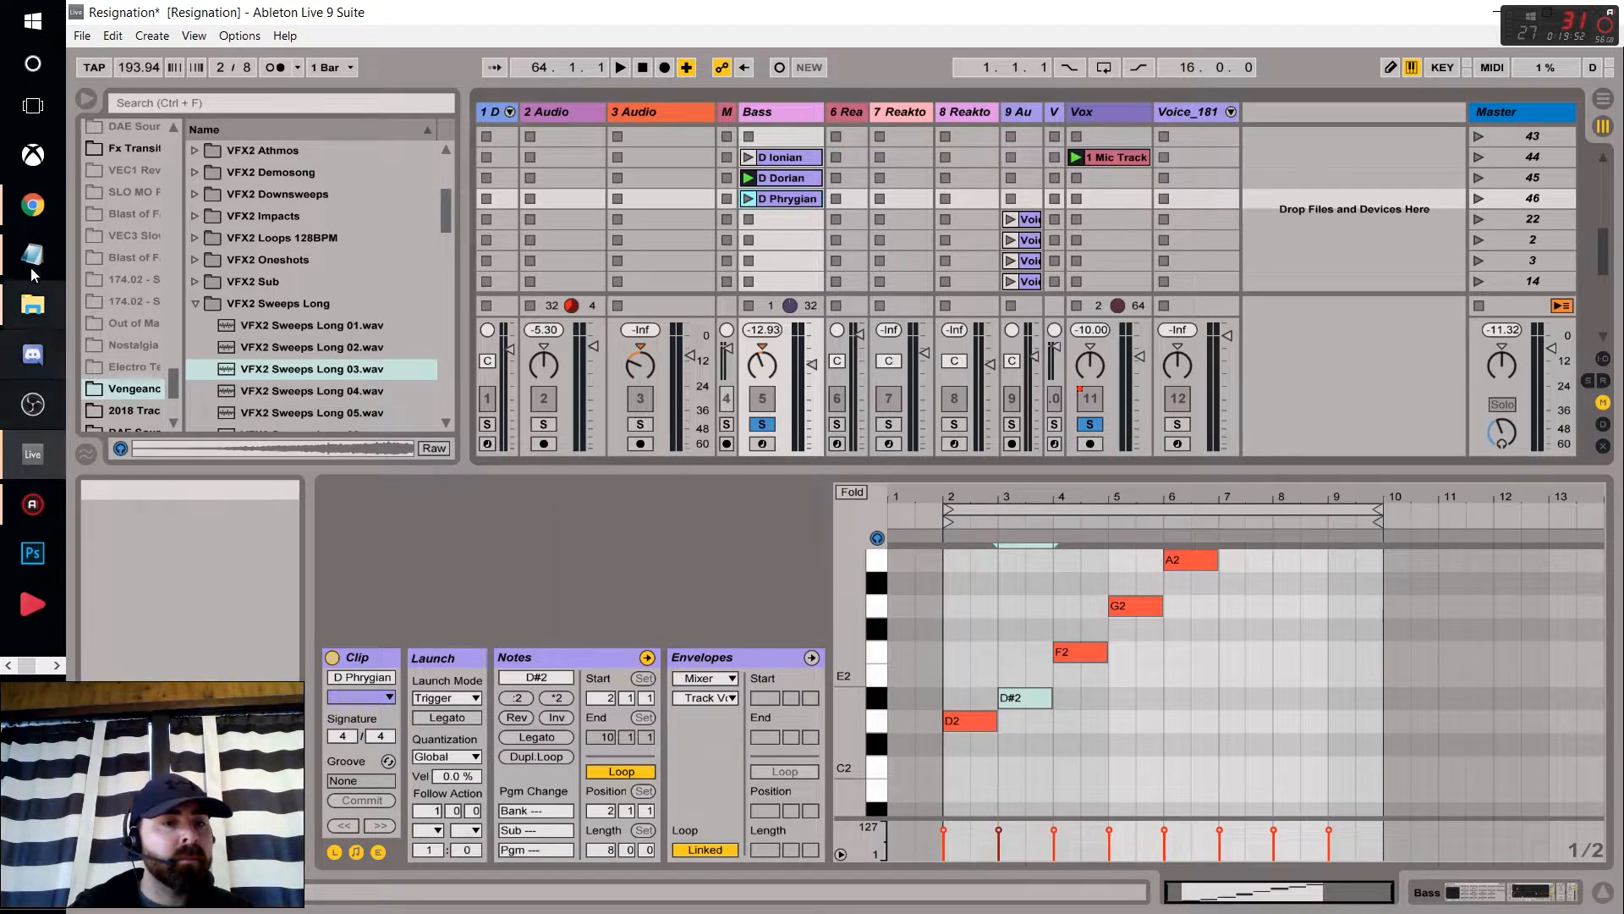
pyautogui.click(32, 205)
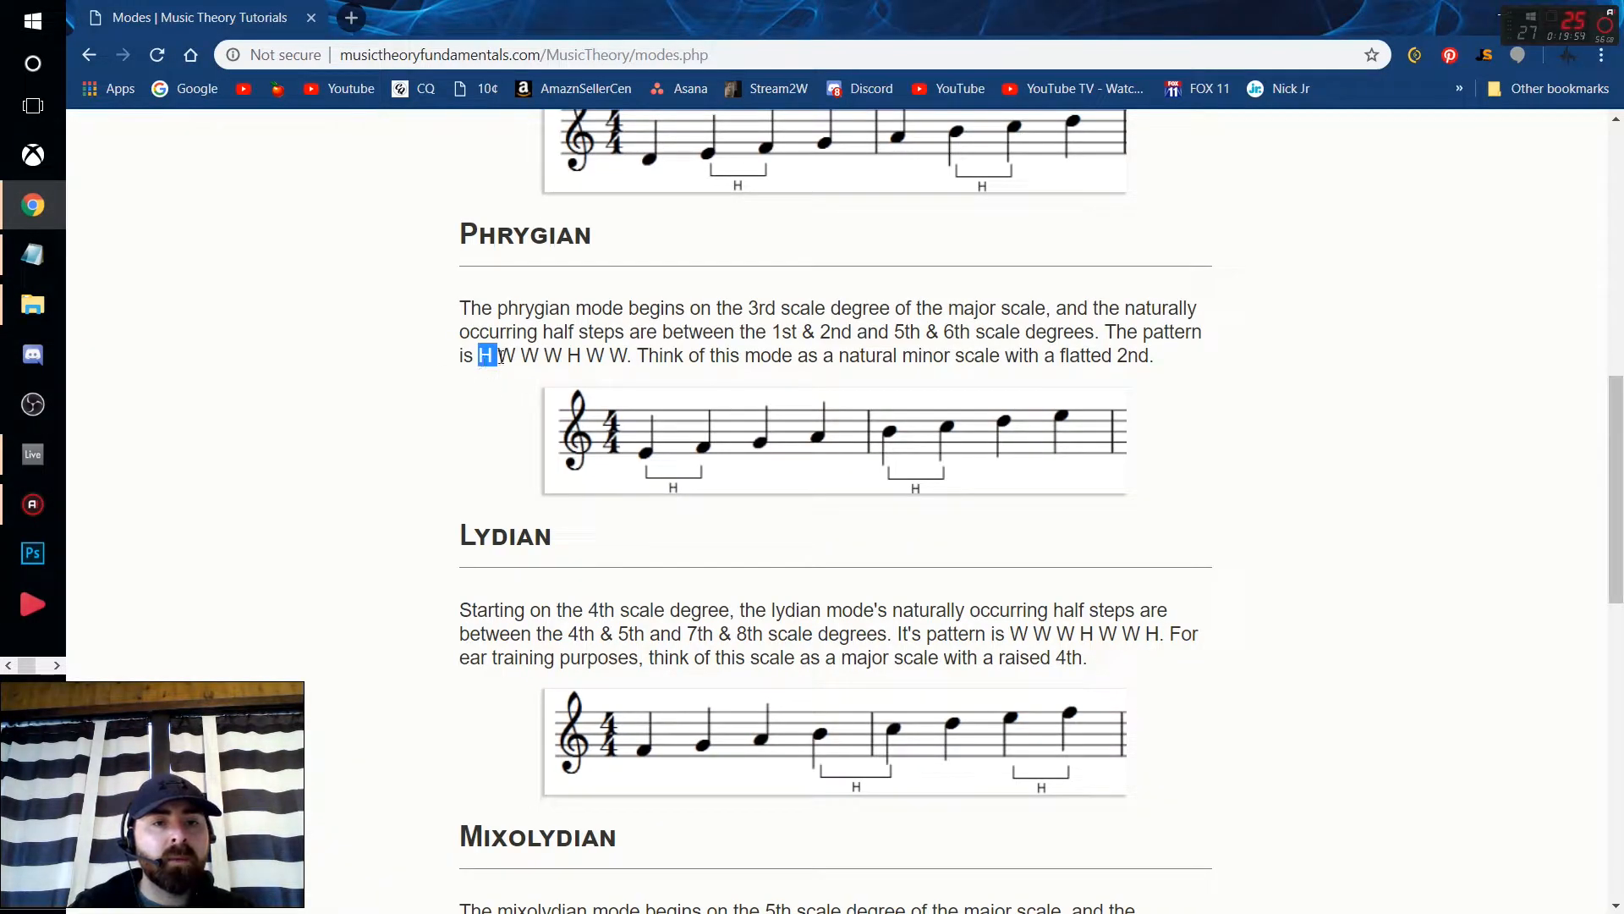
pyautogui.click(32, 455)
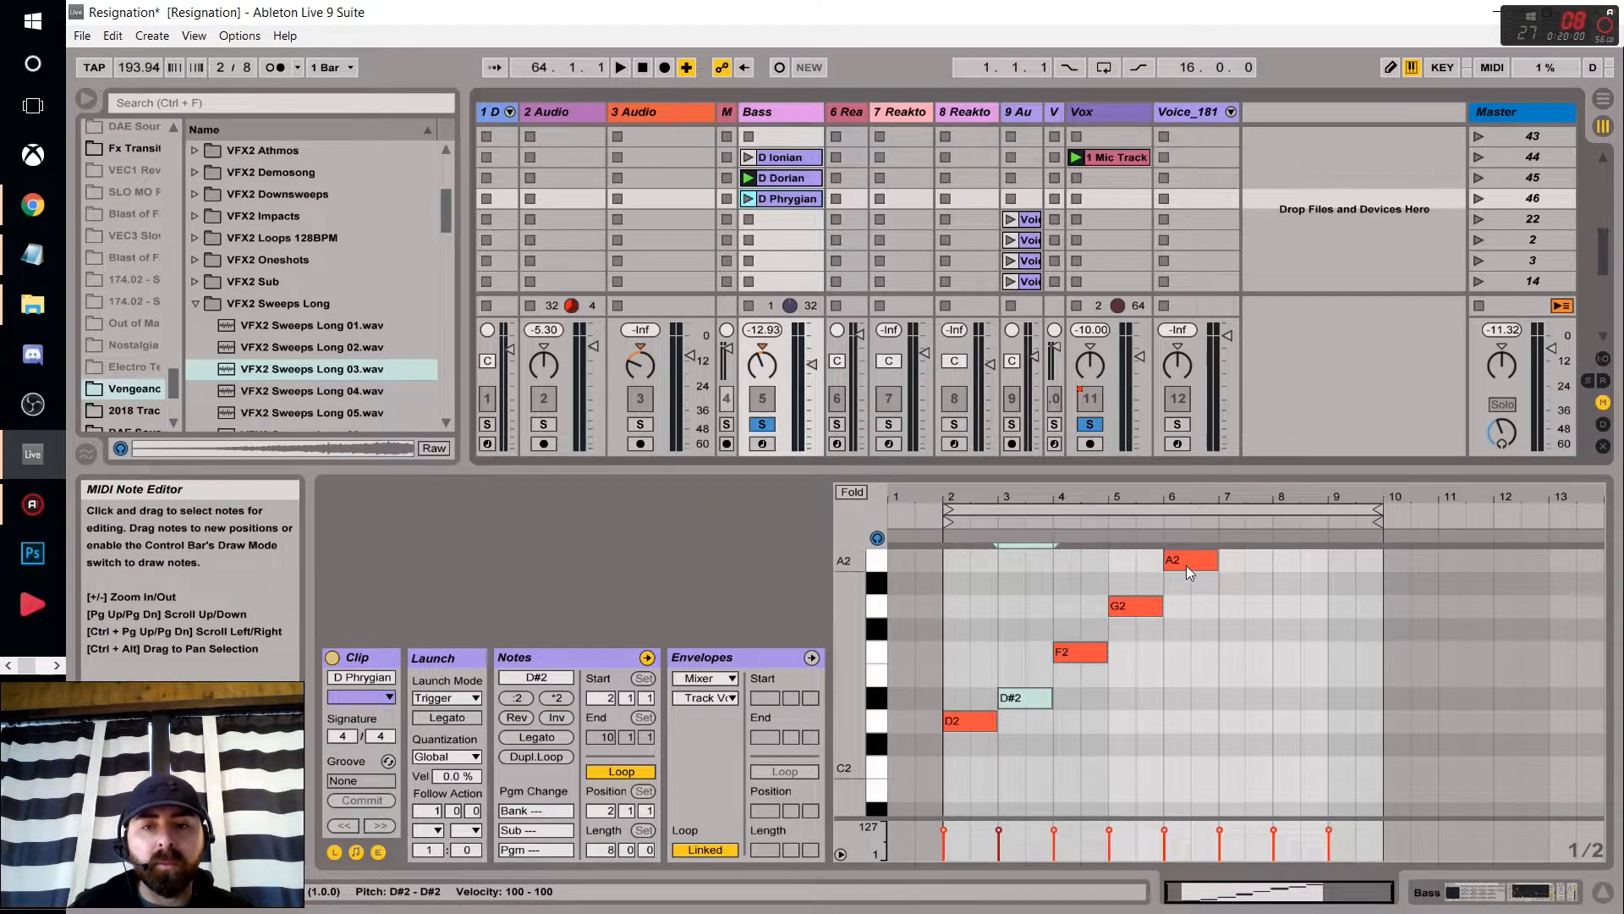
pyautogui.click(32, 204)
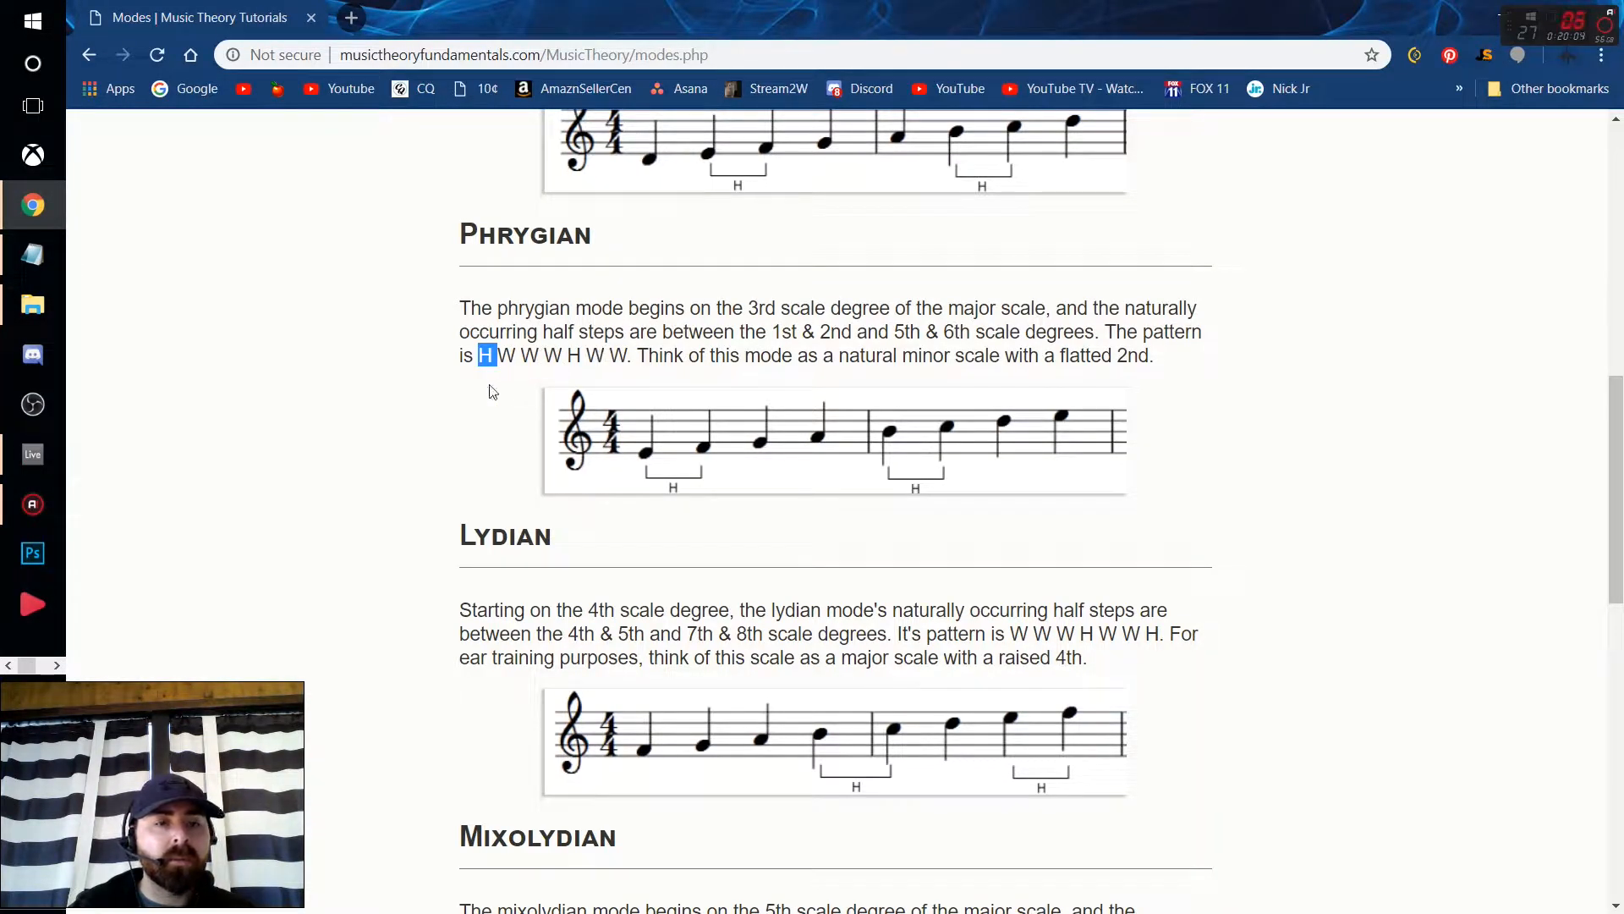
pyautogui.click(49, 452)
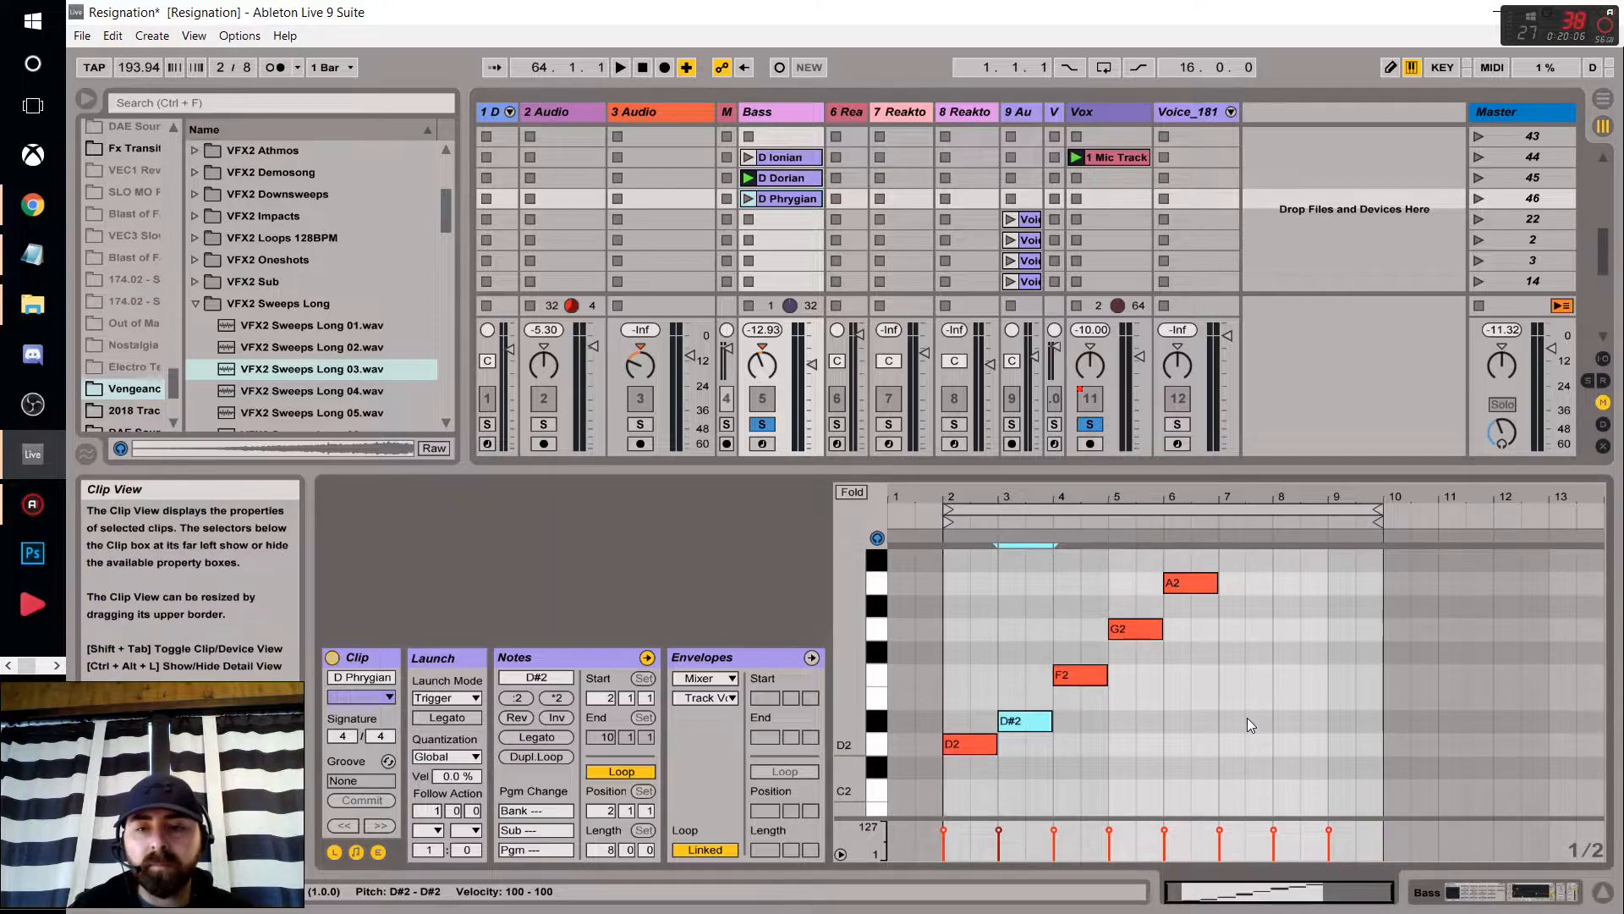
# Enlarge the piano roll to lower the B2 note to A#2, and play the D Phrygian clip against the vocals.
pyautogui.moveTo(998, 474); pyautogui.dragTo(991, 262)
pyautogui.scroll(3, 1271, 582)
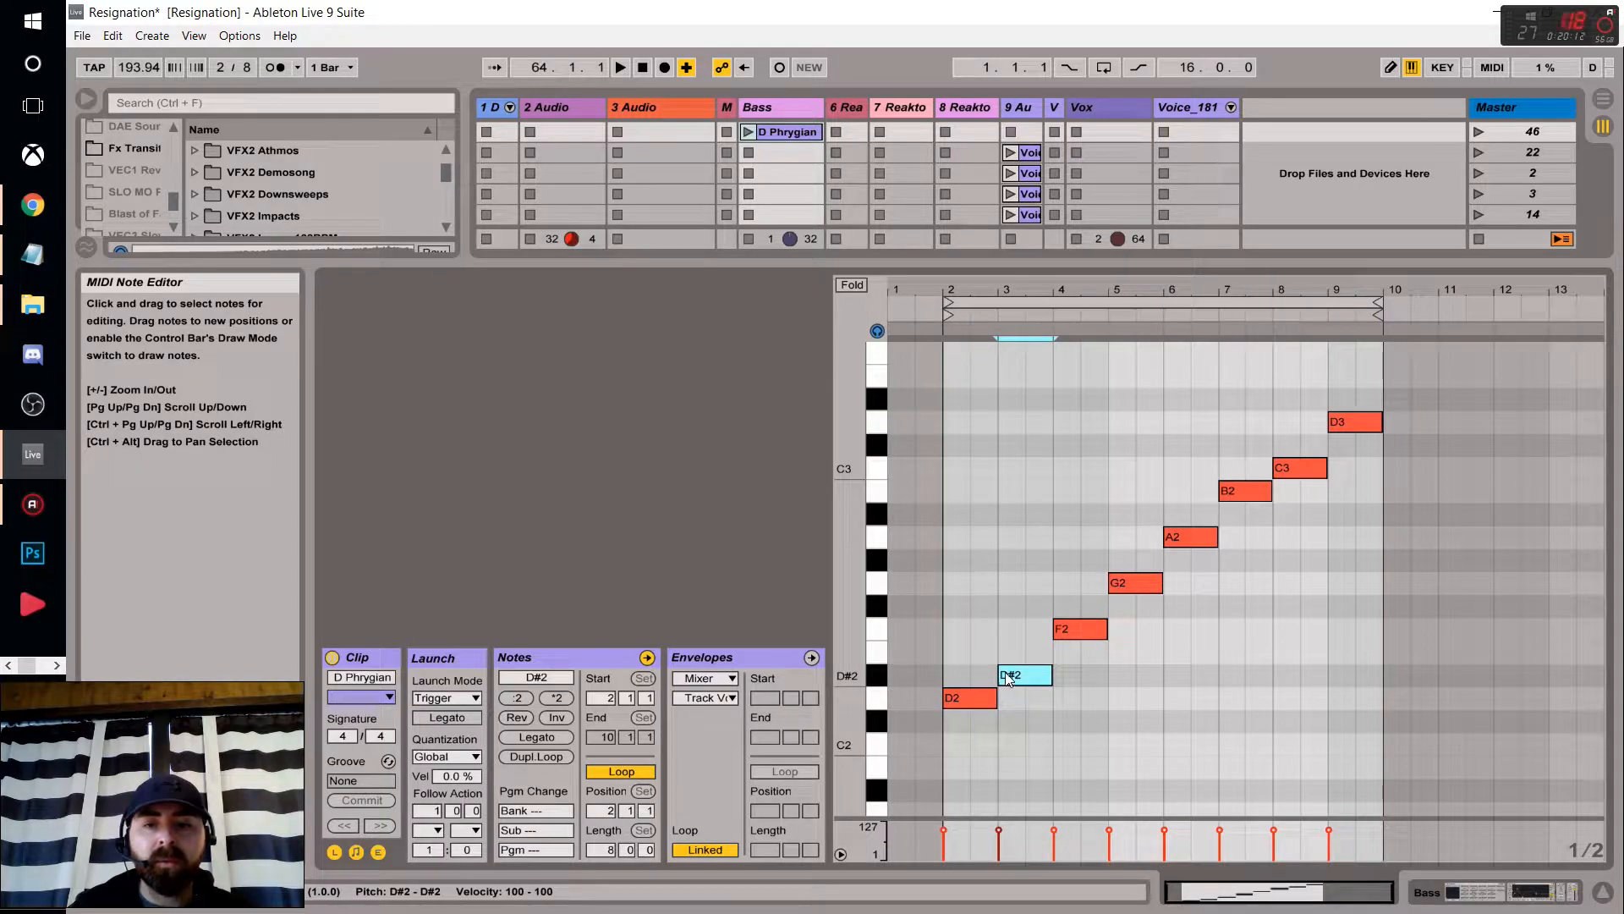
pyautogui.moveTo(1228, 499); pyautogui.dragTo(1237, 519)
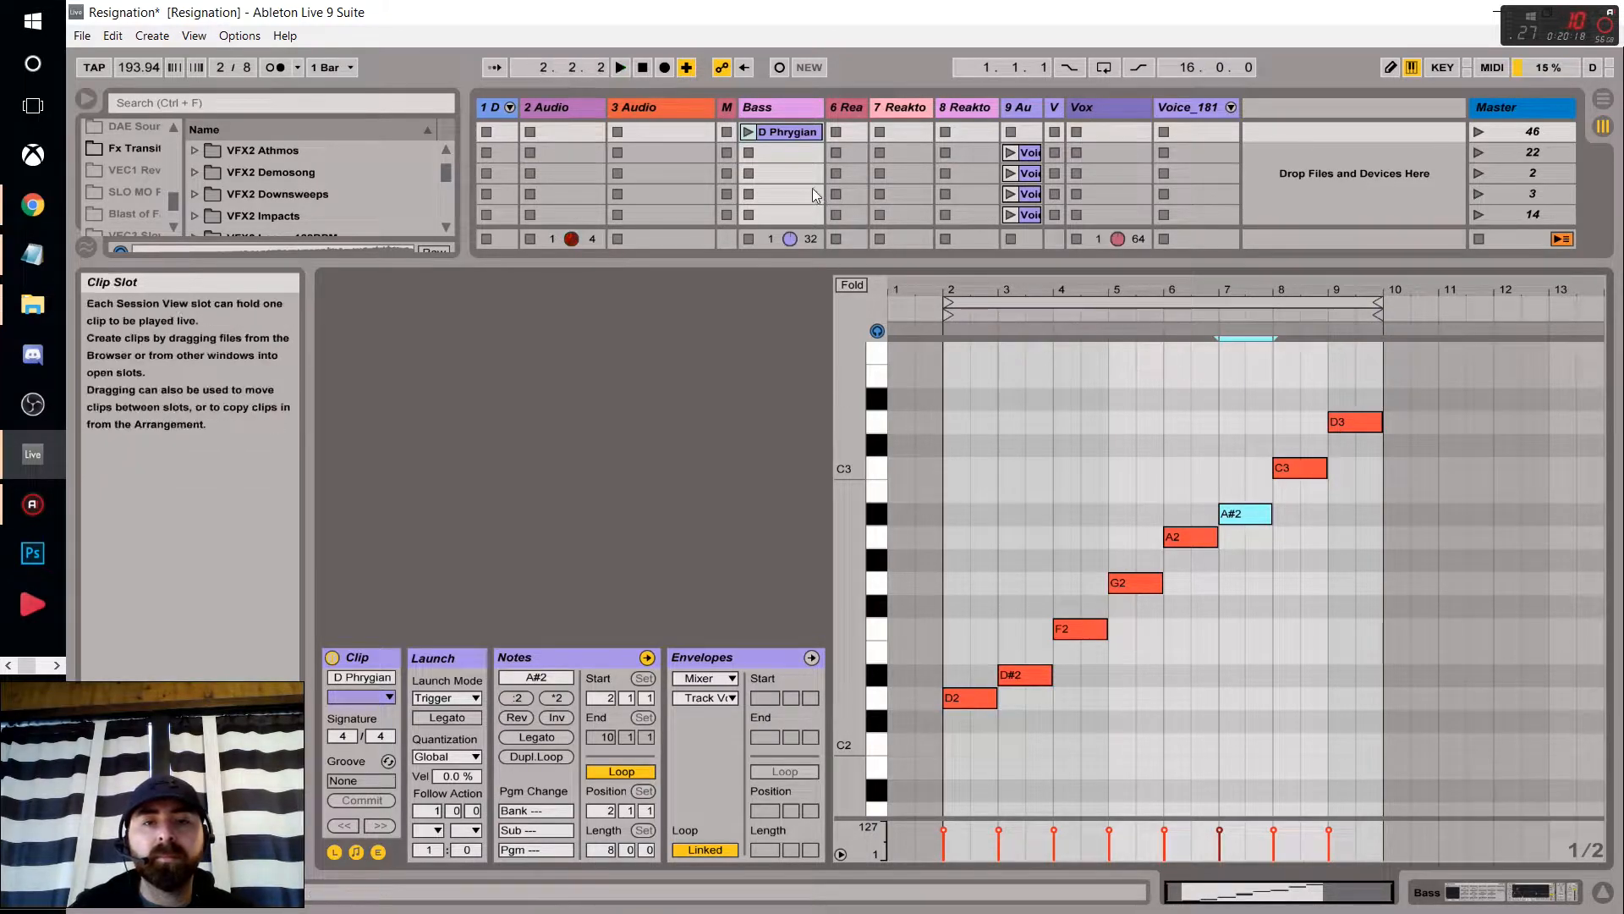
pyautogui.click(747, 131)
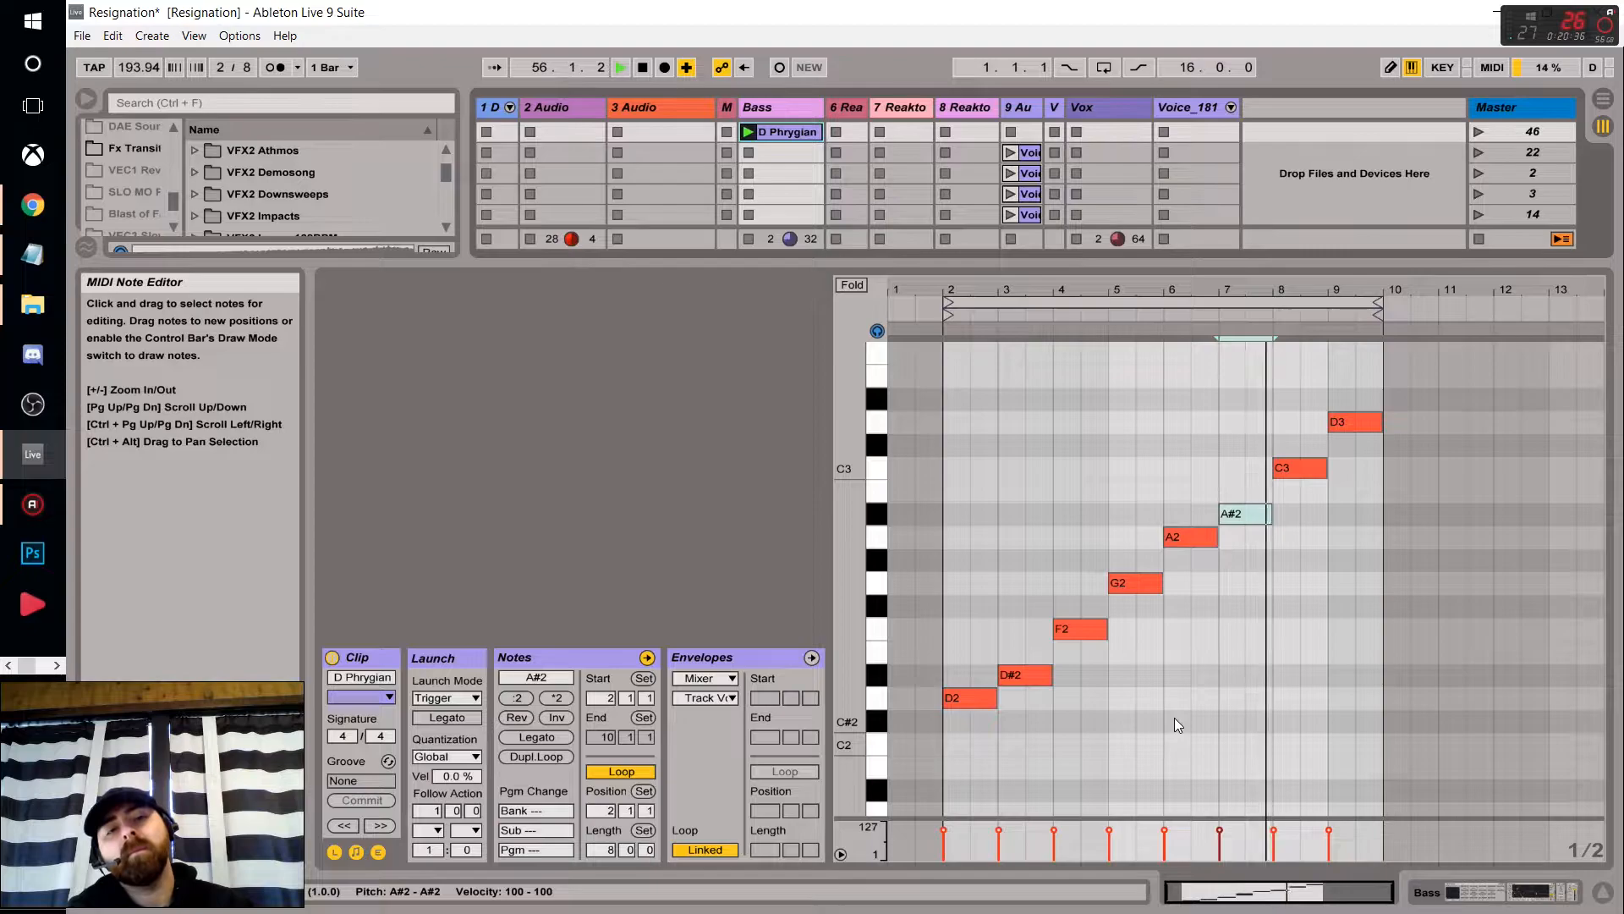
pyautogui.press('space')
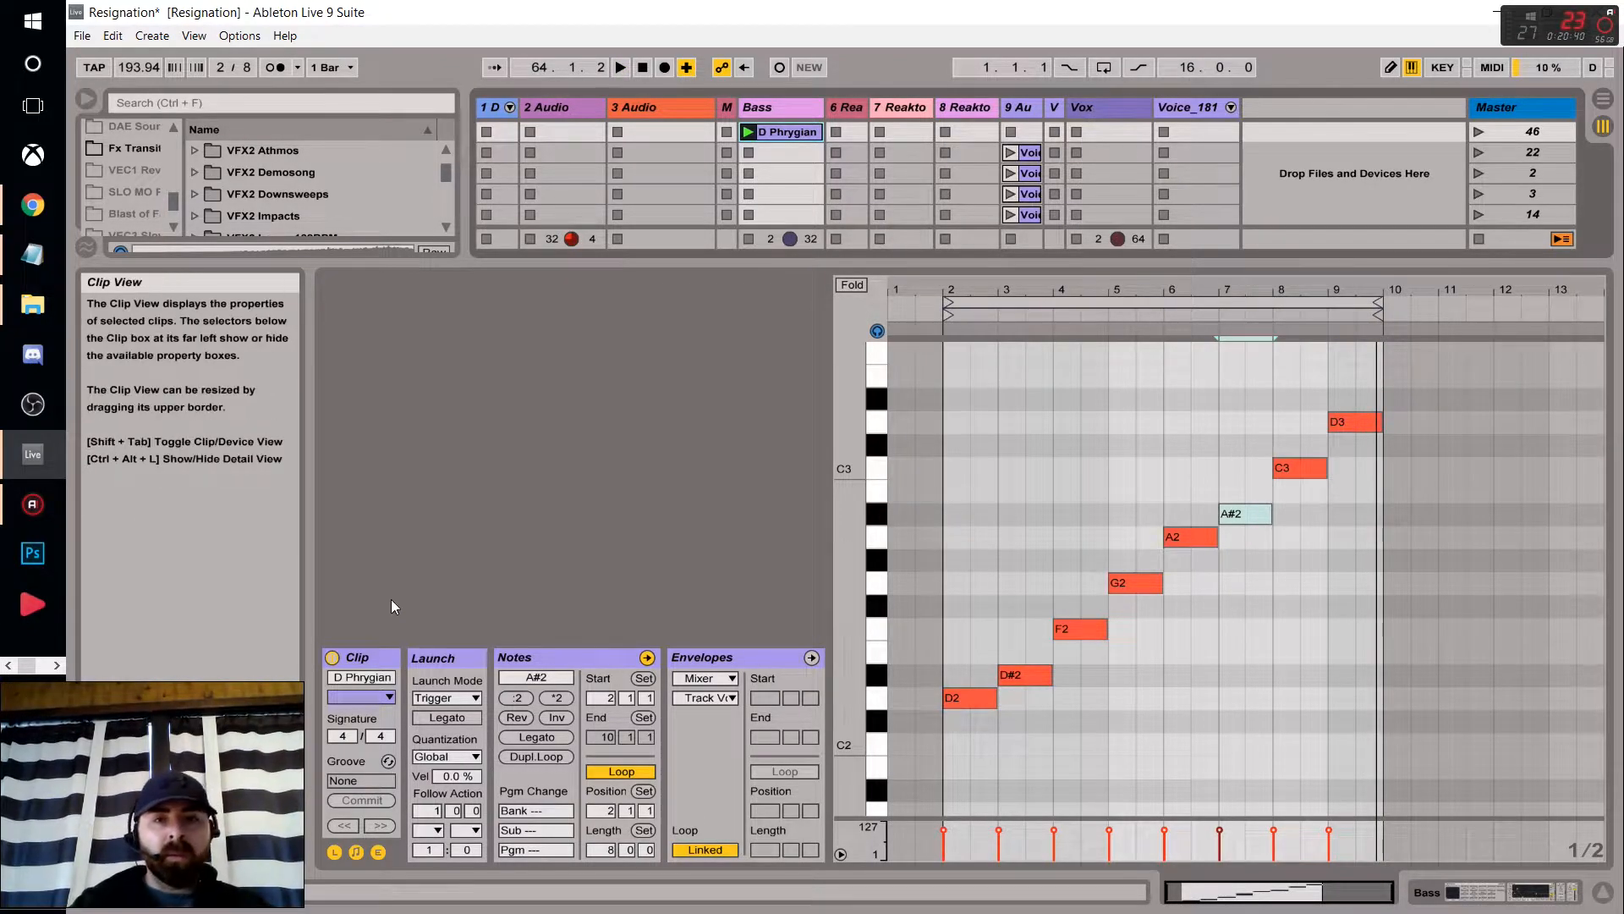
# Switch to Chrome and highlight the Phrygian starting degree, its half-step positions and the H W W W H W W pattern.
pyautogui.click(35, 212)
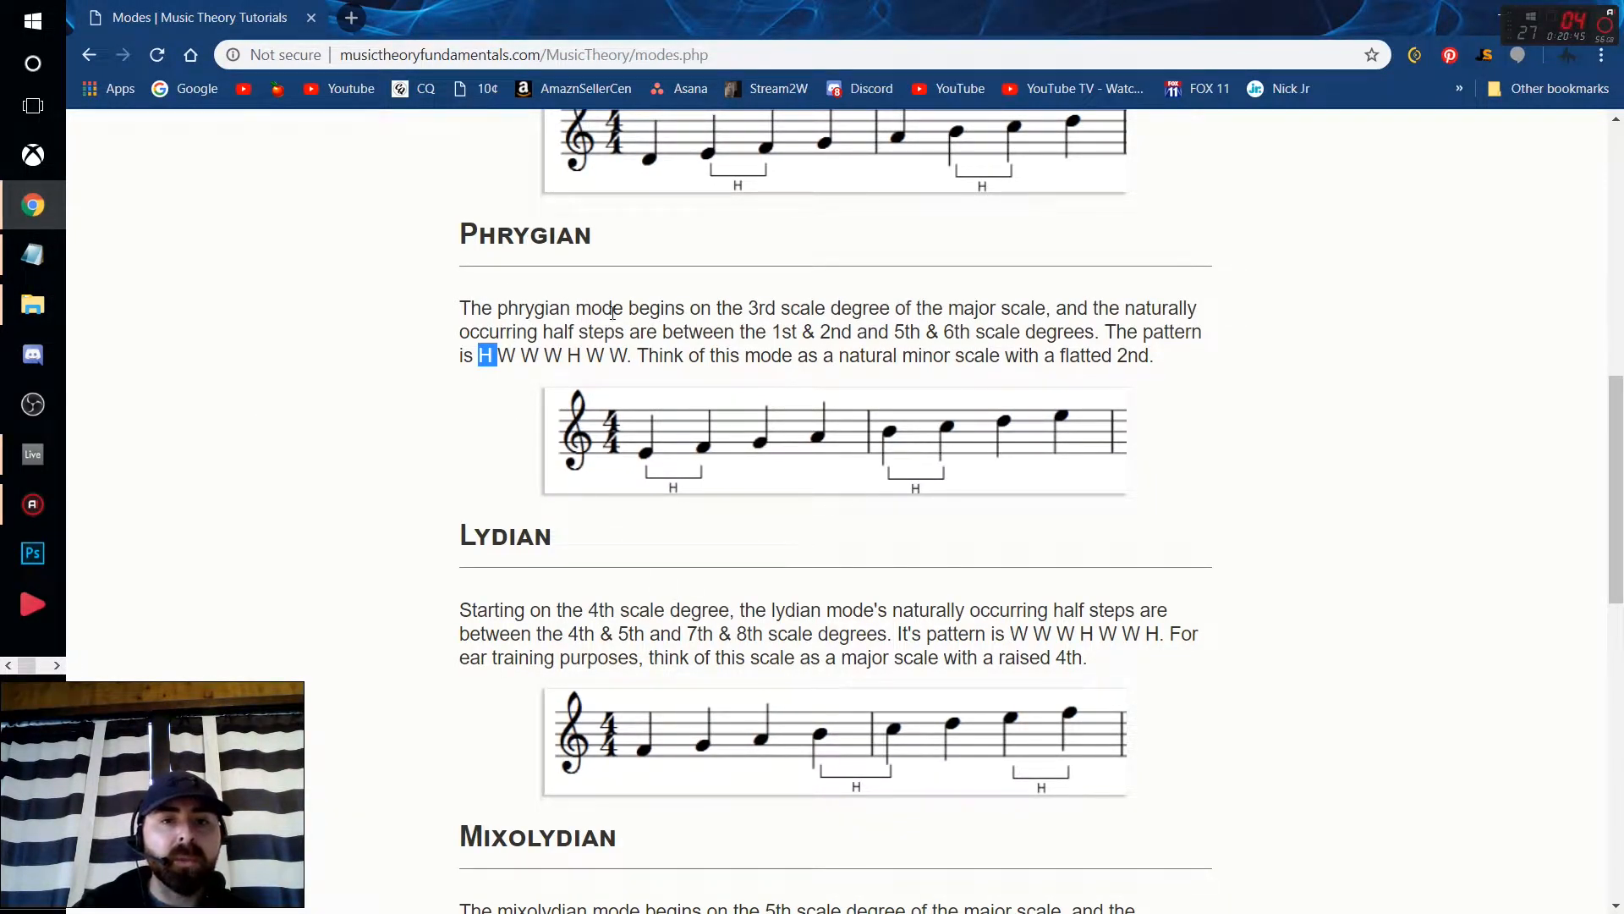
pyautogui.doubleClick(753, 310)
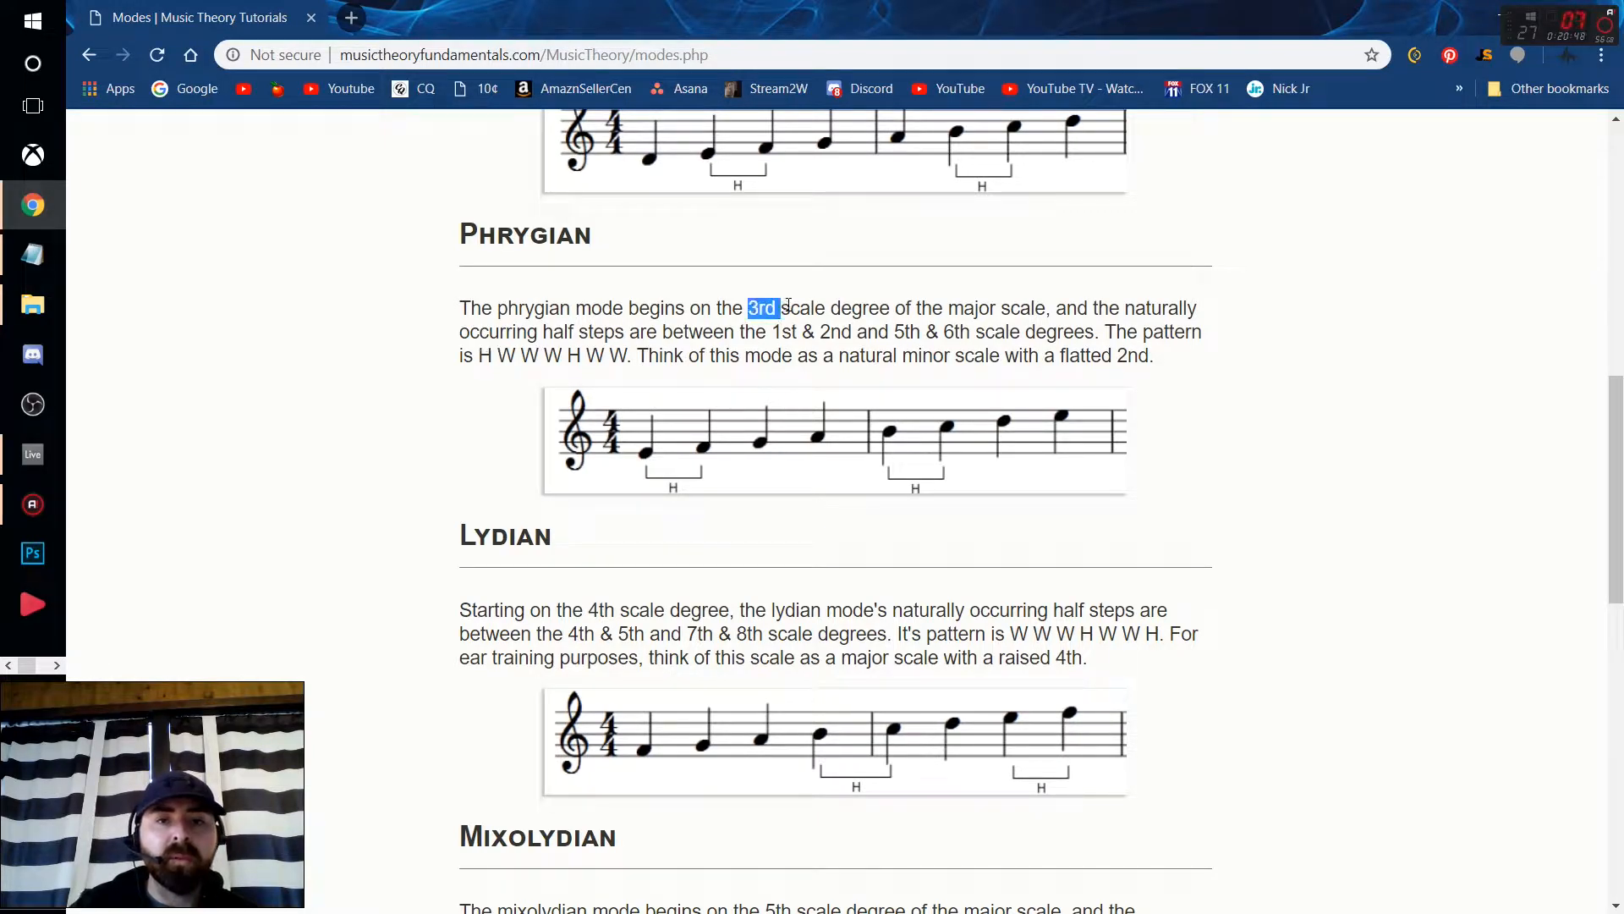
pyautogui.moveTo(886, 309); pyautogui.dragTo(1021, 303)
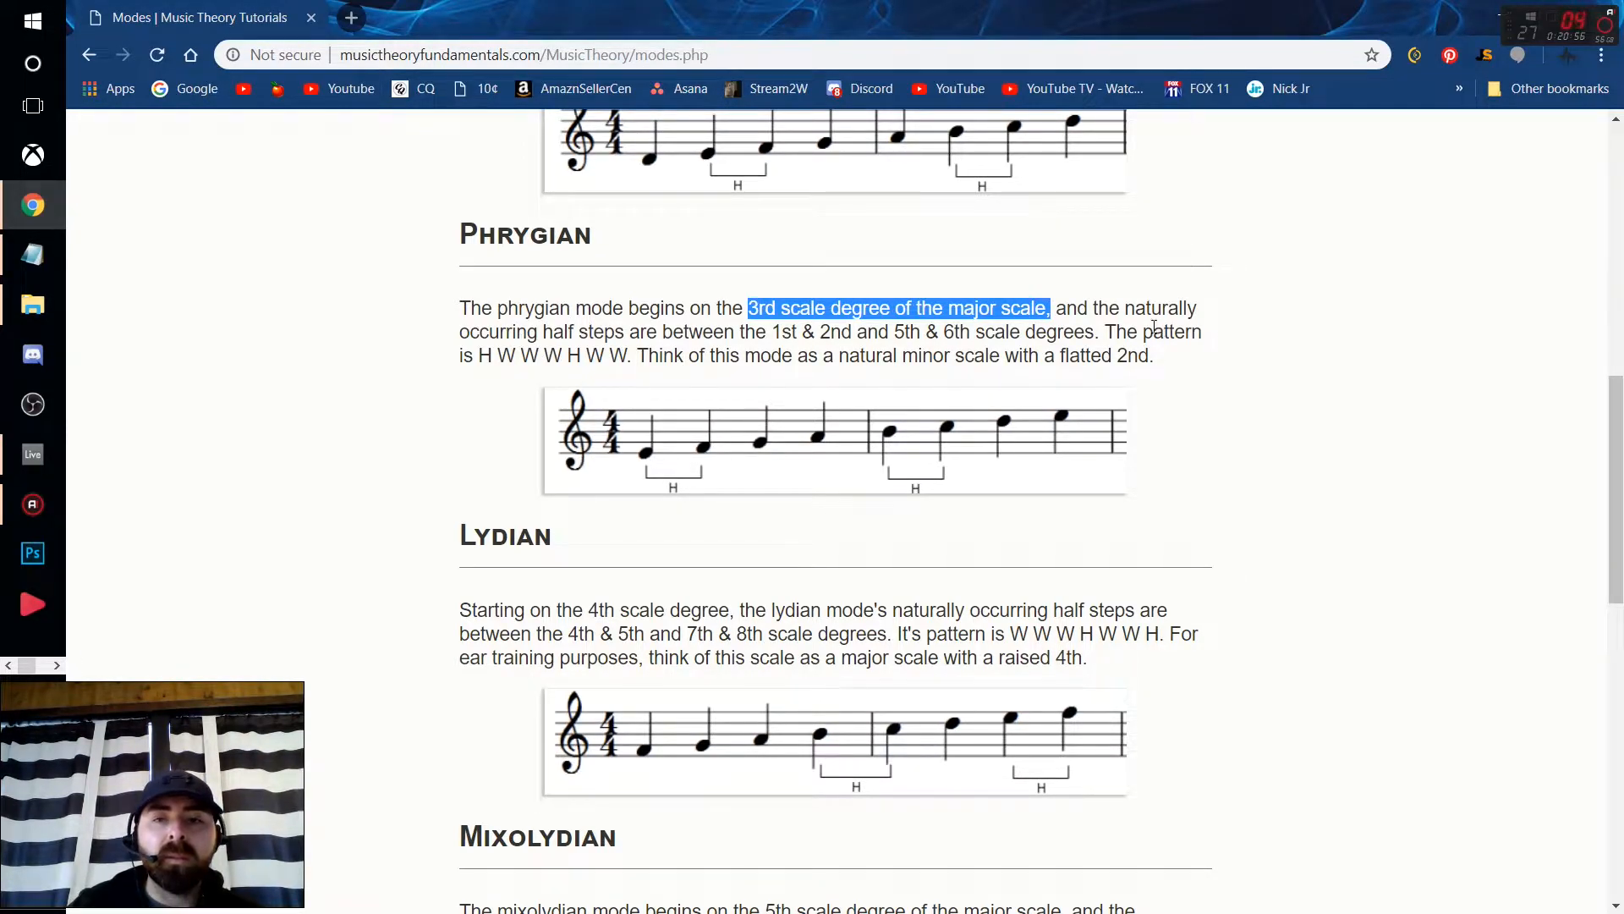
pyautogui.moveTo(458, 339); pyautogui.dragTo(768, 333)
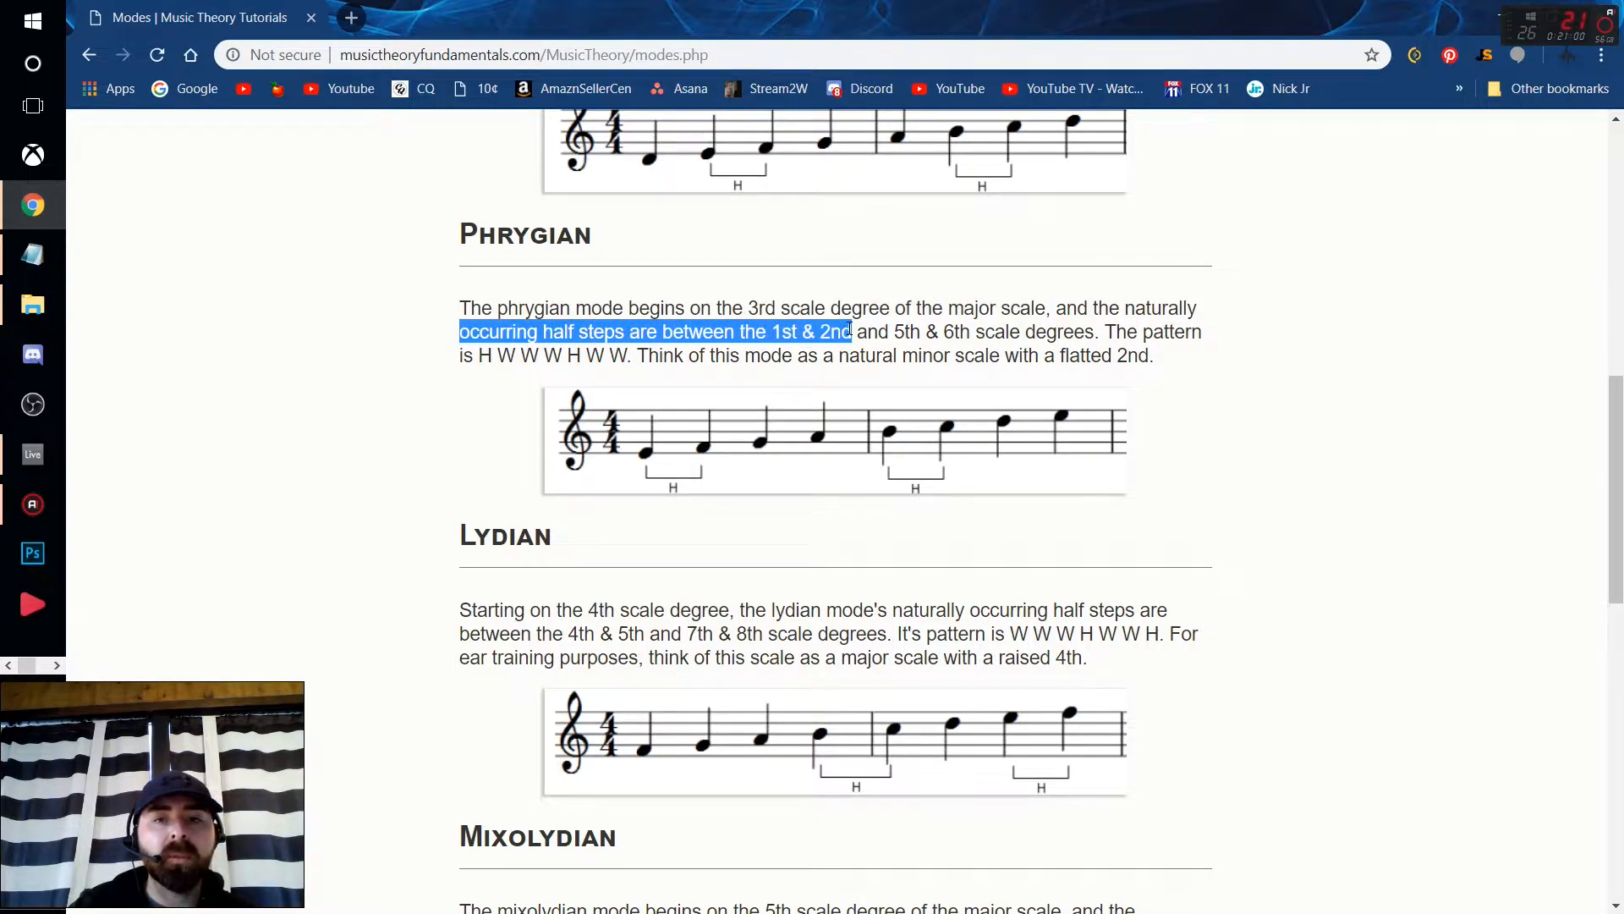
pyautogui.moveTo(922, 330); pyautogui.dragTo(1083, 334)
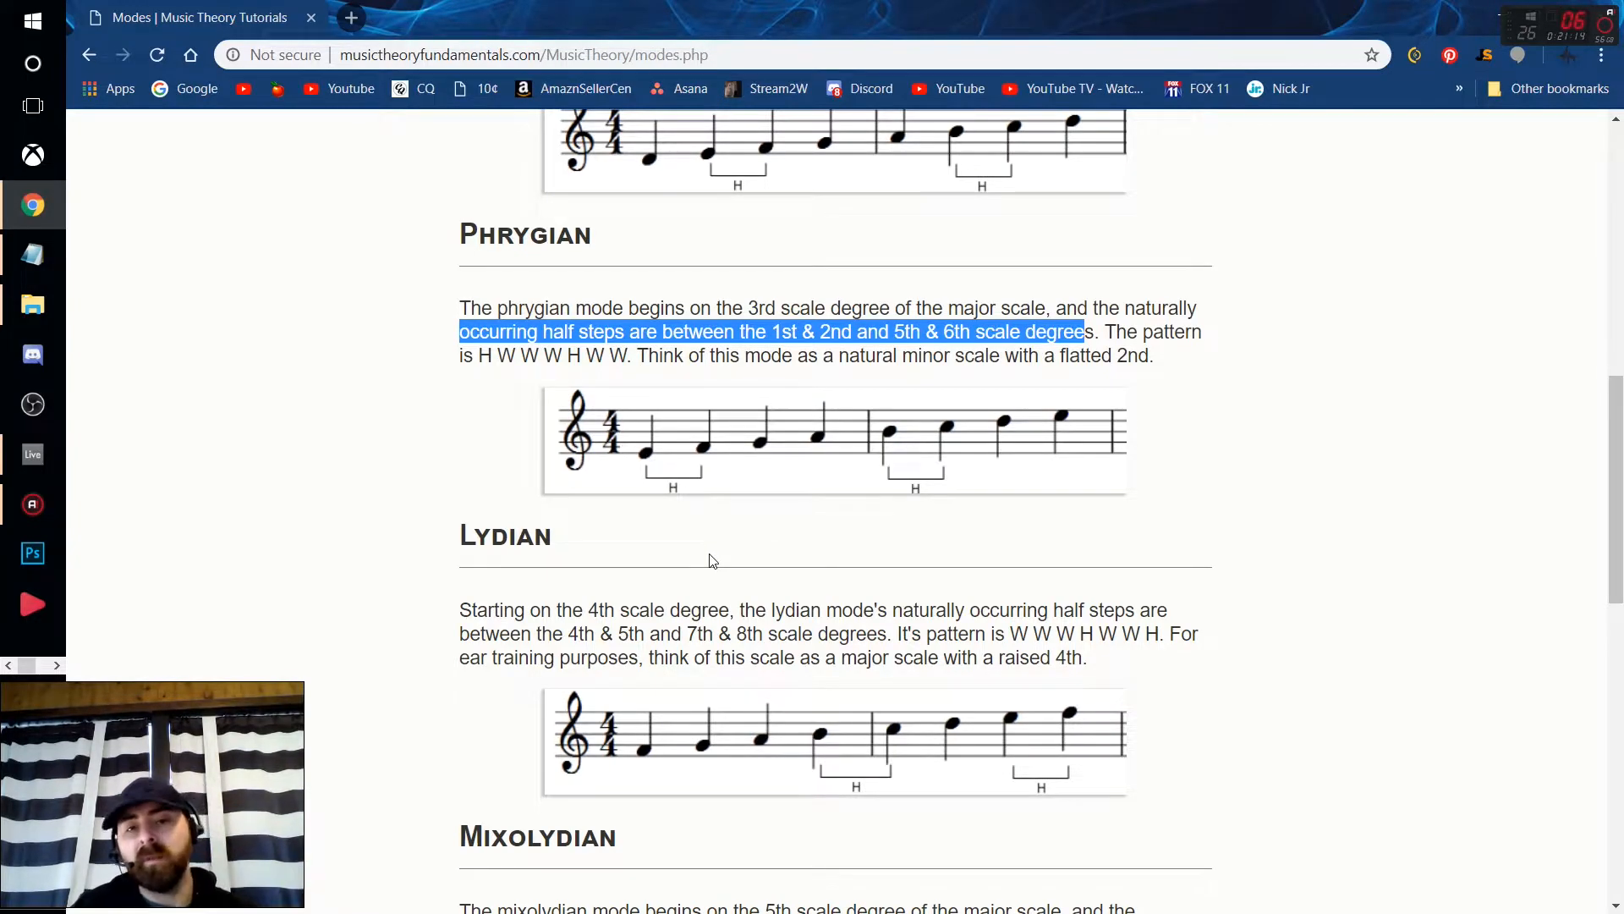
pyautogui.moveTo(479, 356); pyautogui.dragTo(635, 357)
# Review the D Phrygian notes in Ableton Live, and return to the Ionian and Dorian descriptions in Chrome, dismissing the antivirus notification.
pyautogui.click(33, 455)
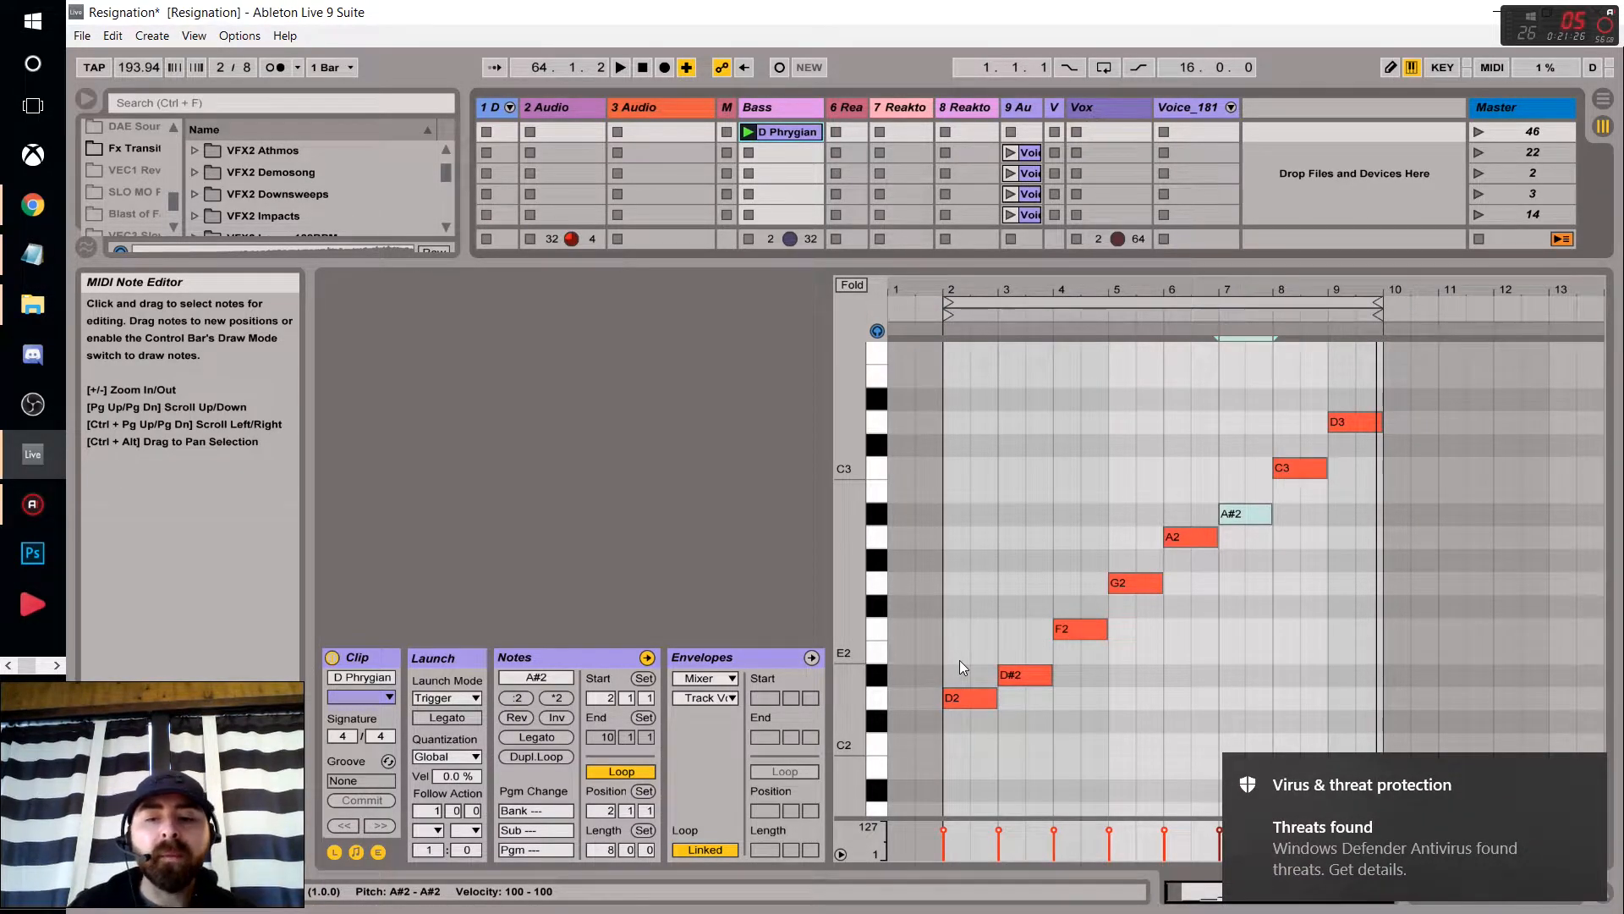
pyautogui.moveTo(27, 211)
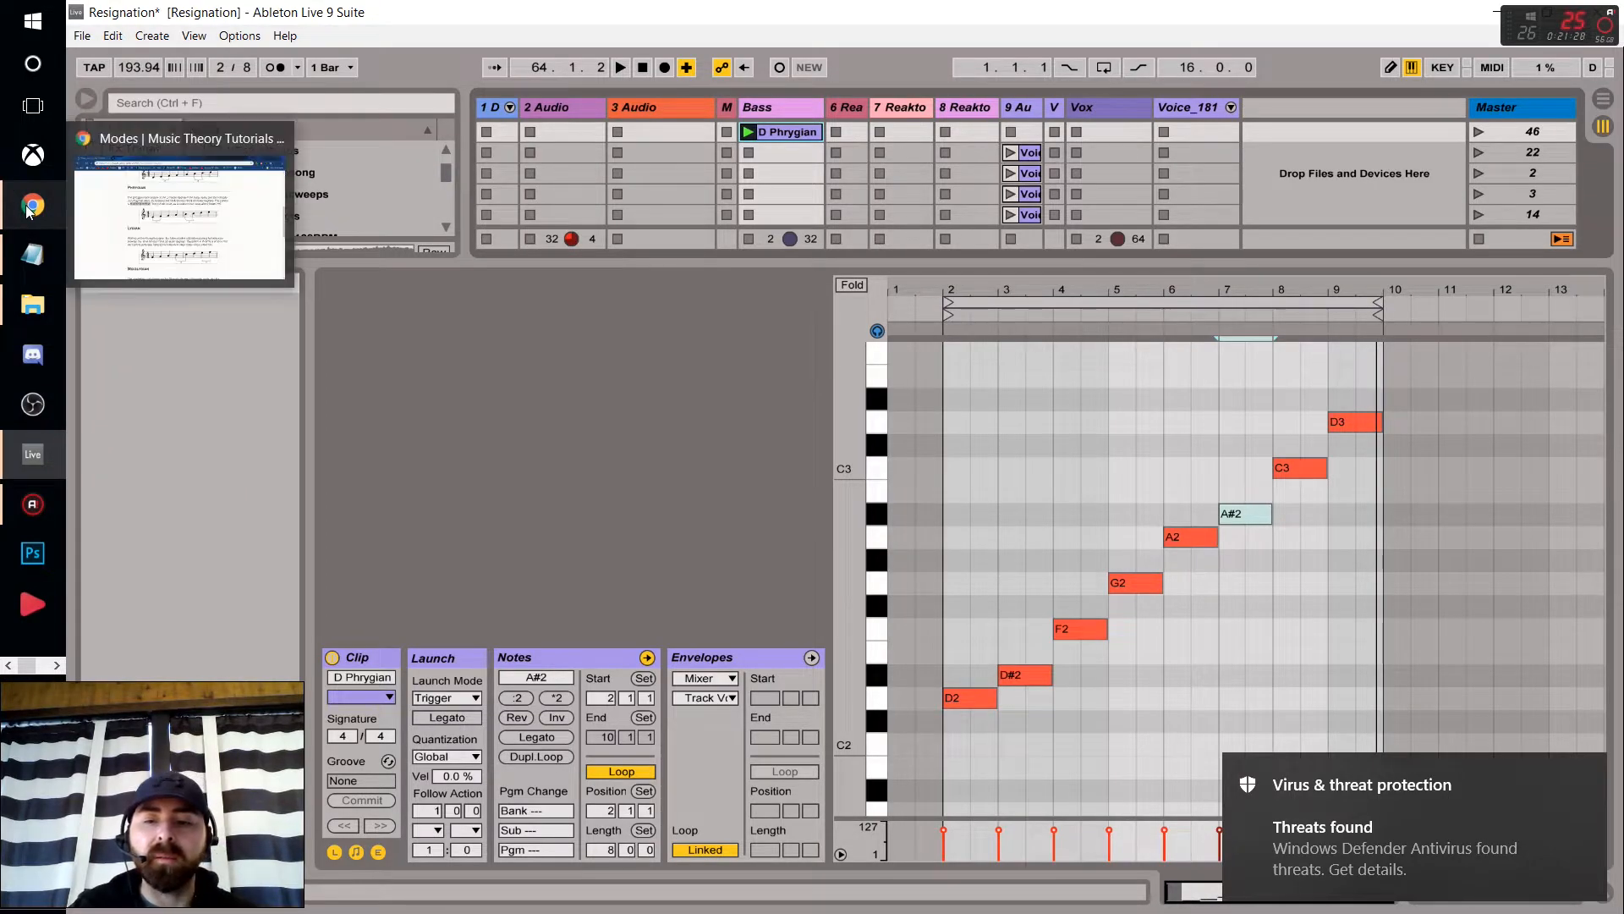
pyautogui.click(170, 250)
pyautogui.click(1597, 759)
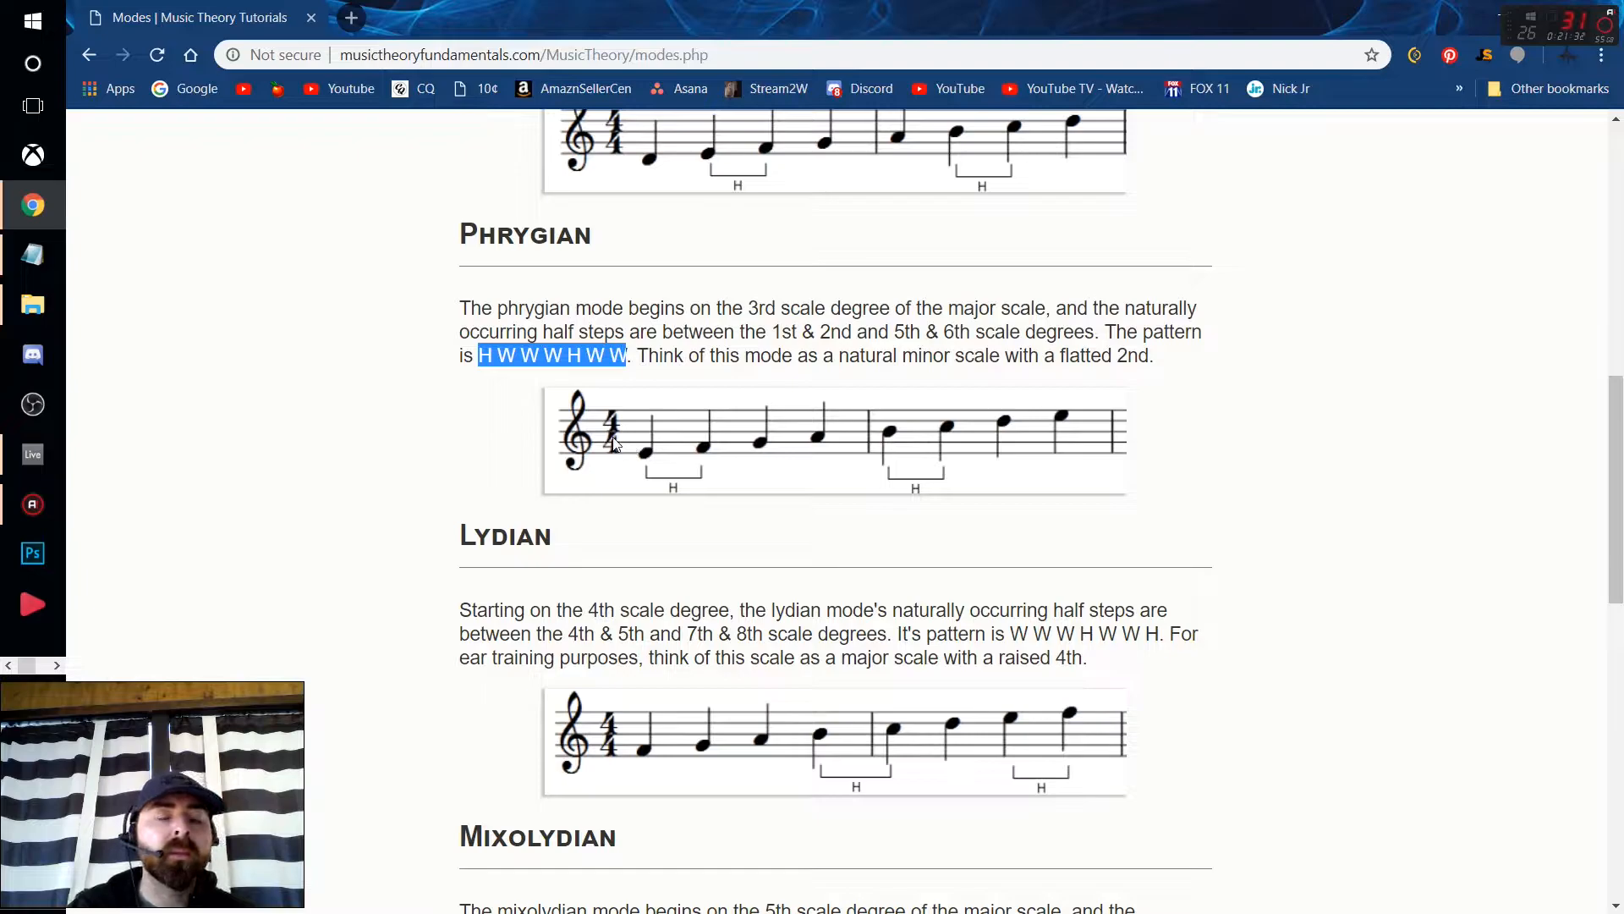
pyautogui.scroll(7, 756, 460)
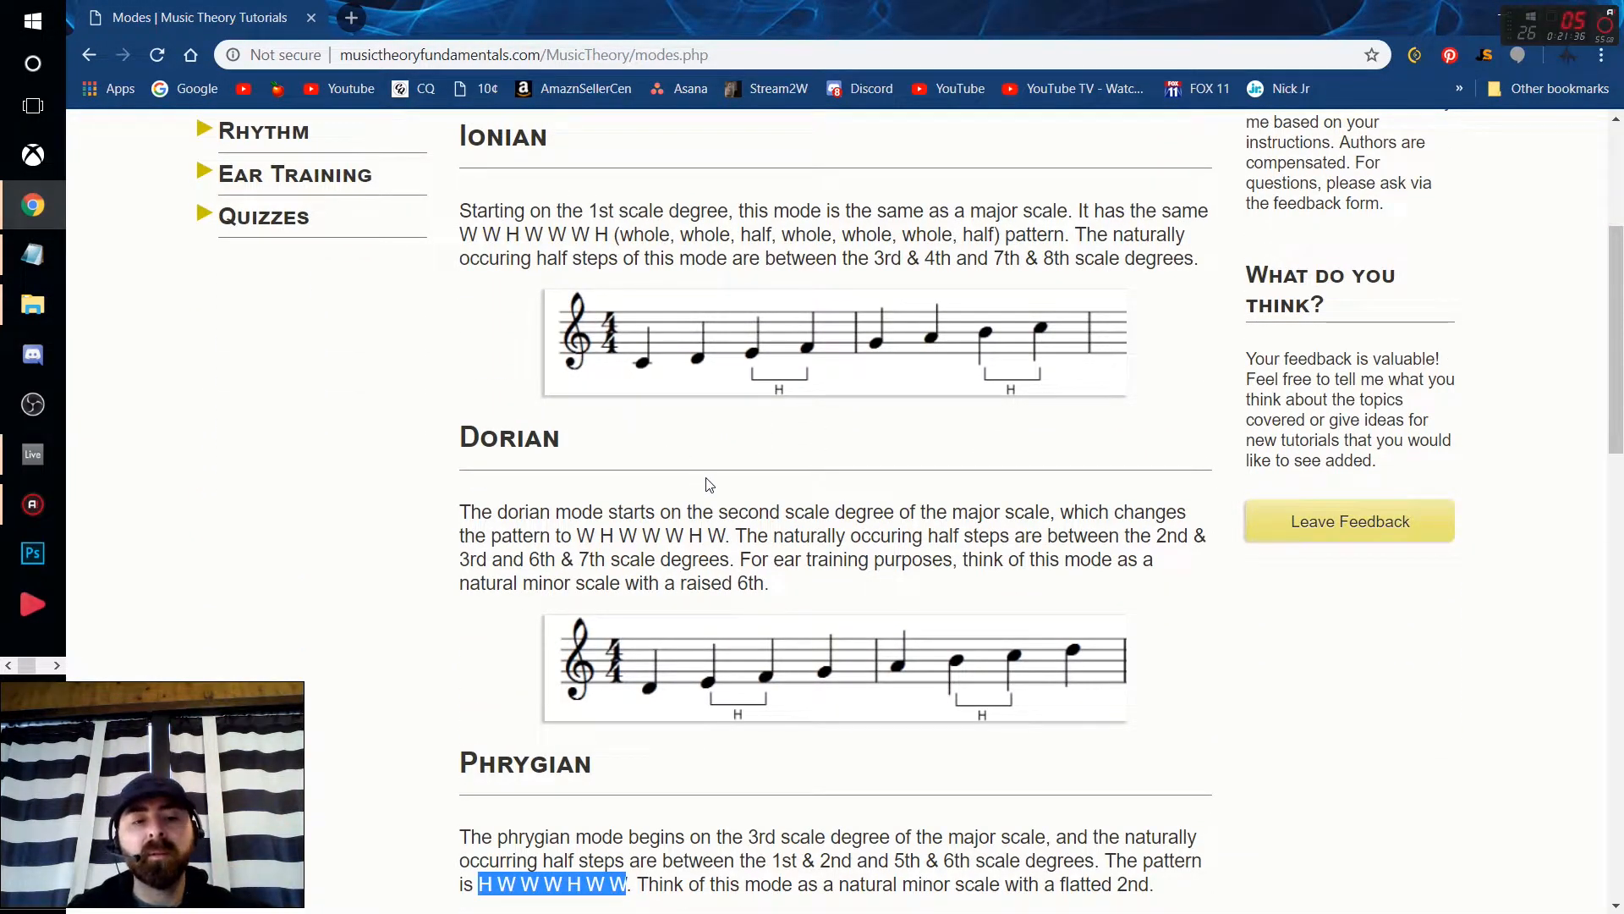
# Read through the modes page from the Dorian and Phrygian descriptions to the Lydian section.
pyautogui.scroll(-2, 709, 485)
pyautogui.scroll(-2, 592, 521)
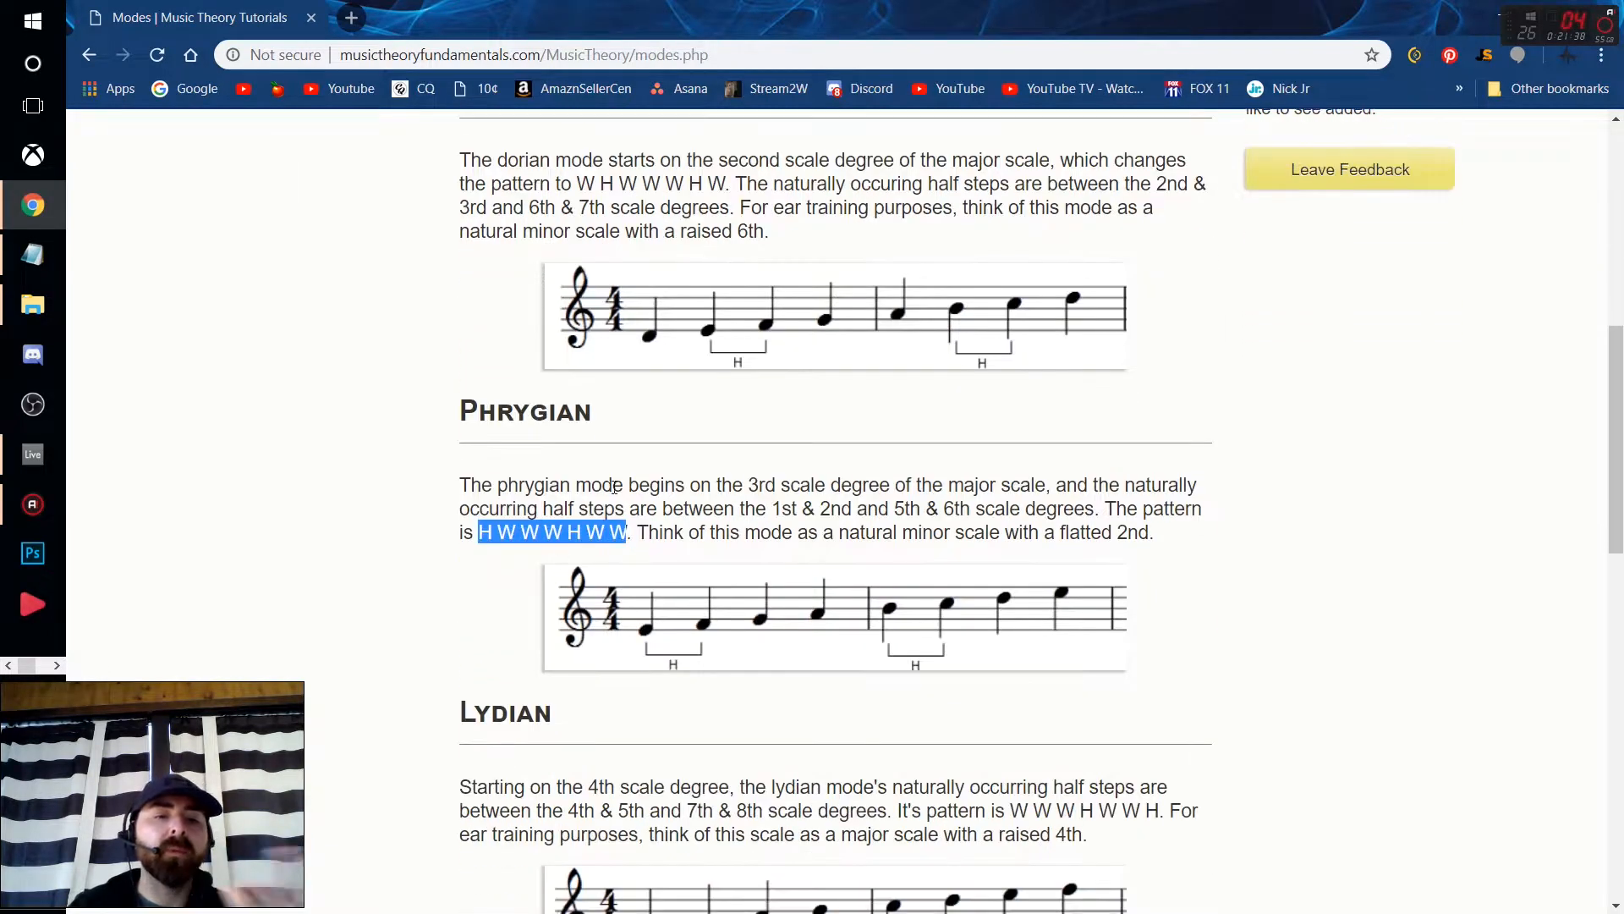
pyautogui.scroll(-2, 679, 531)
pyautogui.scroll(-2, 679, 531)
pyautogui.scroll(-2, 677, 531)
pyautogui.scroll(2, 643, 526)
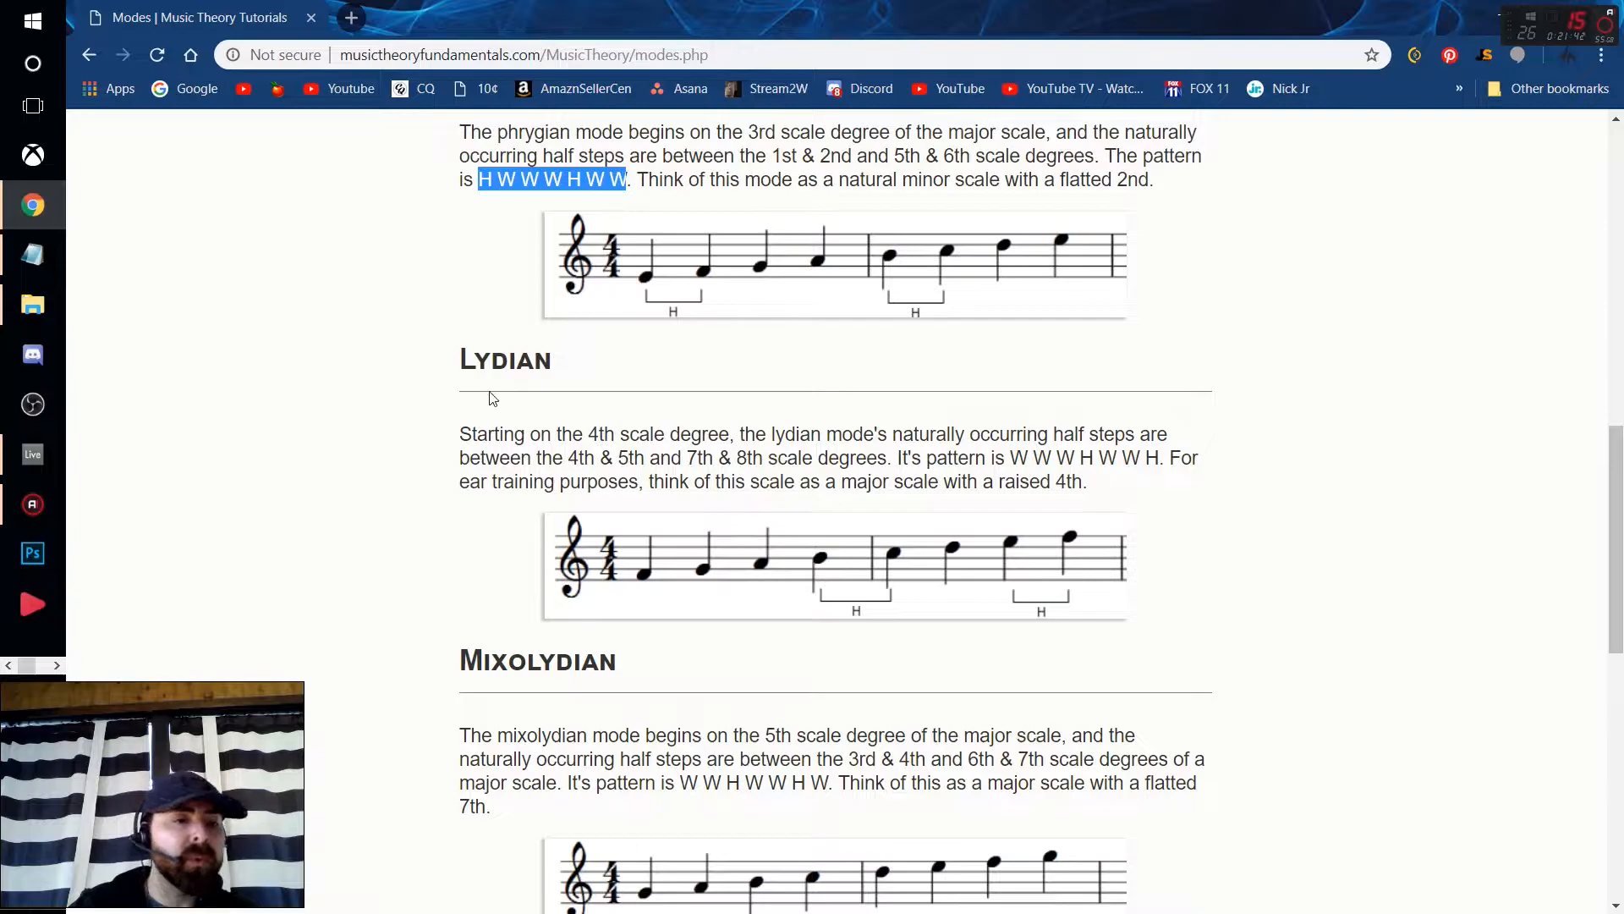
# Switch to Ableton Live, duplicate the Bass track's D Phrygian clip into a new scene below 46 and rename the copy D Lydian.
pyautogui.click(32, 455)
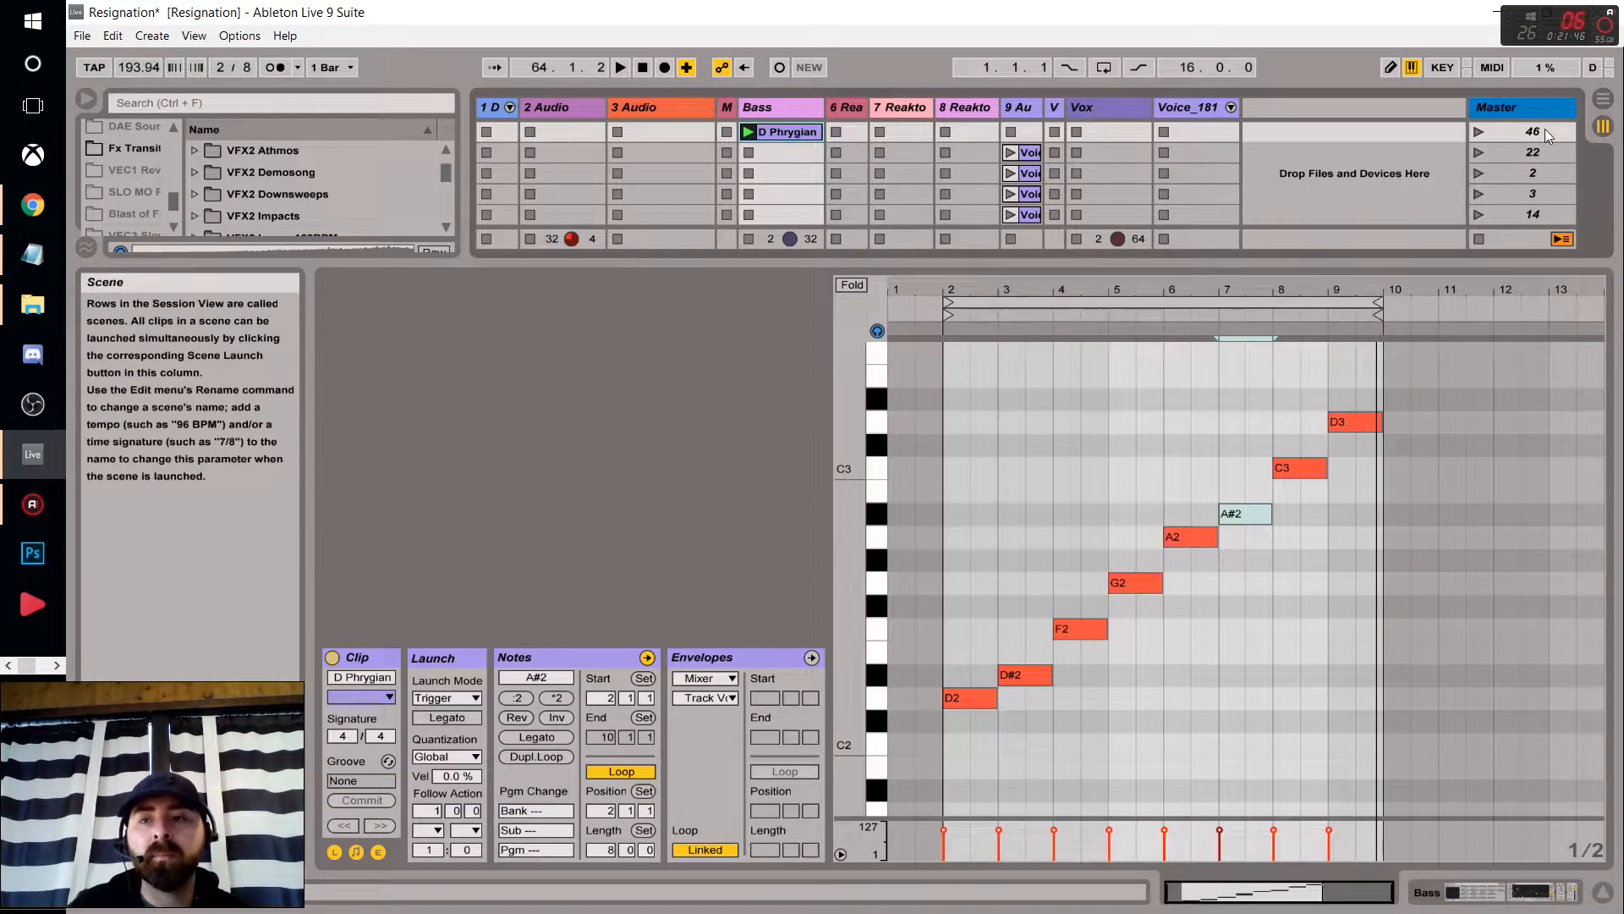
pyautogui.hotkey('ctrl', 'i')
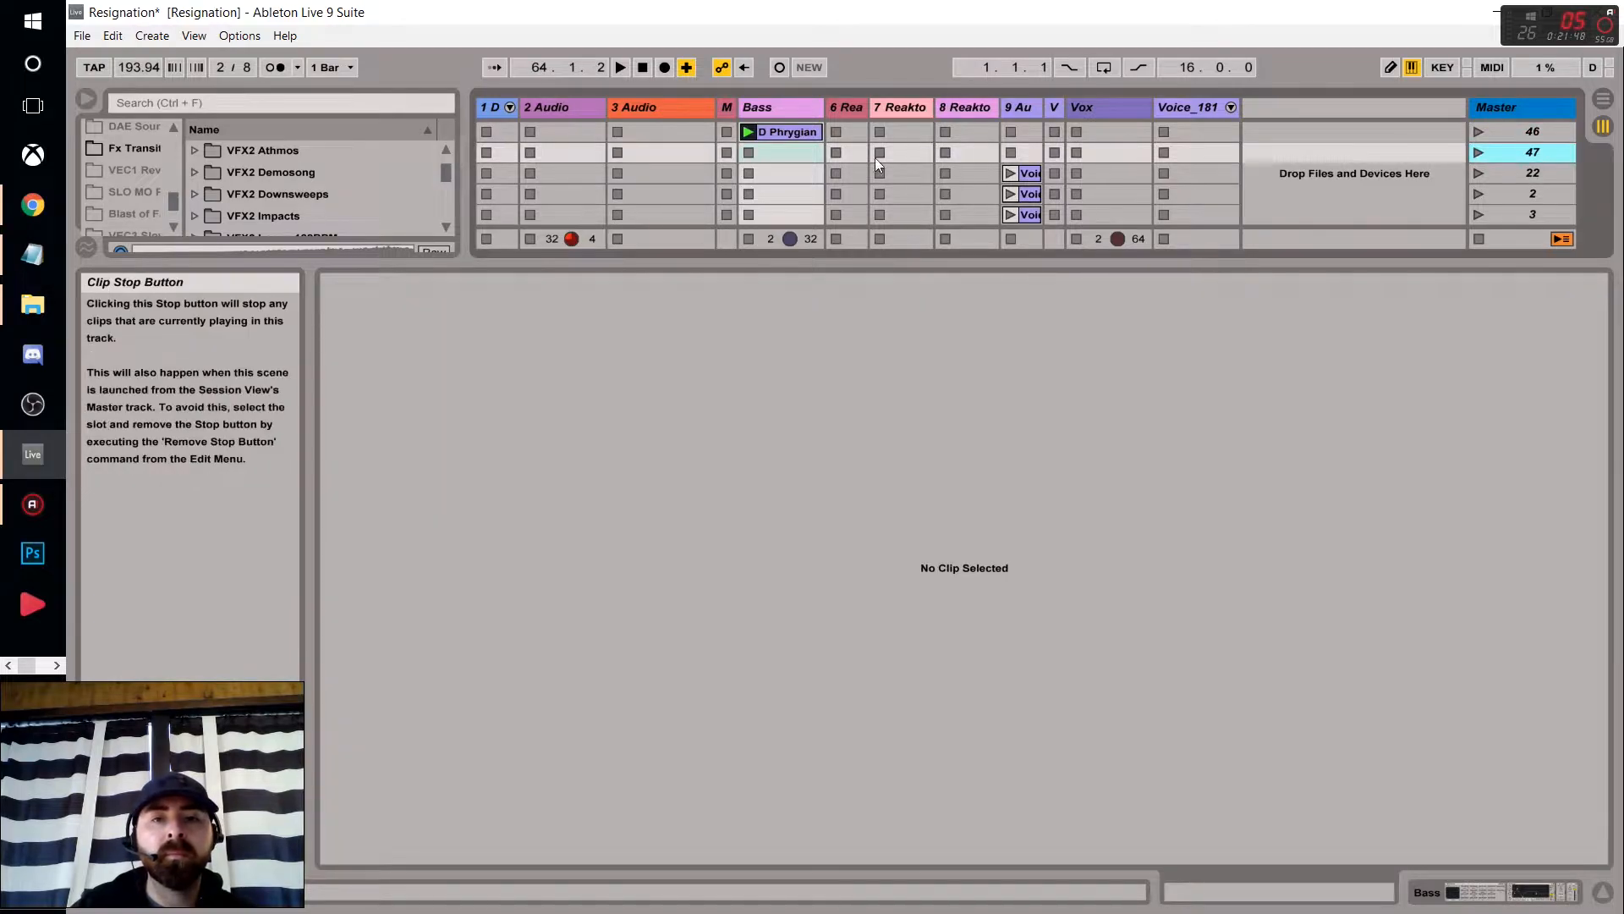
pyautogui.click(790, 132)
pyautogui.hotkey('ctrl', 'd')
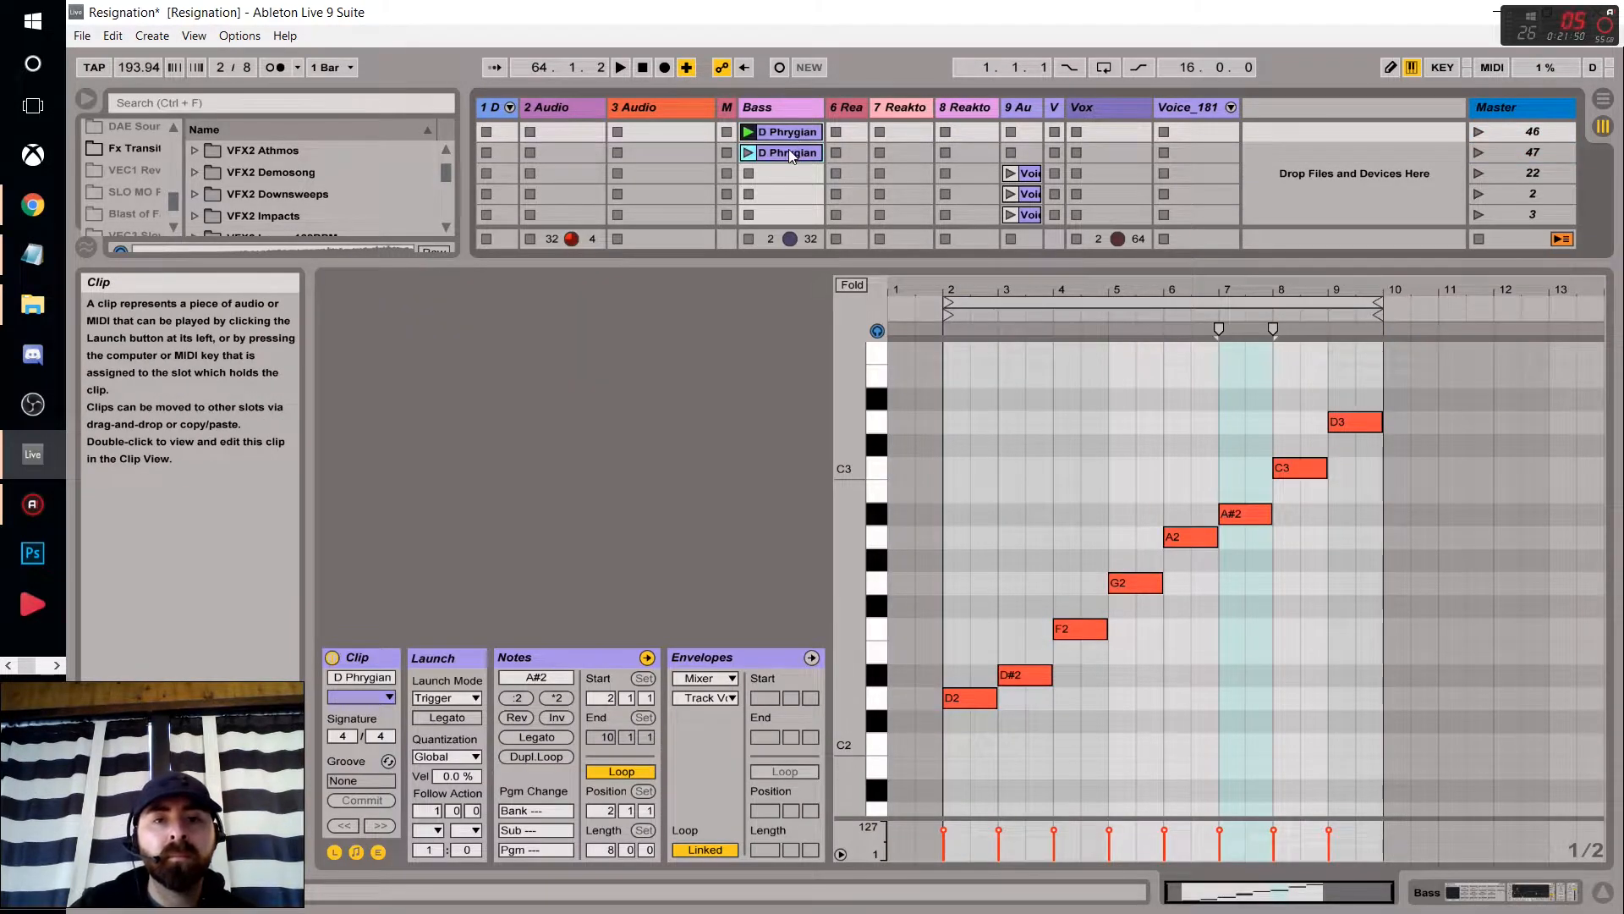
pyautogui.click(351, 677)
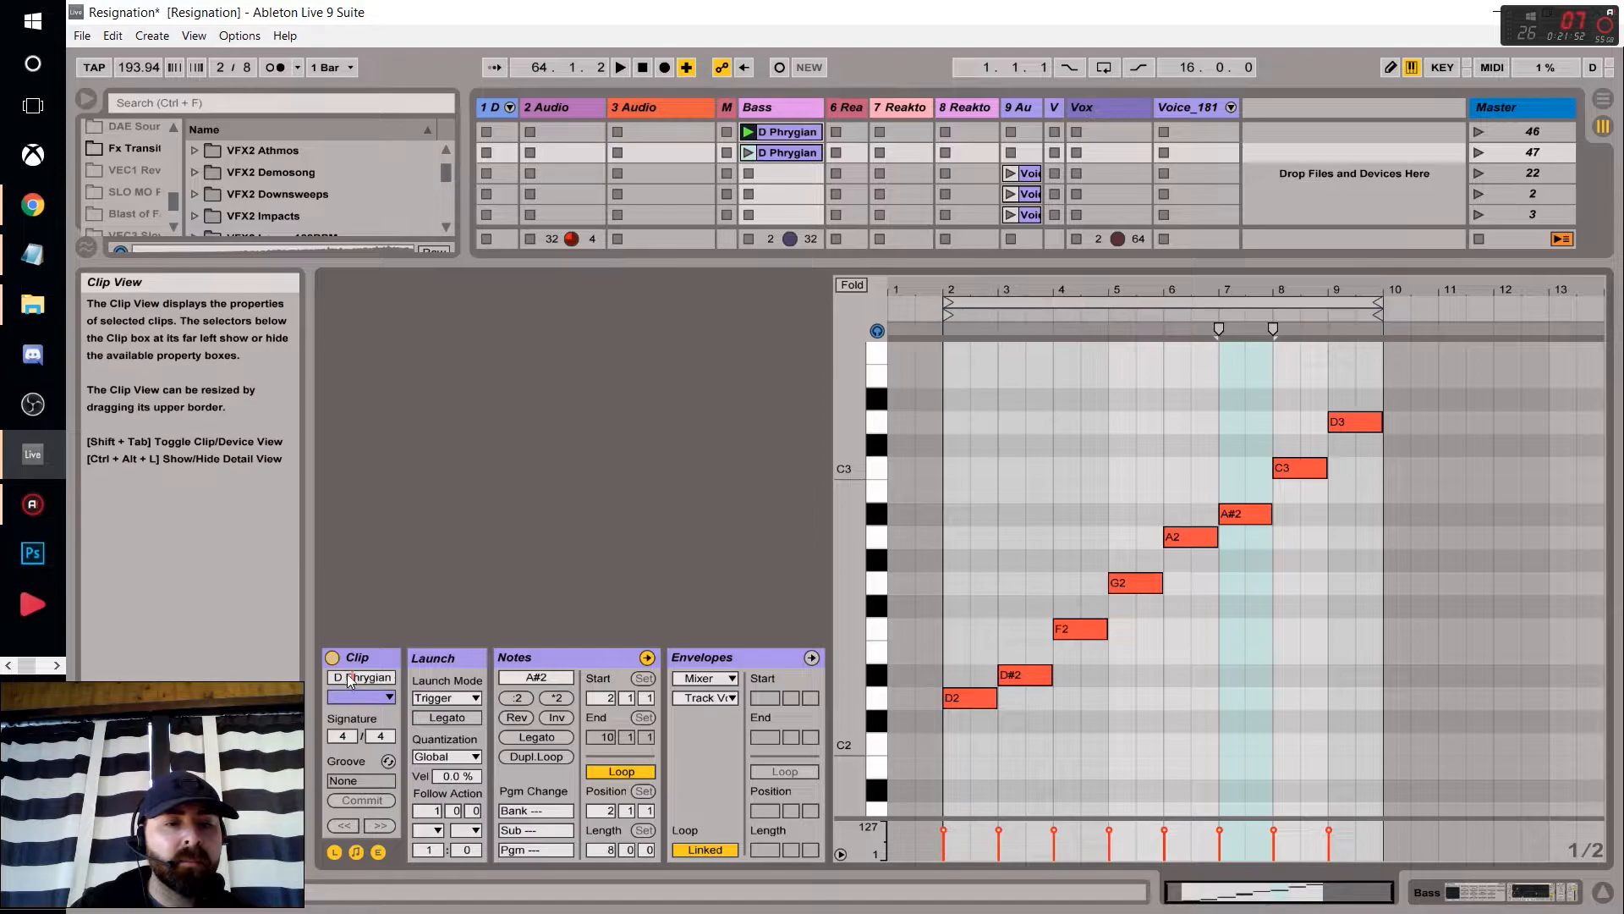
pyautogui.write('Lydian')
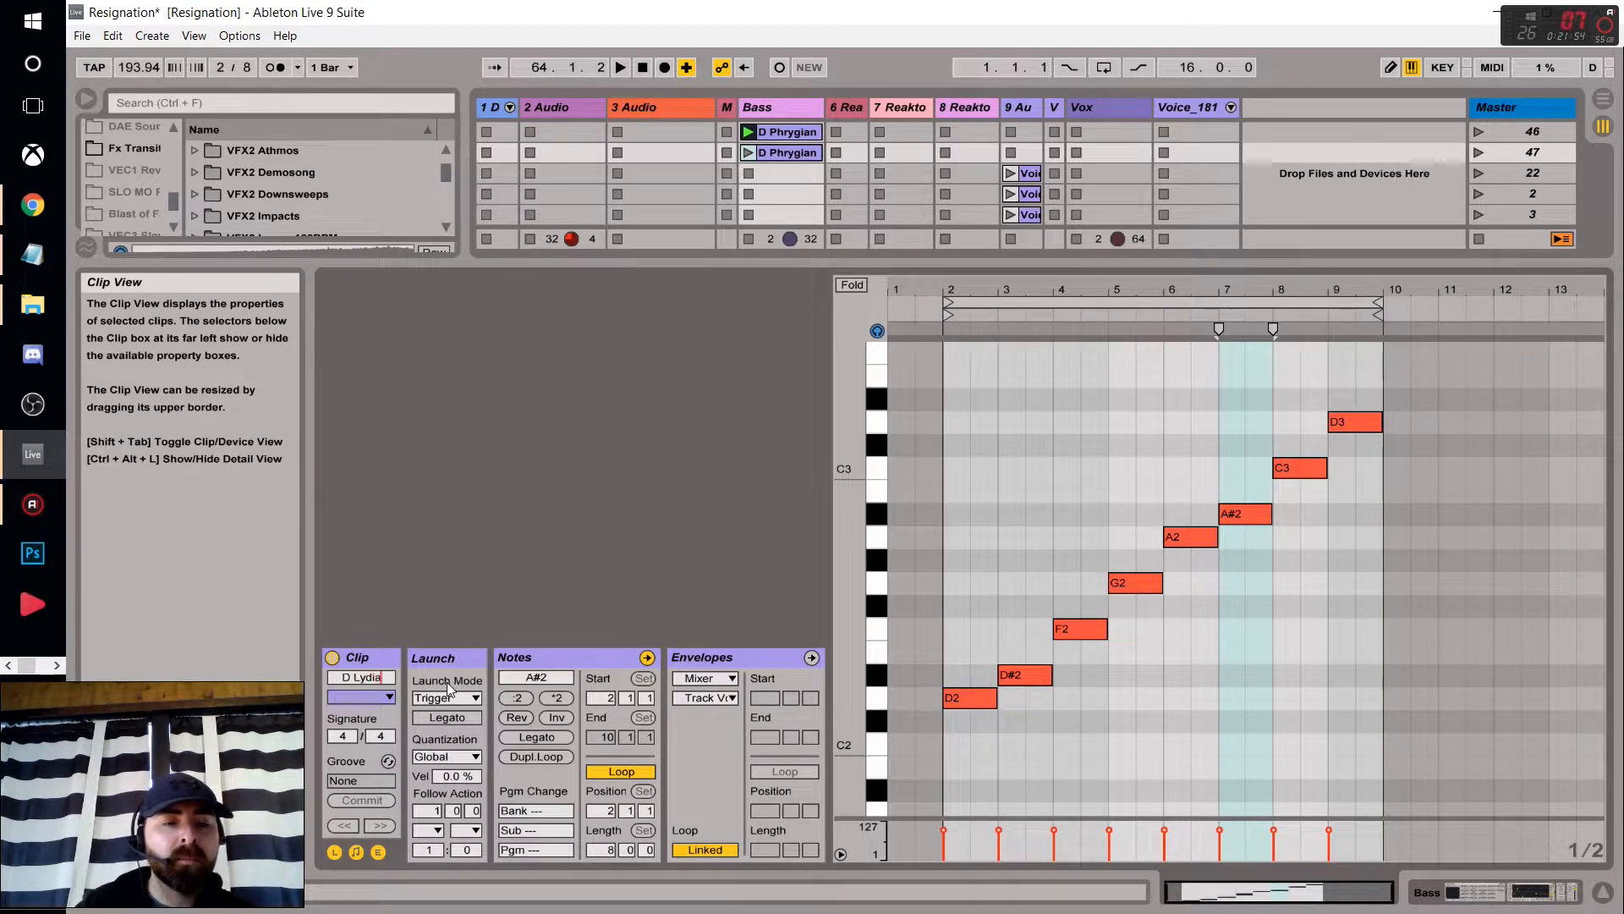
# Switch to Chrome and read the Lydian mode's whole-step and half-step pattern on the modes page.
pyautogui.click(34, 225)
pyautogui.scroll(-2, 778, 343)
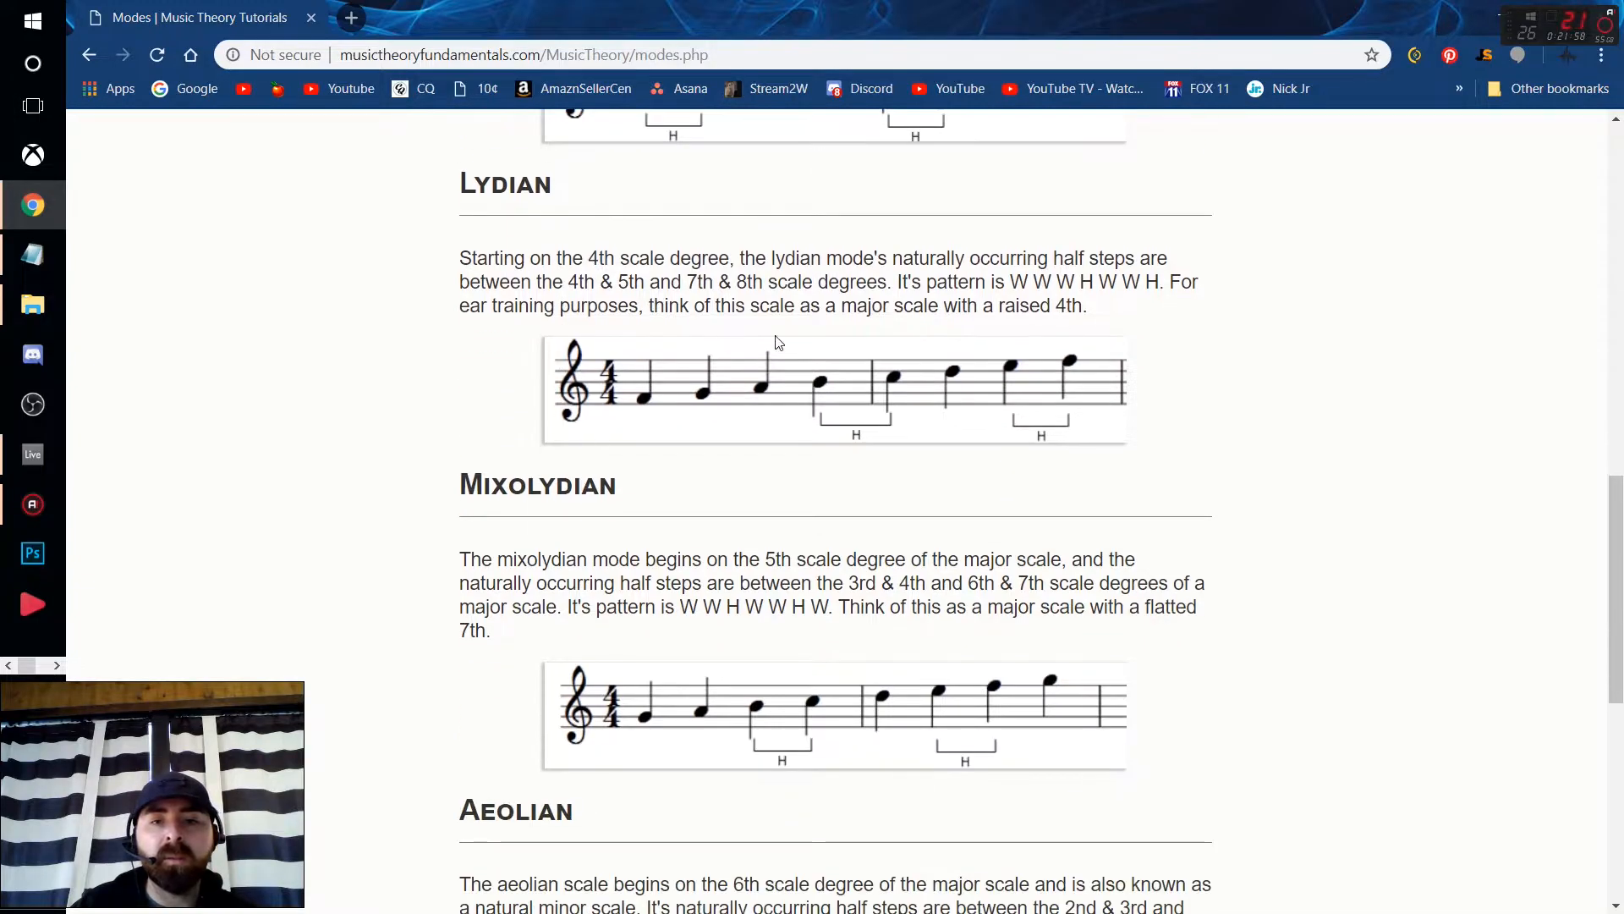
pyautogui.moveTo(1022, 279); pyautogui.dragTo(1076, 281)
pyautogui.click(1049, 284)
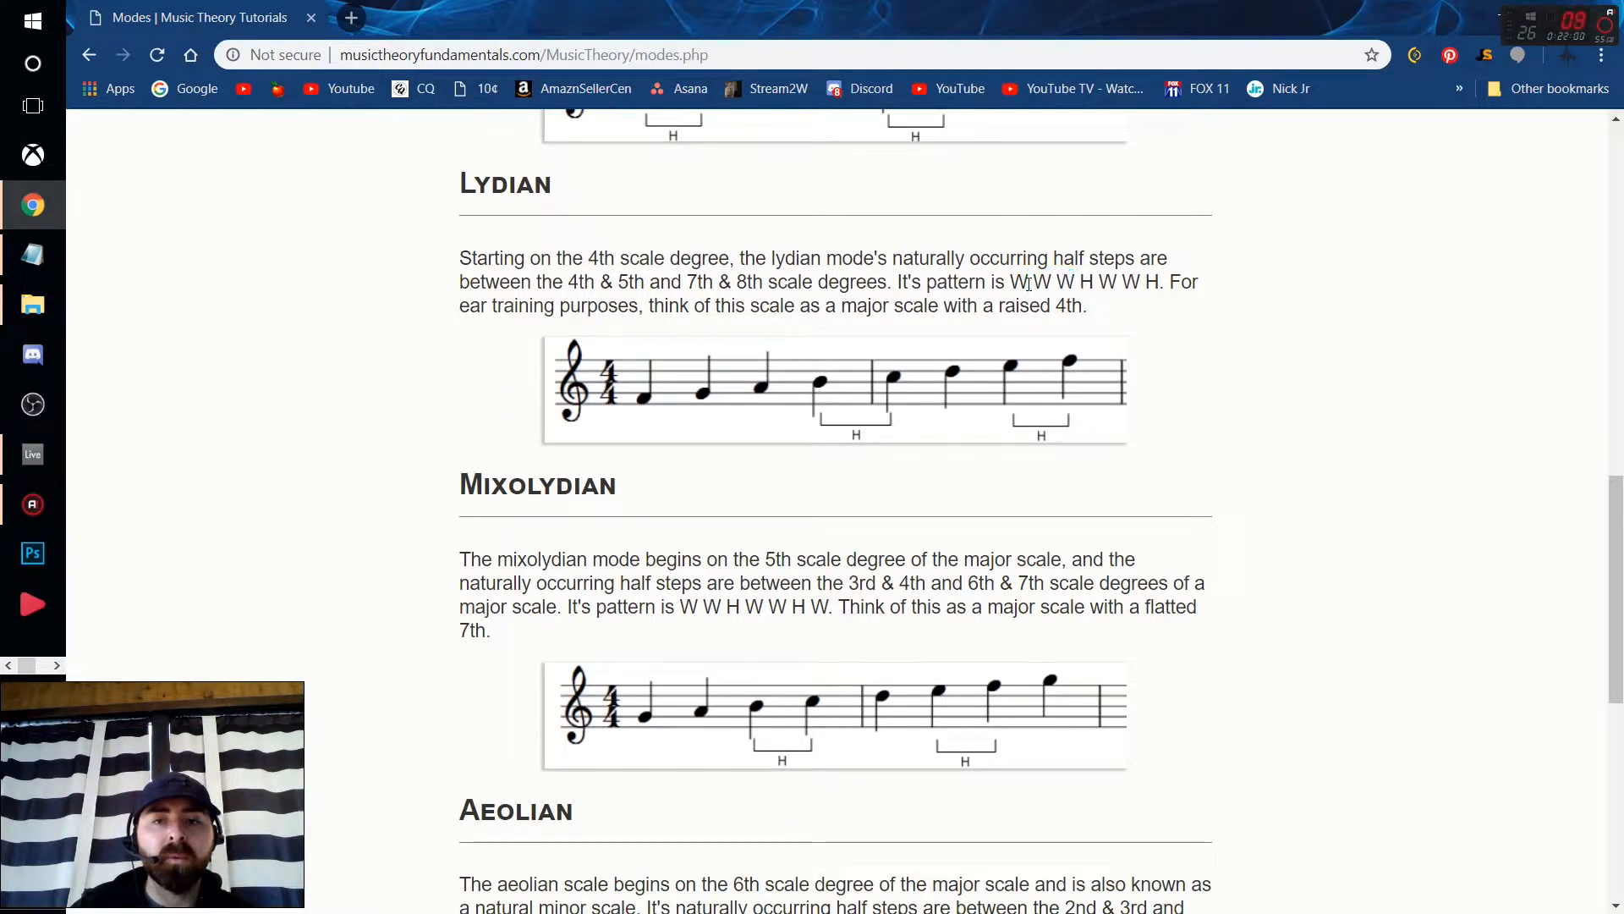
# Back in Ableton Live, raise the D Lydian clip's second, third and fourth notes to E2, F#2 and G#2.
pyautogui.click(32, 455)
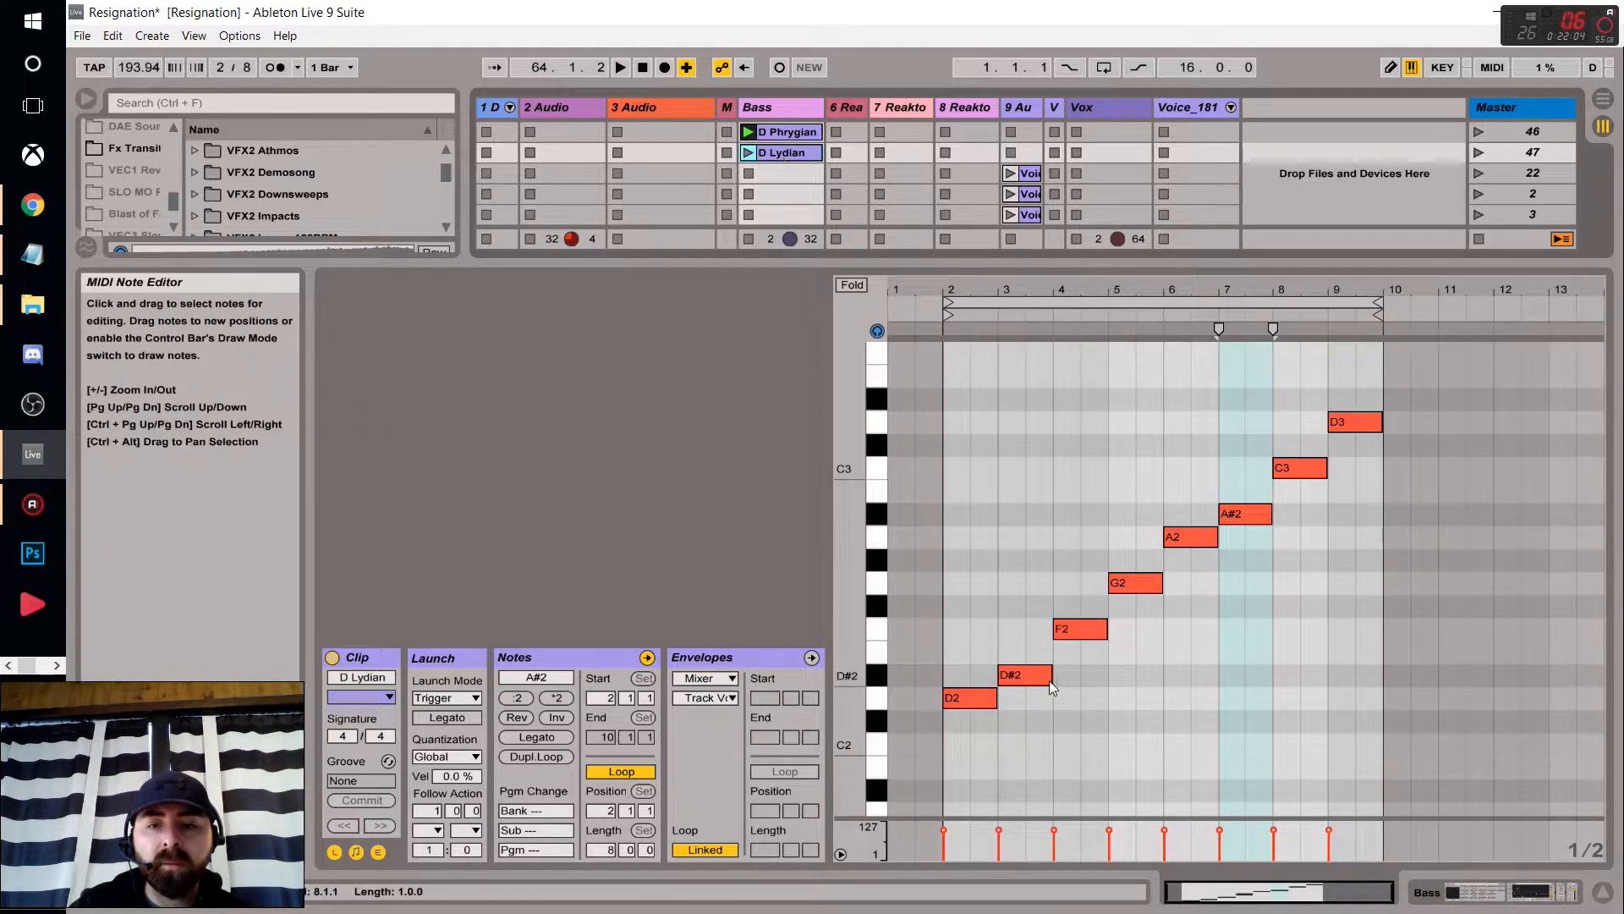
pyautogui.moveTo(1030, 675); pyautogui.dragTo(1032, 663)
pyautogui.click(1078, 637)
pyautogui.press('Up')
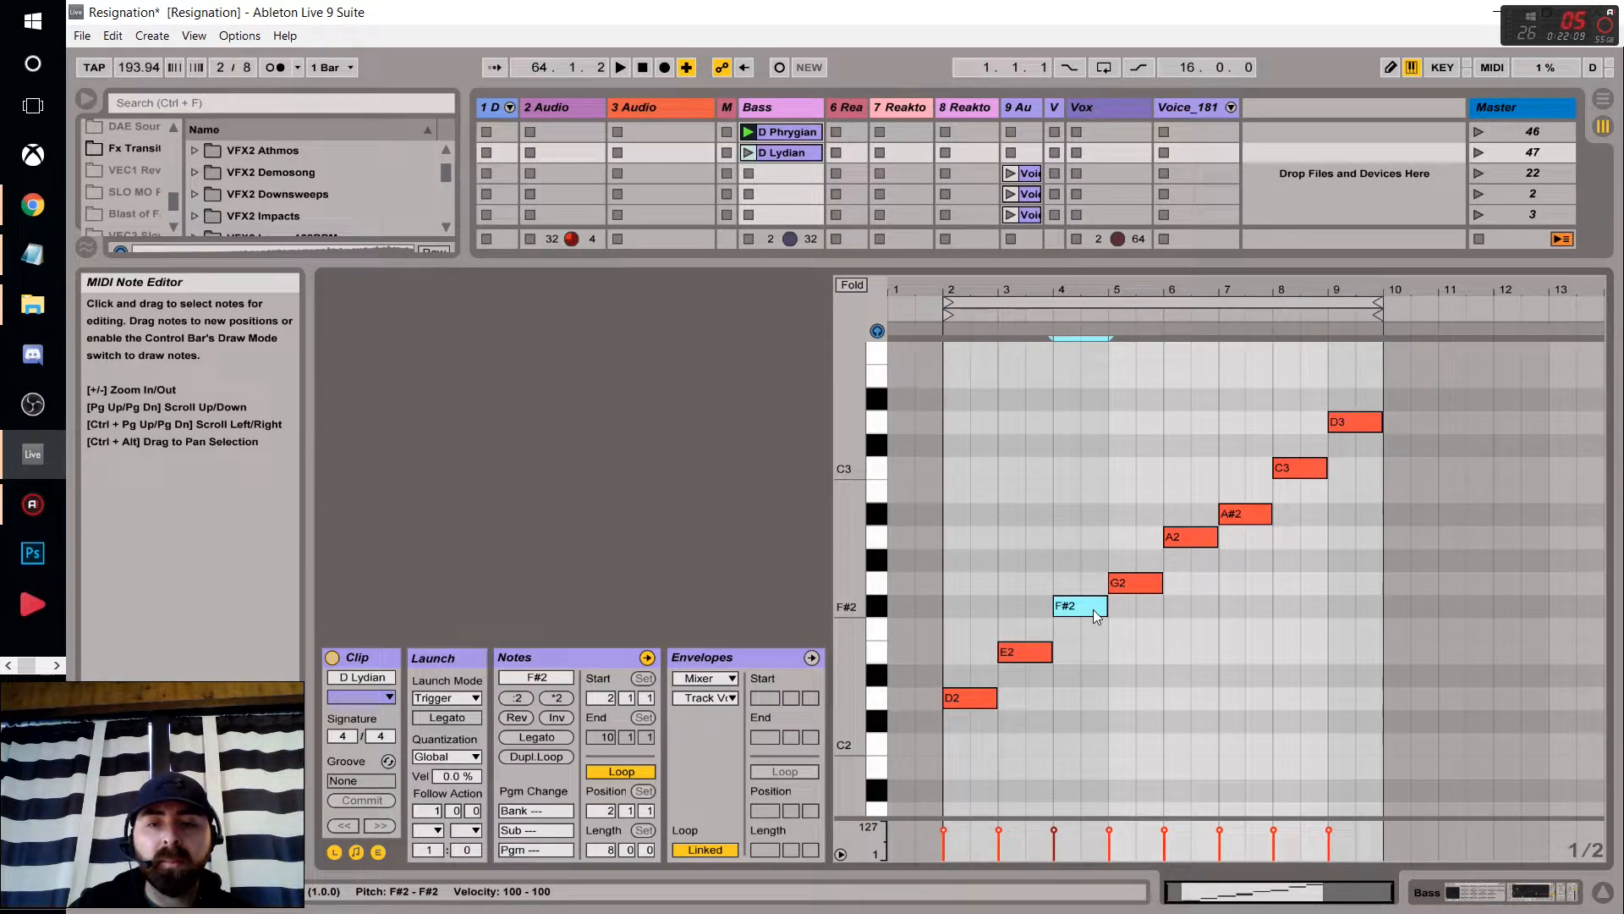
pyautogui.click(1138, 585)
pyautogui.press('Up')
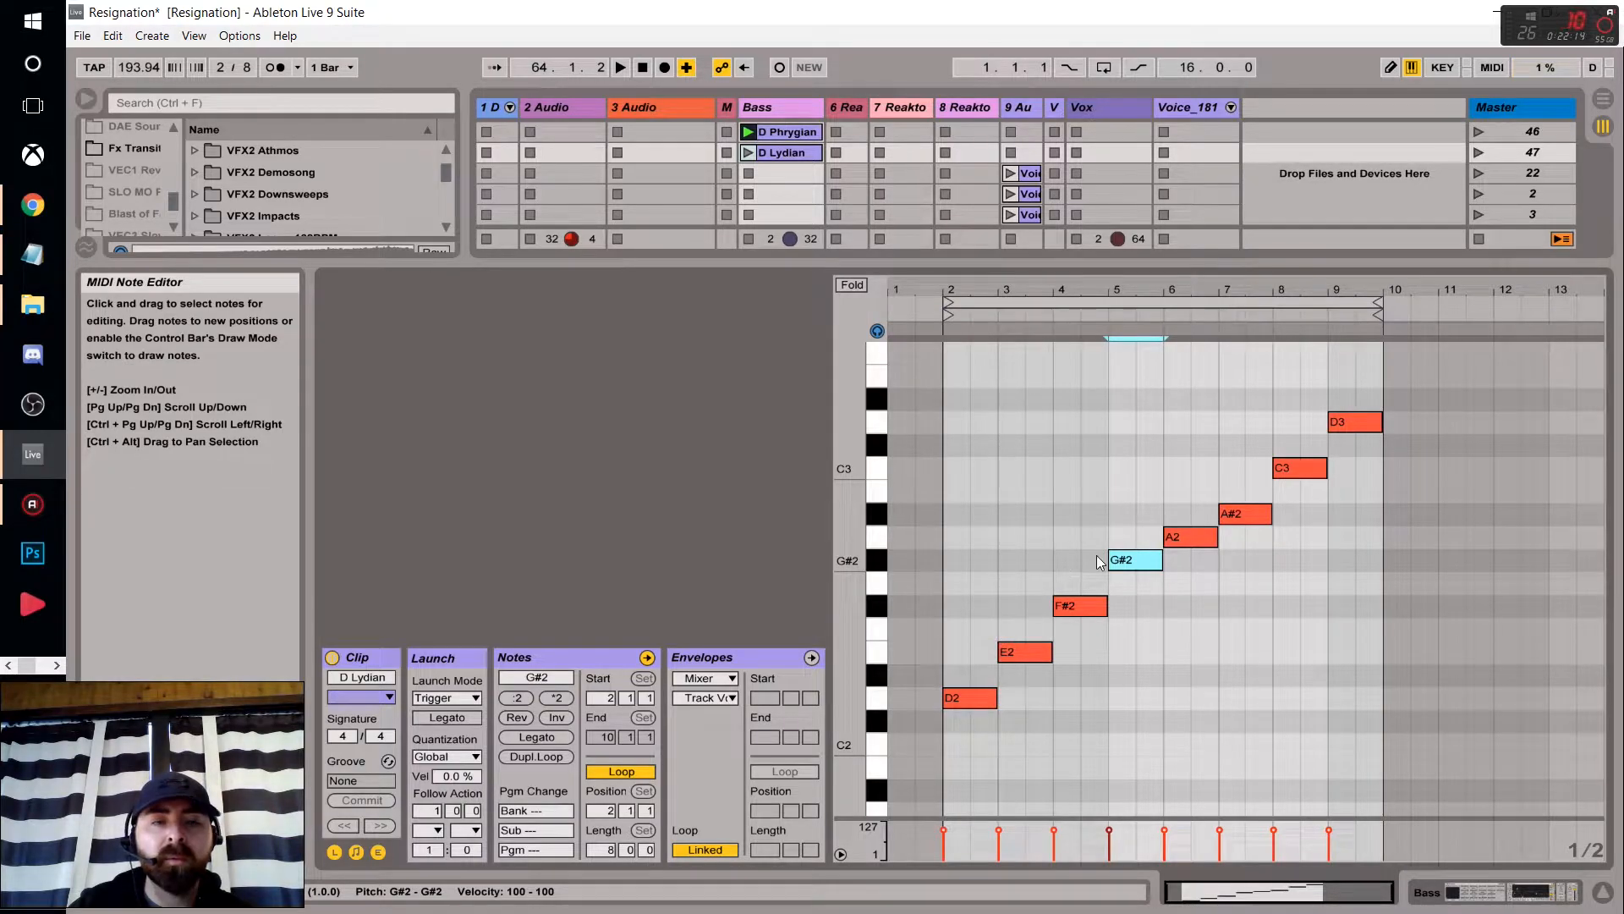
# Recheck the Lydian pattern in Chrome and raise the D Lydian clip's sixth and seventh notes to B2 and C#3 in Ableton Live.
pyautogui.click(33, 205)
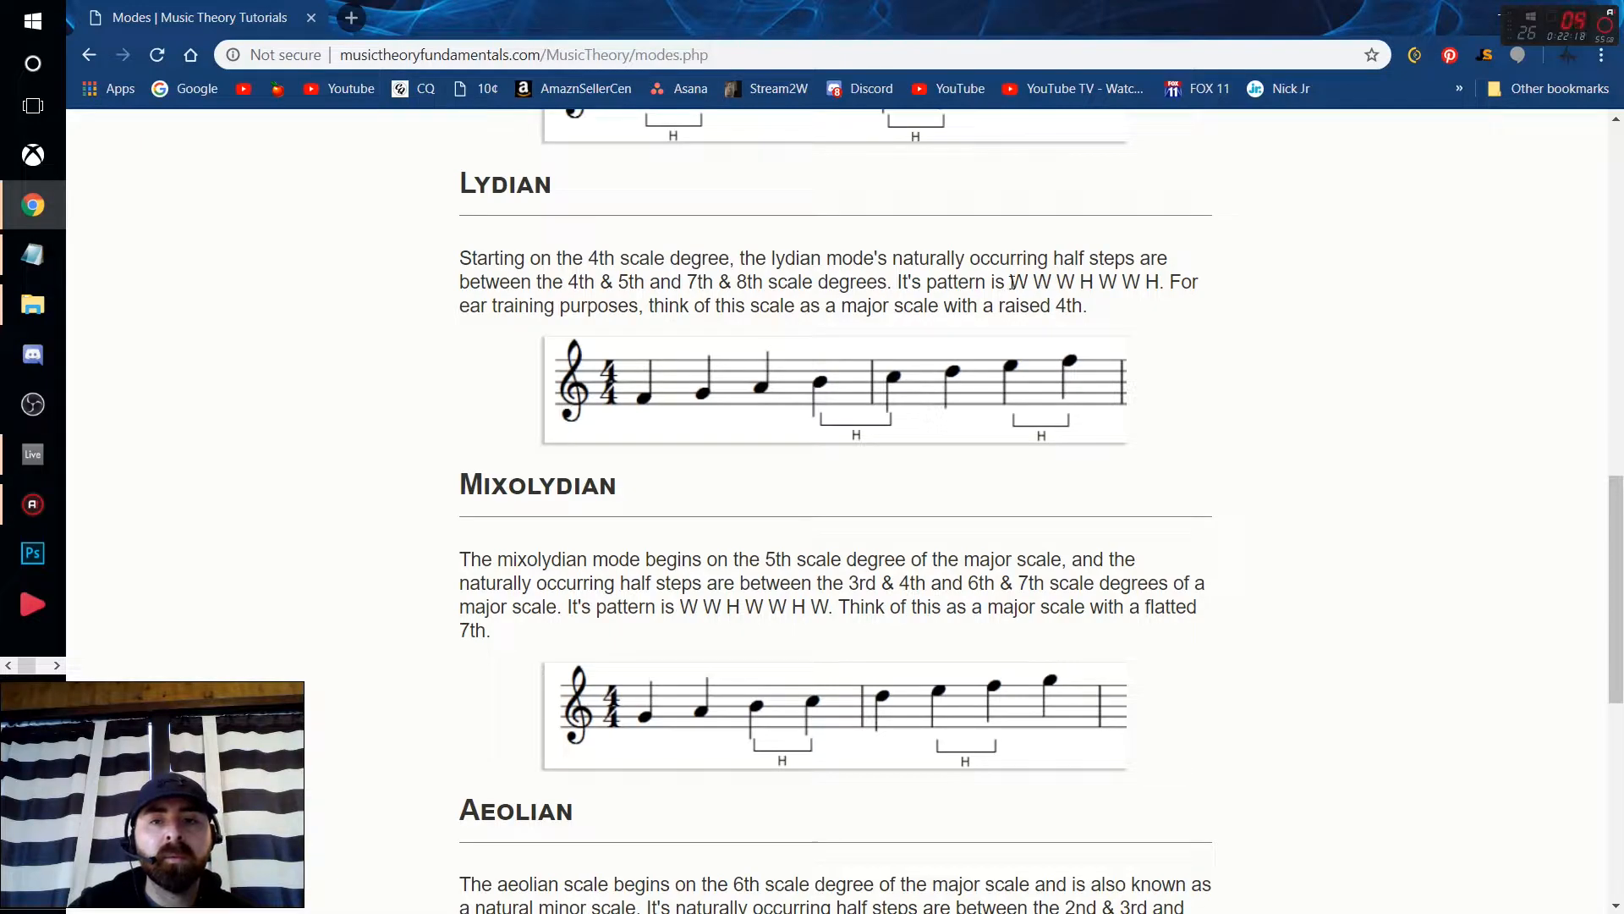
pyautogui.moveTo(1063, 281); pyautogui.dragTo(1081, 282)
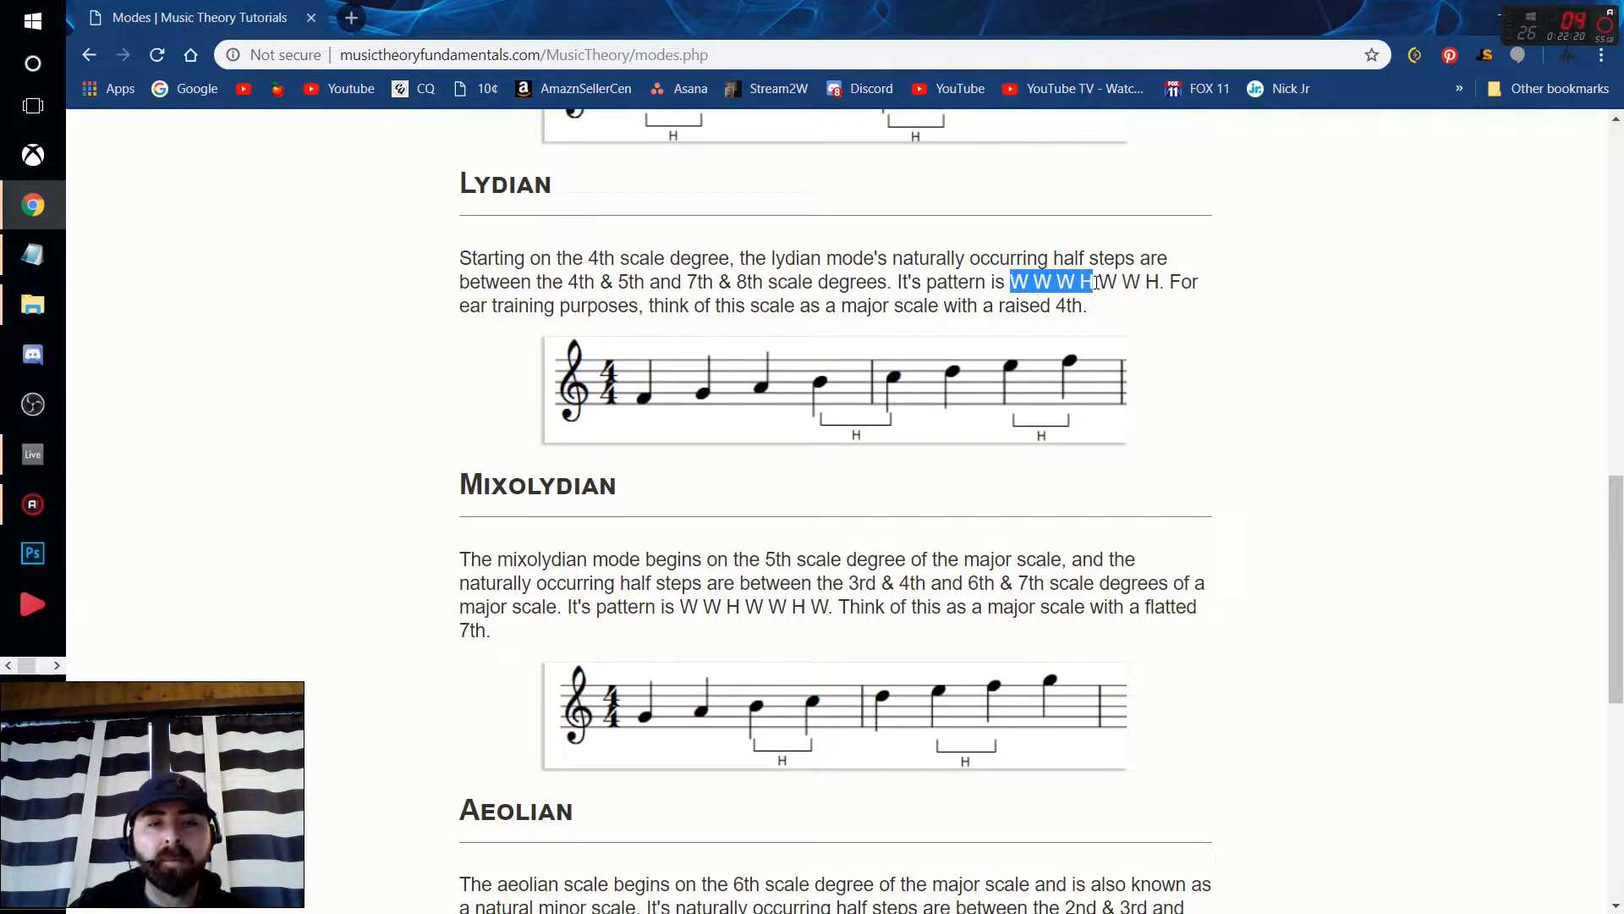
pyautogui.click(32, 455)
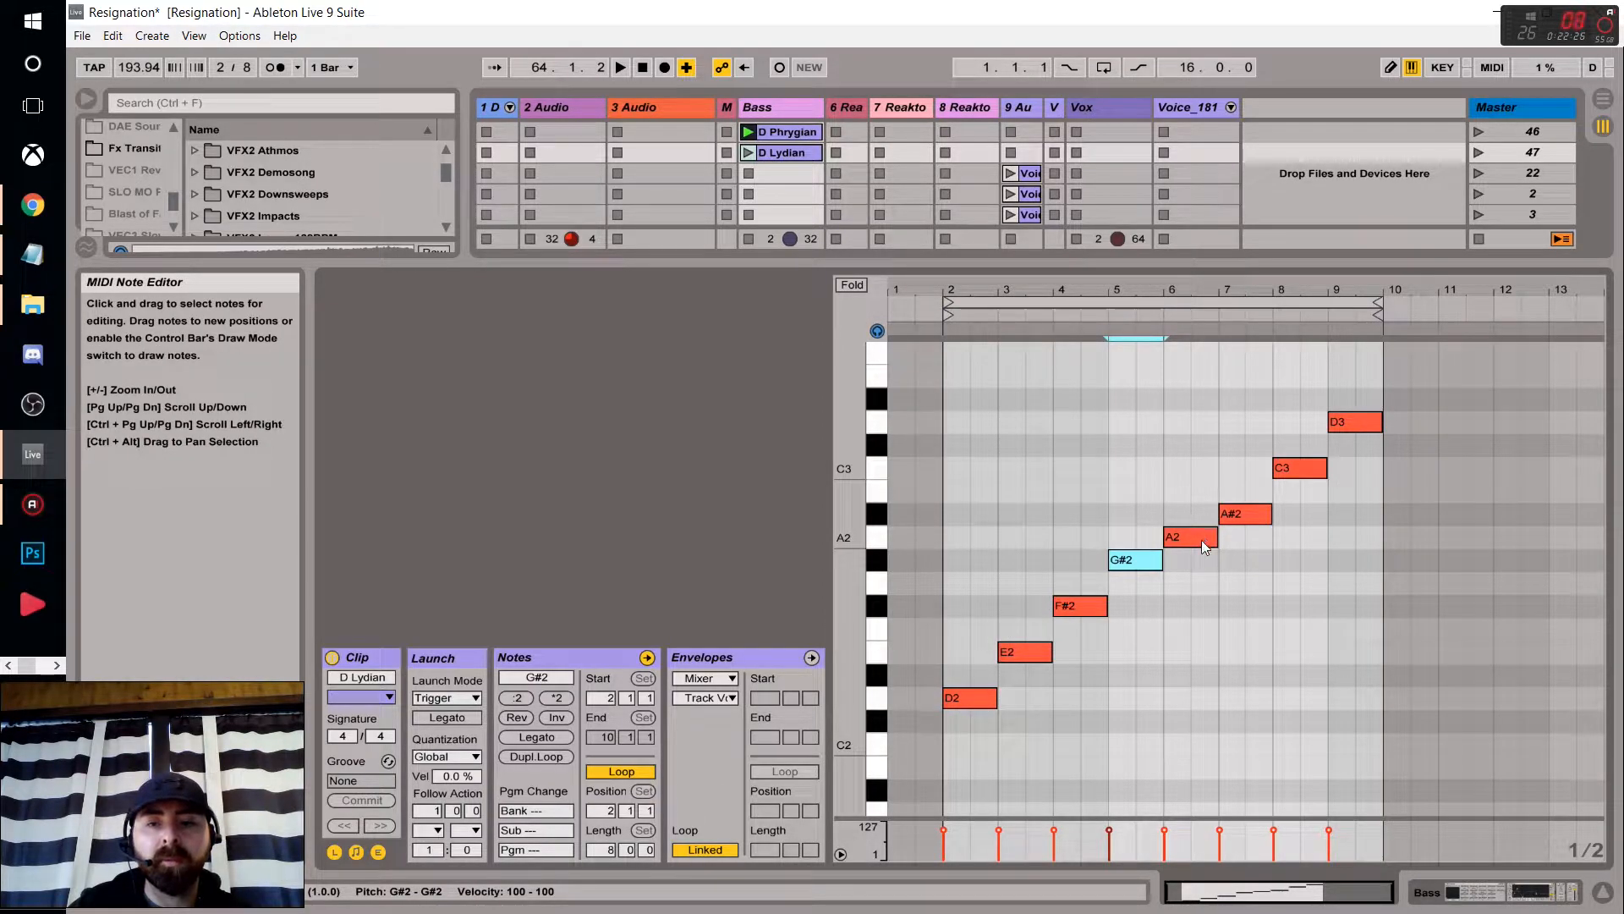
pyautogui.moveTo(1248, 517); pyautogui.dragTo(1309, 455)
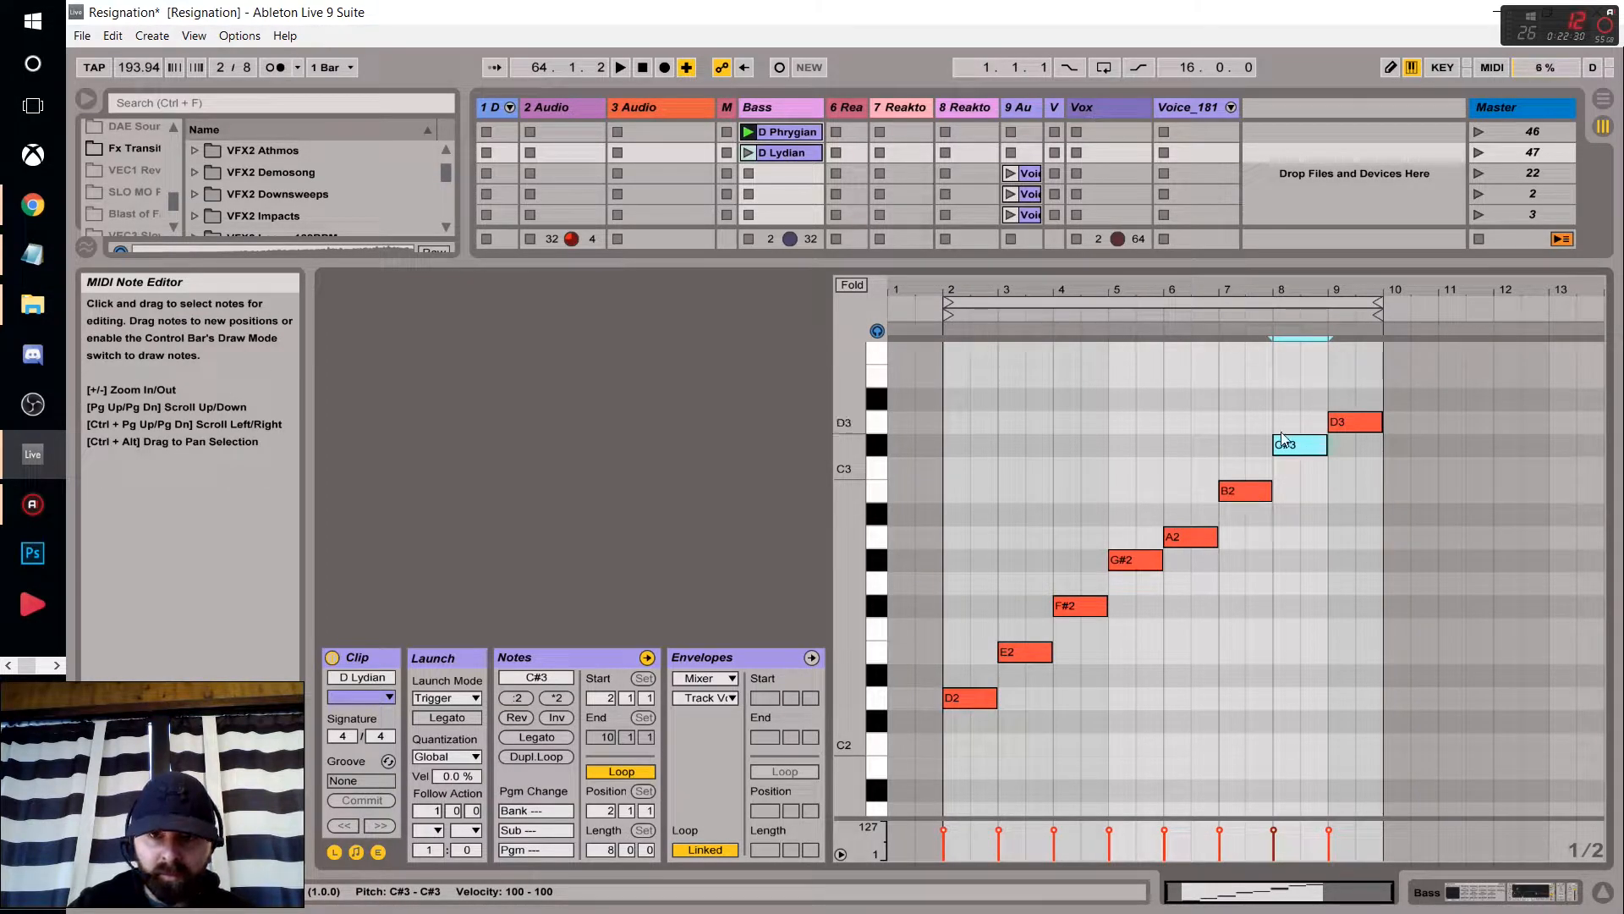
pyautogui.click(33, 205)
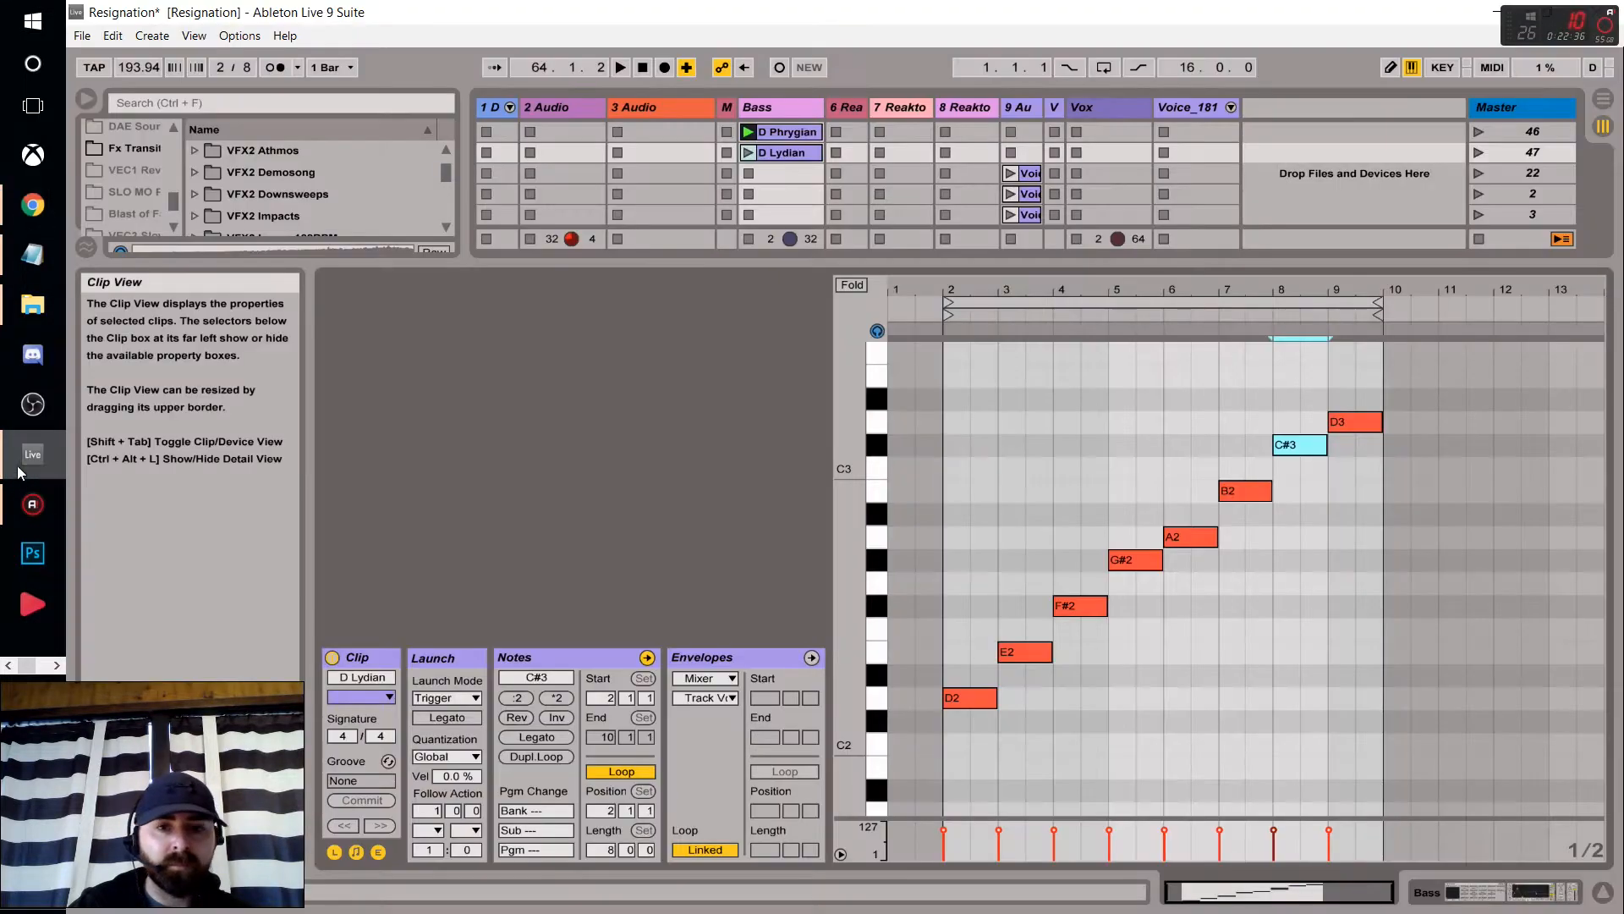
pyautogui.click(33, 454)
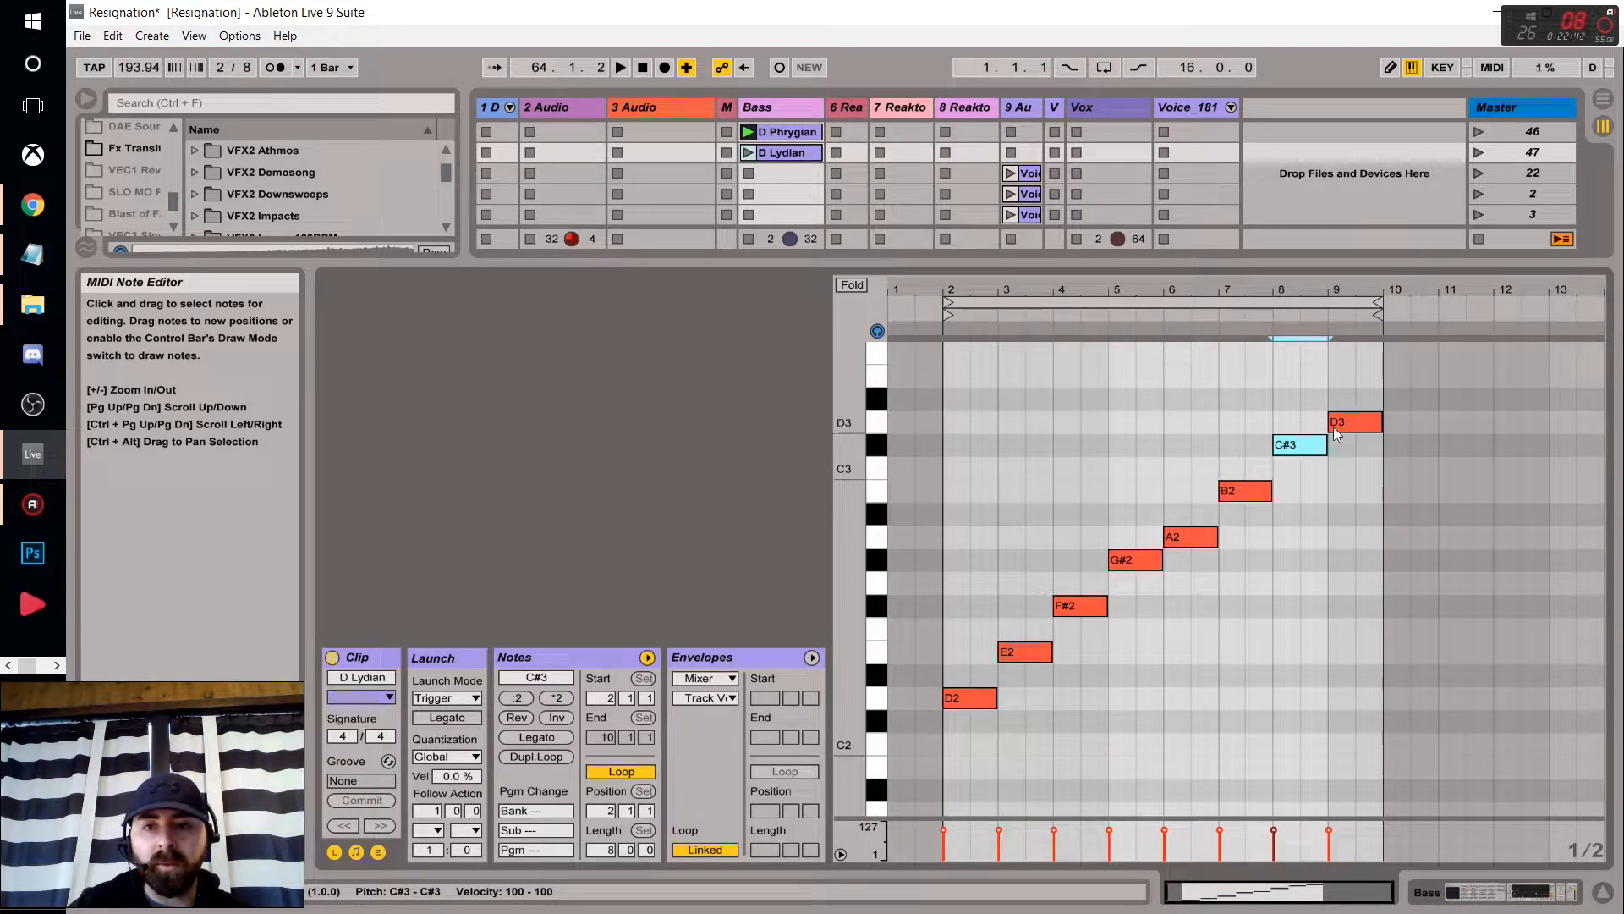
# Launch the D Lydian clip and audition the scale, stopping and restarting playback between listens.
pyautogui.click(749, 152)
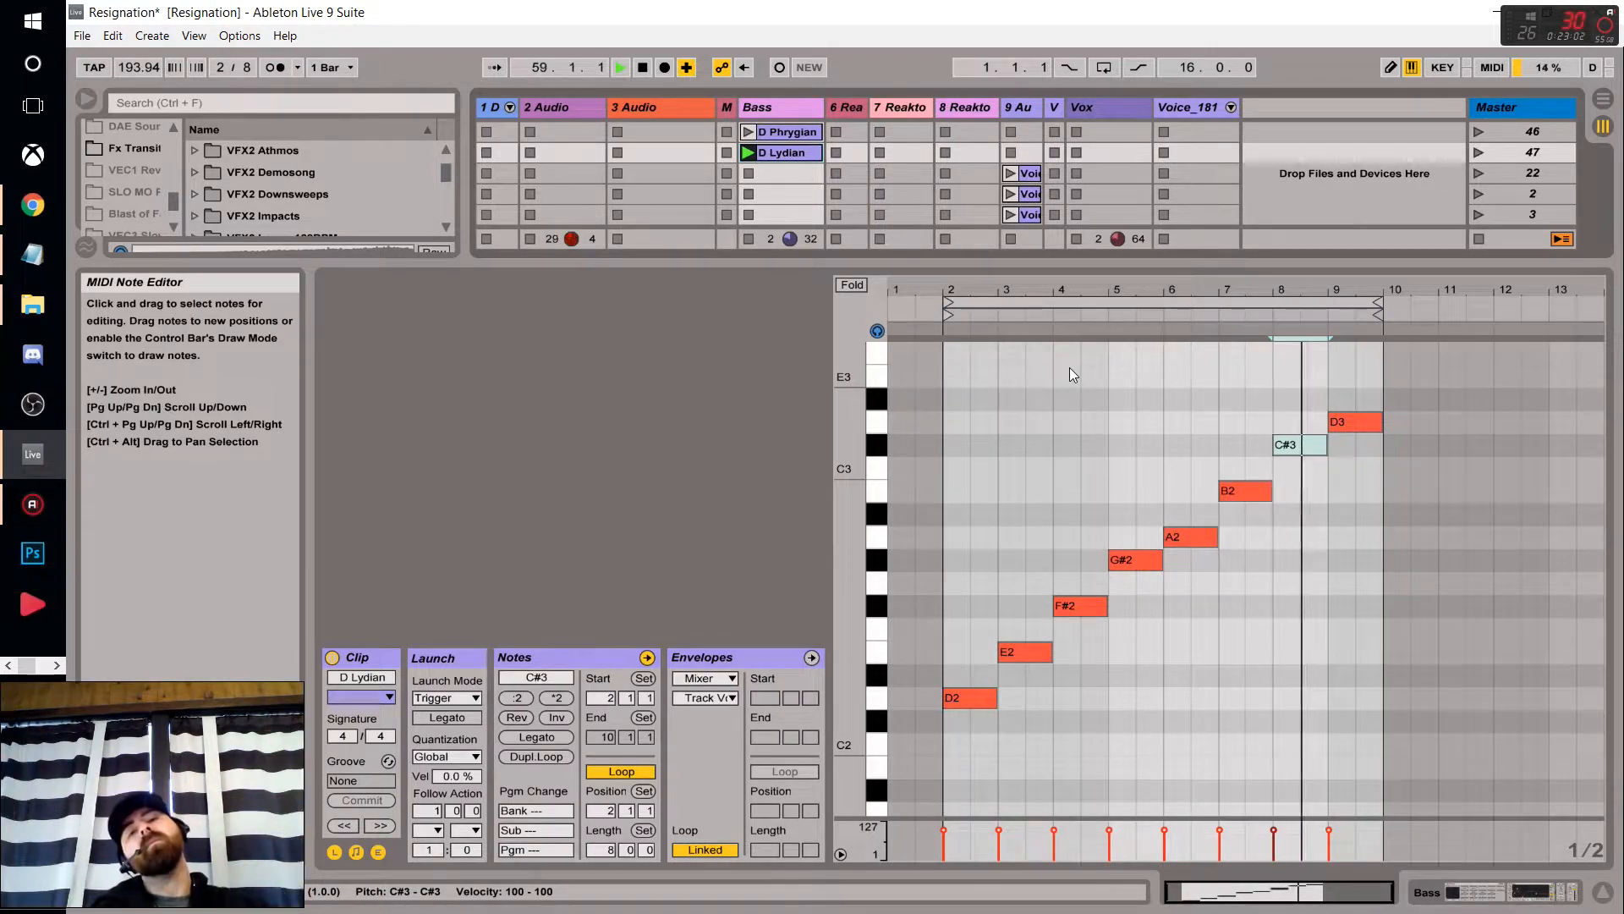
pyautogui.press('space')
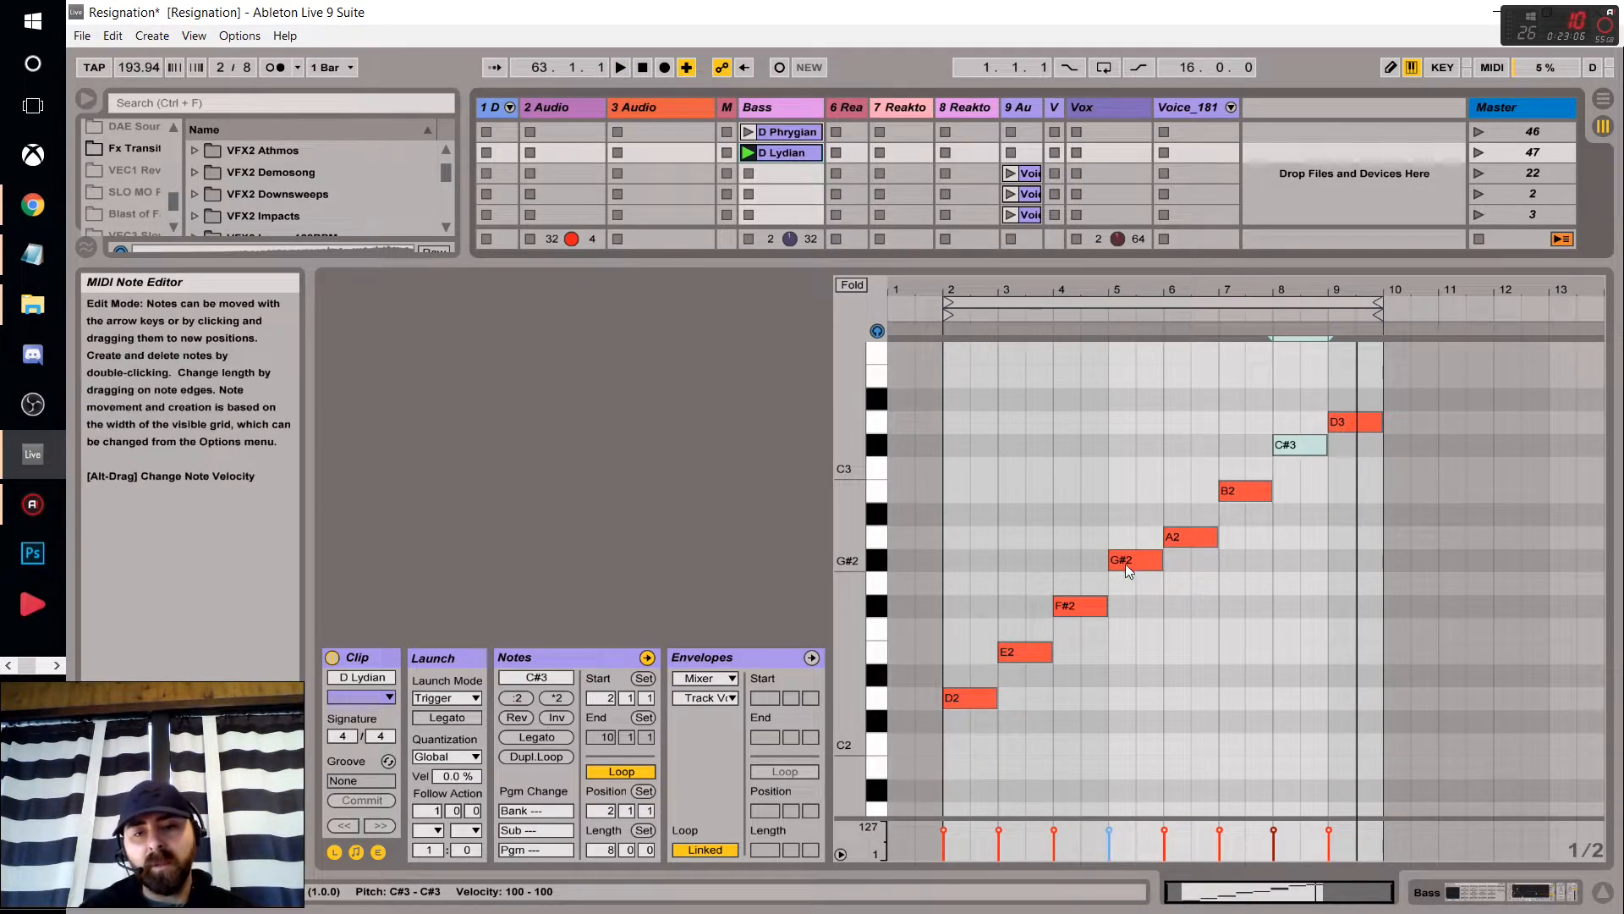
pyautogui.press('space')
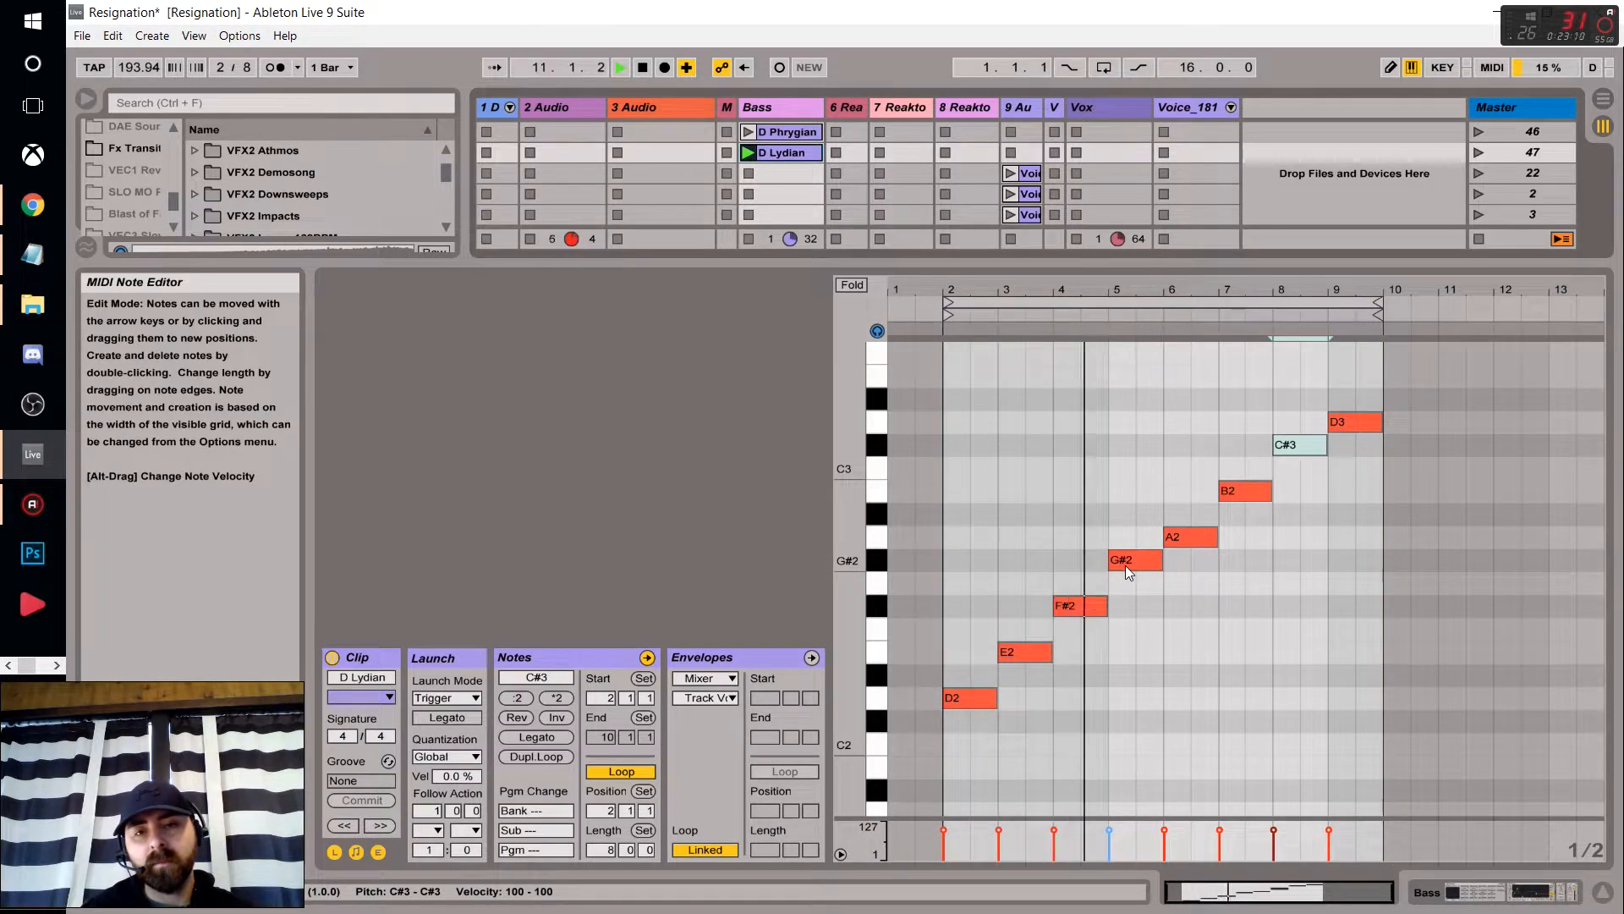
pyautogui.press('space')
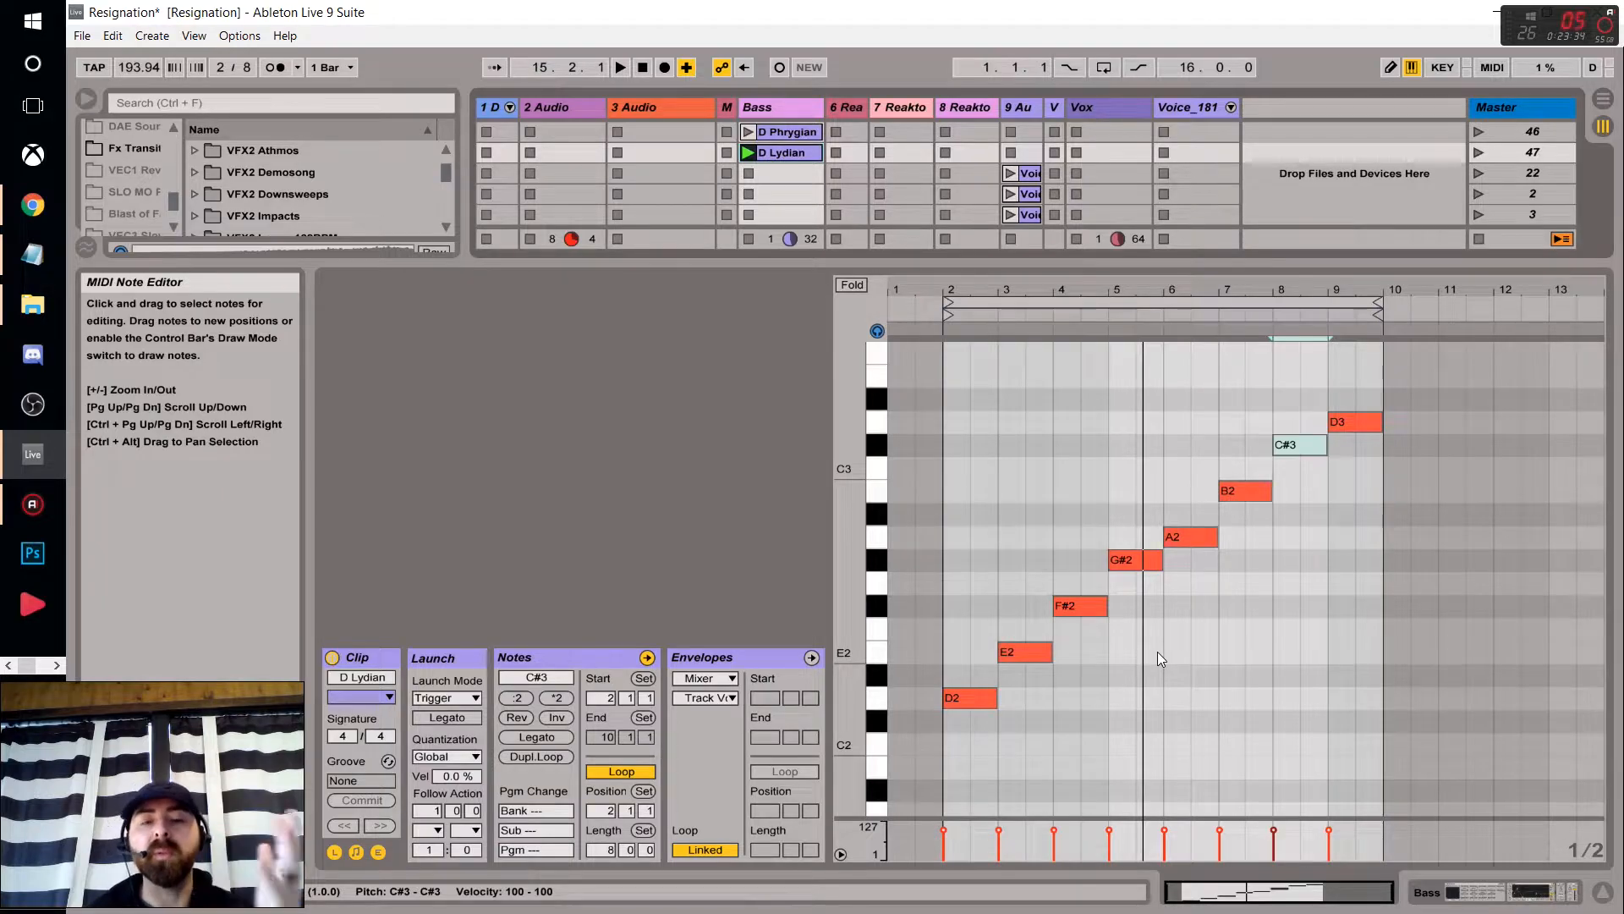
pyautogui.press('space')
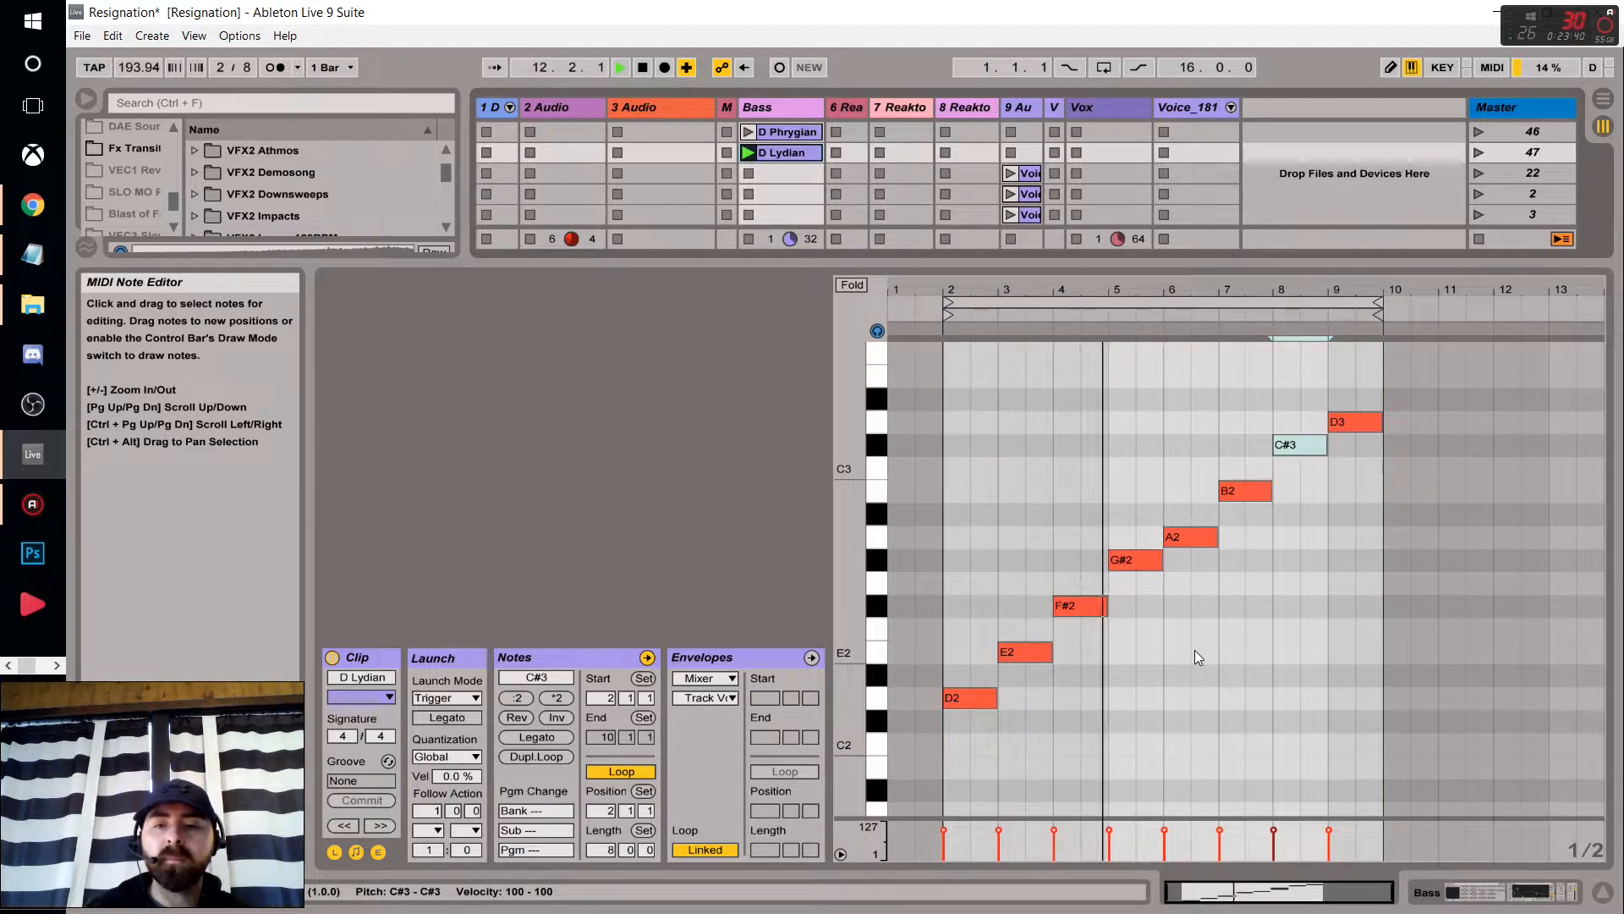
pyautogui.press('space')
pyautogui.press('space')
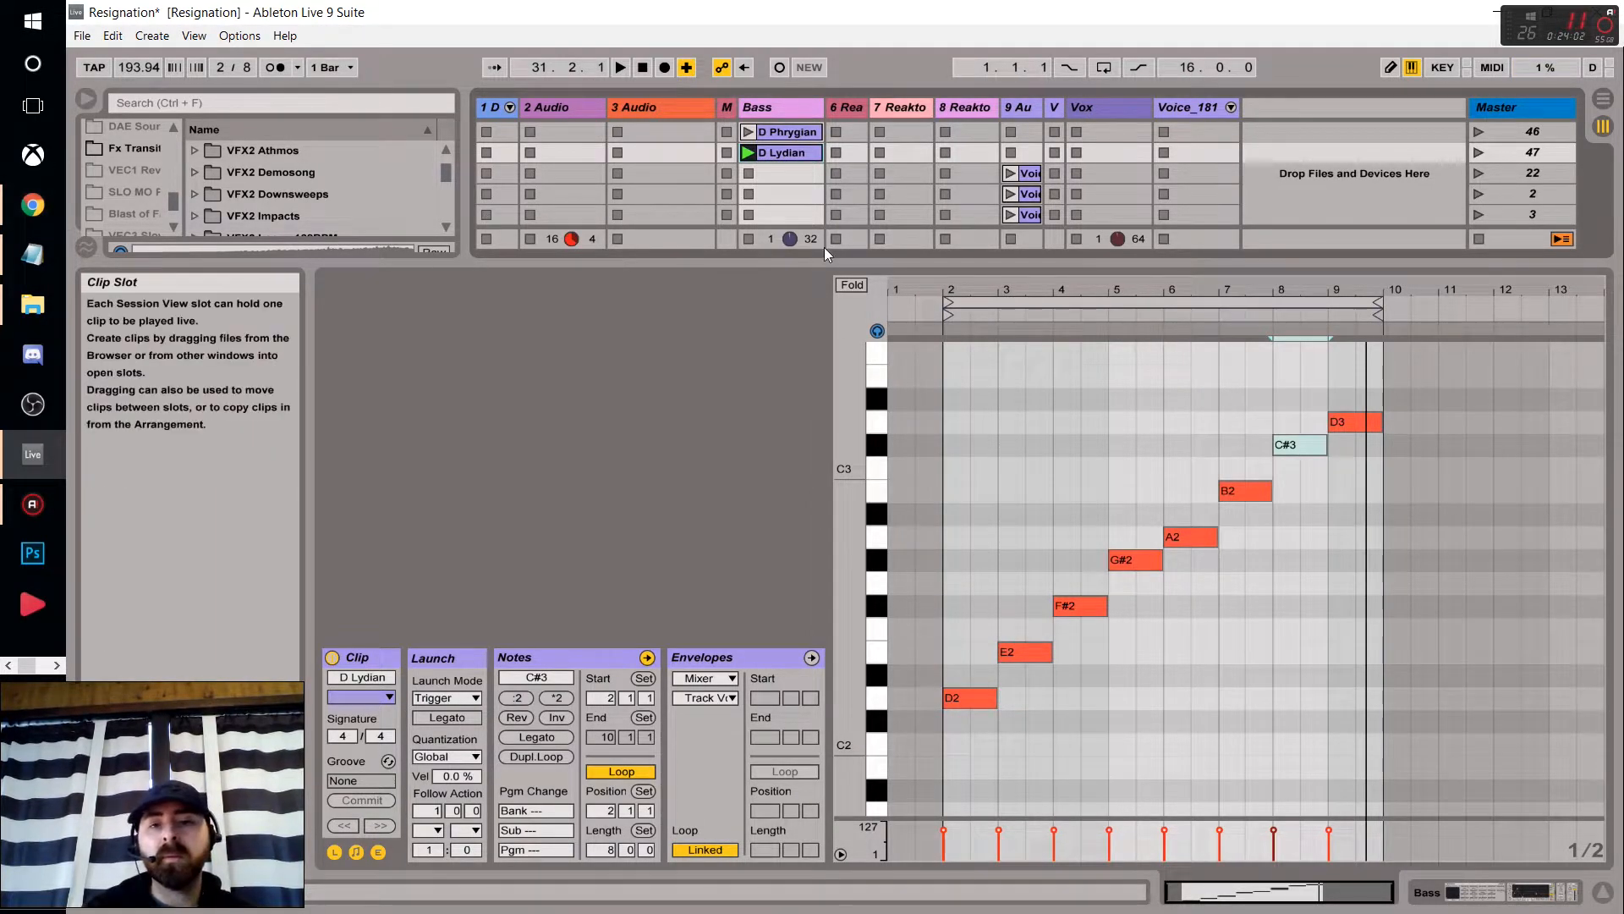
# Enlarge the Session View area to show the mixer and more scenes, and fold the note editor to the used pitches.
pyautogui.moveTo(824, 258); pyautogui.dragTo(897, 497)
pyautogui.click(853, 471)
pyautogui.scroll(3, 808, 222)
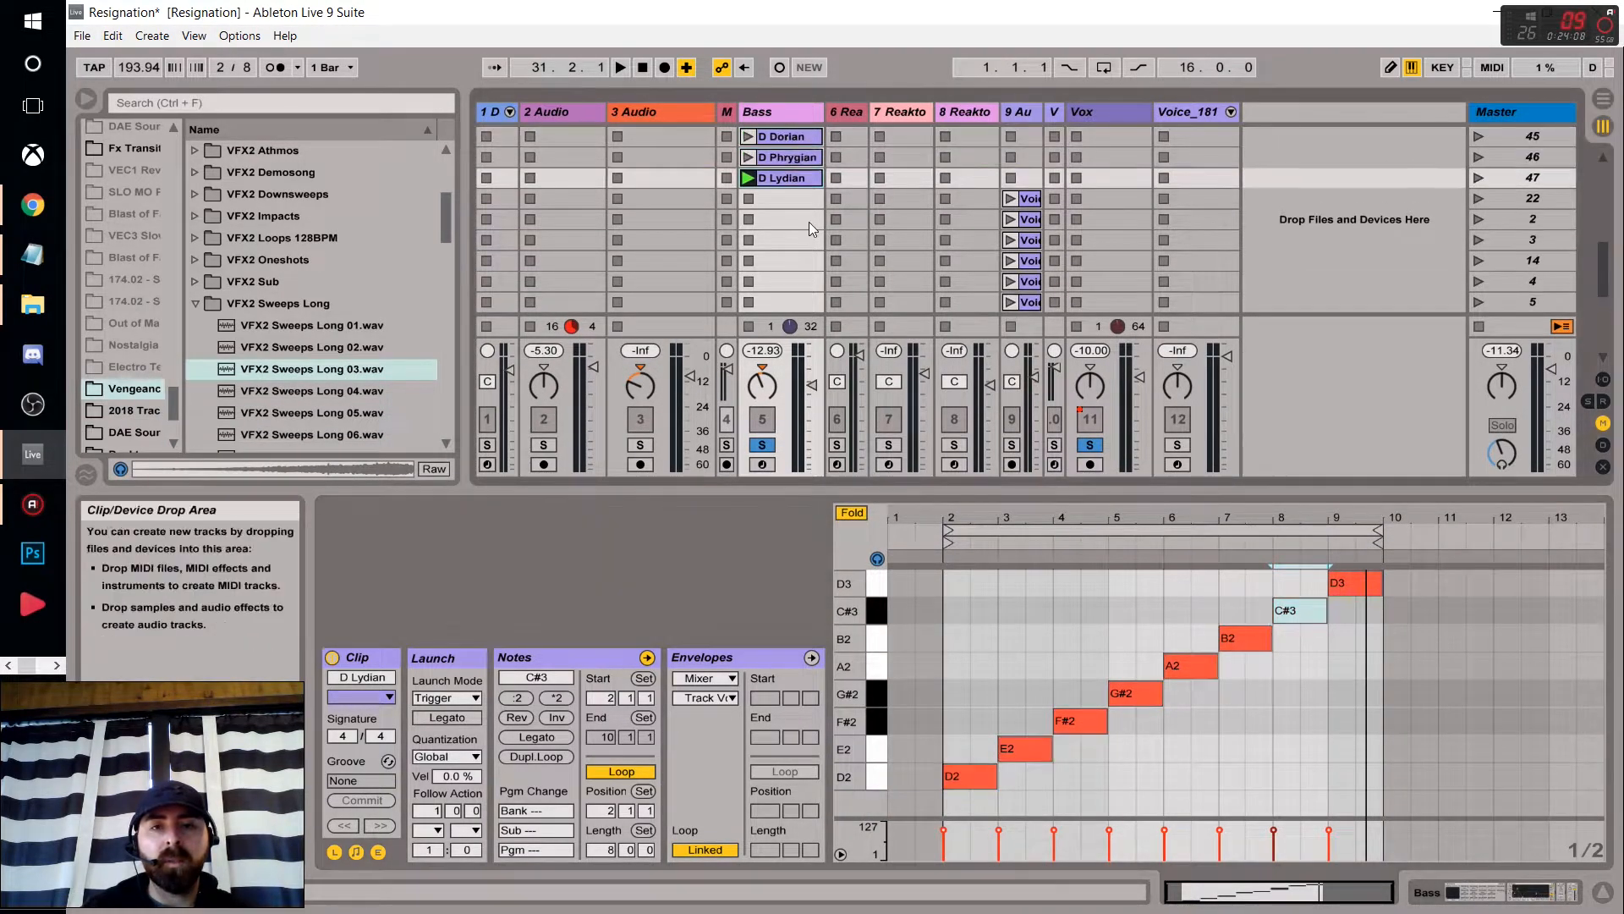
# Inspect the notes of the D Phrygian, D Dorian and D Ionian clips on the Bass track.
pyautogui.scroll(1, 811, 219)
pyautogui.click(810, 200)
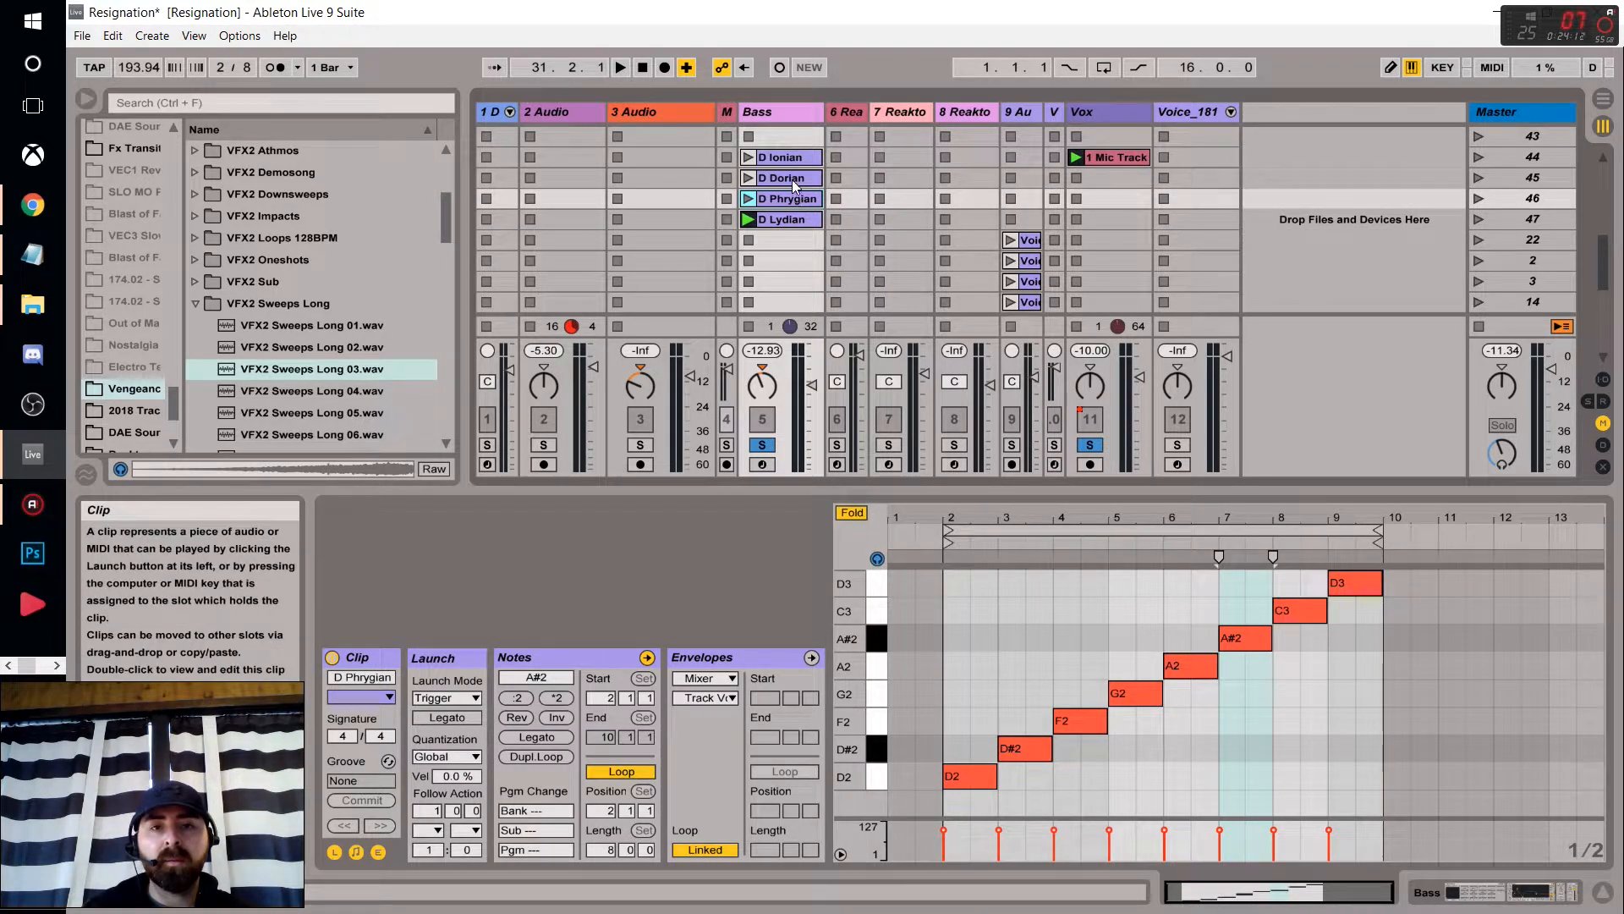
pyautogui.click(792, 179)
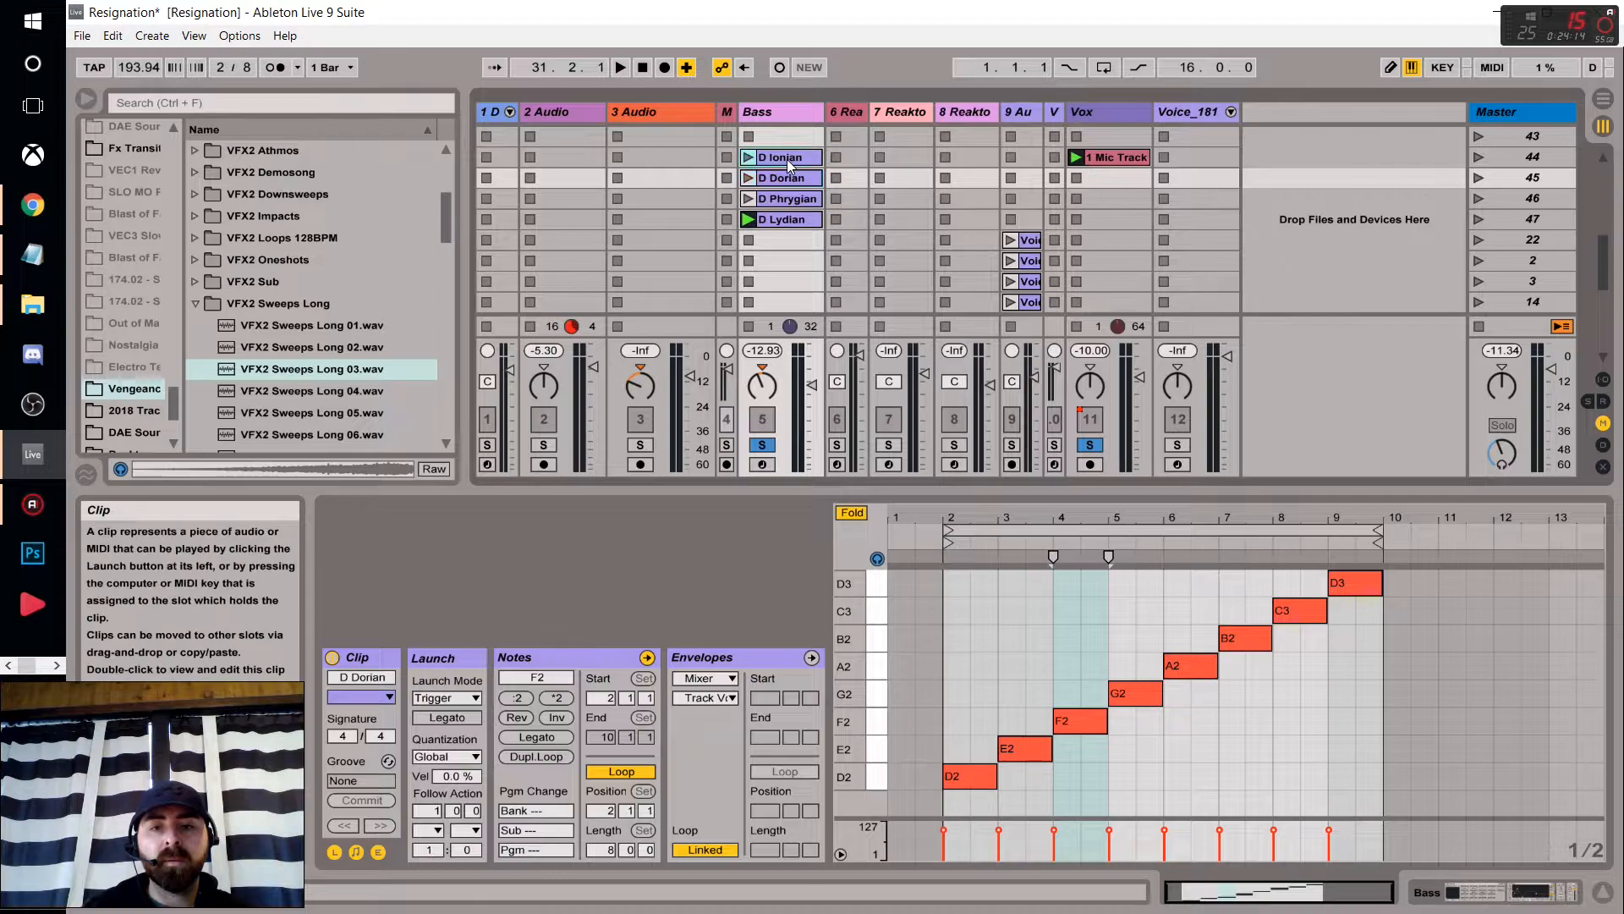
pyautogui.click(787, 160)
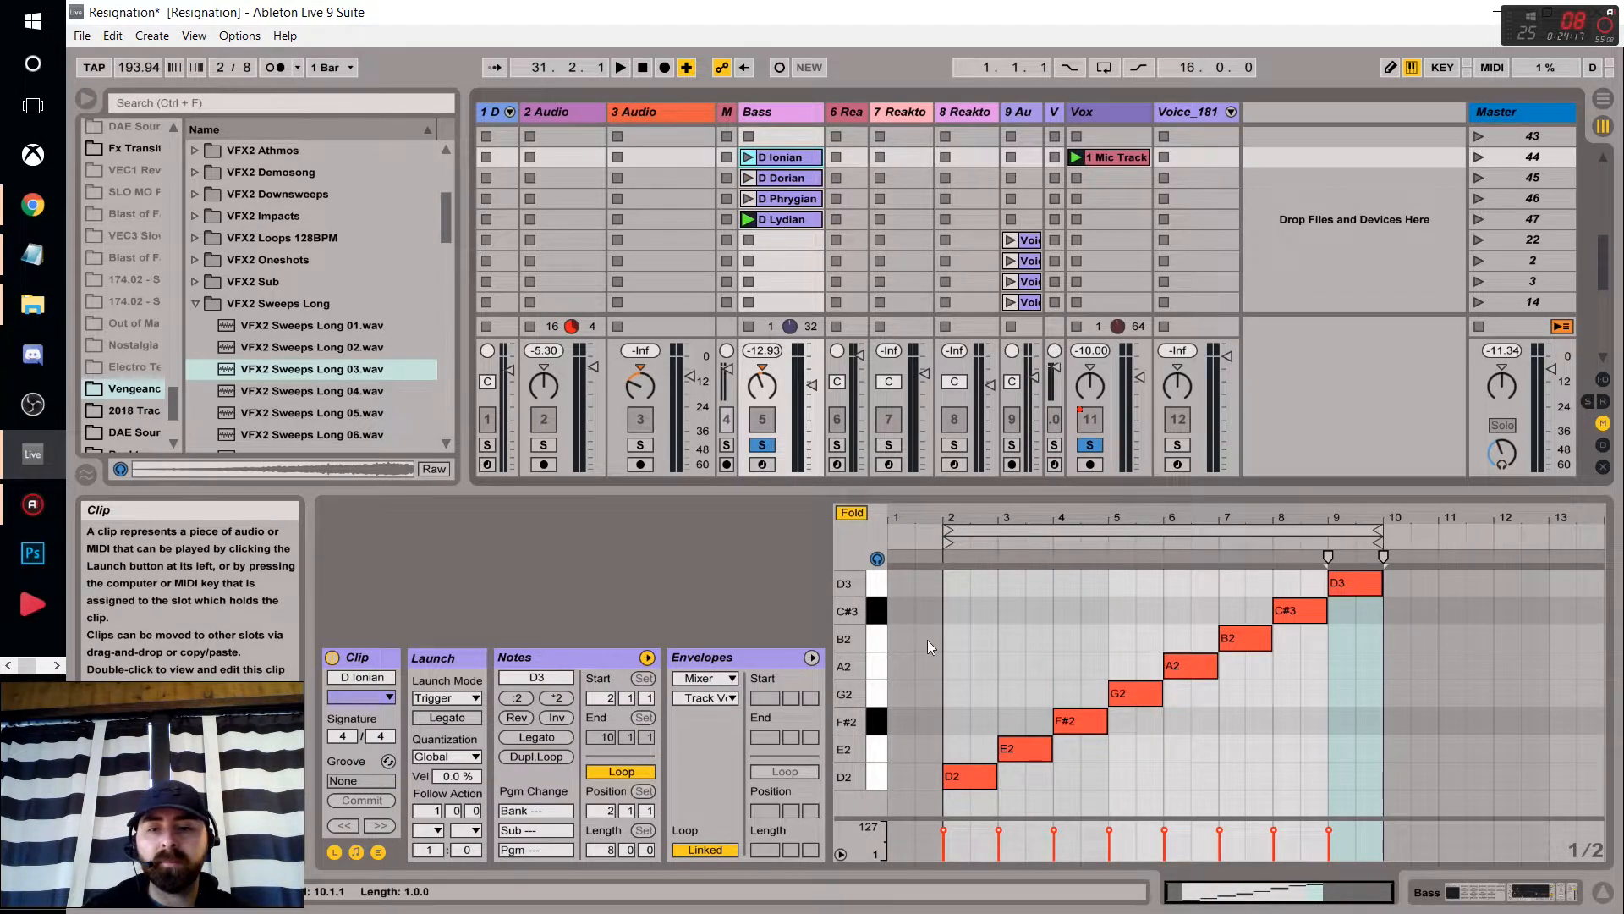
# Play the D Ionian clip followed by the D Lydian clip to compare them, and stop playback.
pyautogui.click(748, 158)
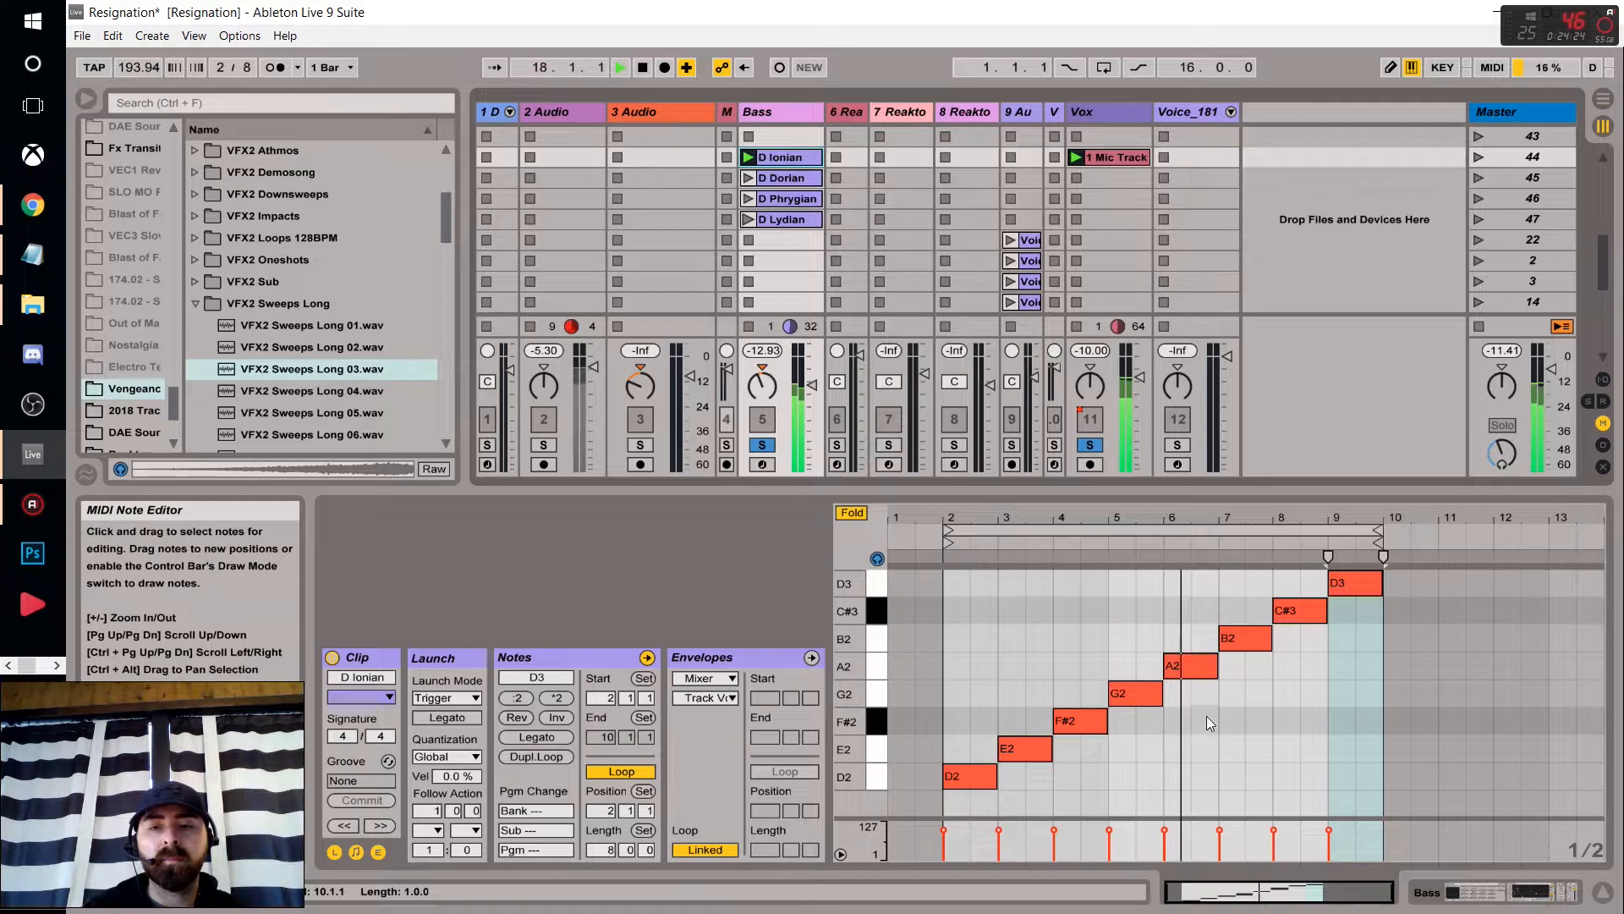
pyautogui.click(749, 220)
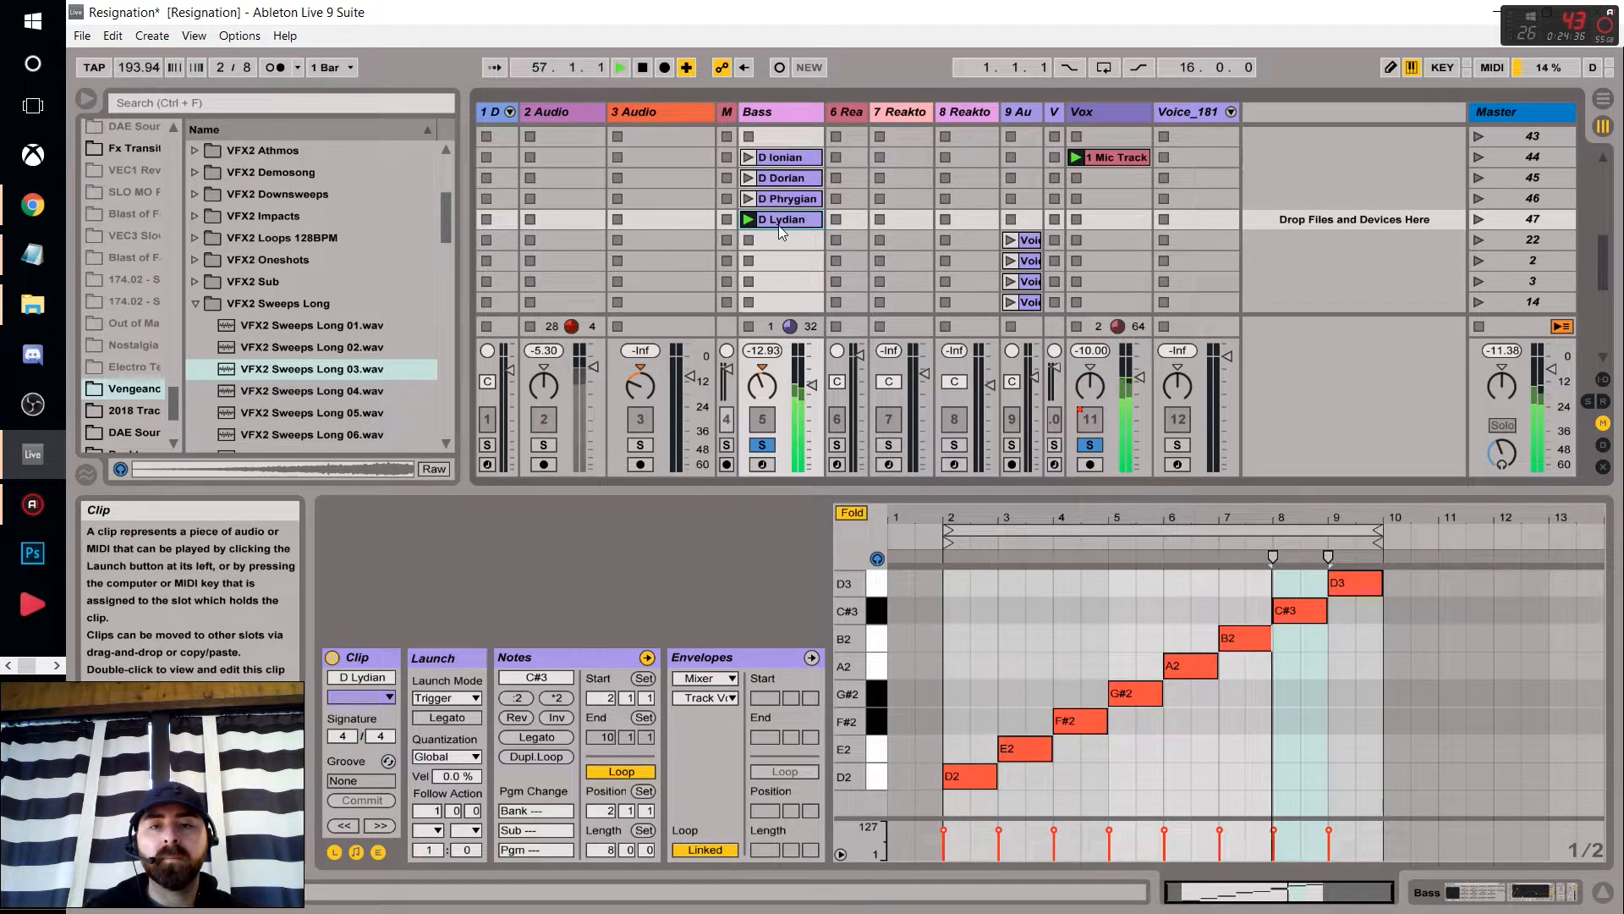
pyautogui.press('space')
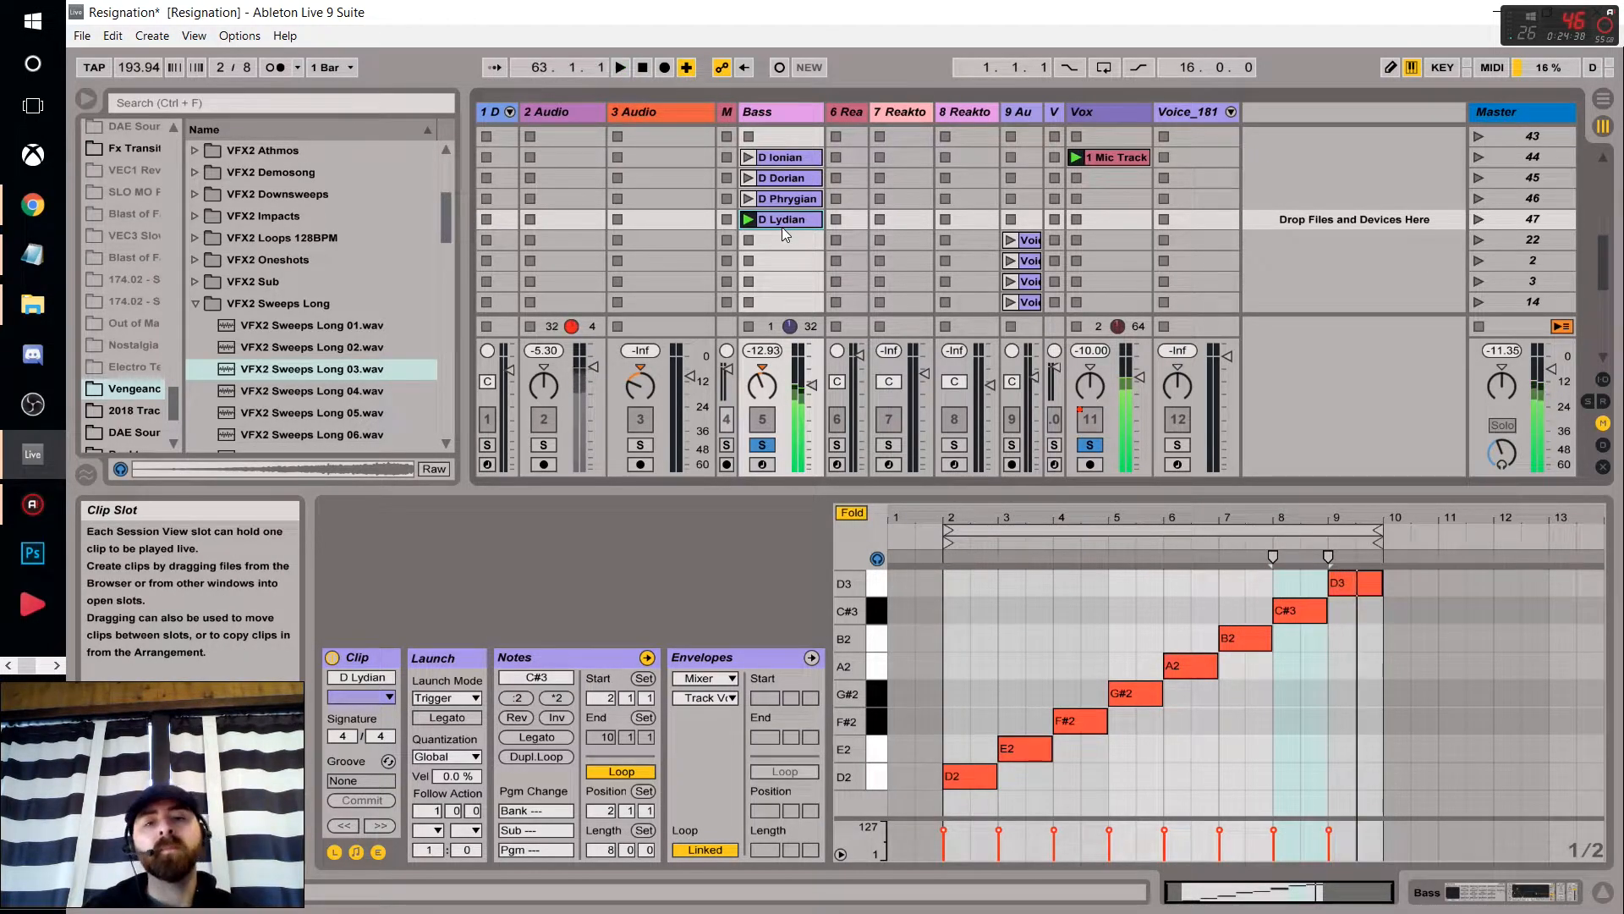
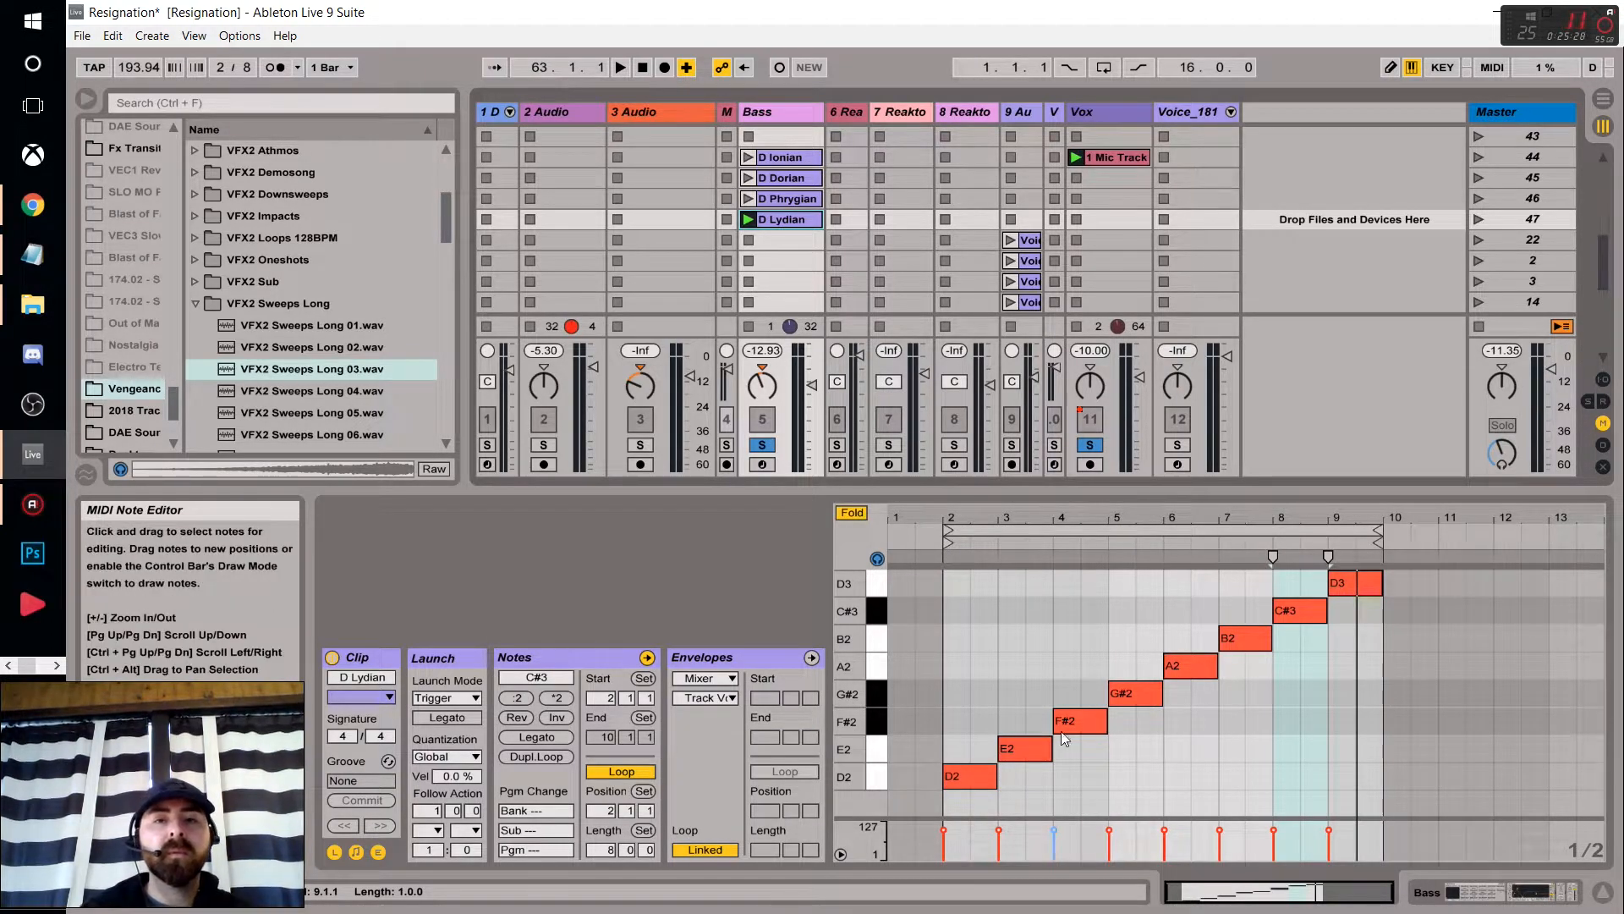
# Insert a new MIDI track beside the Bass track and show its empty device chain.
pyautogui.click(802, 161)
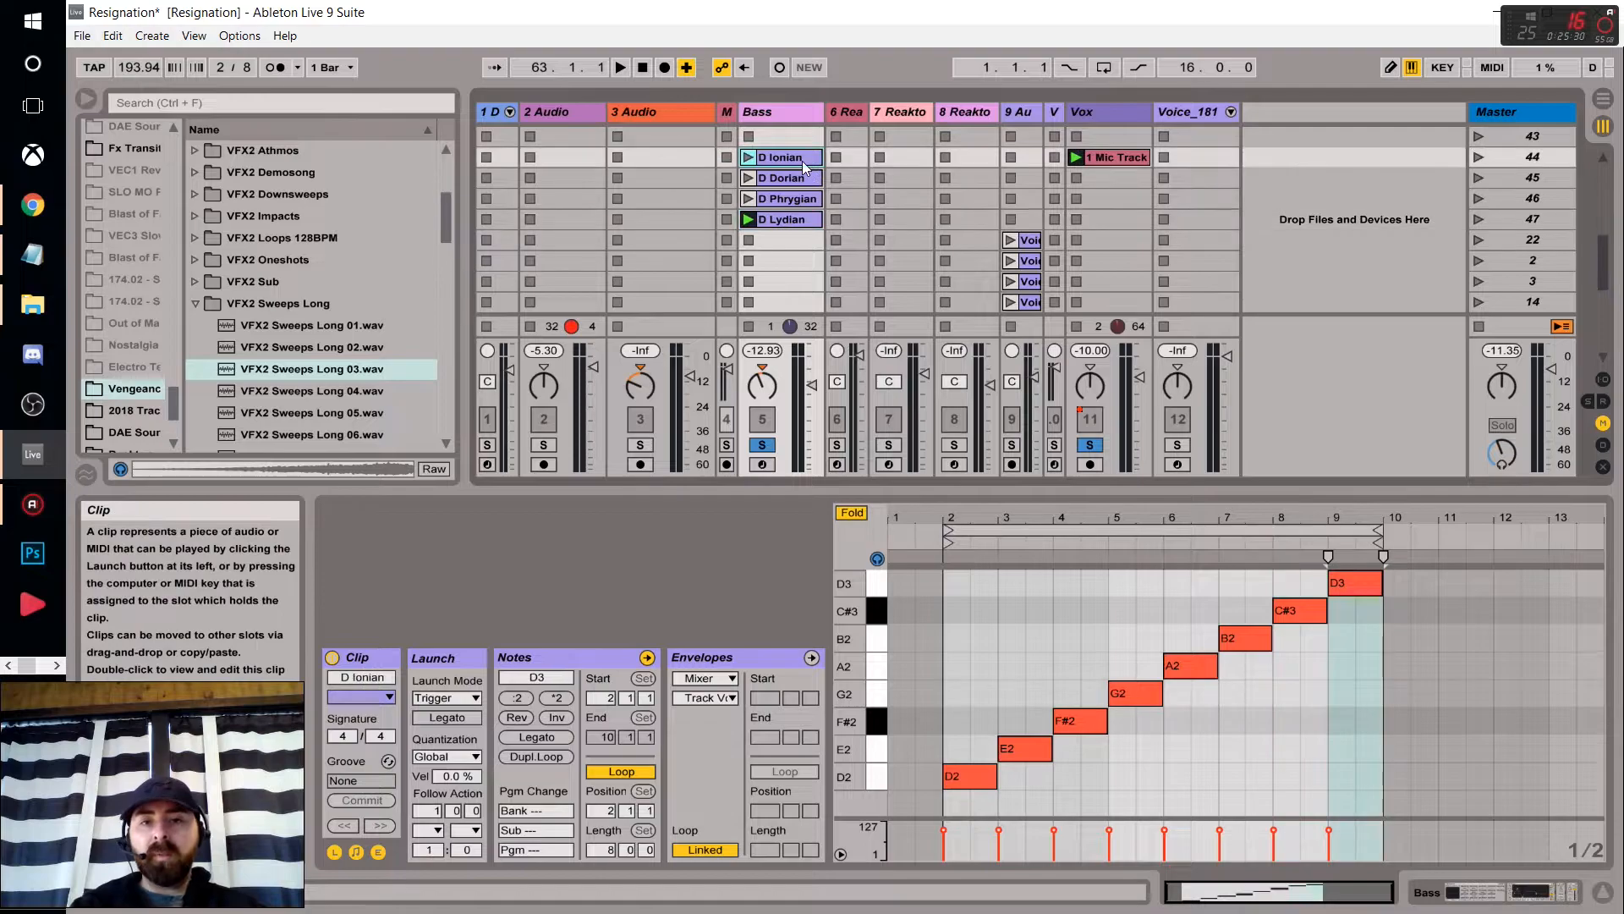
pyautogui.click(802, 115)
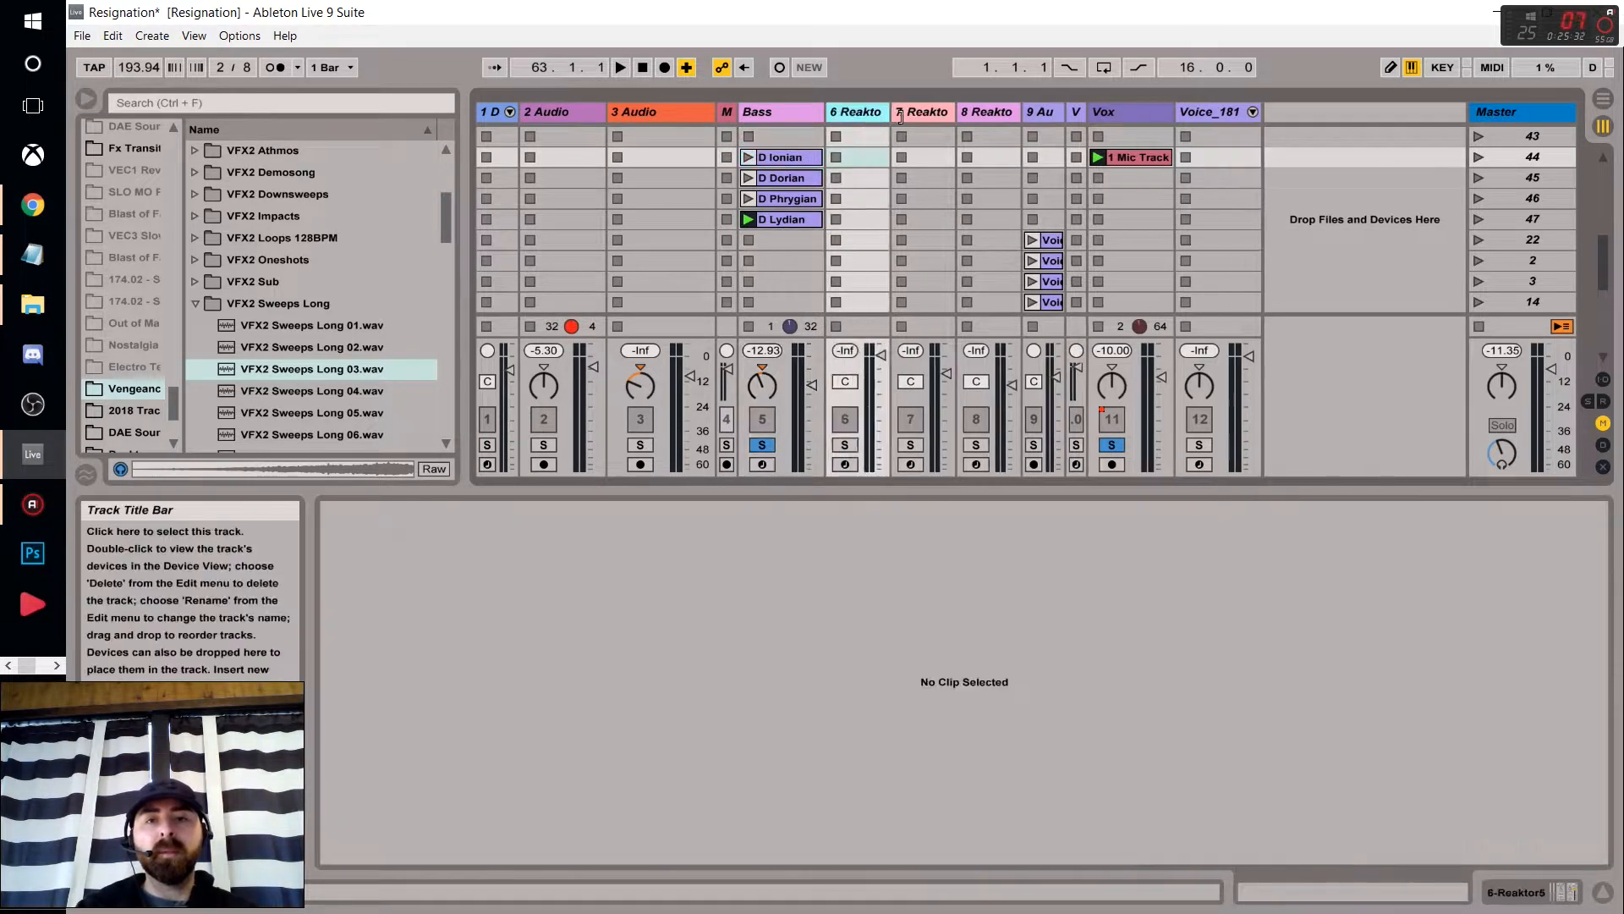
pyautogui.rightClick(802, 115)
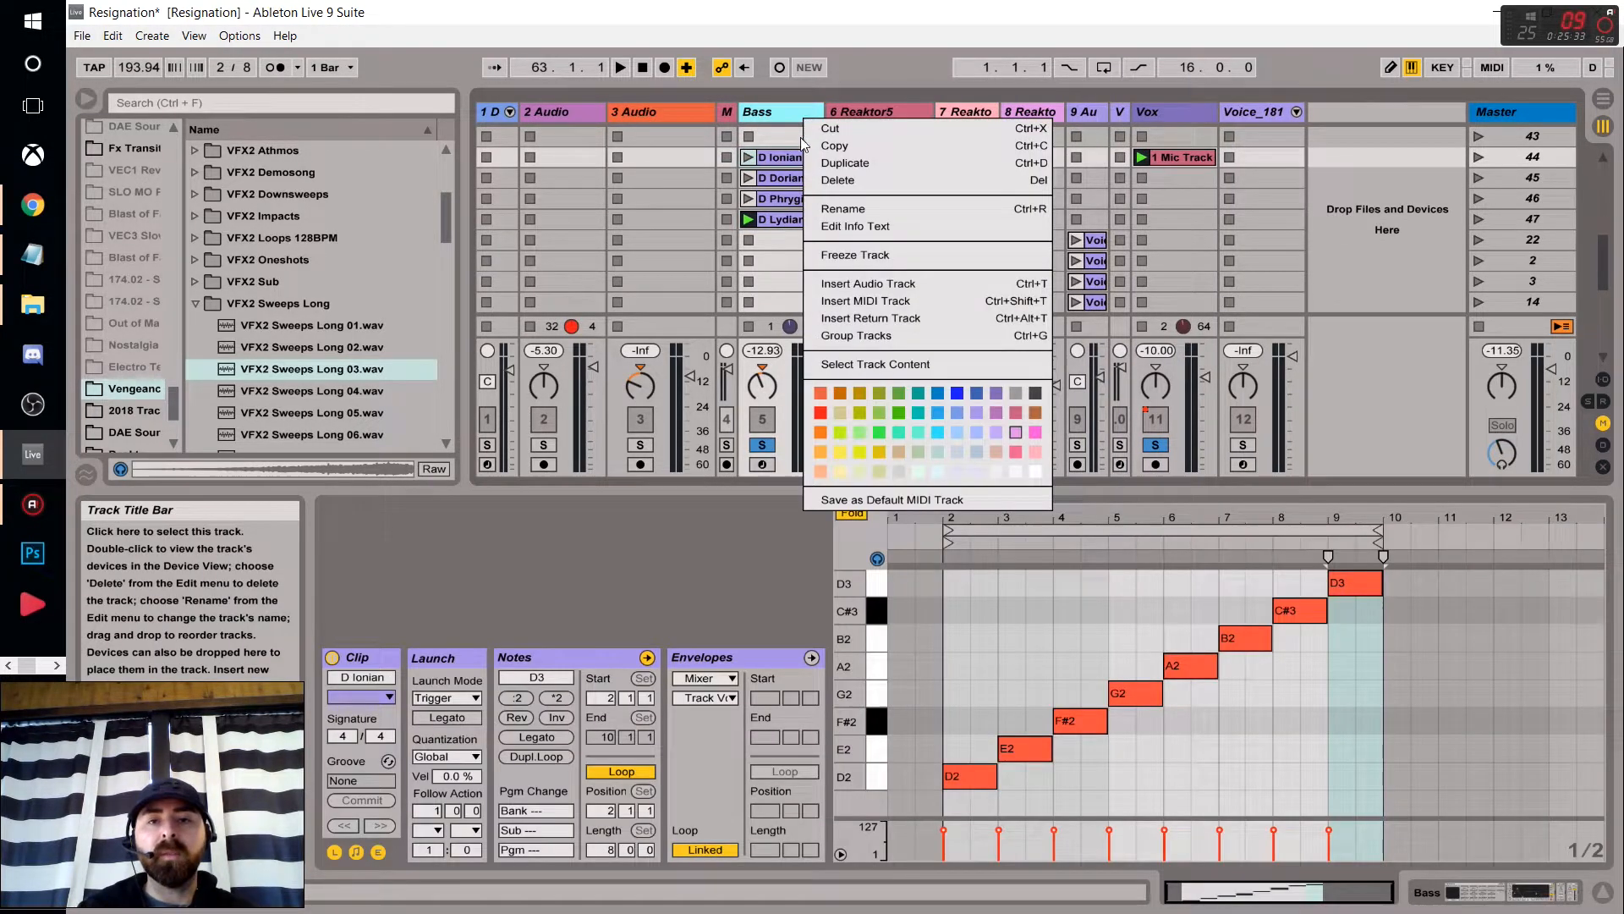
pyautogui.click(898, 300)
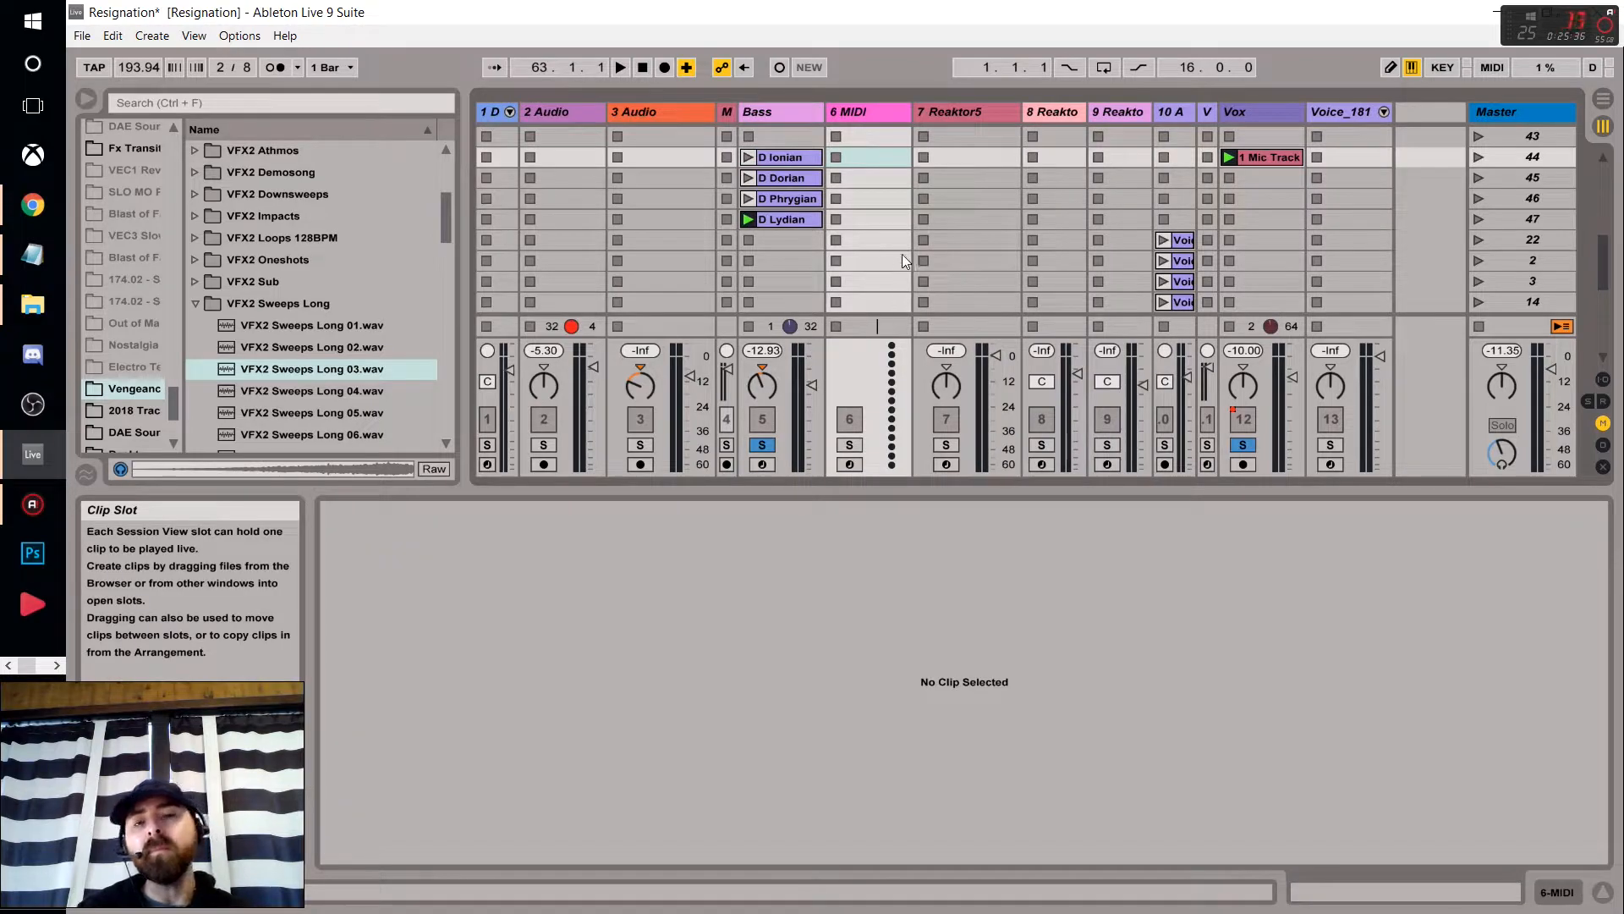
pyautogui.click(773, 108)
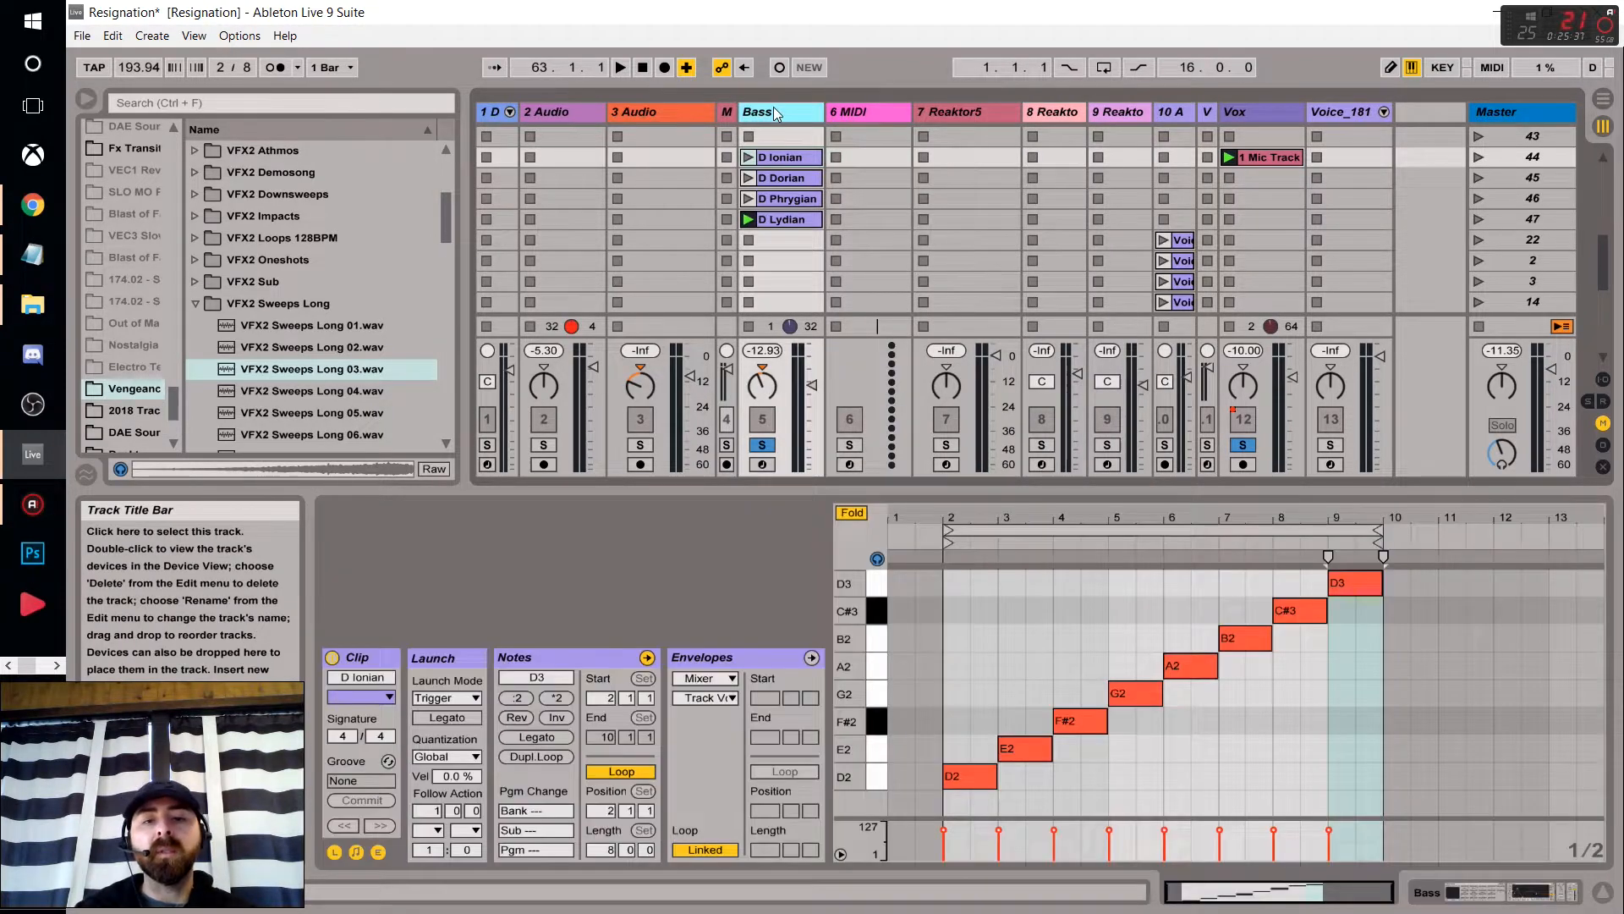
pyautogui.click(1432, 897)
pyautogui.click(858, 111)
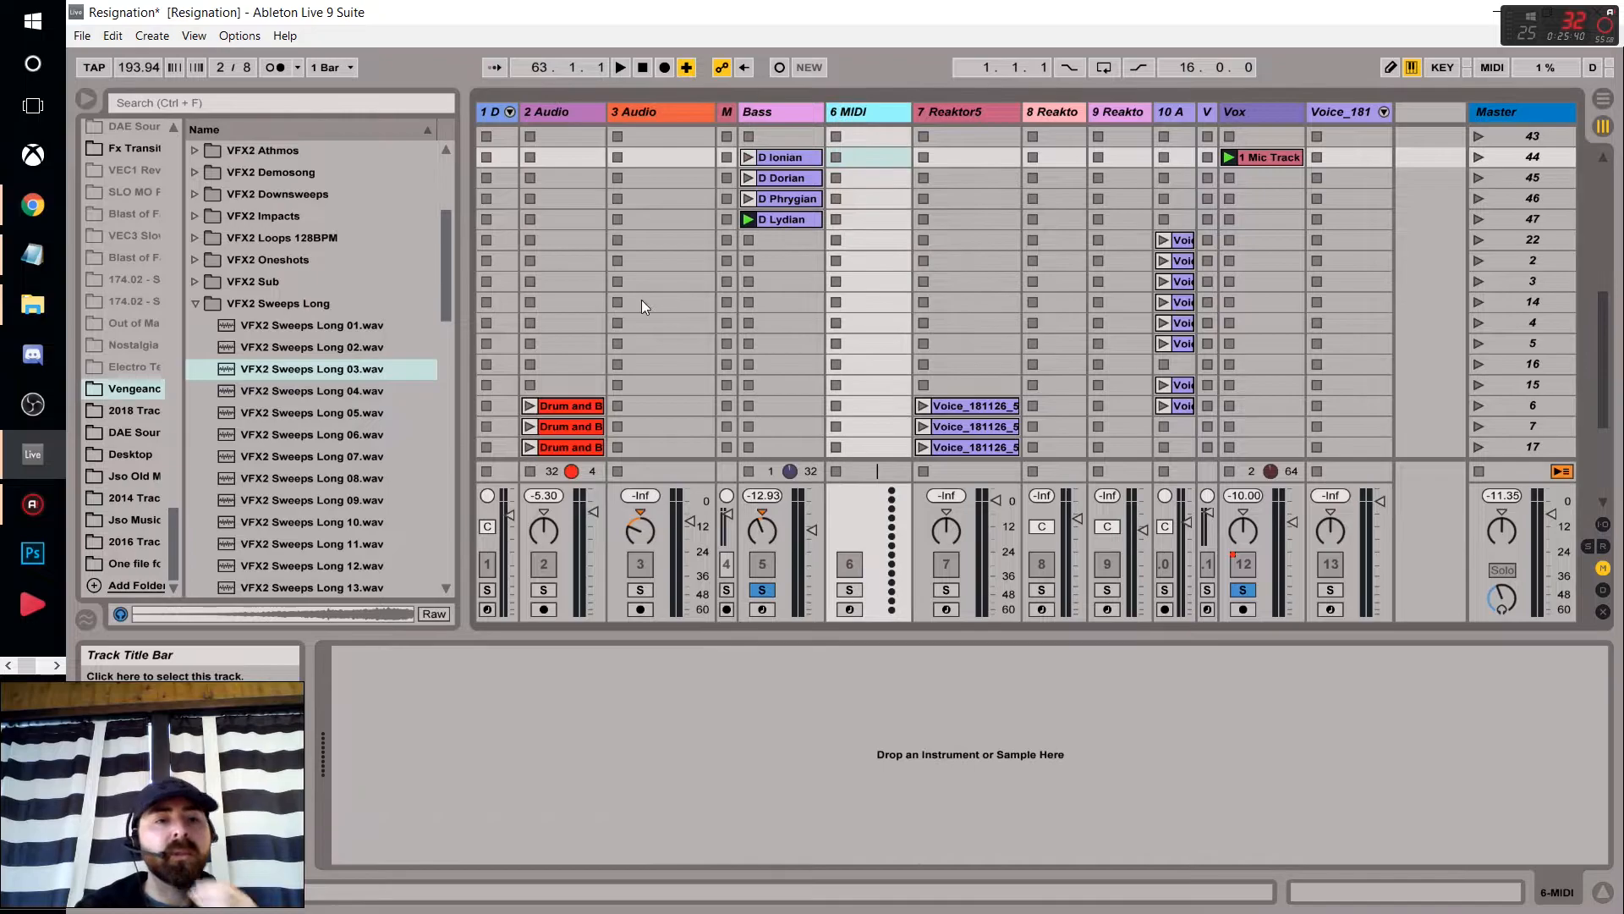
# Load the Analog 5ths Vocoder Pad preset onto the new MIDI track, then arm the track and lower its volume.
pyautogui.moveTo(172, 541); pyautogui.dragTo(188, 159)
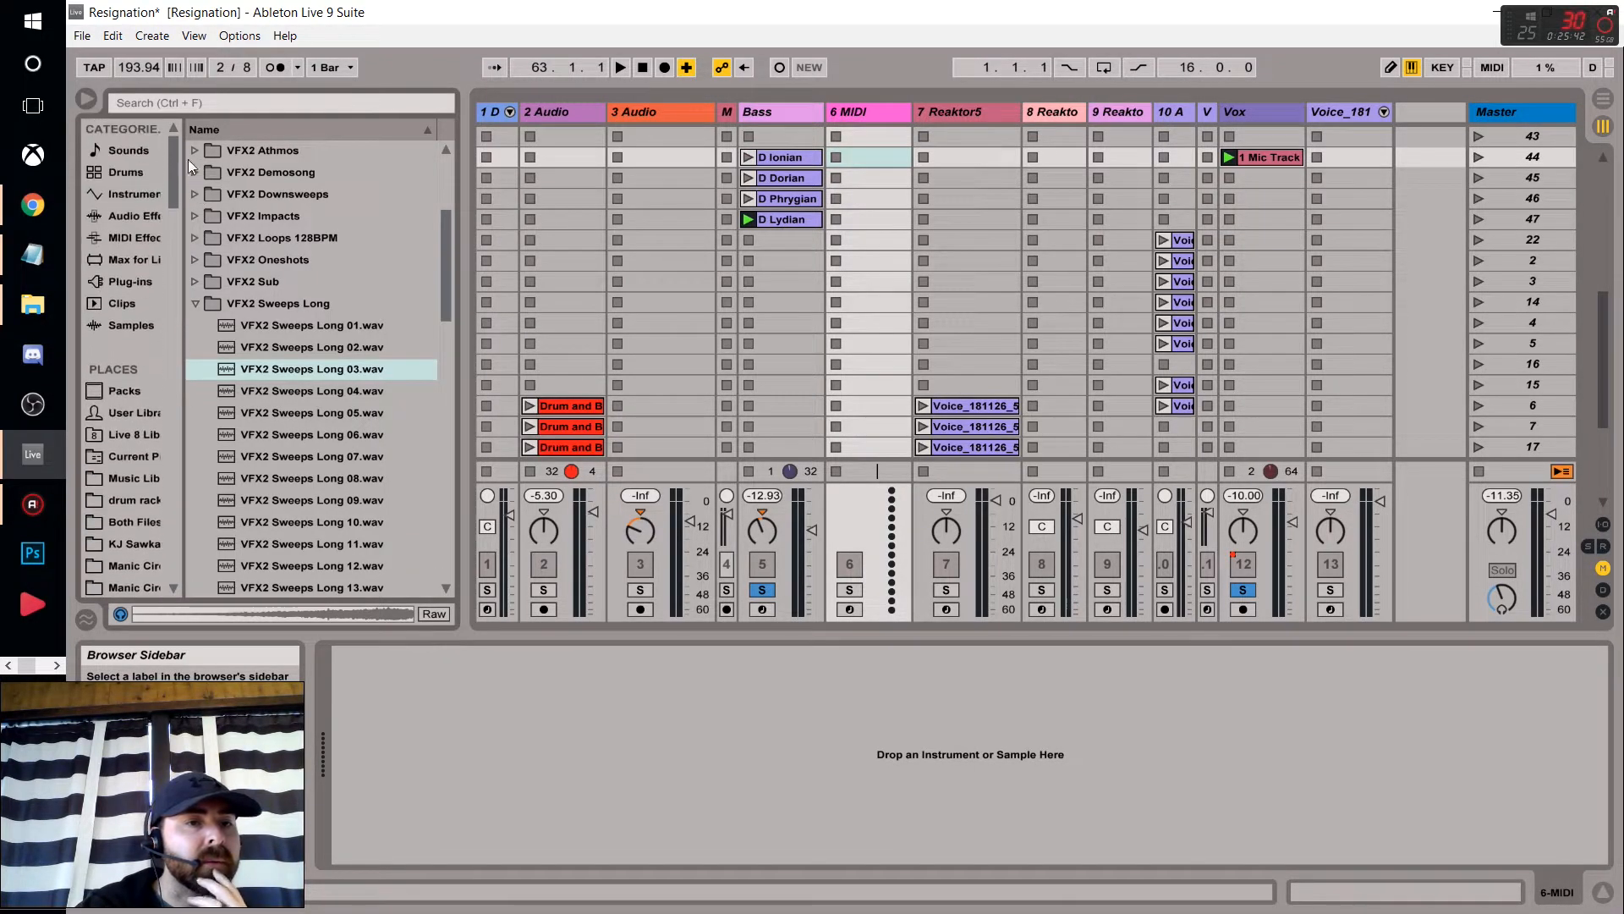
pyautogui.click(130, 196)
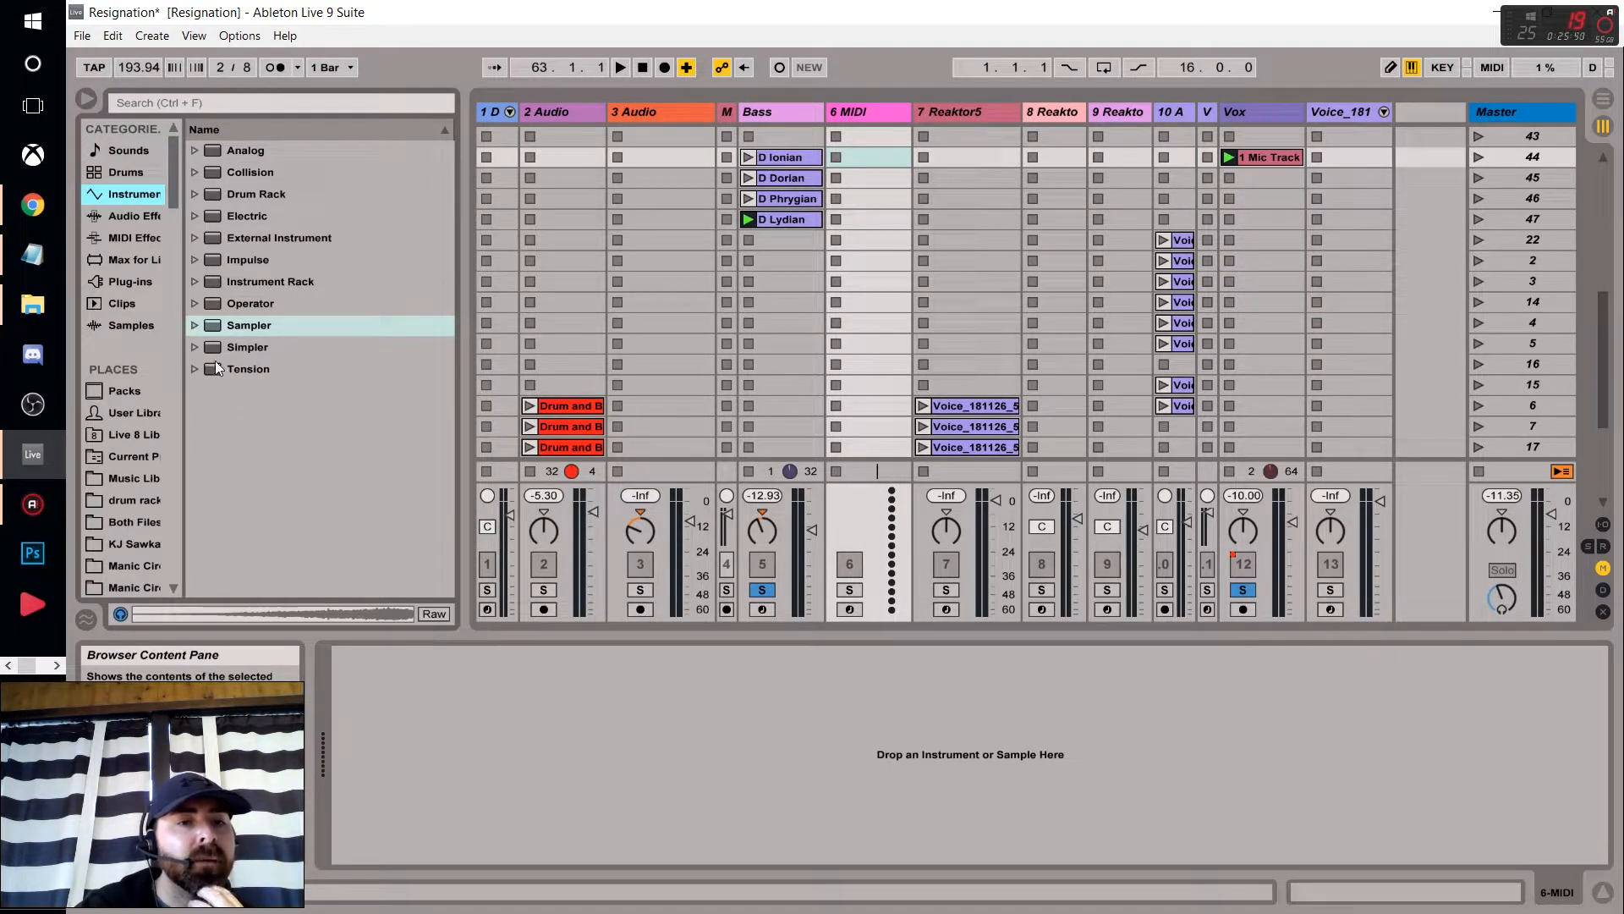
pyautogui.click(196, 152)
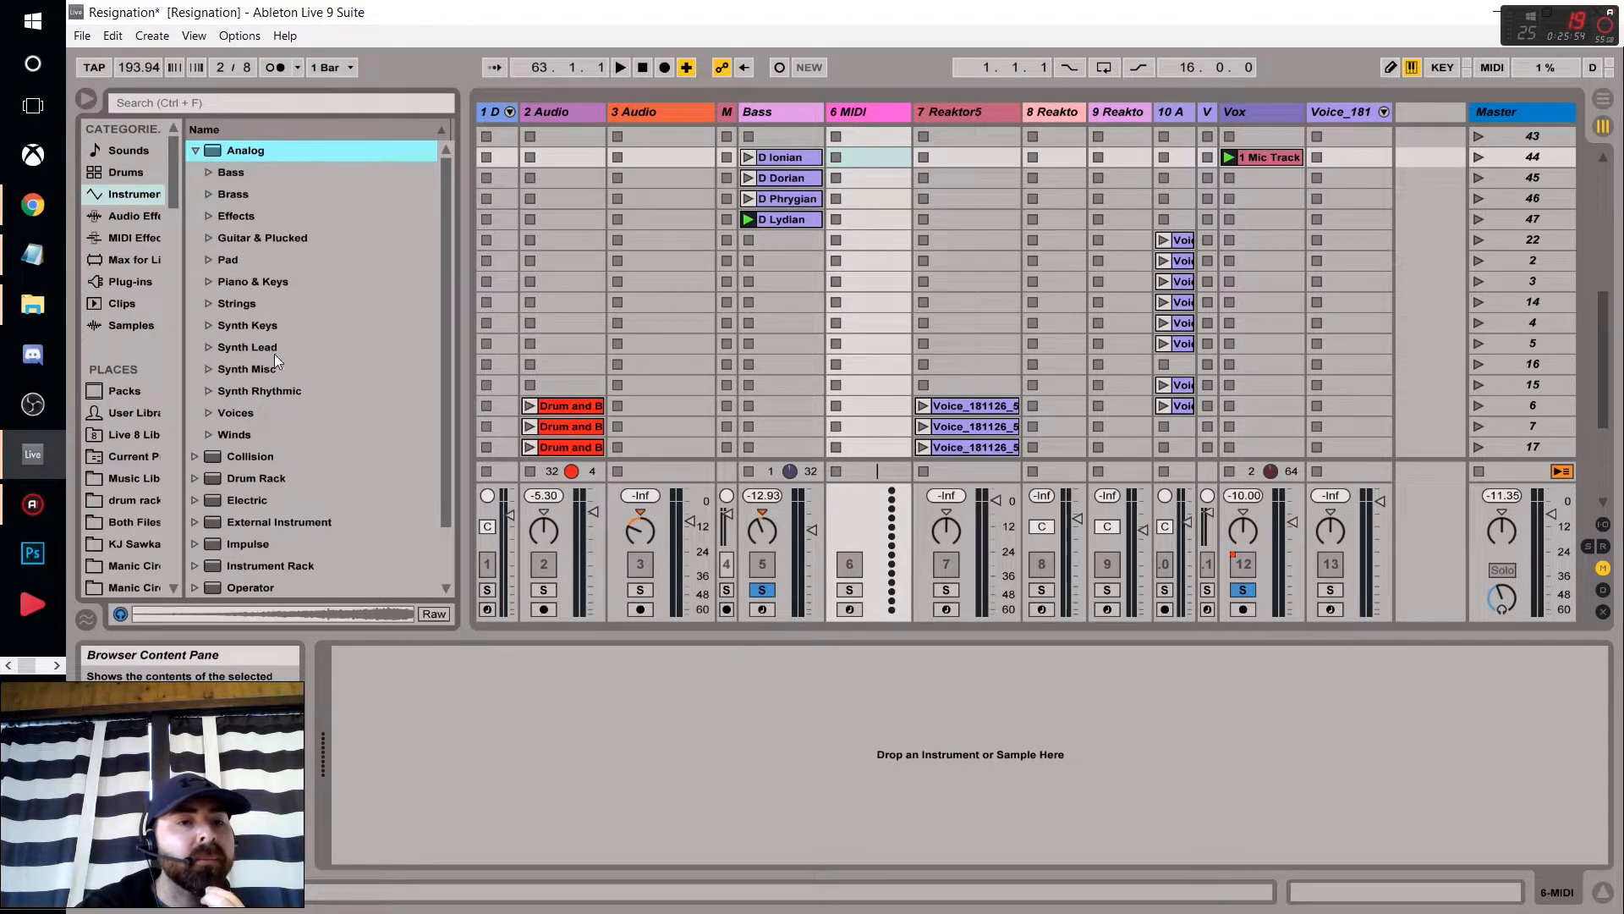
pyautogui.click(212, 262)
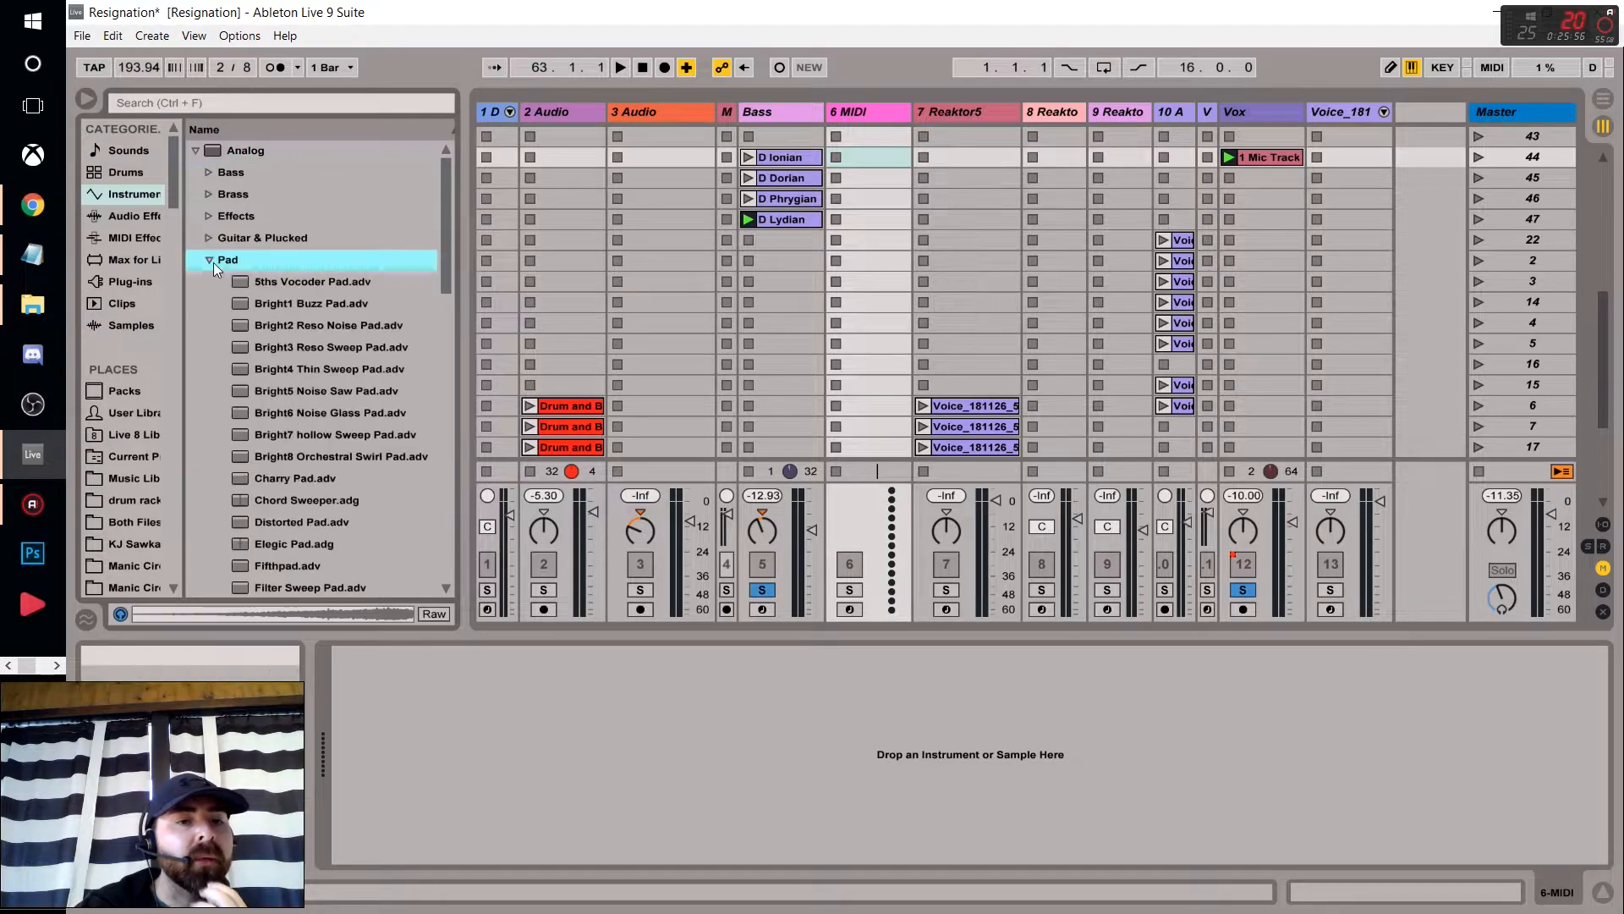
pyautogui.click(259, 283)
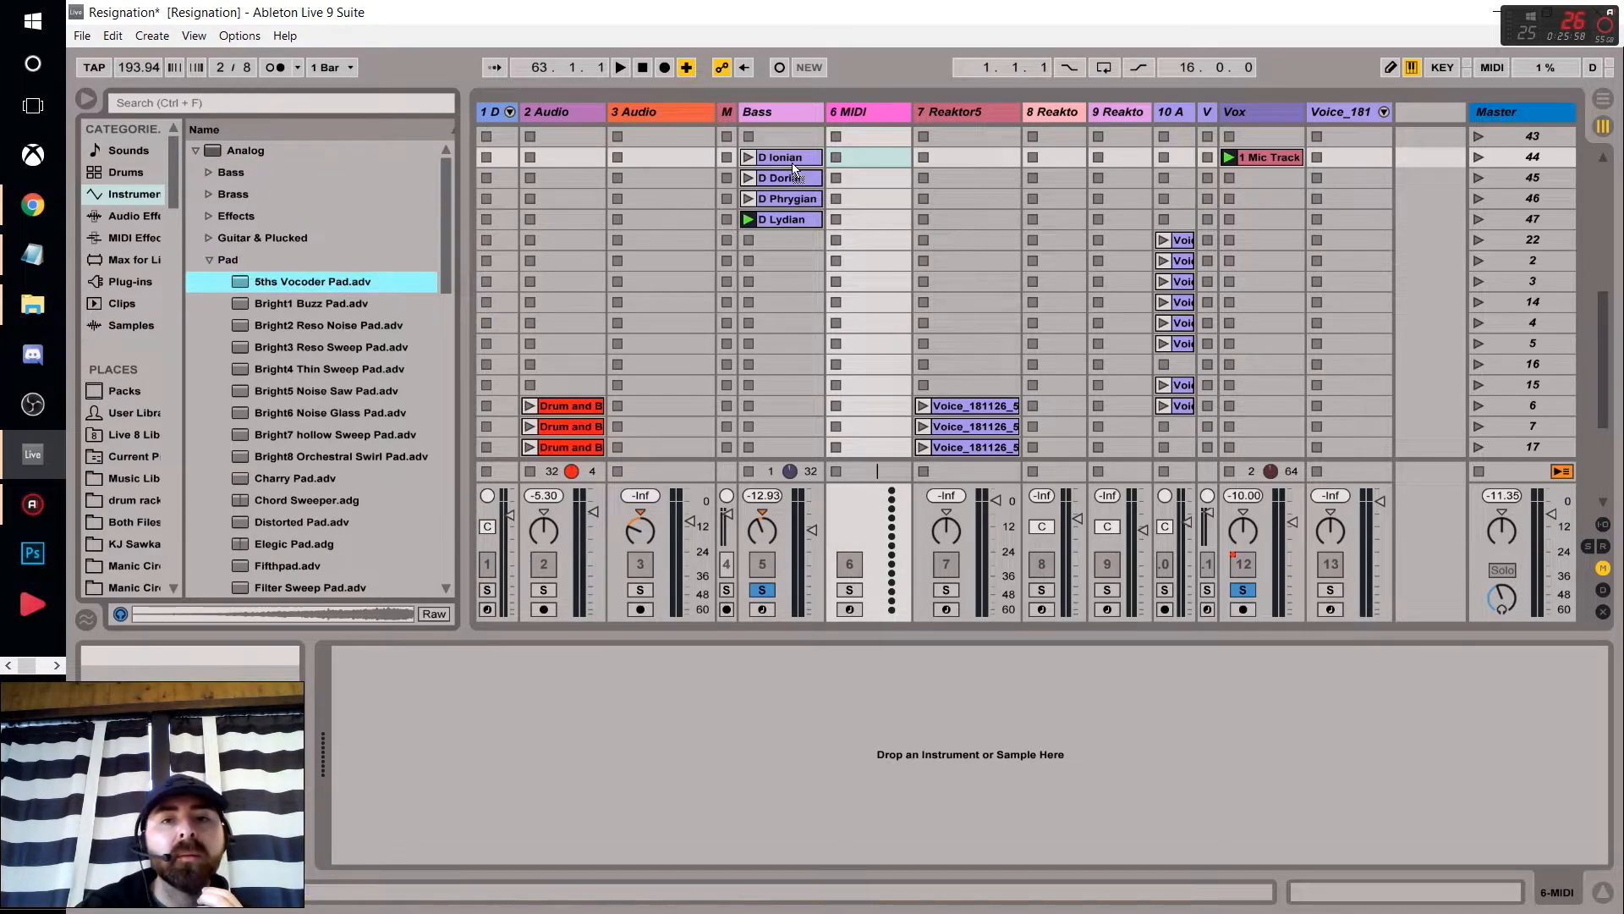
pyautogui.moveTo(850, 113); pyautogui.dragTo(851, 114)
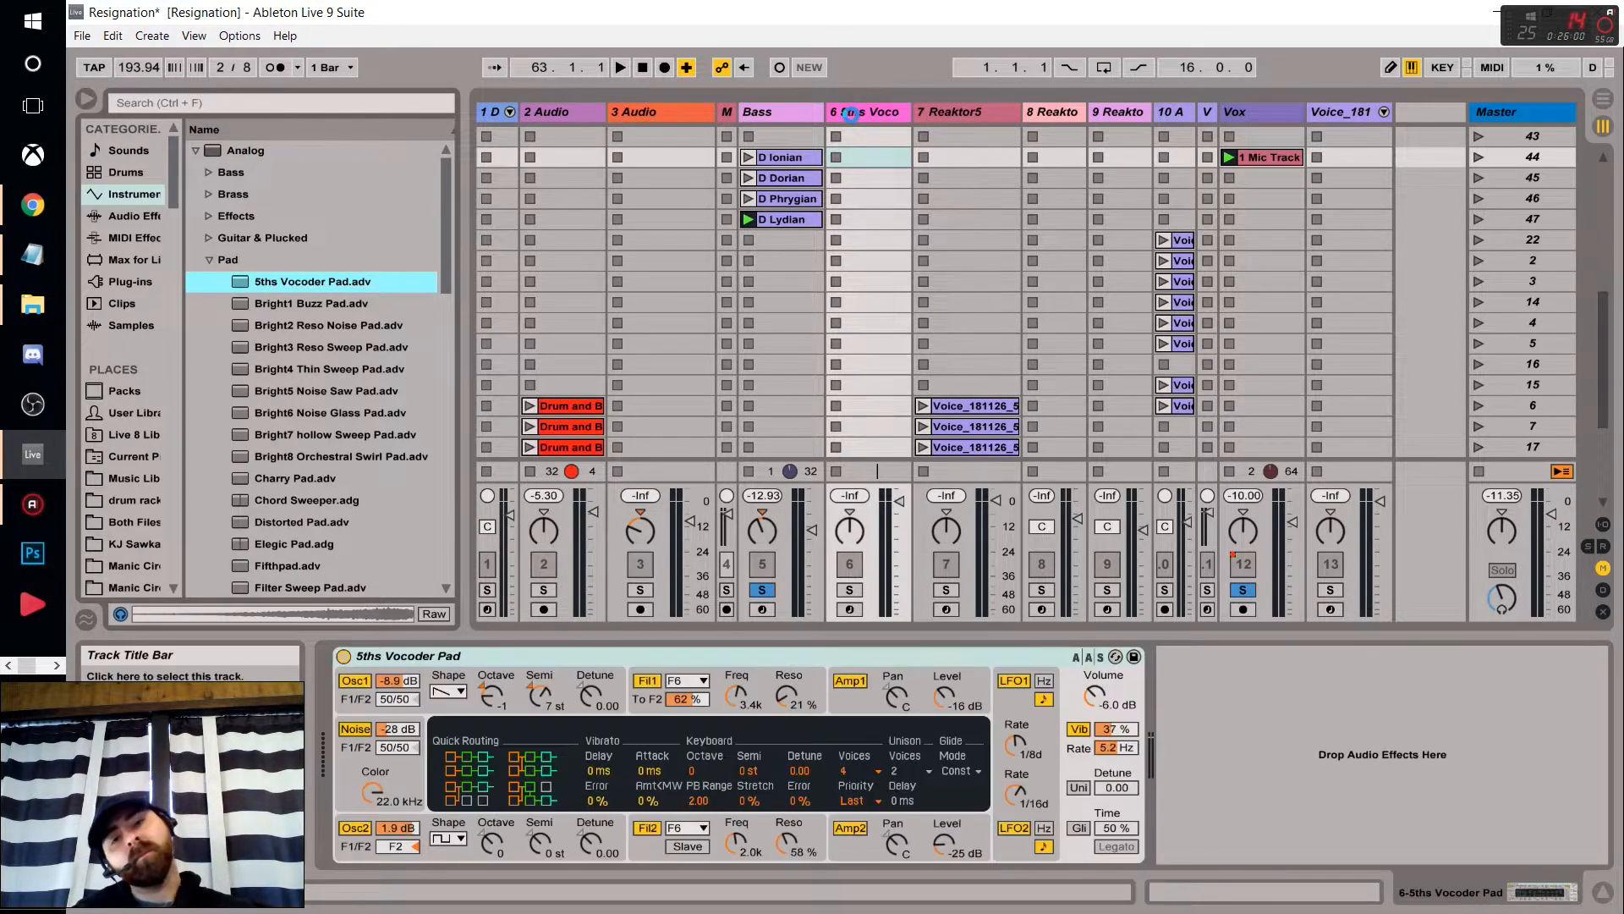
pyautogui.click(850, 610)
pyautogui.moveTo(899, 558); pyautogui.dragTo(899, 534)
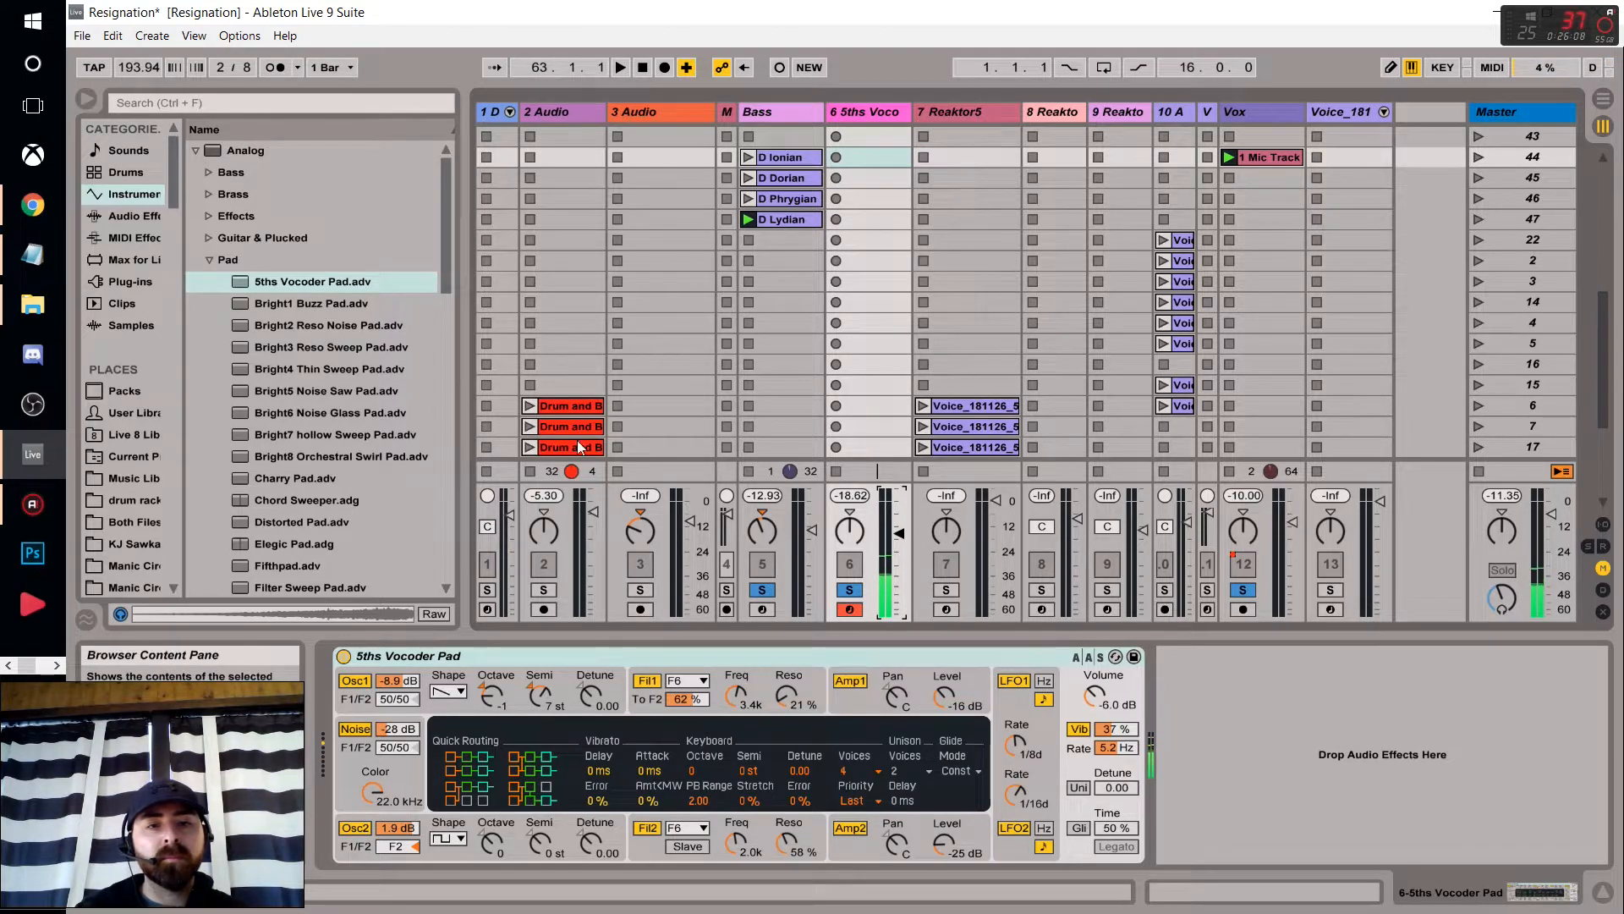
# Try the Bright1 Buzz, Bright5 Noise Saw and Bright8 Orchestral Swirl pads on the track, and load Chord Sweeper as its instrument.
pyautogui.doubleClick(302, 310)
pyautogui.doubleClick(302, 347)
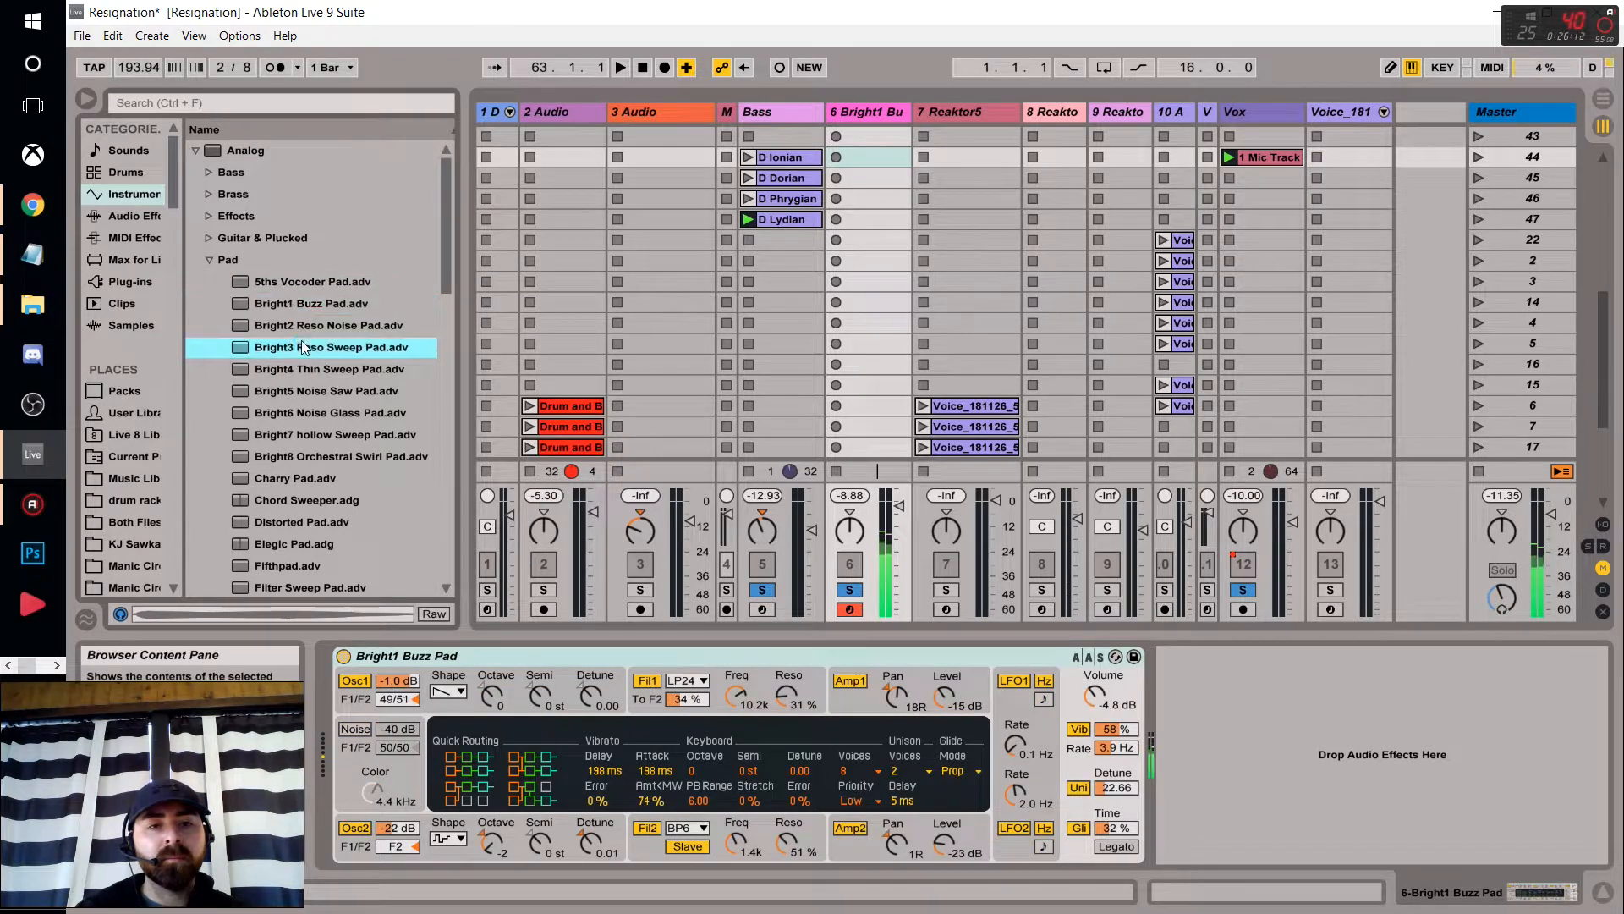
pyautogui.doubleClick(302, 392)
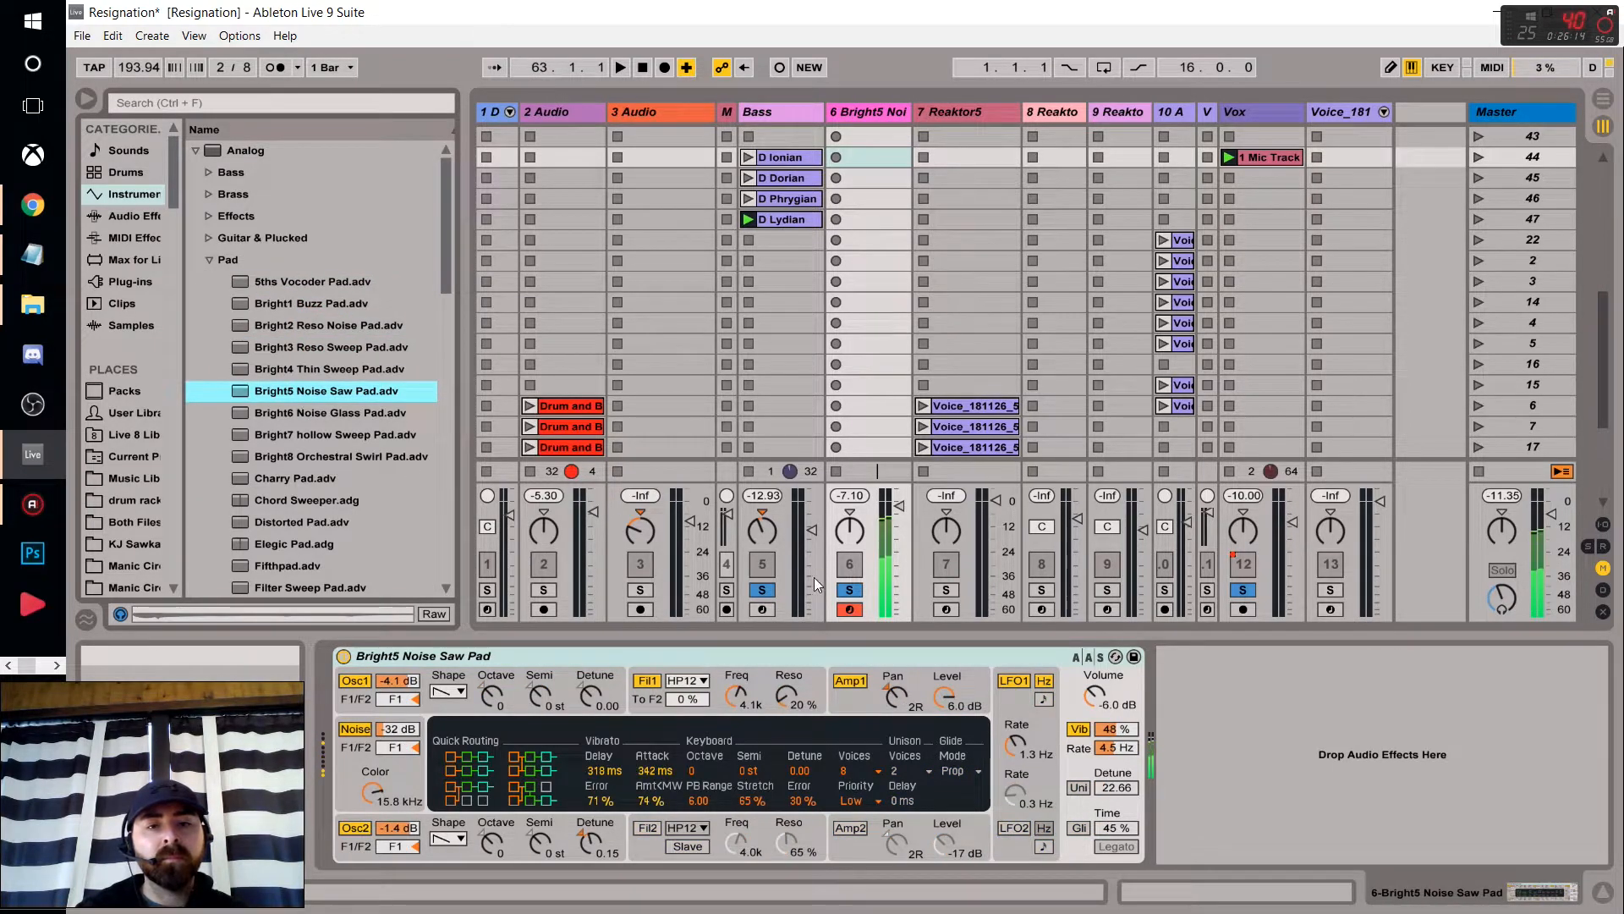
pyautogui.click(324, 457)
pyautogui.doubleClick(323, 459)
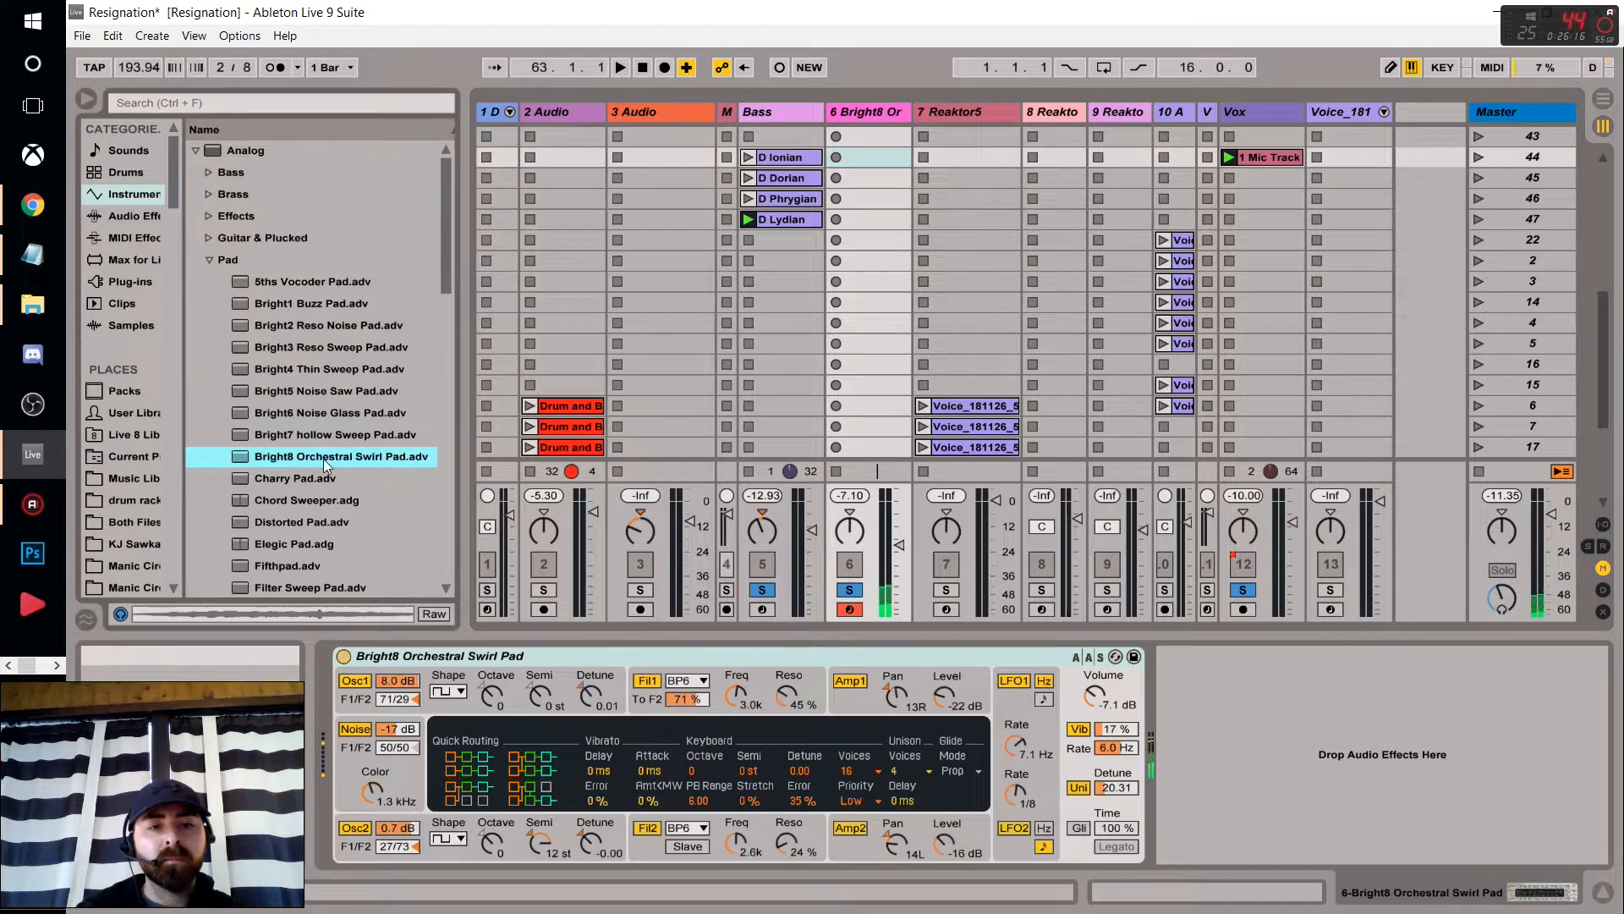
pyautogui.doubleClick(415, 499)
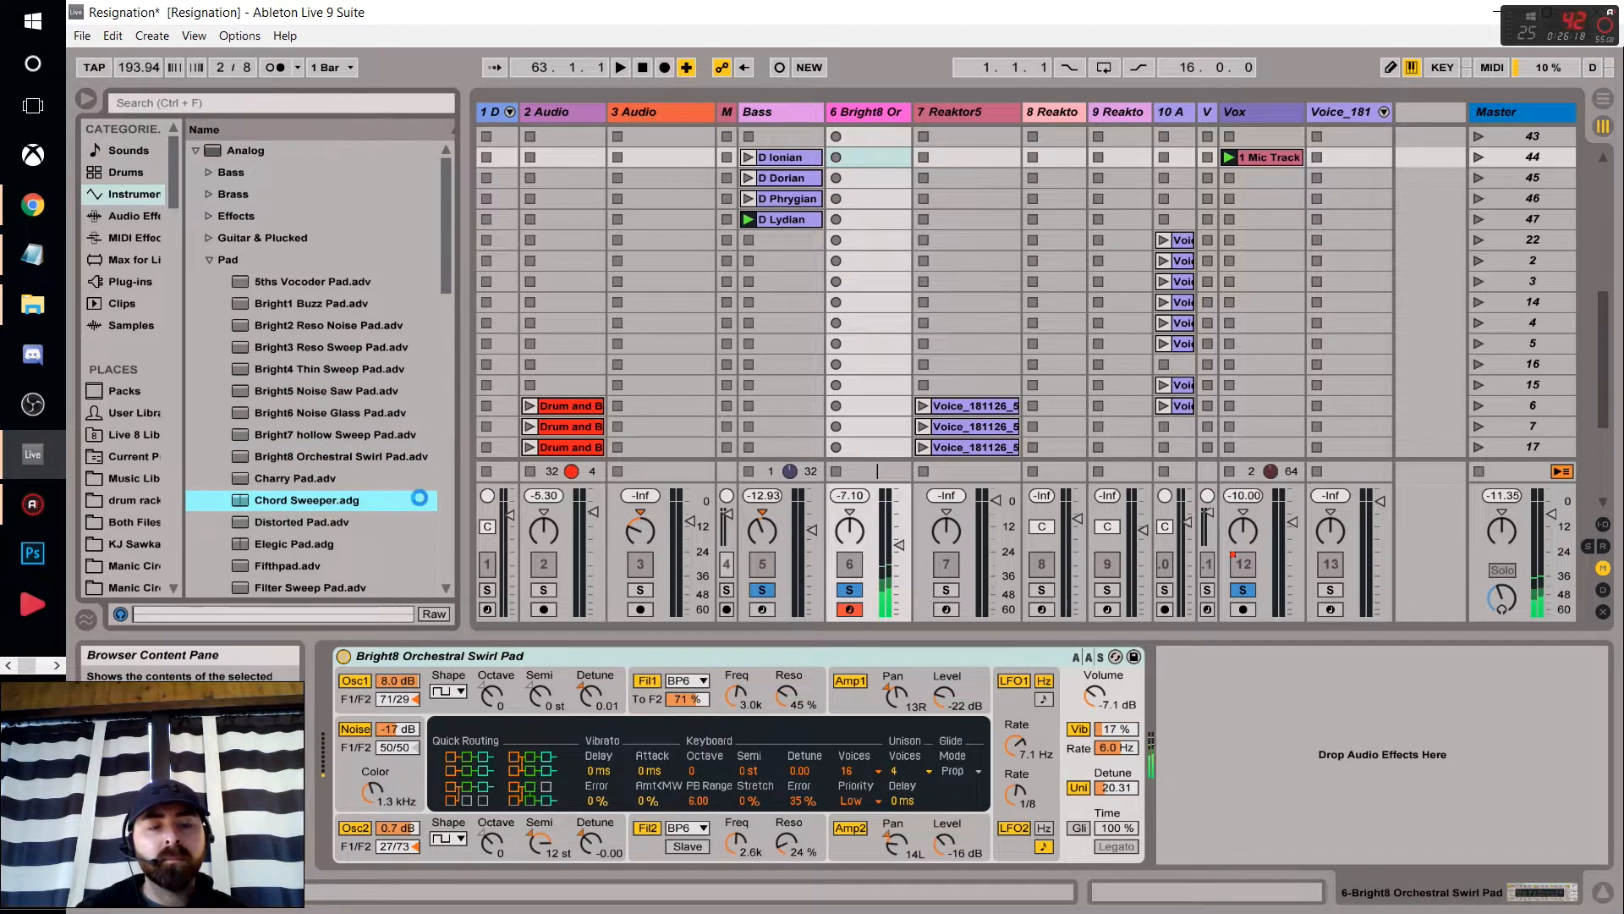
pyautogui.click(911, 548)
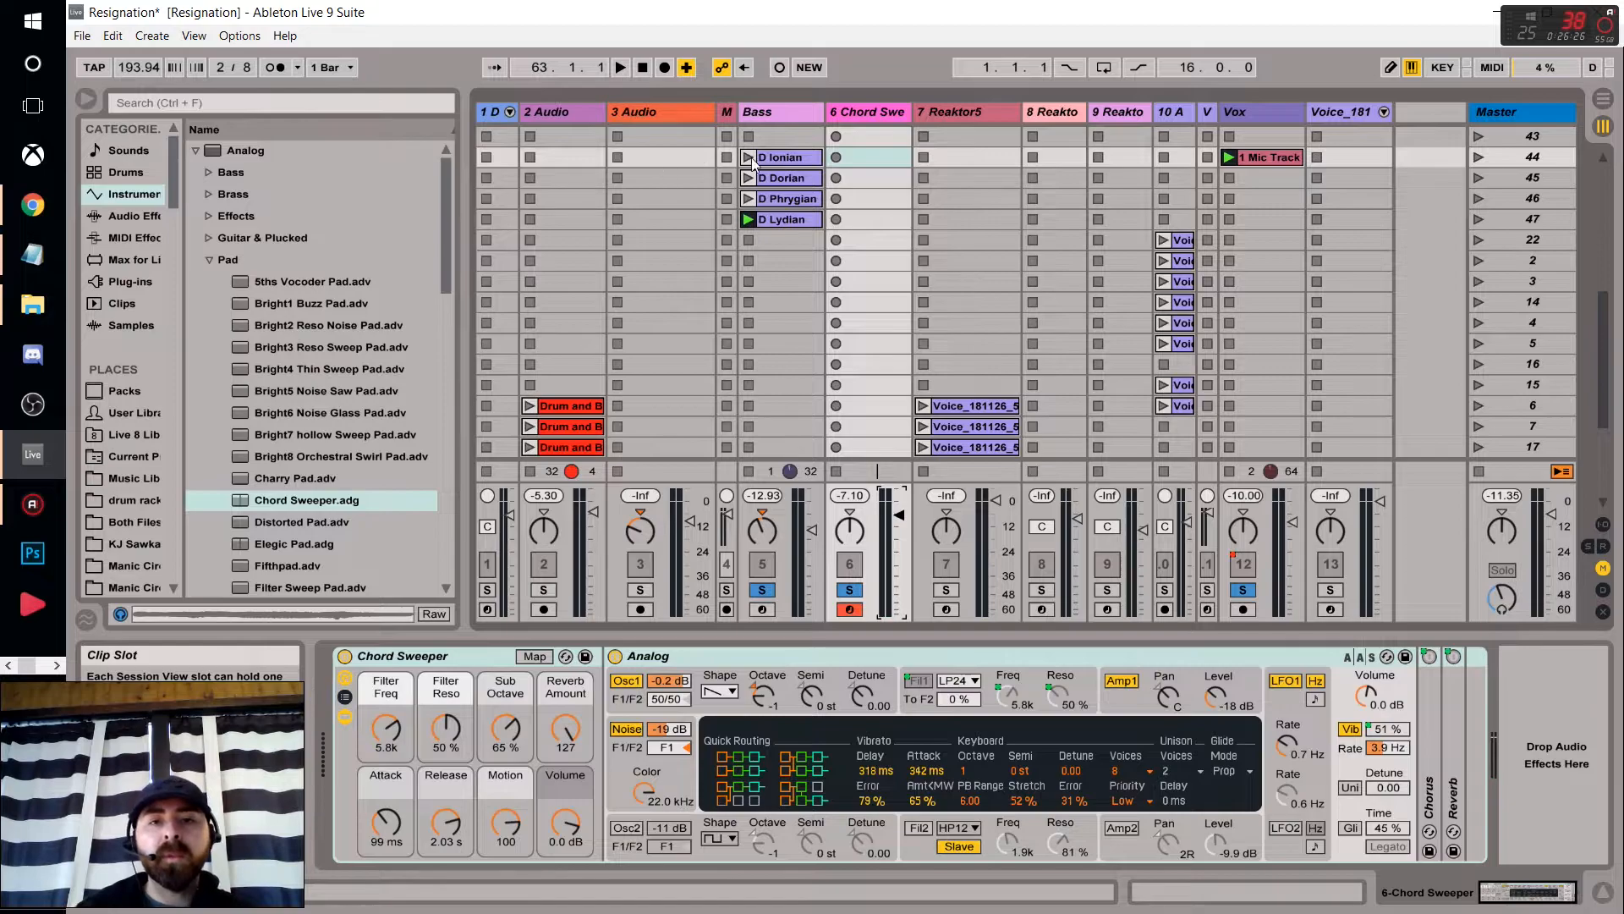
# Copy the D Ionian clip from the Bass track to the Chord Sweeper track and open its notes.
pyautogui.click(783, 158)
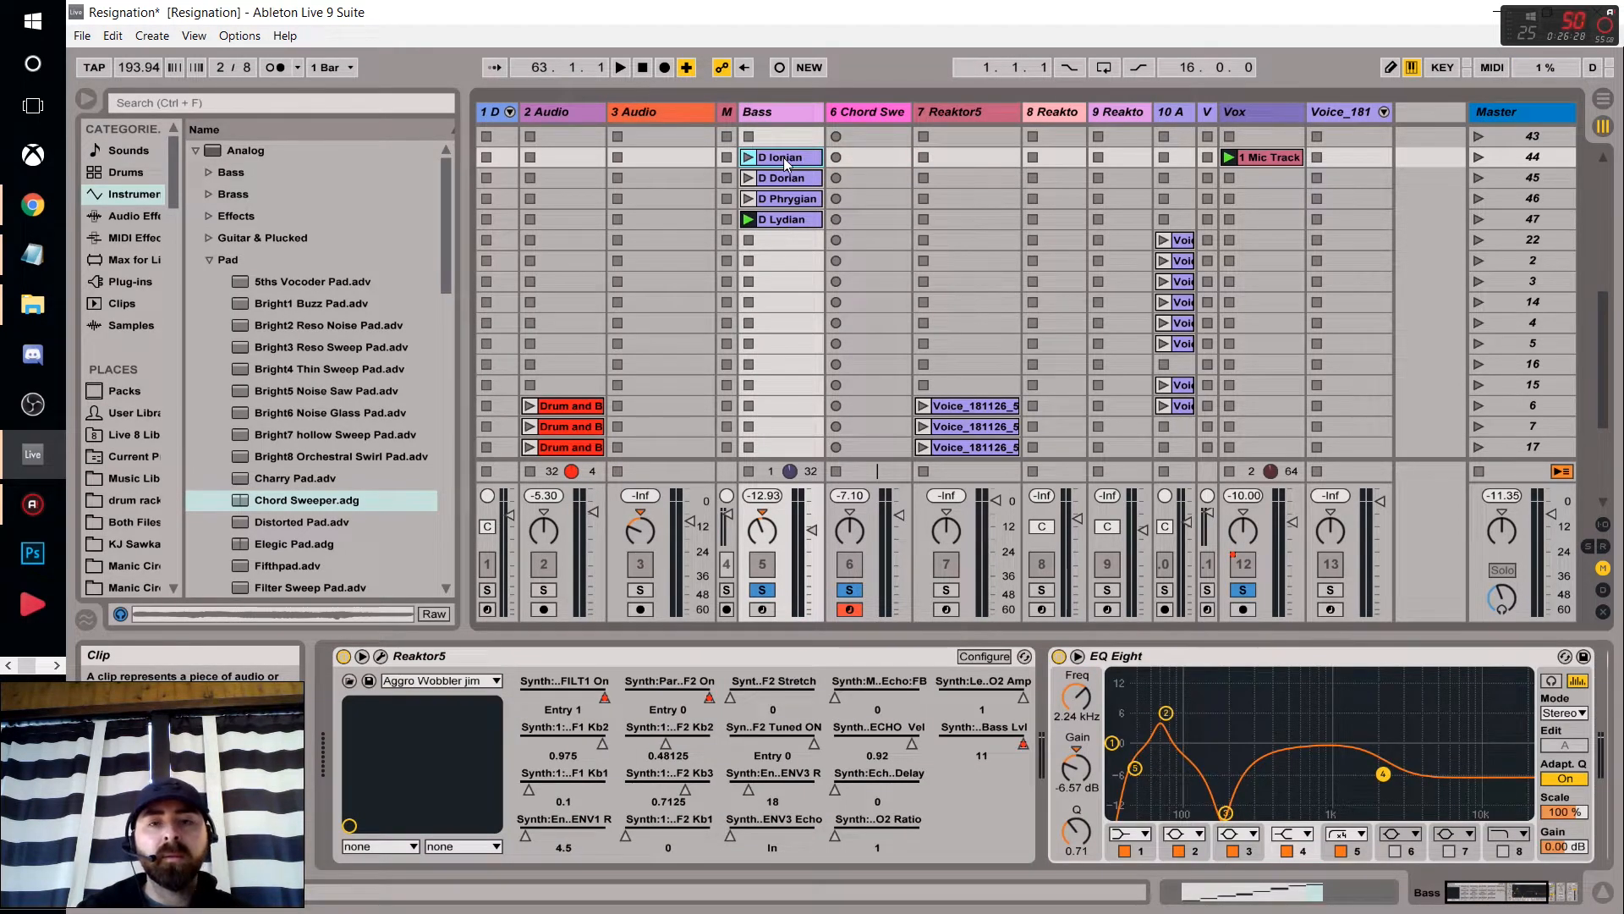
pyautogui.moveTo(785, 160); pyautogui.dragTo(876, 163)
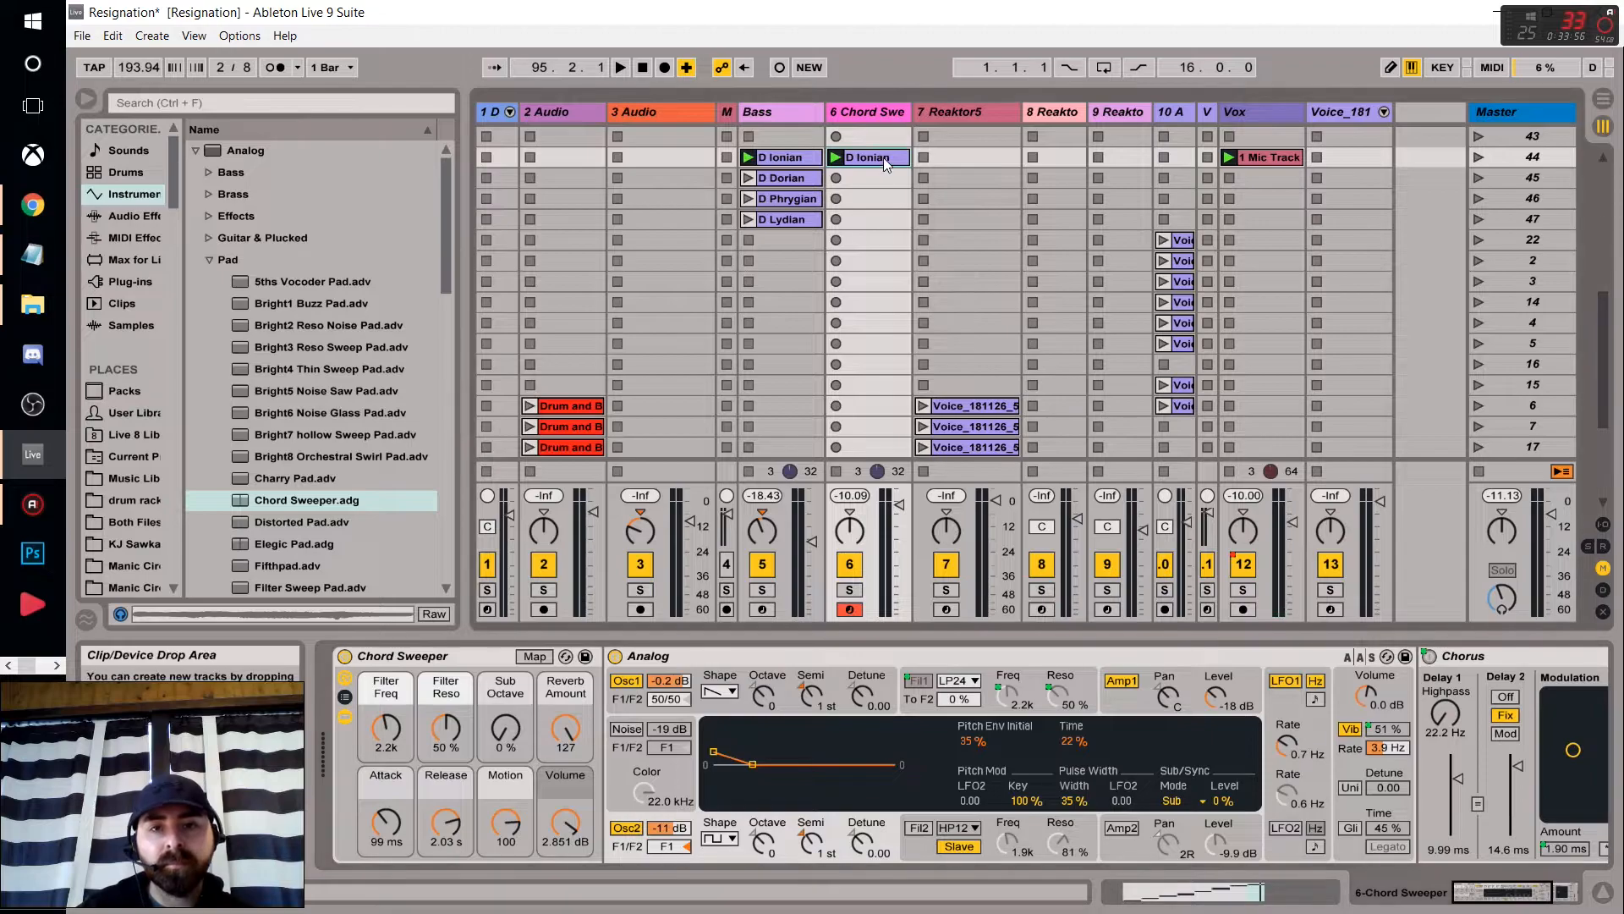
pyautogui.click(1175, 893)
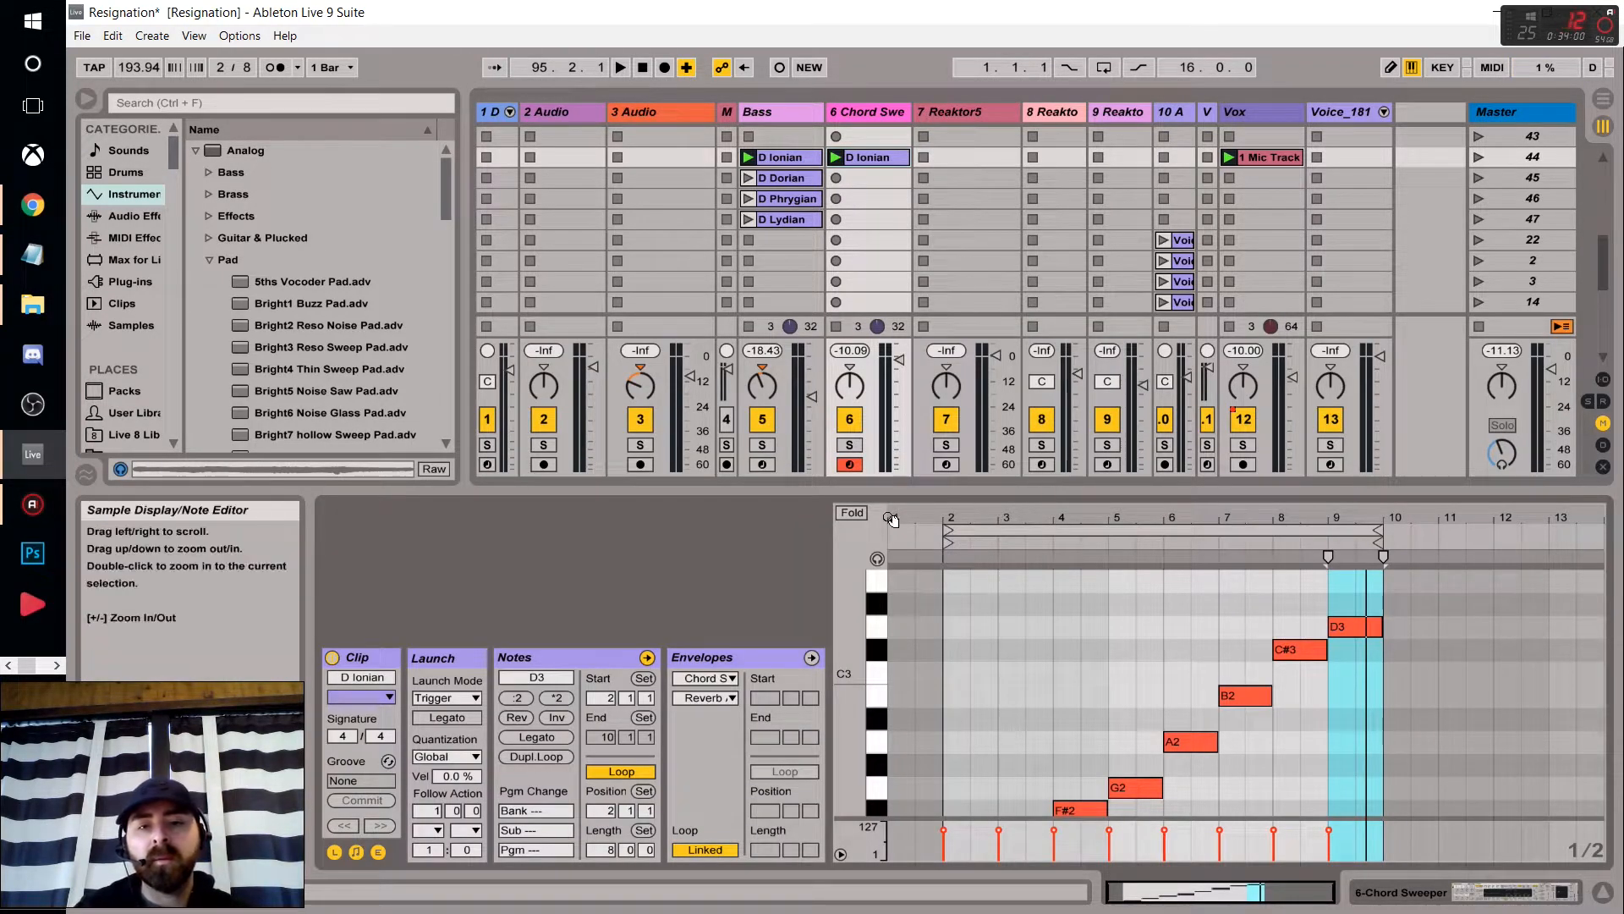
# Rename the Chord Sweeper track as Chords.
pyautogui.click(880, 115)
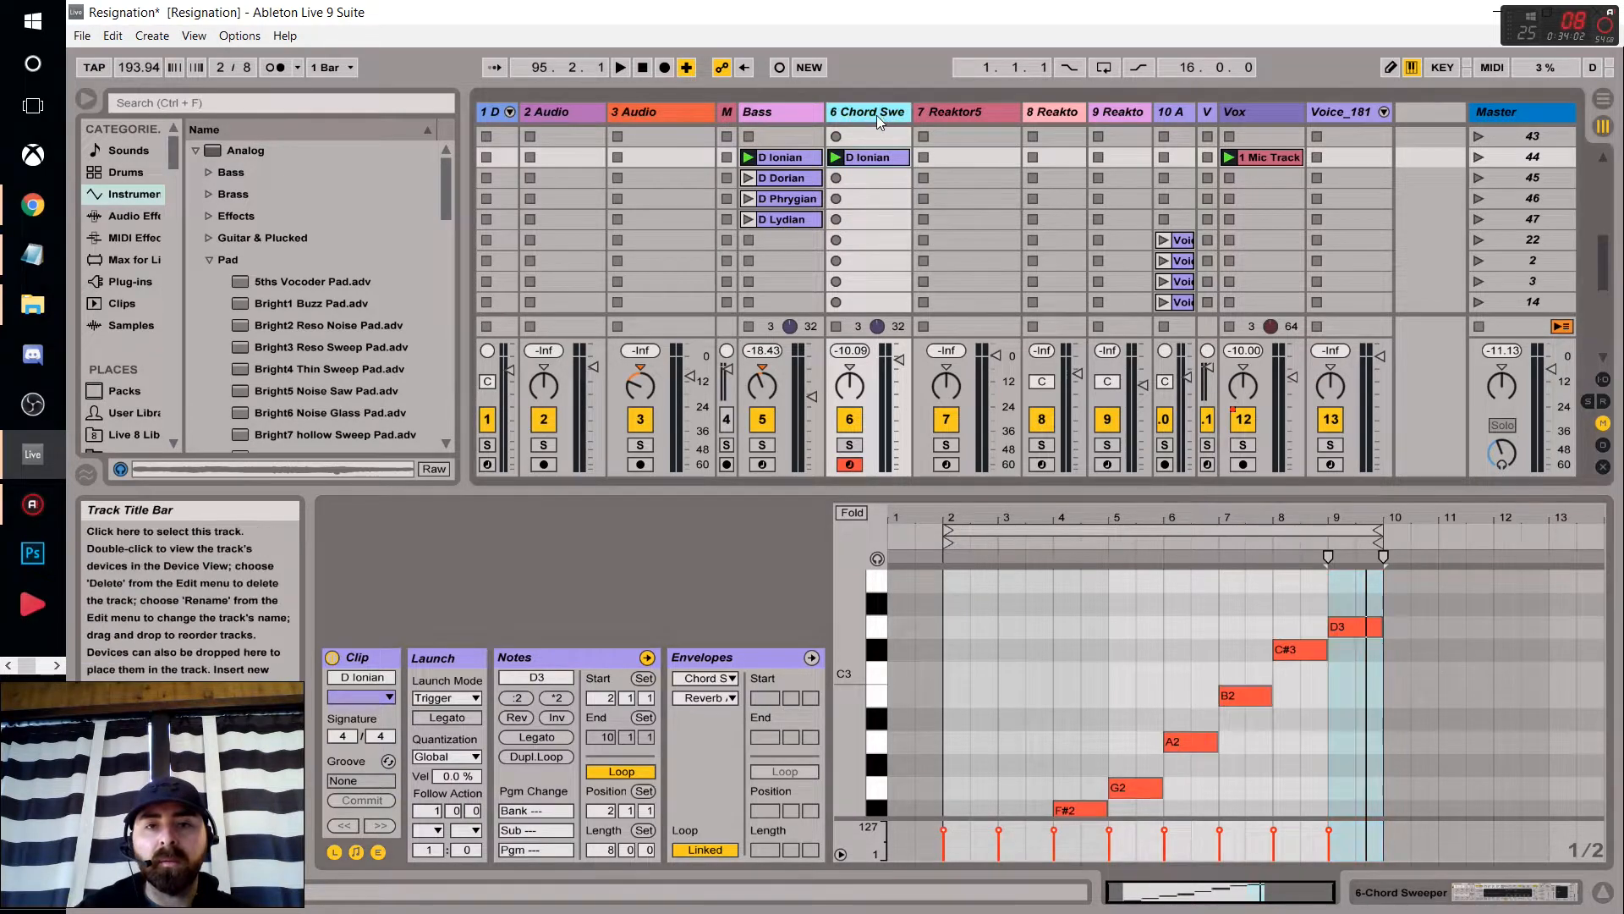
pyautogui.rightClick(880, 115)
pyautogui.click(919, 210)
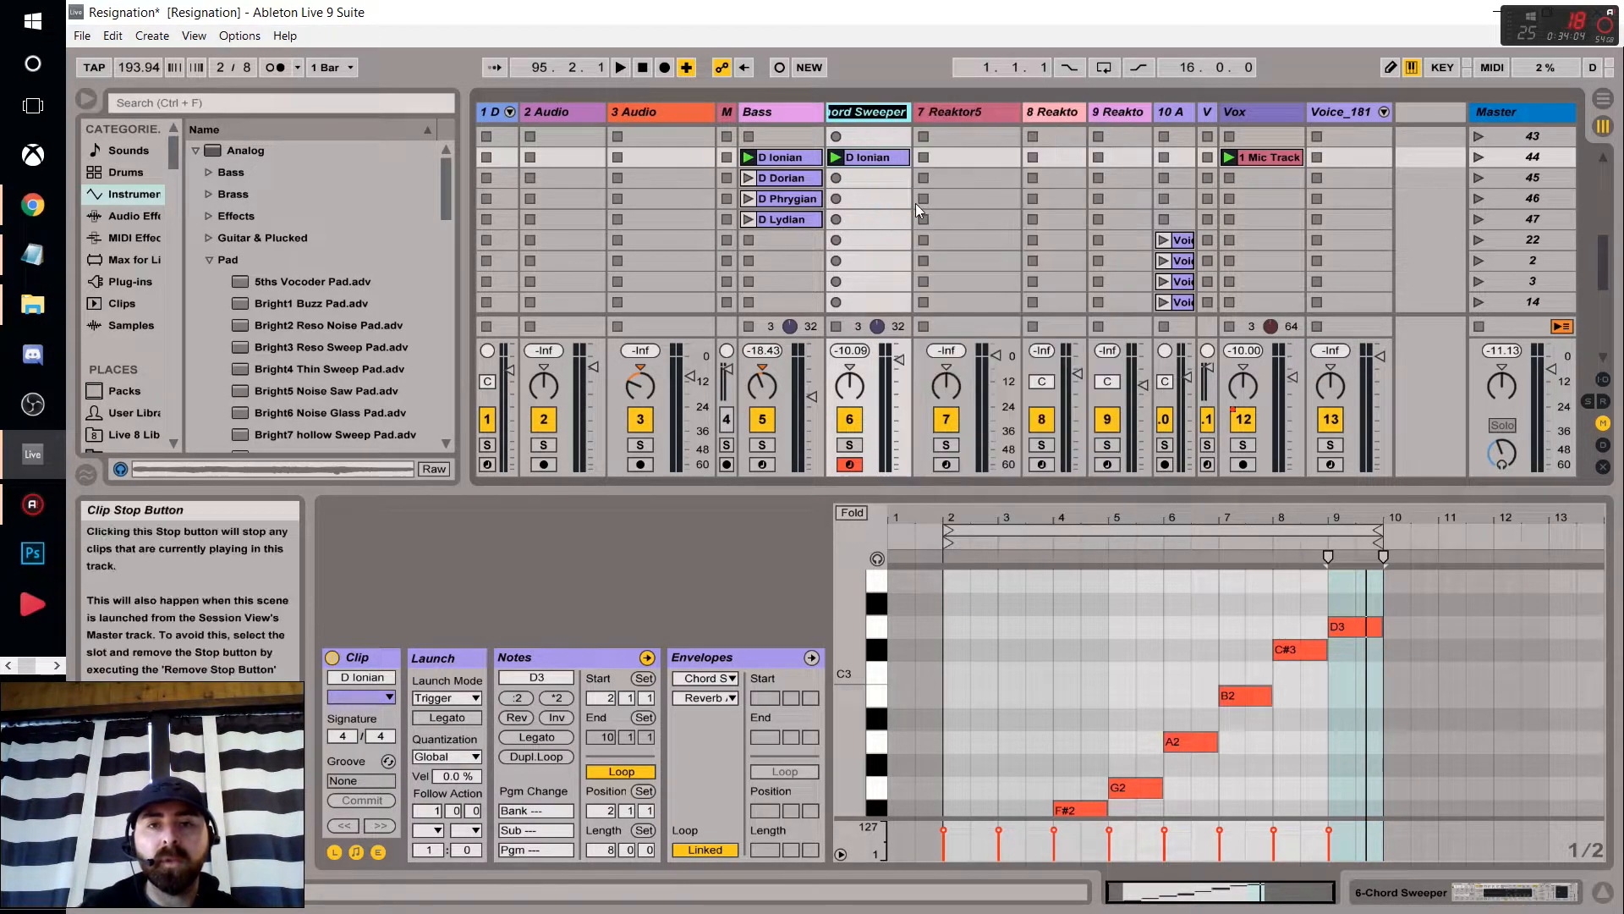
pyautogui.write('Chords')
pyautogui.press('Return')
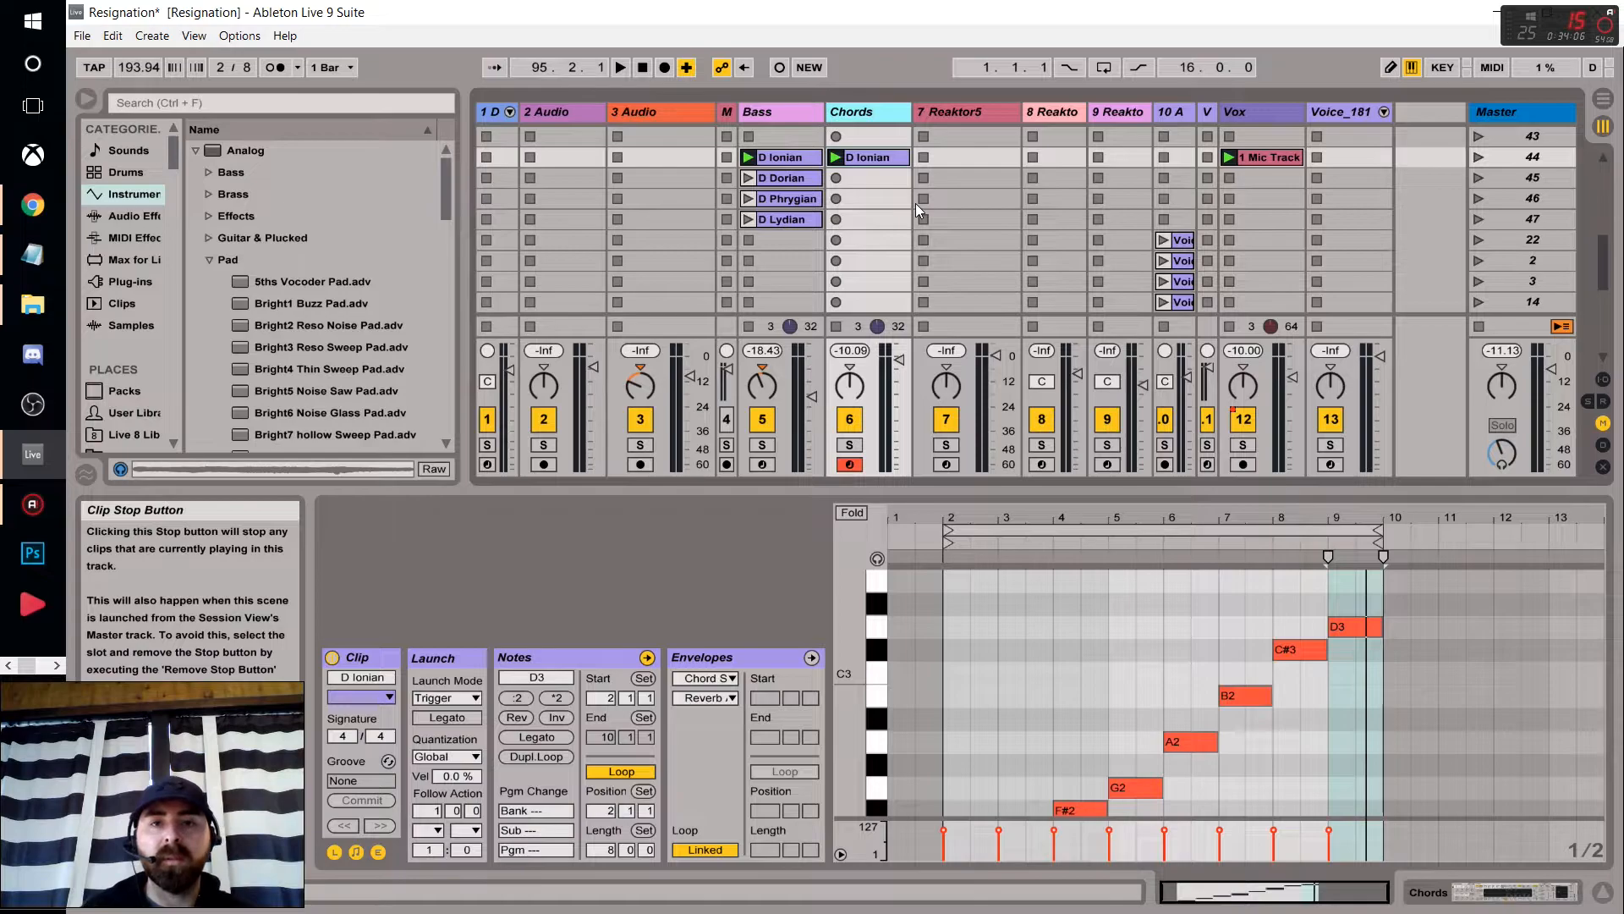
# Add a one-bar F#2 above the D2 note in bar 2 of the Chords D Ionian clip and audition it.
pyautogui.moveTo(965, 486); pyautogui.dragTo(969, 282)
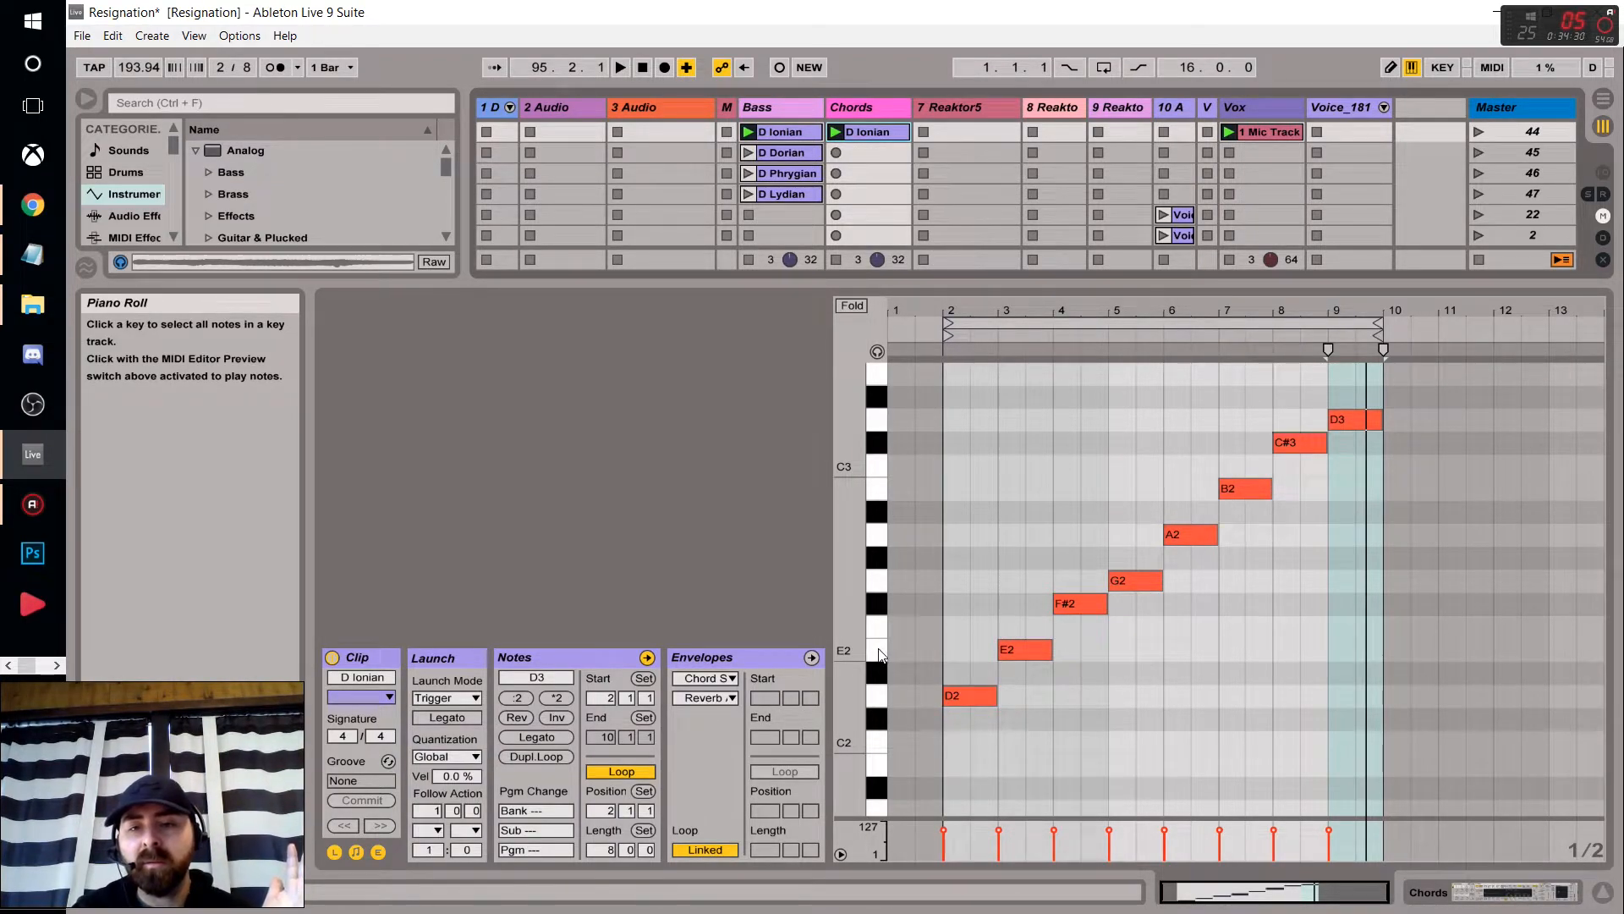
pyautogui.moveTo(971, 404)
pyautogui.mouseDown()
pyautogui.moveTo(1279, 504)
pyautogui.moveTo(1363, 685)
pyautogui.mouseUp()
pyautogui.click(1203, 717)
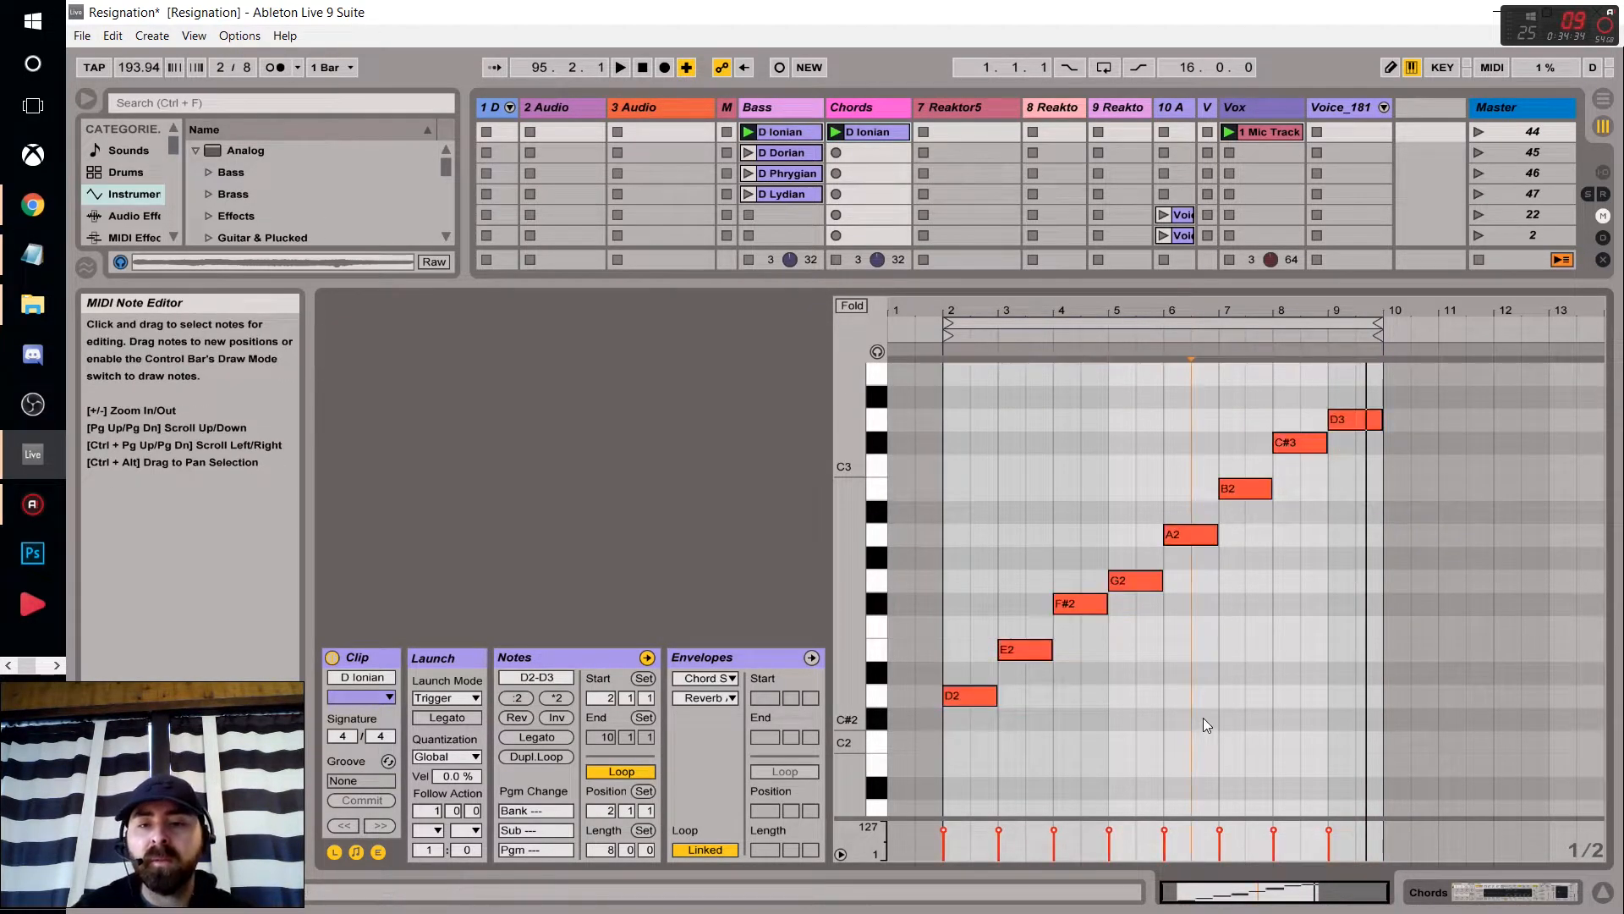
pyautogui.doubleClick(960, 605)
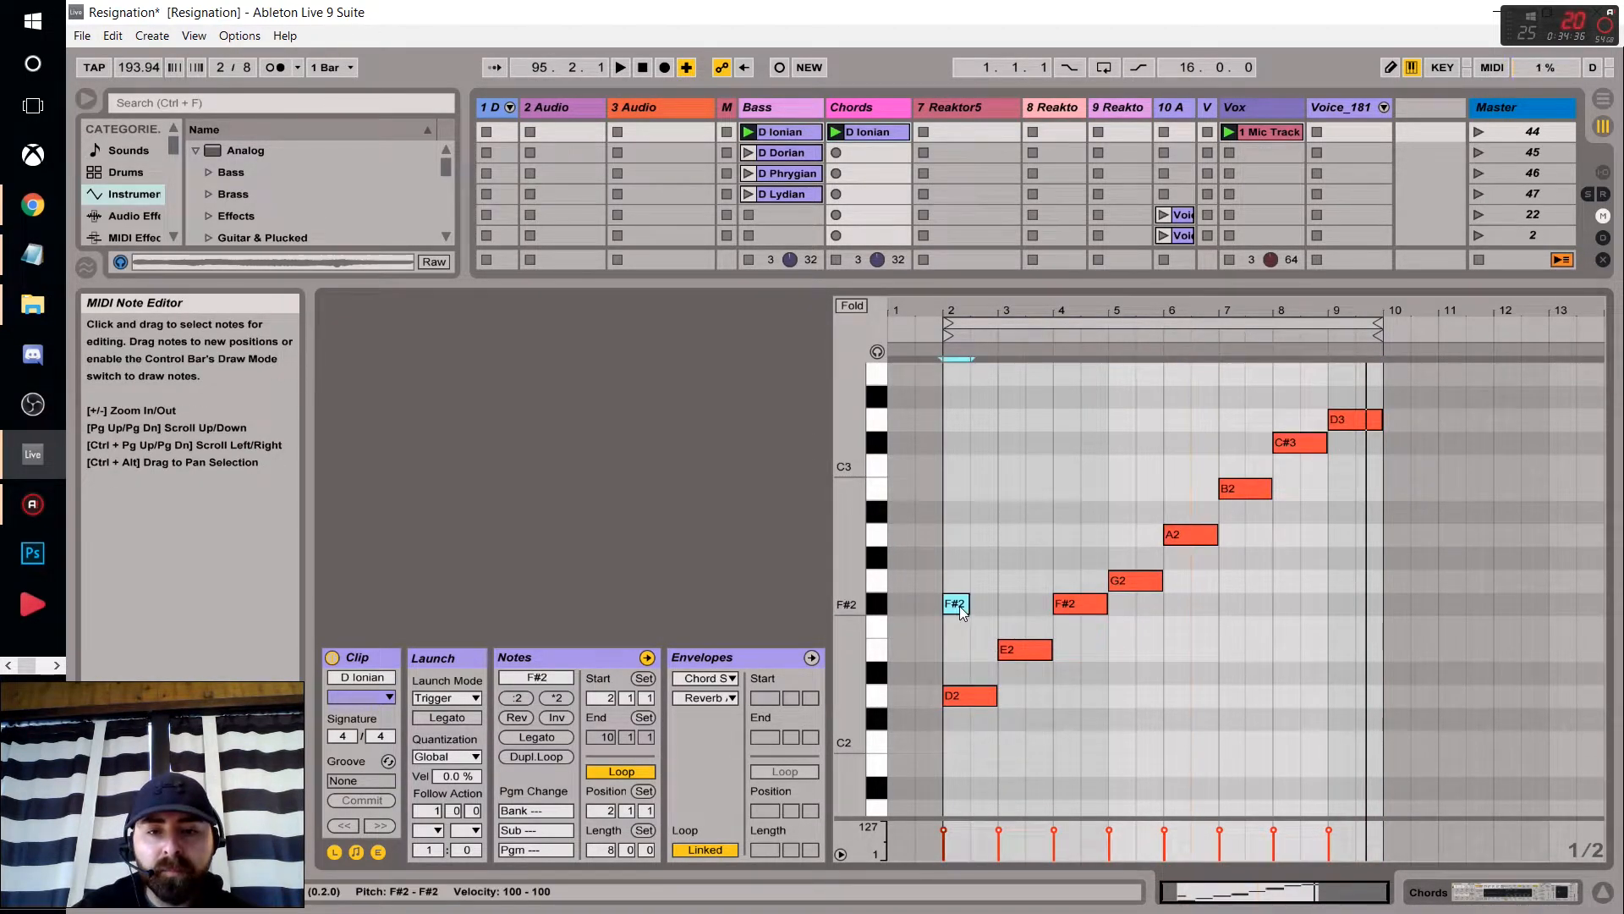
pyautogui.moveTo(968, 606); pyautogui.dragTo(998, 606)
pyautogui.click(1085, 605)
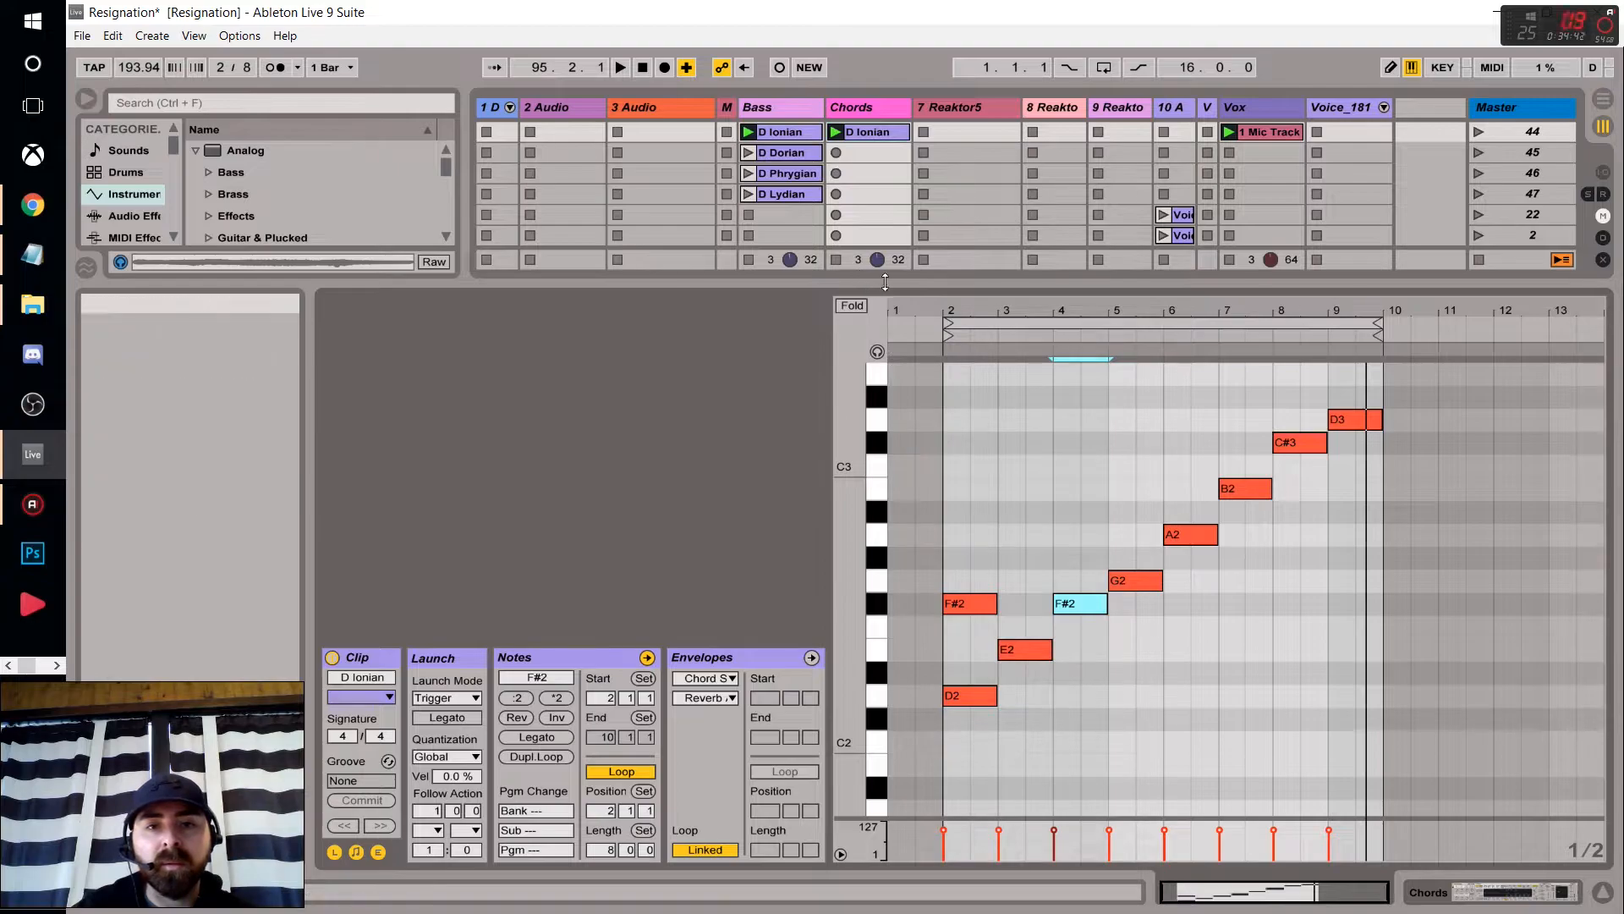
pyautogui.press('space')
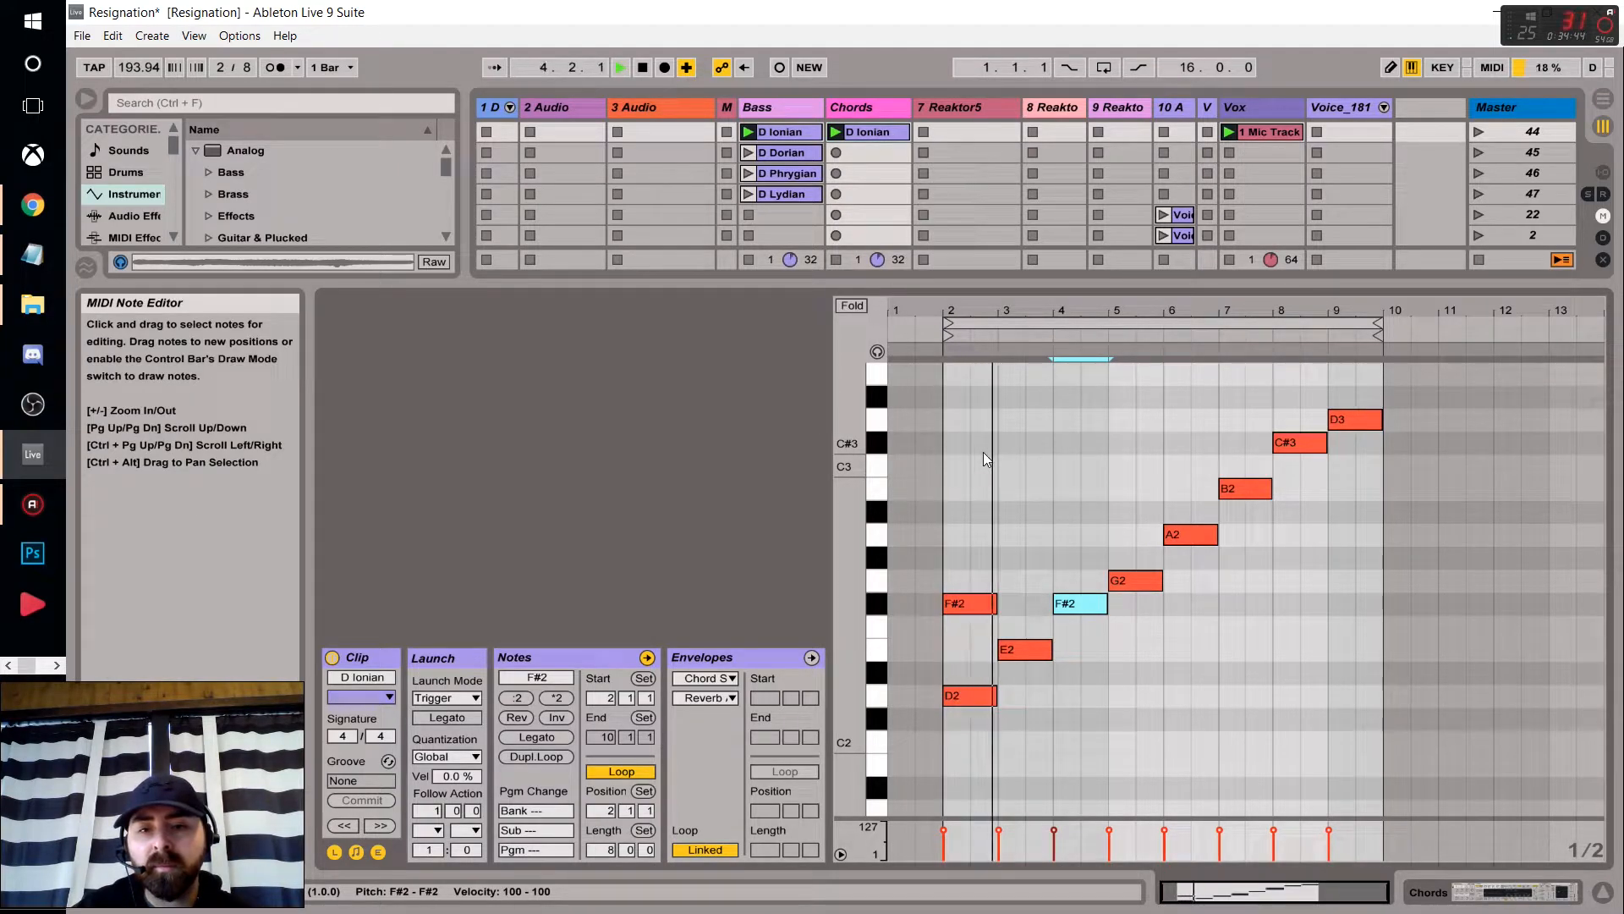
pyautogui.press('space')
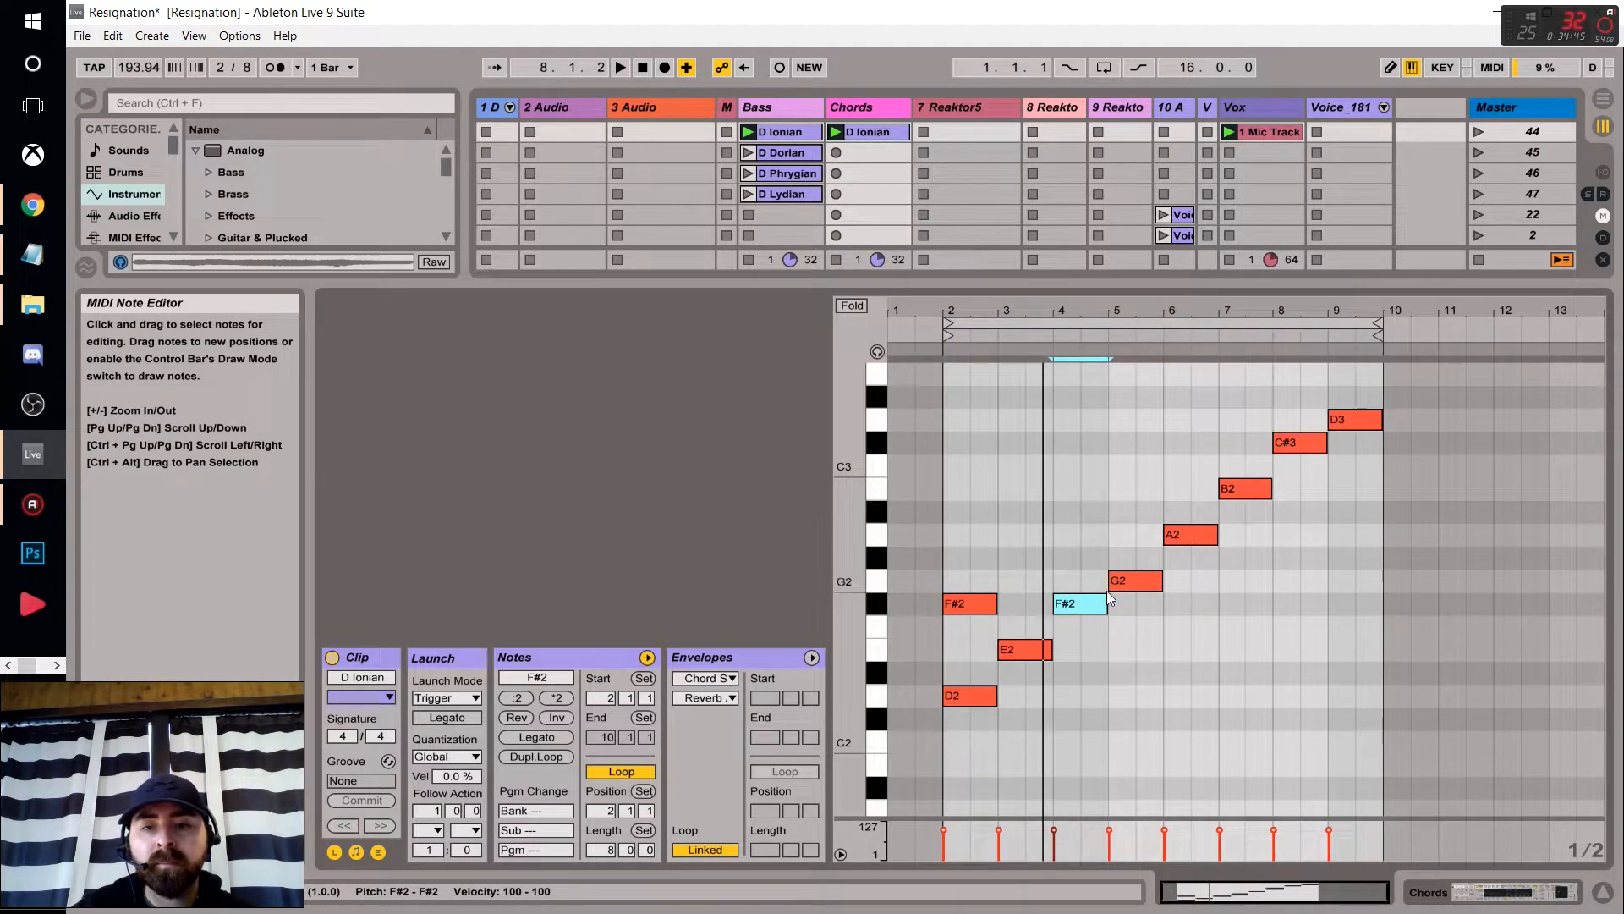
# Add a one-bar A2 above the F#2 note in bar 4 and play the clip.
pyautogui.doubleClick(1063, 533)
pyautogui.moveTo(1080, 534); pyautogui.dragTo(1108, 535)
pyautogui.press('space')
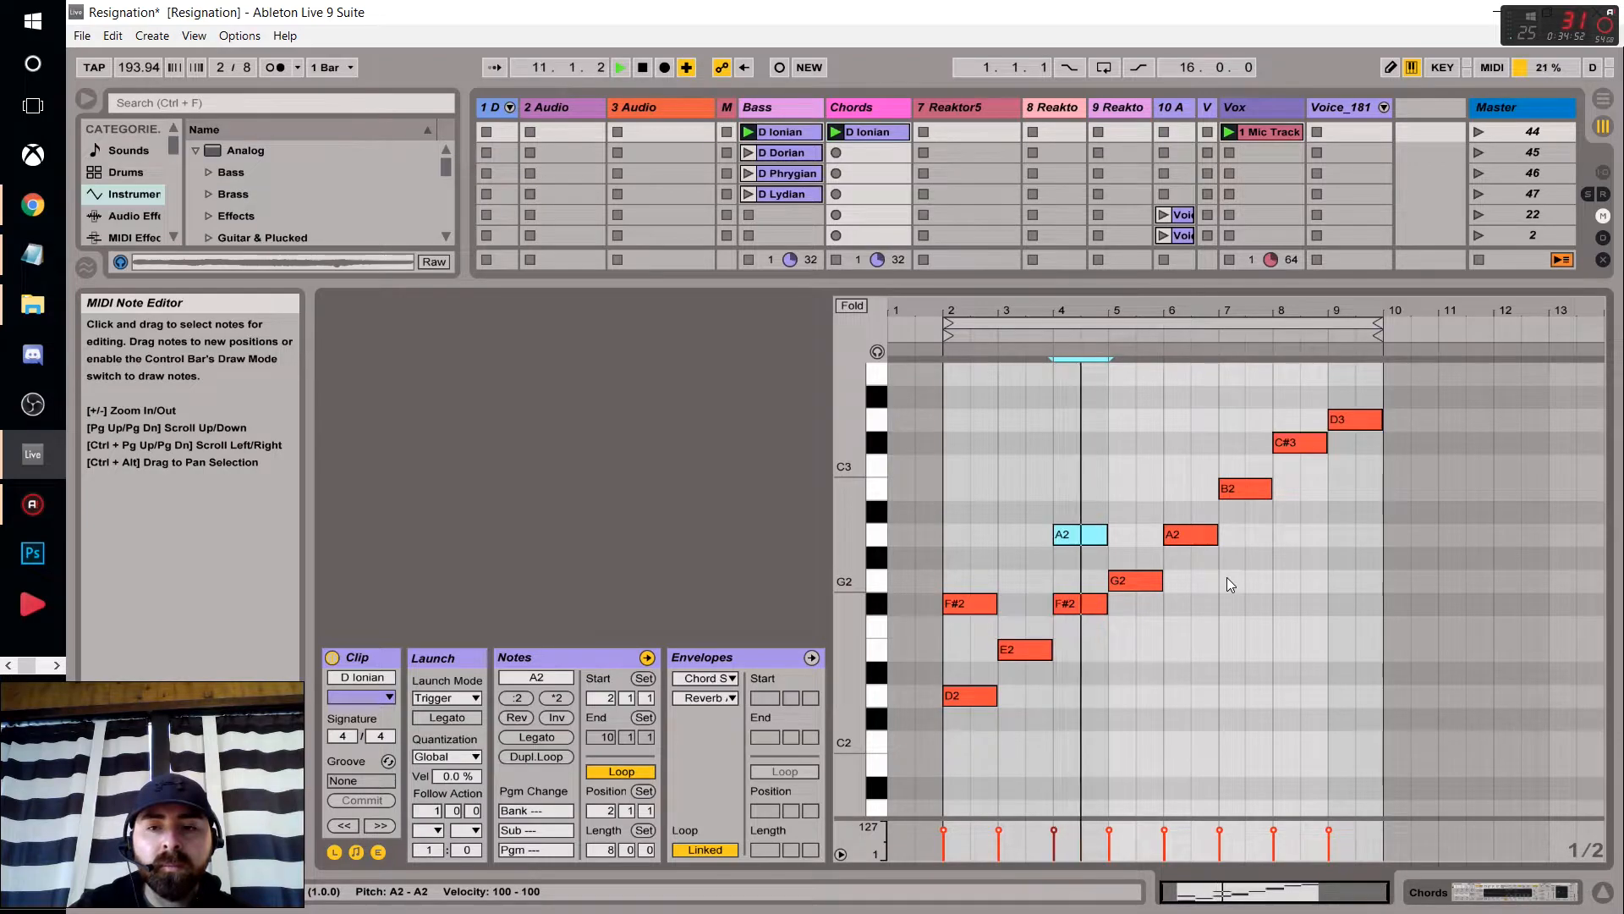
# Add a one-bar C#3 above the A2 note in bar 6 and play the clip.
pyautogui.doubleClick(1178, 444)
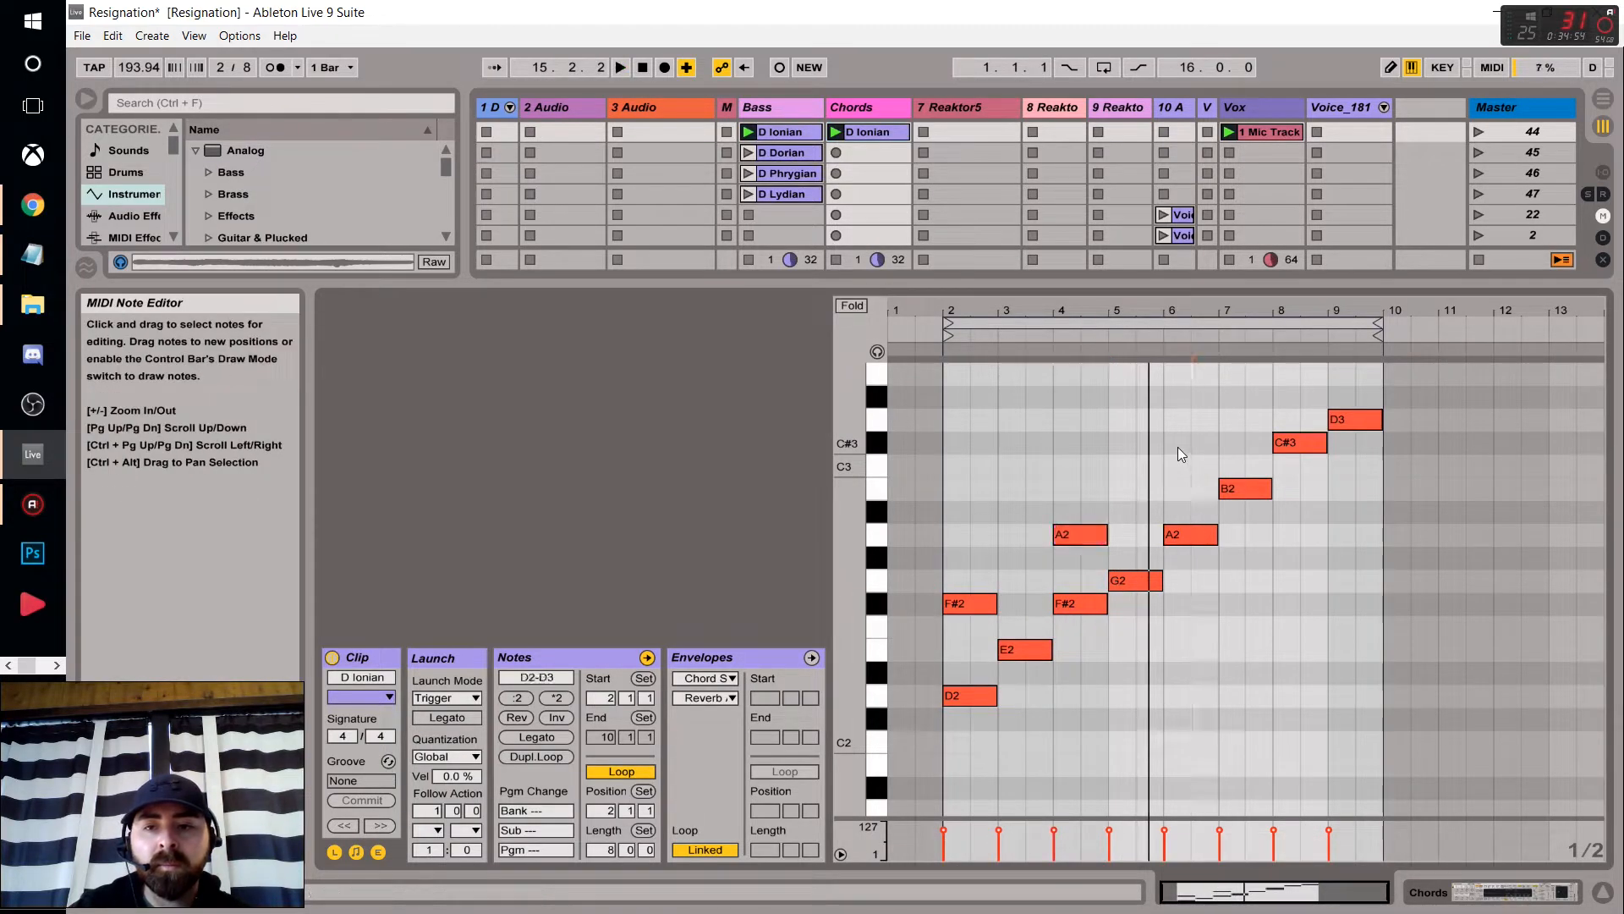
pyautogui.click(1201, 440)
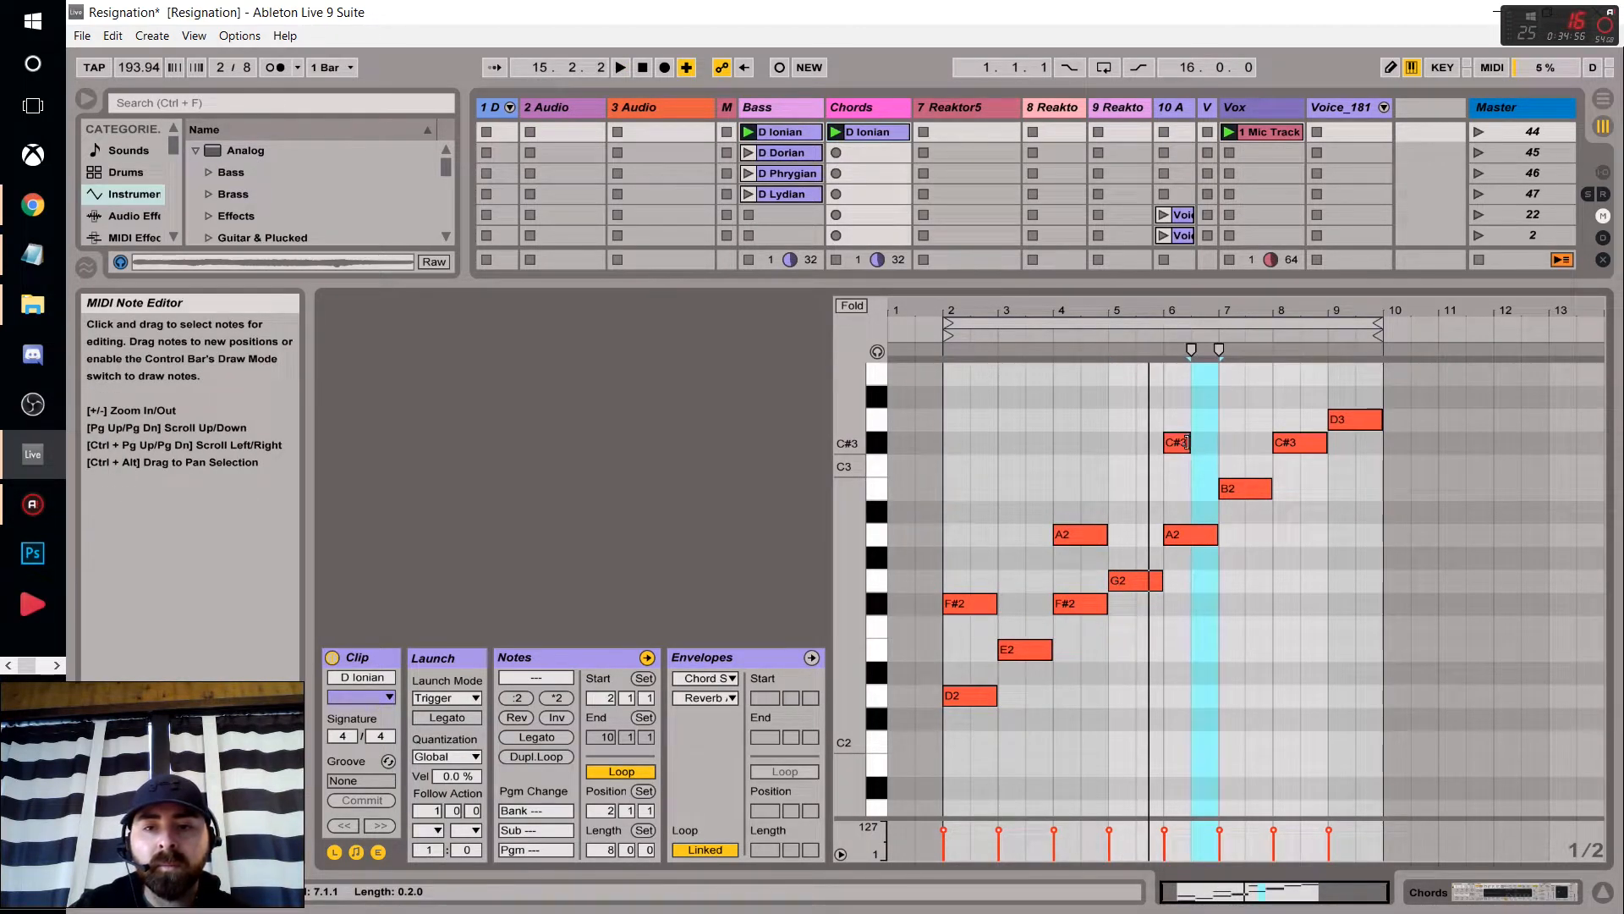
pyautogui.moveTo(1188, 441); pyautogui.dragTo(1218, 441)
pyautogui.press('space')
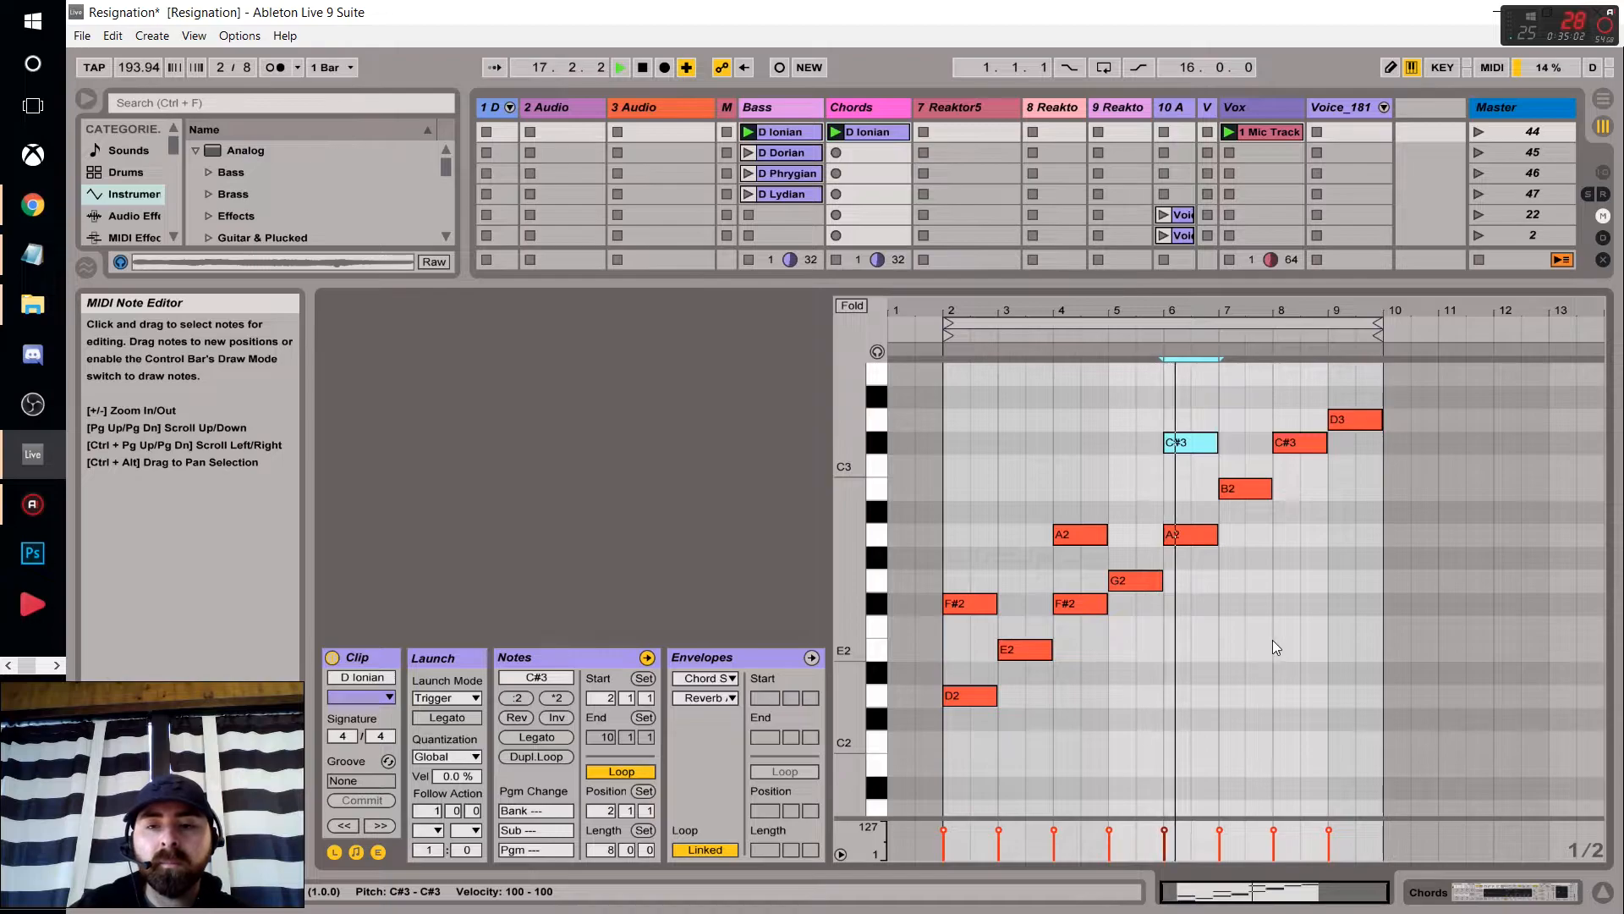
# Add a one-bar G2 below the C#3 note in bar 8 and play the clip.
pyautogui.doubleClick(1282, 585)
pyautogui.moveTo(1289, 584); pyautogui.dragTo(1320, 586)
pyautogui.press('space')
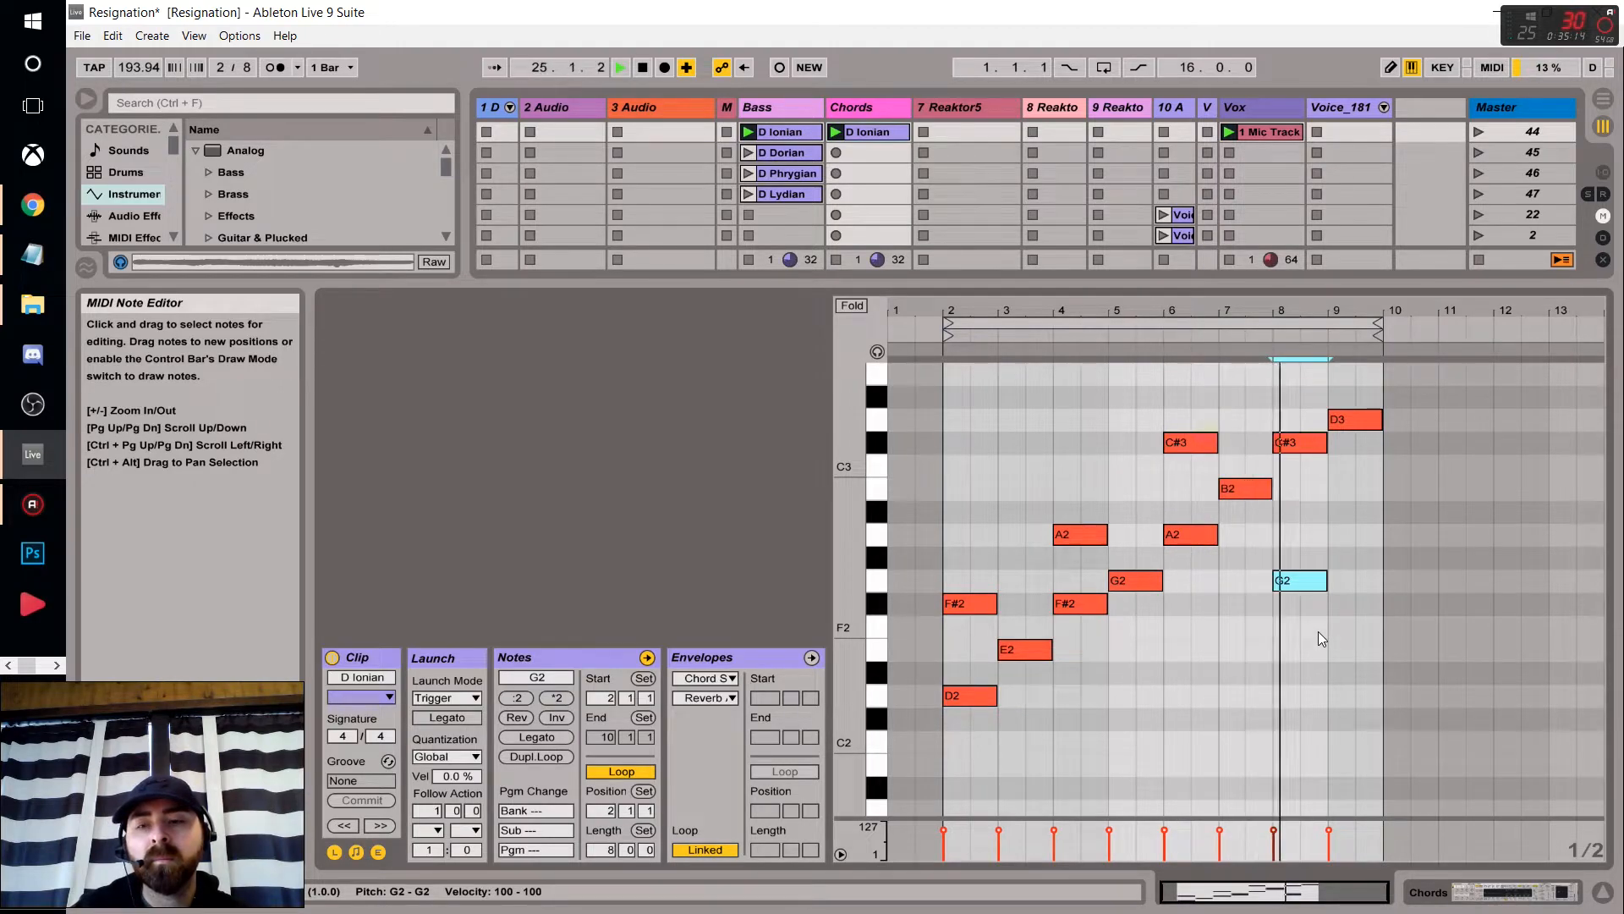
# Add a one-bar D2 below the D3 in bar 9 and a one-bar B2 above the F#2 in bar 2, and play the clip.
pyautogui.doubleClick(1342, 703)
pyautogui.moveTo(1348, 699); pyautogui.dragTo(1379, 700)
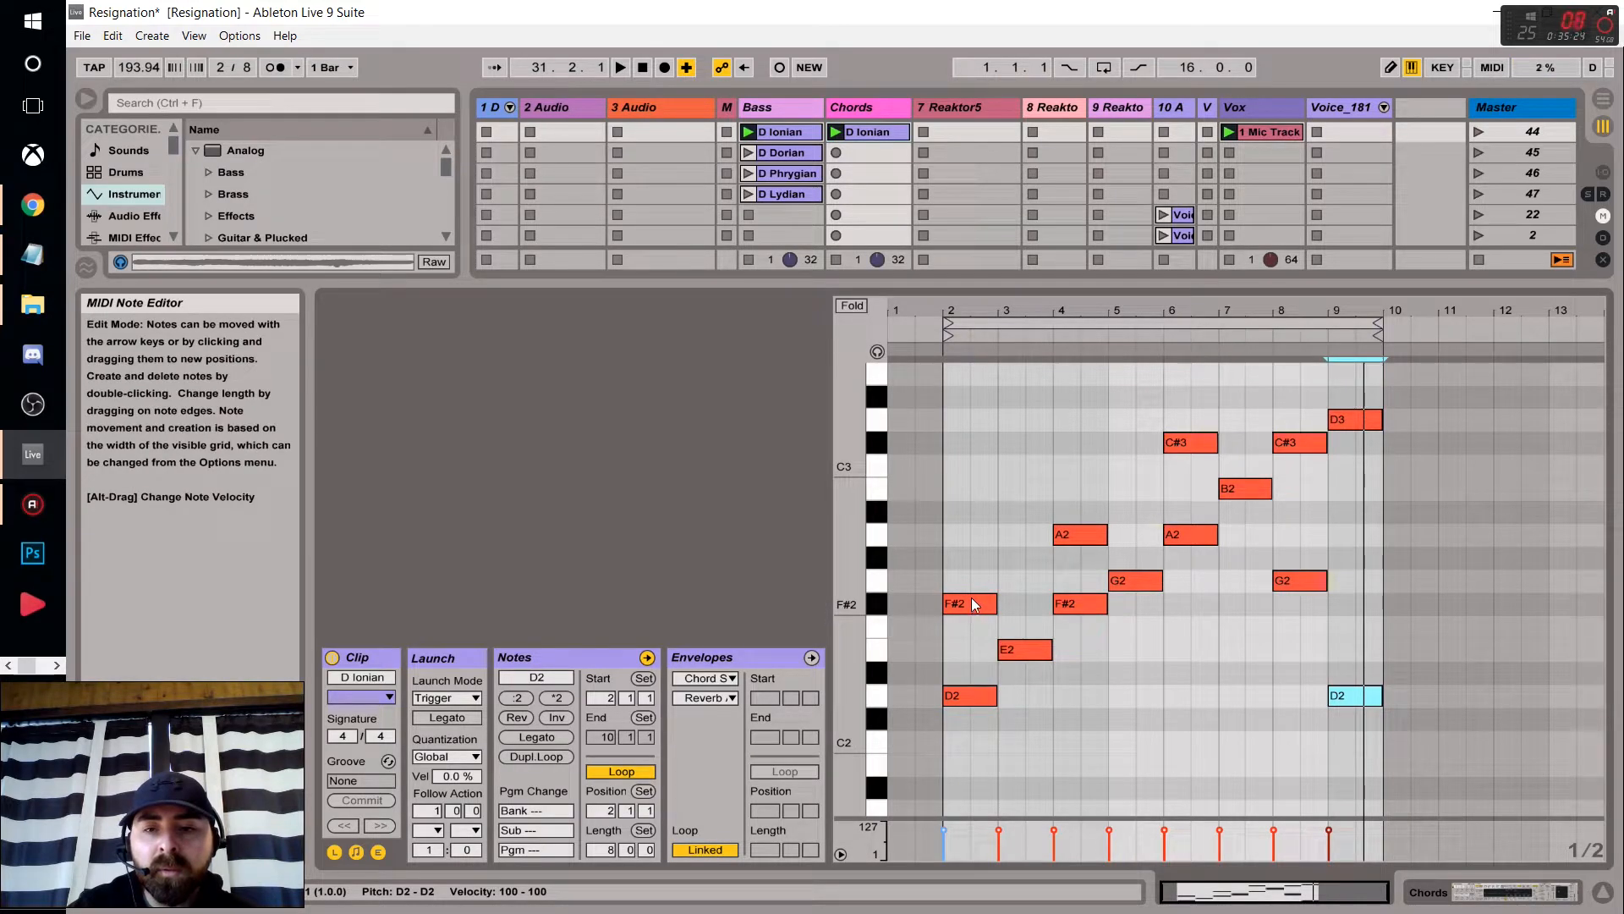
pyautogui.doubleClick(951, 489)
pyautogui.moveTo(969, 489); pyautogui.dragTo(998, 489)
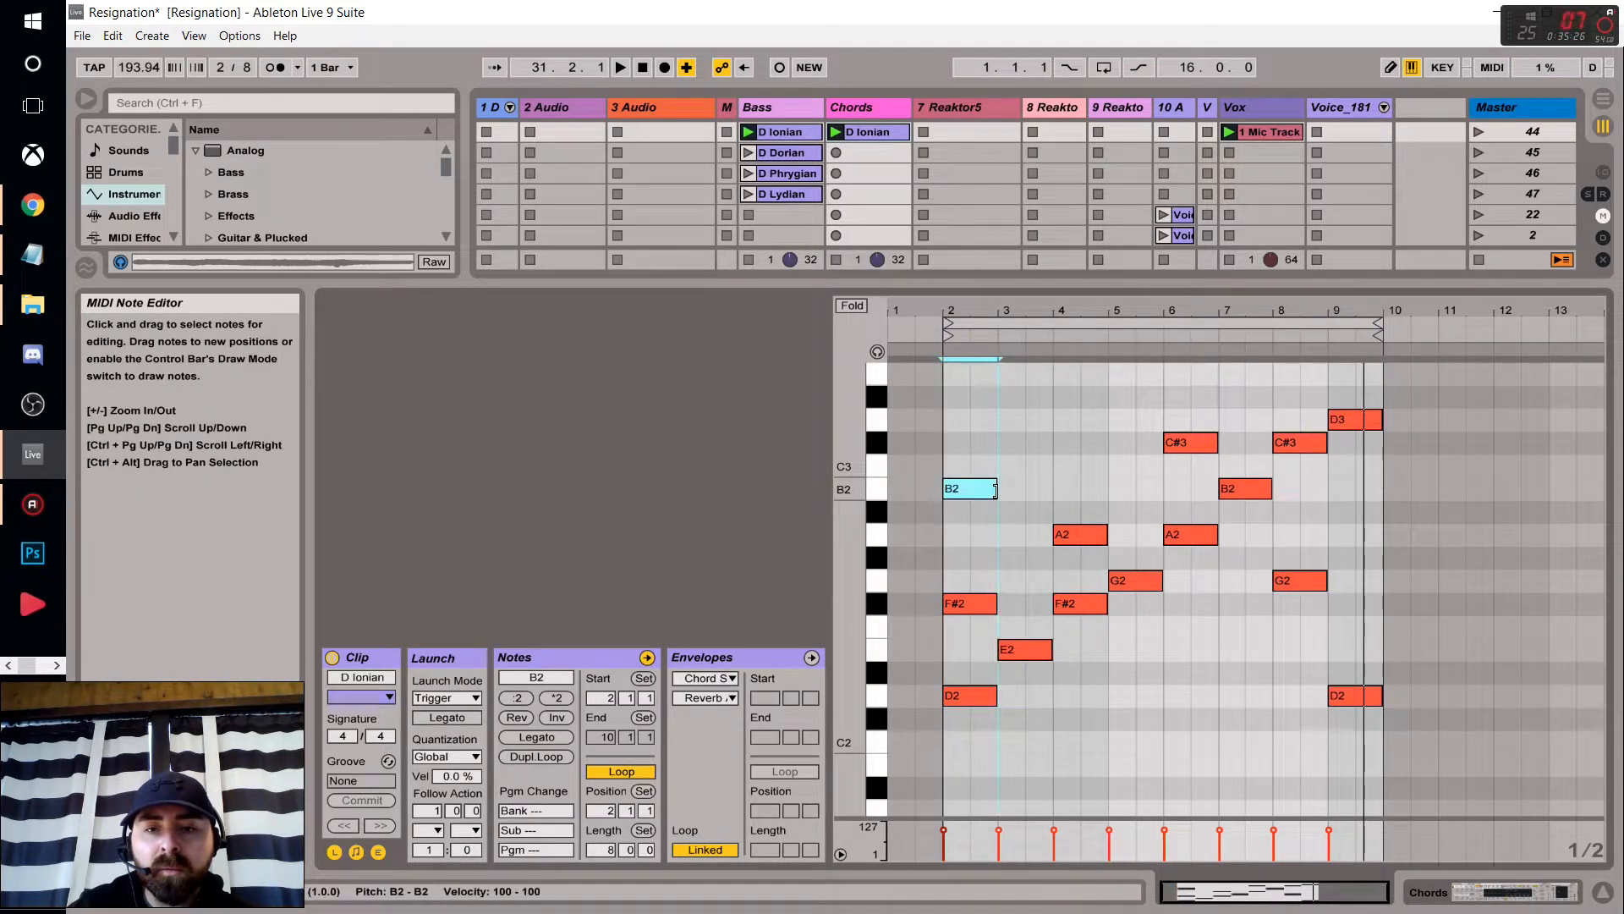
pyautogui.click(1247, 487)
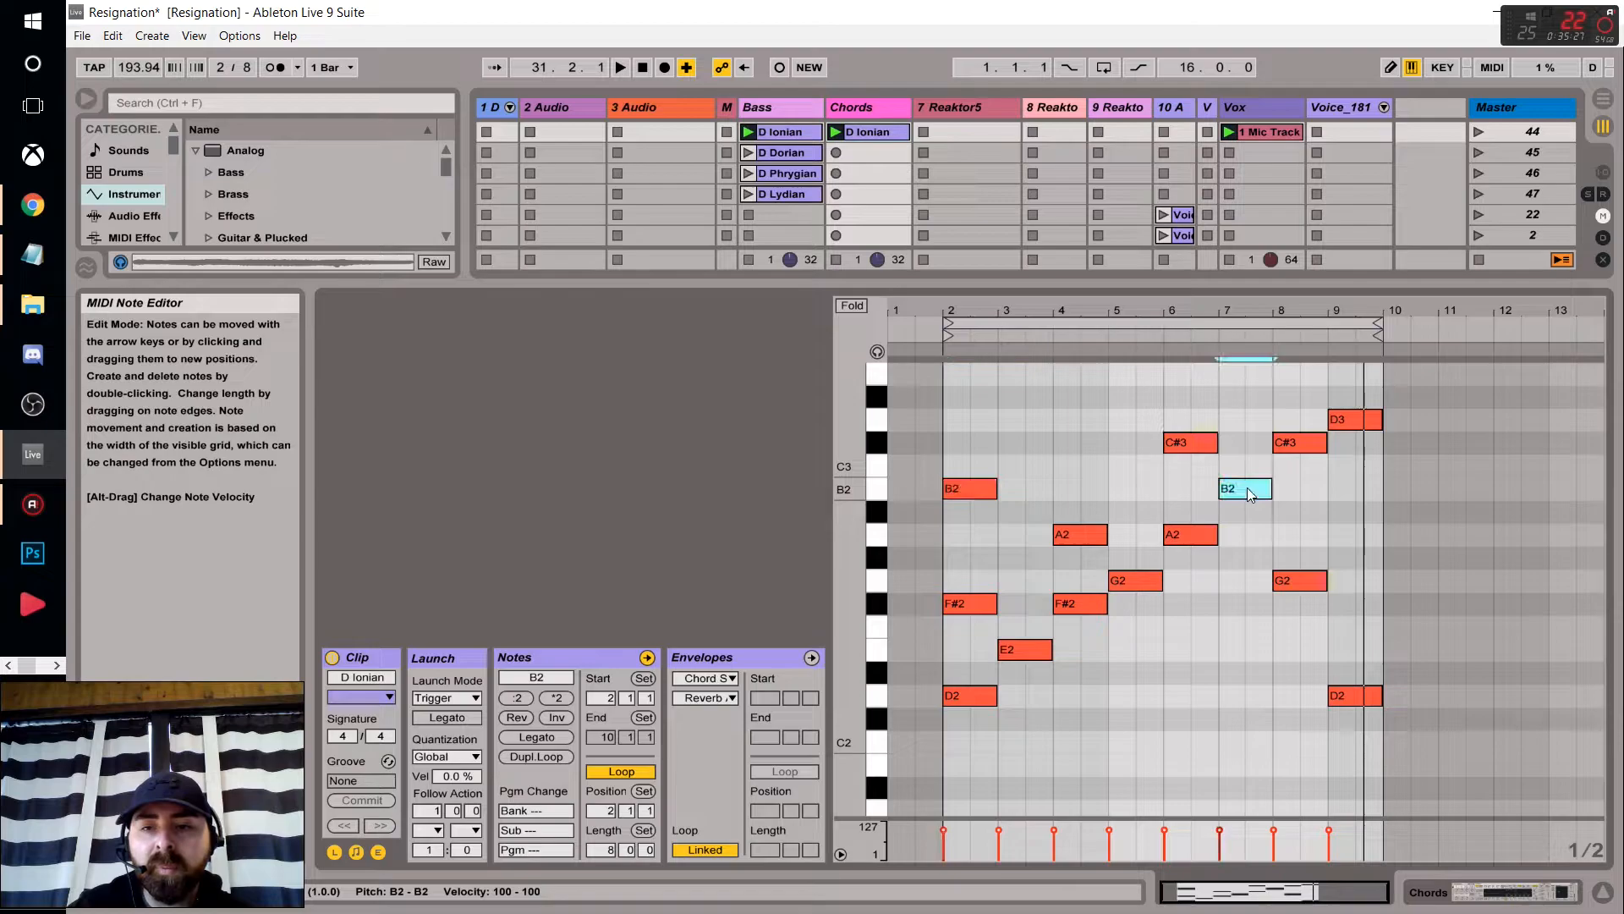
pyautogui.click(971, 487)
pyautogui.press('space')
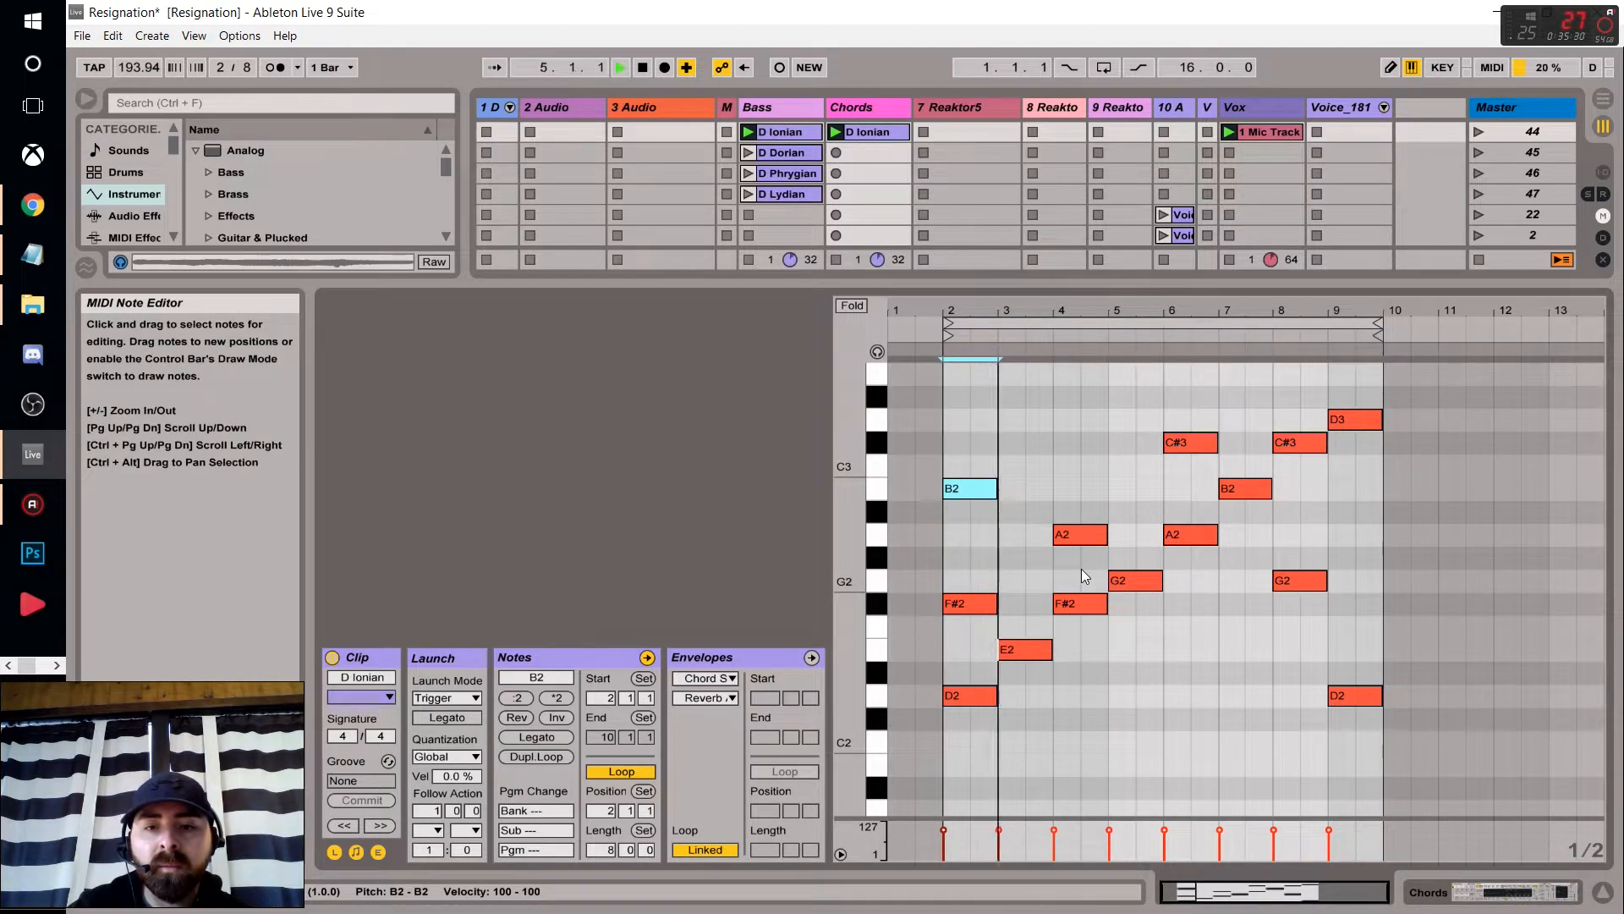
pyautogui.press('space')
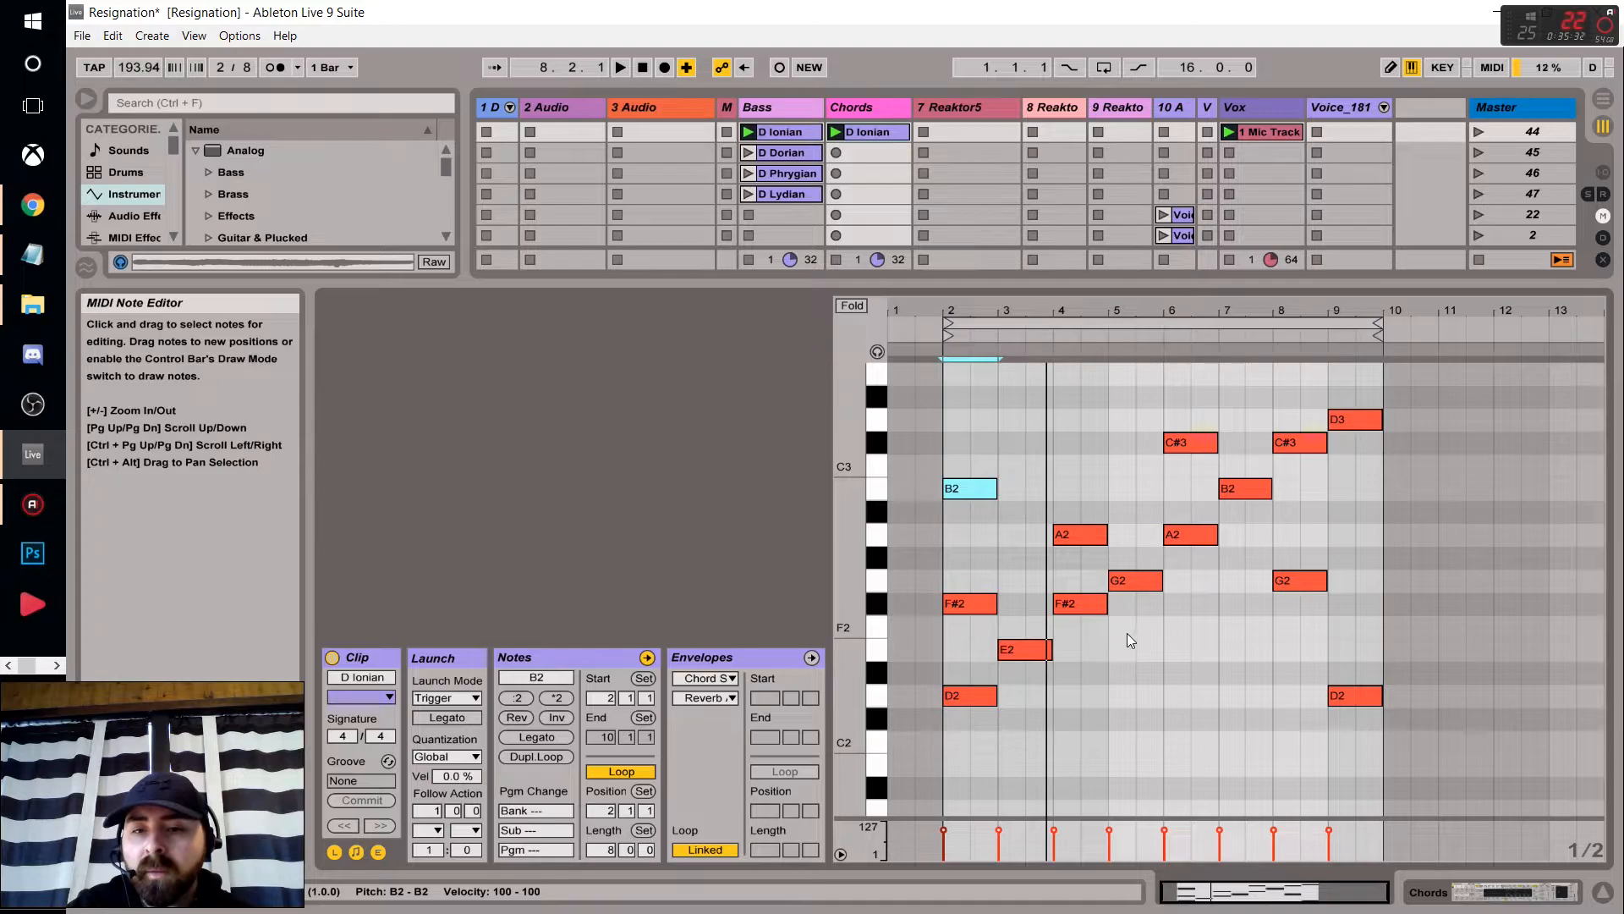
# Add a one-bar C#2 below the F#2 note in bar 4 and play the clip.
pyautogui.doubleClick(1069, 699)
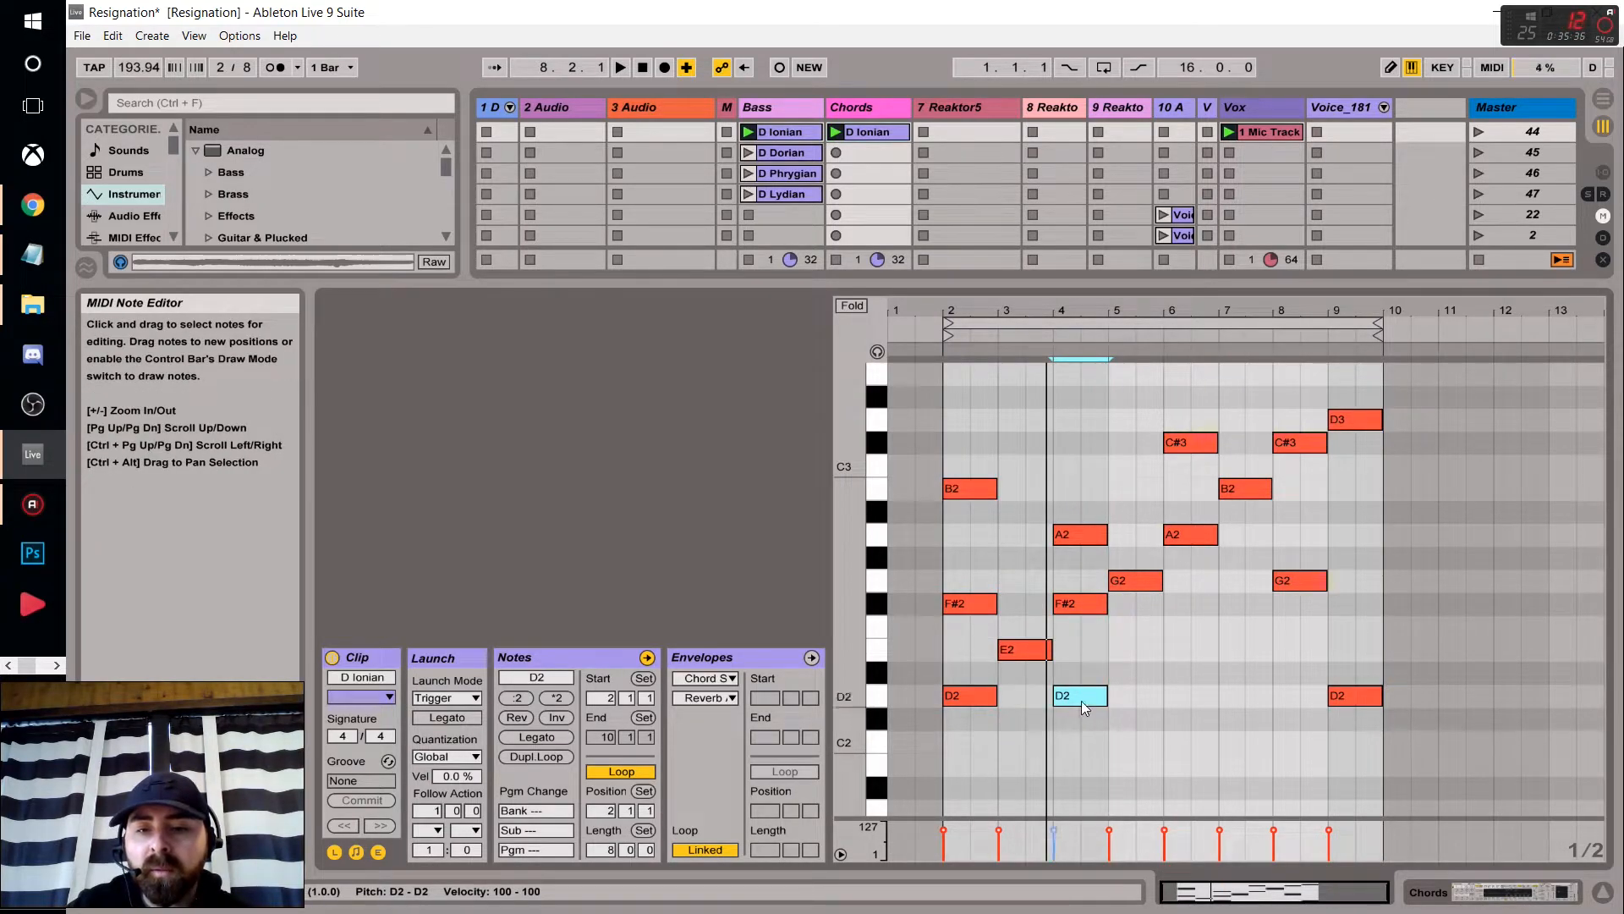
pyautogui.scroll(-3, 1055, 760)
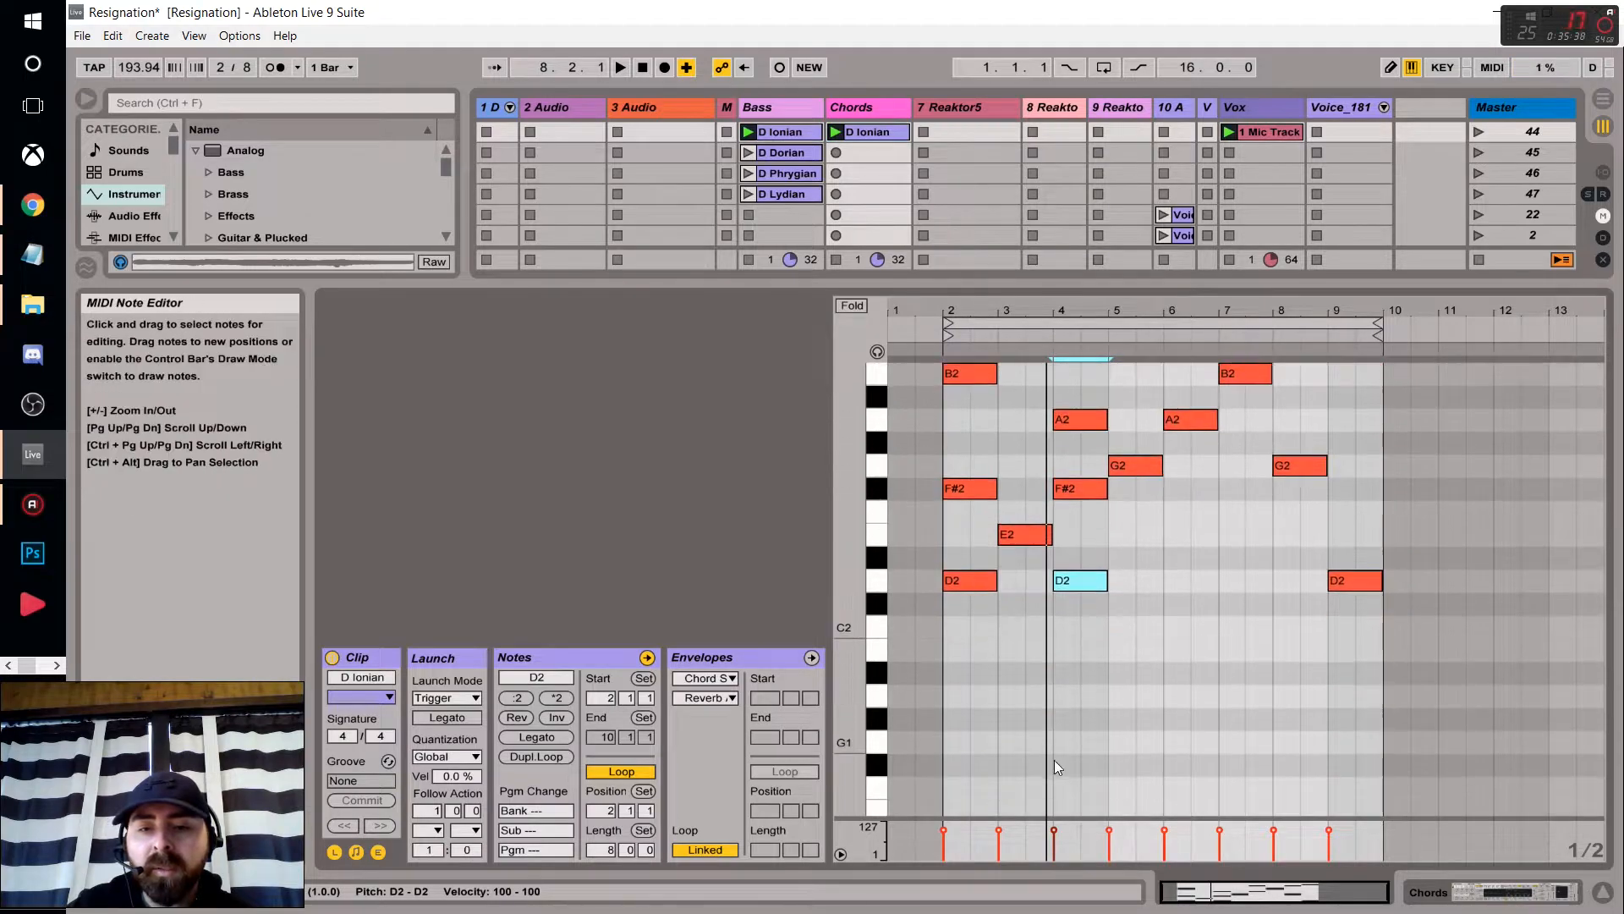
pyautogui.scroll(-4, 1096, 667)
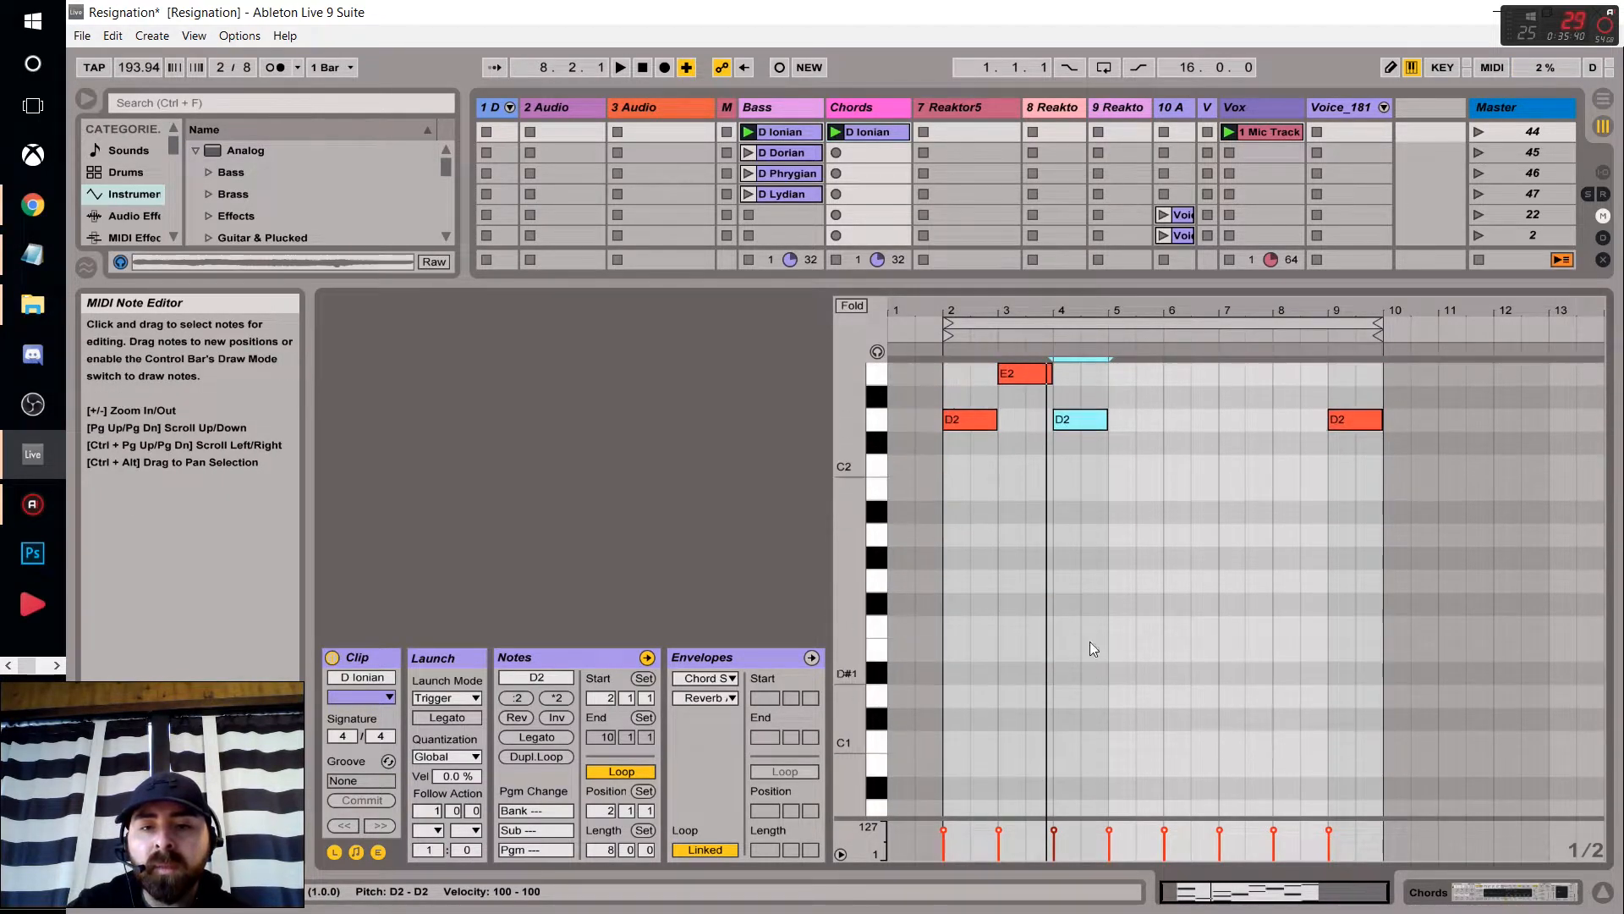
pyautogui.scroll(3, 1103, 565)
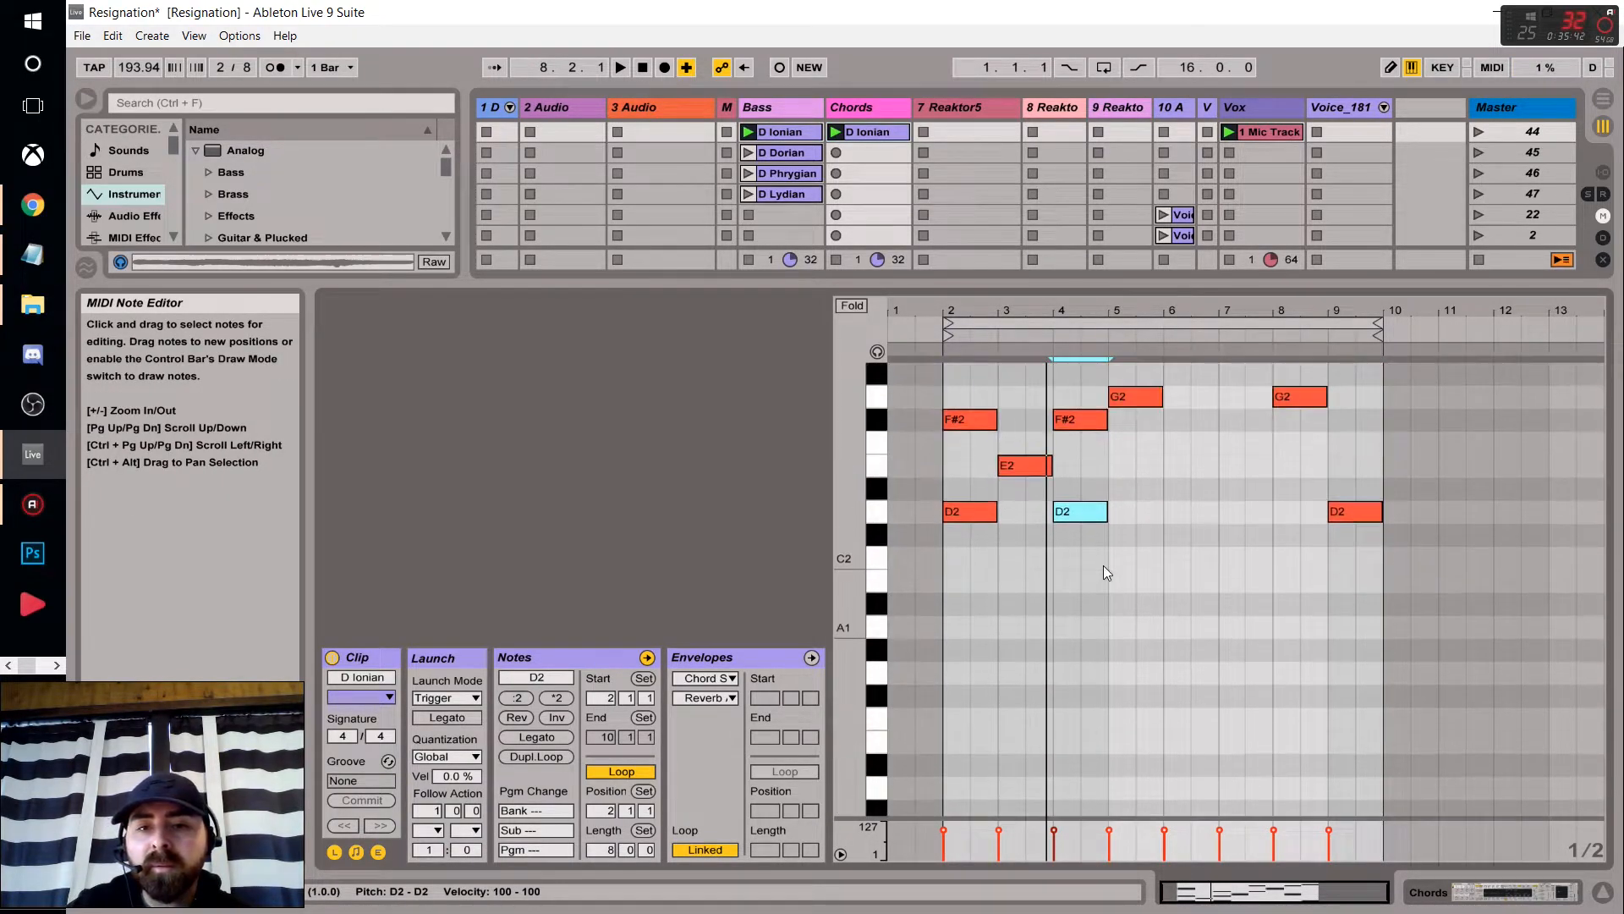
pyautogui.scroll(3, 1103, 565)
pyautogui.scroll(-6, 1097, 613)
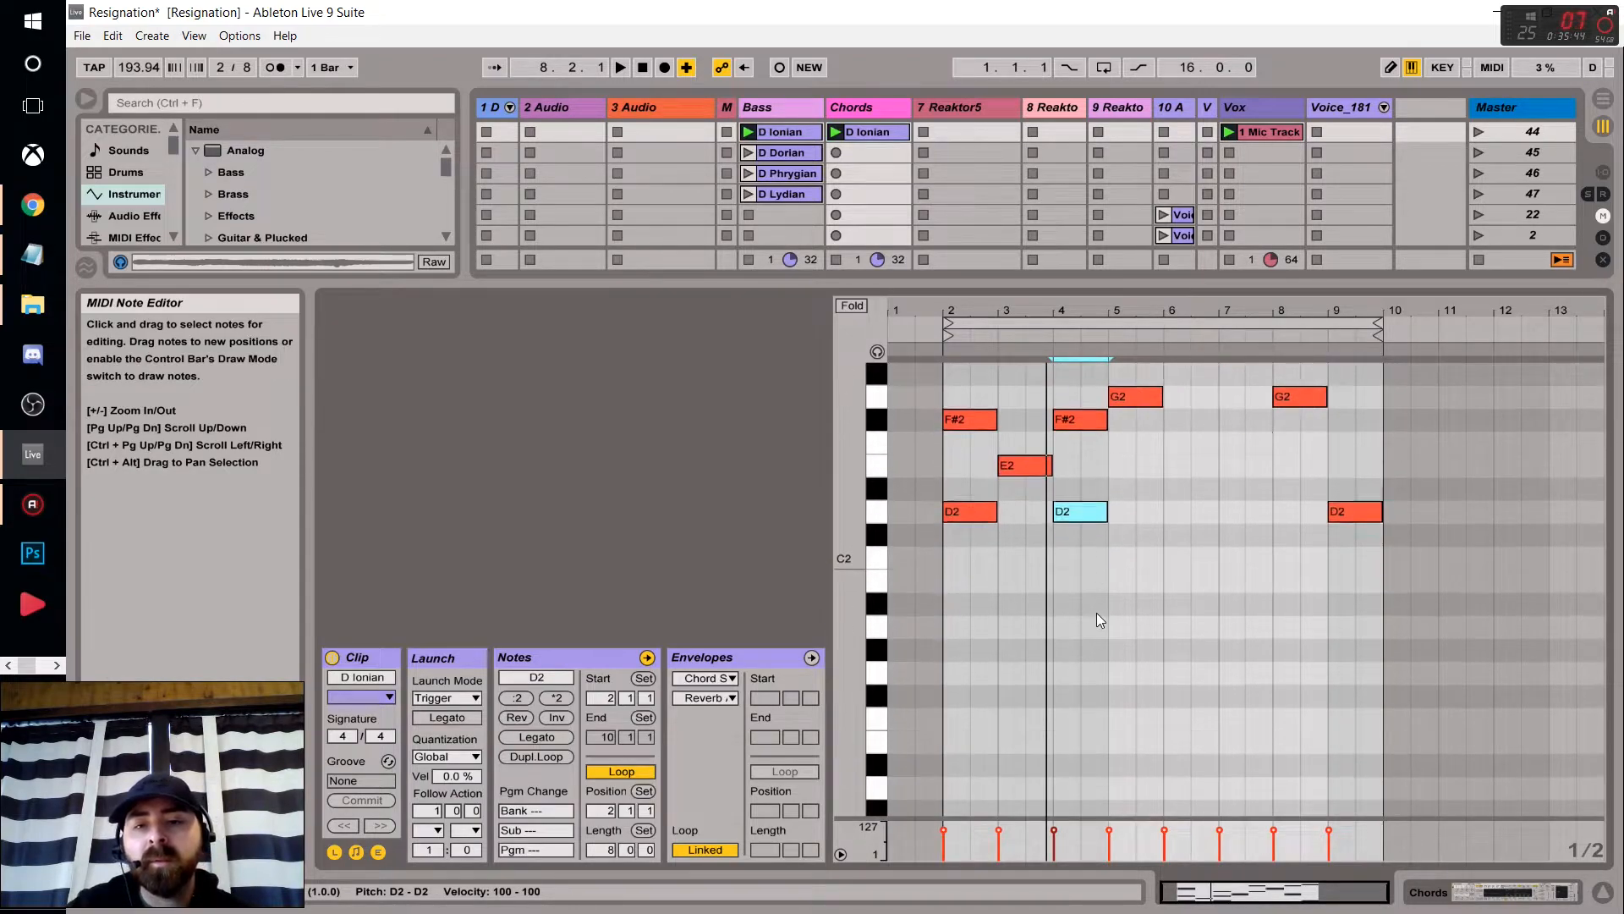
pyautogui.scroll(8, 1098, 540)
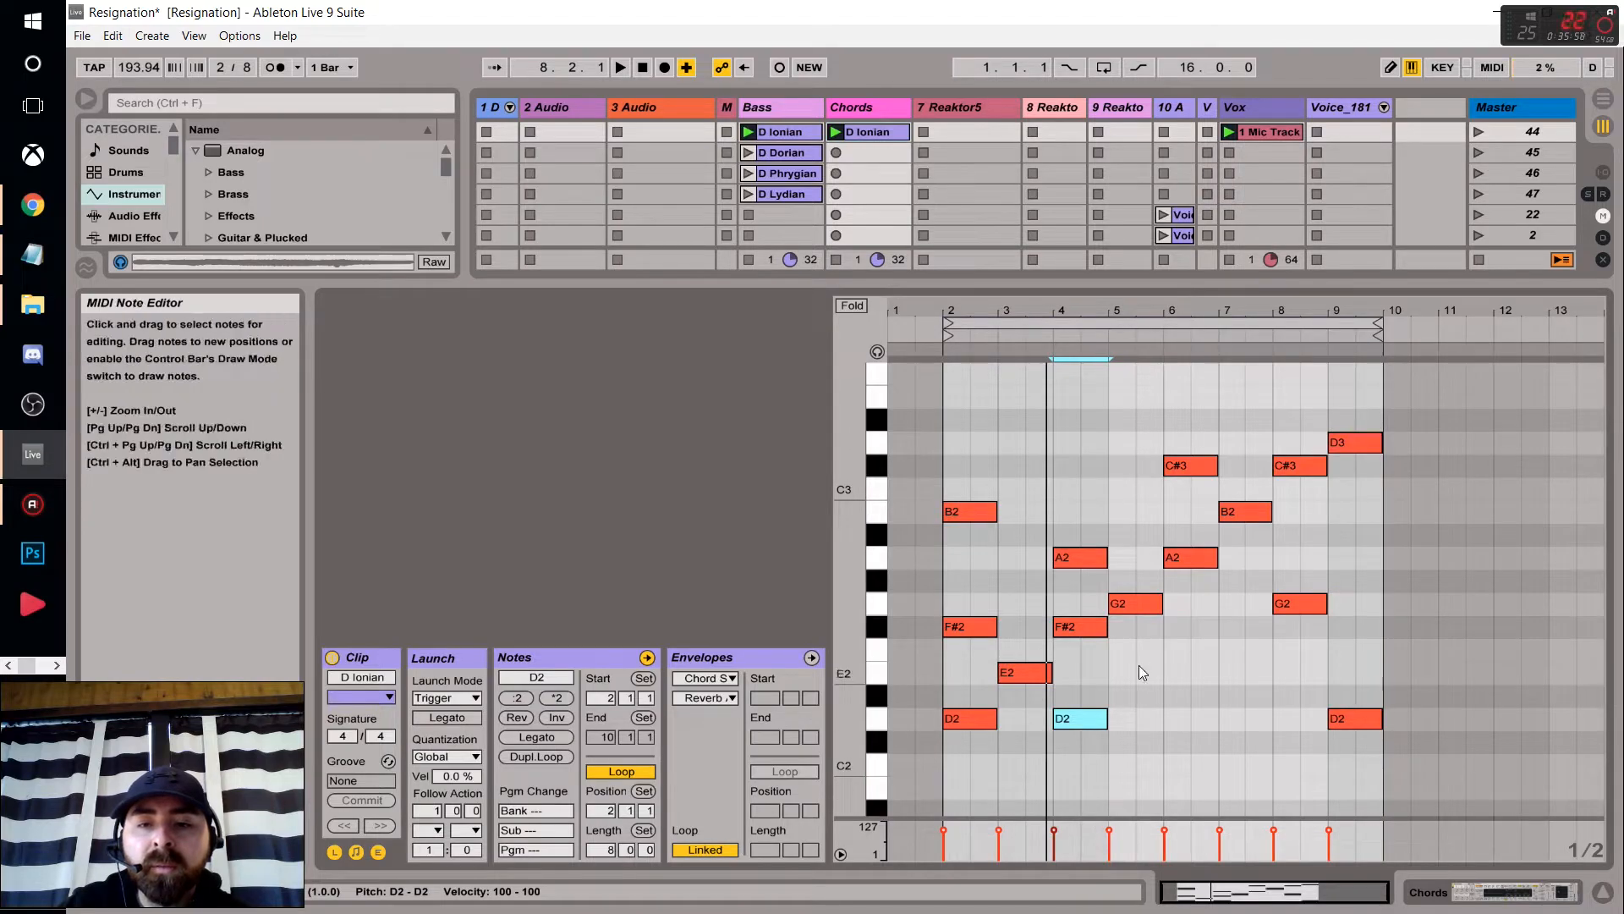
pyautogui.scroll(-2, 1140, 665)
pyautogui.scroll(-4, 1140, 665)
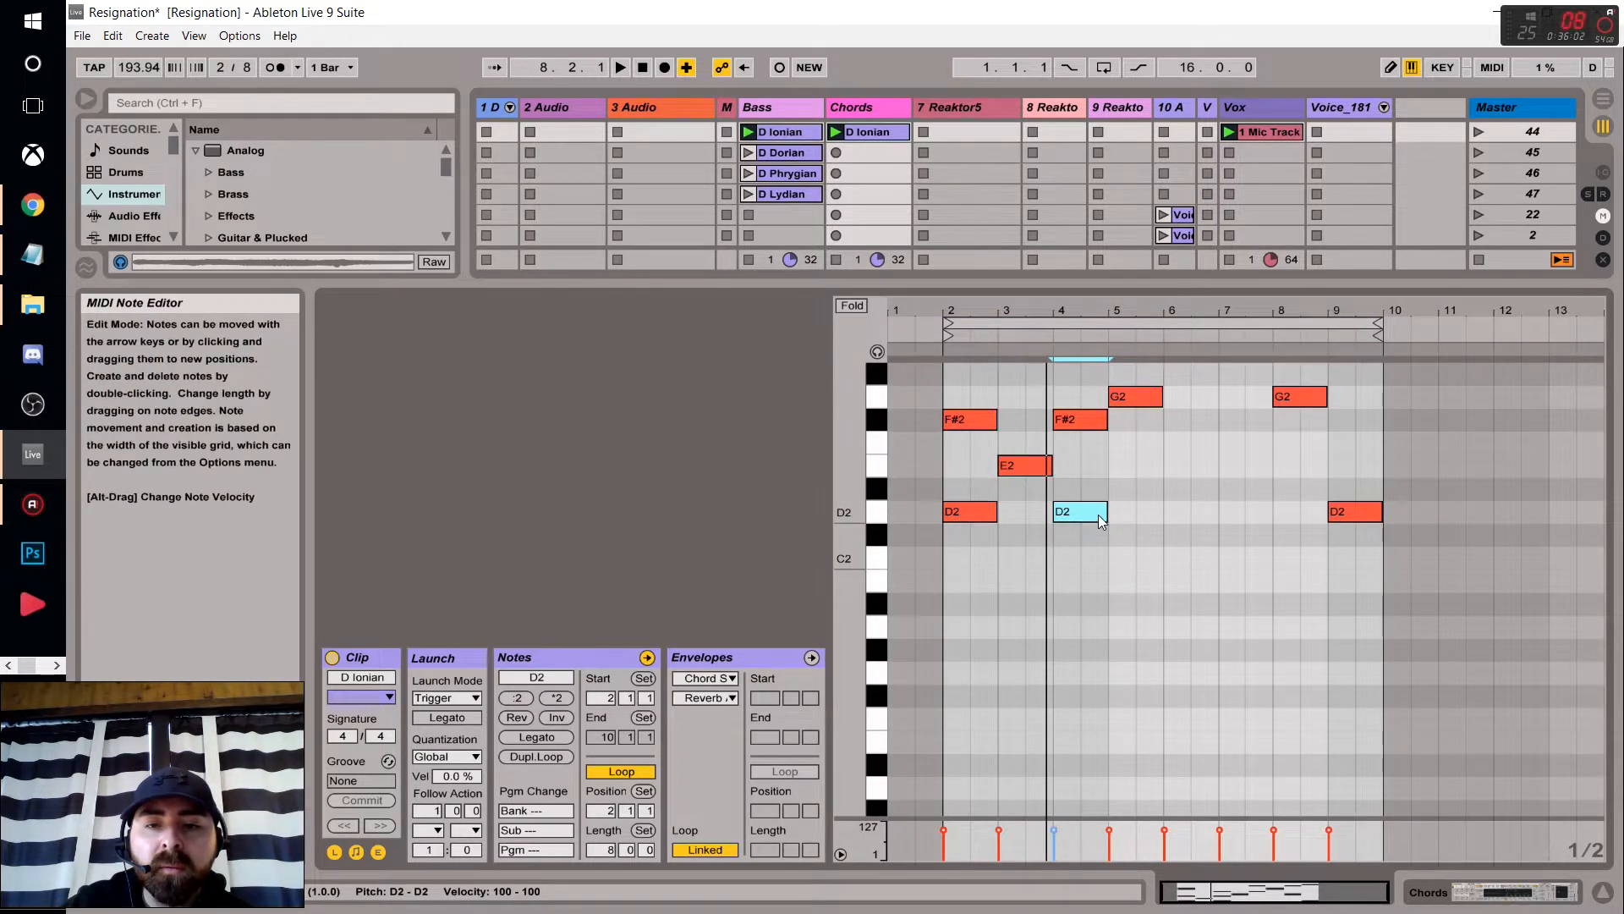
pyautogui.moveTo(1098, 514); pyautogui.dragTo(1100, 530)
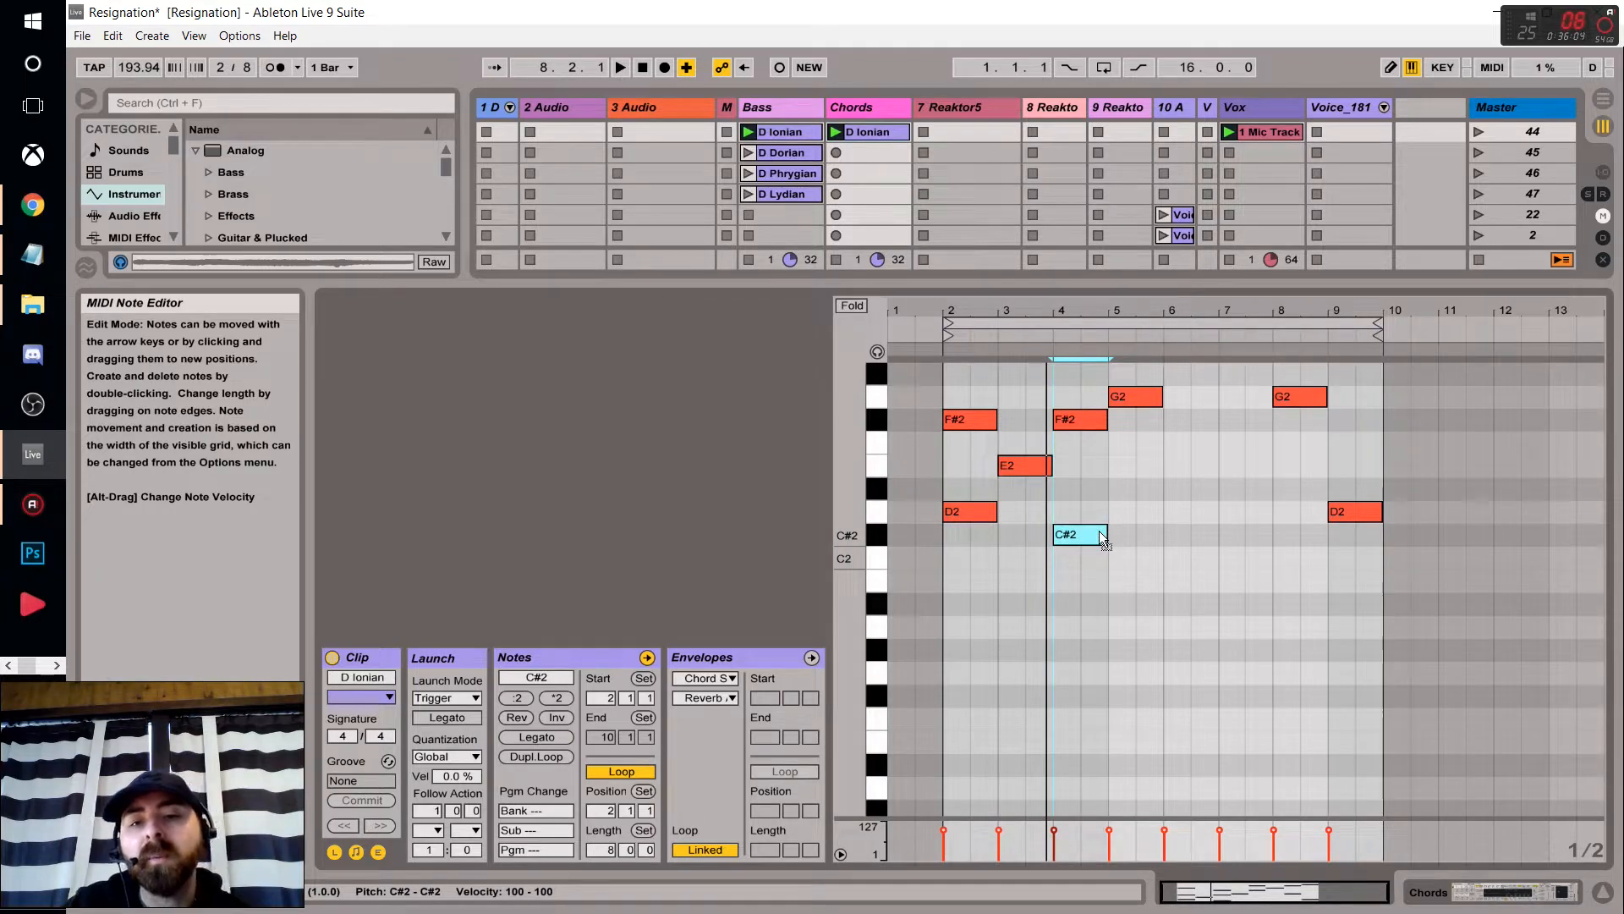
pyautogui.press('space')
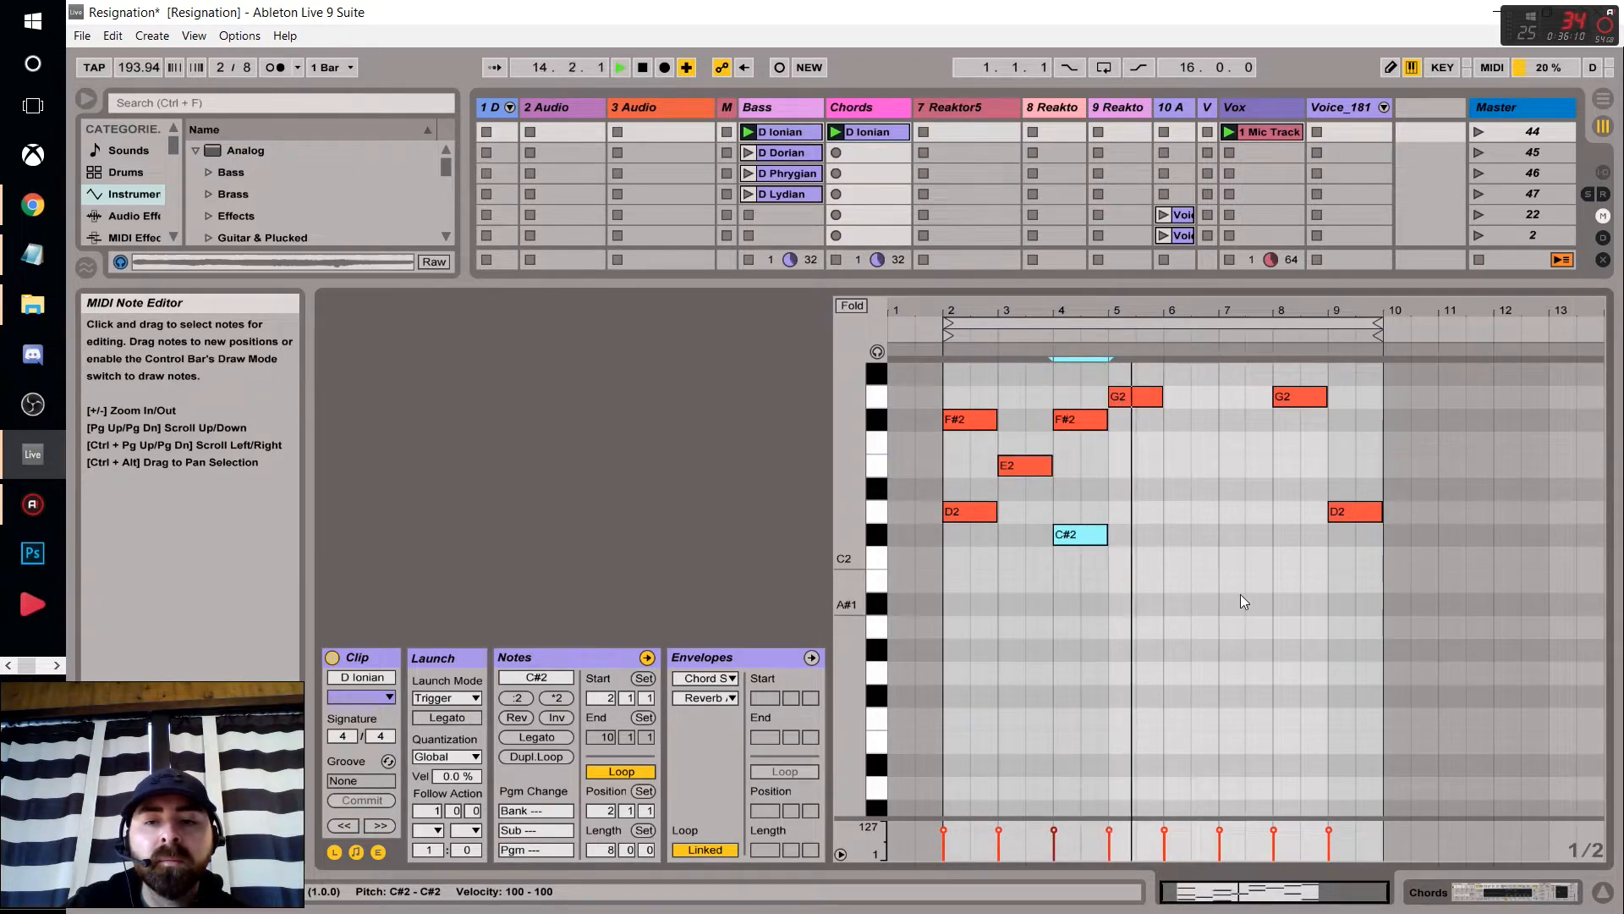
# Add a one-bar E2 below the A2 note in bar 6, transpose it down an octave to E1, and play the clip.
pyautogui.scroll(1, 1244, 559)
pyautogui.scroll(5, 1243, 558)
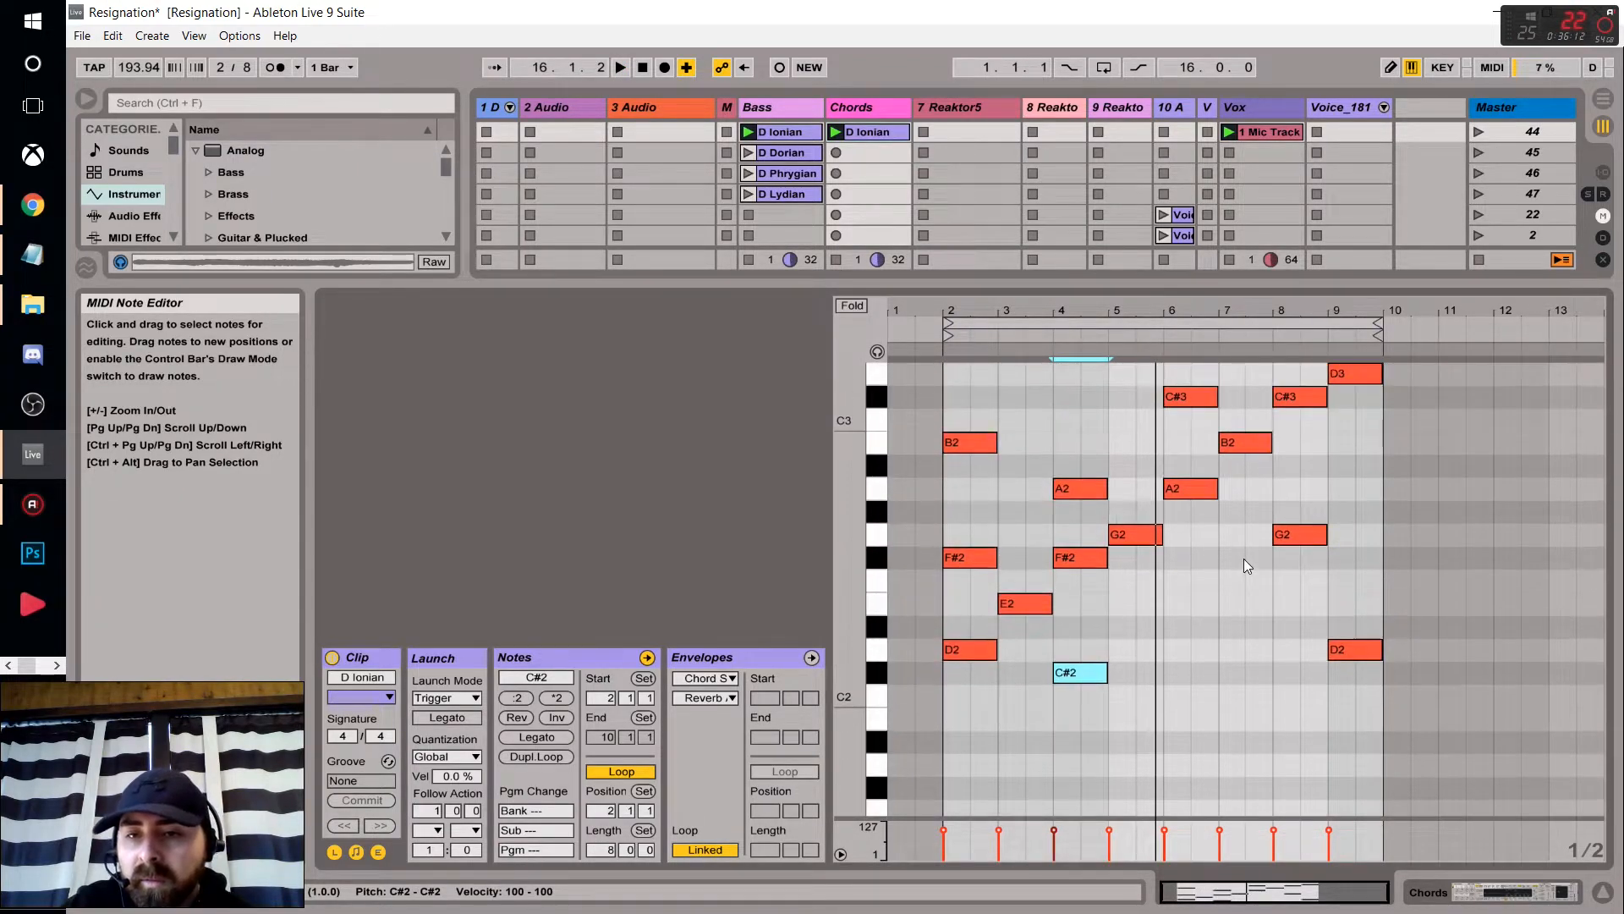
pyautogui.scroll(2, 1250, 547)
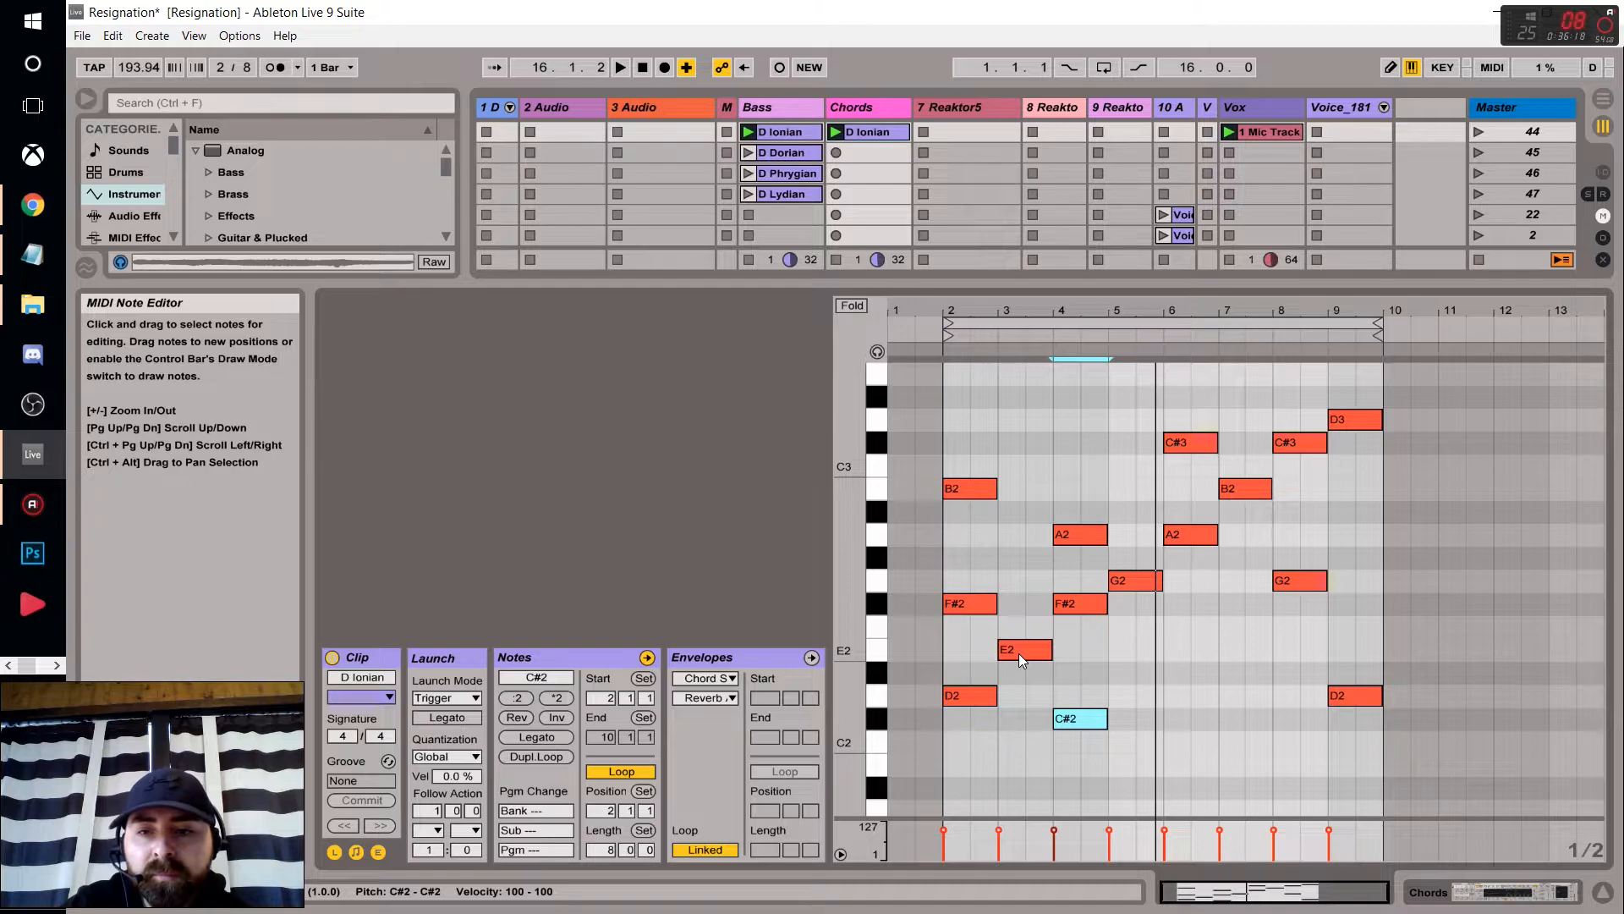
pyautogui.doubleClick(1181, 645)
pyautogui.moveTo(1193, 649); pyautogui.dragTo(1218, 649)
pyautogui.scroll(-2, 1215, 651)
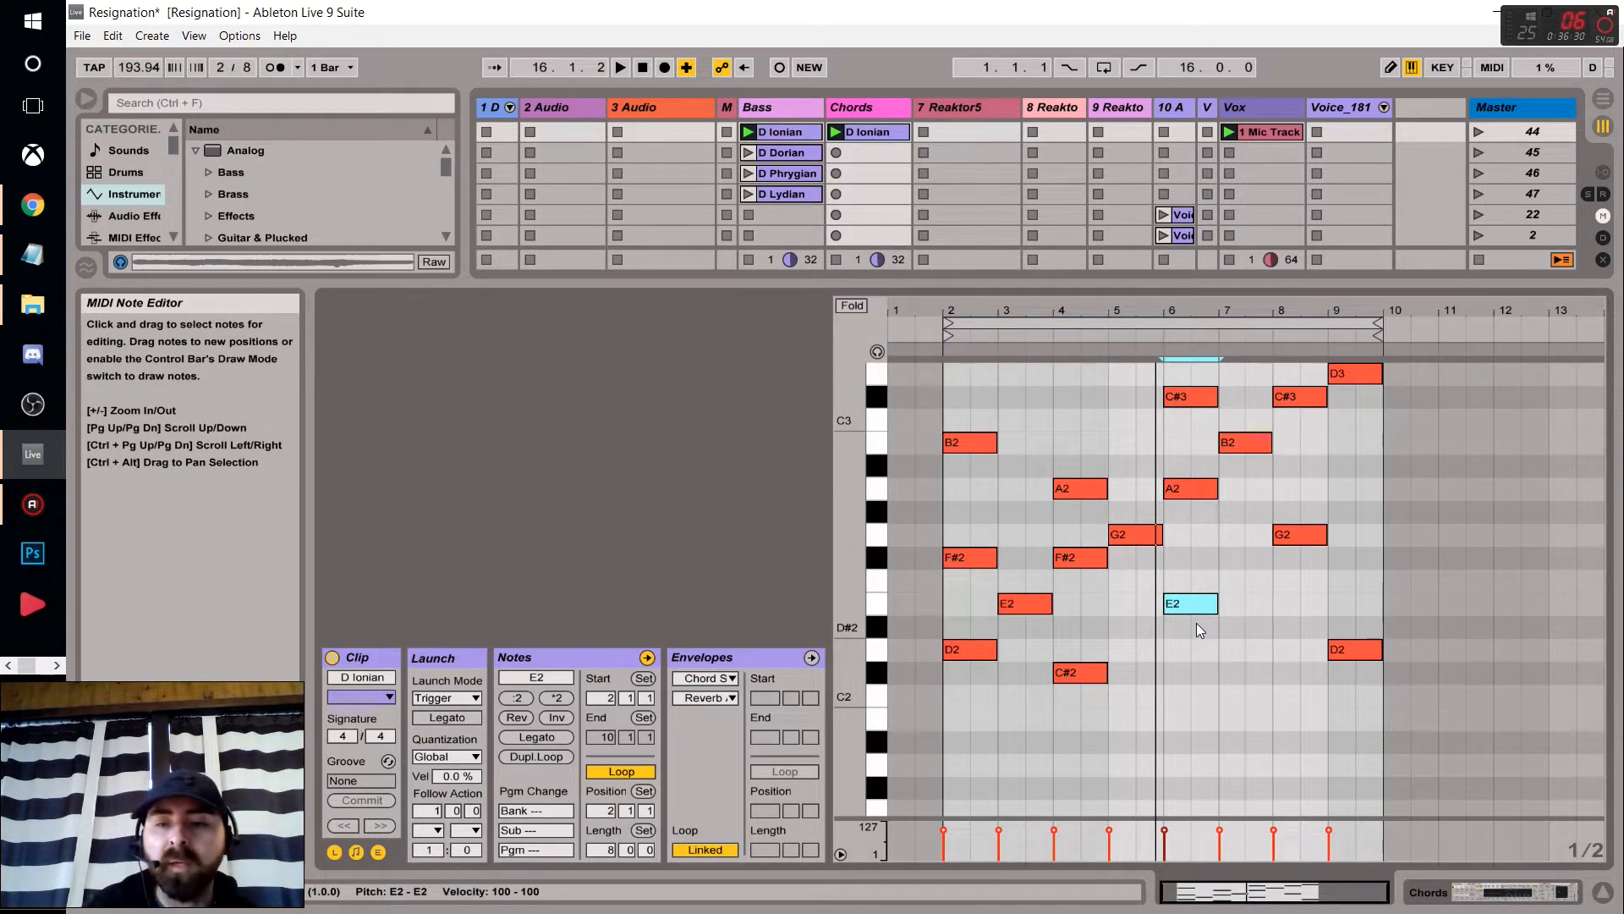
pyautogui.hotkey('shift', 'Down')
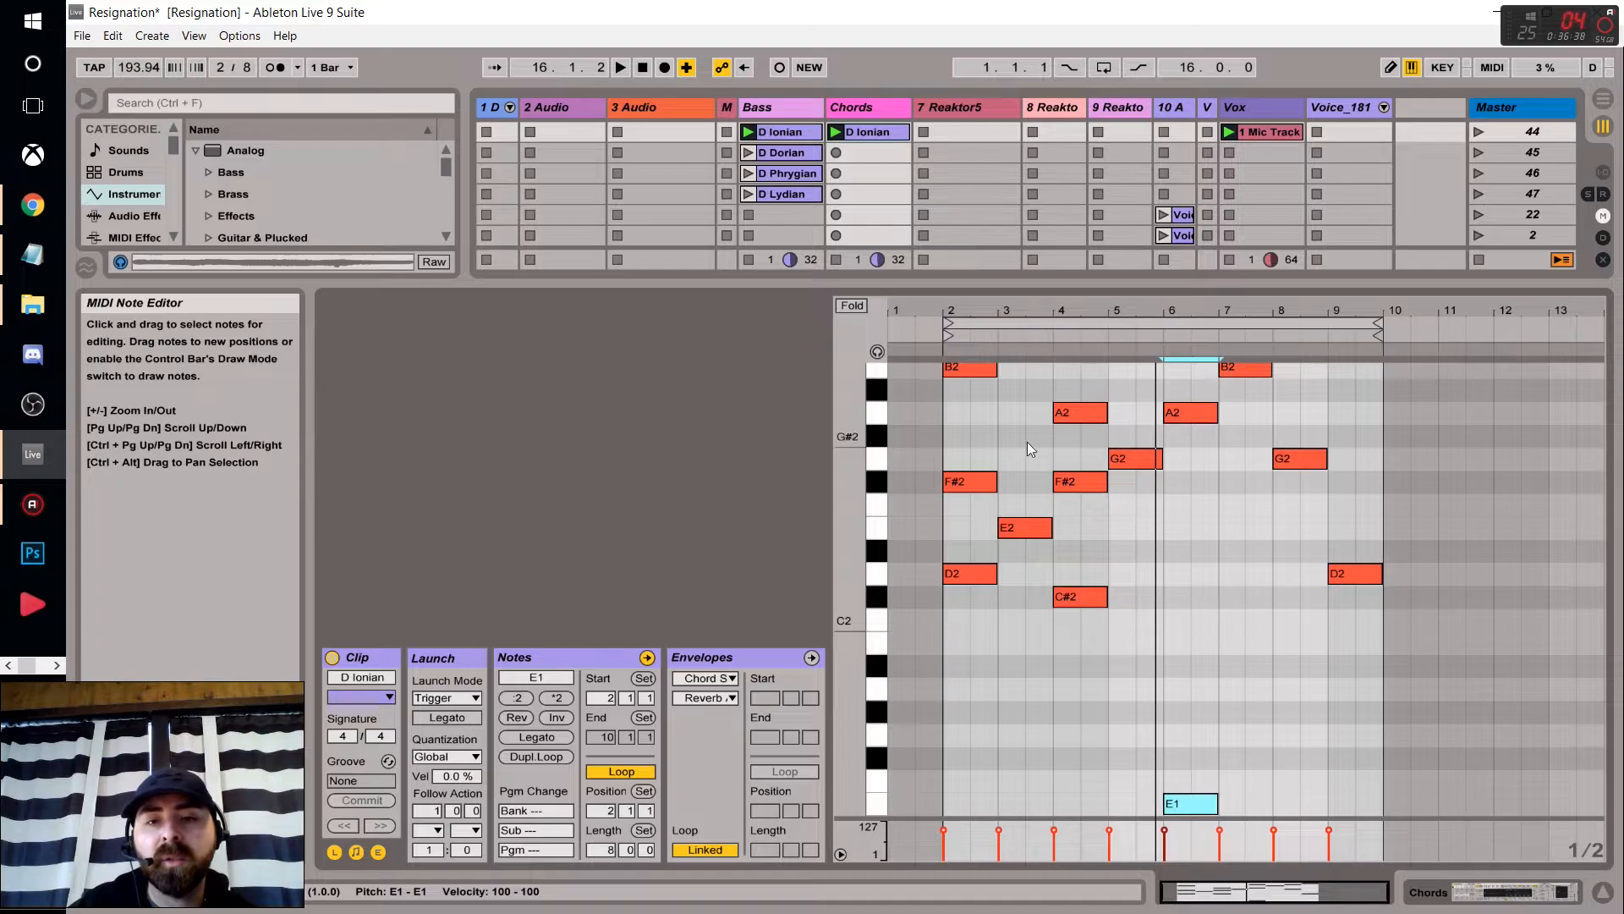
pyautogui.scroll(-4, 1191, 381)
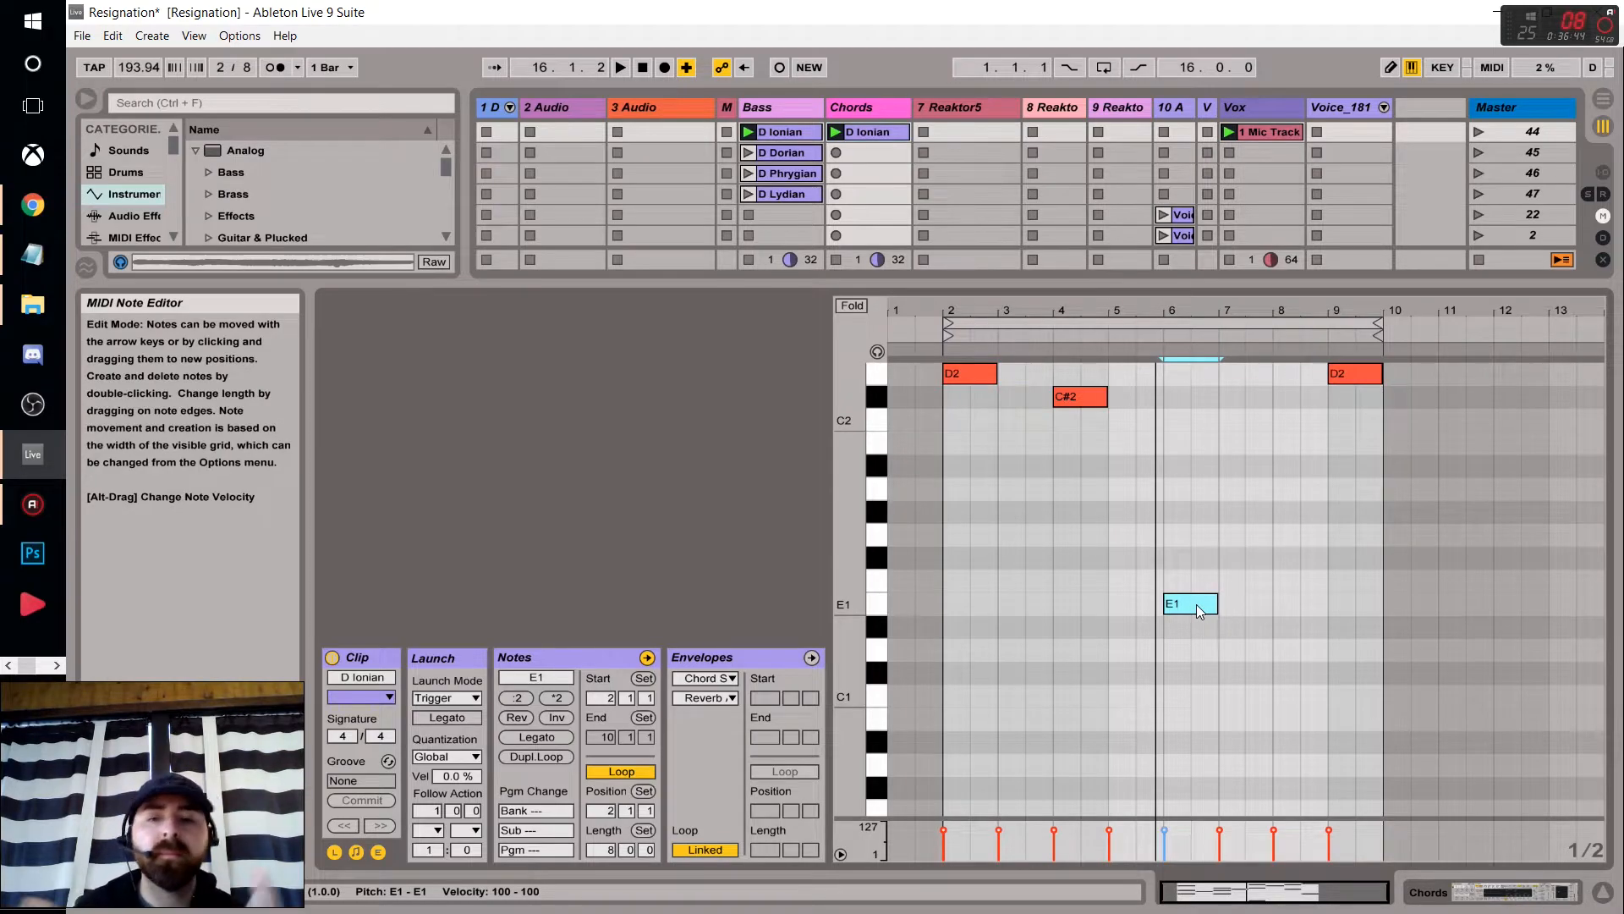
pyautogui.press('space')
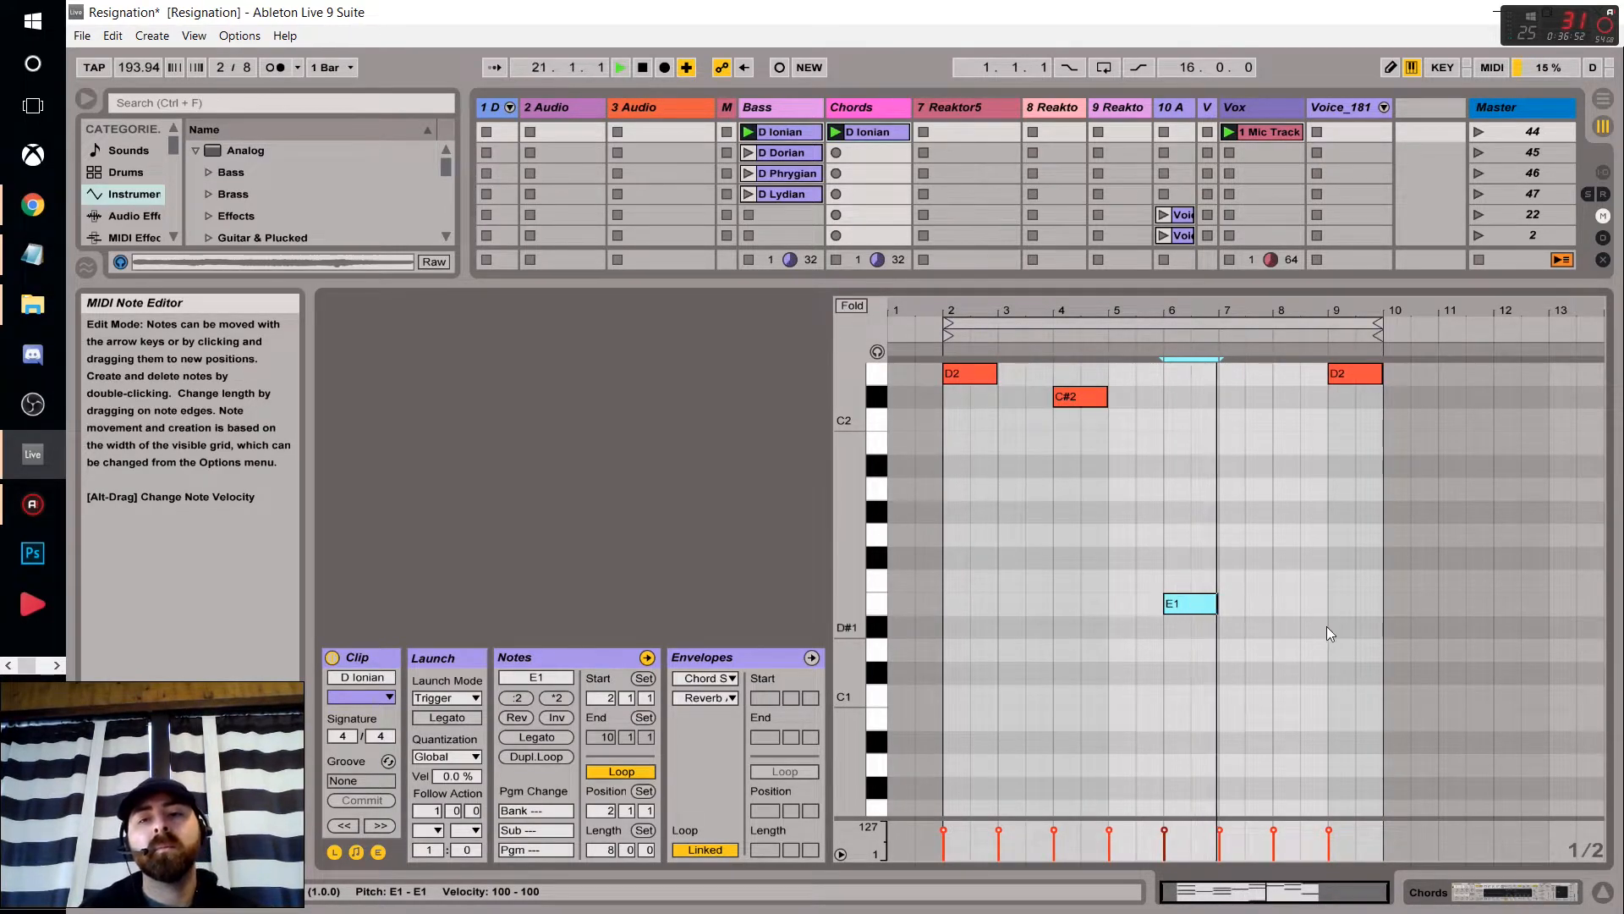
# Add a one-bar F#1 below the G2 note in bar 8.
pyautogui.scroll(5, 1349, 625)
pyautogui.scroll(-5, 1389, 604)
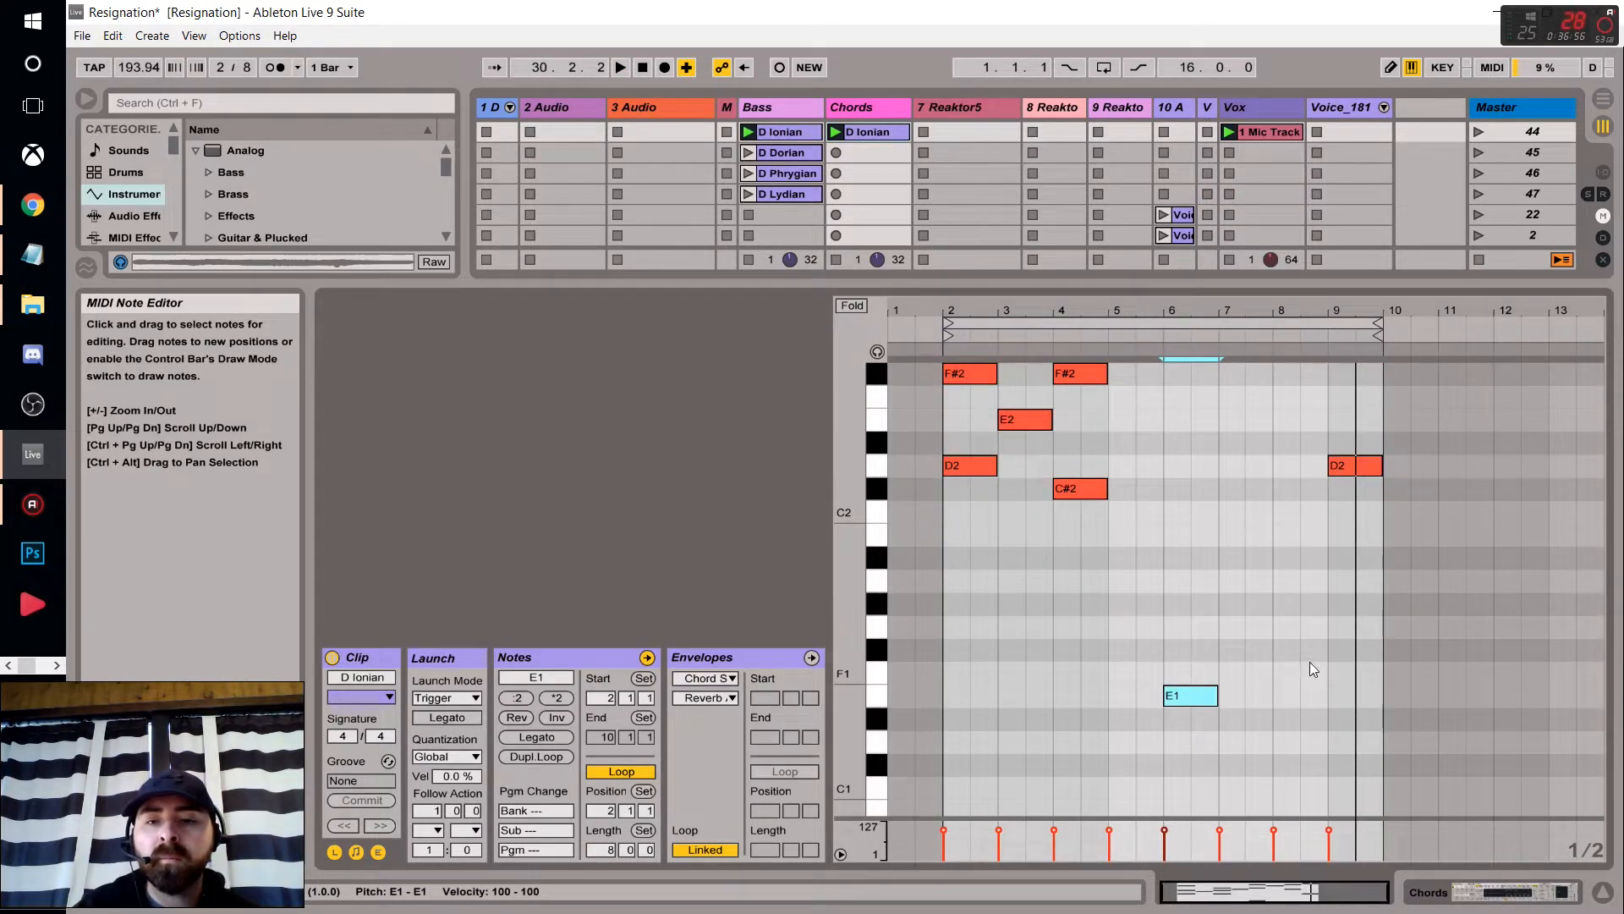
pyautogui.doubleClick(1281, 650)
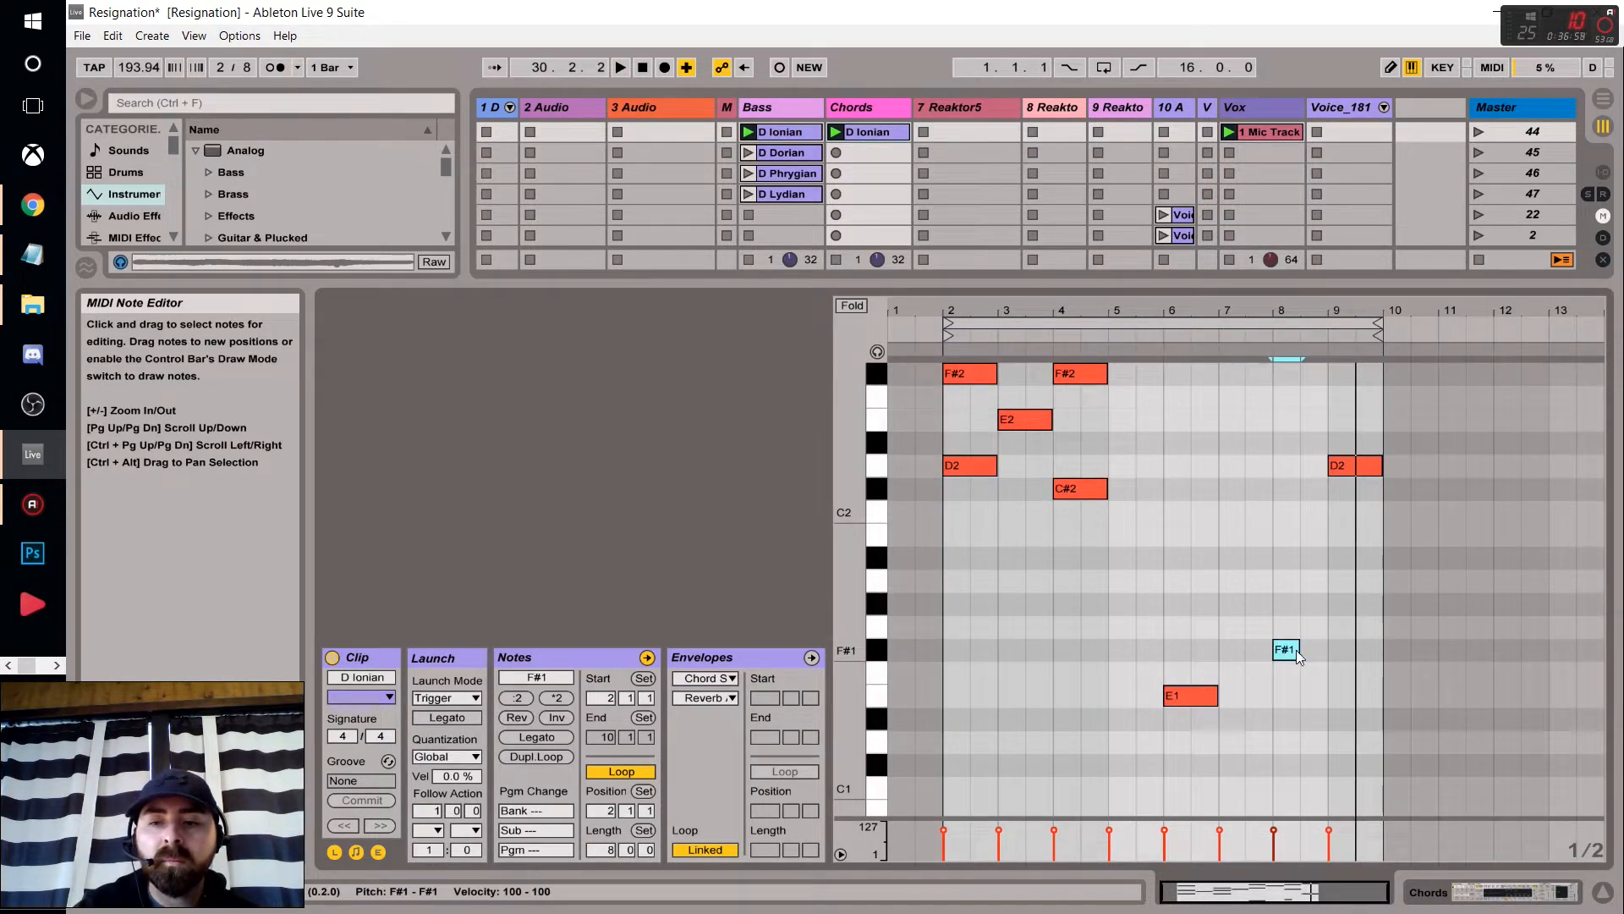
pyautogui.moveTo(1307, 649); pyautogui.dragTo(1327, 650)
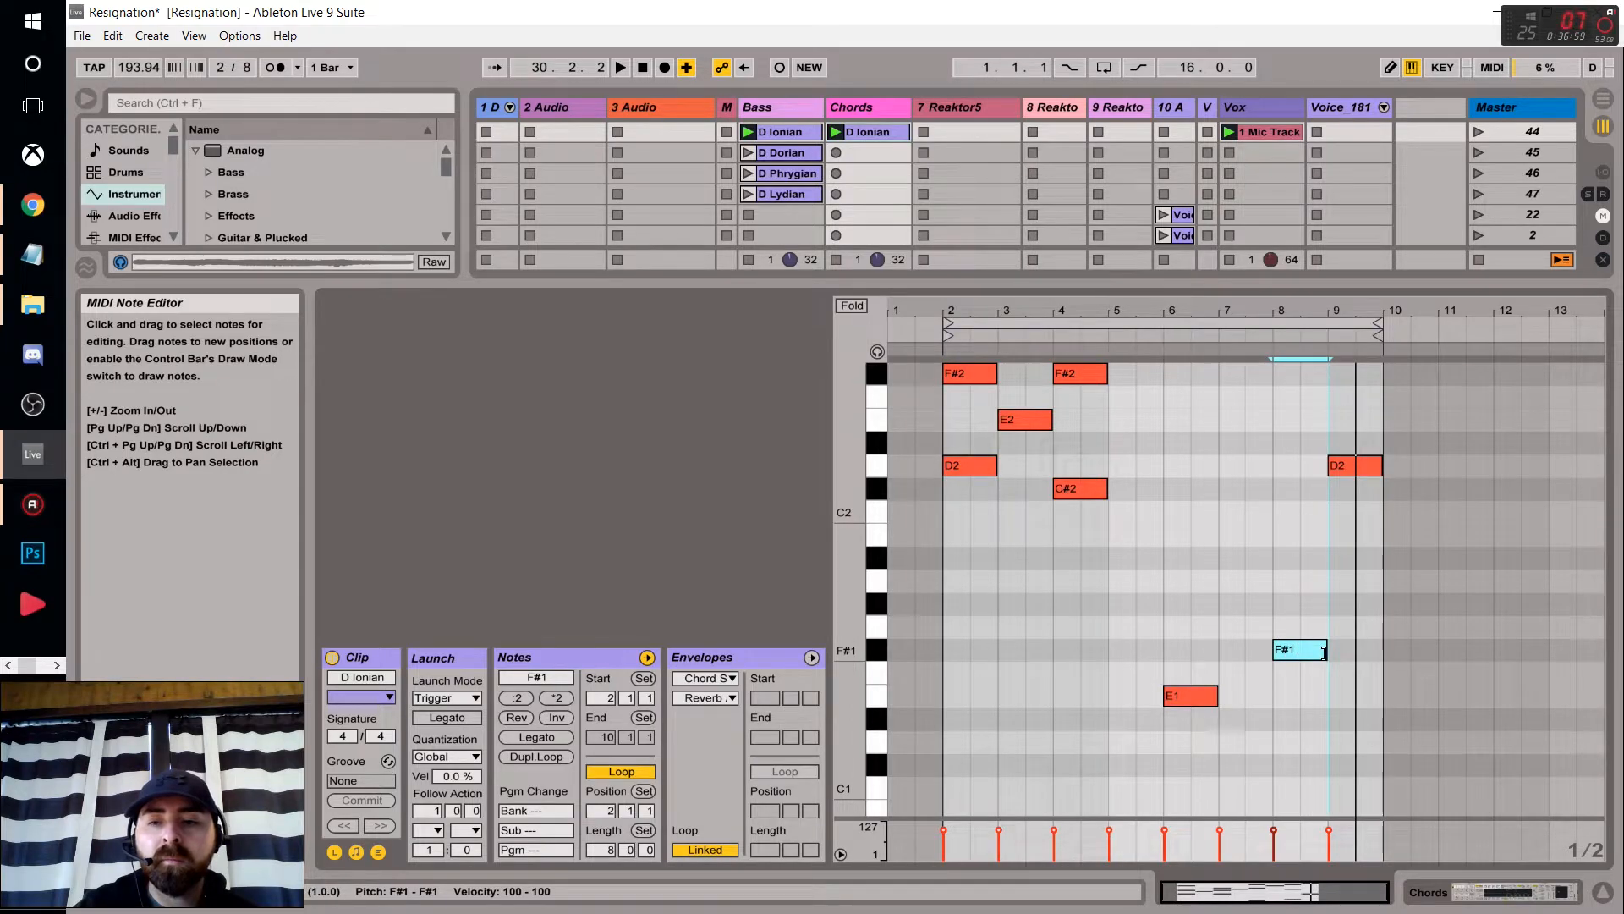
# Add a one-bar A1 below the D2 note in bar 9.
pyautogui.click(1362, 467)
pyautogui.scroll(3, 1330, 552)
pyautogui.scroll(2, 1335, 559)
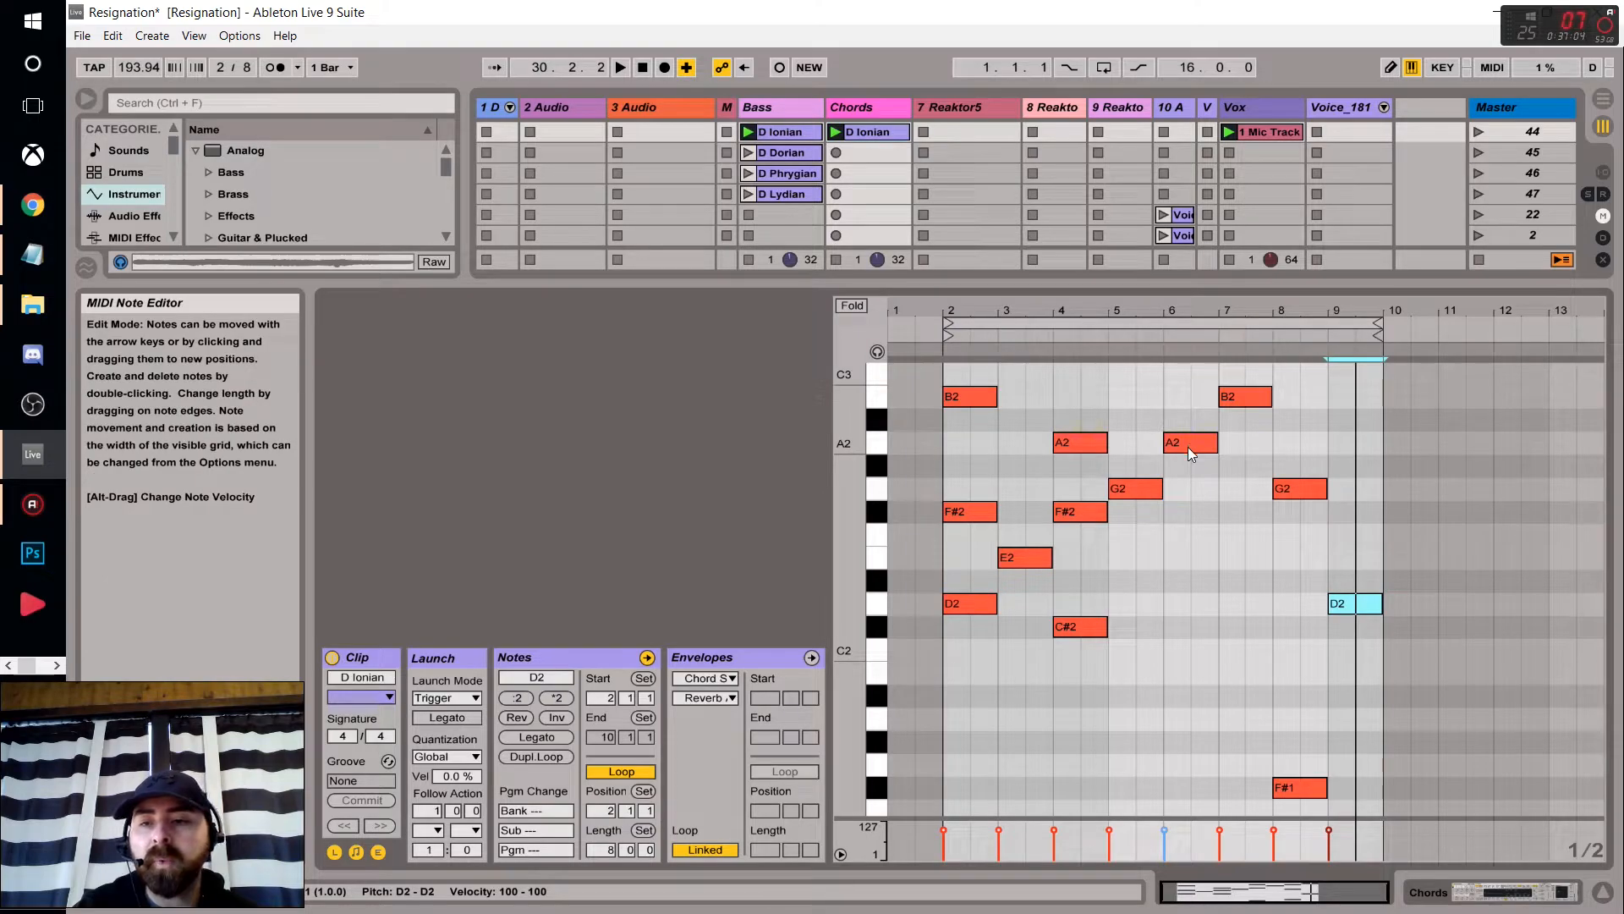
pyautogui.scroll(-3, 1277, 592)
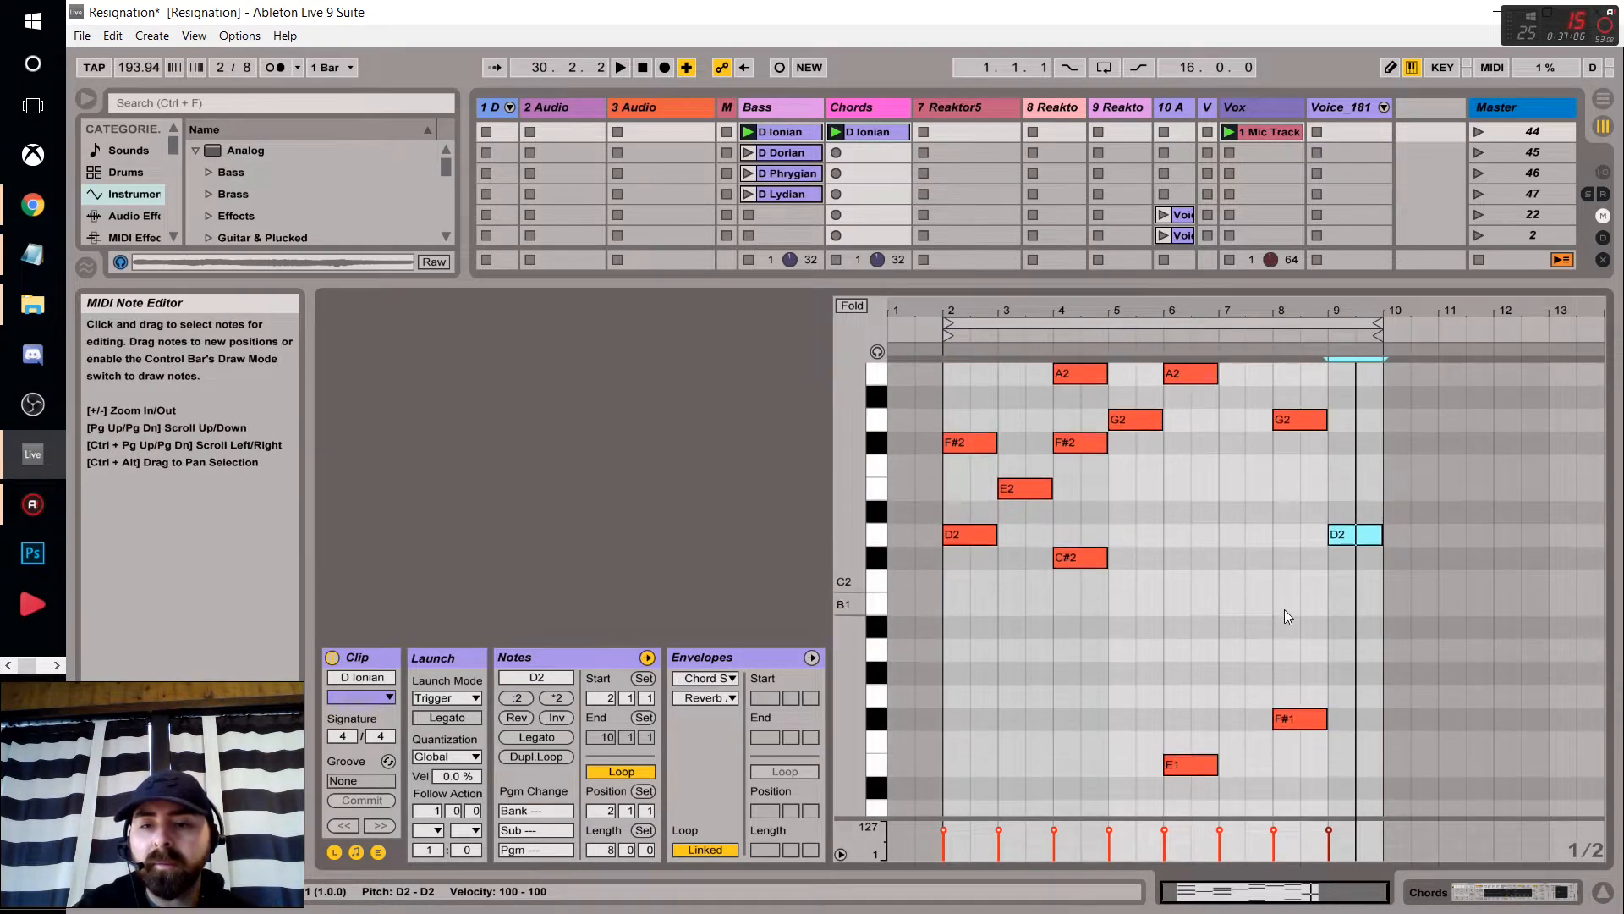
pyautogui.doubleClick(1338, 653)
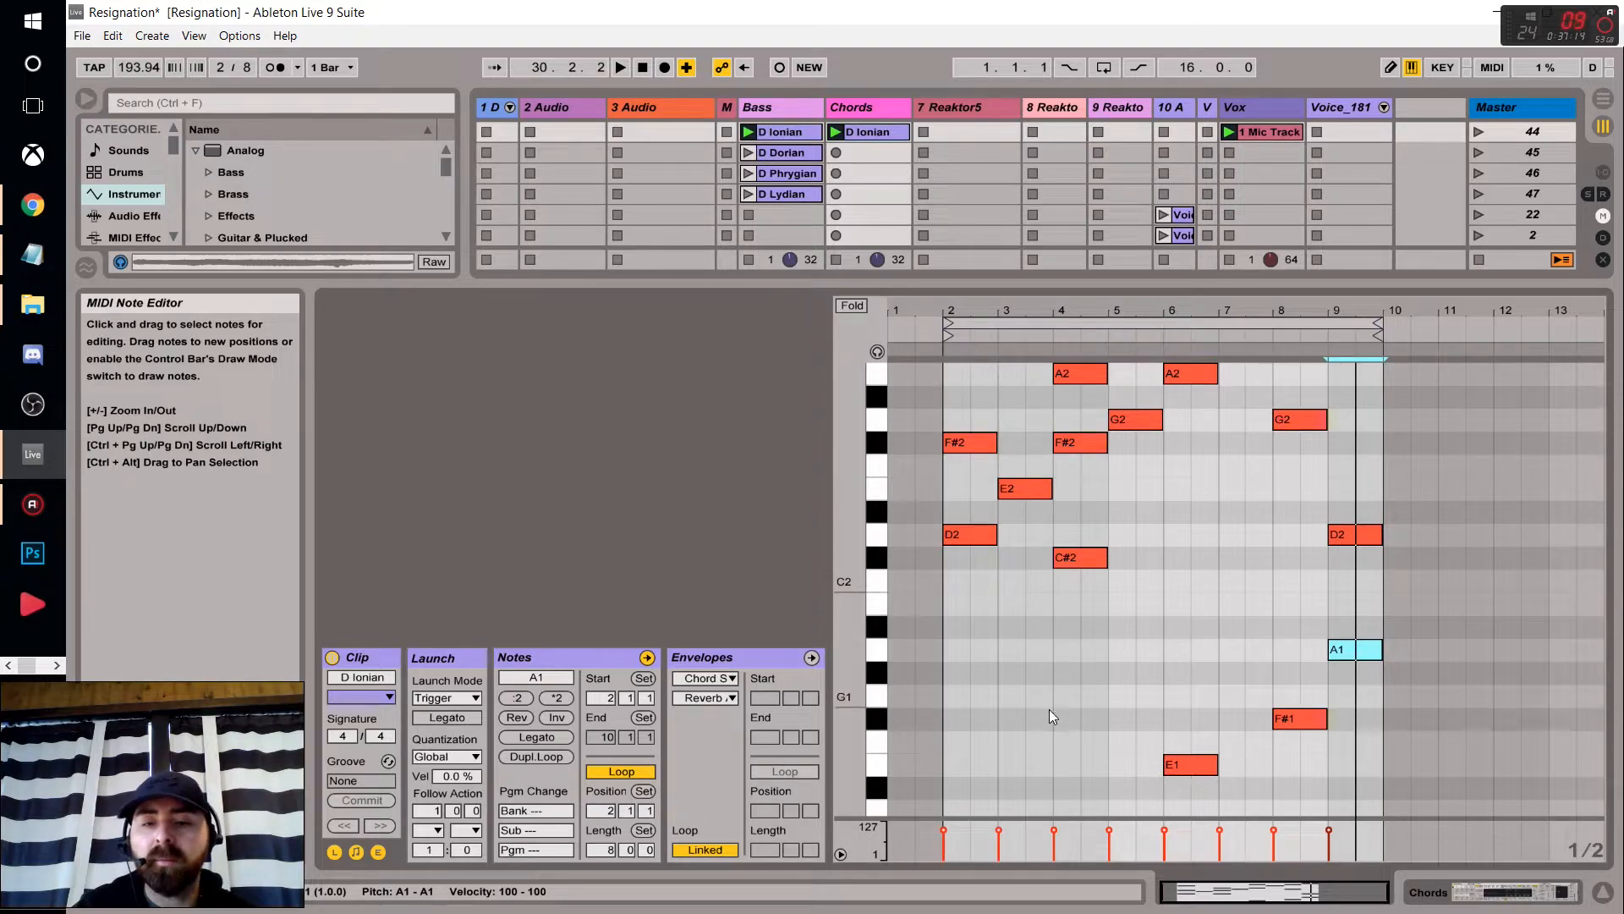
pyautogui.doubleClick(1057, 650)
pyautogui.click(1147, 645)
pyautogui.doubleClick(1147, 647)
pyautogui.doubleClick(1074, 649)
pyautogui.doubleClick(1147, 650)
# Play the D Ionian chord clip to hear the added chord notes, and stop playback.
pyautogui.press('space')
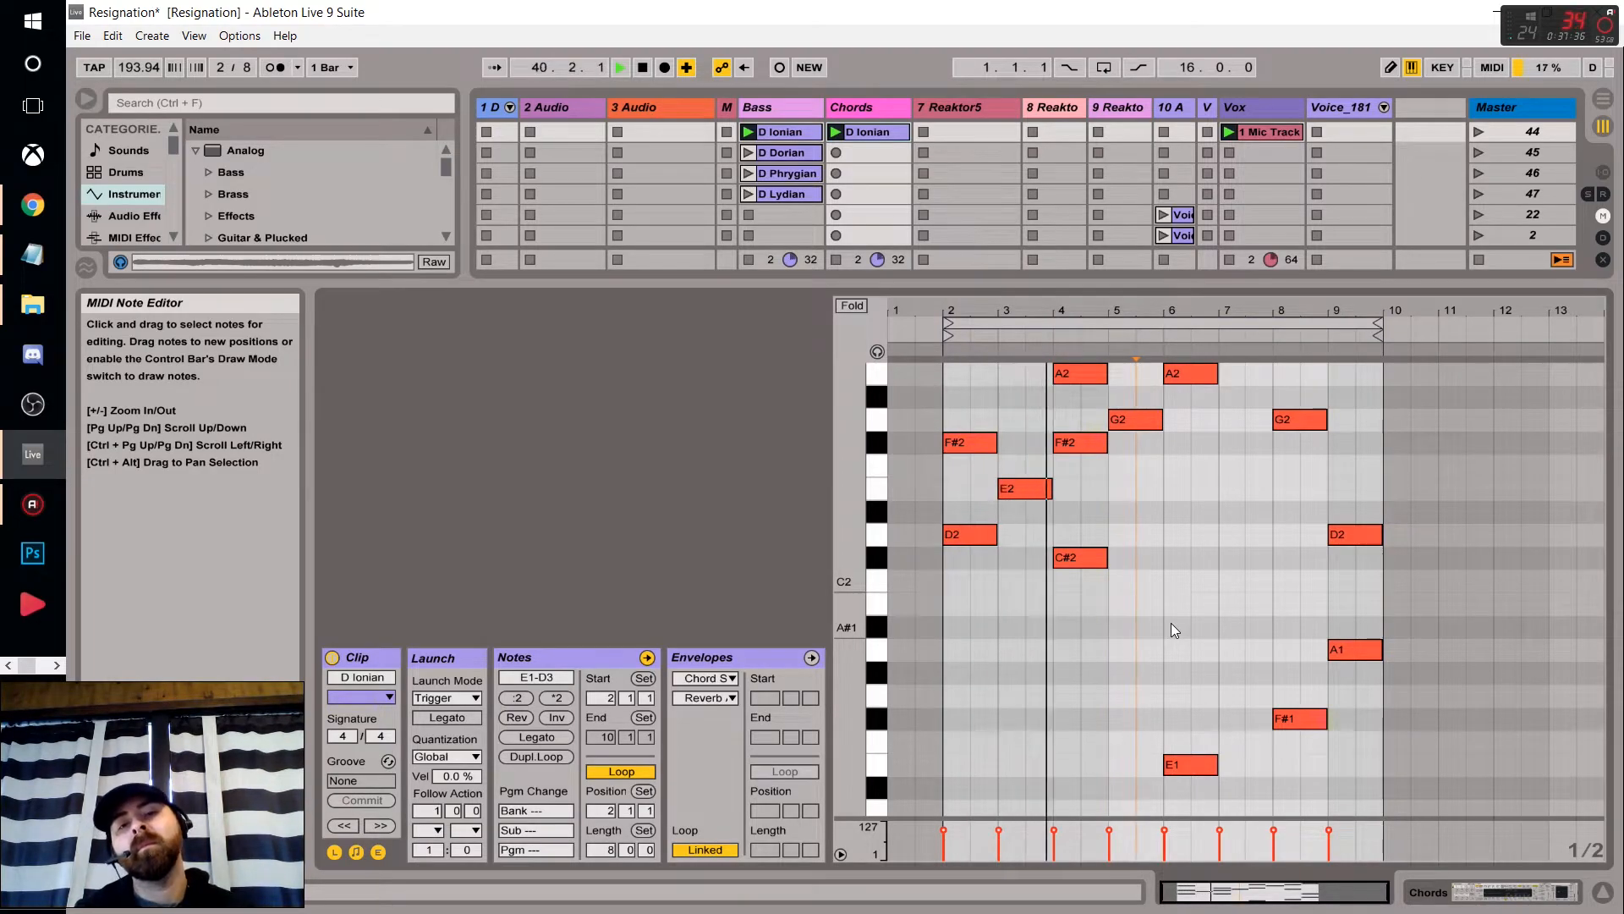
pyautogui.press('space')
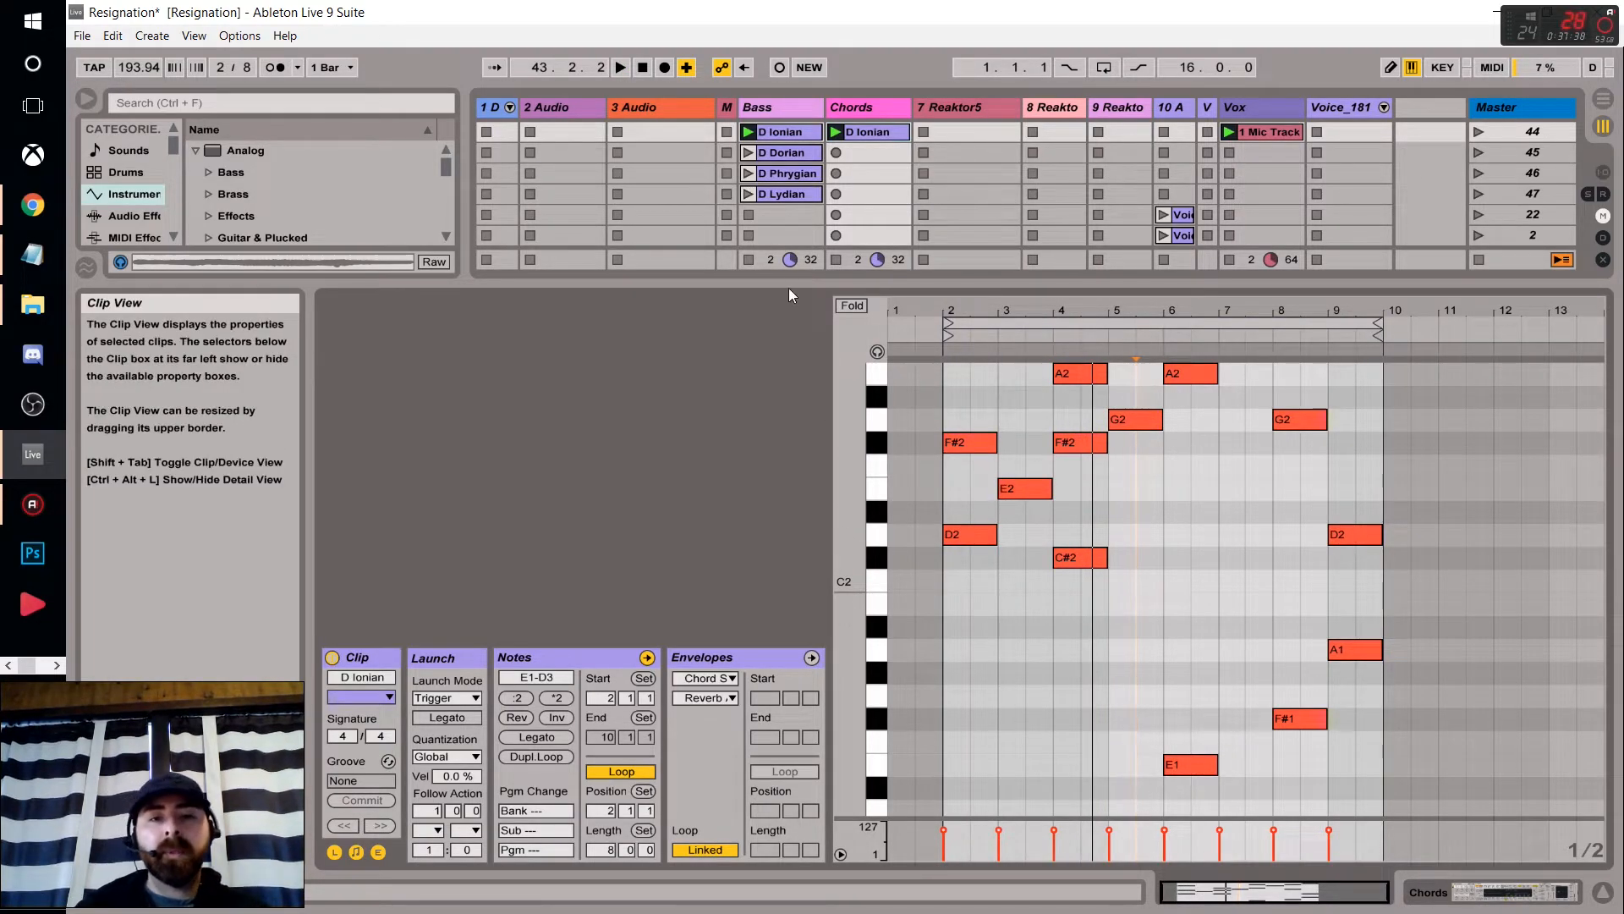
# Enlarge the session grid and launch the Drum and Bass loop in scene 25 of the 2 Audio track.
pyautogui.moveTo(791, 300); pyautogui.dragTo(791, 592)
pyautogui.scroll(5, 753, 308)
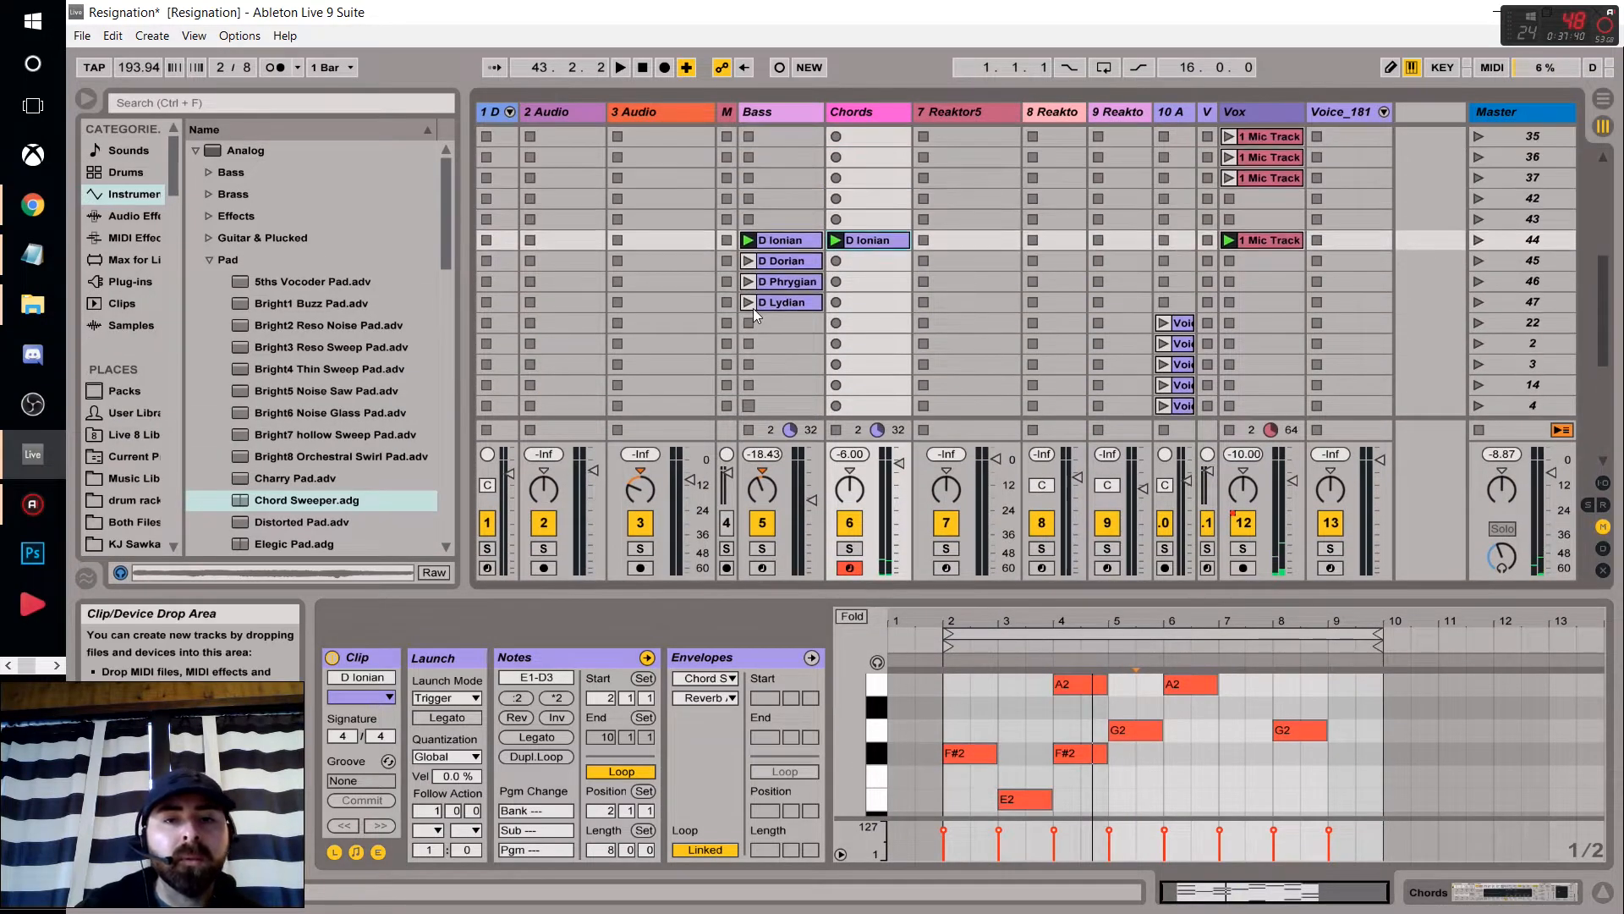
pyautogui.scroll(5, 609, 259)
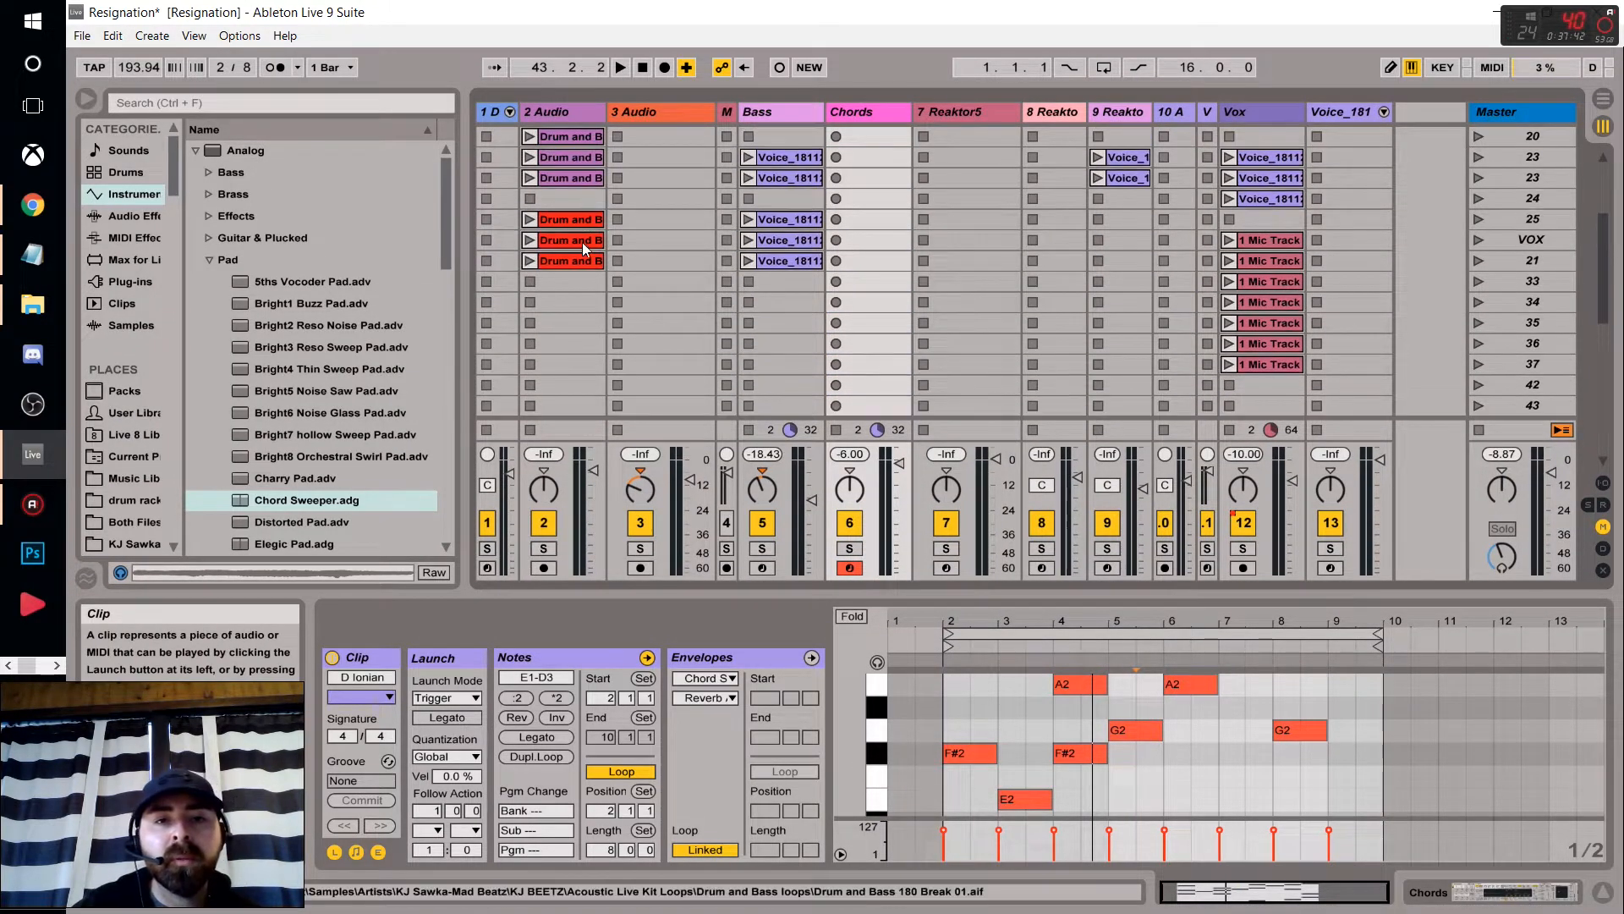
pyautogui.click(545, 223)
pyautogui.click(530, 220)
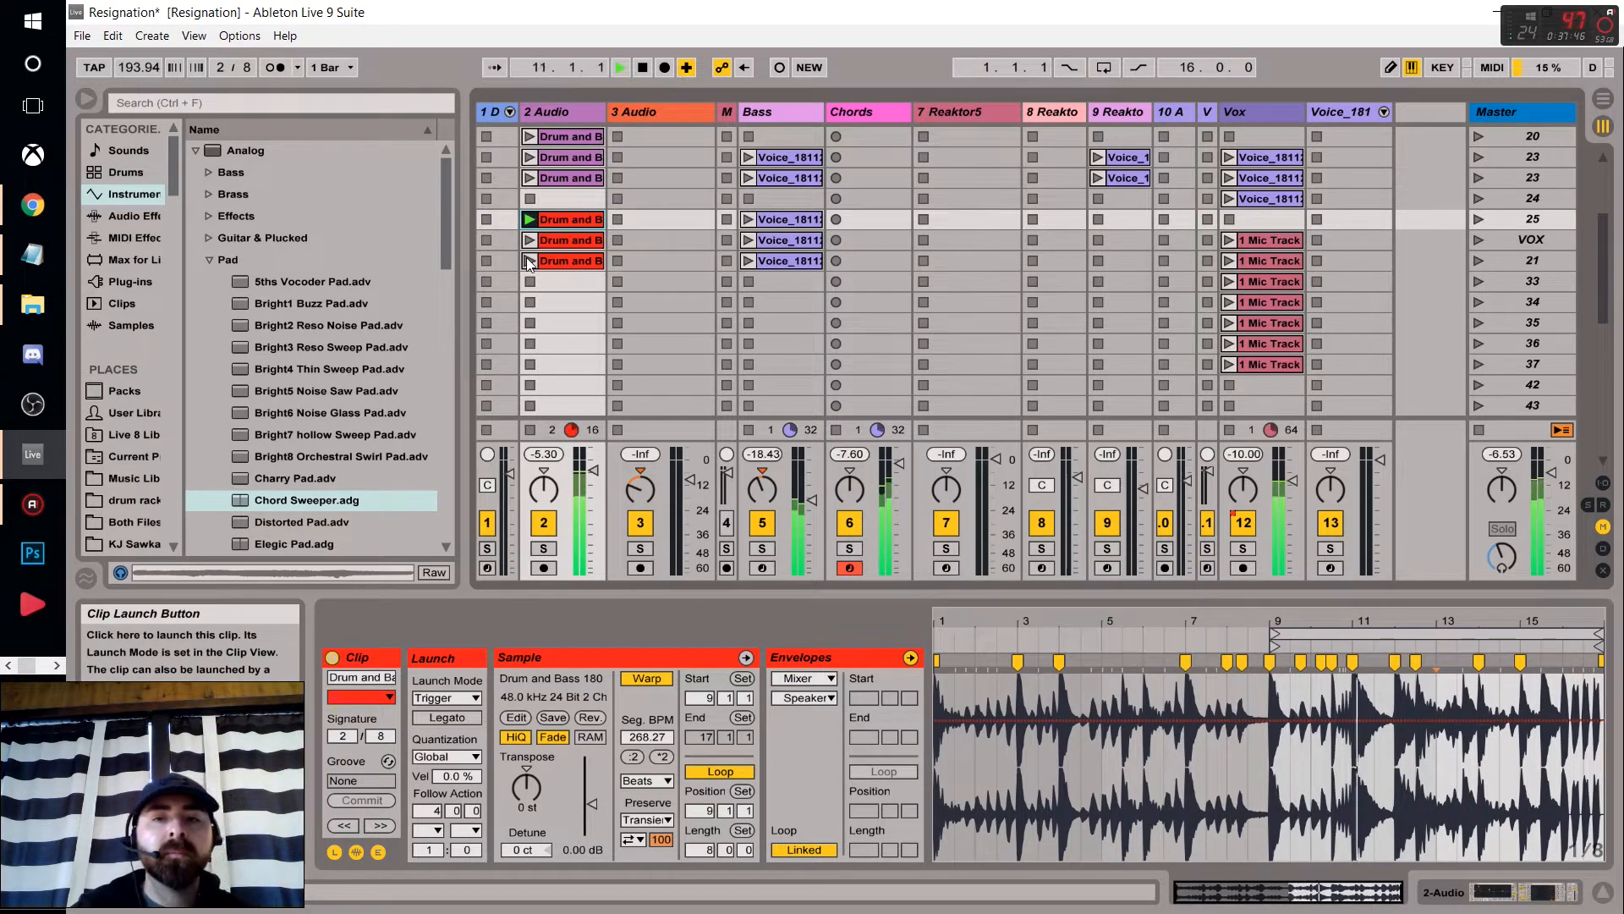
pyautogui.click(594, 475)
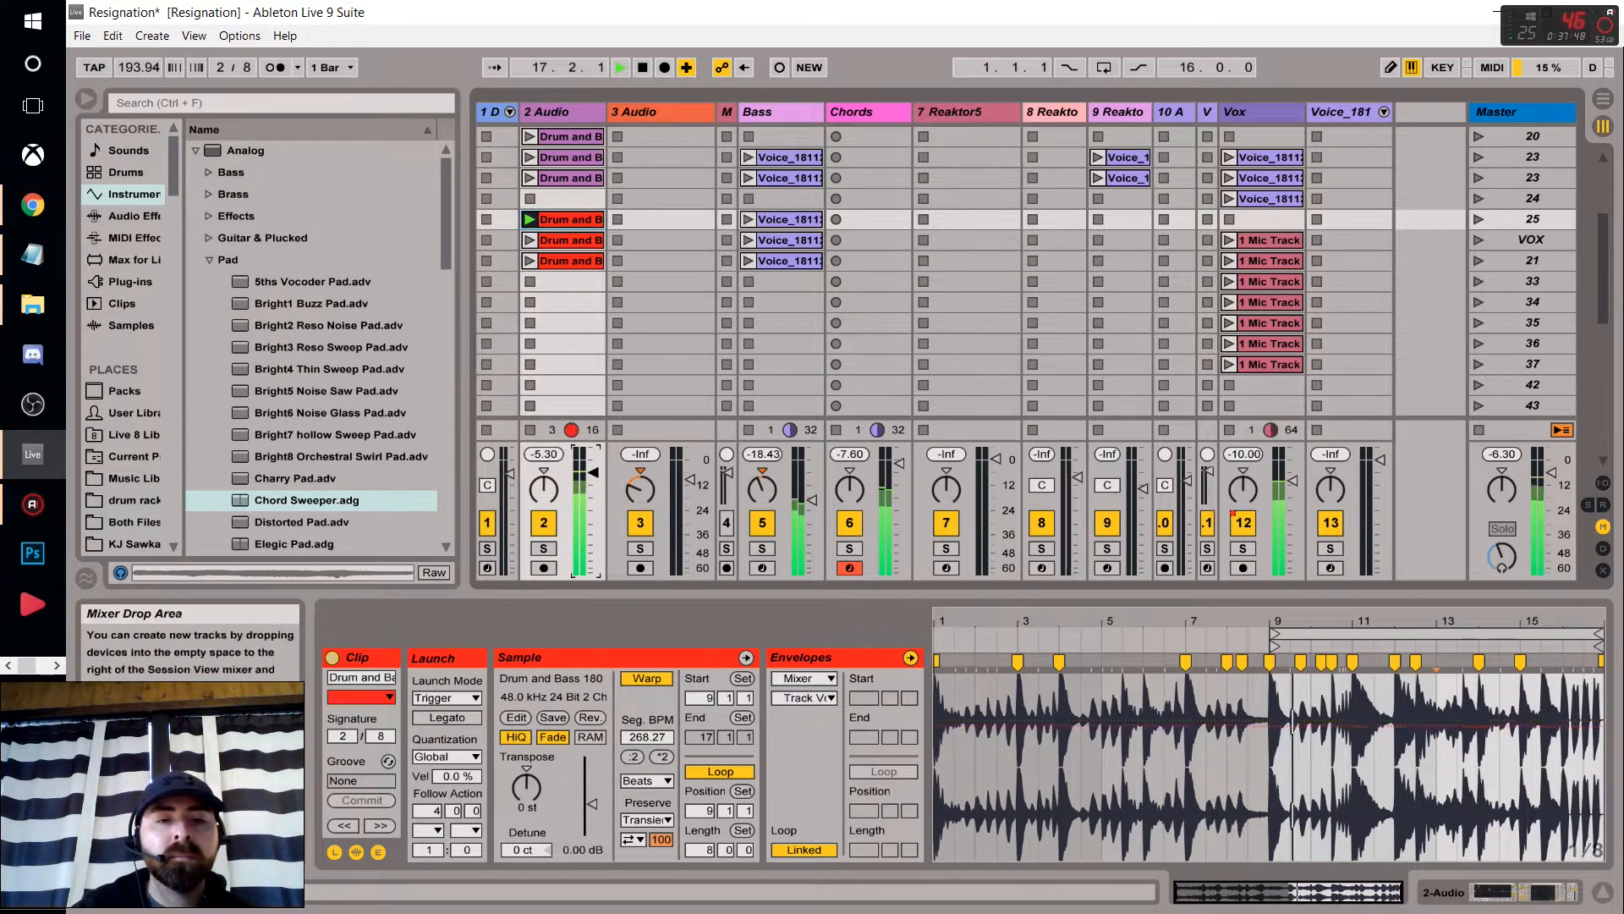
# Raise the Bass track's volume while the drum loop and D Ionian clips play together.
pyautogui.scroll(-3, 726, 286)
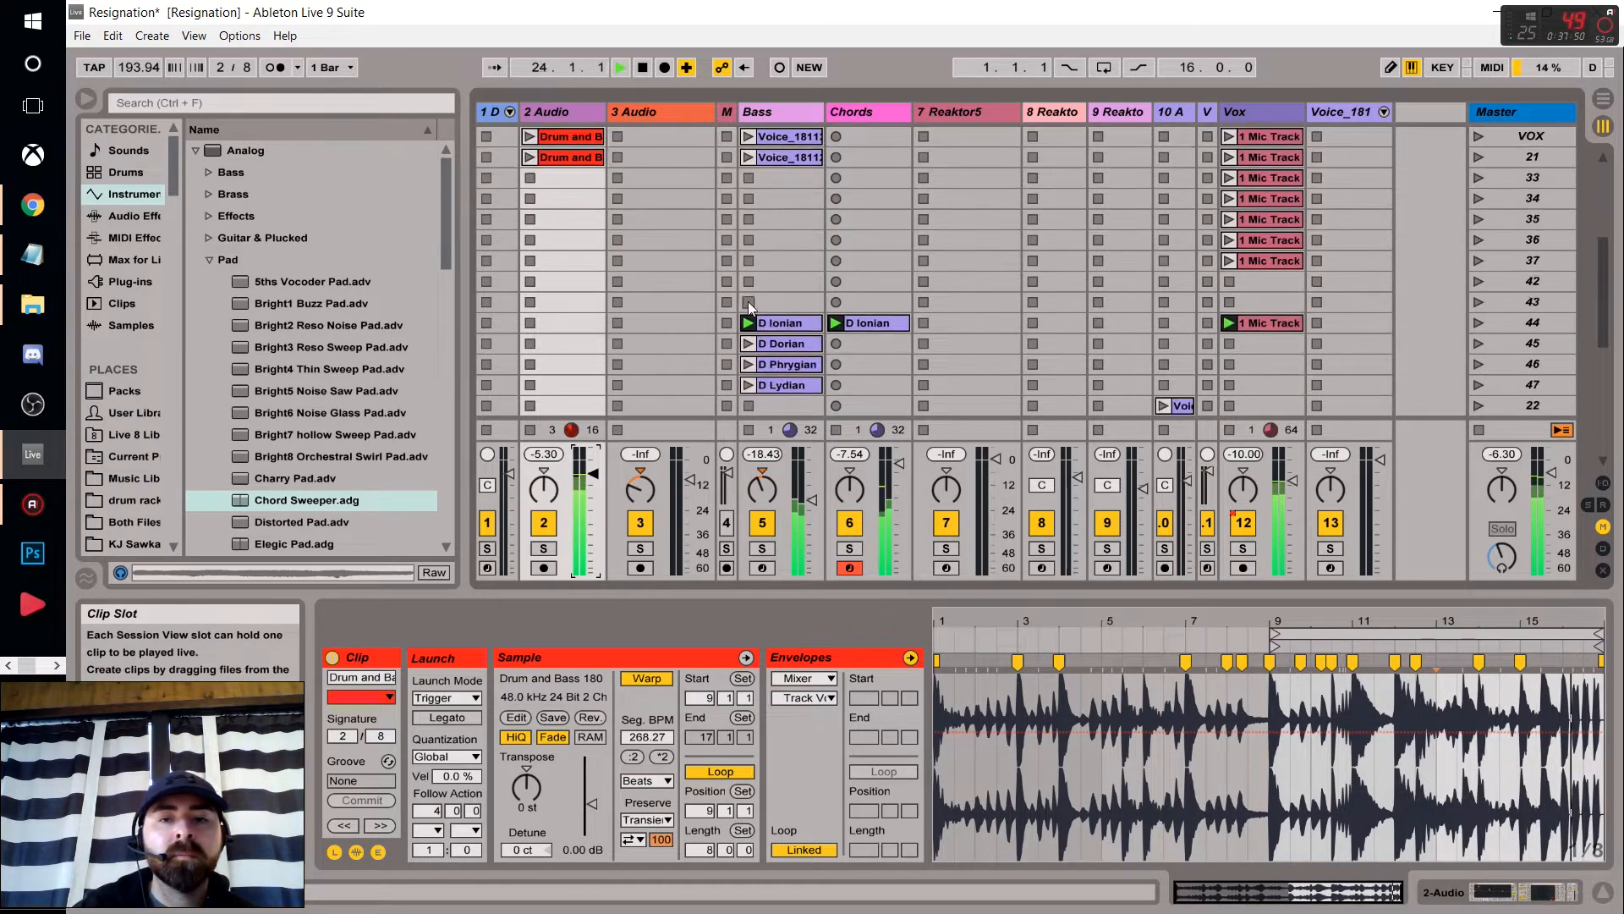
pyautogui.scroll(3, 774, 287)
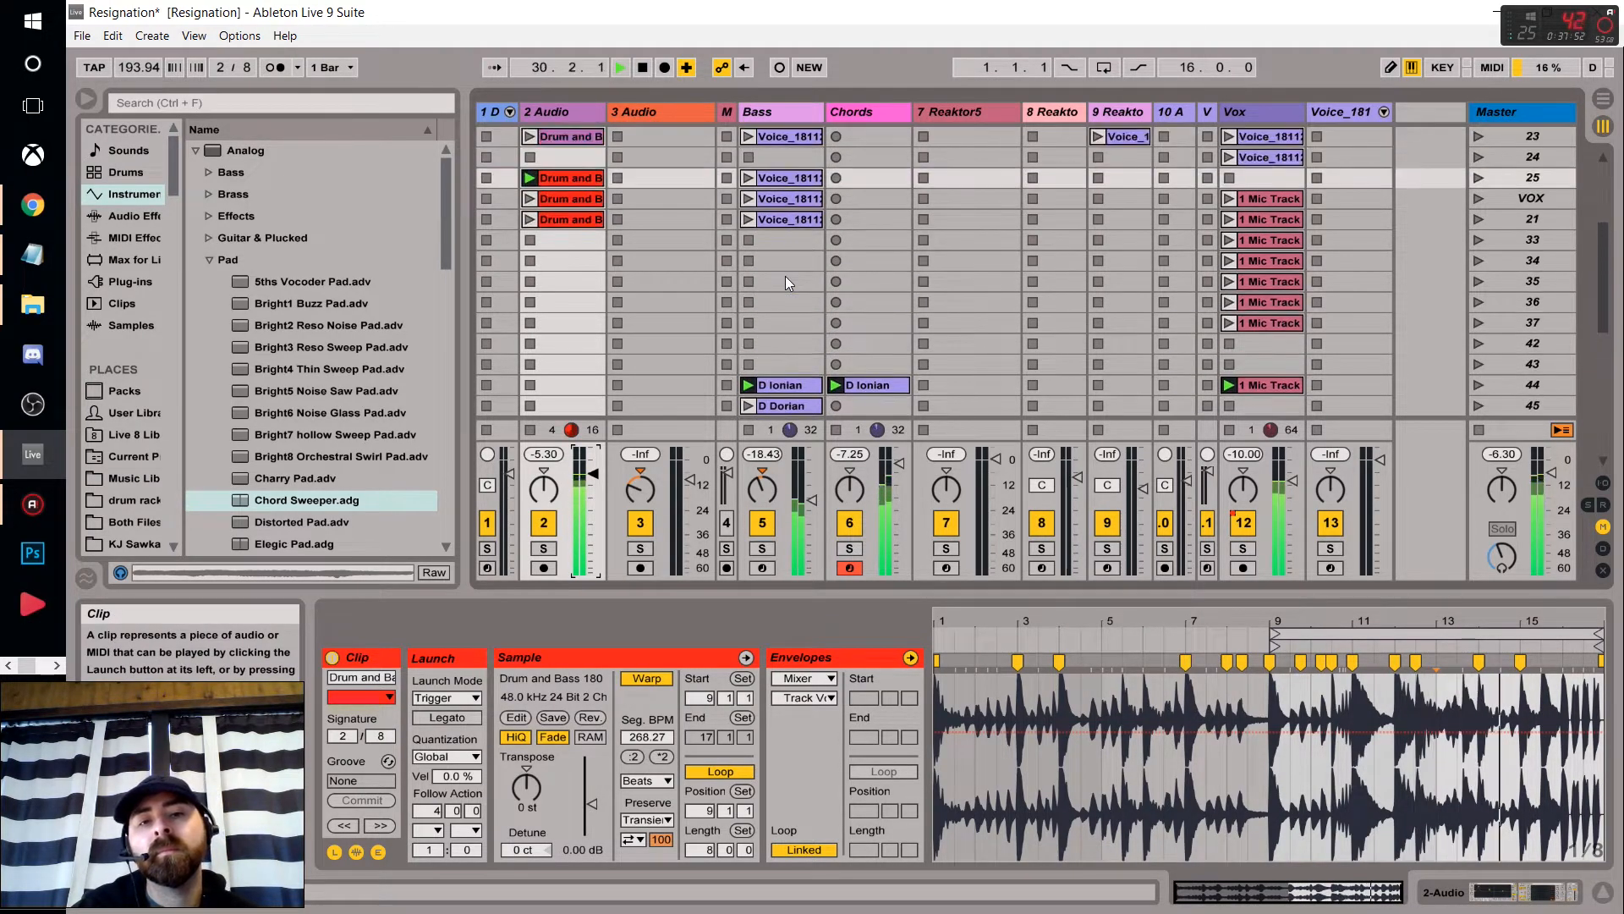
pyautogui.scroll(-2, 786, 276)
pyautogui.moveTo(811, 500); pyautogui.dragTo(811, 478)
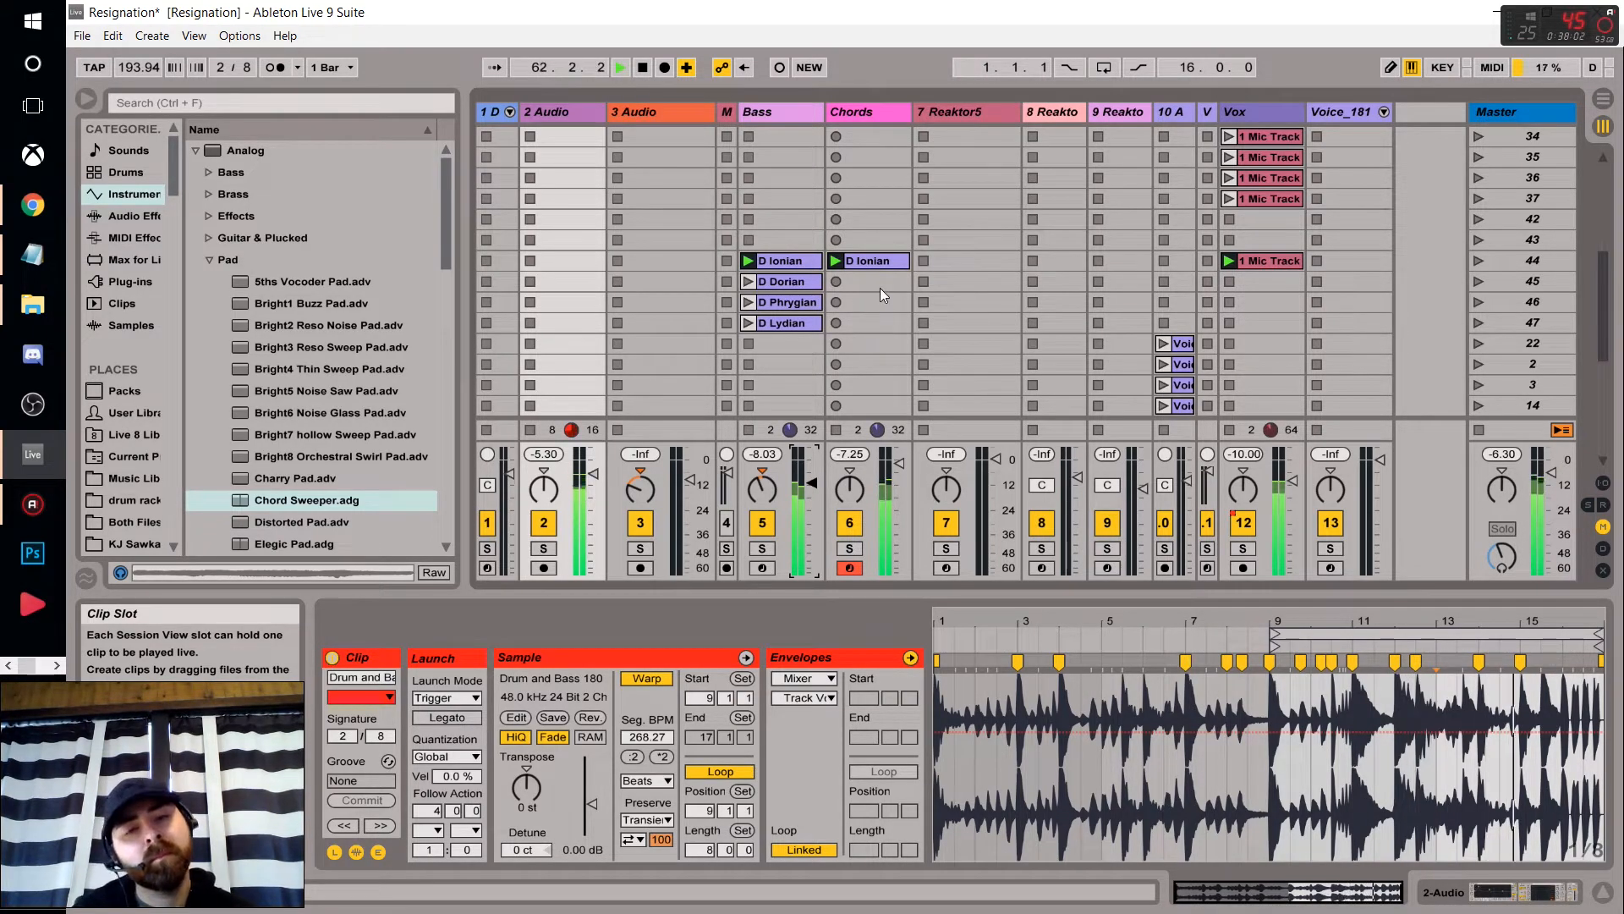
# Open the Chords track's D Ionian clip and enlarge the clip view to show its notes.
pyautogui.click(883, 261)
pyautogui.scroll(-3, 1019, 372)
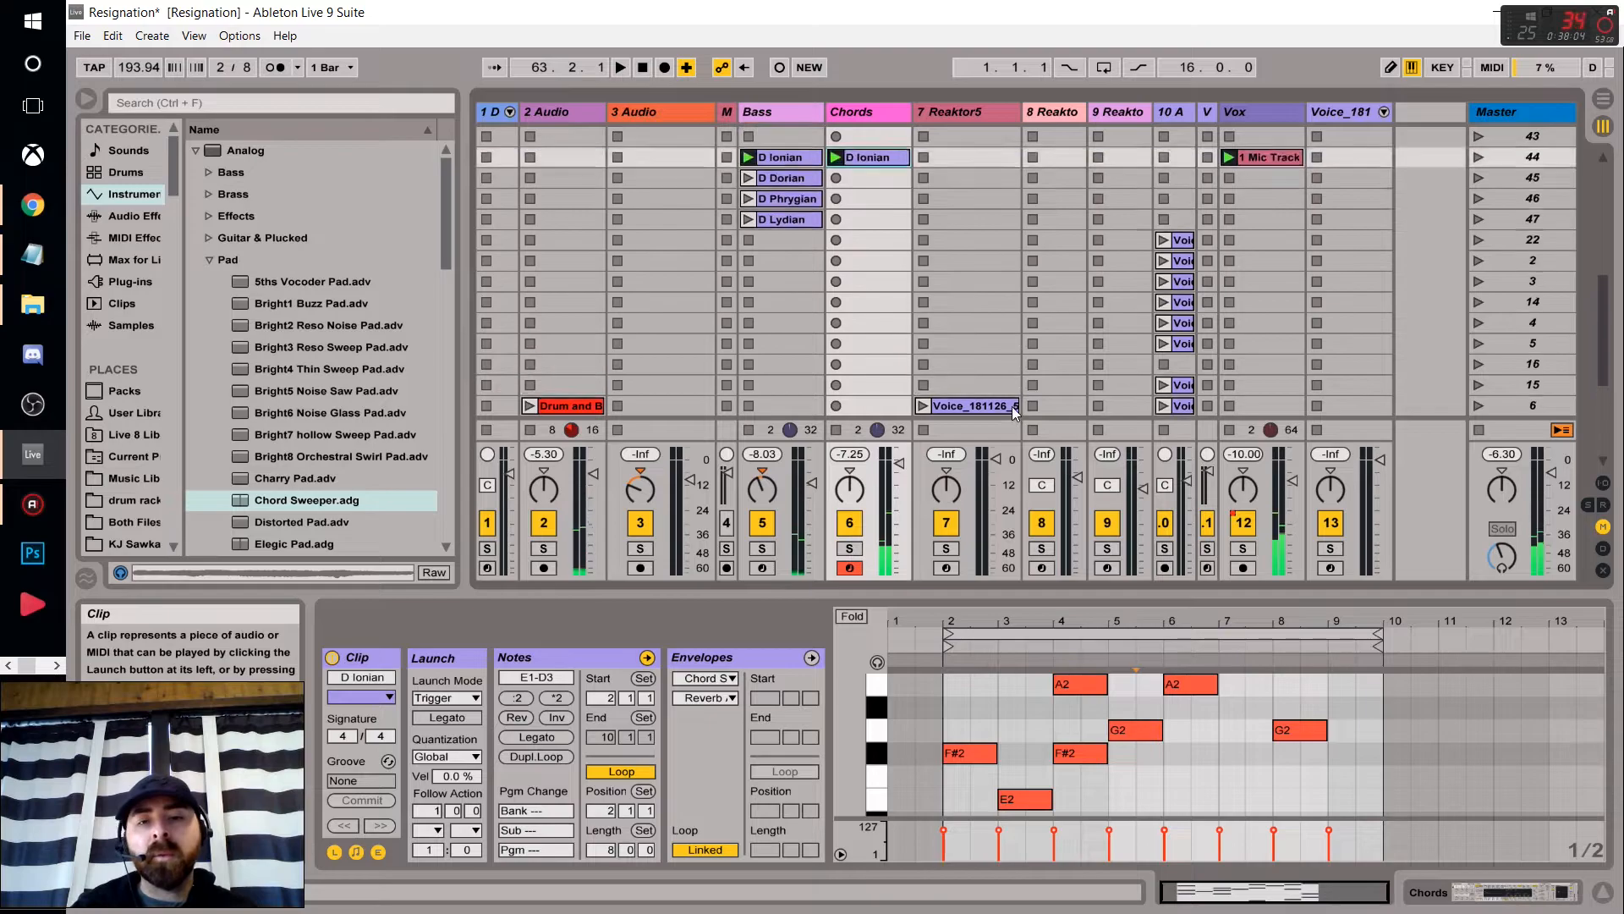
pyautogui.moveTo(1019, 590); pyautogui.dragTo(1024, 282)
pyautogui.scroll(2, 1144, 616)
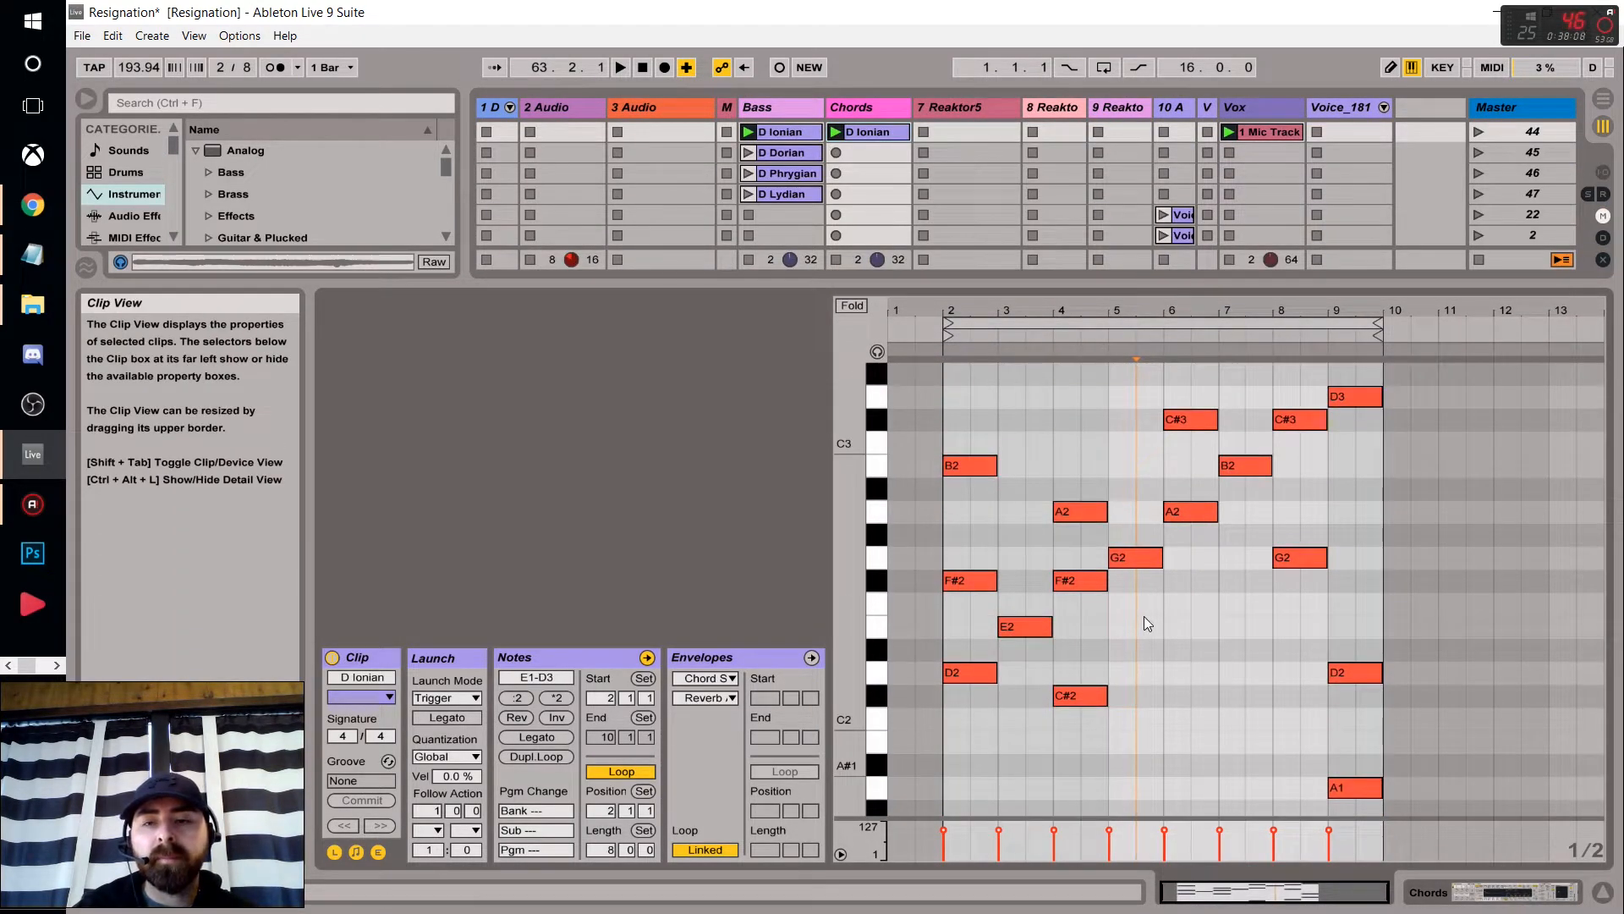
pyautogui.scroll(3, 1143, 623)
pyautogui.scroll(-3, 1144, 623)
pyautogui.scroll(-2, 1098, 587)
pyautogui.scroll(2, 1098, 587)
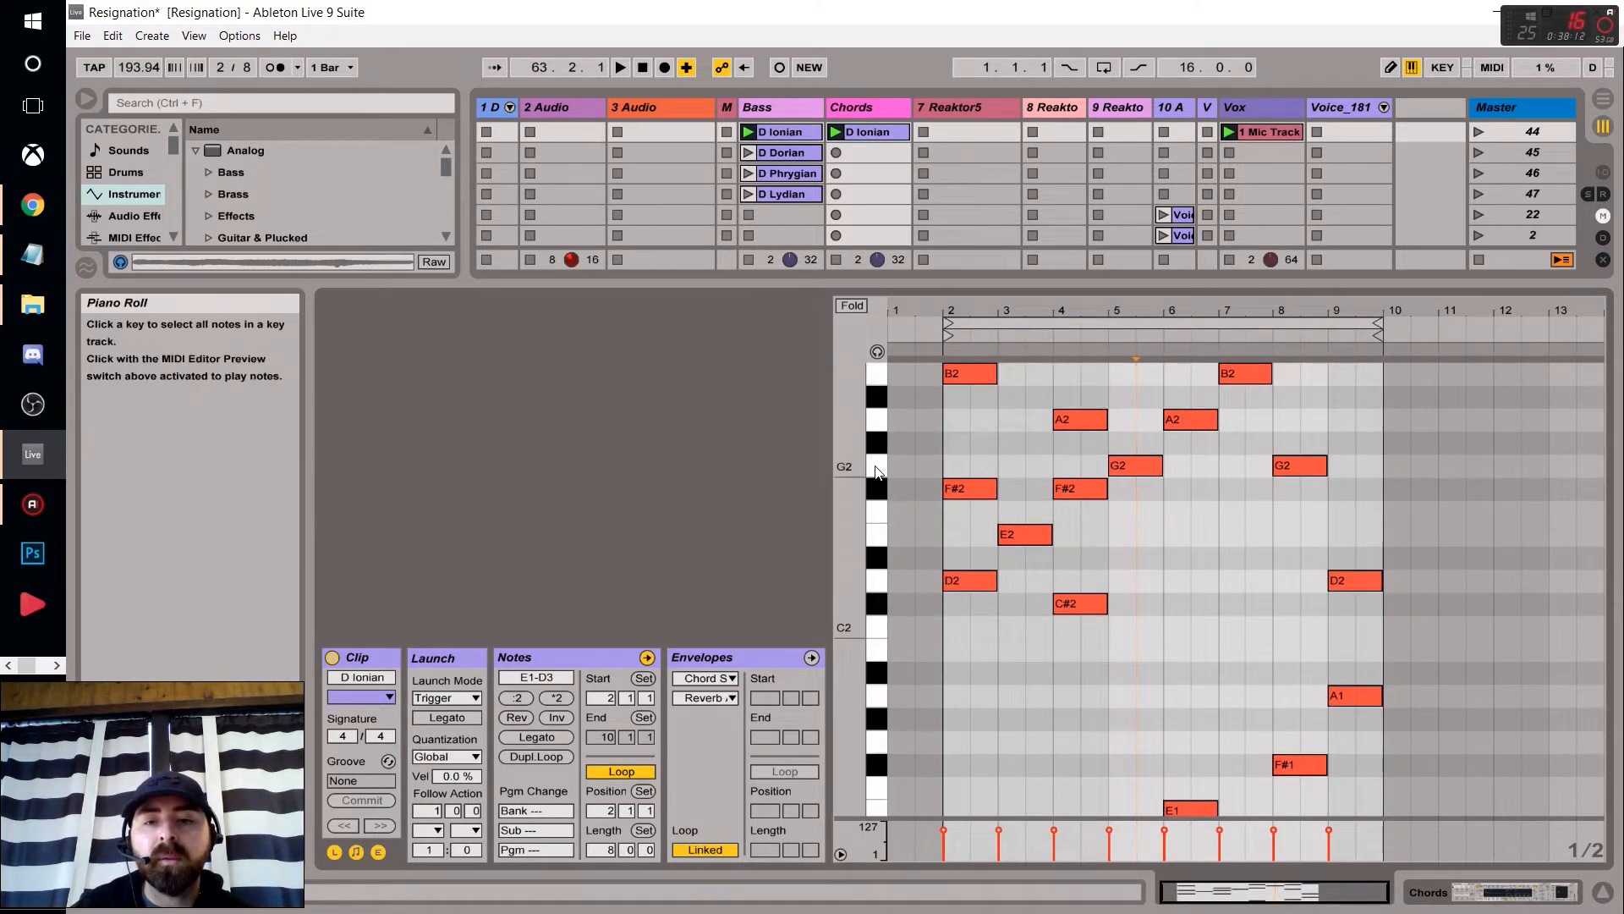
# Duplicate all E2 to G2 notes back onto their original positions and transpose the copies down one octave.
pyautogui.moveTo(879, 472); pyautogui.dragTo(880, 538)
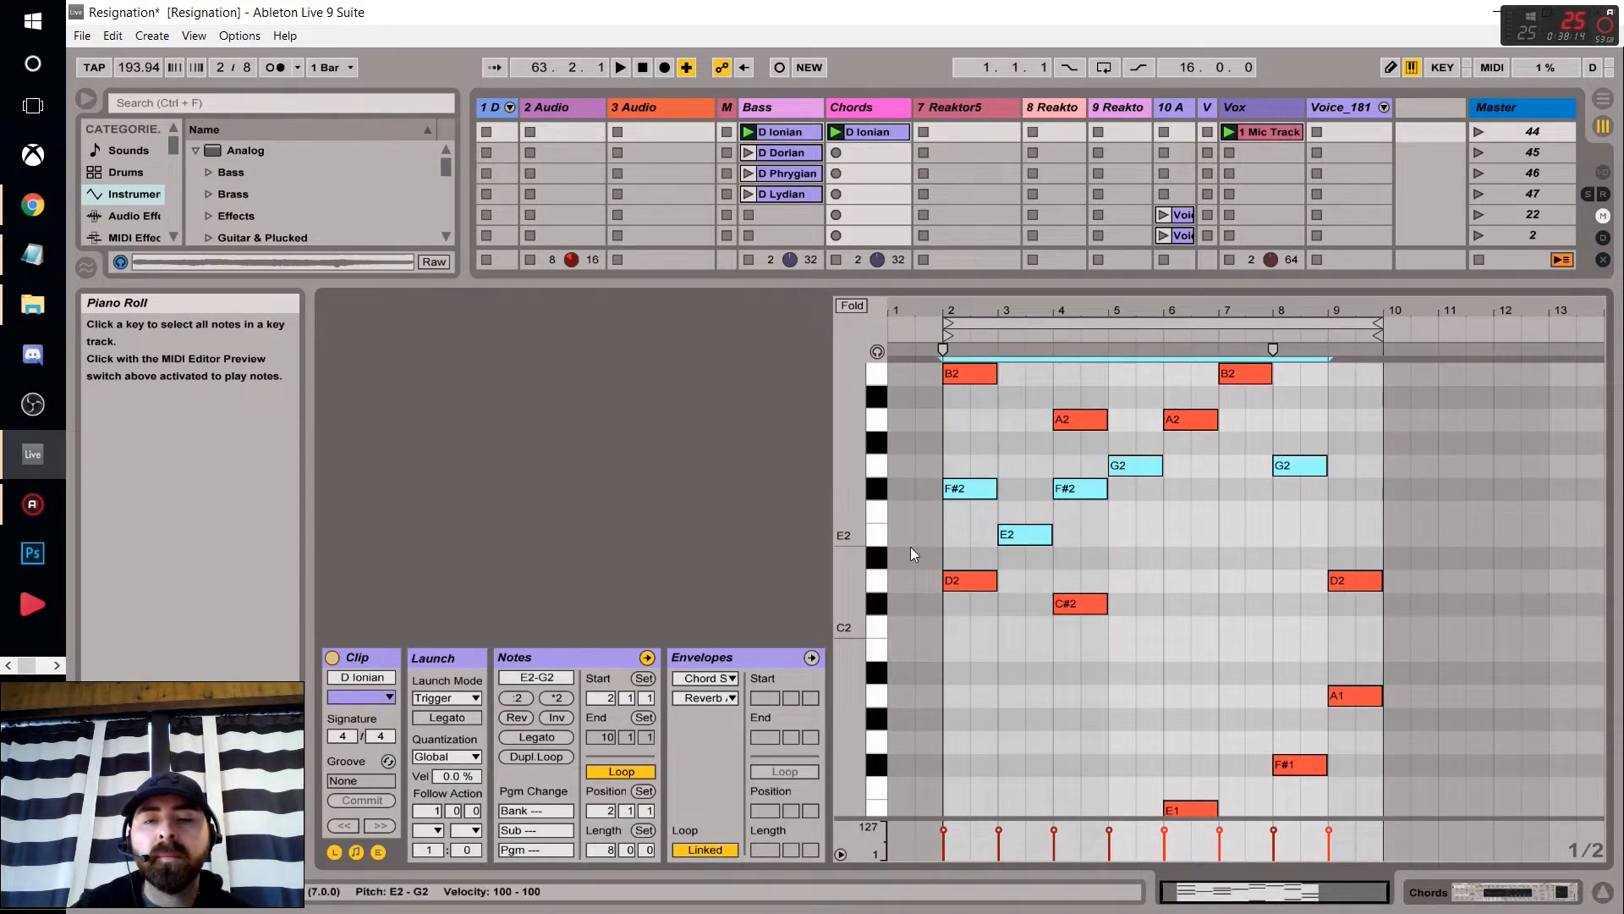
pyautogui.hotkey('ctrl', 'd')
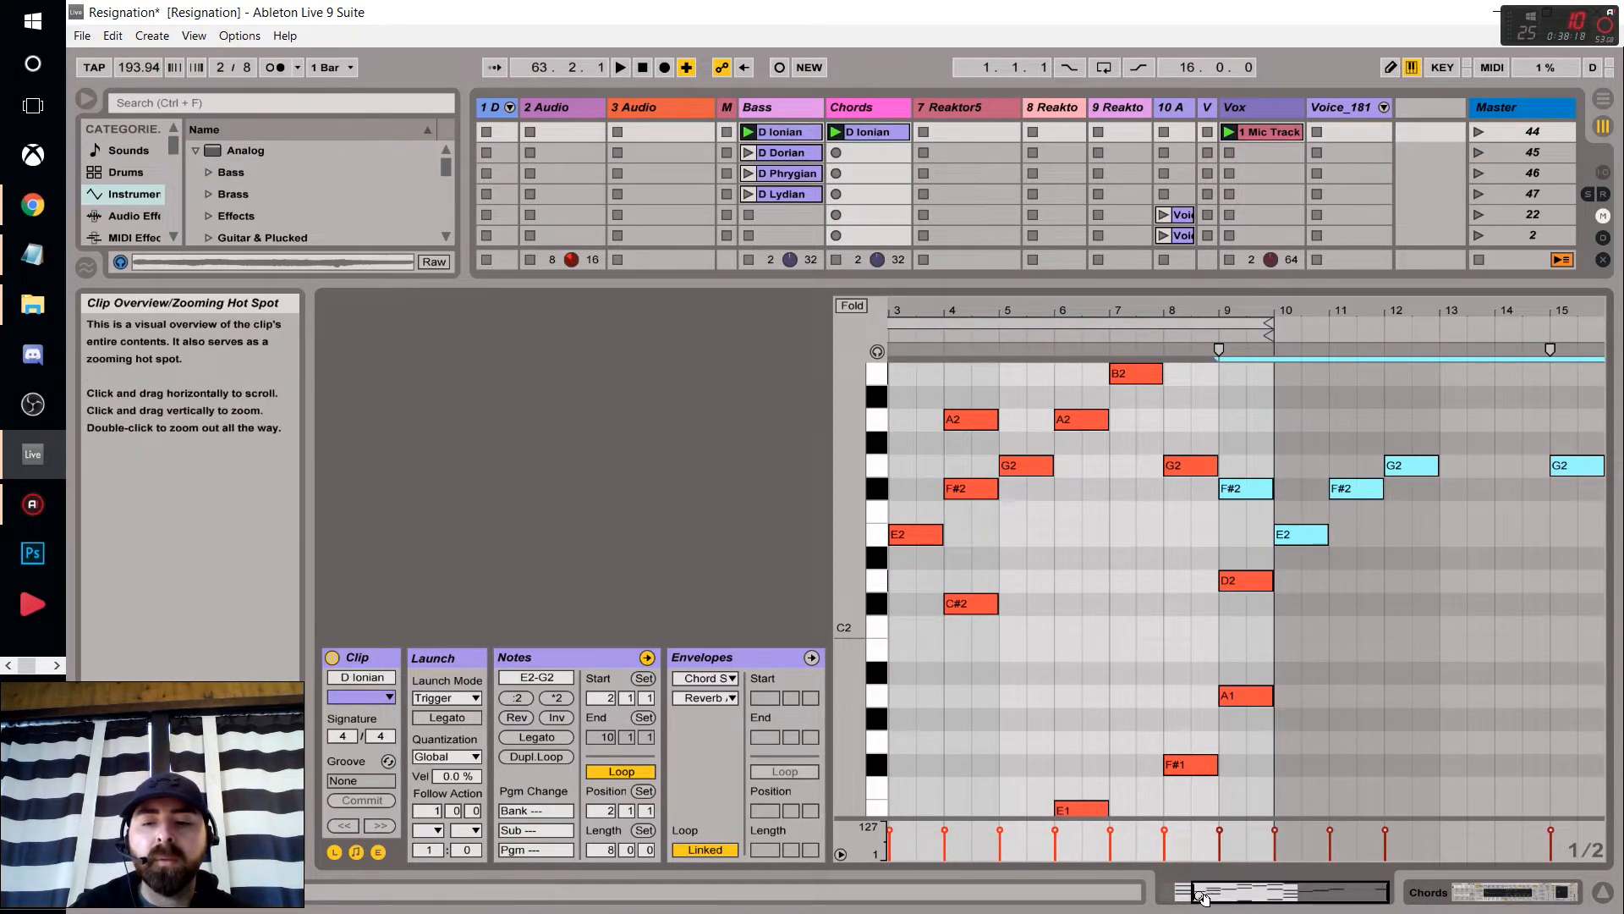
pyautogui.moveTo(1192, 891); pyautogui.dragTo(1148, 891)
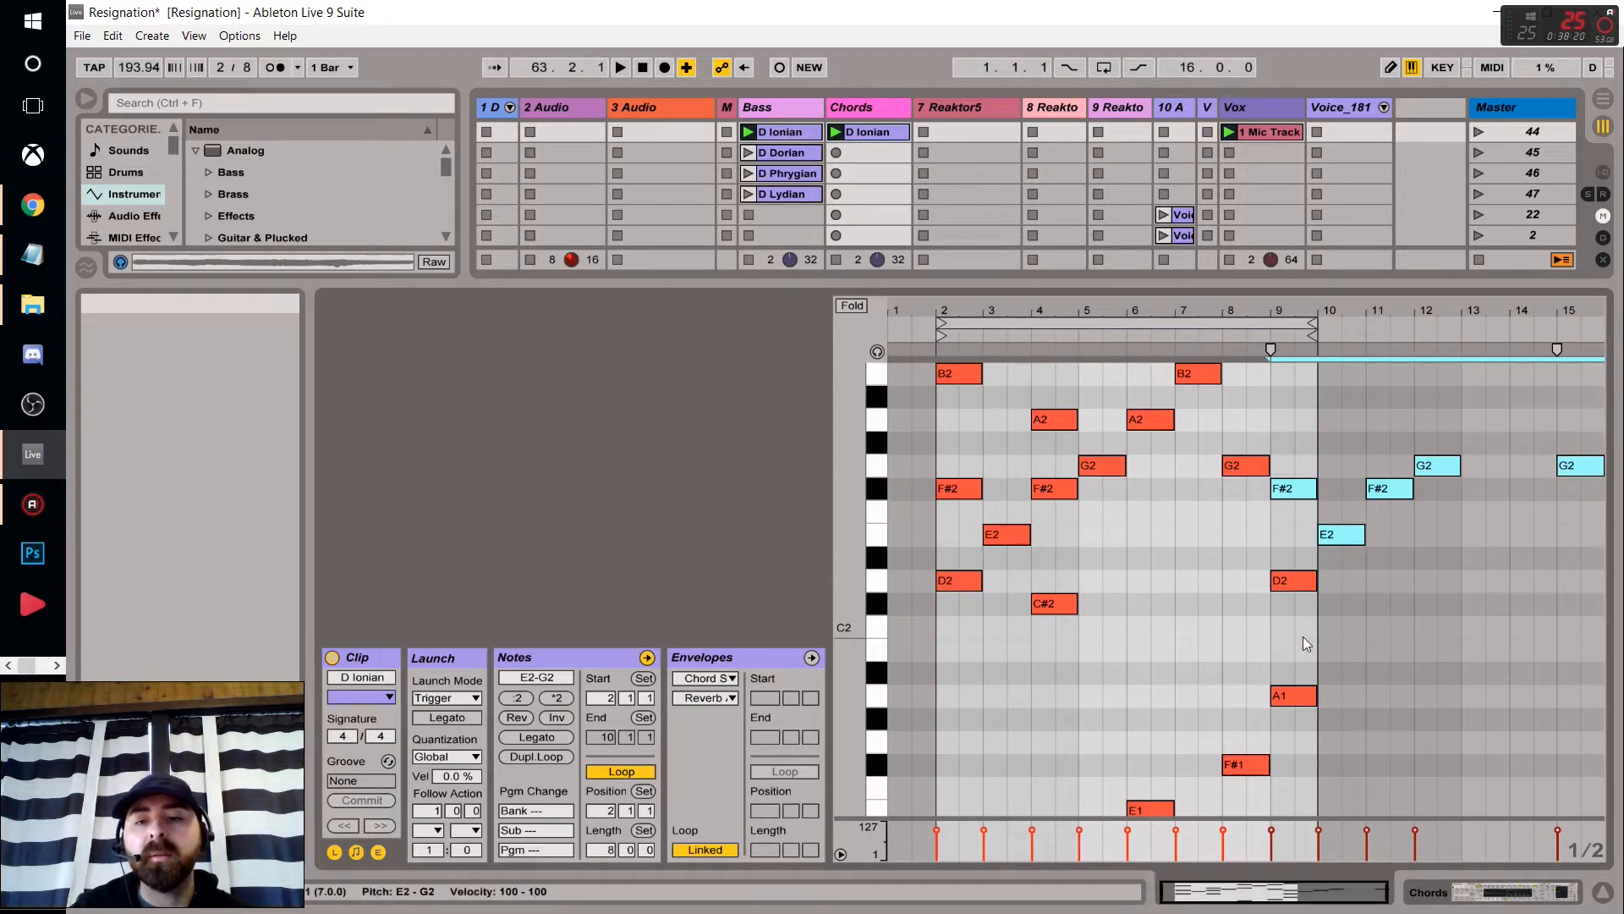
pyautogui.moveTo(1293, 489); pyautogui.dragTo(968, 491)
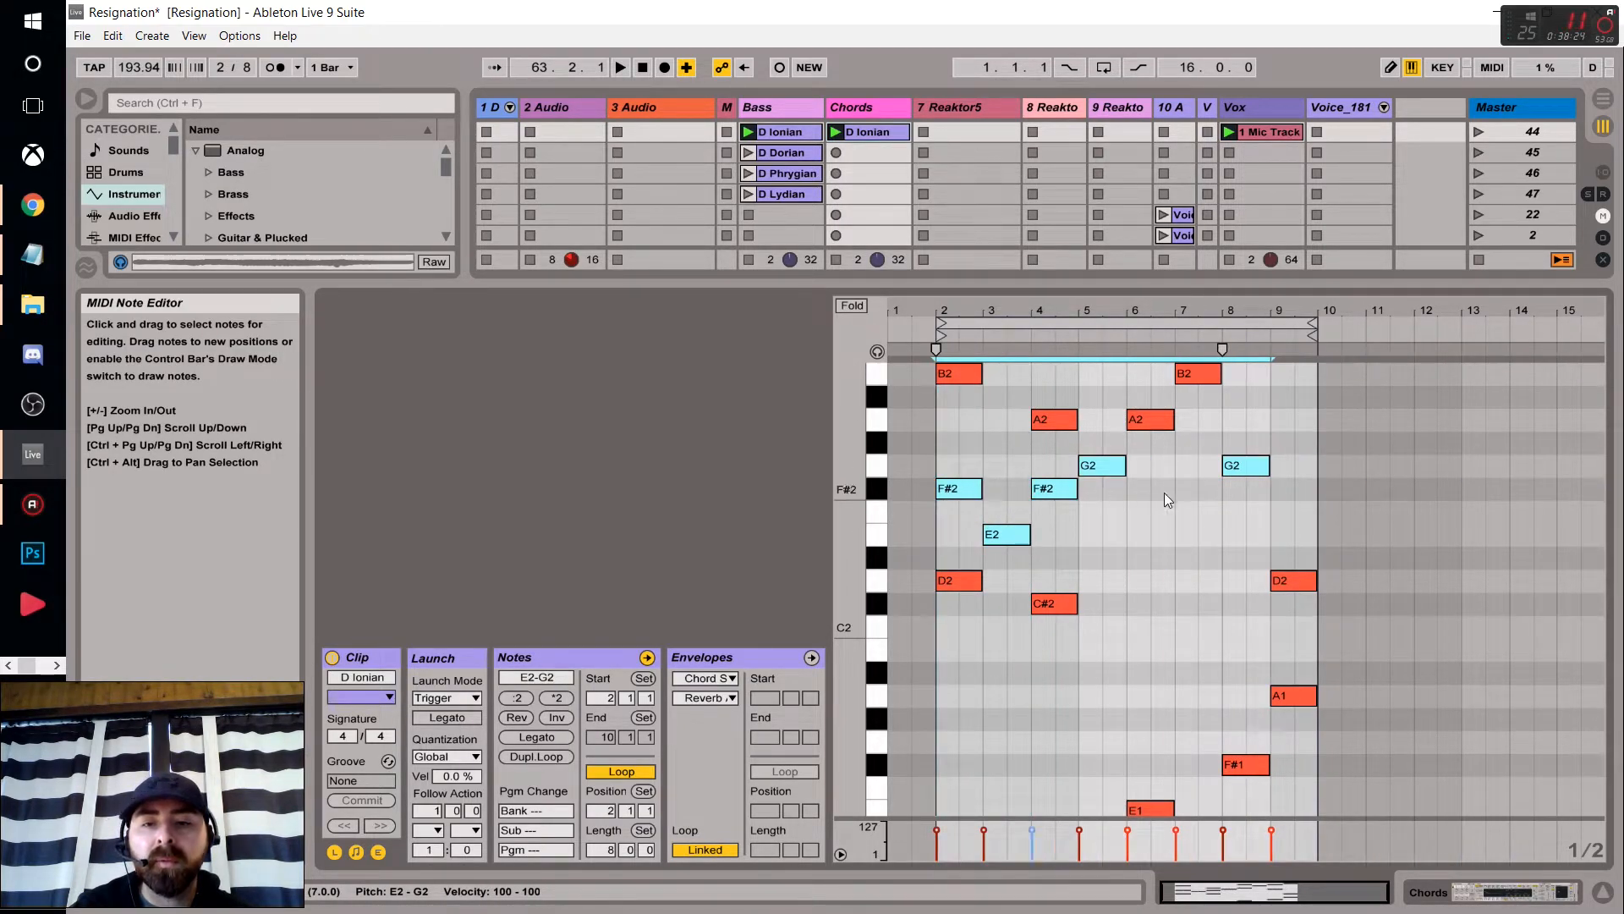
pyautogui.hotkey('shift', 'Down')
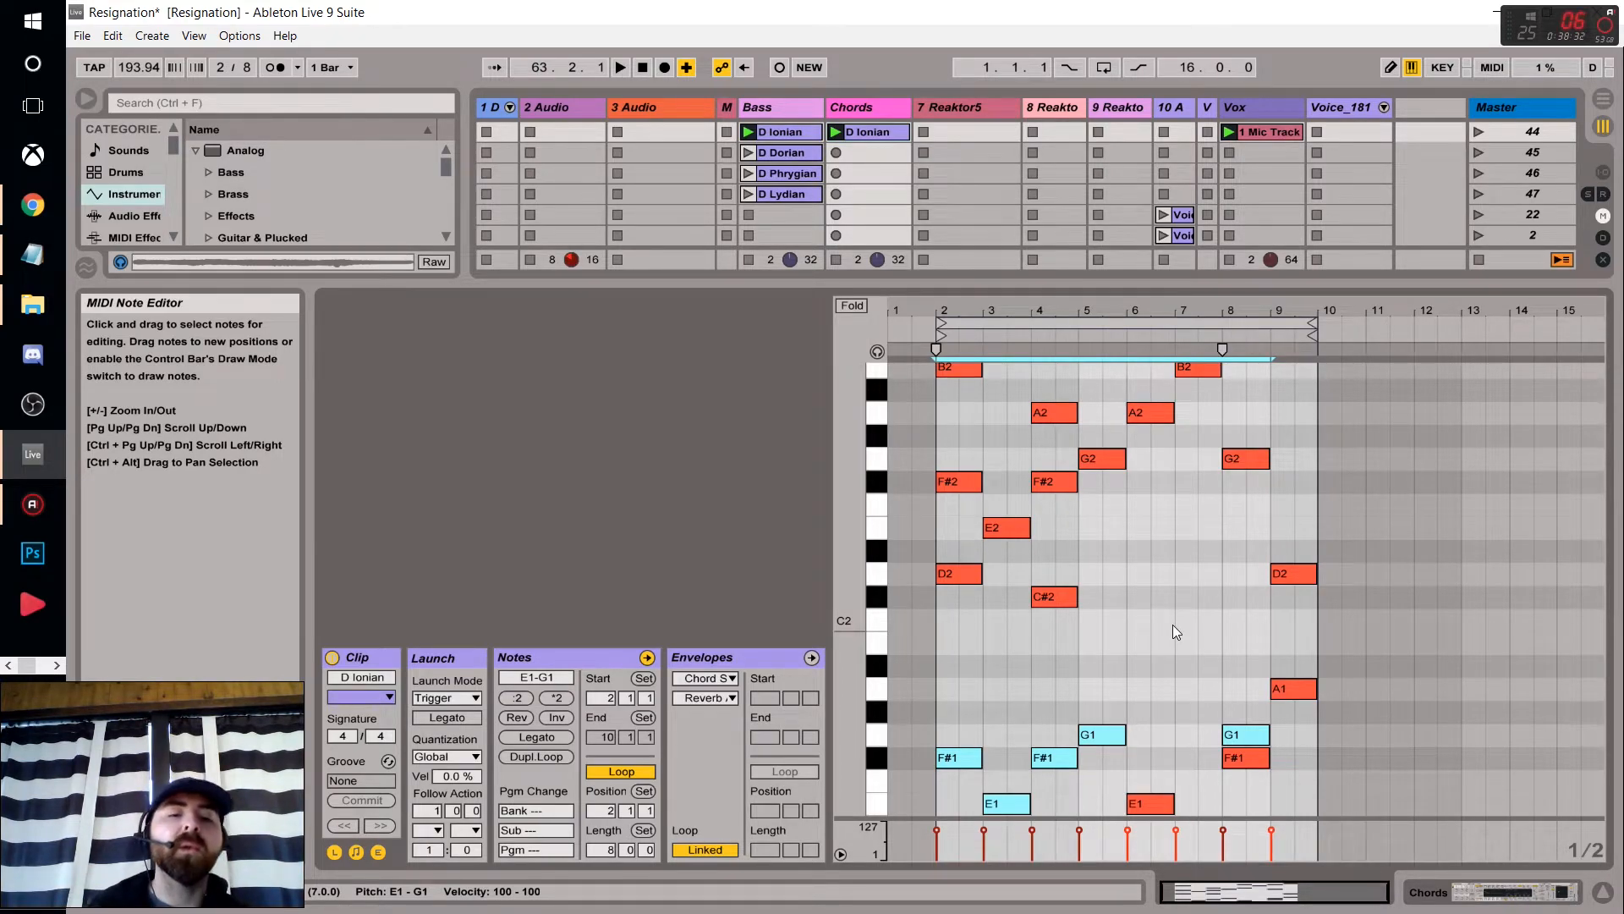
# Play the clip, delete the F#1 note below G1 in bar 8, and stop playback.
pyautogui.press('space')
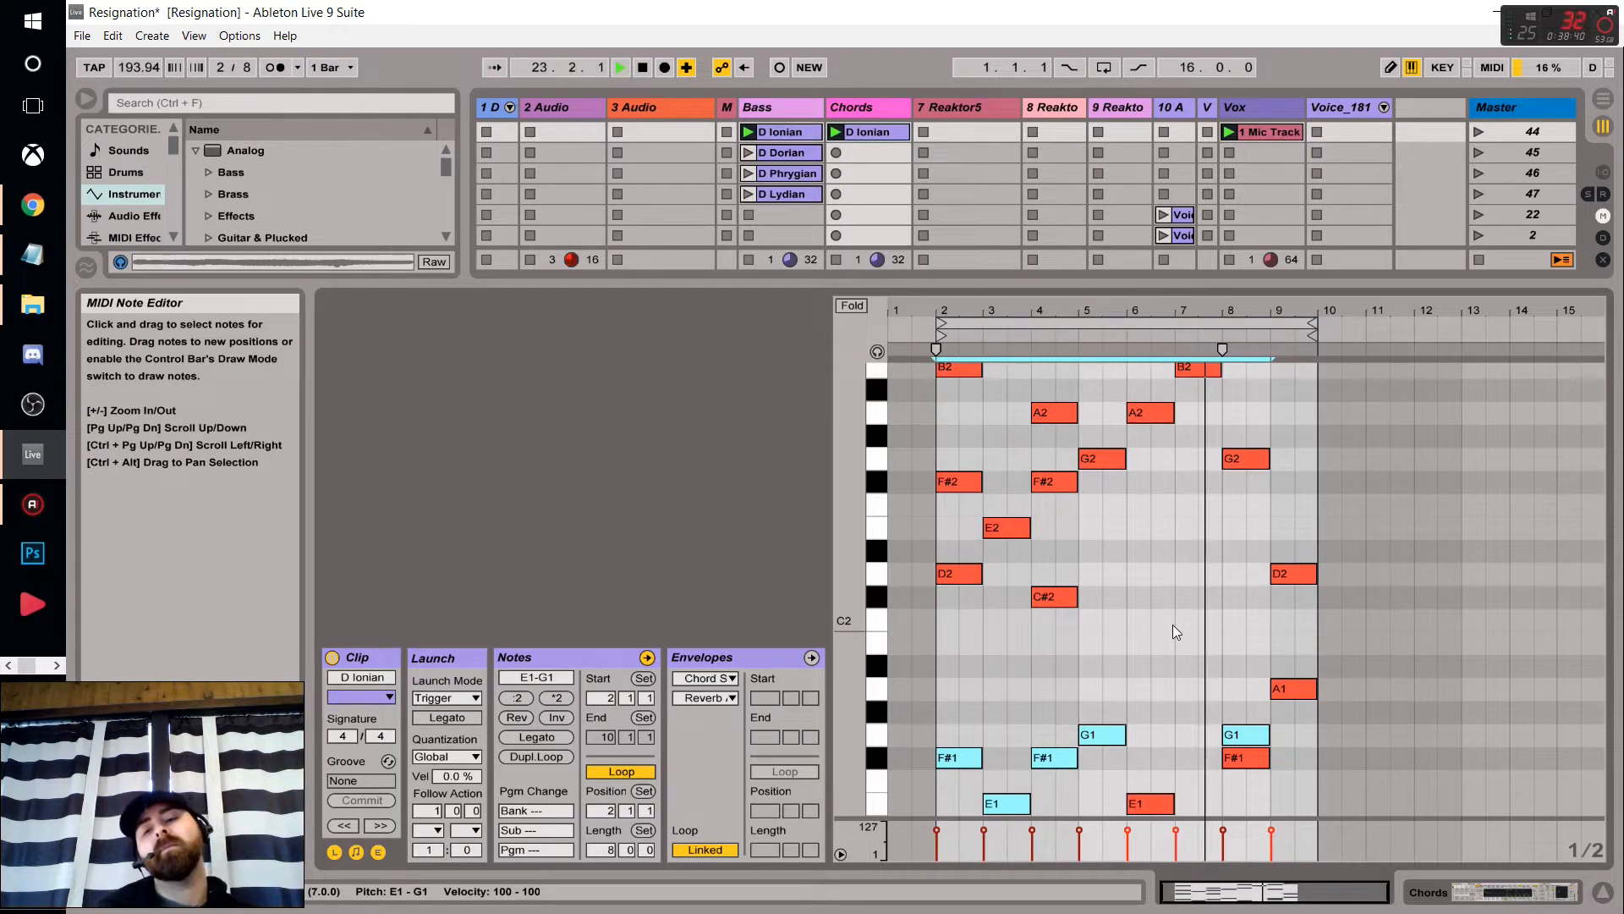
pyautogui.doubleClick(1252, 756)
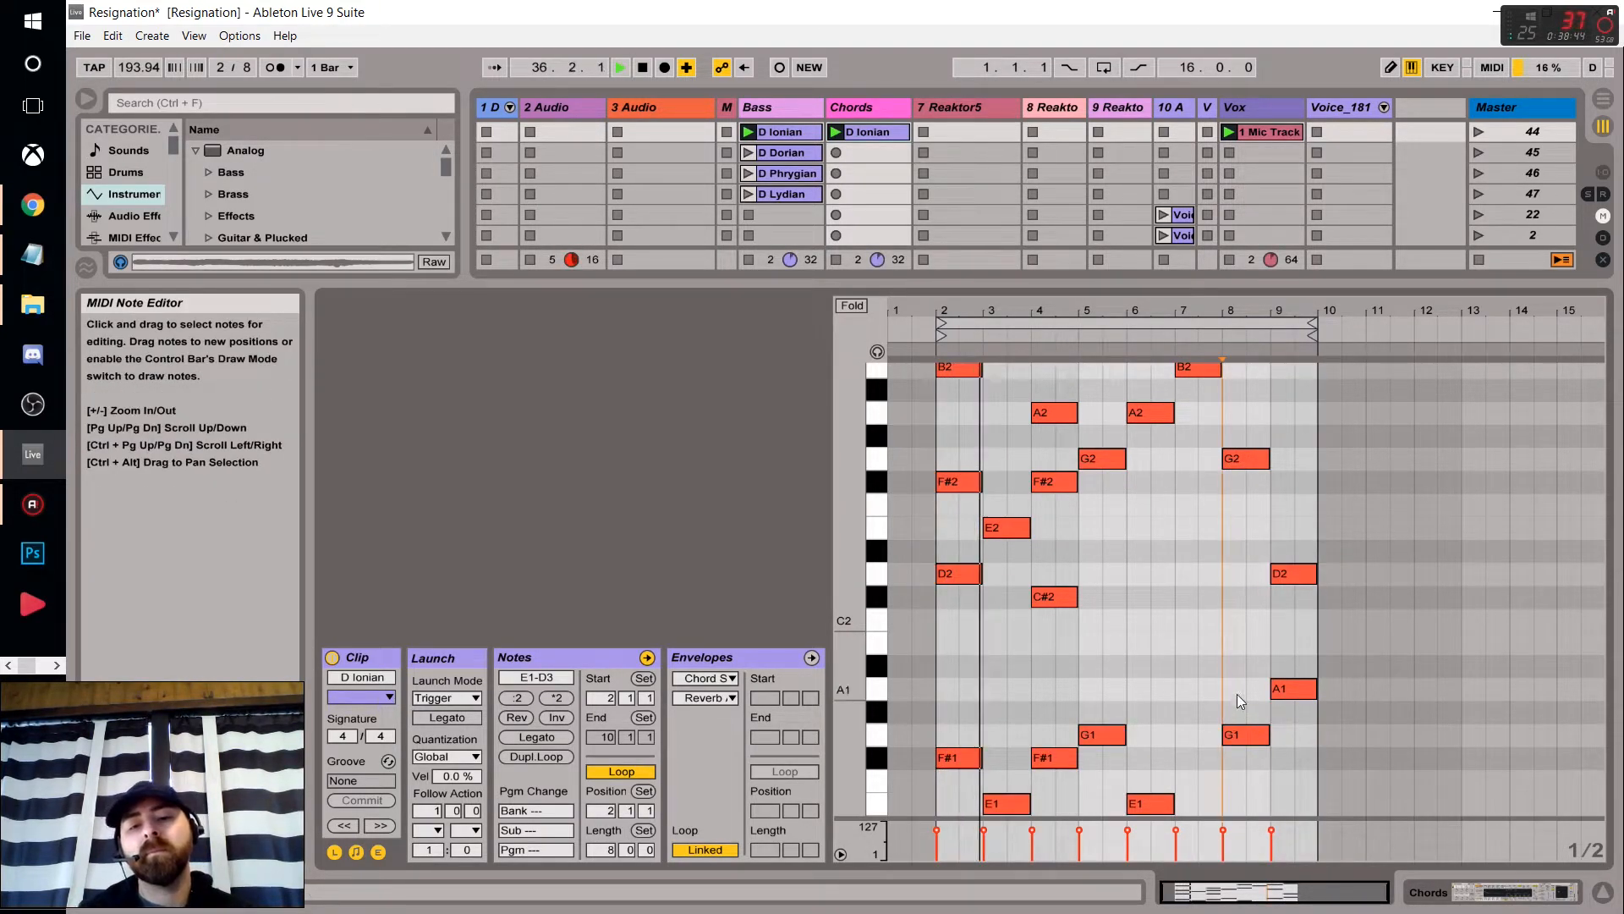
pyautogui.scroll(-2, 1237, 699)
pyautogui.scroll(-1, 1233, 683)
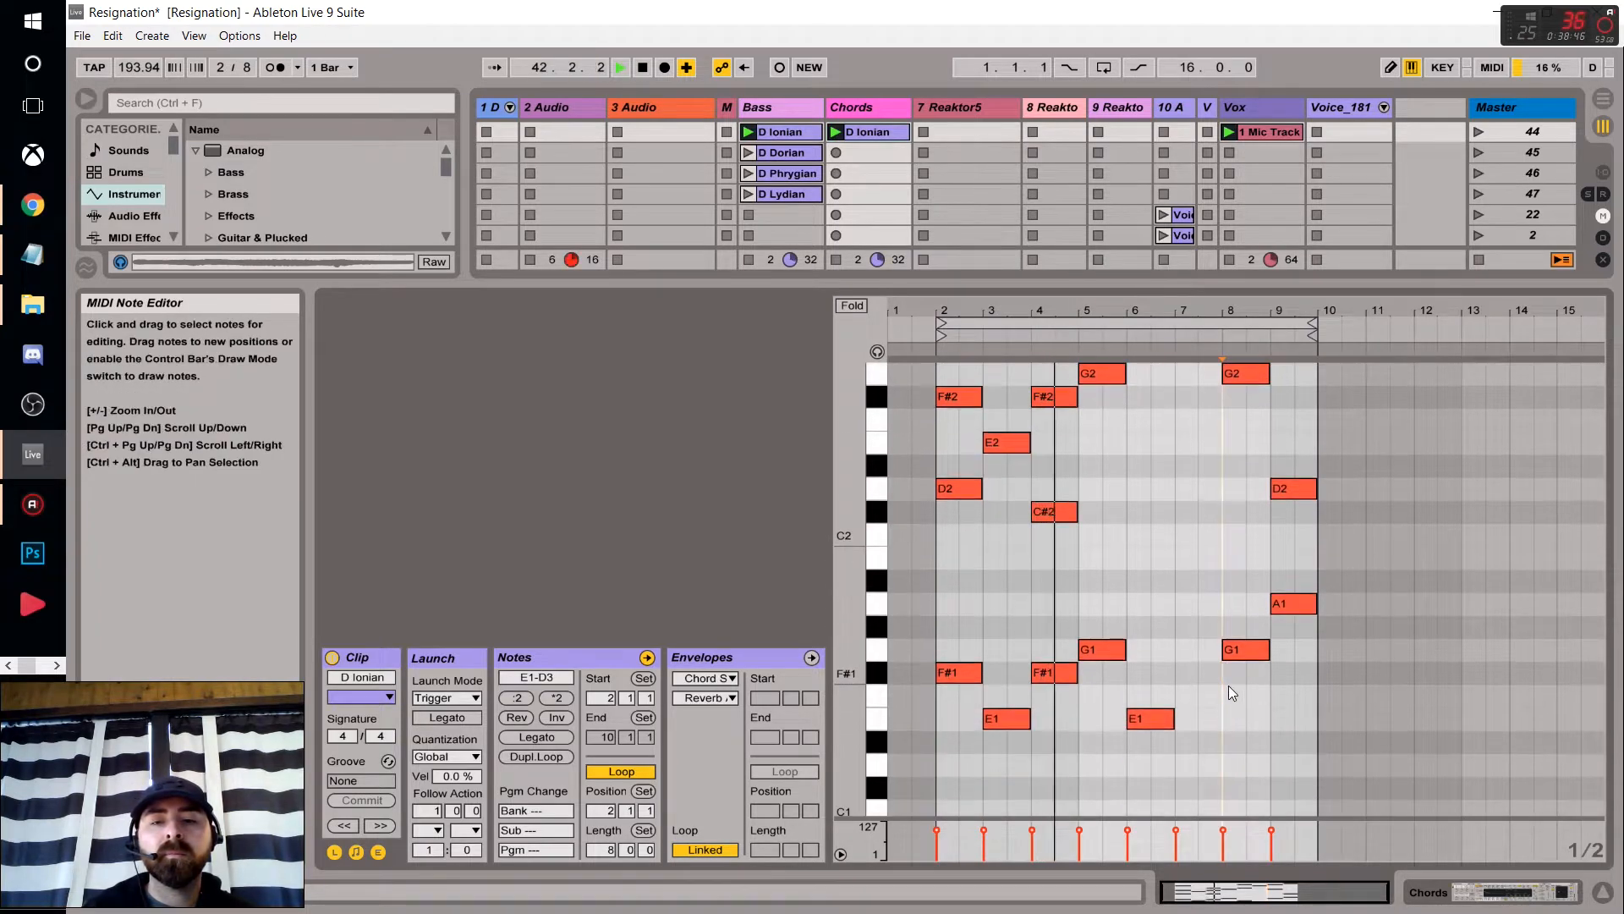
pyautogui.scroll(-1, 1210, 682)
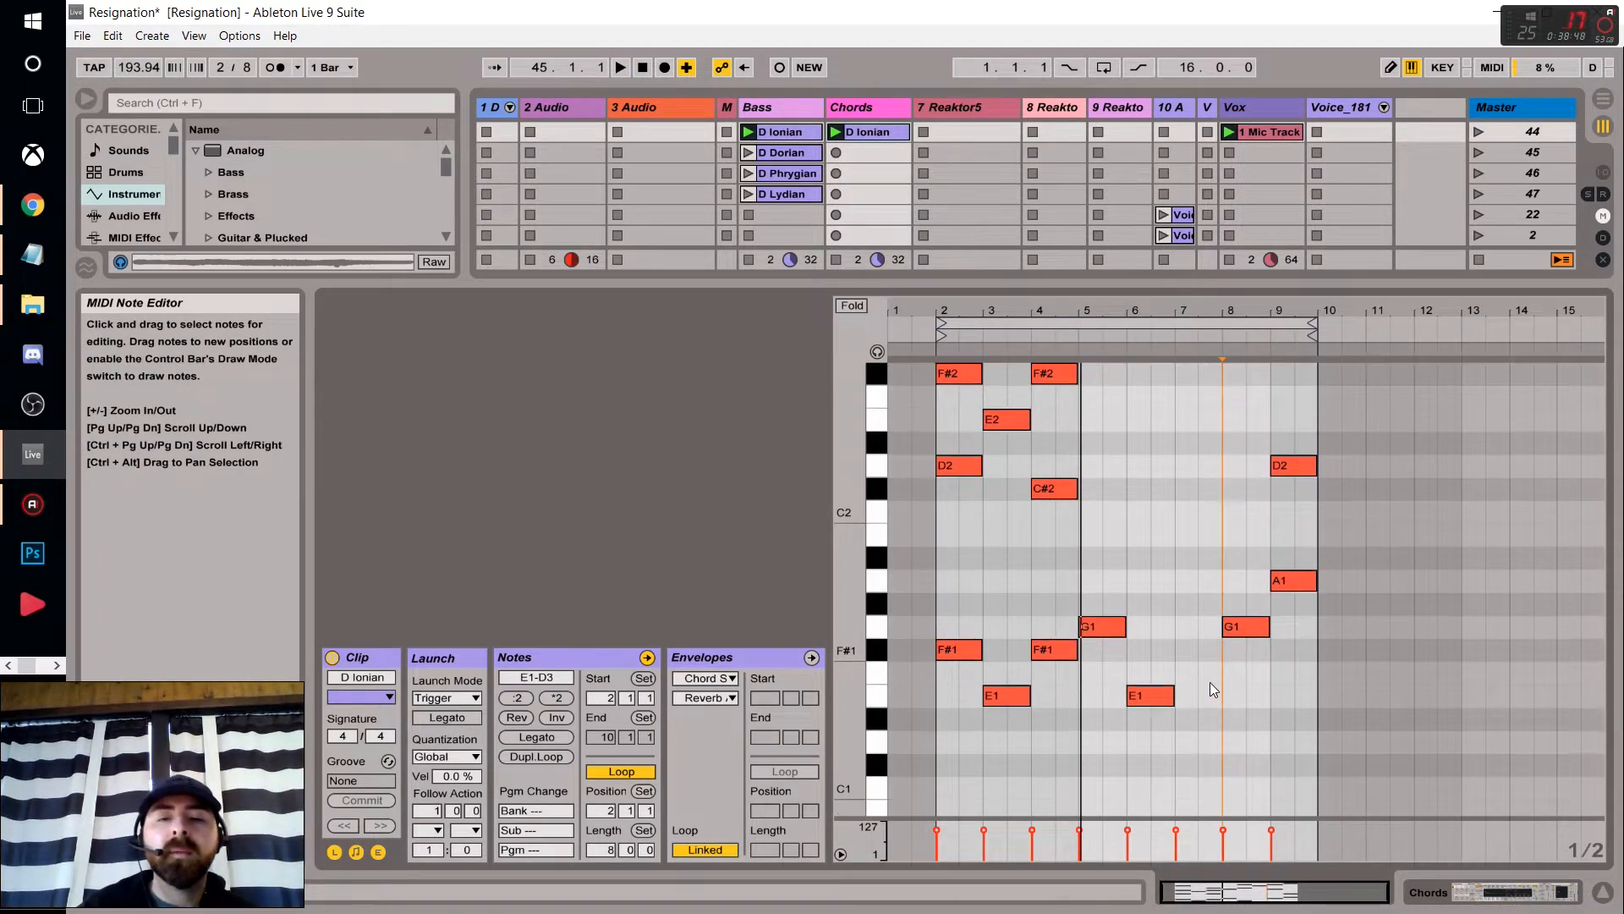
# Trace the D Ionian scale through the chord clip by selecting its notes one by one from D2 up to D3.
pyautogui.scroll(3, 1184, 592)
pyautogui.scroll(3, 1075, 600)
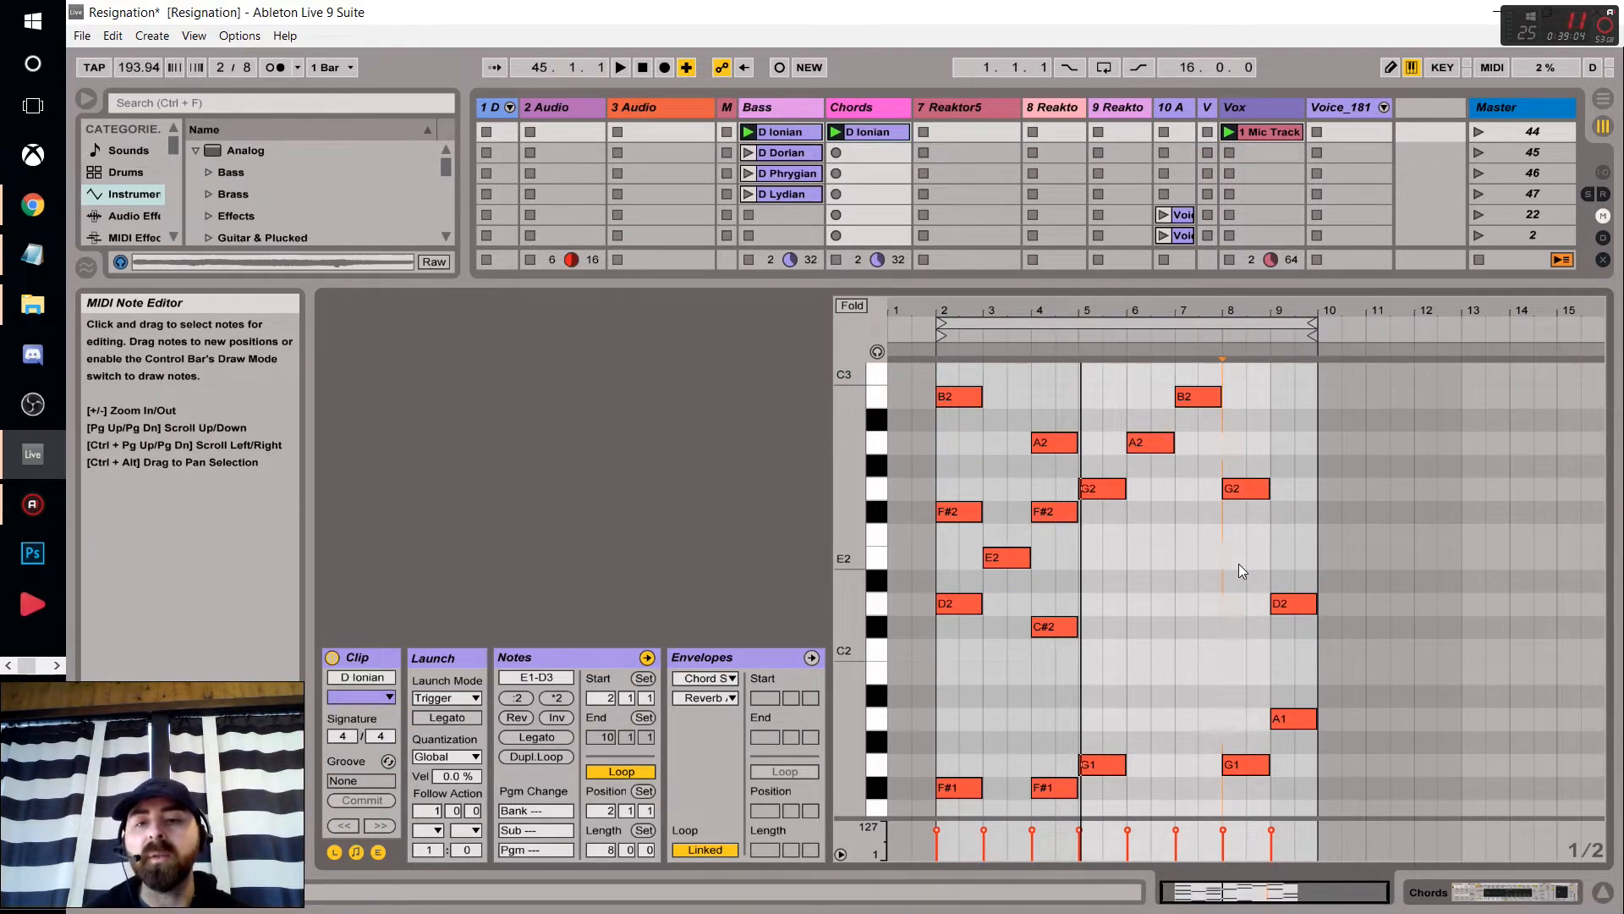
pyautogui.scroll(3, 1257, 566)
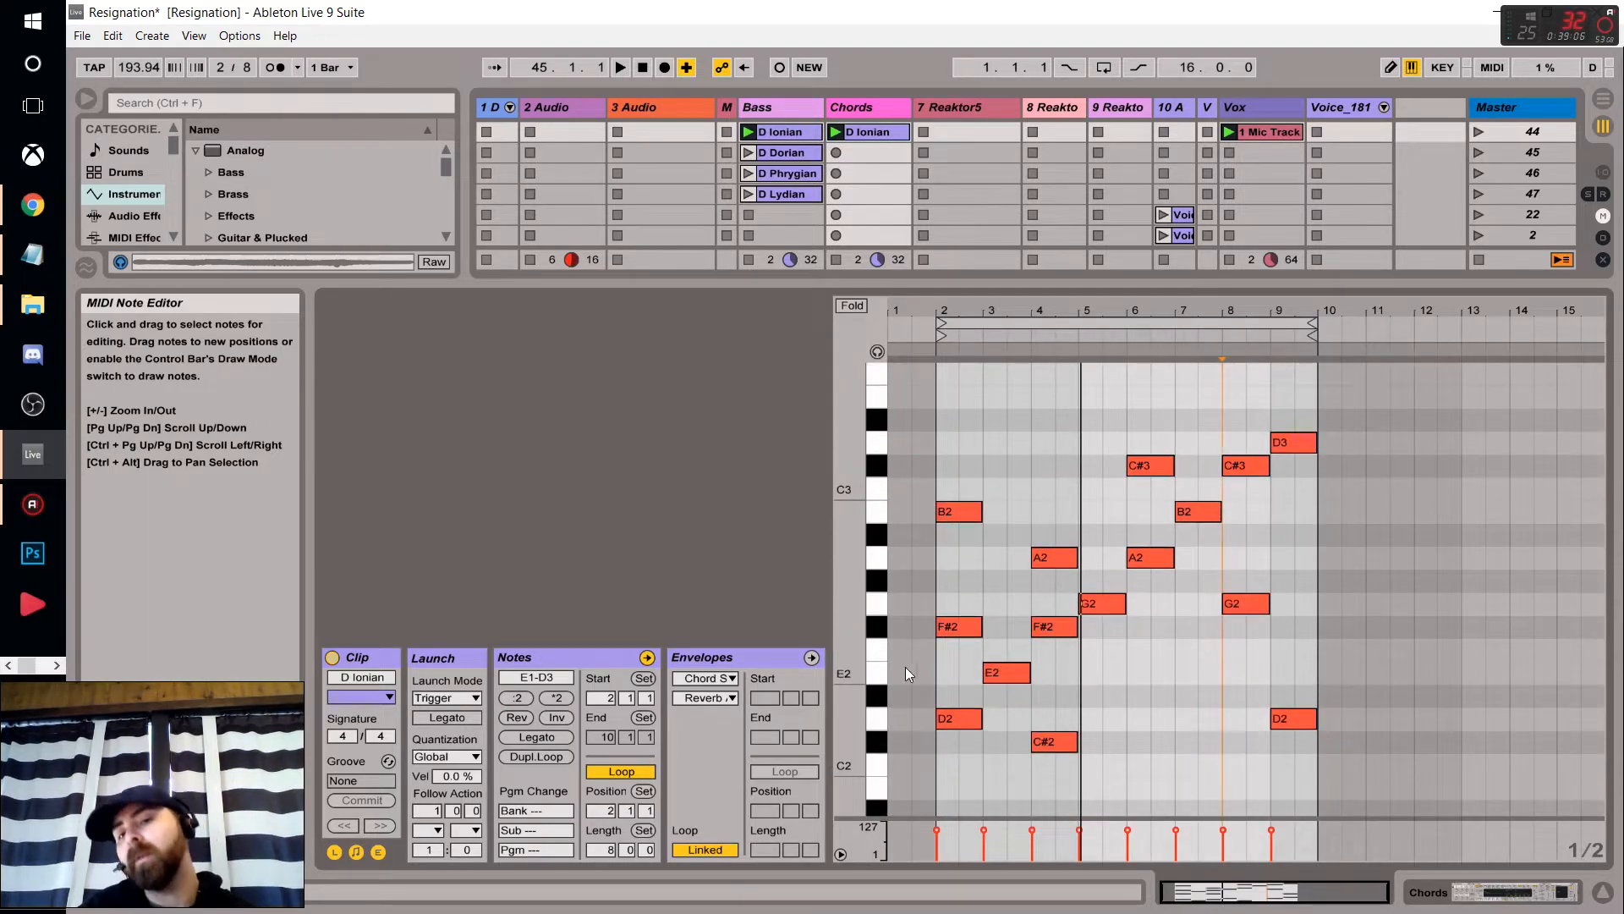
pyautogui.click(958, 718)
pyautogui.click(1011, 670)
pyautogui.click(1057, 627)
pyautogui.click(1115, 604)
pyautogui.click(1150, 558)
pyautogui.click(1199, 511)
pyautogui.click(1247, 467)
pyautogui.click(1291, 443)
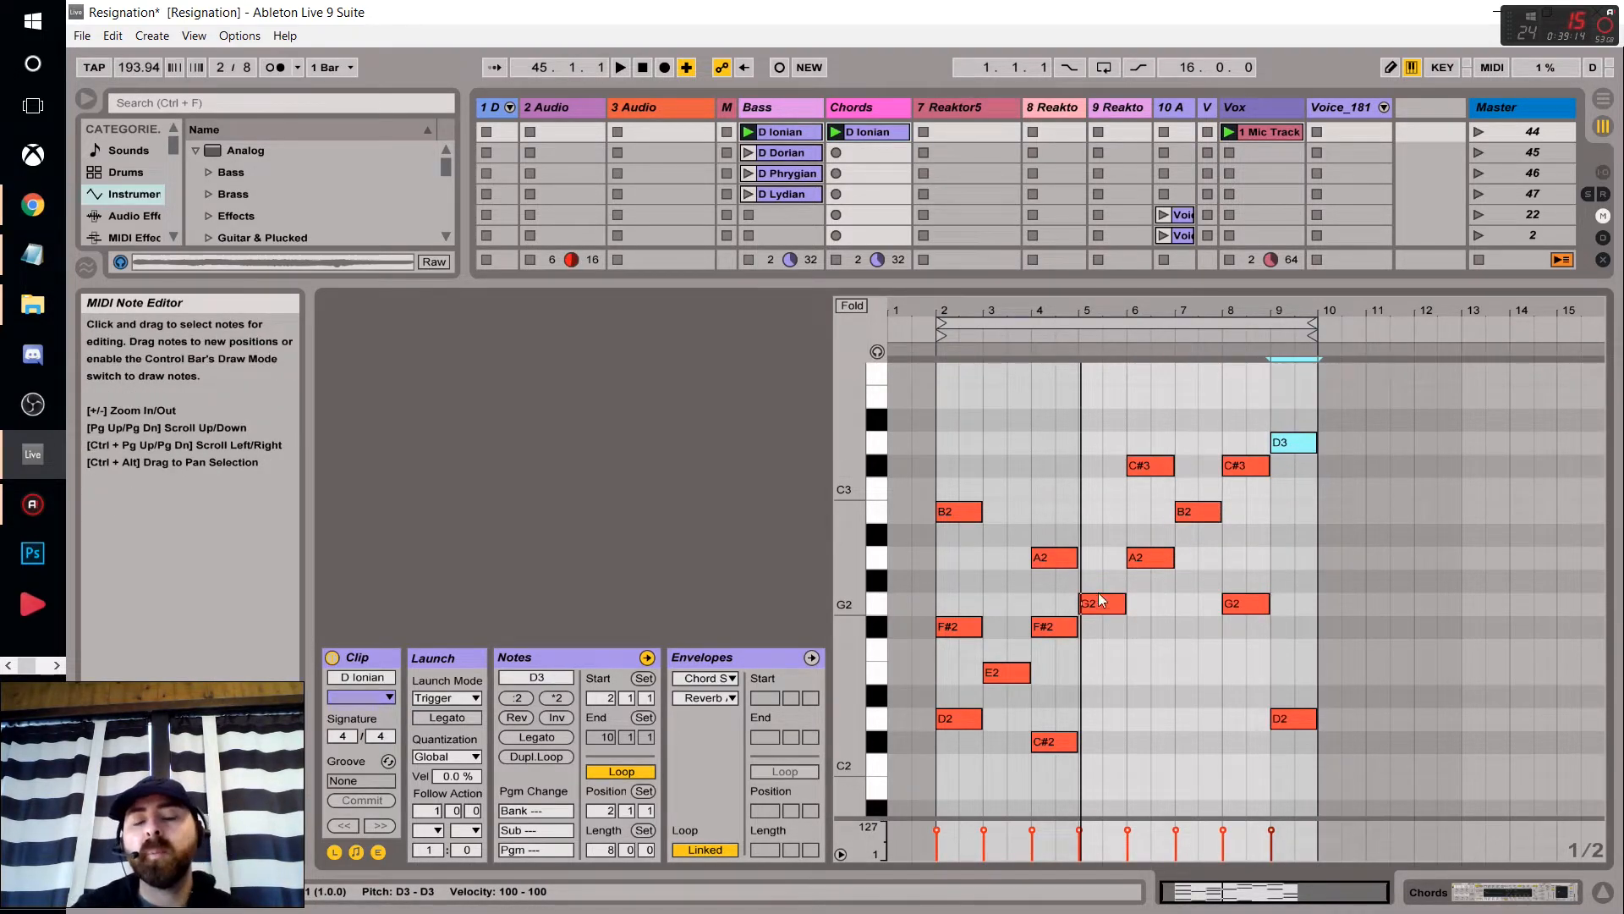
# Select the clip's loop range and play the opening bars of the chord progression.
pyautogui.scroll(-1, 1156, 676)
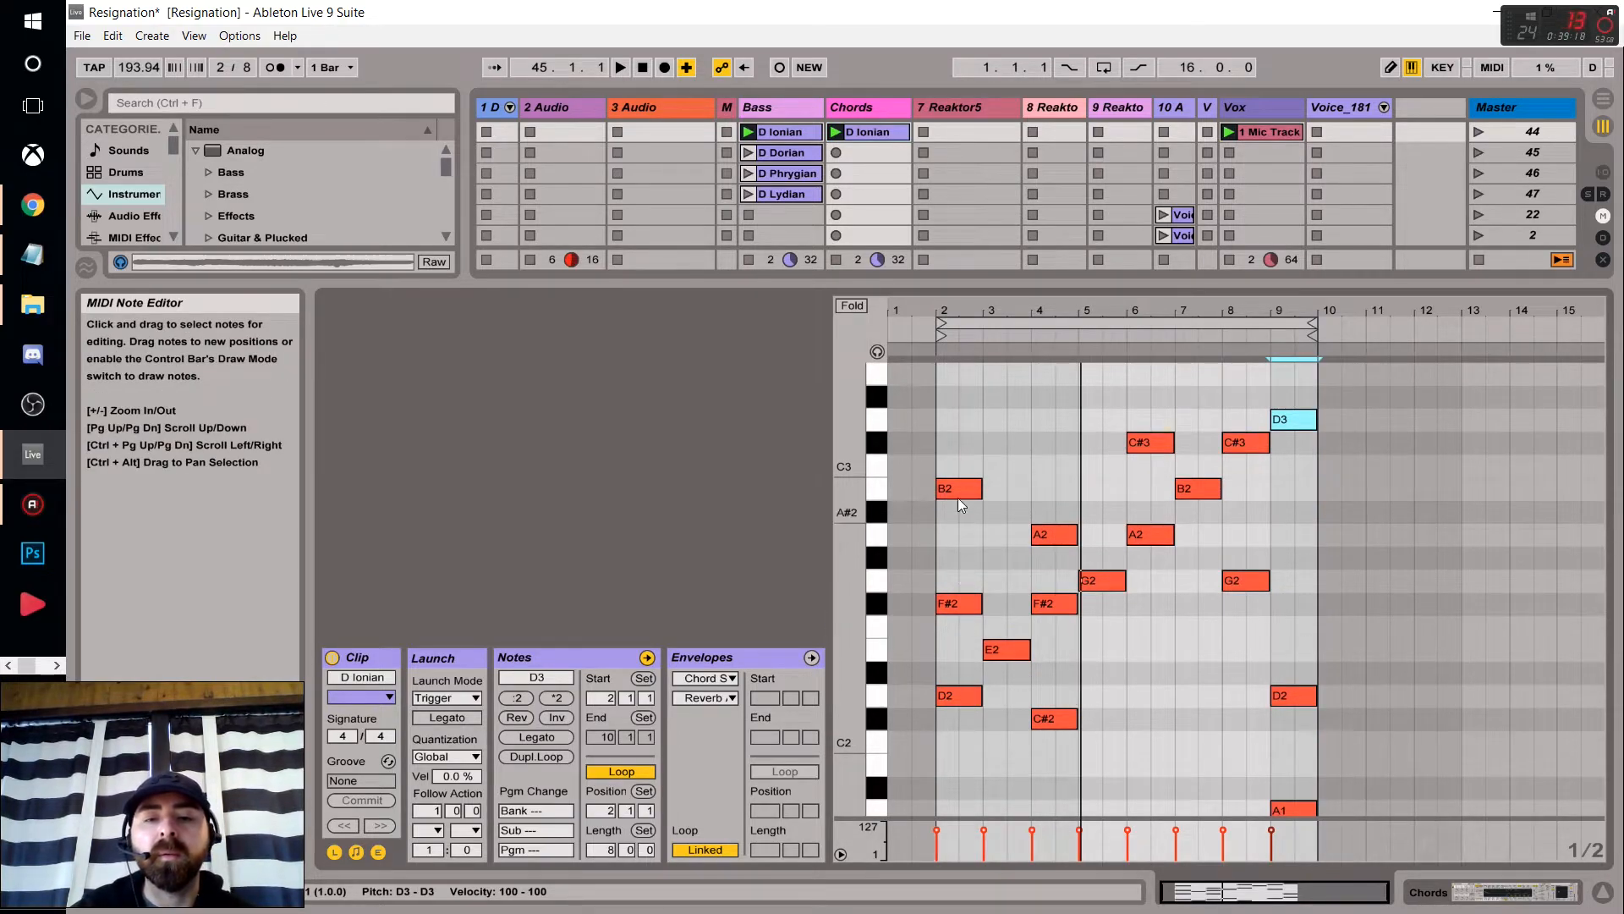
pyautogui.click(947, 325)
pyautogui.press('space')
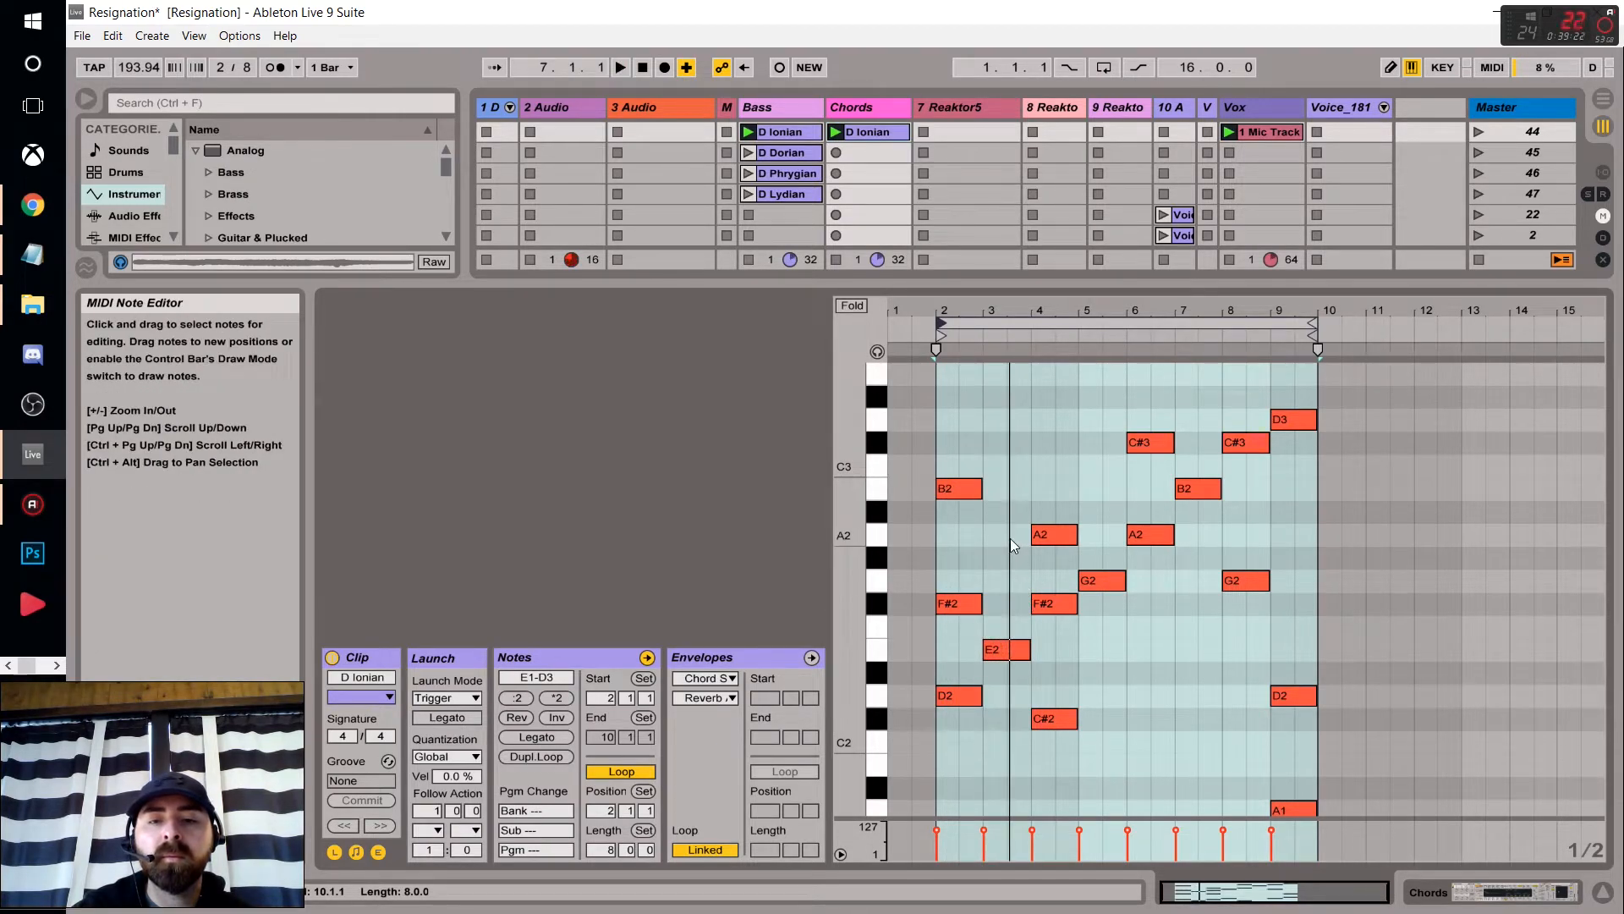
# Add a half-bar A2 note in the second half of bar 3.
pyautogui.doubleClick(1020, 447)
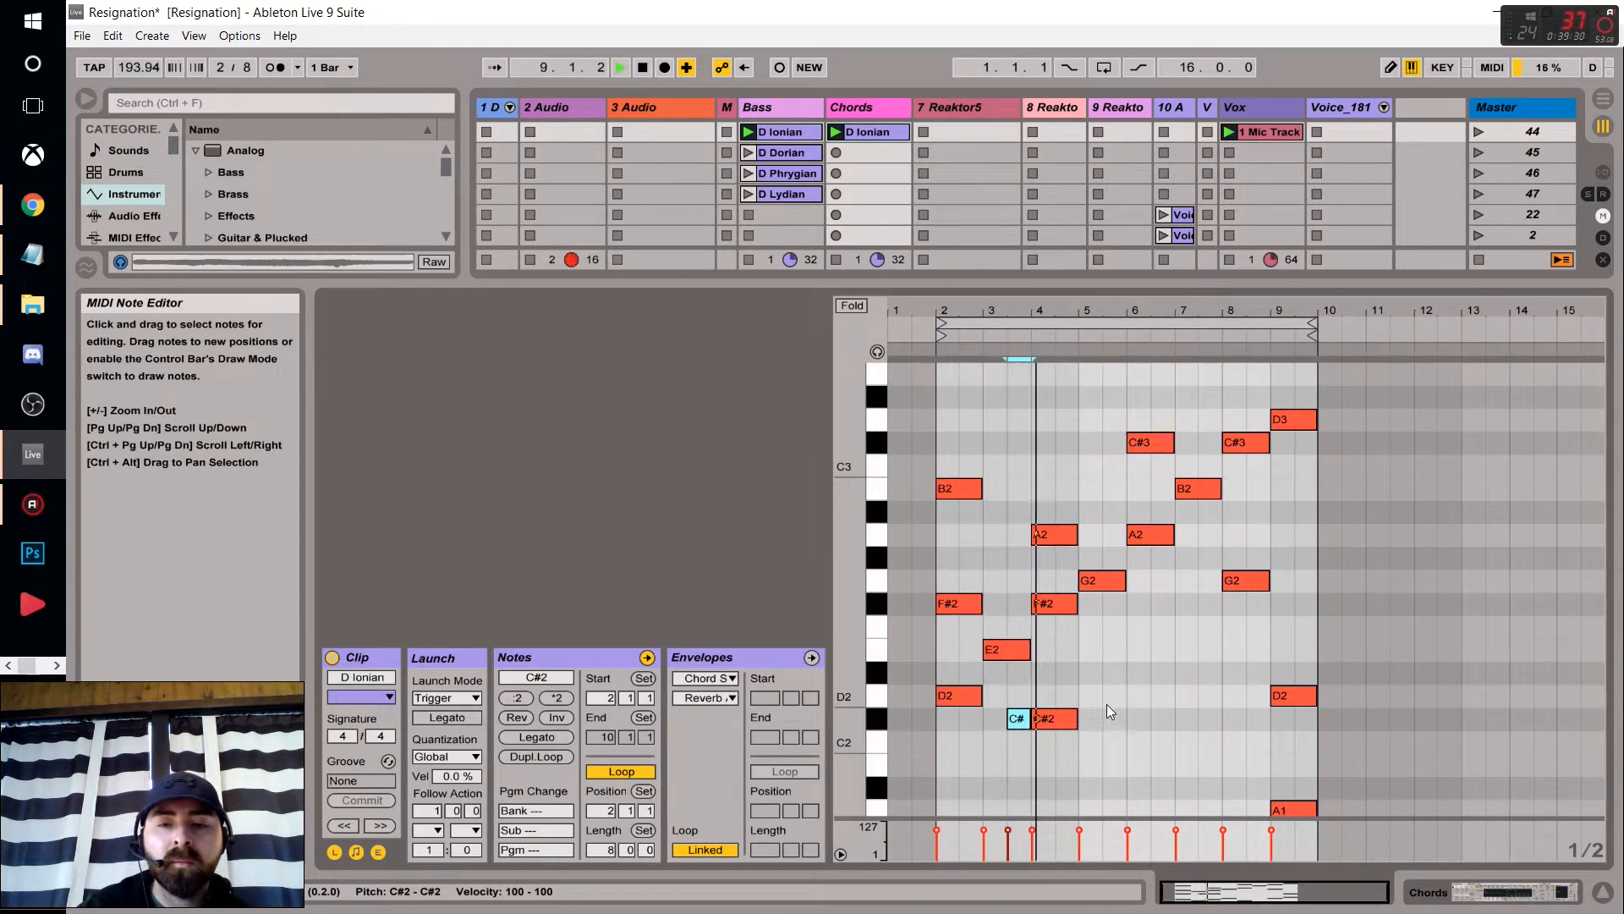
pyautogui.press('Up')
pyautogui.press('Up')
pyautogui.press('Up')
pyautogui.press('Up')
pyautogui.press('Up')
pyautogui.press('Up')
pyautogui.press('Up')
pyautogui.press('Up')
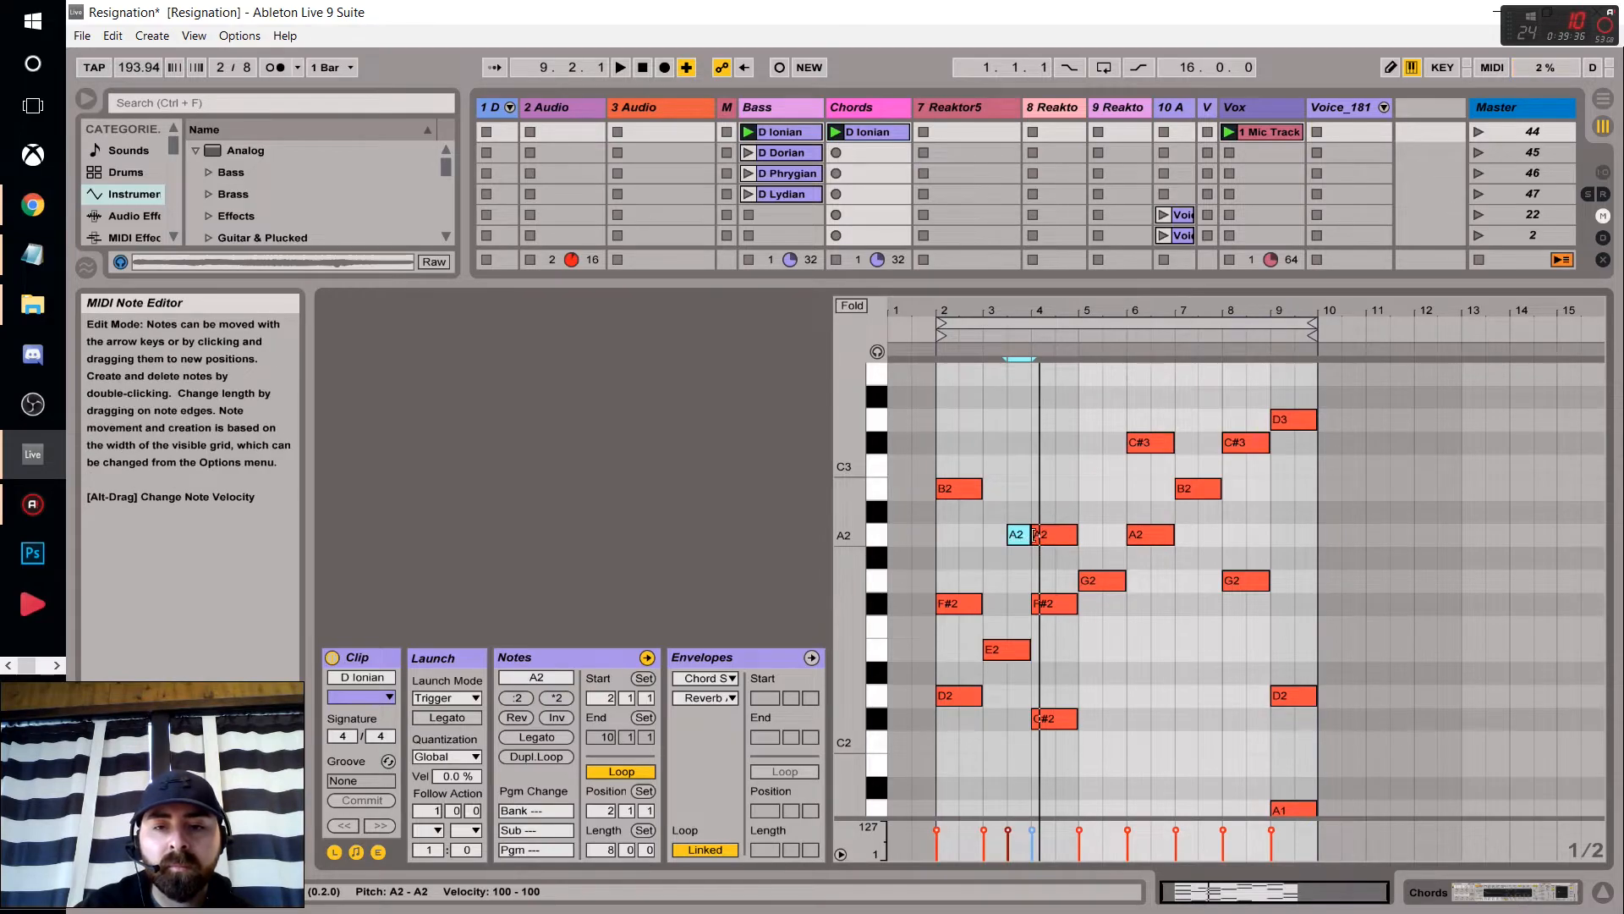
# Set the note grid to 1/8 and shorten the new A2 note in bar 3 to one beat.
pyautogui.rightClick(1122, 670)
pyautogui.click(1206, 582)
pyautogui.moveTo(1030, 533); pyautogui.dragTo(1020, 535)
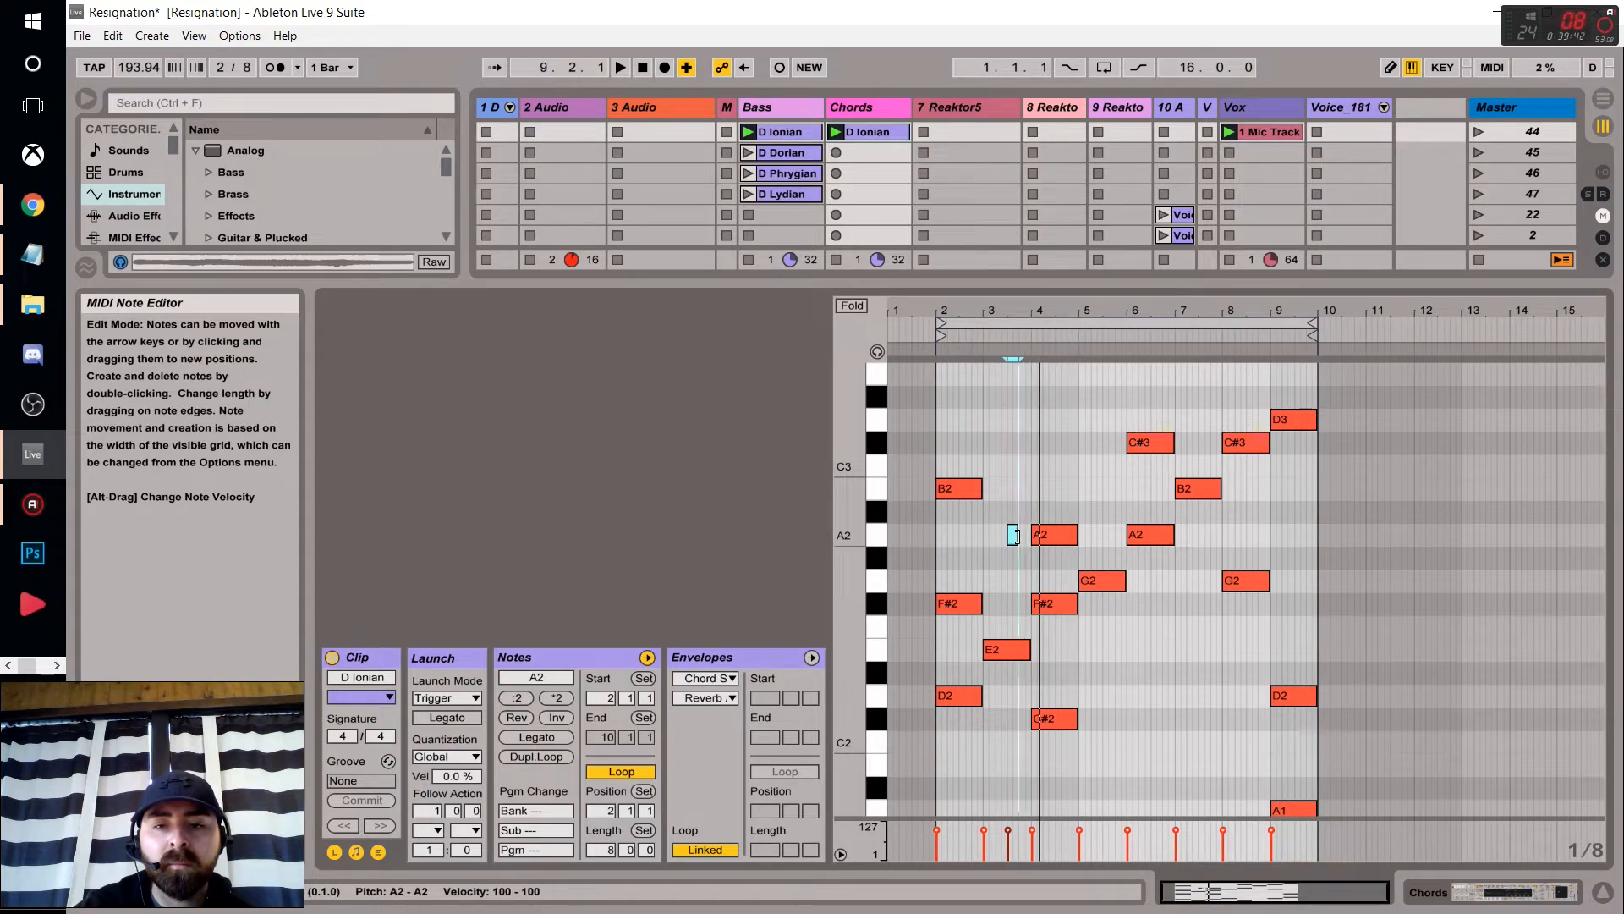
# Set the note grid to 1/4 and add a one-beat F#2 note on the last beat of bar 3.
pyautogui.rightClick(1037, 562)
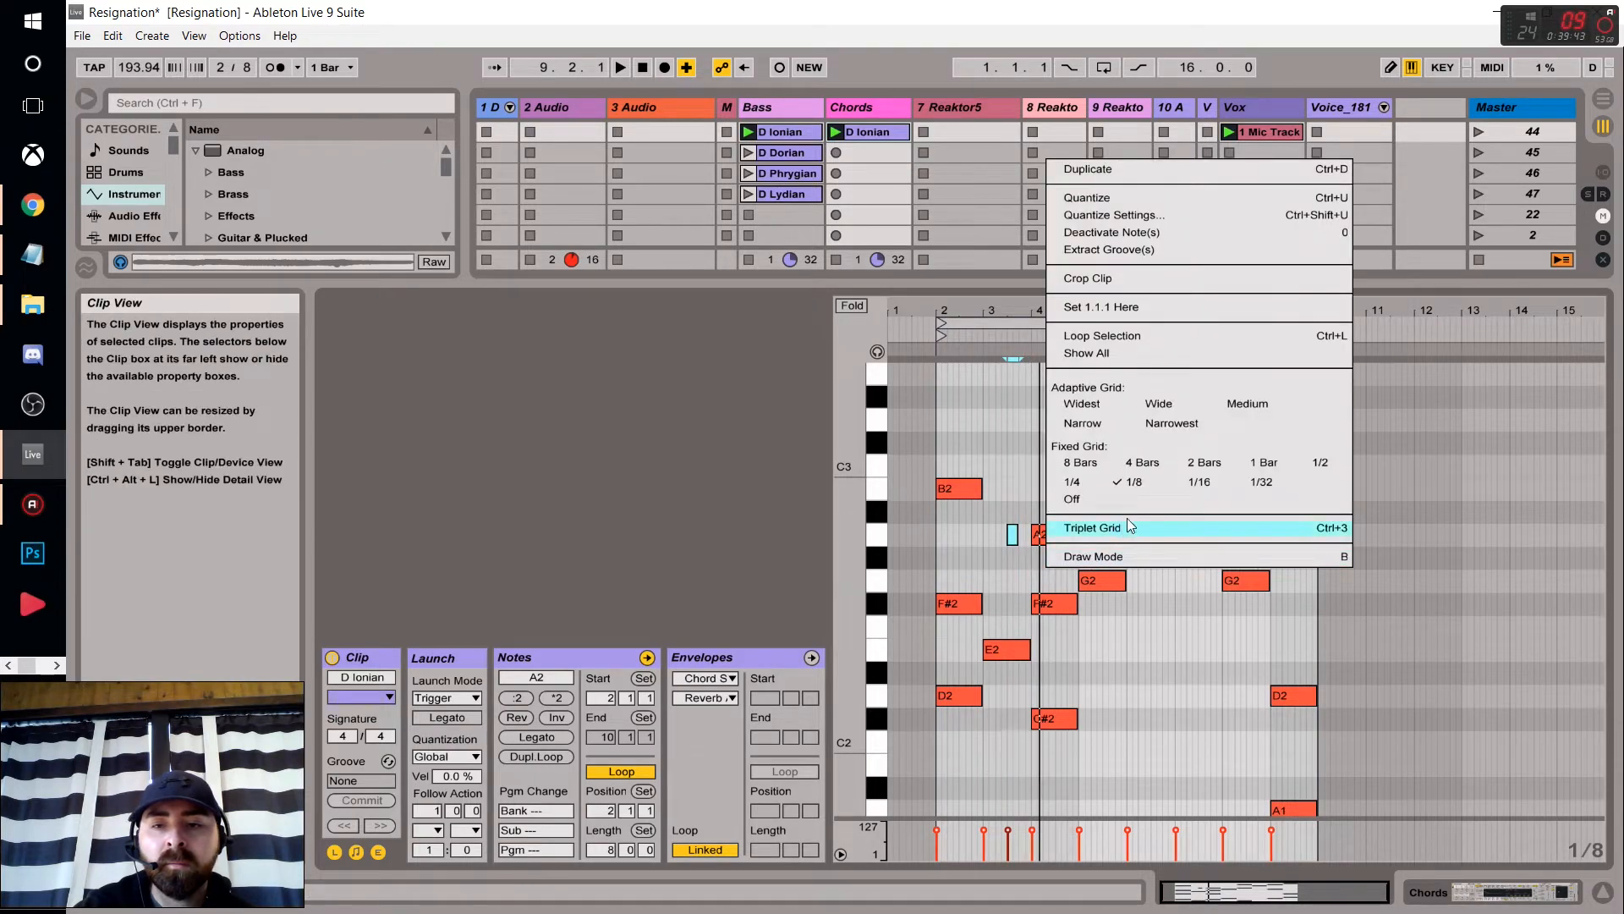
pyautogui.click(1067, 499)
pyautogui.doubleClick(1022, 577)
pyautogui.click(878, 534)
pyautogui.click(880, 584)
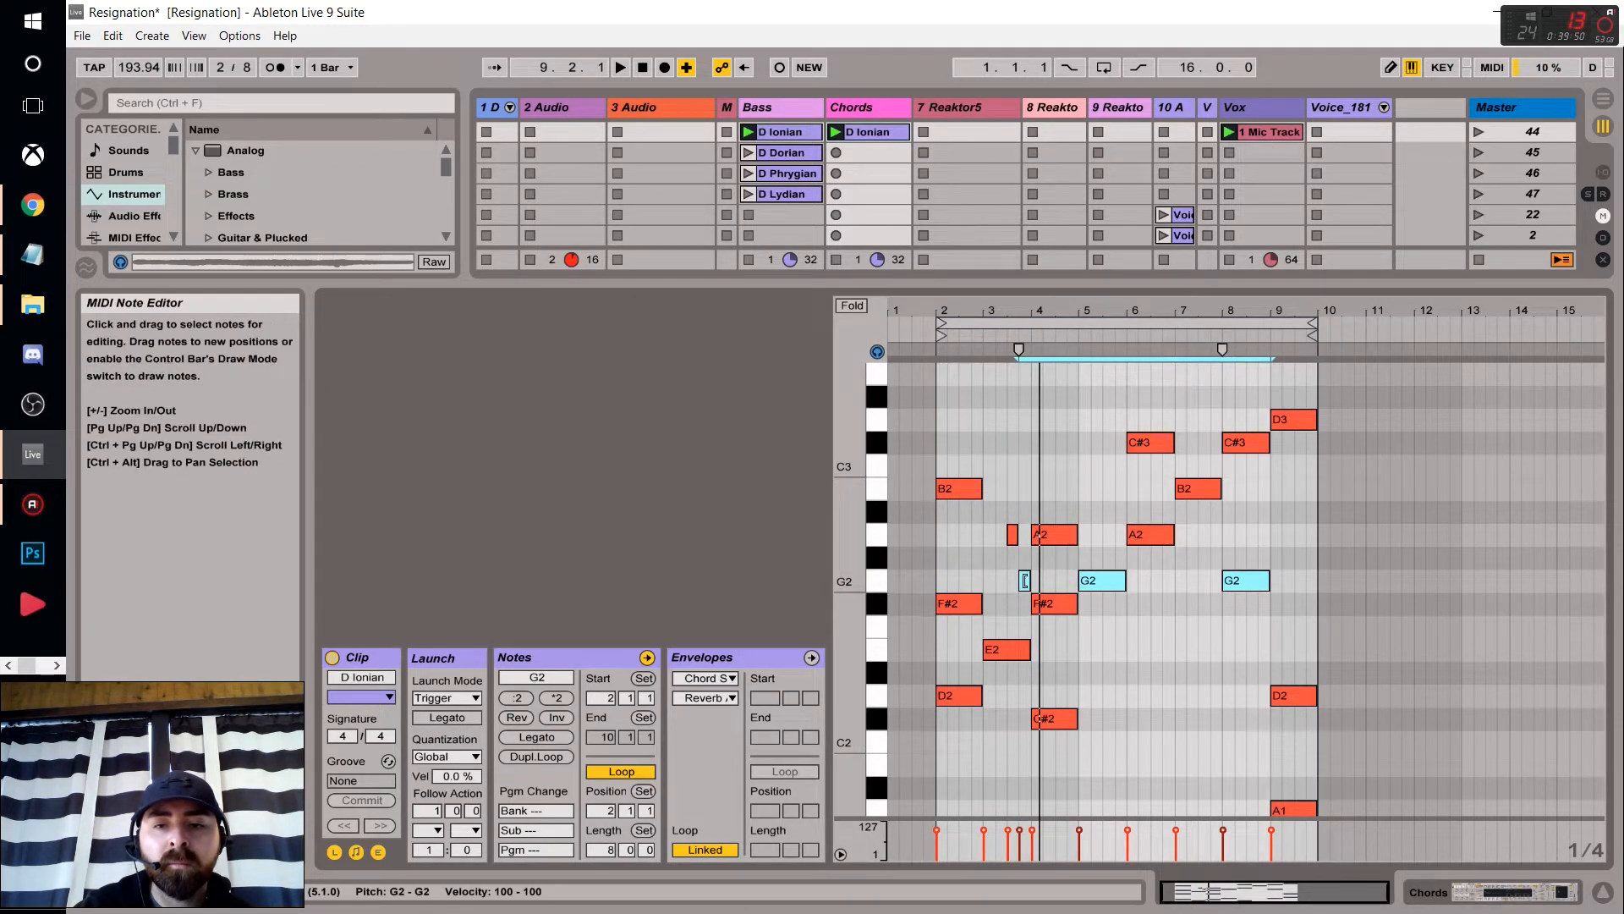
pyautogui.click(1025, 582)
pyautogui.moveTo(1025, 583); pyautogui.dragTo(1025, 605)
# Listen to the bar 3 melody notes and add one-beat B2 and A2 notes on beats 3 and 4 of bar 5.
pyautogui.press('space')
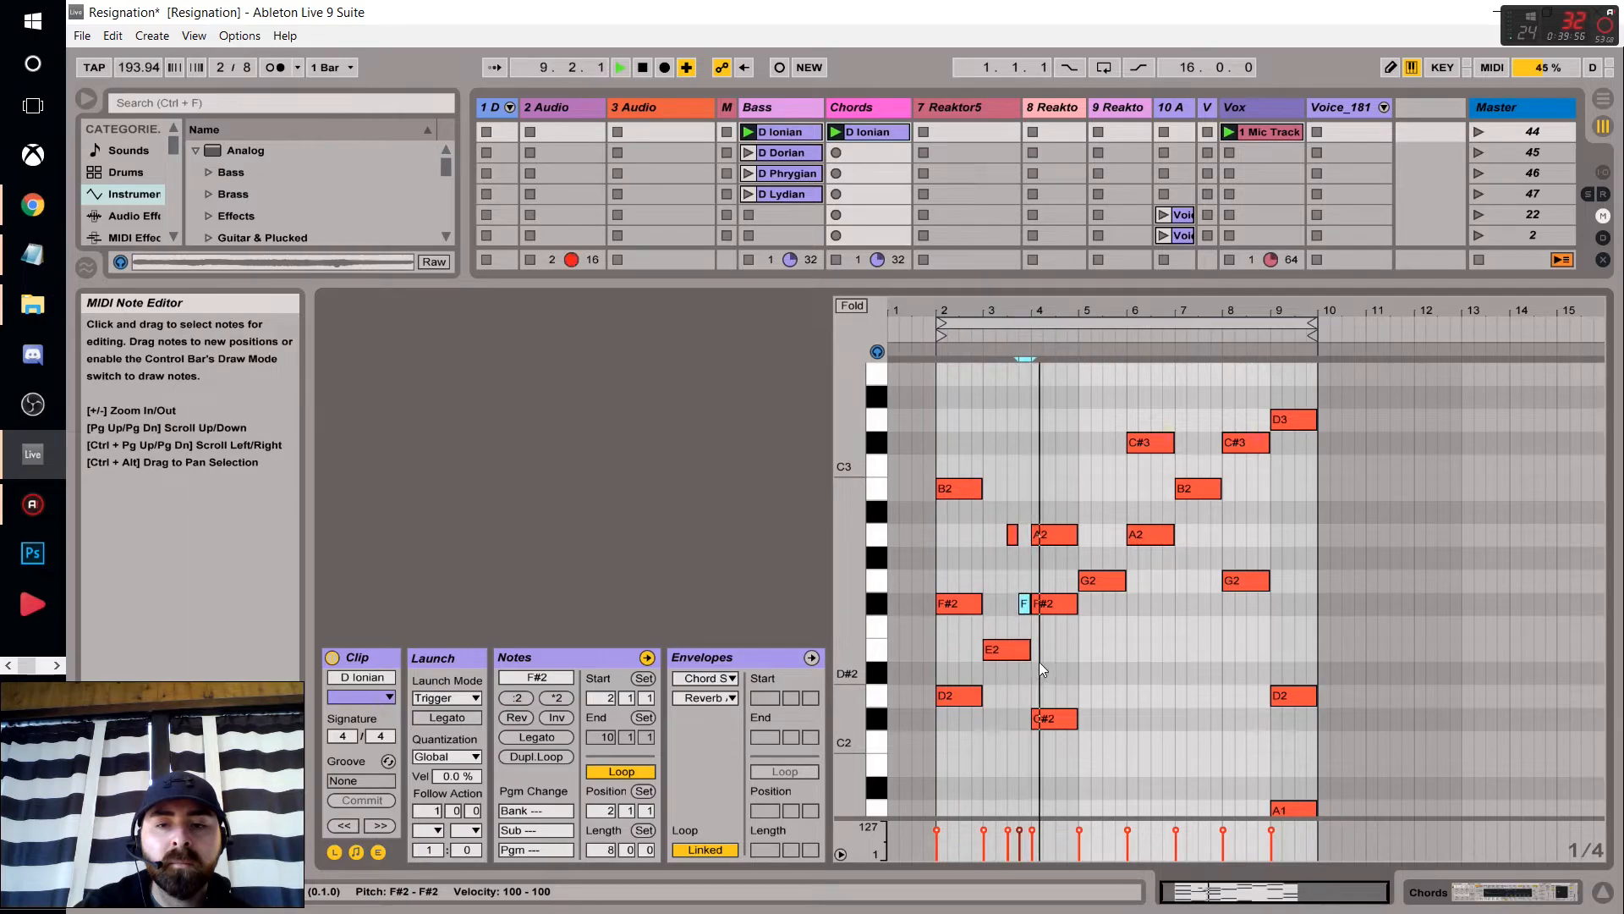
pyautogui.press('space')
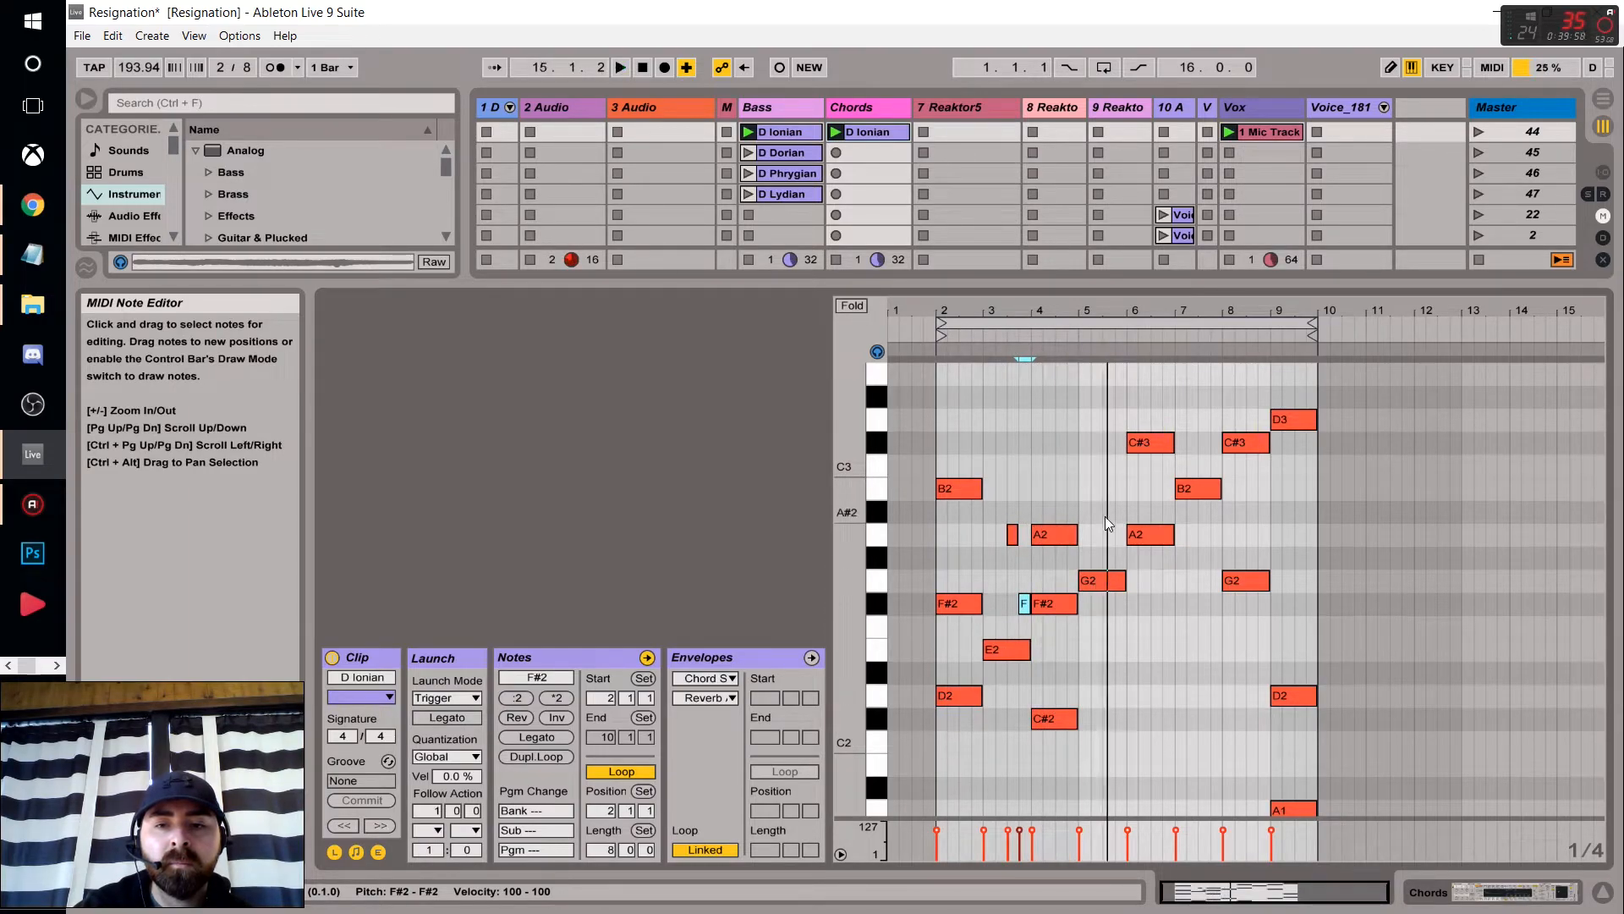
pyautogui.doubleClick(1108, 488)
pyautogui.doubleClick(1120, 535)
pyautogui.click(1147, 535)
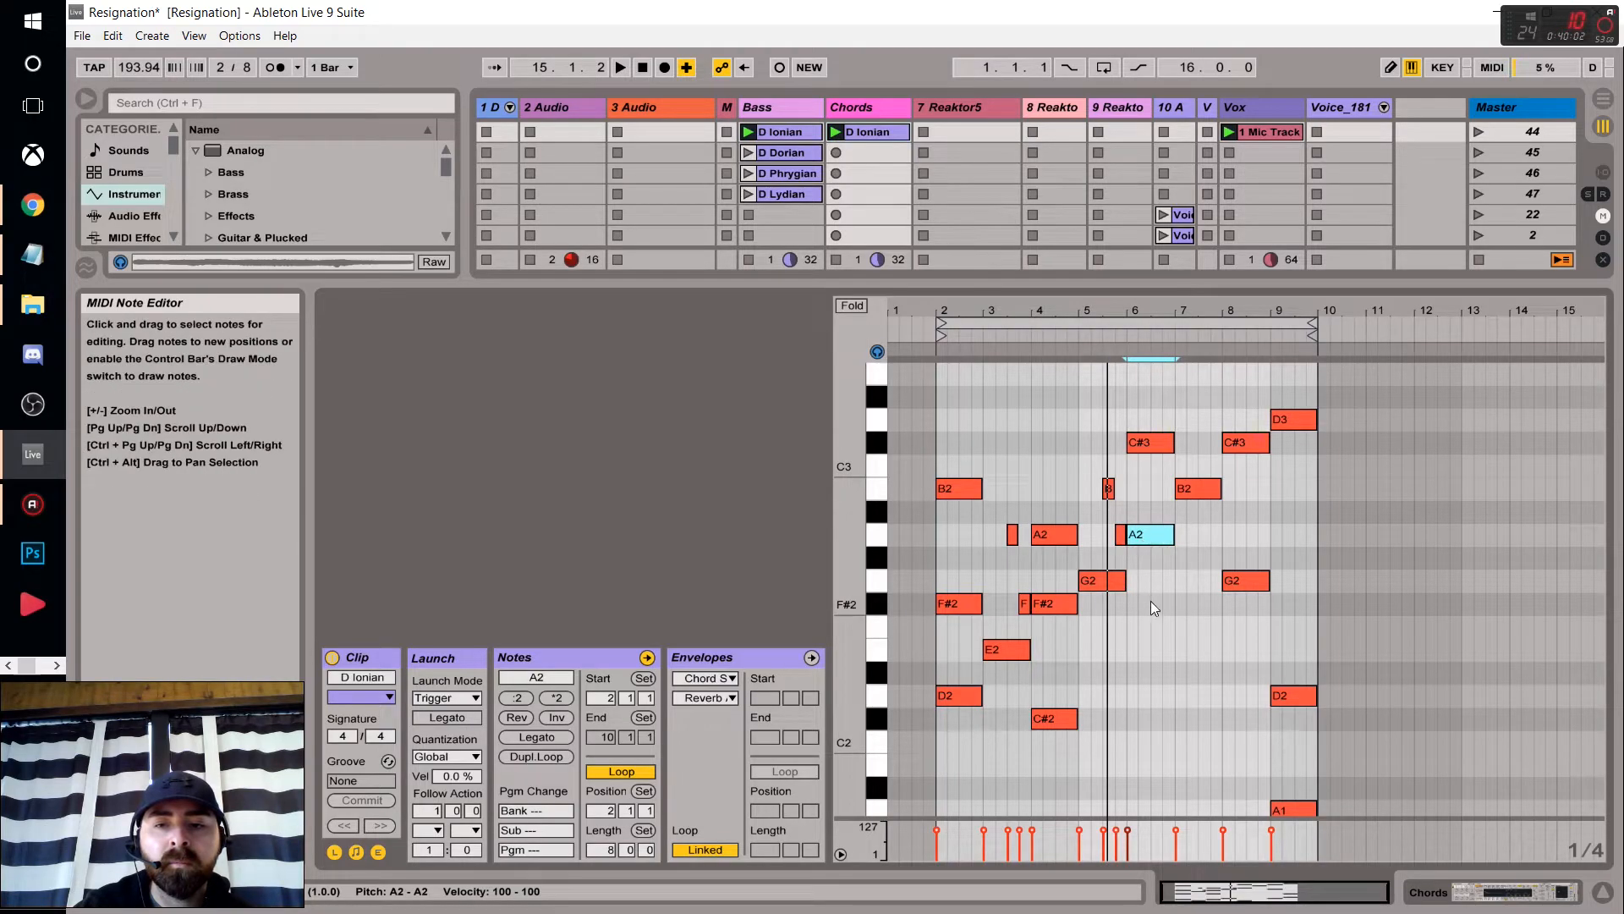
# Add one-beat E2 and F#2 notes on beats 2 and 4 of bar 6 and play the clip.
pyautogui.doubleClick(1145, 649)
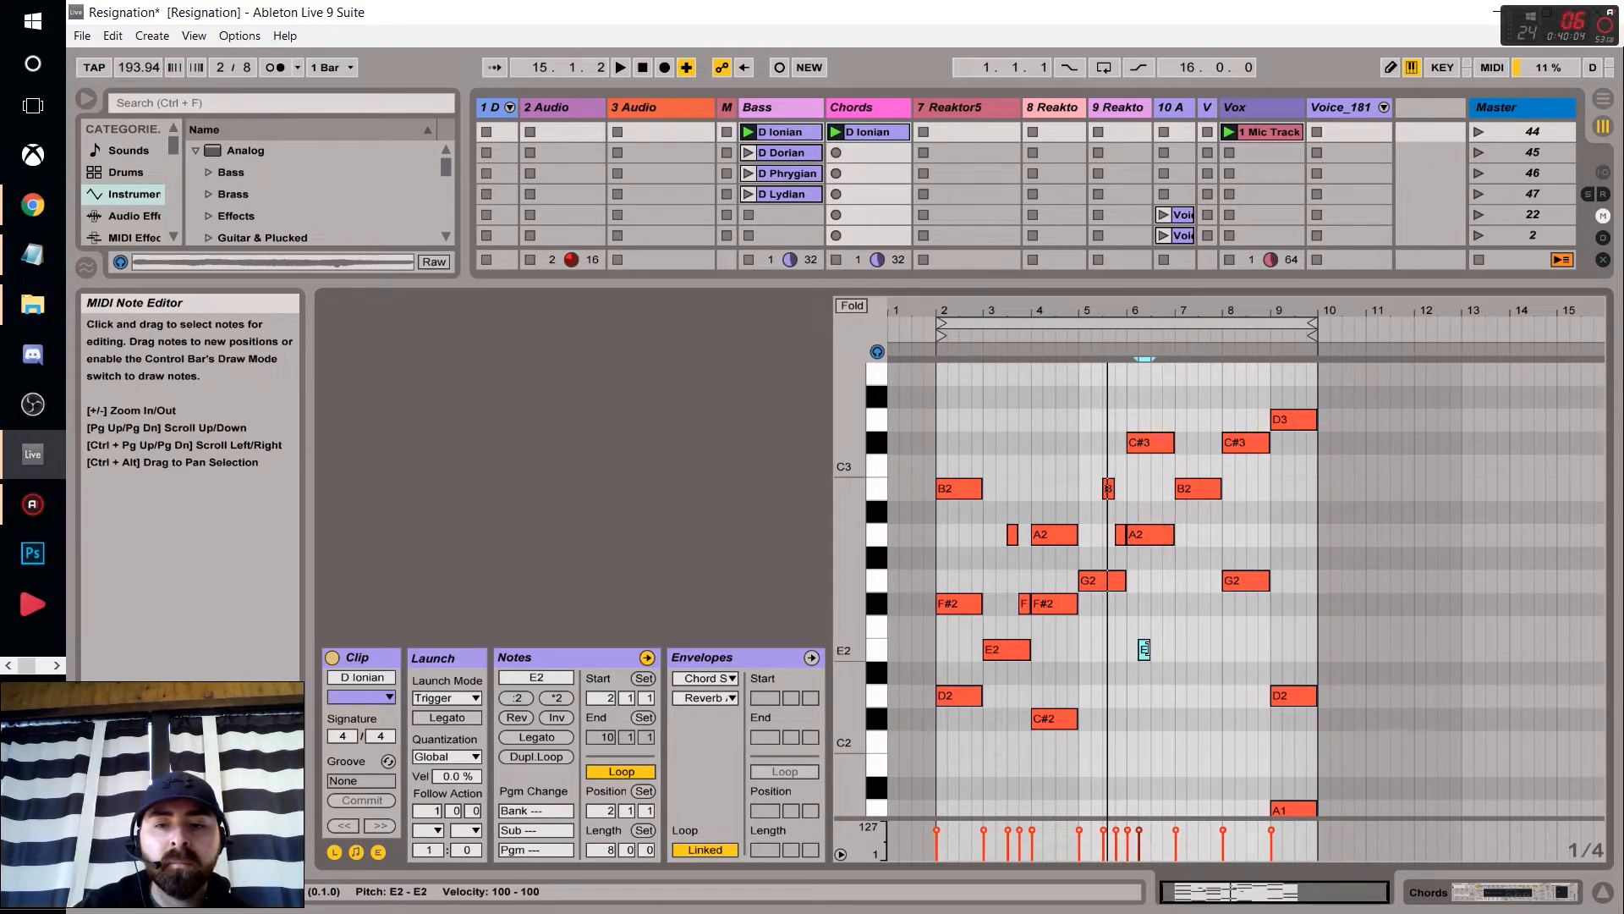
pyautogui.doubleClick(1168, 603)
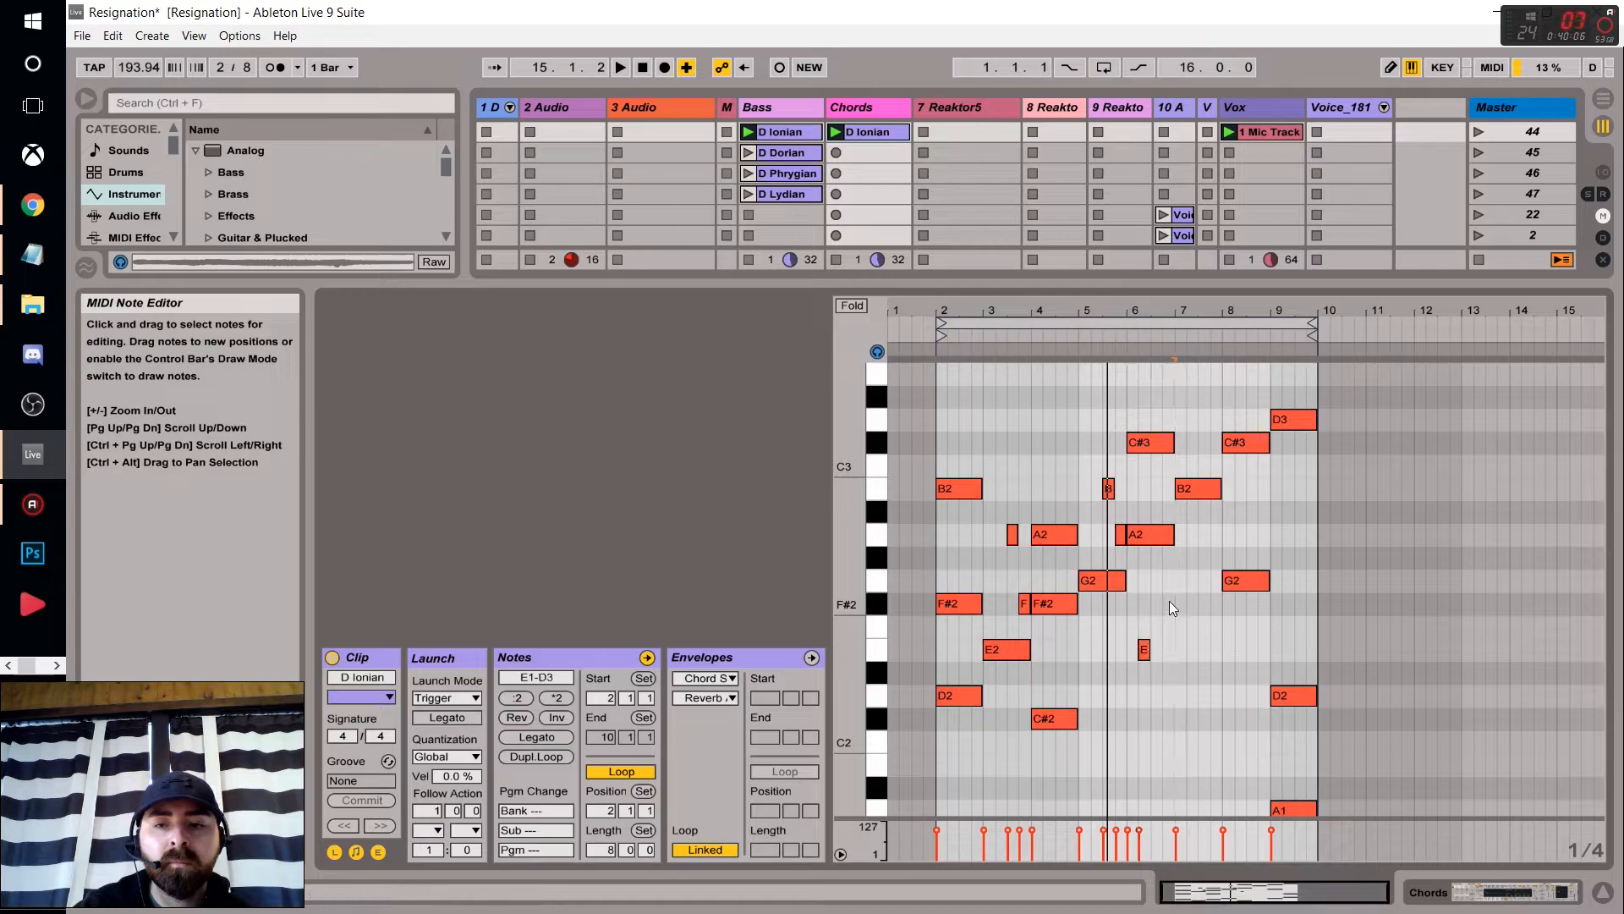
pyautogui.press('space')
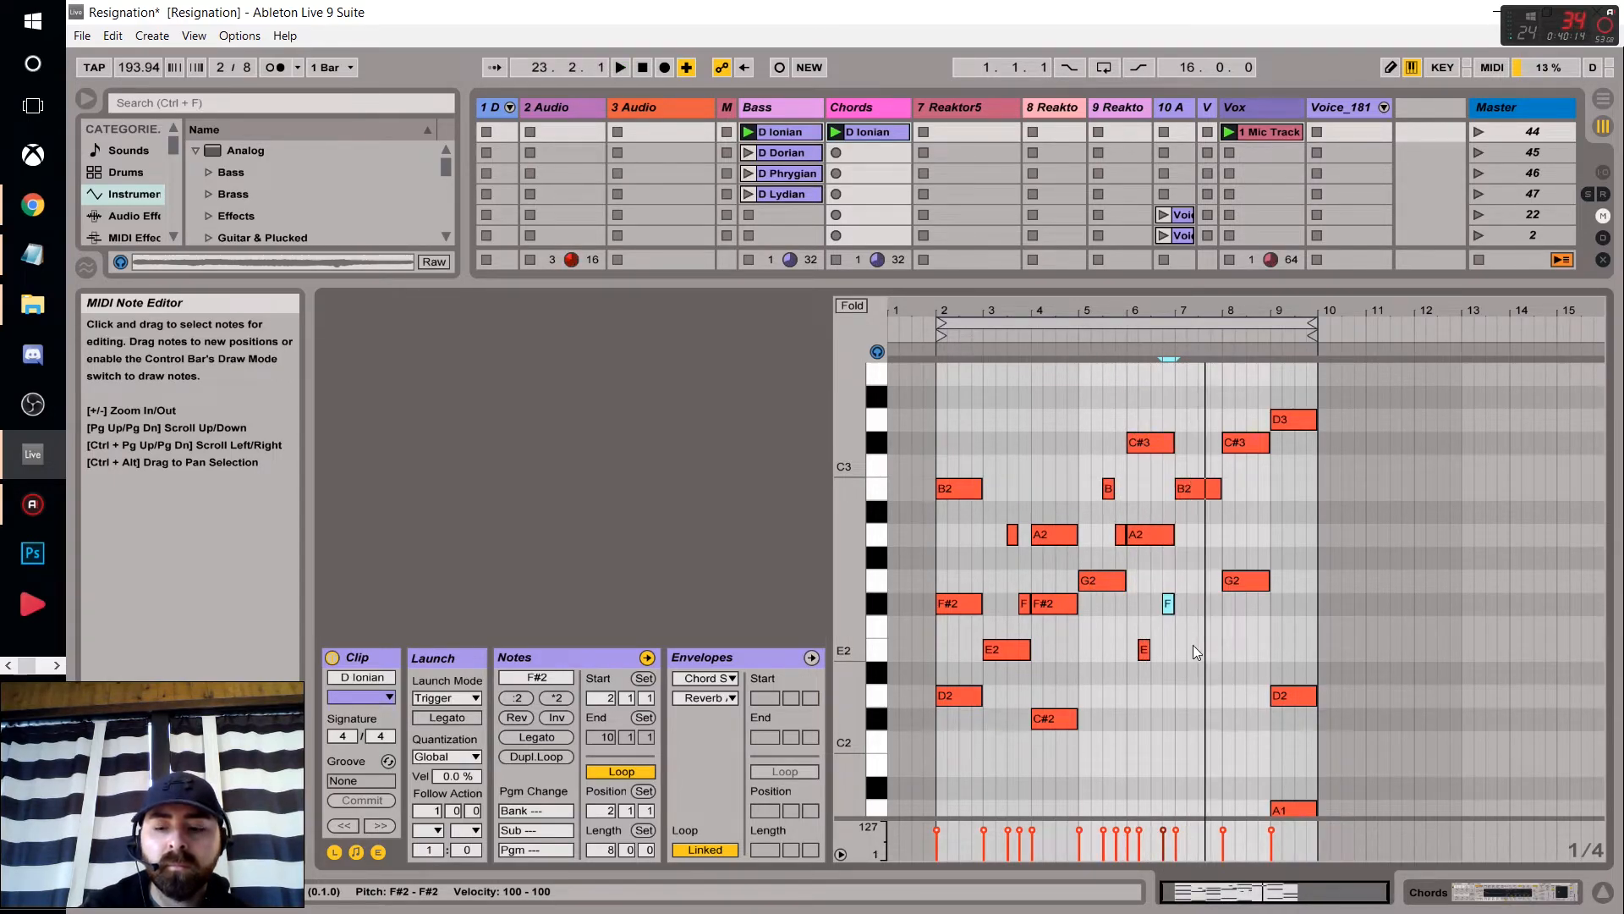
# Raise the short F#2 and E2 notes in bar 6 by one octave and play the clip.
pyautogui.hotkey('shift', 'Up')
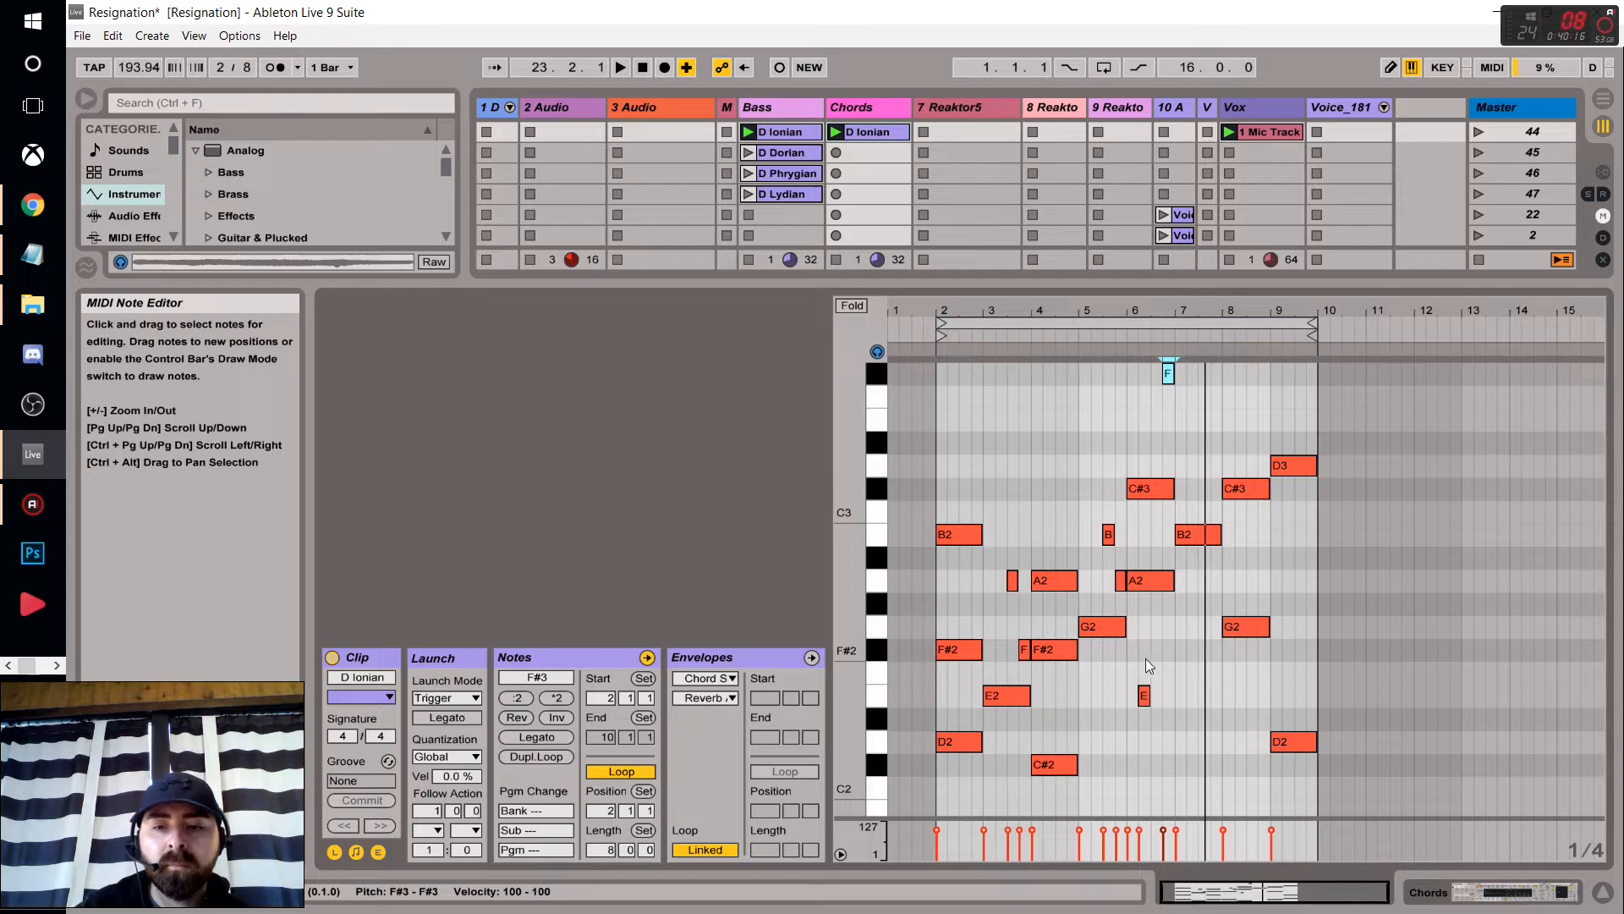
pyautogui.click(1144, 695)
pyautogui.press('space')
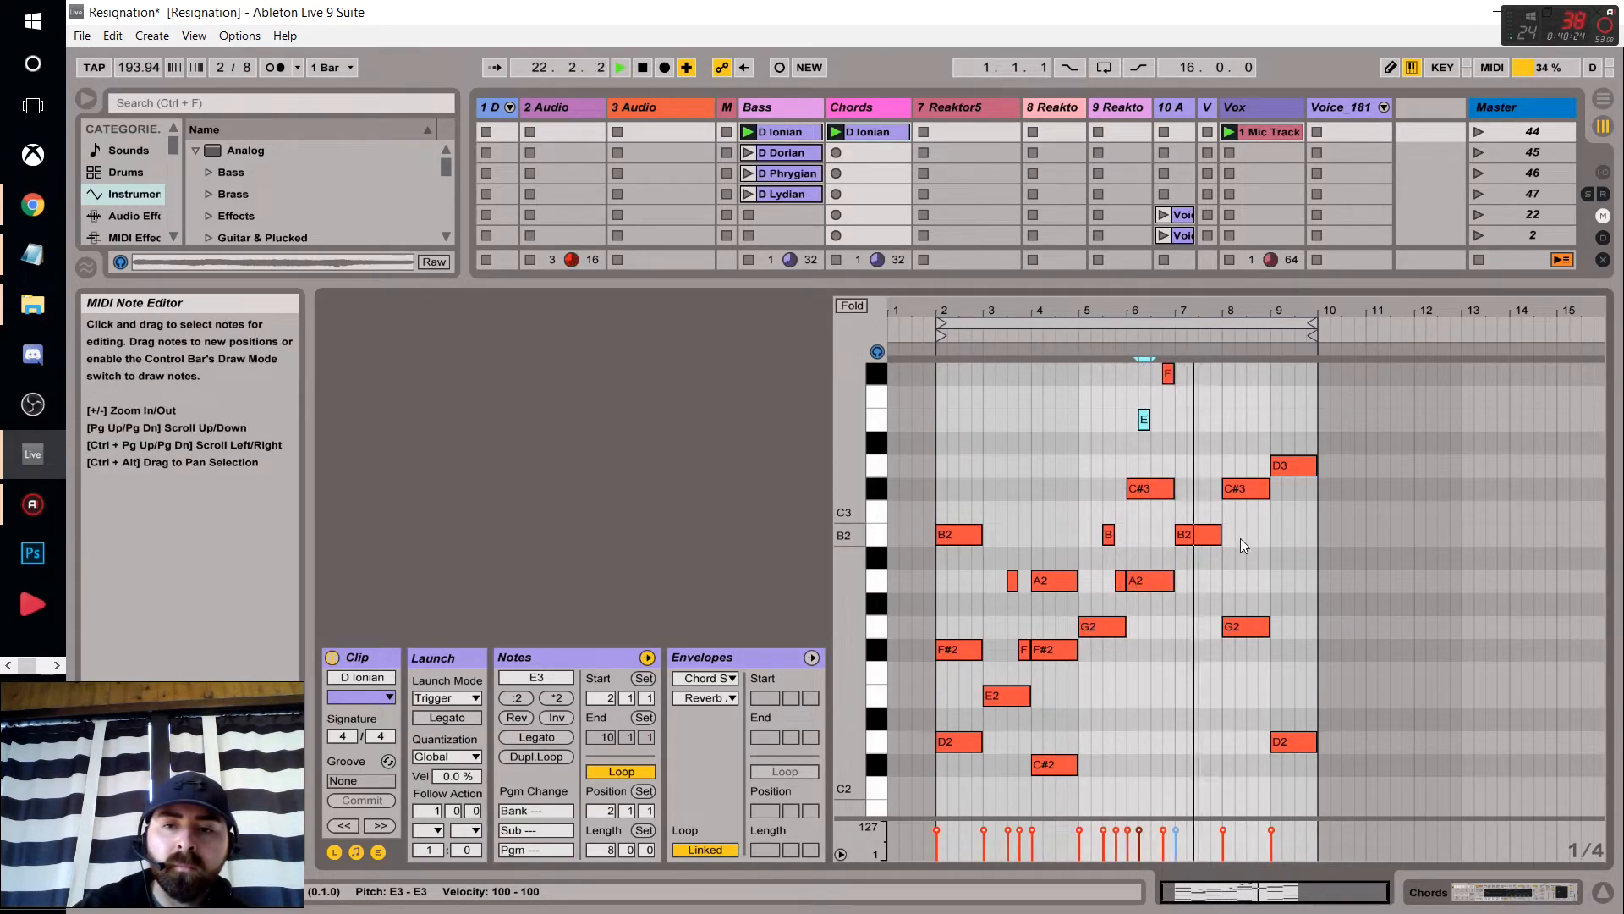
pyautogui.press('space')
# Add one-beat notes F#3 on beat 3 of bar 7, C#3 on beat 4 of bar 4 and G3 on beat 3 of bar 8.
pyautogui.doubleClick(1202, 373)
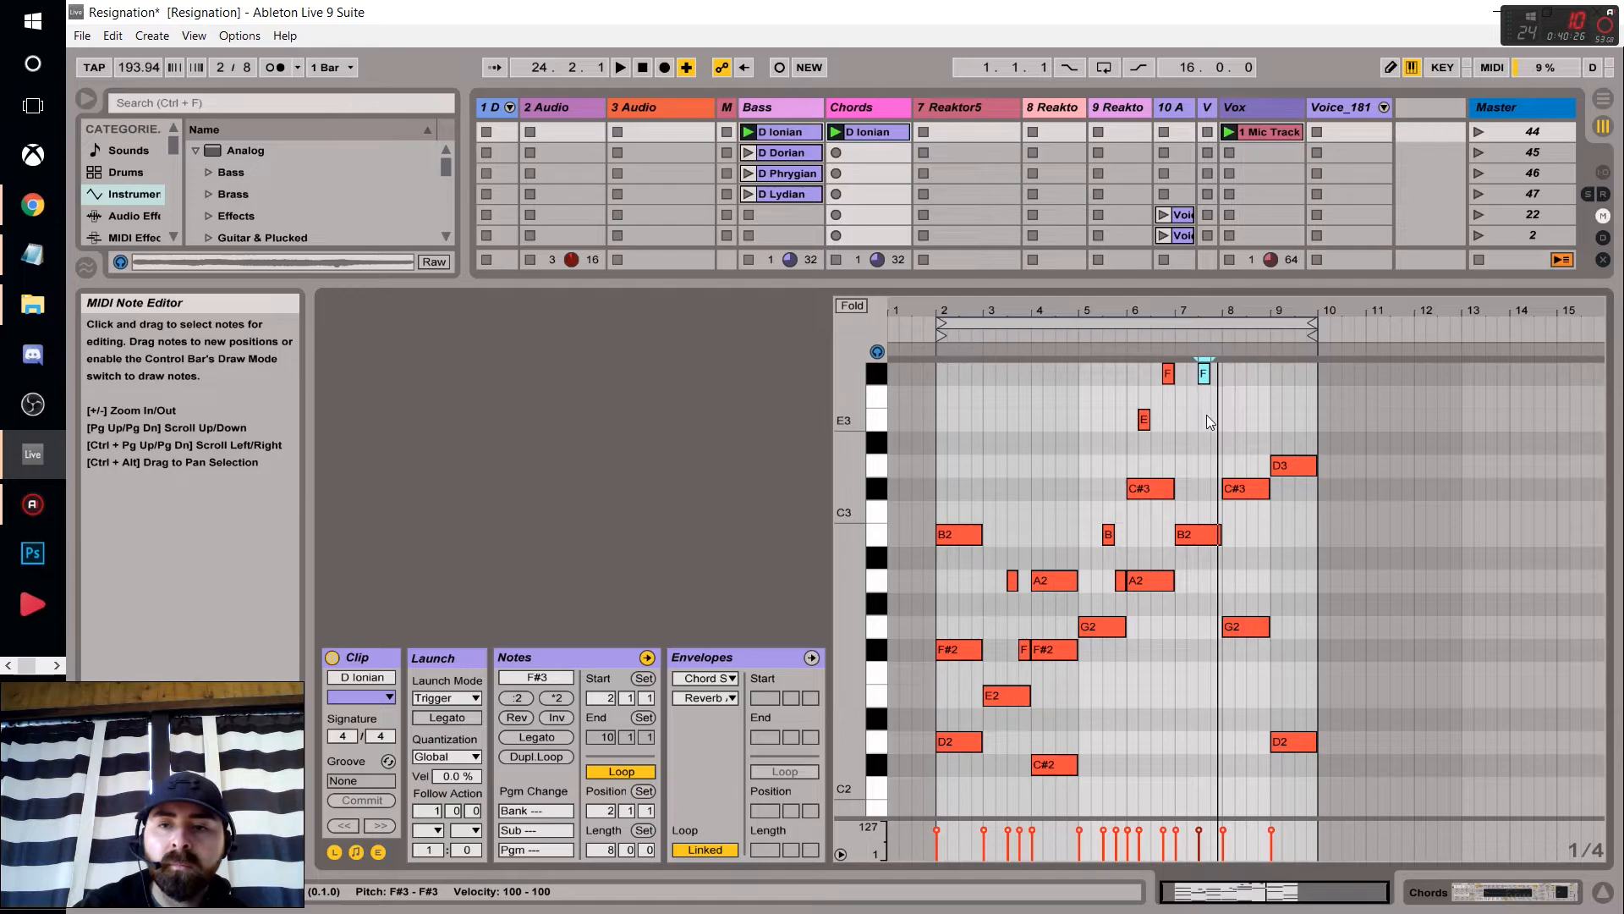
pyautogui.doubleClick(1071, 490)
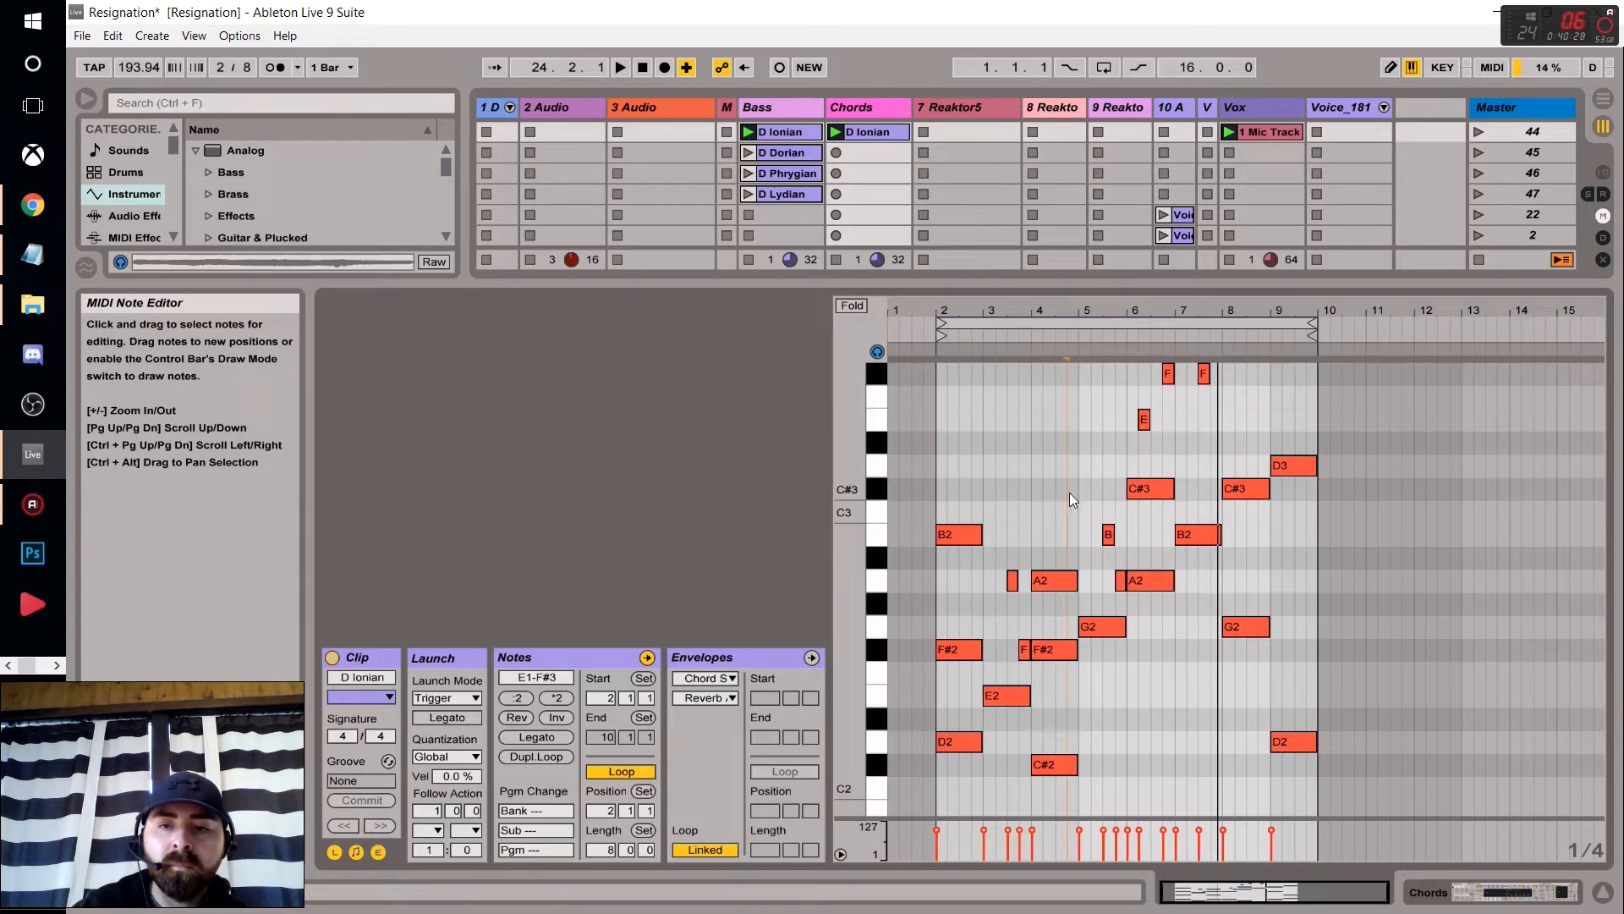
pyautogui.press('space')
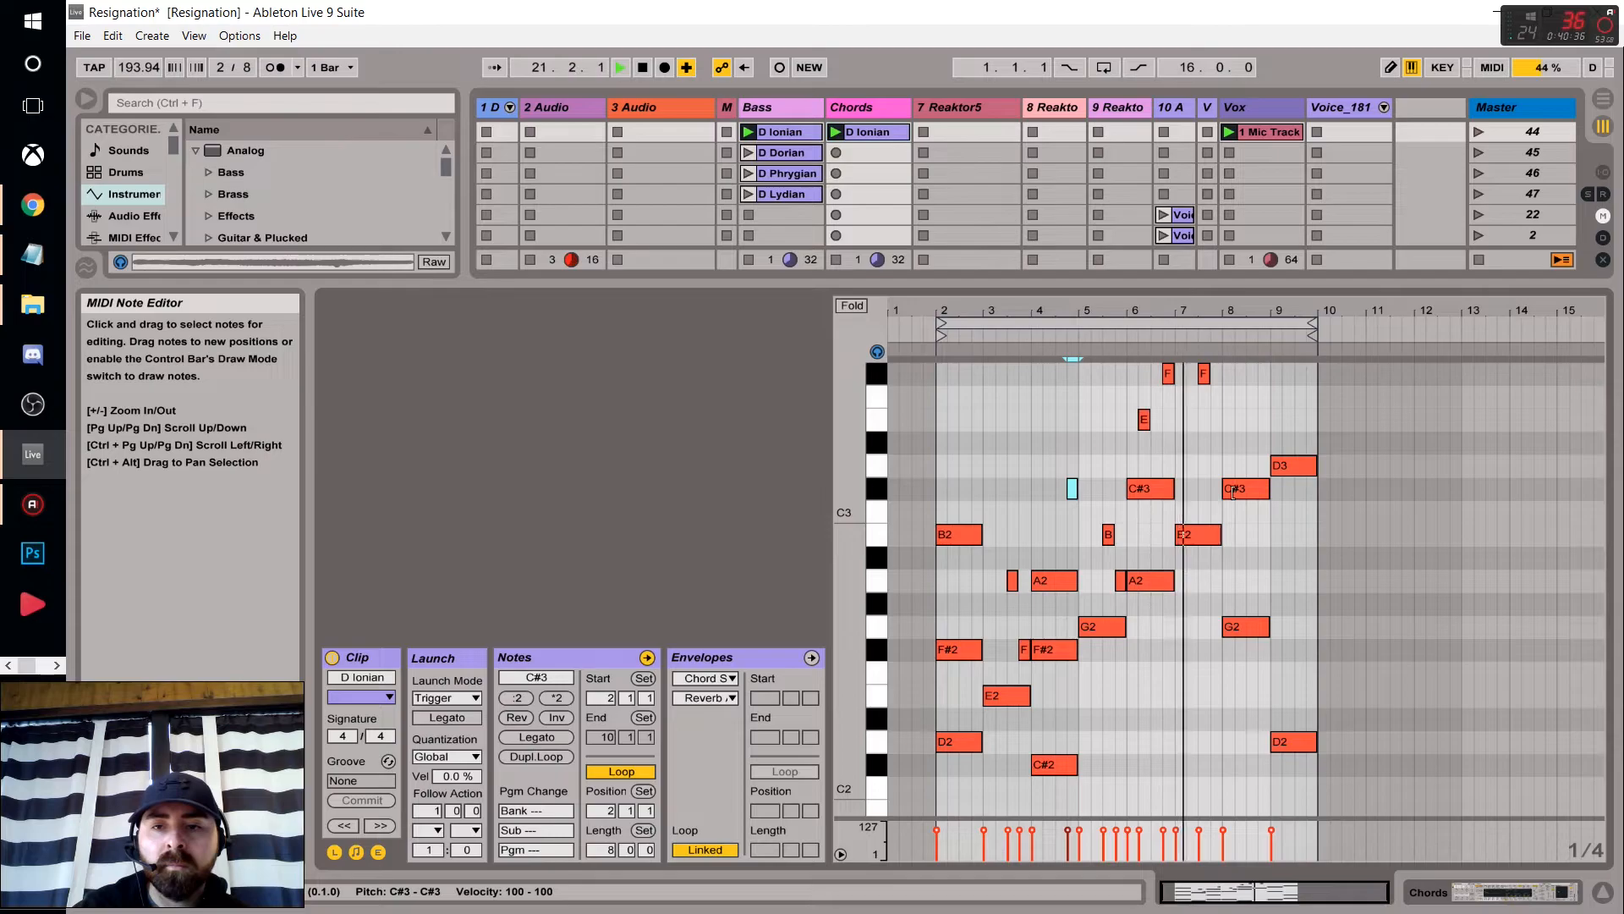
pyautogui.scroll(1, 1248, 421)
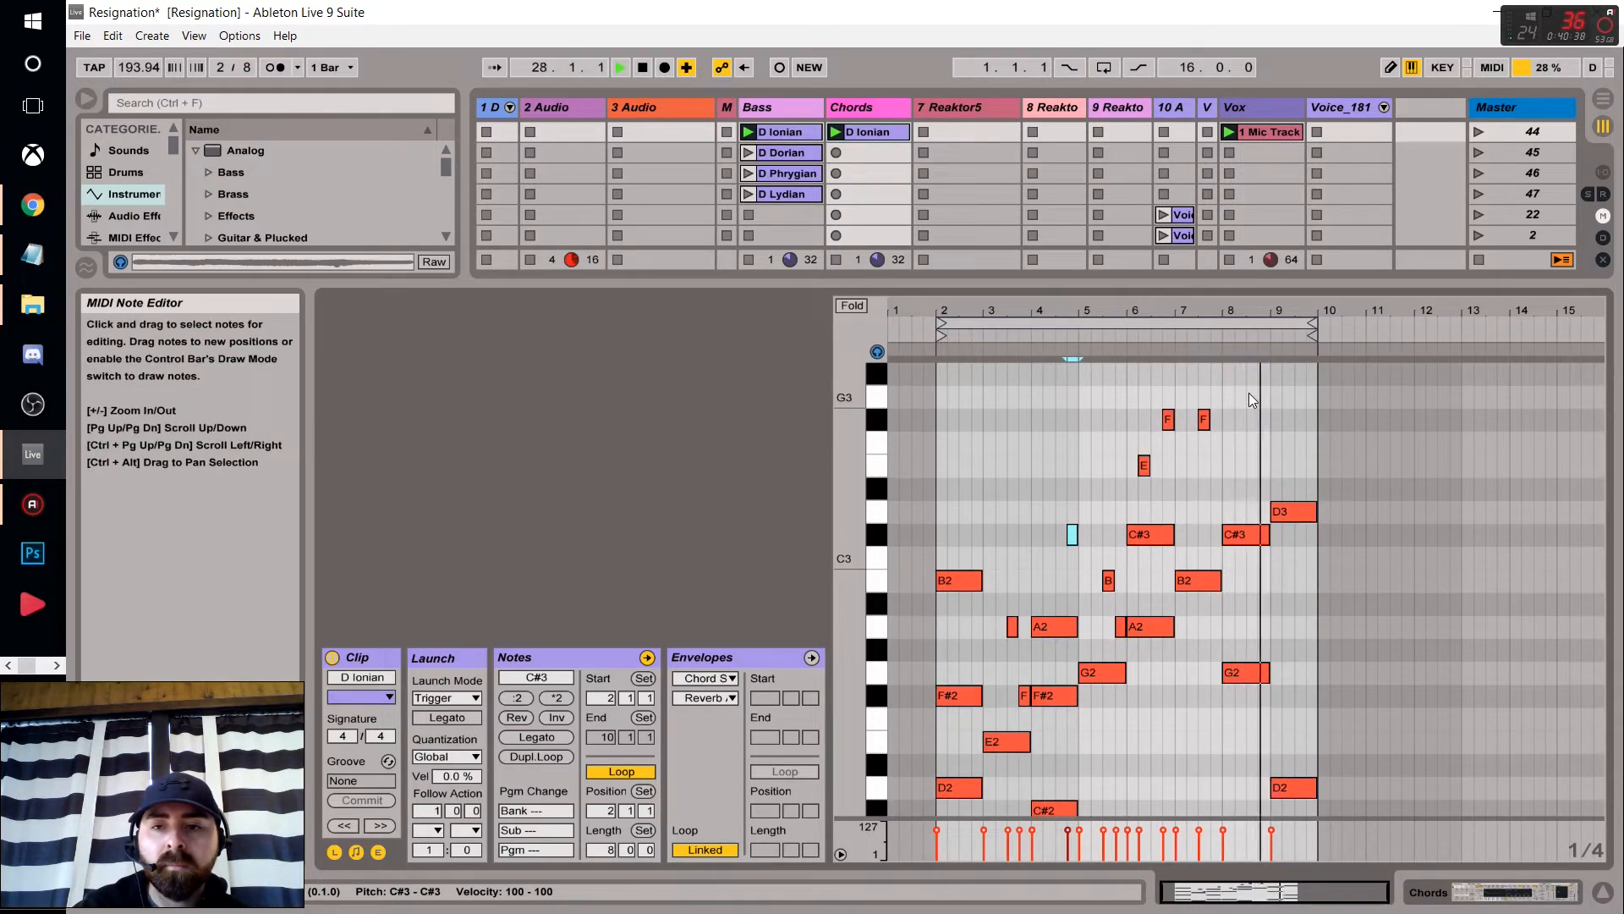
pyautogui.doubleClick(1251, 396)
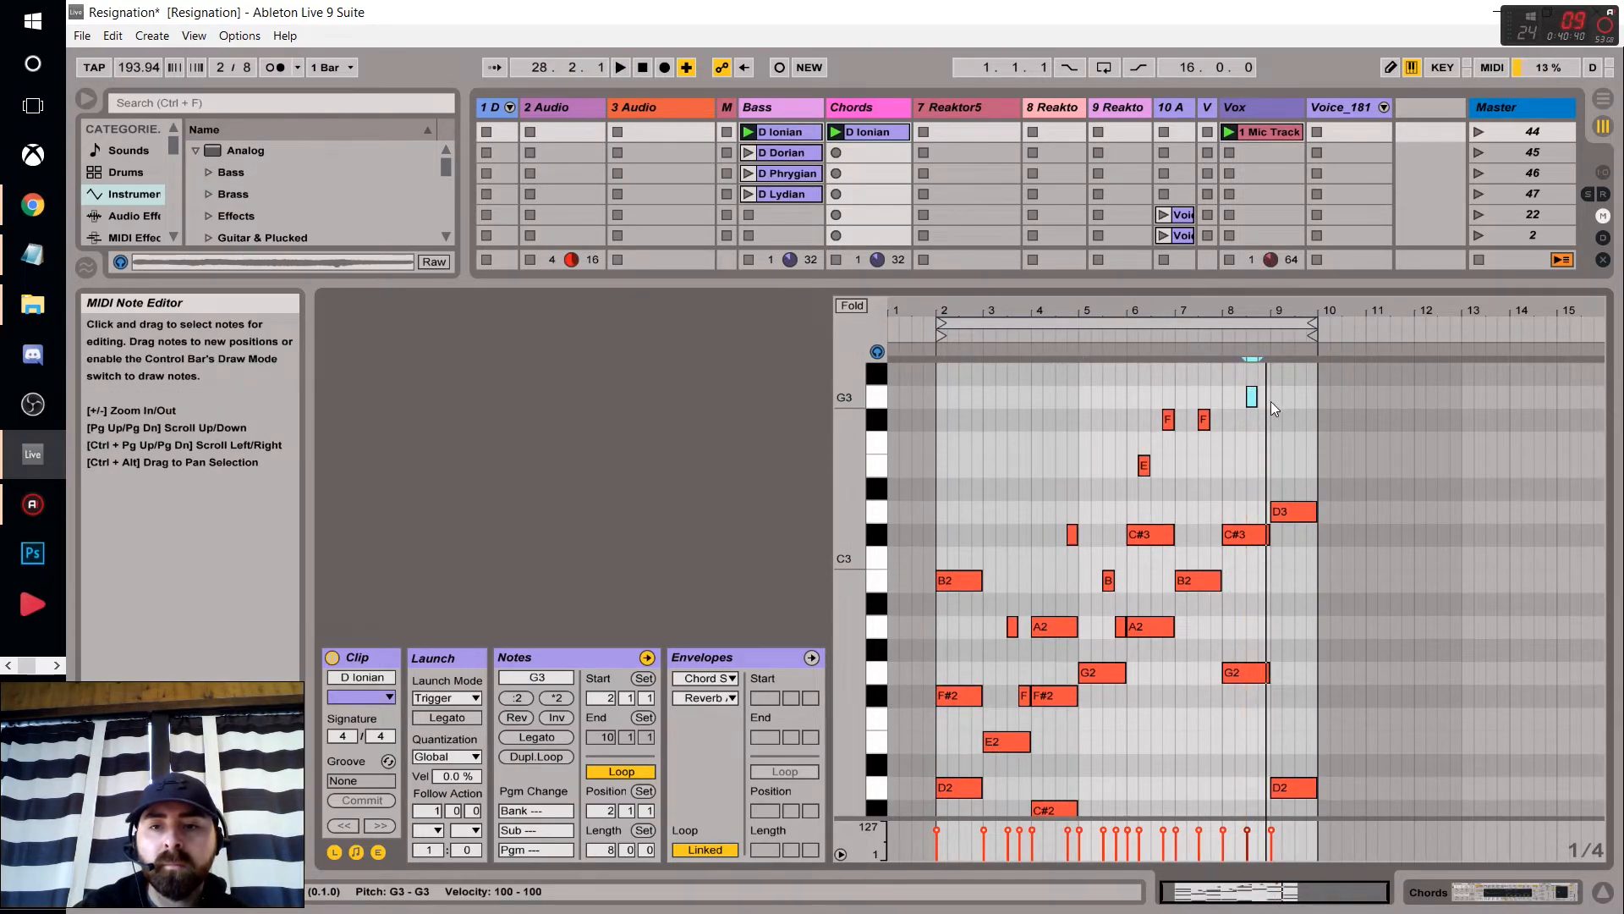
# Add a one-beat A3 note on beat 2 of bar 9, play the clip, and slightly lengthen the short G3 note in bar 8.
pyautogui.doubleClick(1287, 373)
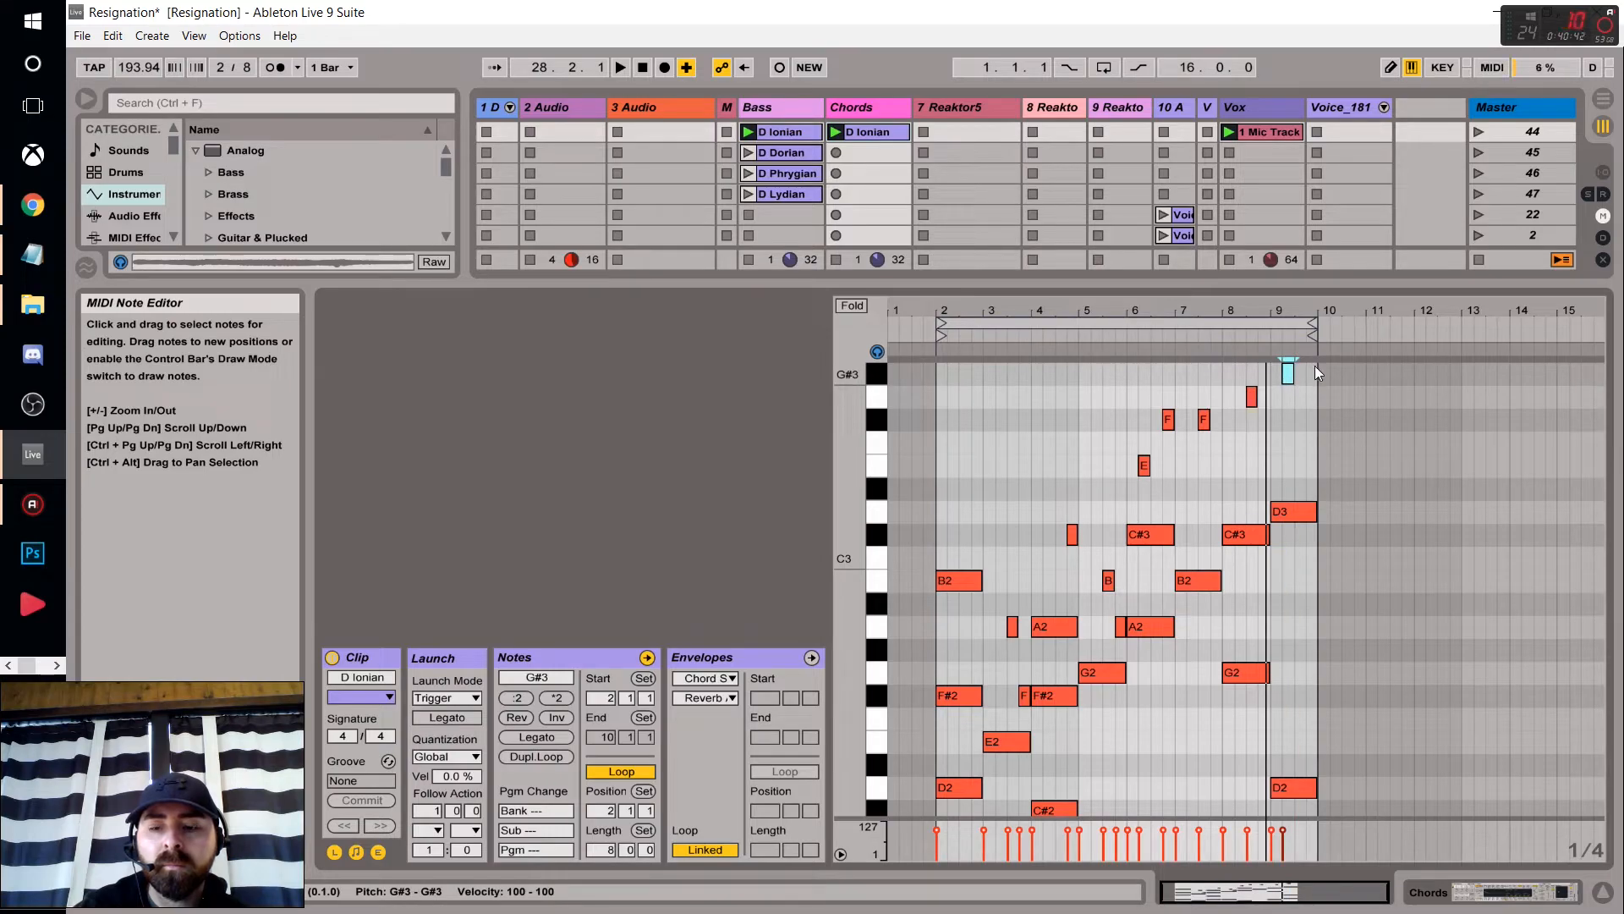
pyautogui.press('Up')
pyautogui.press('space')
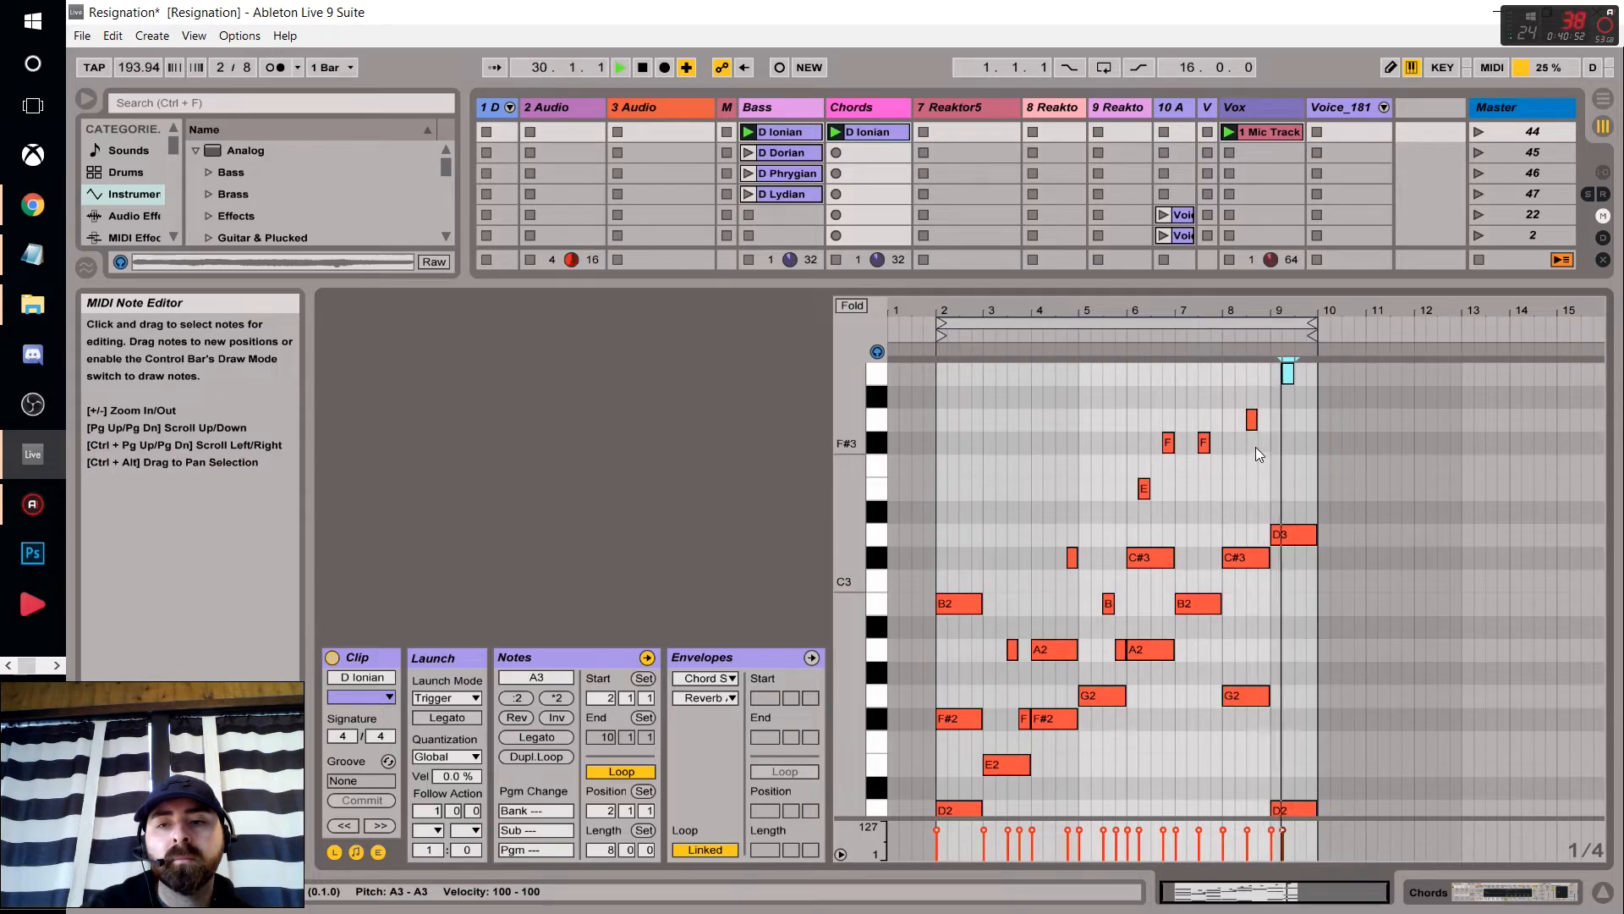
pyautogui.doubleClick(1254, 420)
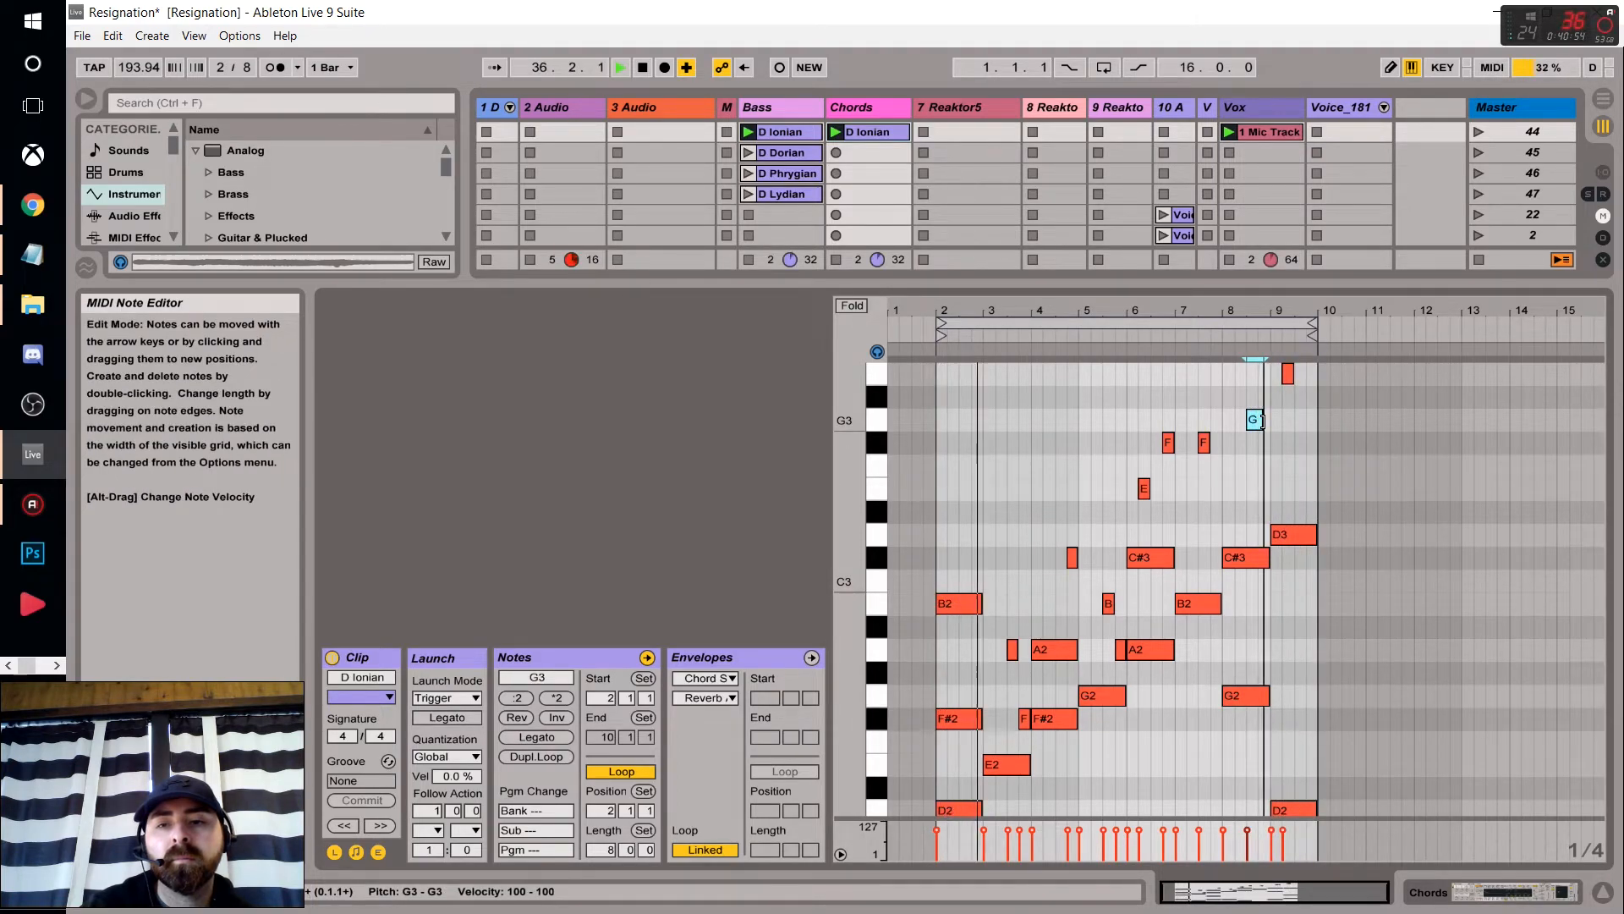
# Add a two-beat G3 note at the start of bar 5 and a one-beat A3 note on beat 2 of bar 7, with playback.
pyautogui.doubleClick(1085, 420)
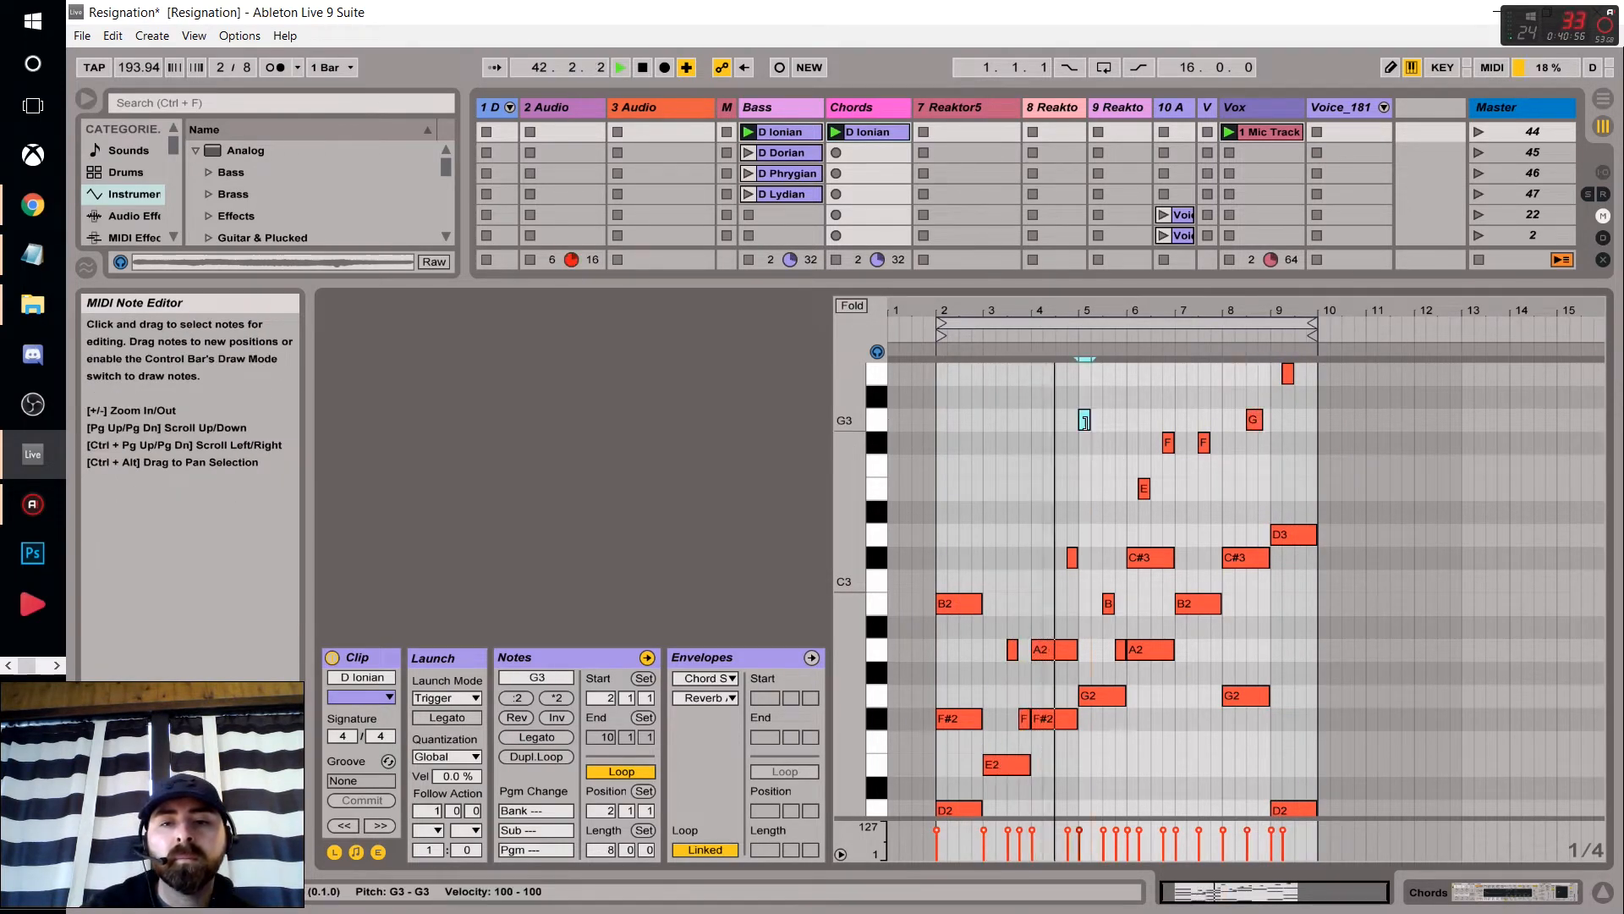
pyautogui.moveTo(1086, 423); pyautogui.dragTo(1108, 425)
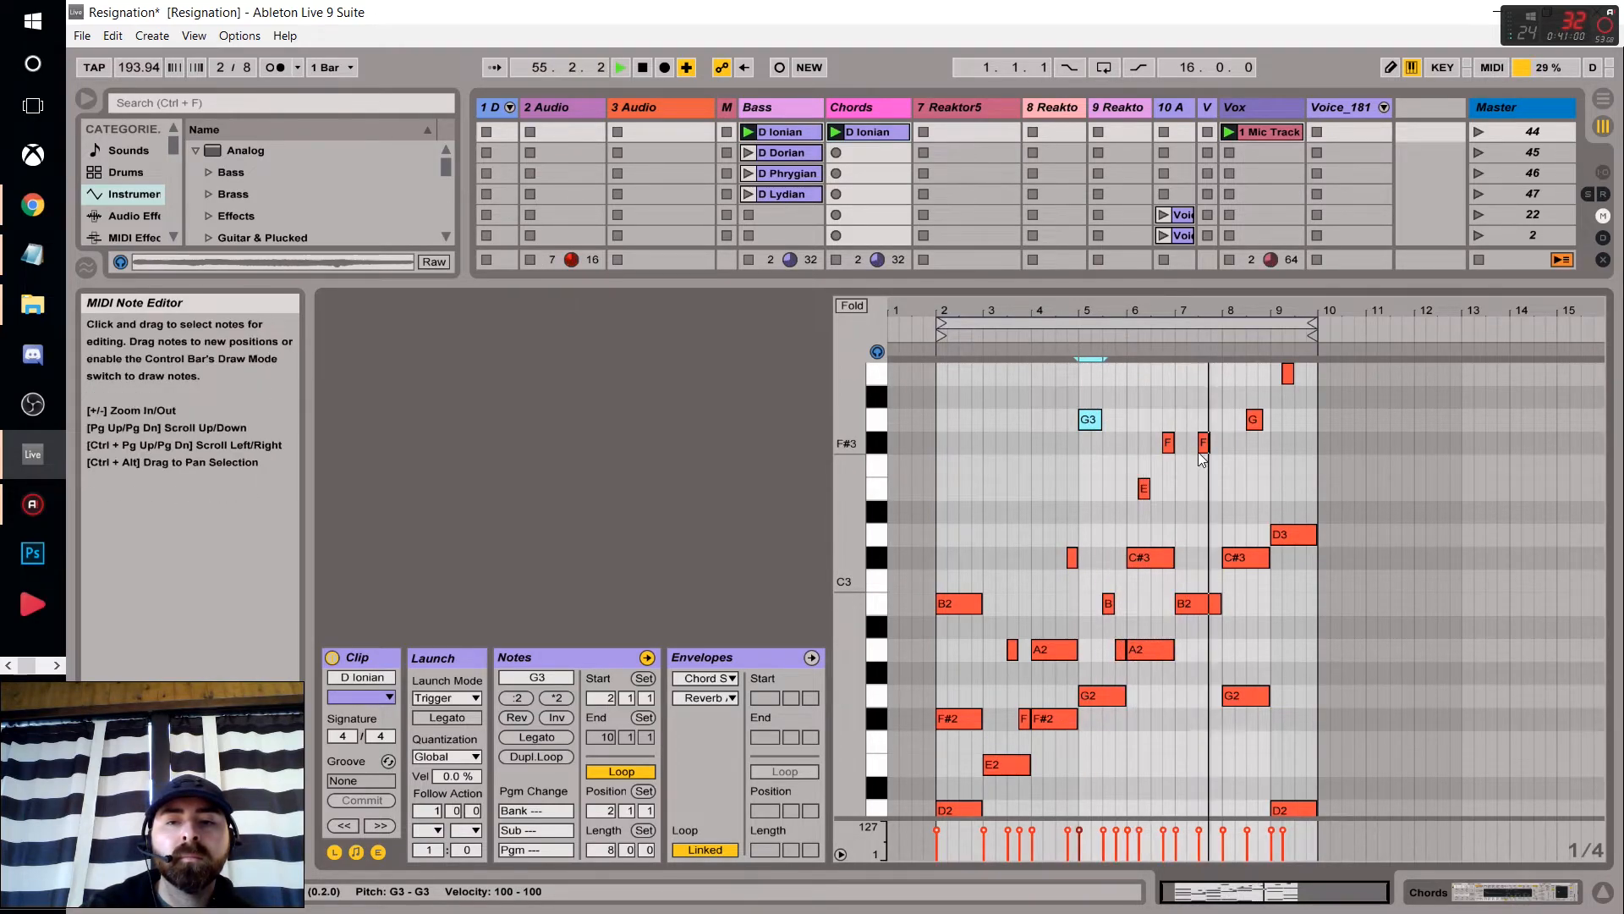
pyautogui.doubleClick(1191, 421)
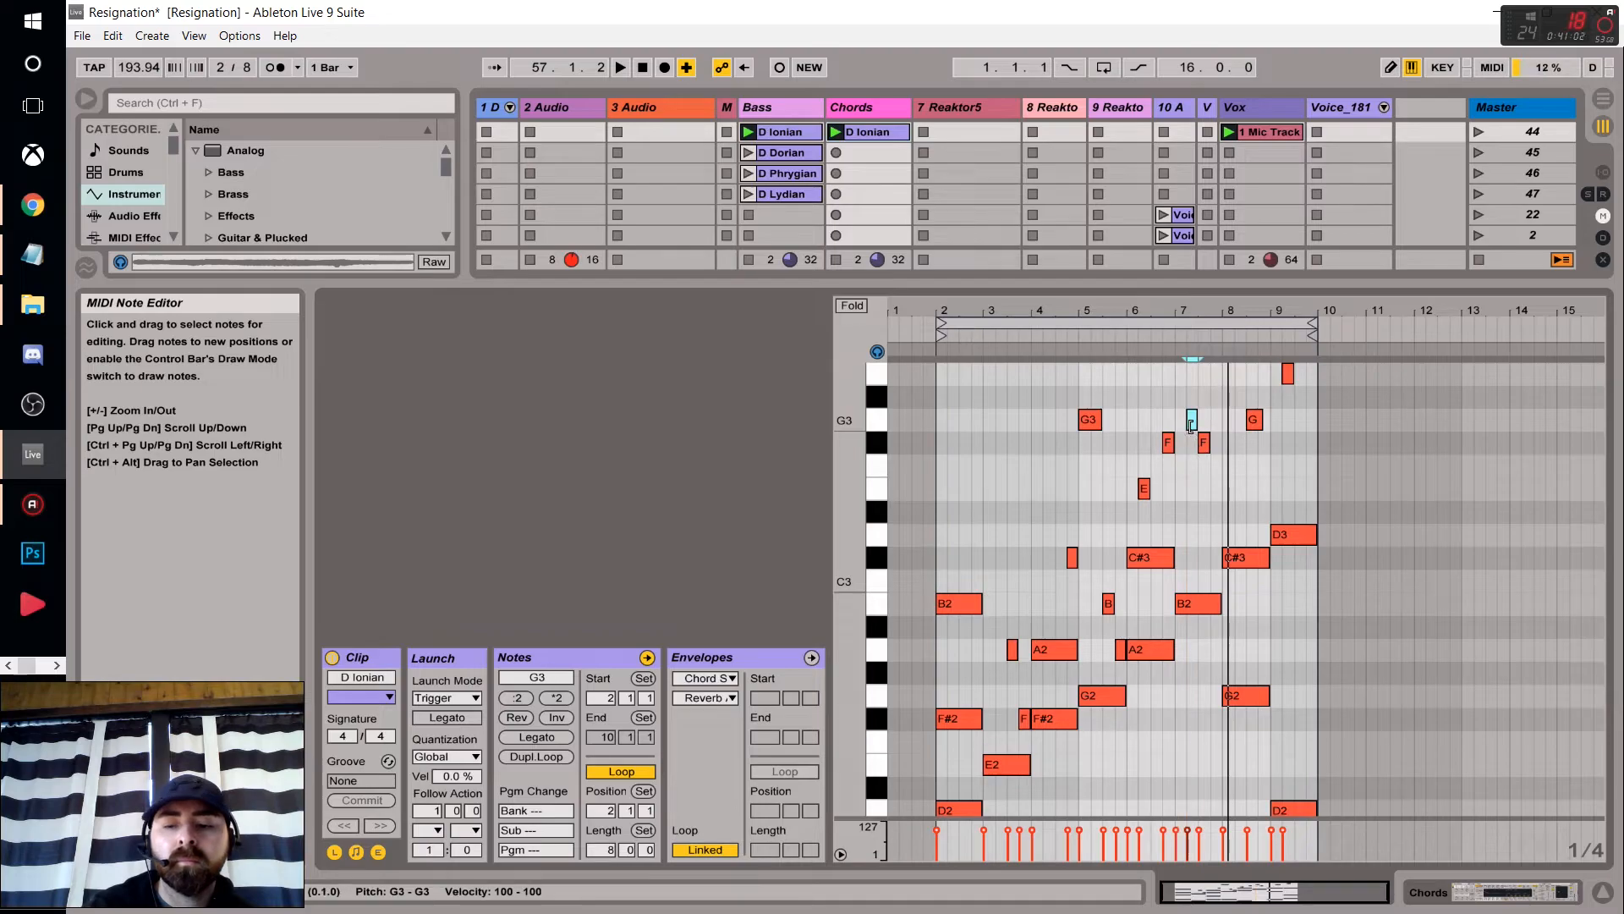
pyautogui.press('Up')
pyautogui.press('Up')
pyautogui.press('space')
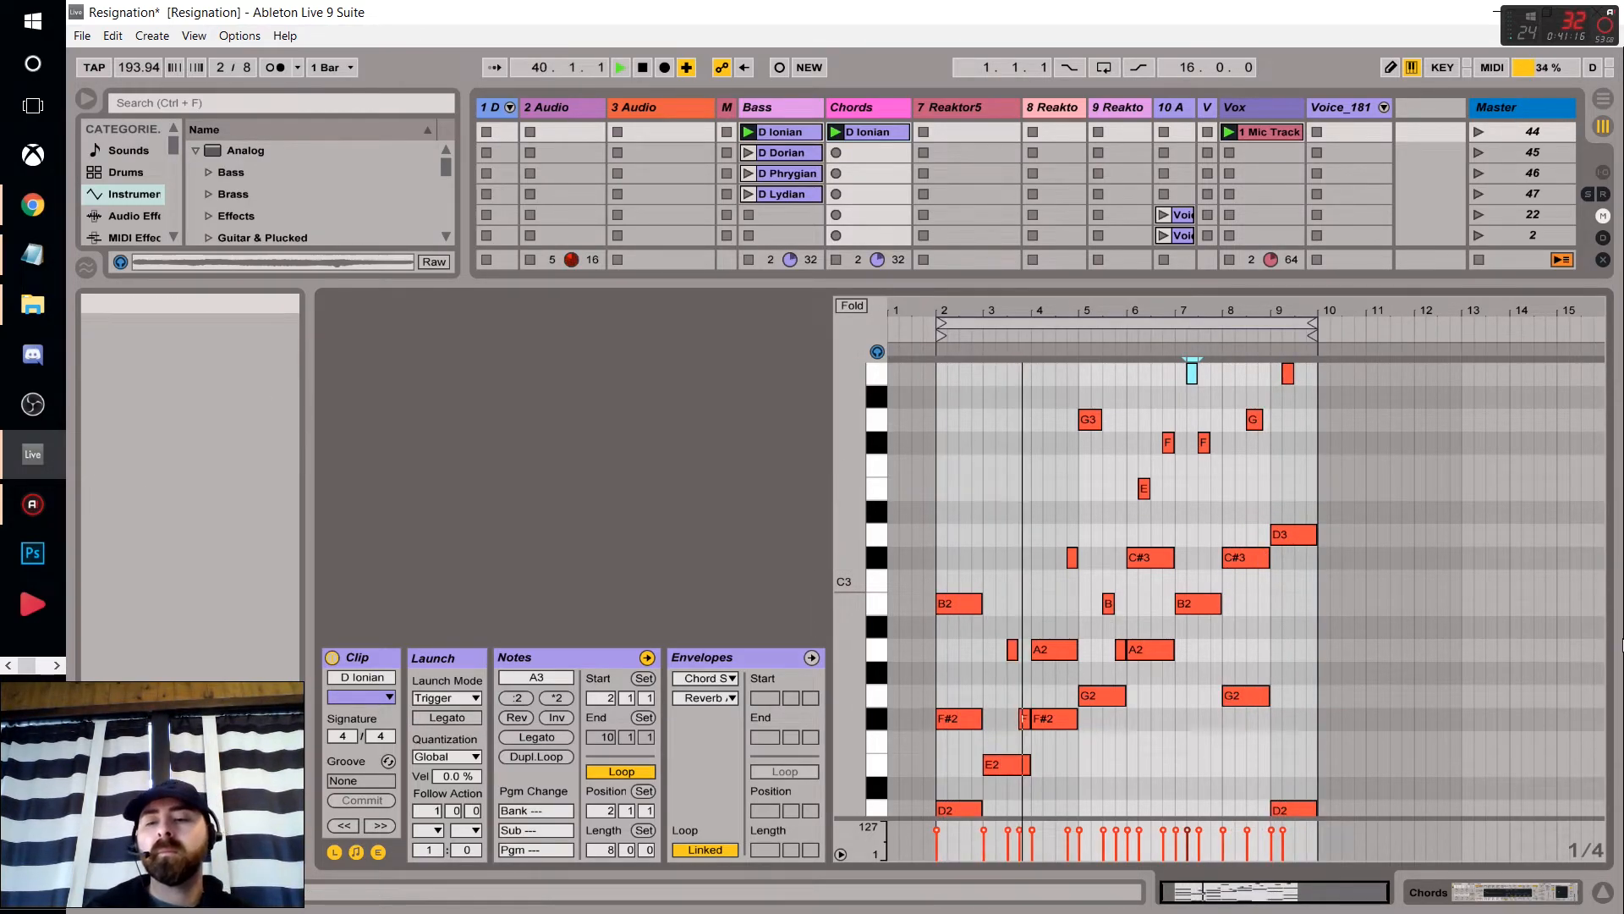
# Show the Chords track's devices, collapse the Pad and Analog instrument folders, and widen the browser's category list.
pyautogui.click(1426, 892)
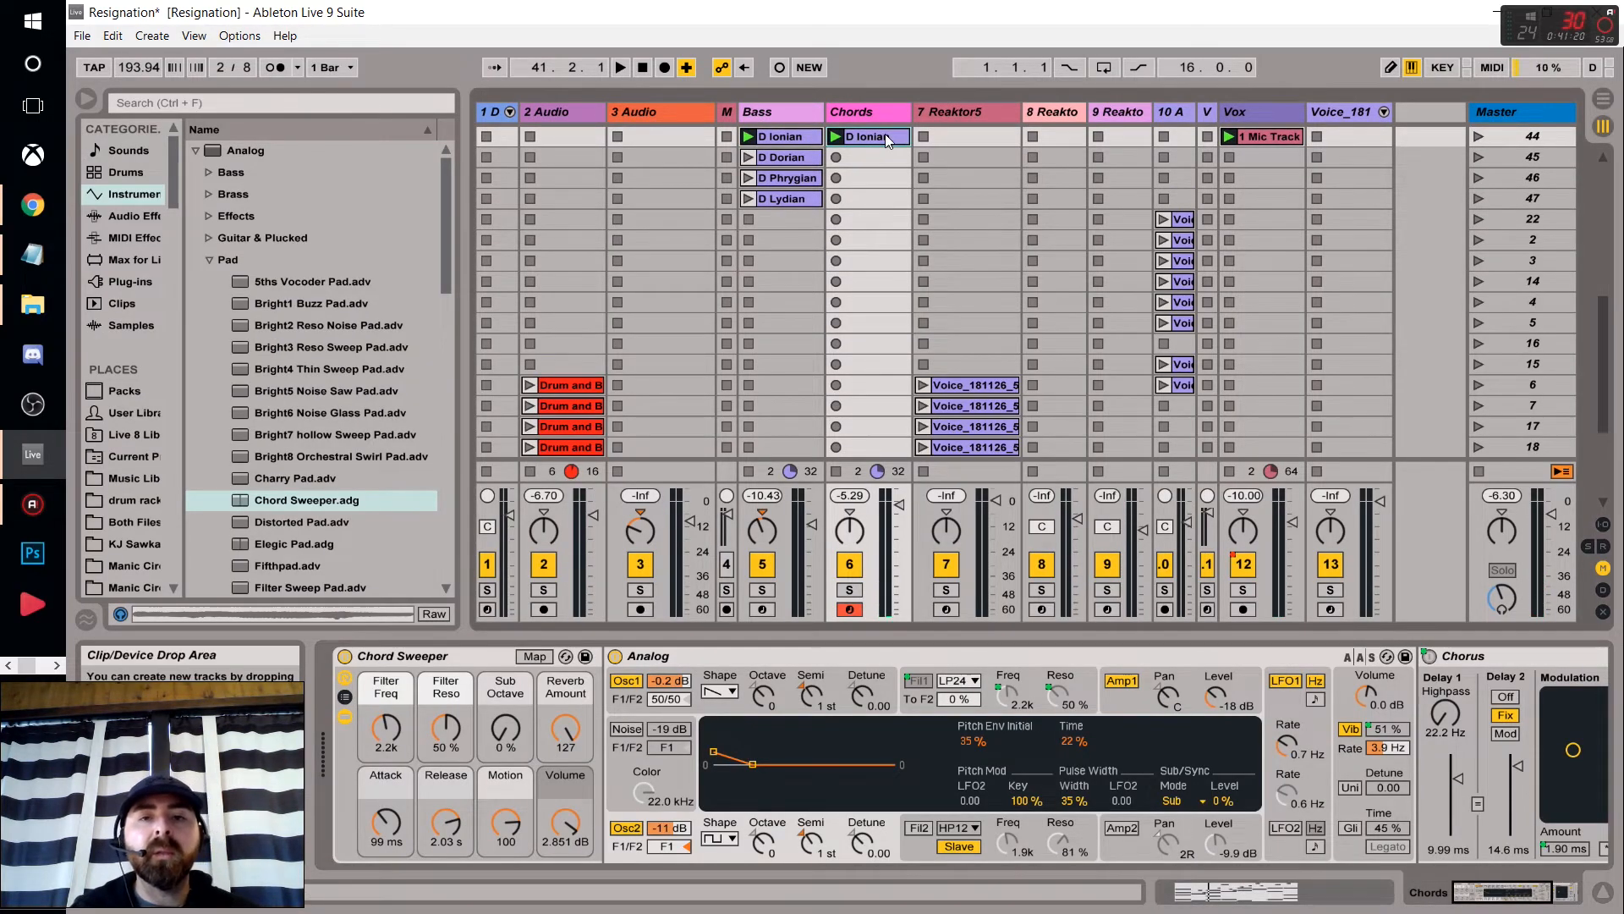
pyautogui.click(208, 262)
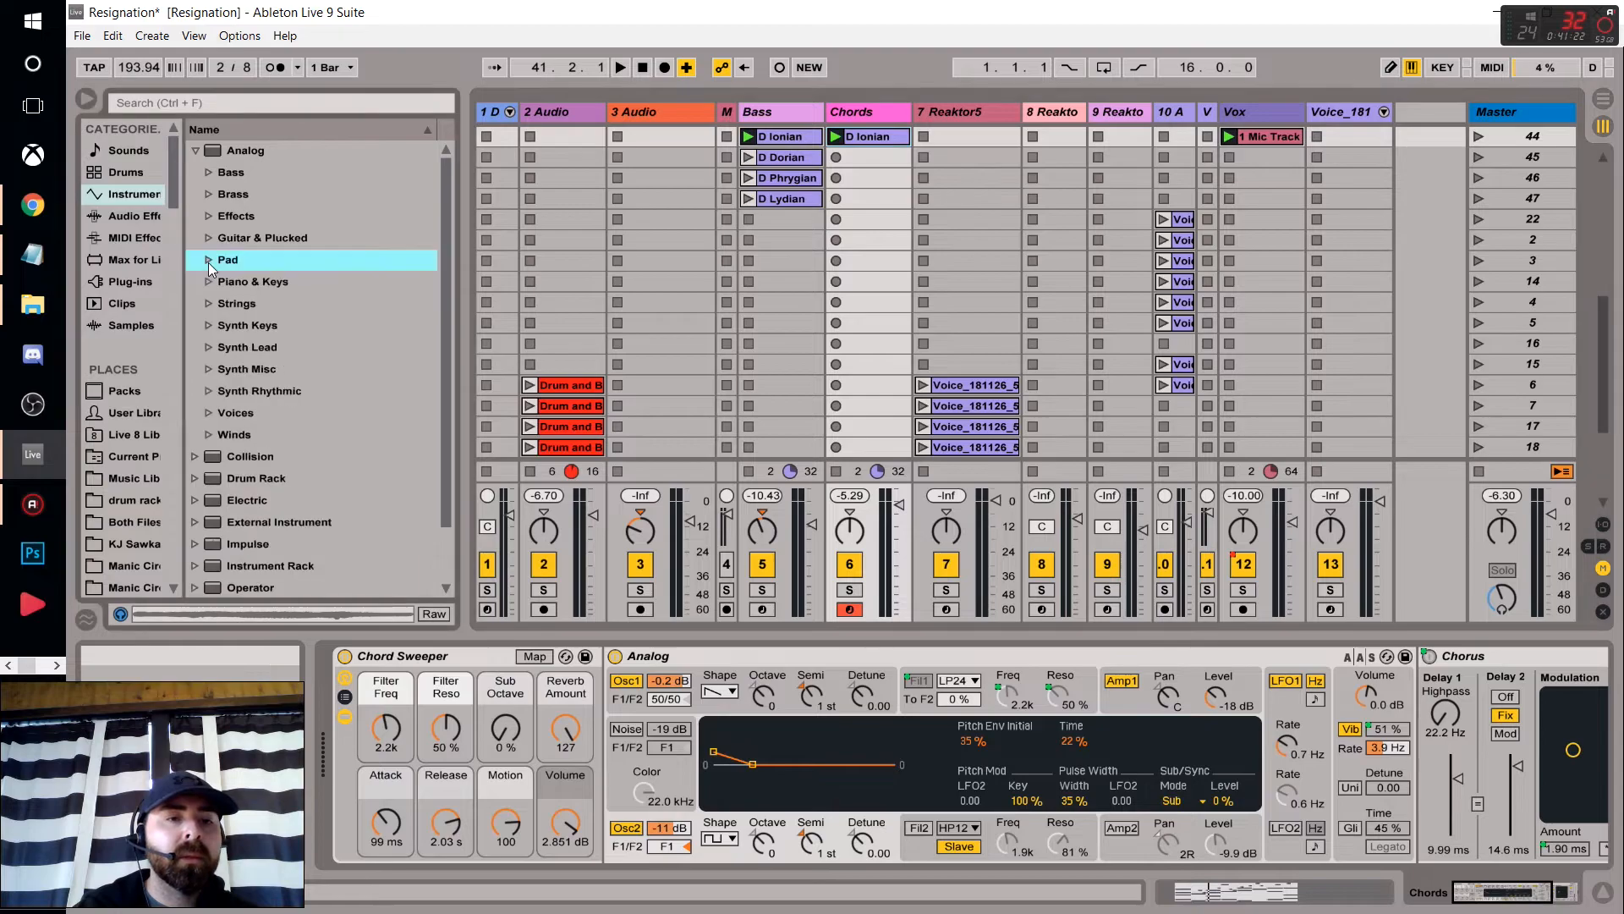
pyautogui.click(193, 151)
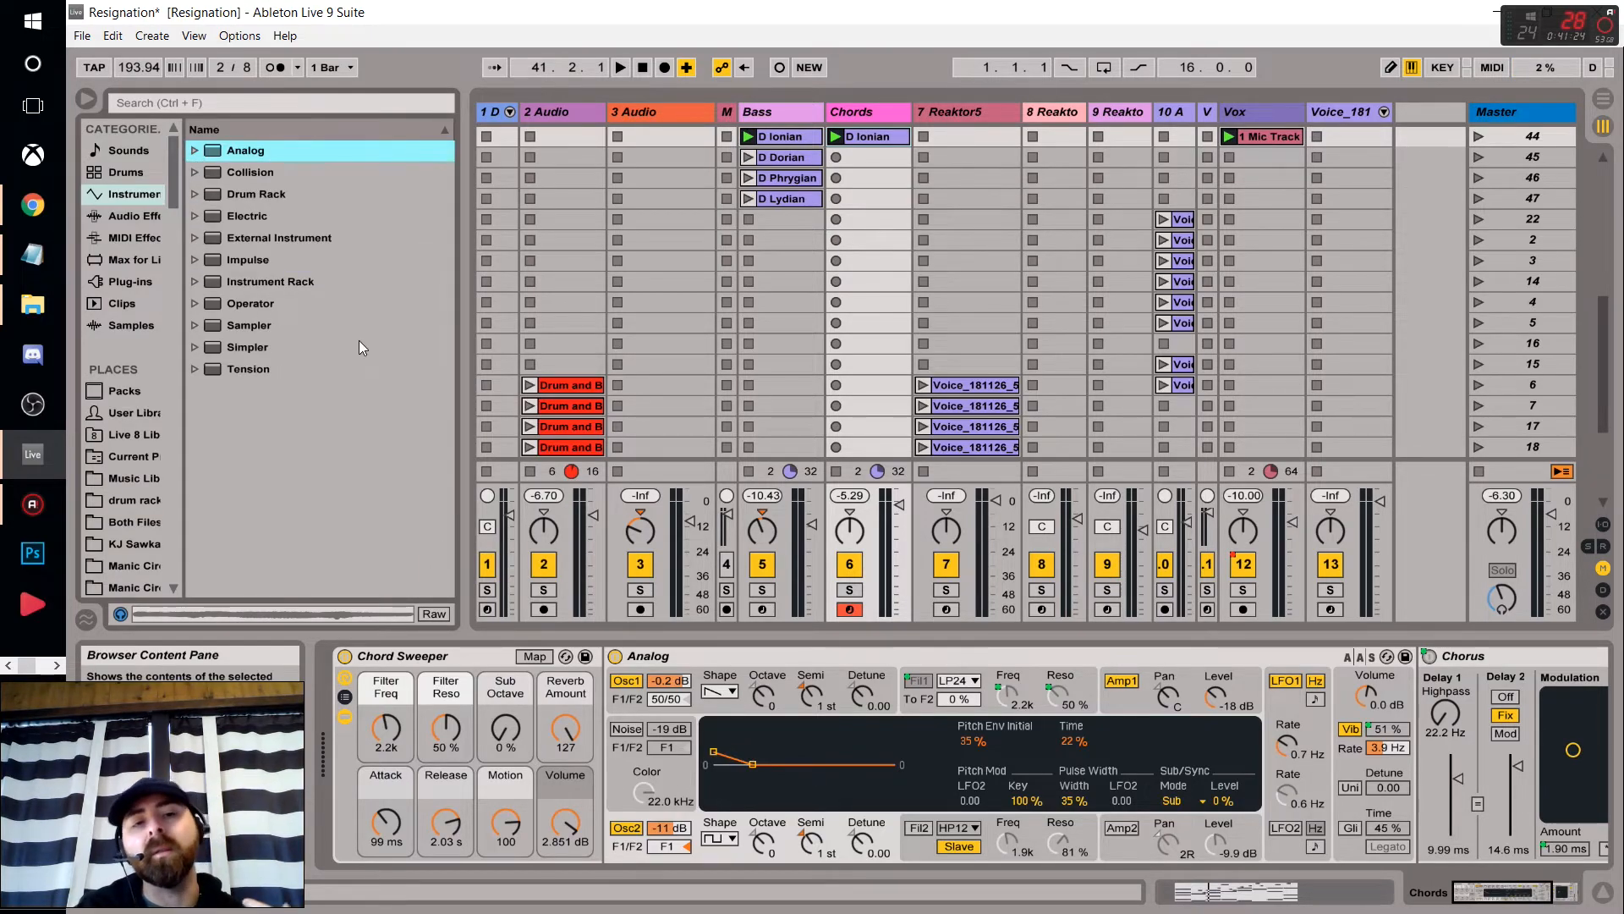
pyautogui.click(889, 137)
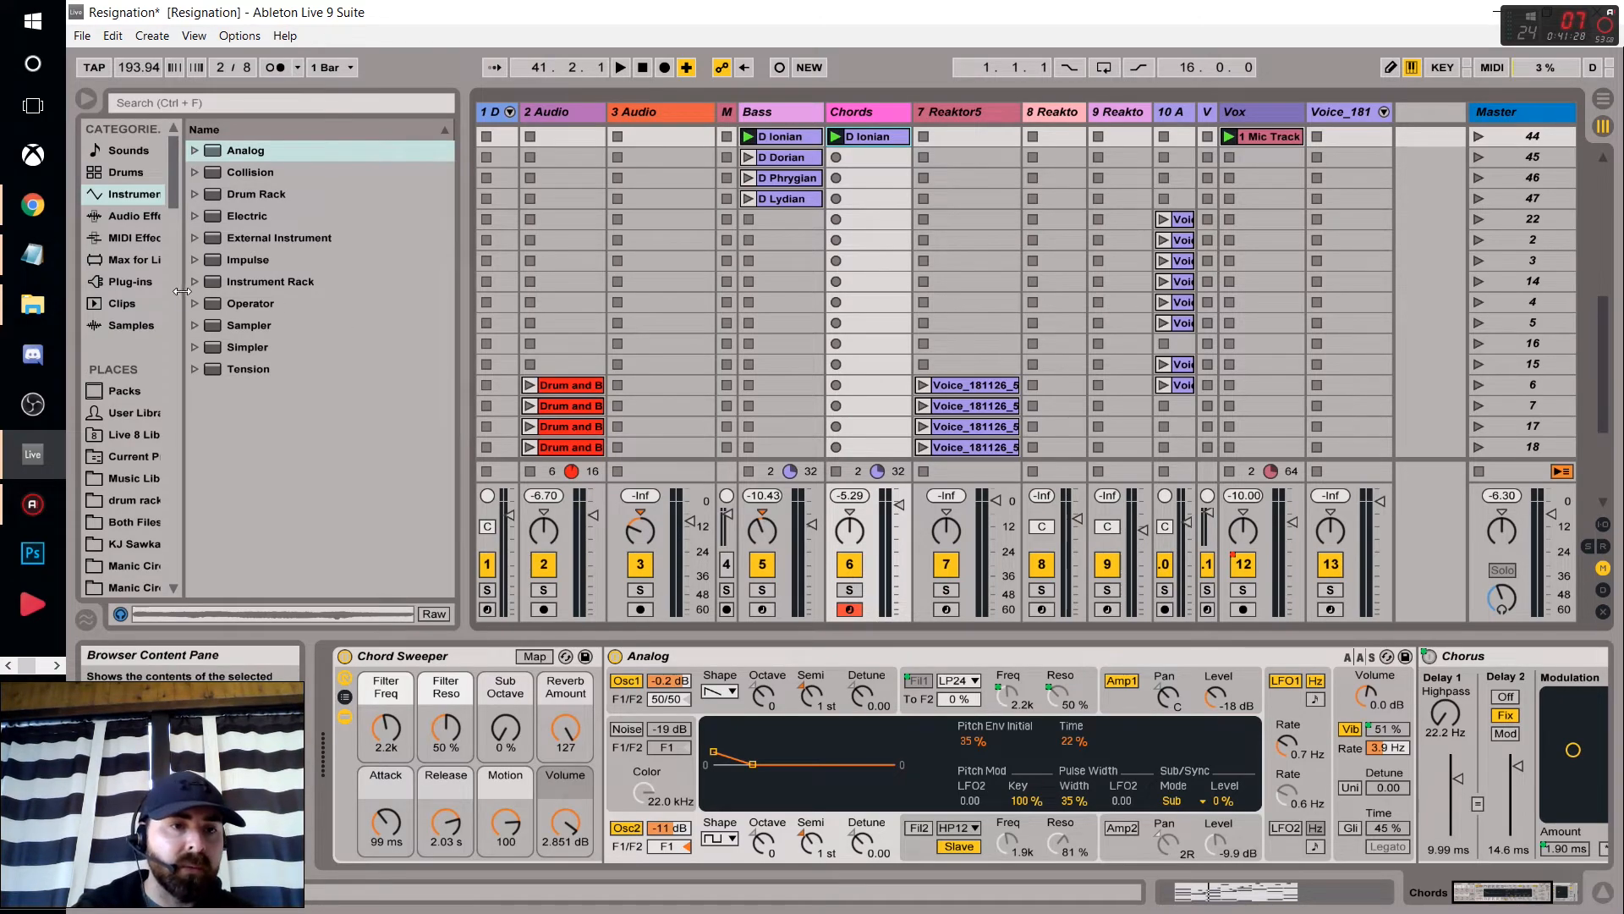
pyautogui.moveTo(184, 291); pyautogui.dragTo(243, 300)
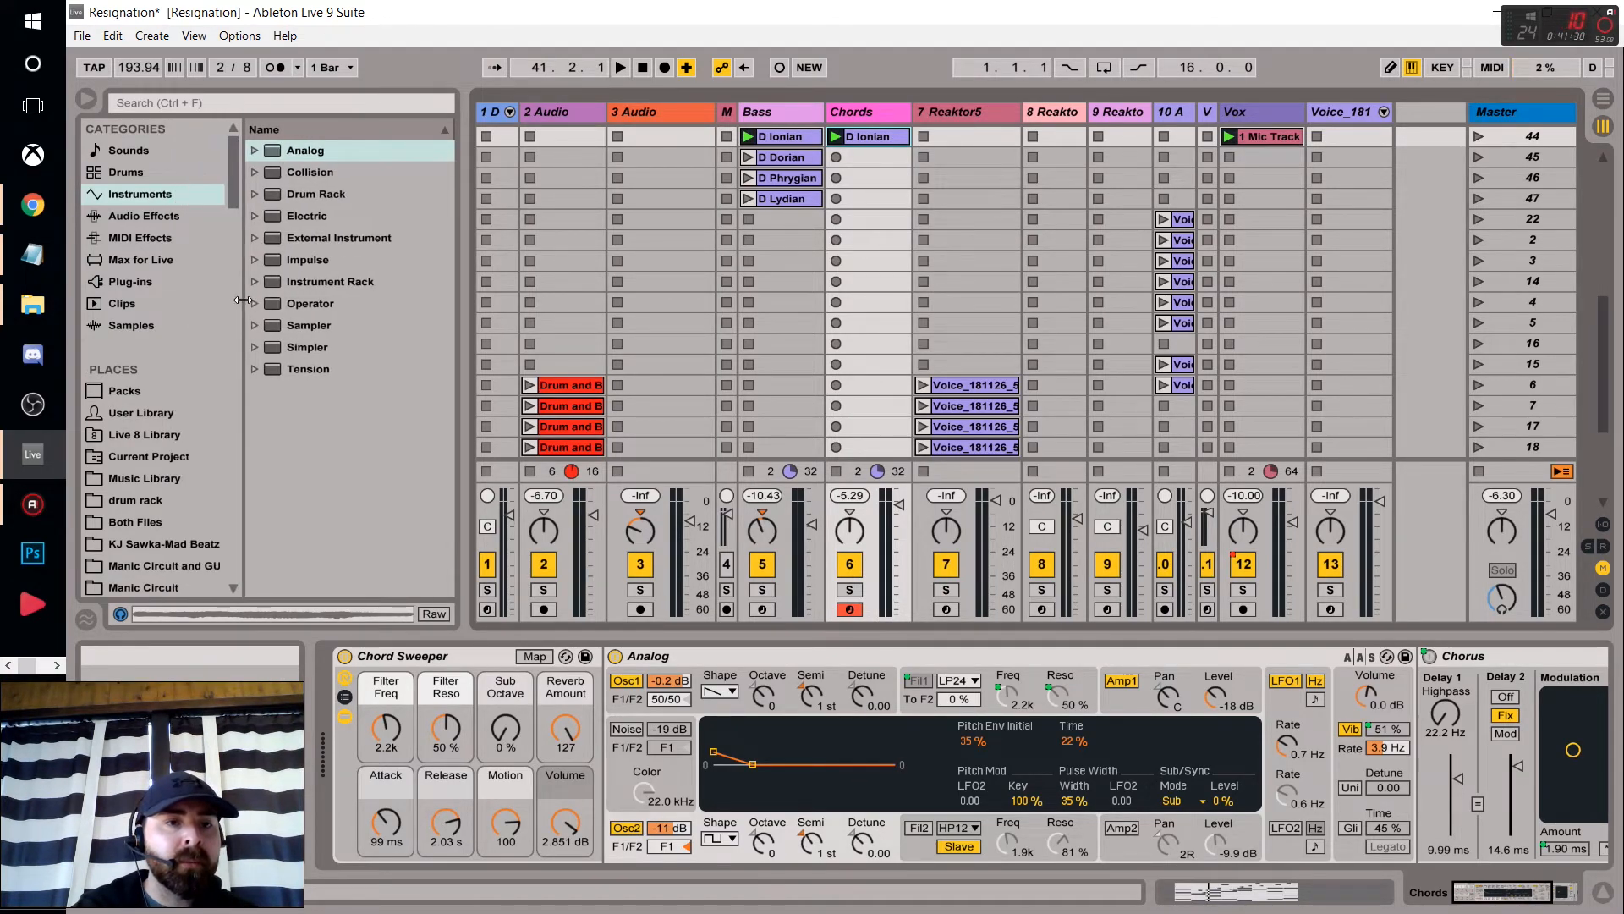
# Add the Arpeggiator MIDI effect to the Chords track and play that track soloed.
pyautogui.click(162, 240)
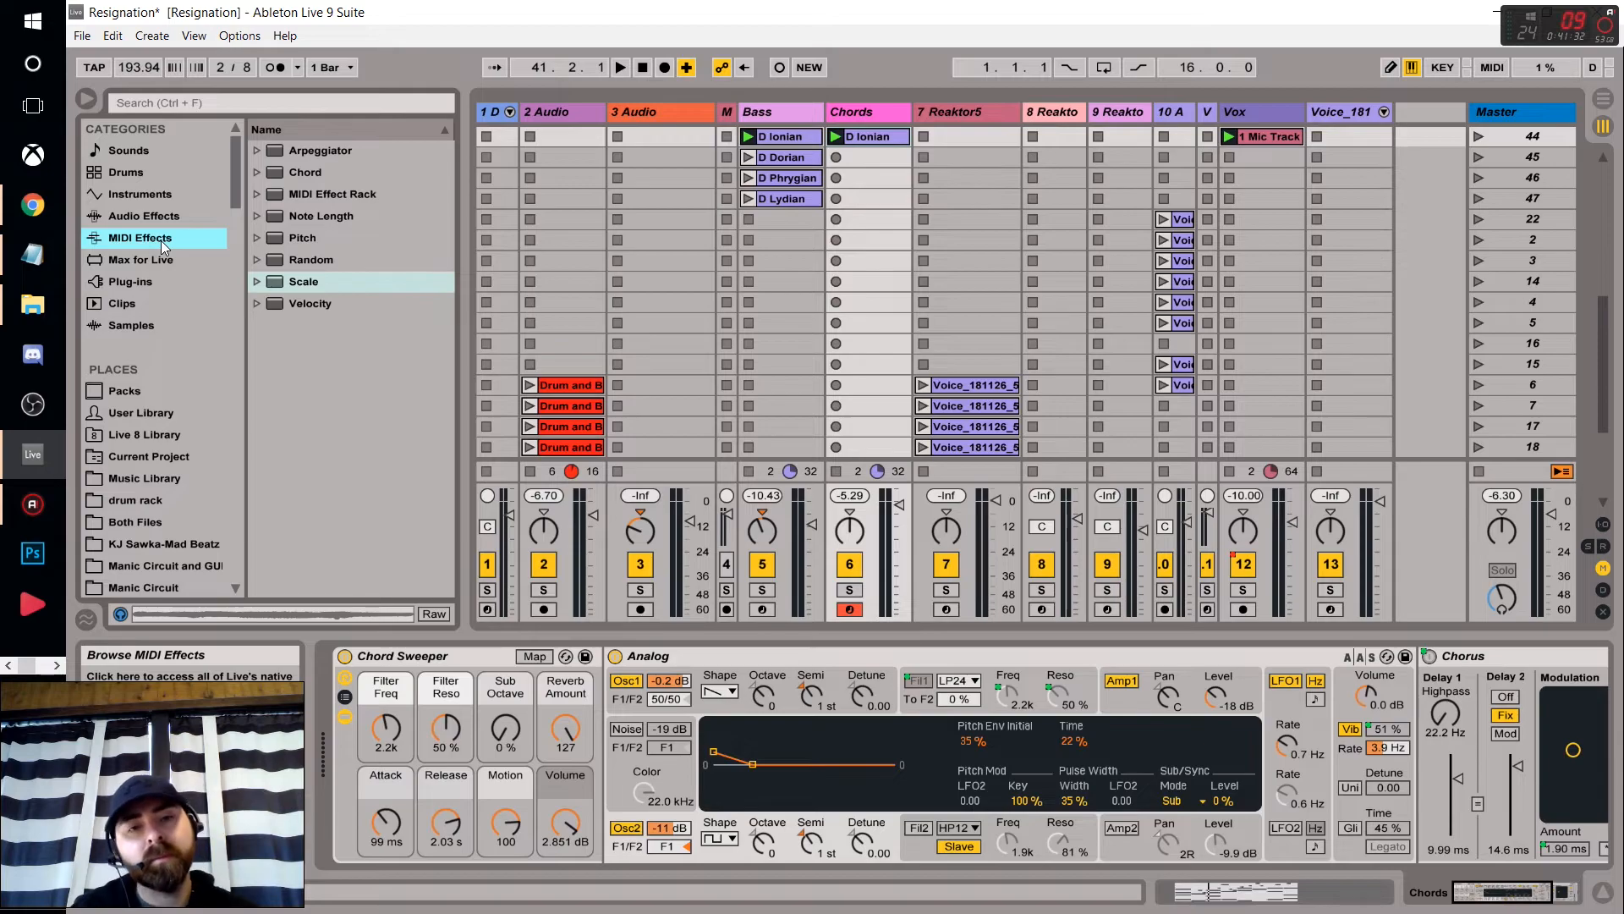
pyautogui.click(255, 150)
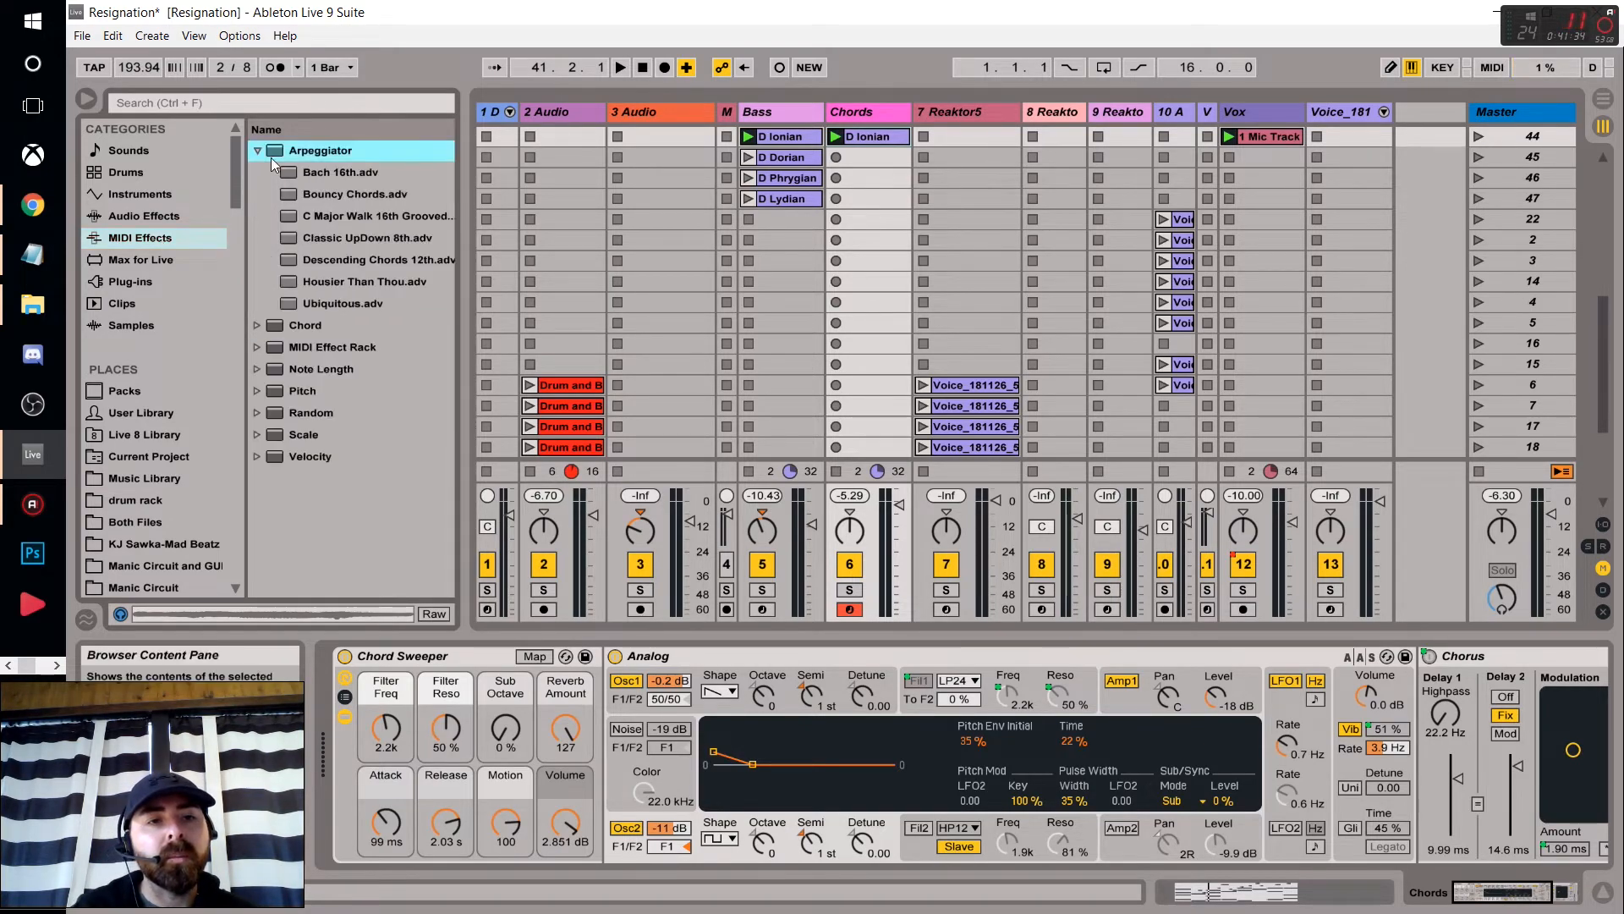
pyautogui.moveTo(859, 134); pyautogui.dragTo(859, 134)
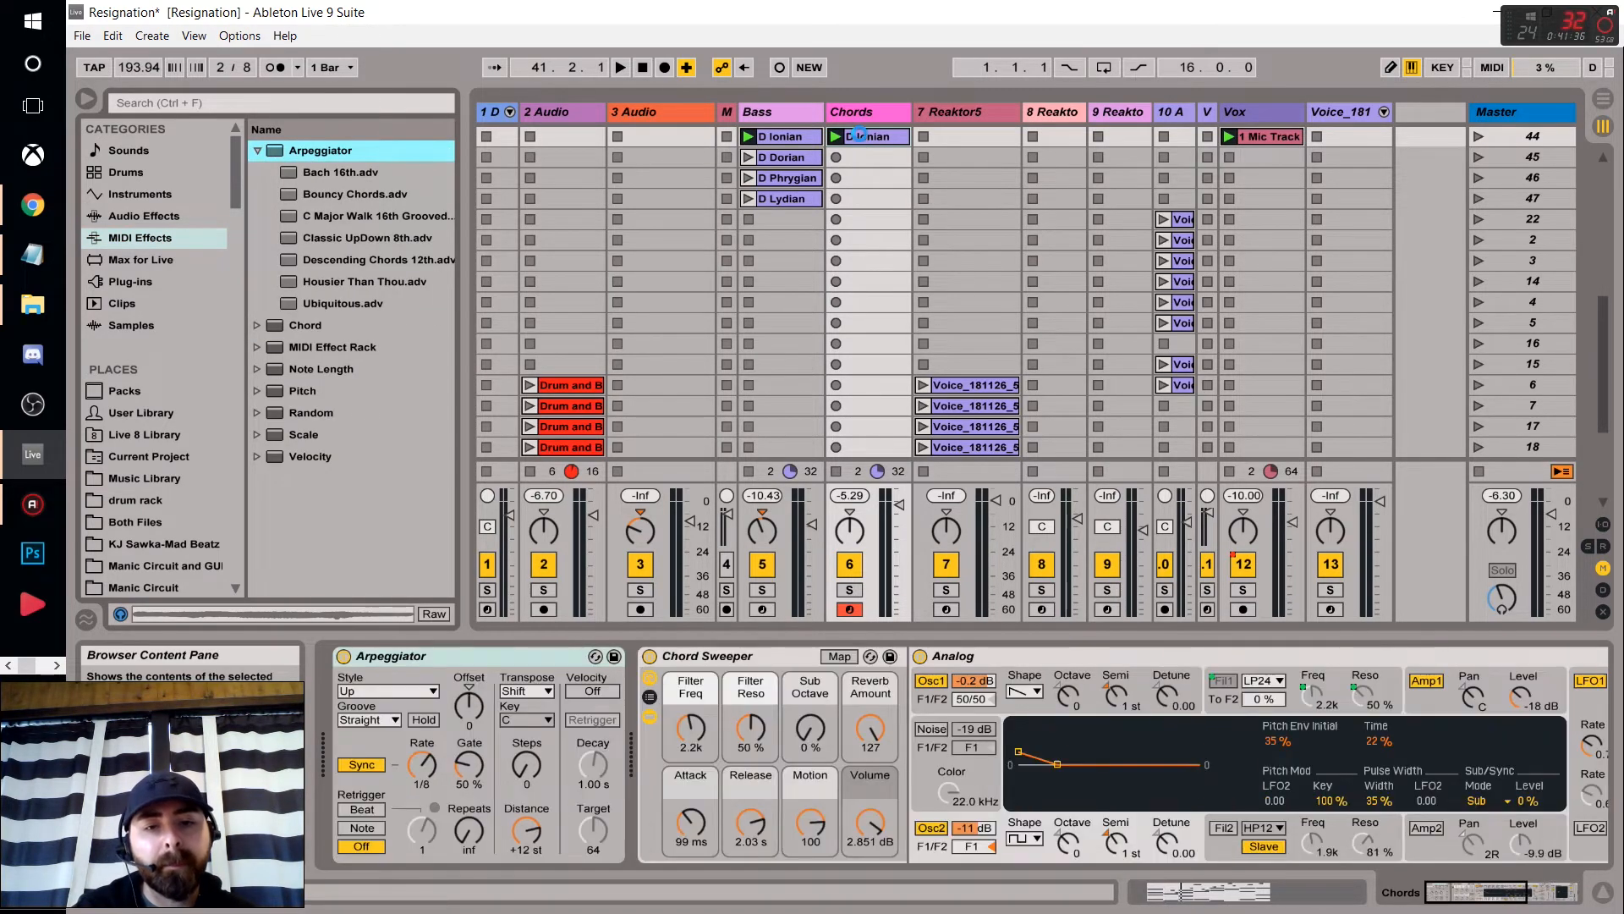
pyautogui.press('space')
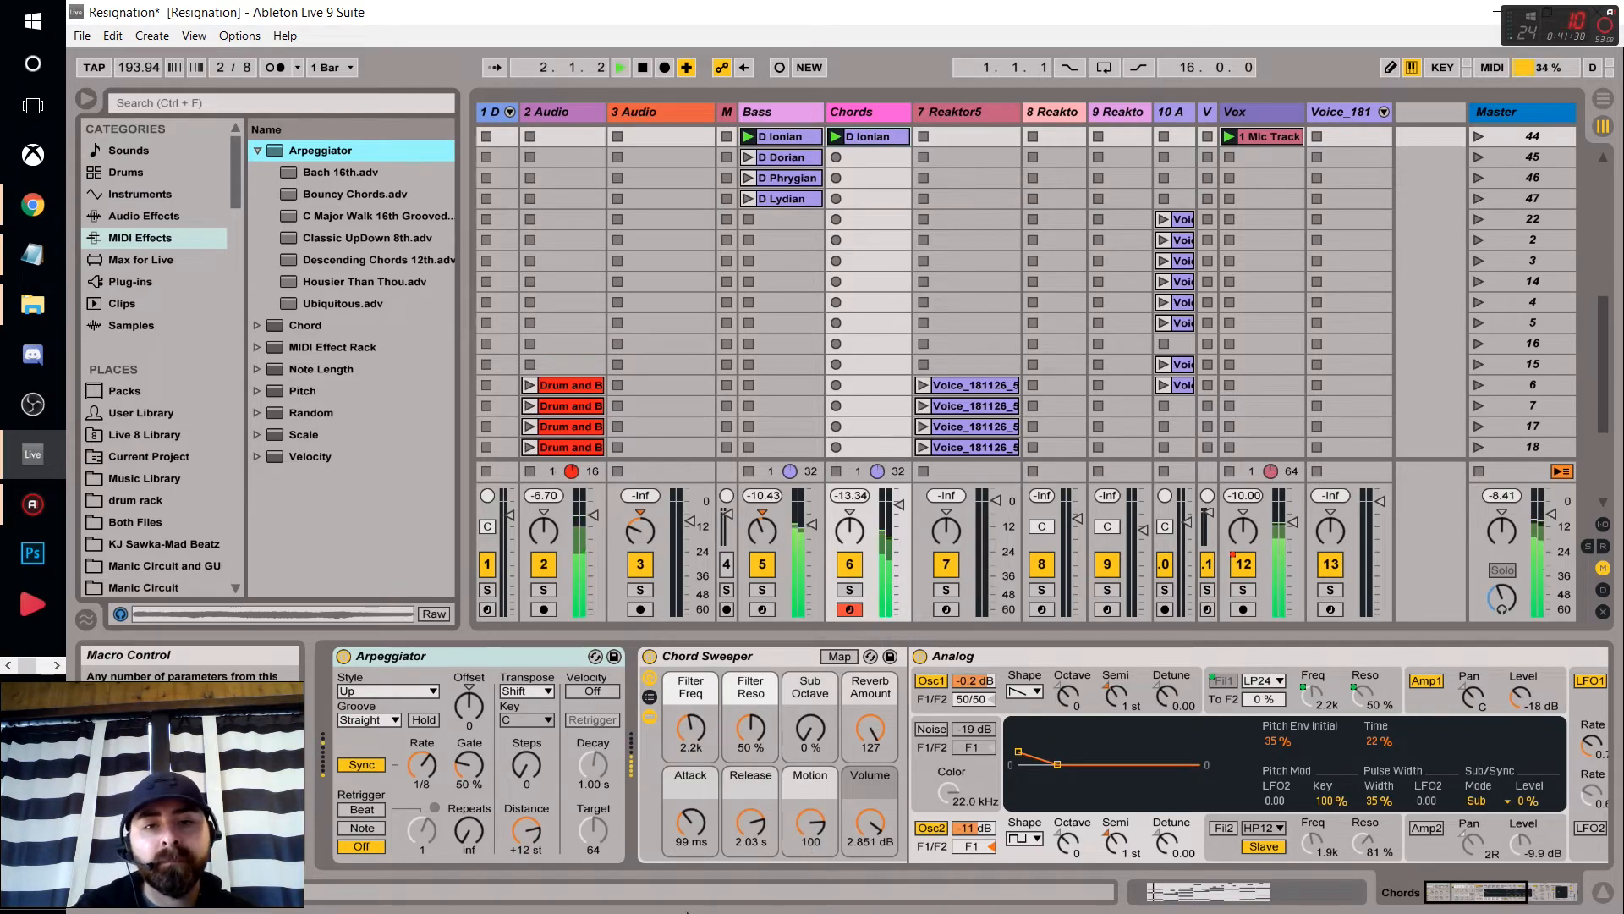
pyautogui.click(850, 590)
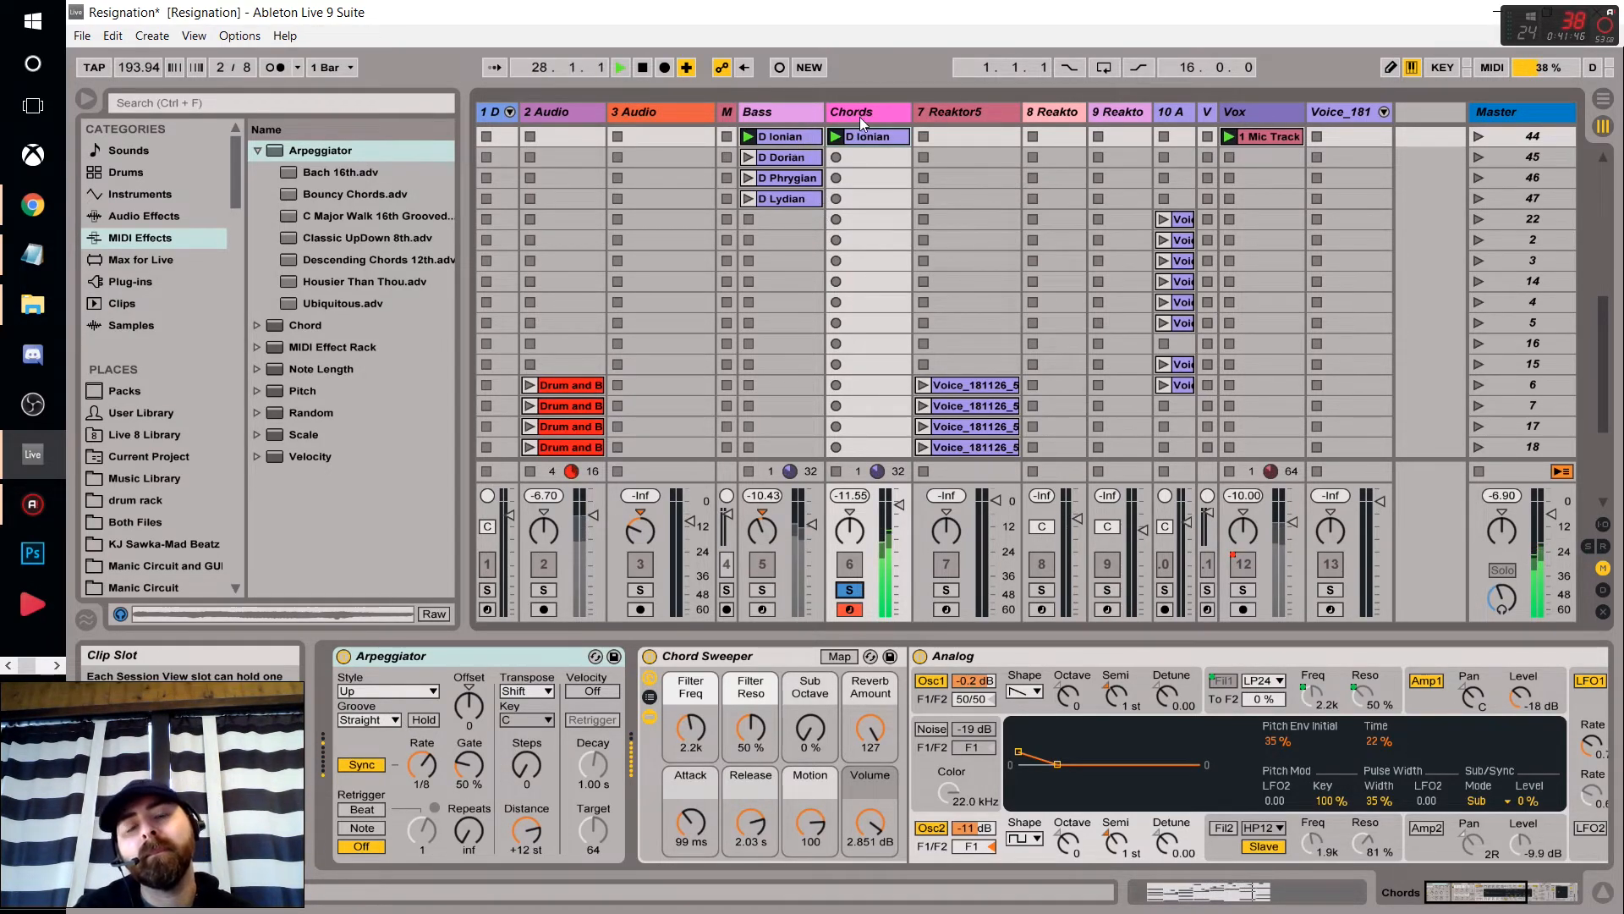
# Set the Arpeggiator to Chord Trigger style with 12 % gate, and Chord Sweeper to 15 ms attack and 226 ms release.
pyautogui.moveTo(467, 764)
pyautogui.mouseDown()
pyautogui.moveTo(468, 796)
pyautogui.moveTo(473, 755)
pyautogui.mouseUp()
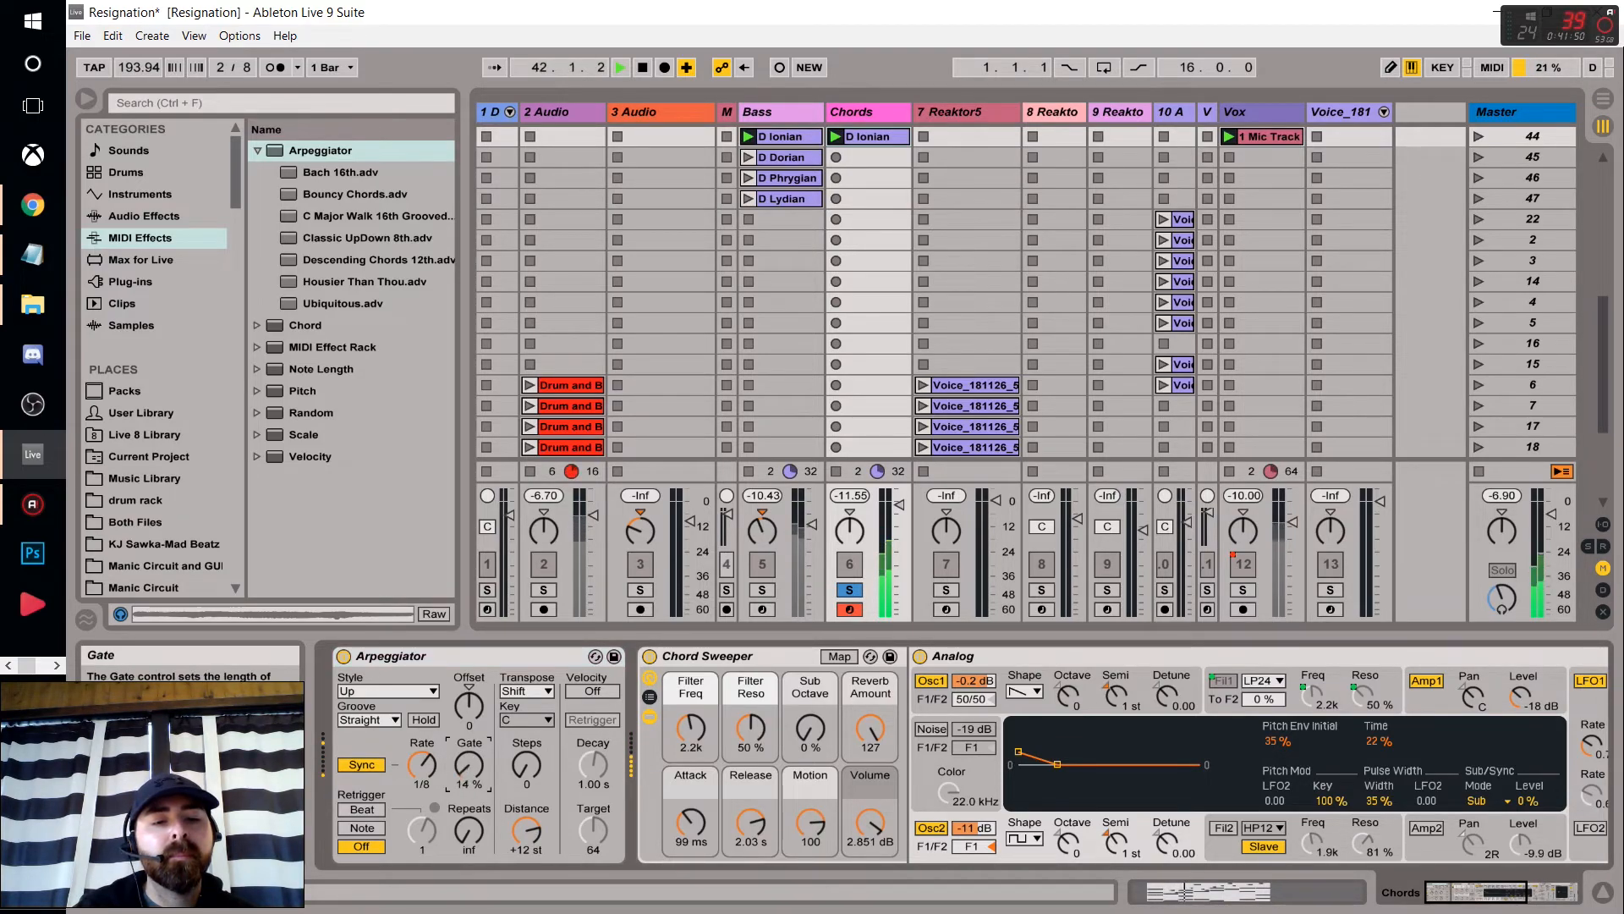
pyautogui.click(406, 691)
pyautogui.click(396, 619)
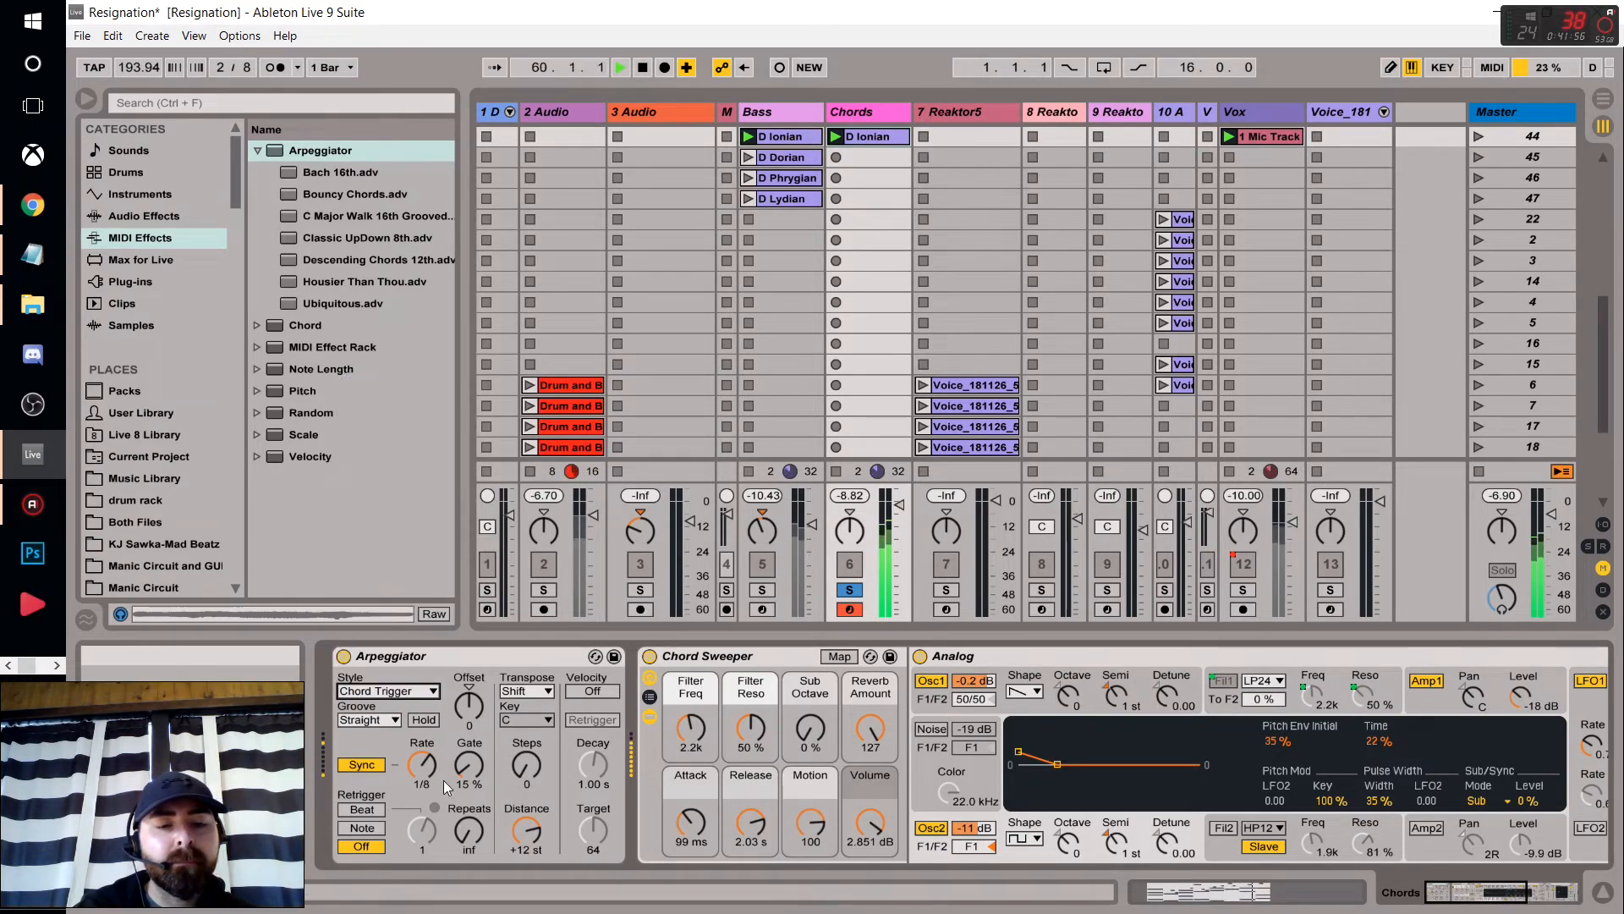
pyautogui.moveTo(462, 770); pyautogui.dragTo(466, 761)
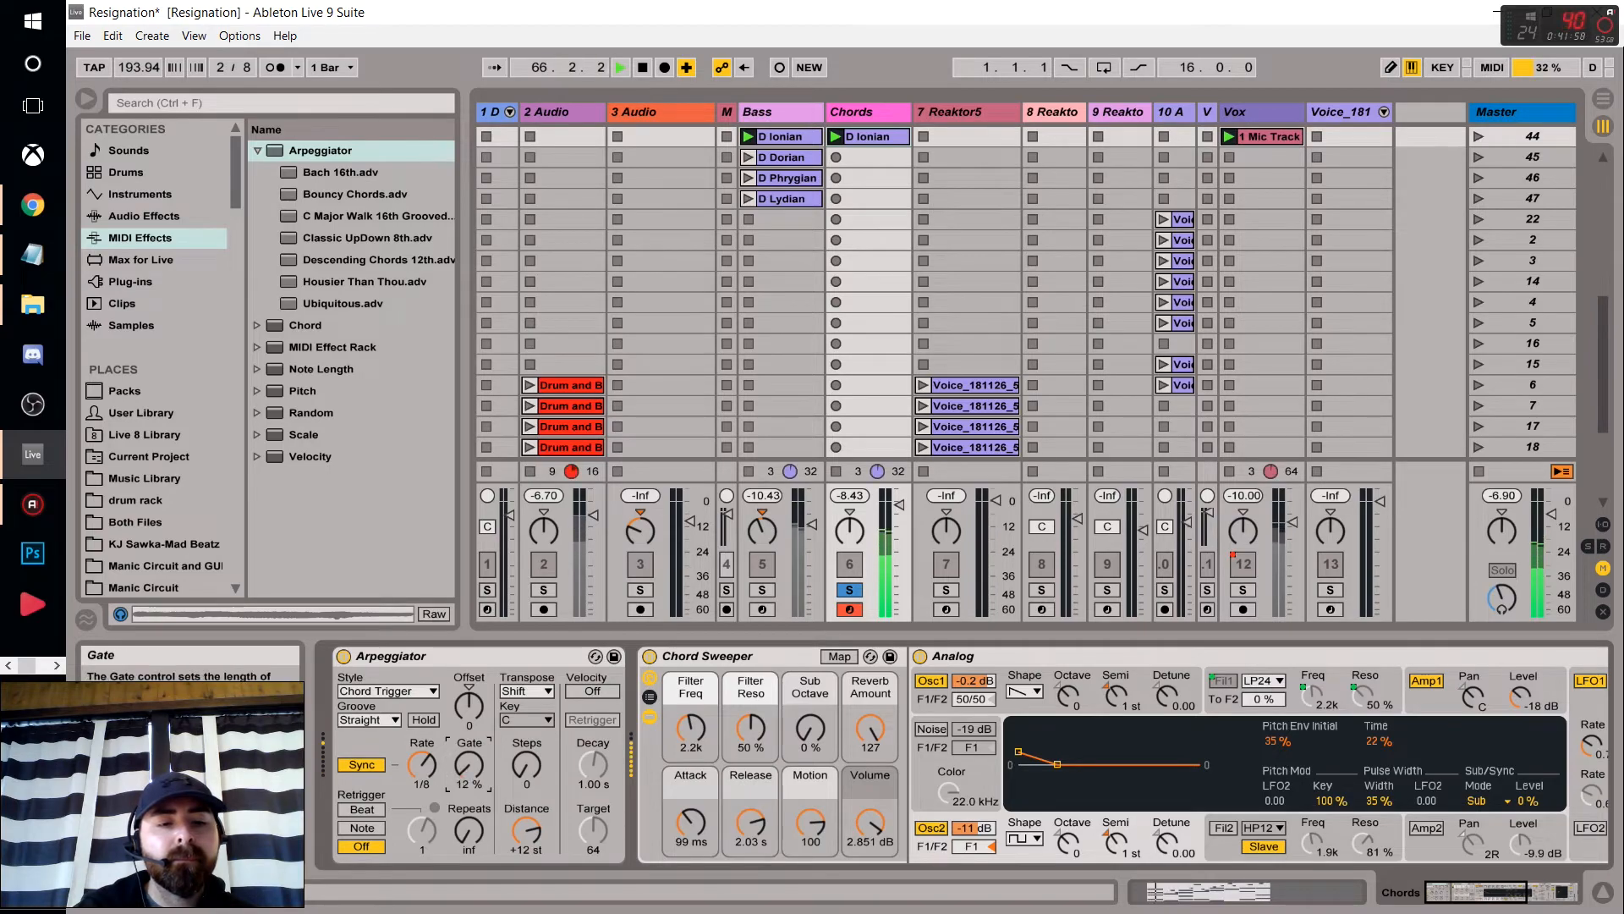
pyautogui.moveTo(751, 821); pyautogui.dragTo(692, 833)
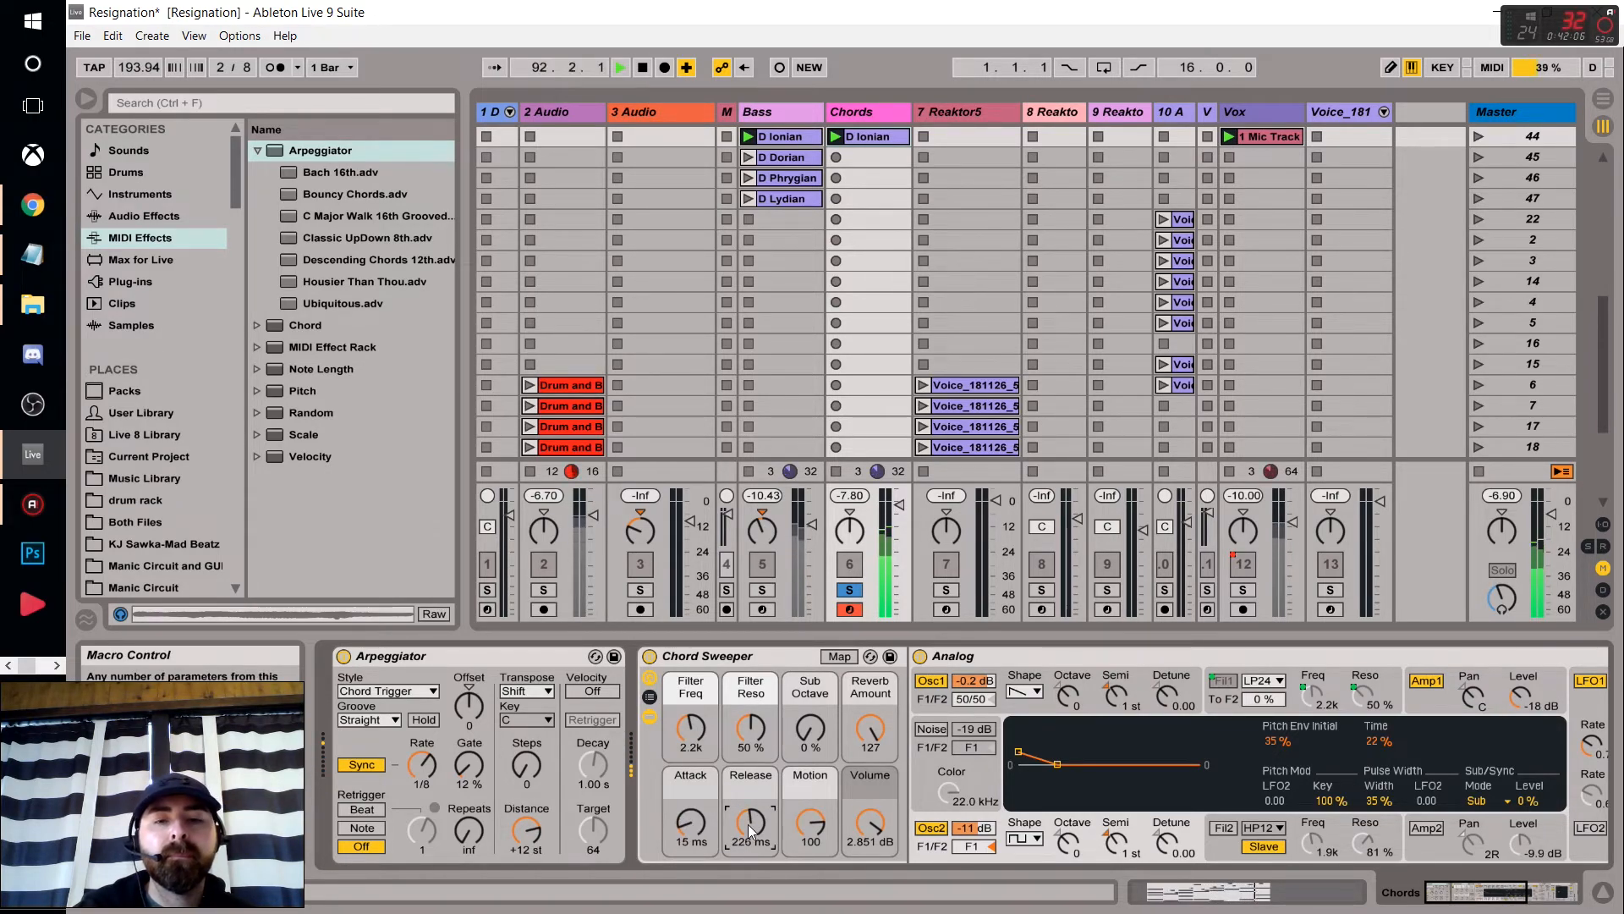
# Duplicate the Chords track, play the copy's D Ionian clip soloed, and set its Arpeggiator gate to 200 %.
pyautogui.click(870, 113)
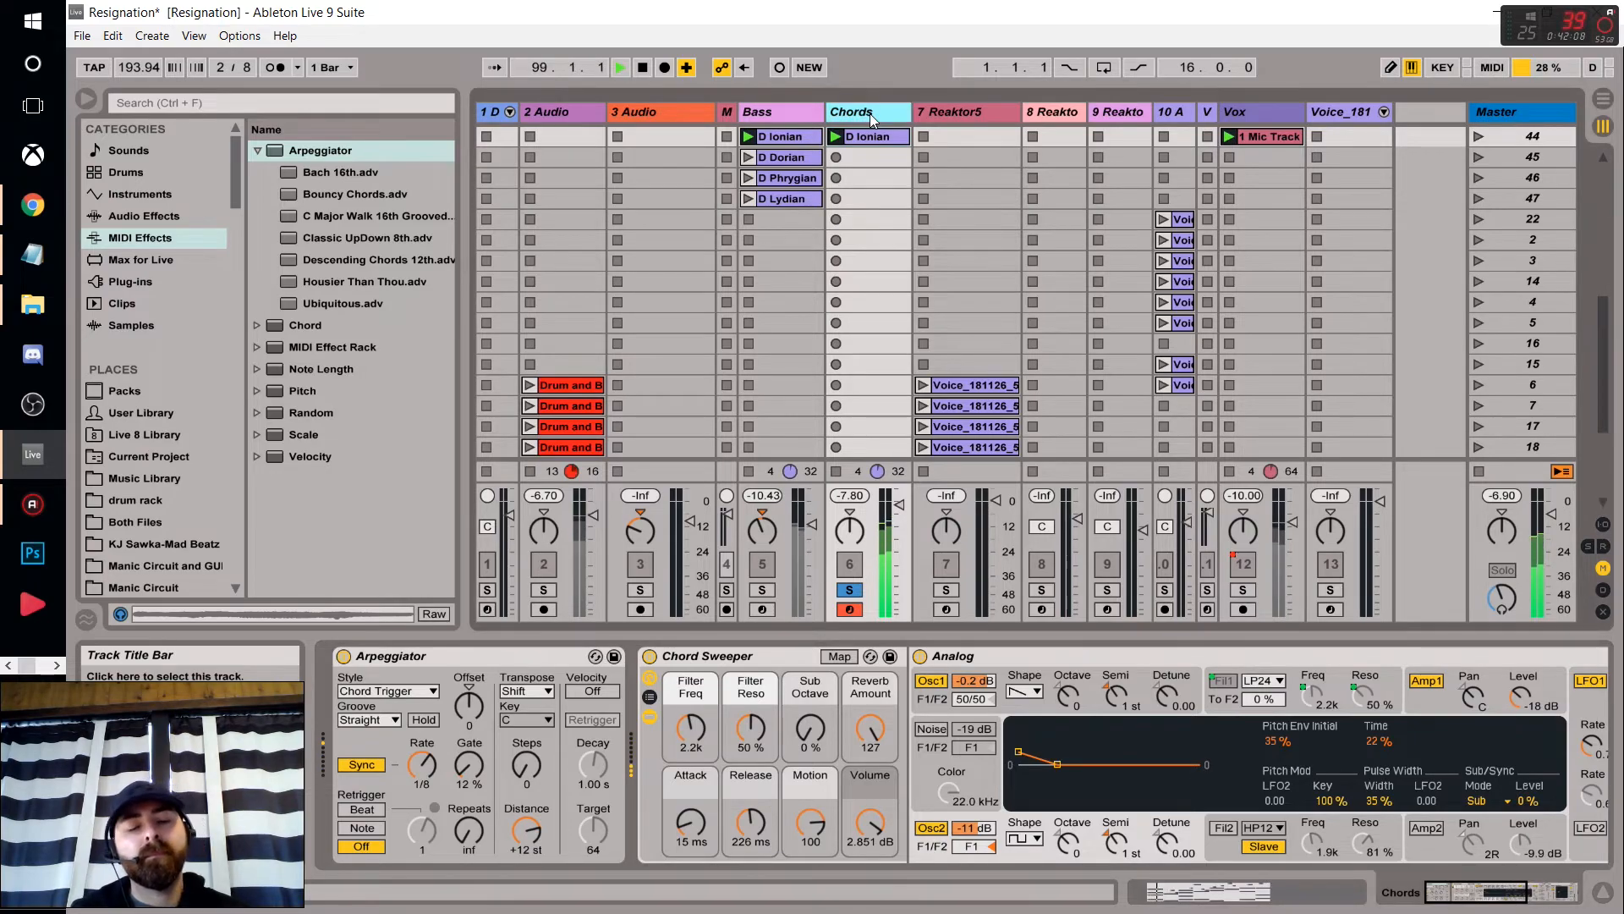
pyautogui.hotkey('ctrl', 'd')
pyautogui.click(943, 572)
pyautogui.click(931, 141)
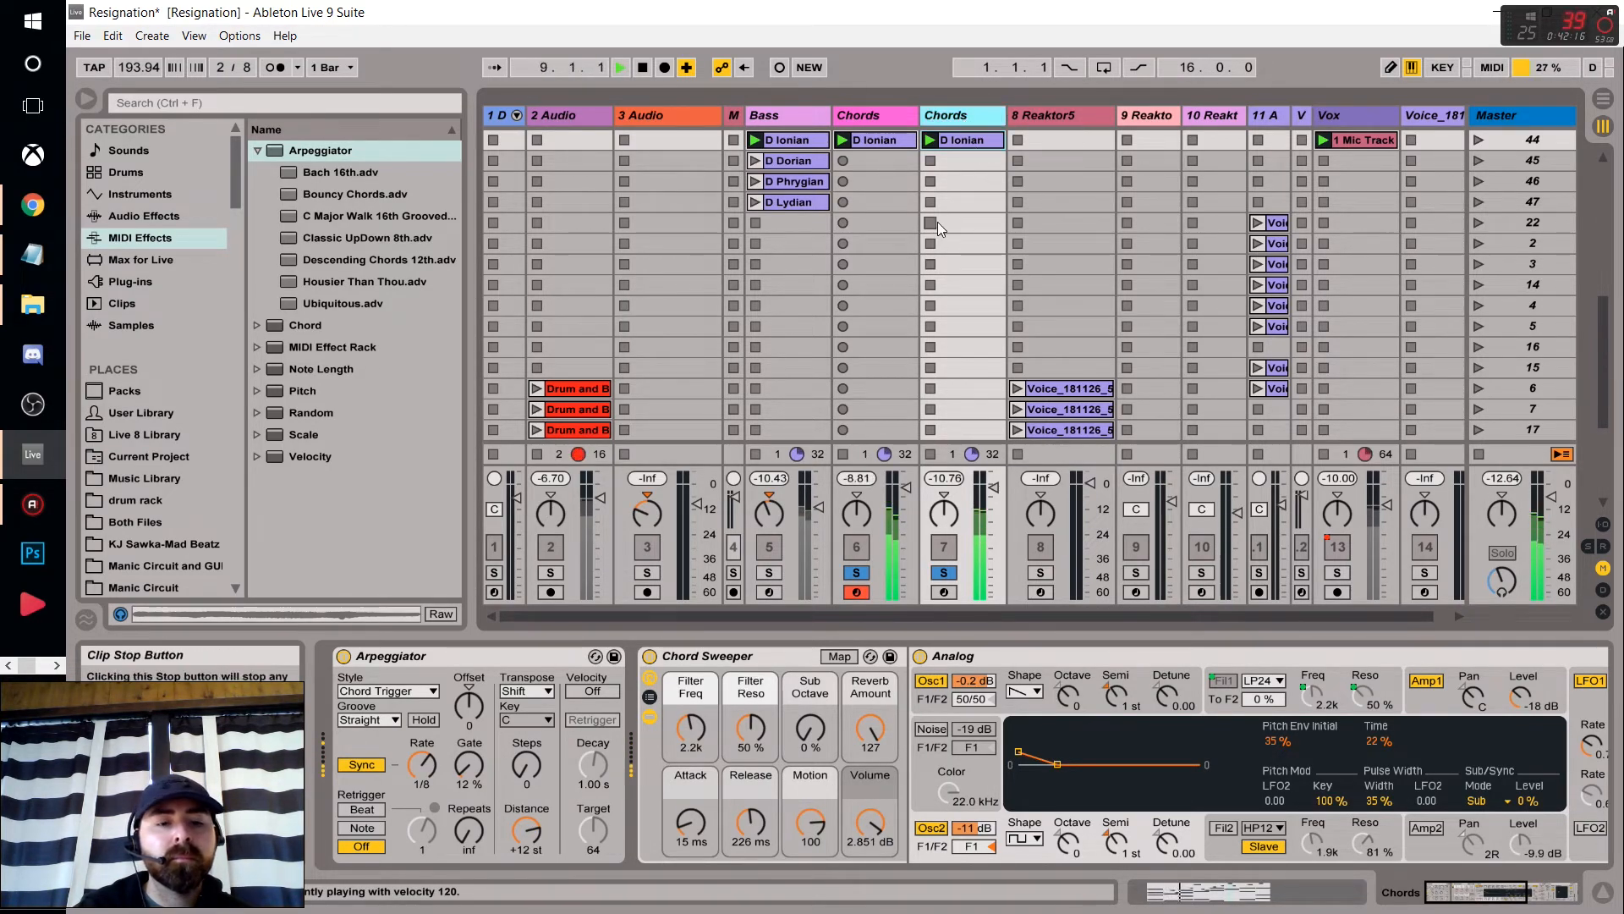
pyautogui.moveTo(469, 765); pyautogui.dragTo(468, 658)
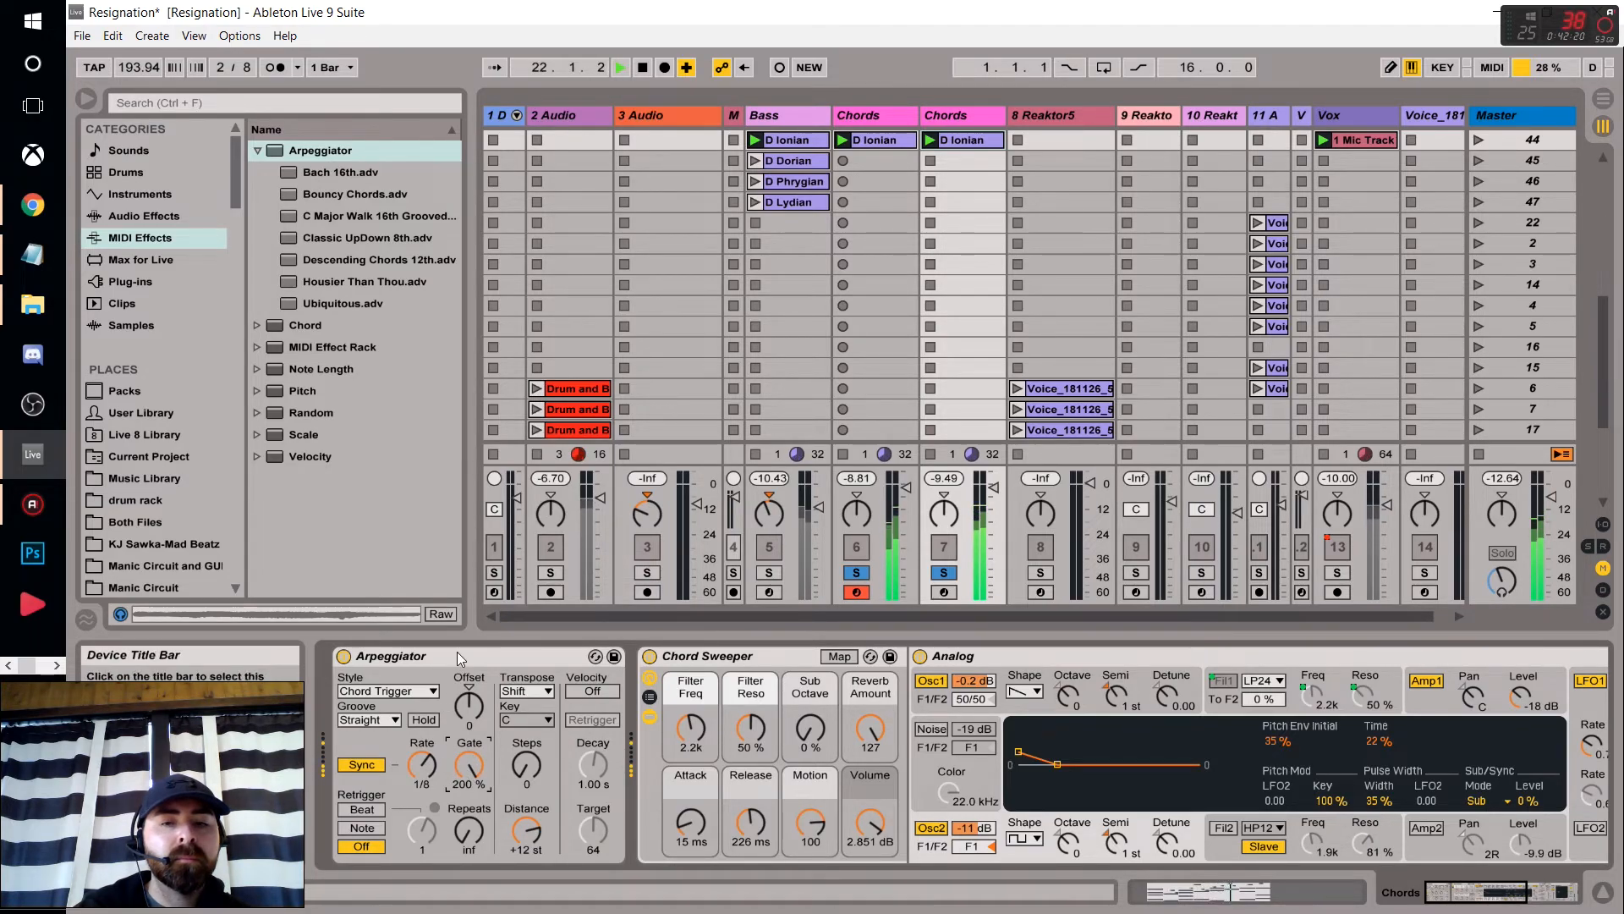
# Duplicate the second Chords track, play the copy's clip soloed, and set its Arpeggiator to Random style at a 1/4 rate.
pyautogui.click(964, 121)
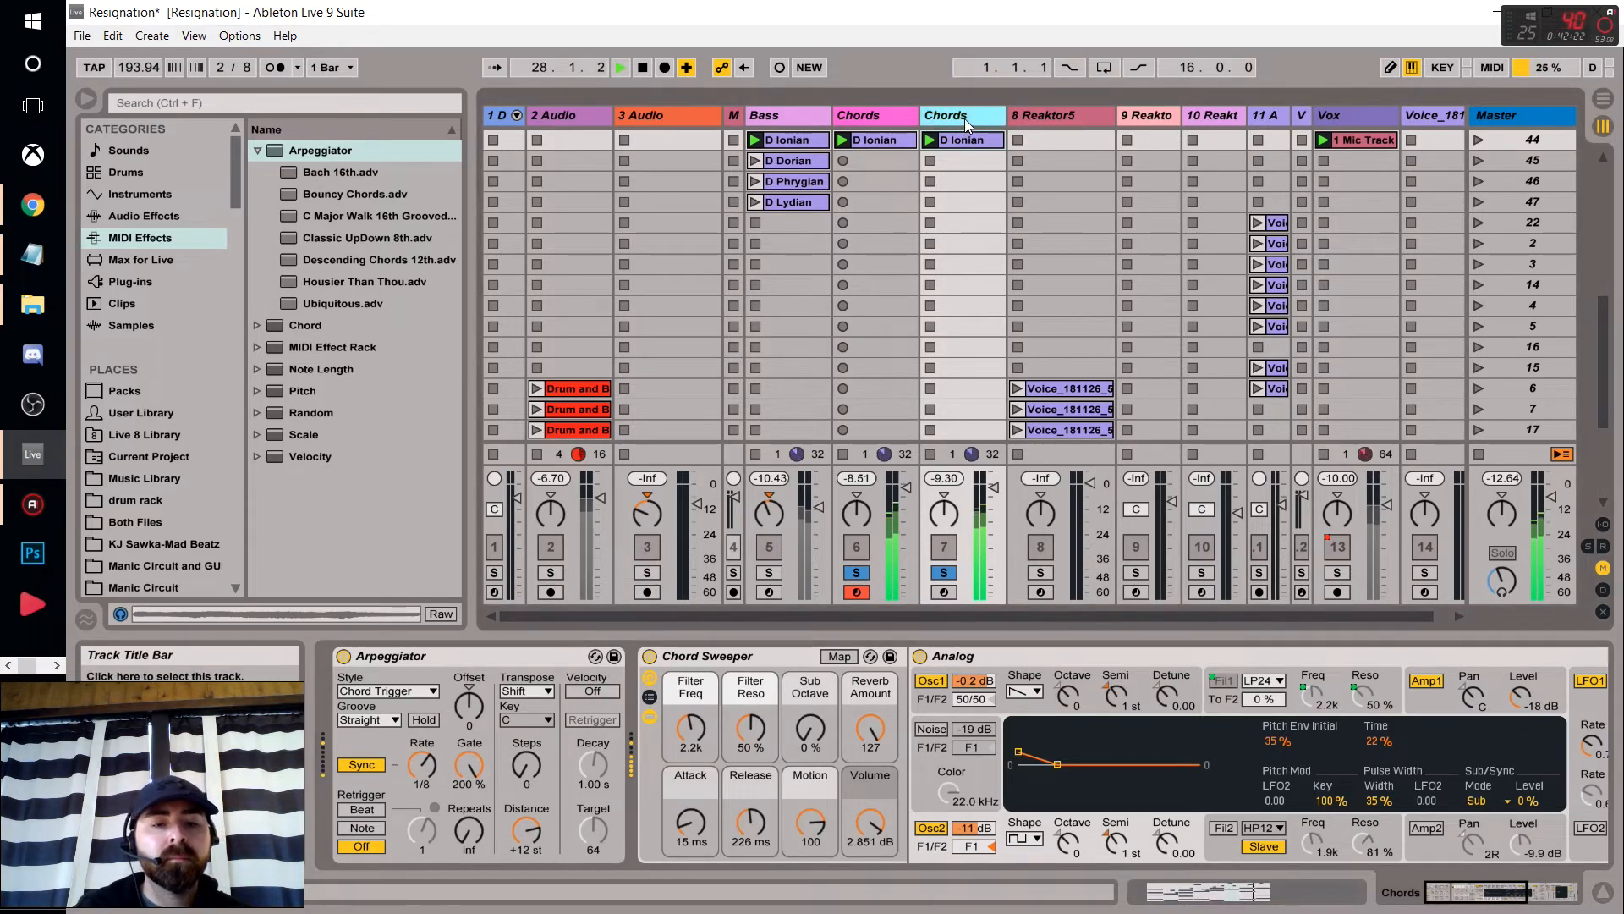
pyautogui.hotkey('ctrl', 'd')
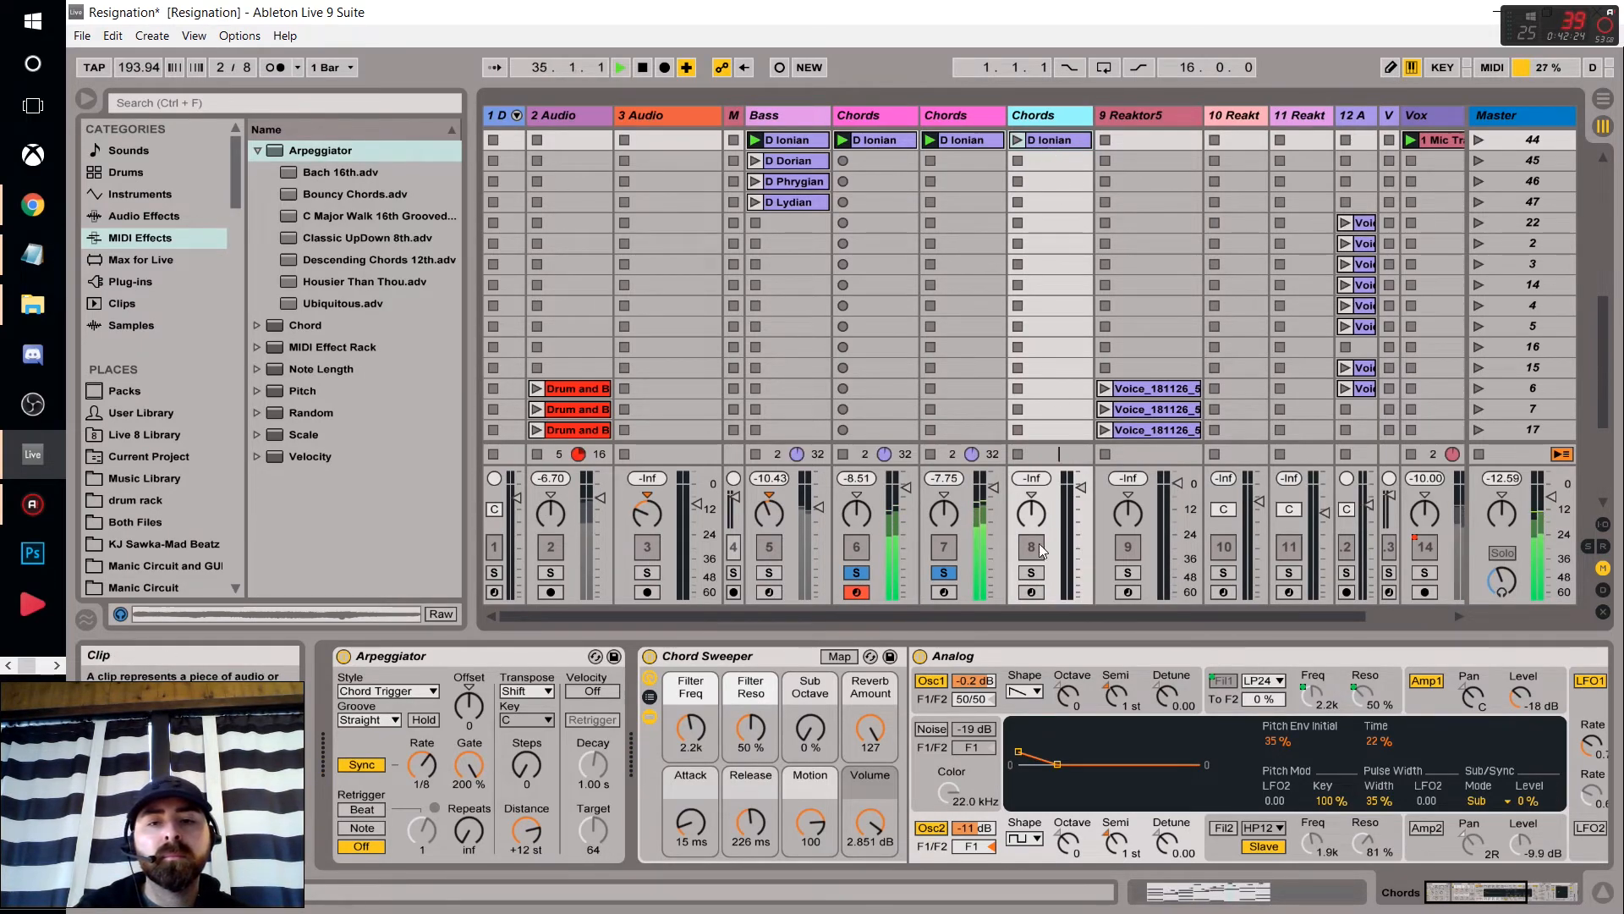
pyautogui.click(1032, 573)
pyautogui.click(1020, 141)
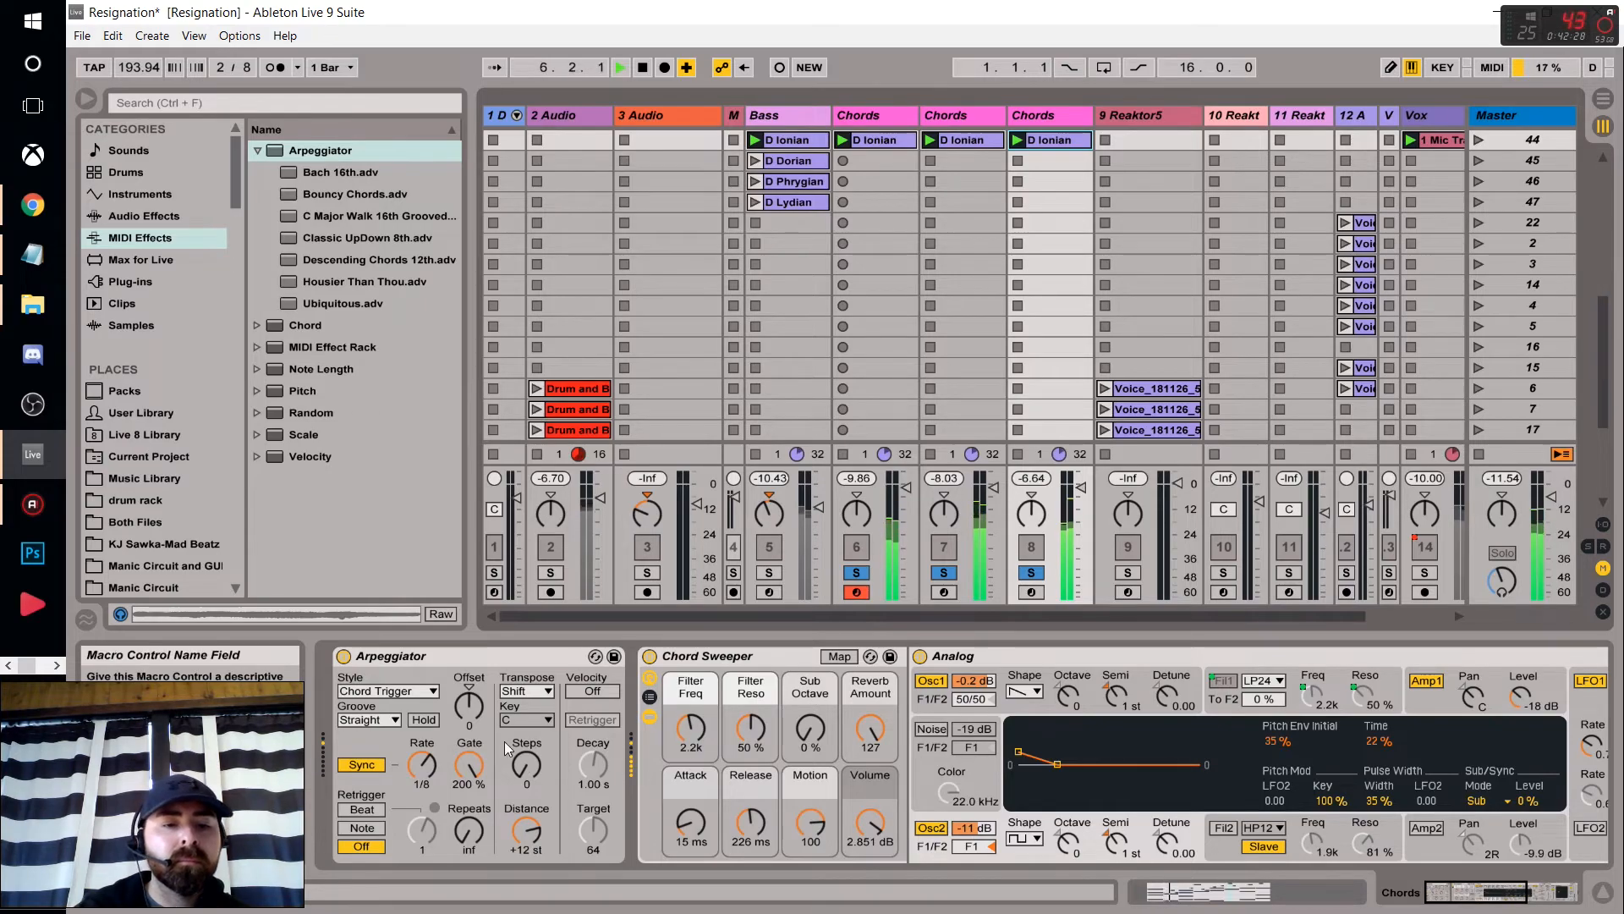
pyautogui.click(430, 691)
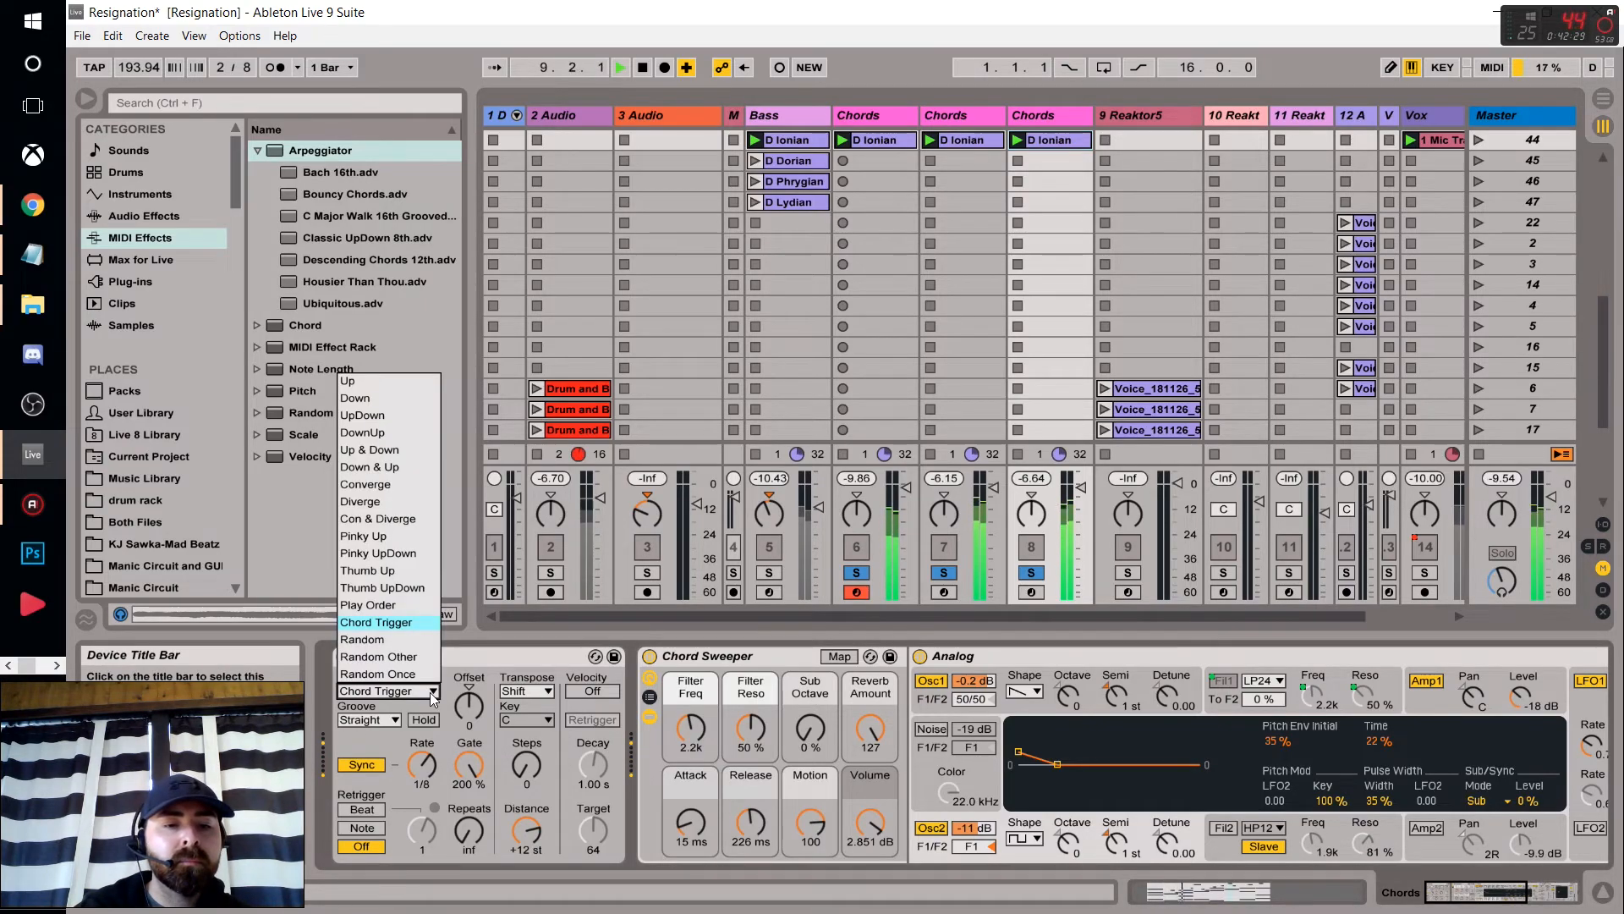
pyautogui.click(420, 643)
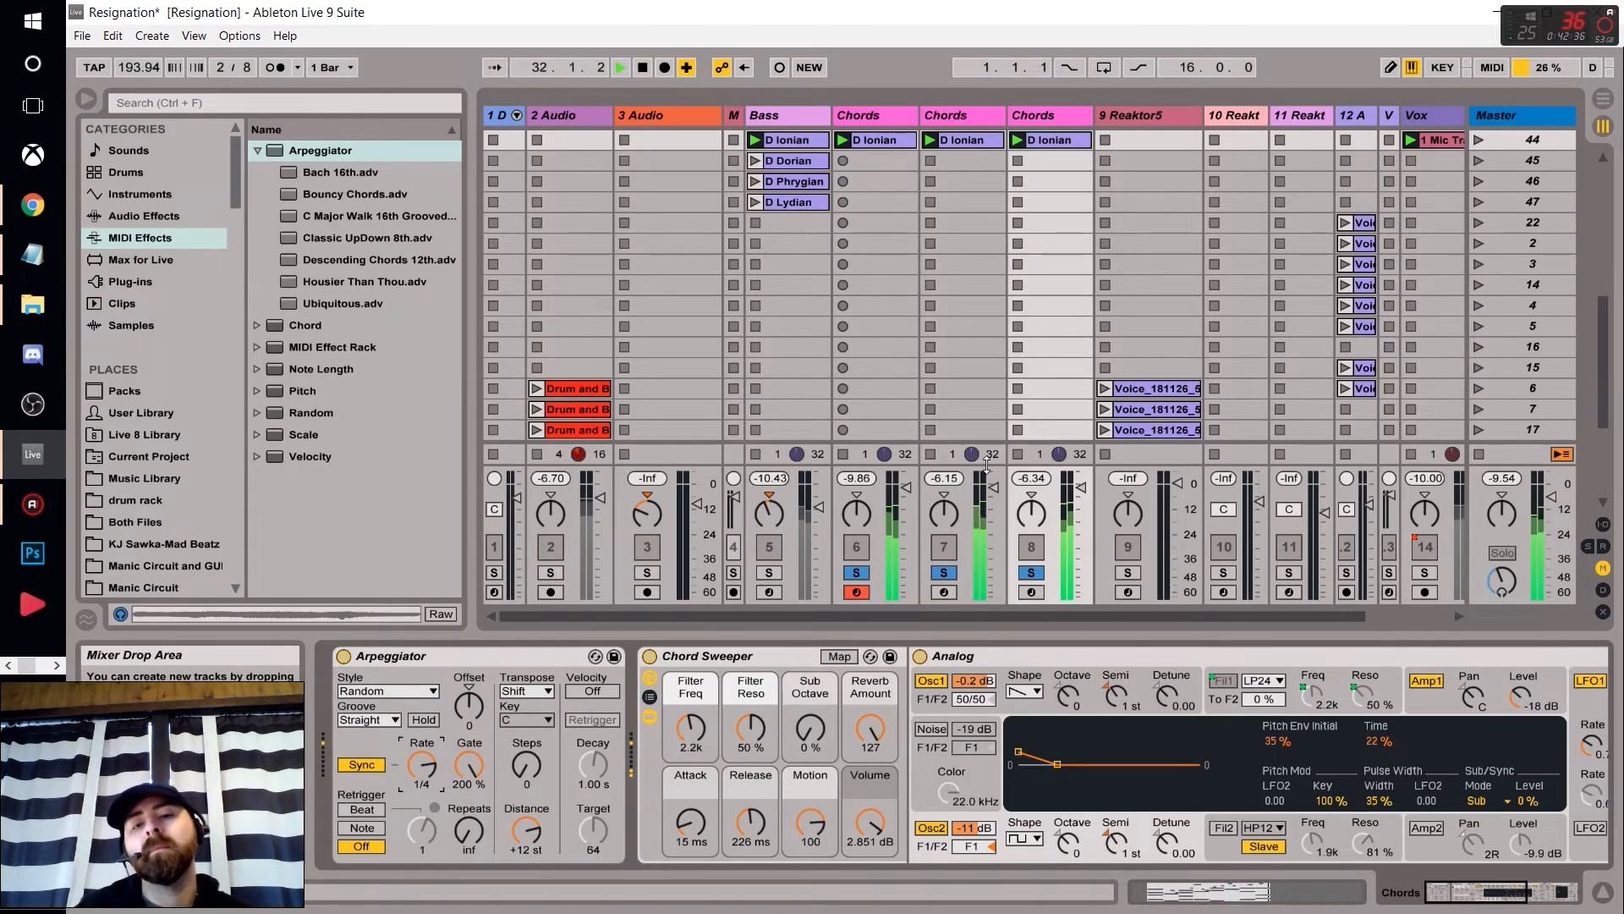
# Compare the device settings of the first and second Chords tracks and stop playback.
pyautogui.click(894, 141)
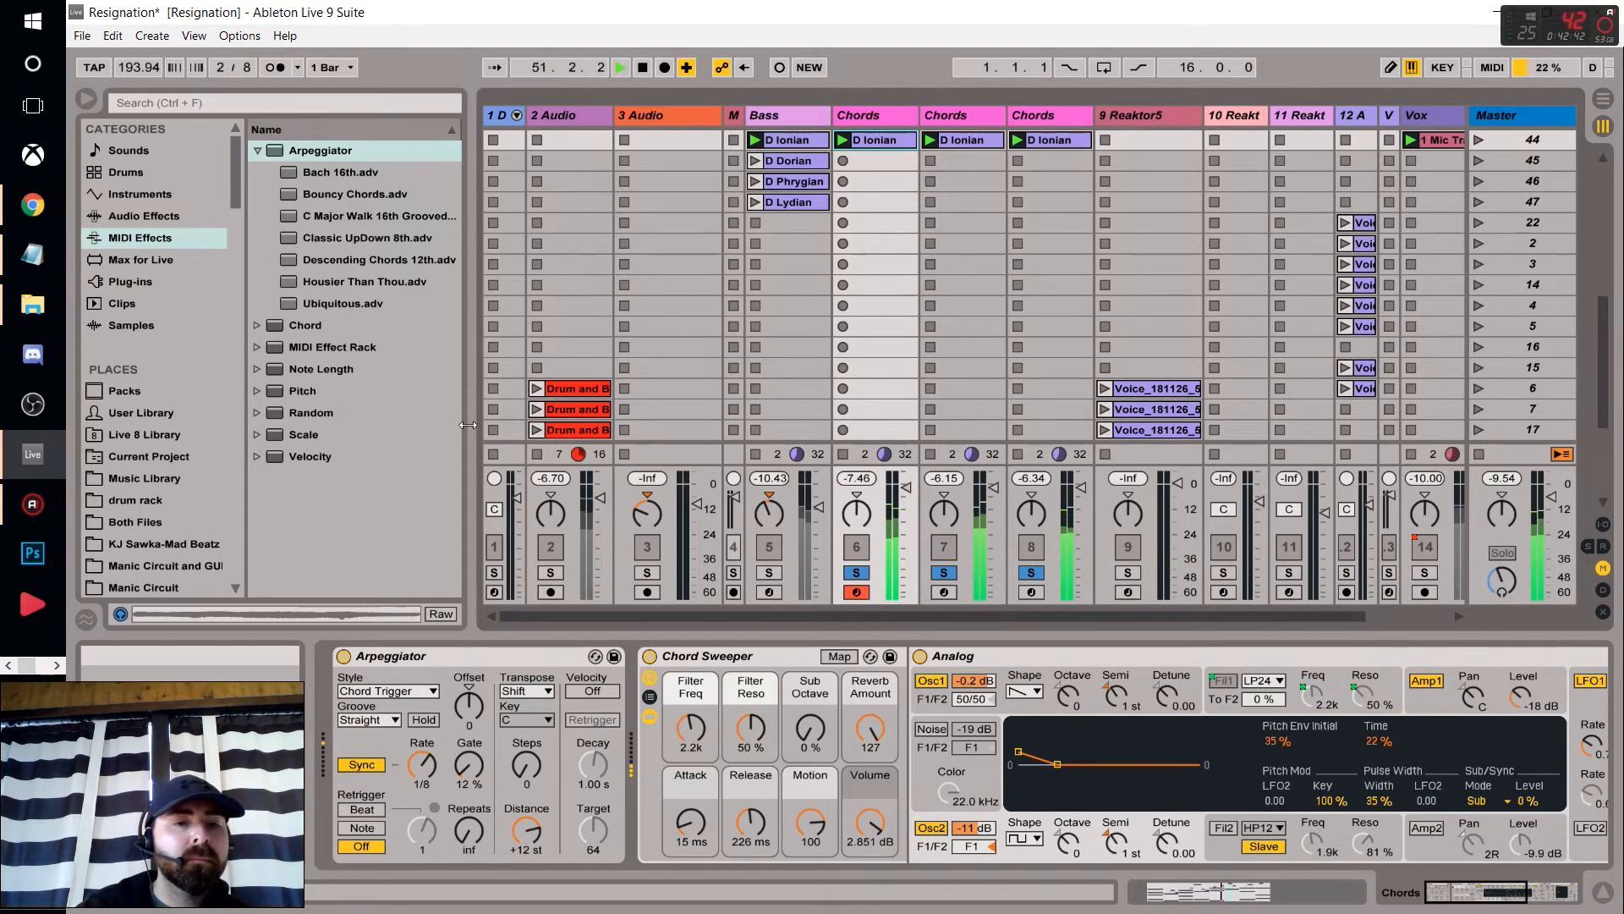
pyautogui.click(945, 140)
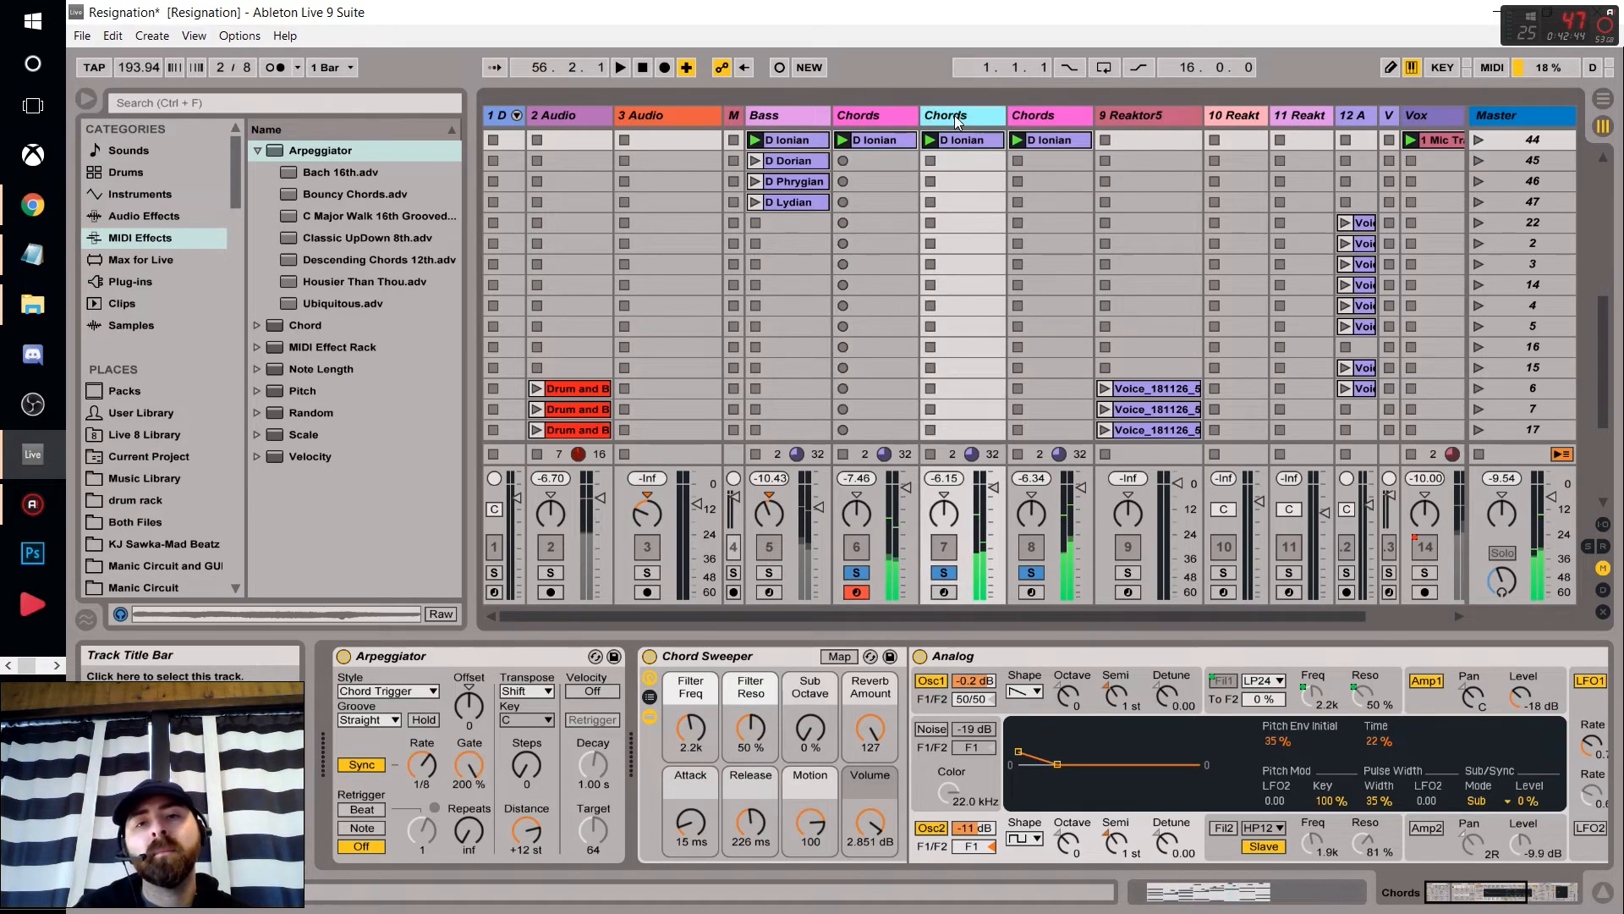
pyautogui.click(1025, 655)
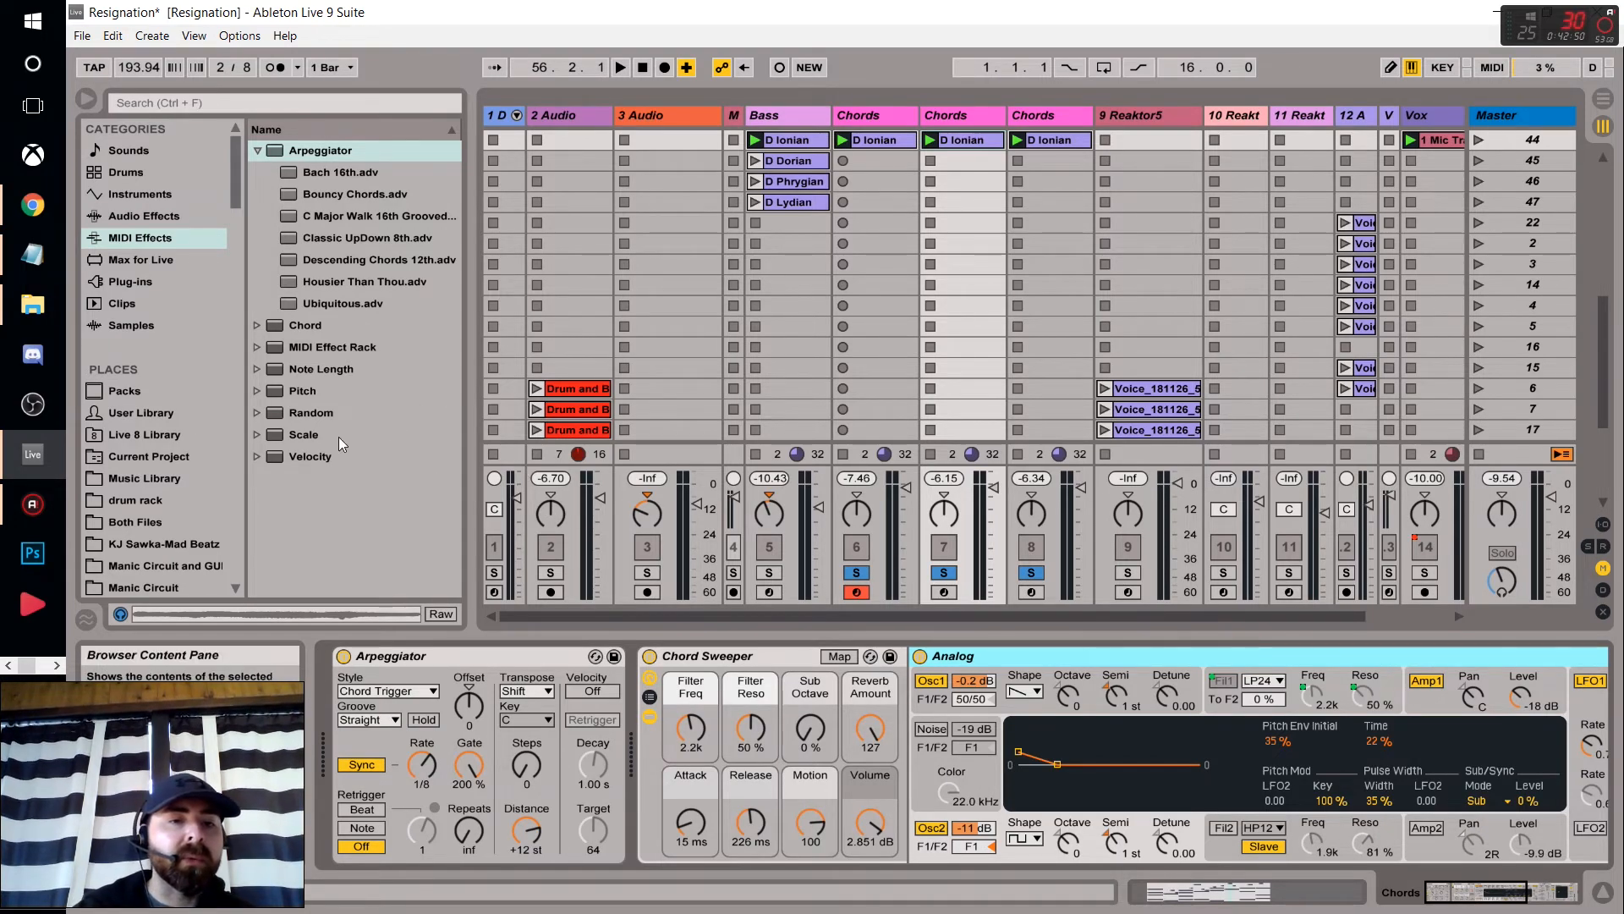
# Add the Auto Pan audio effect to the third Chords track and solo only that track.
pyautogui.click(149, 216)
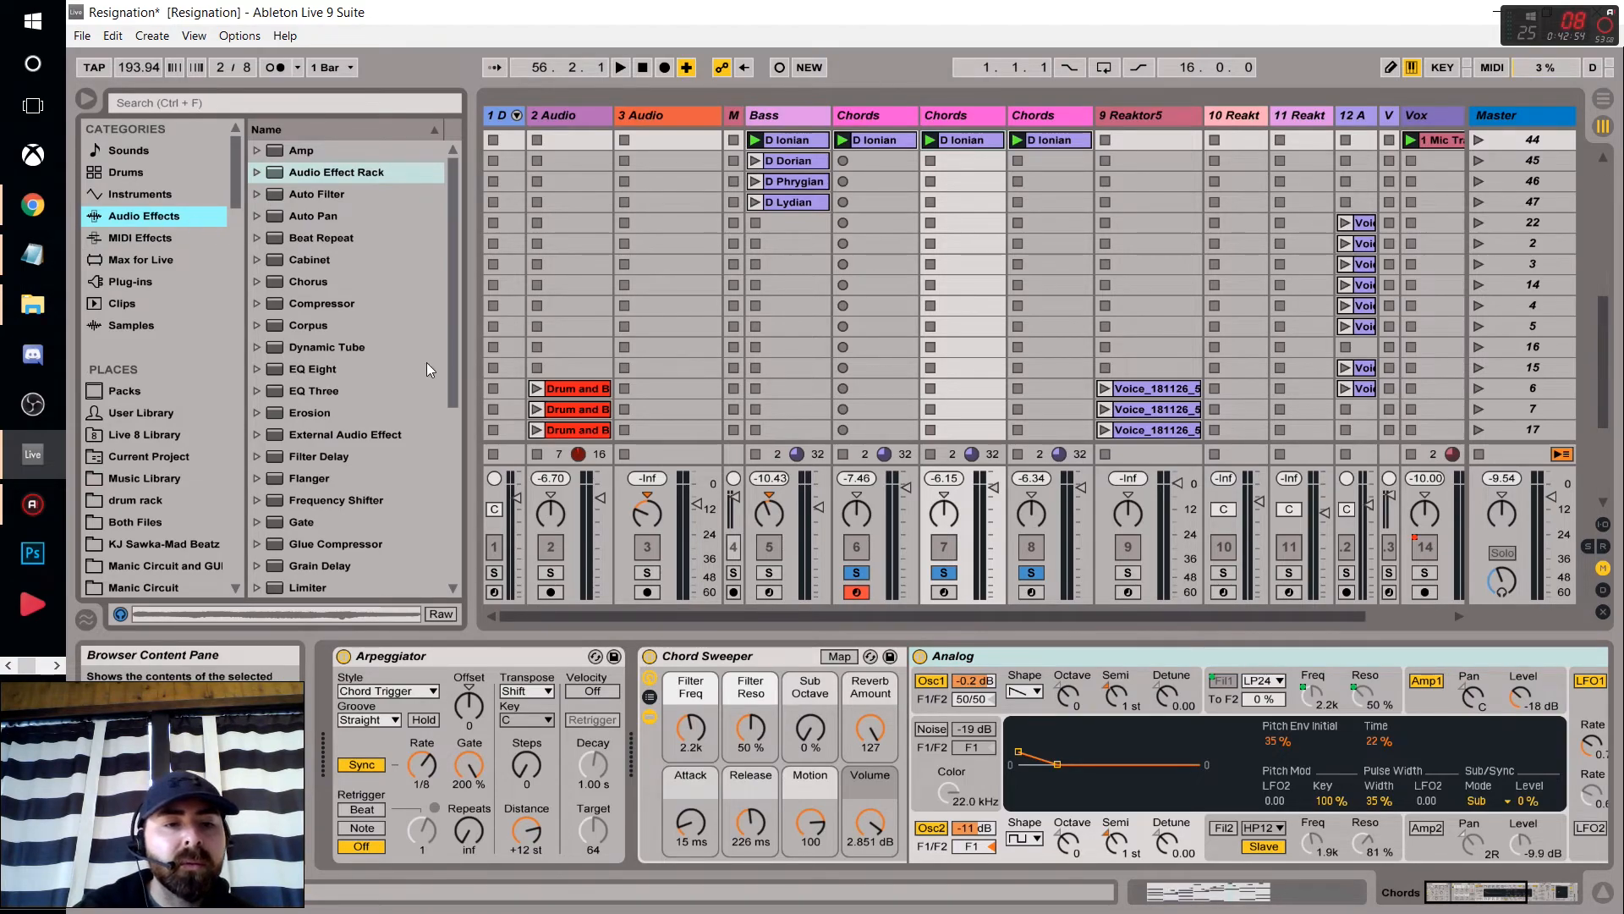
pyautogui.moveTo(450, 380); pyautogui.dragTo(452, 269)
pyautogui.moveTo(345, 213); pyautogui.dragTo(430, 206)
pyautogui.moveTo(1027, 123); pyautogui.dragTo(1032, 118)
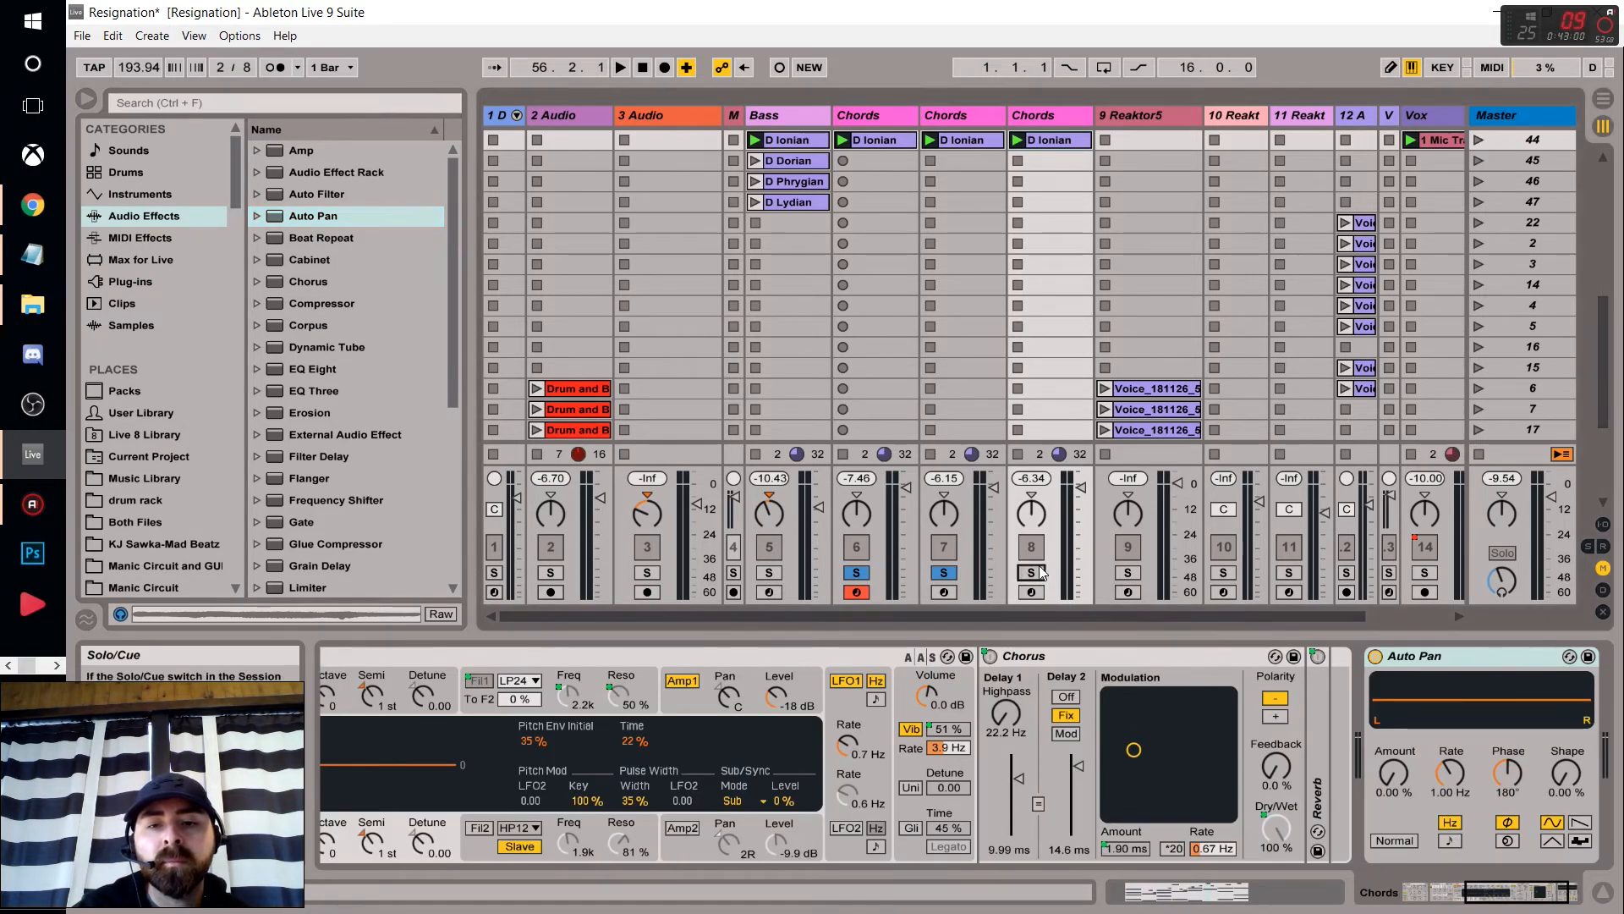
pyautogui.click(857, 575)
pyautogui.click(1026, 576)
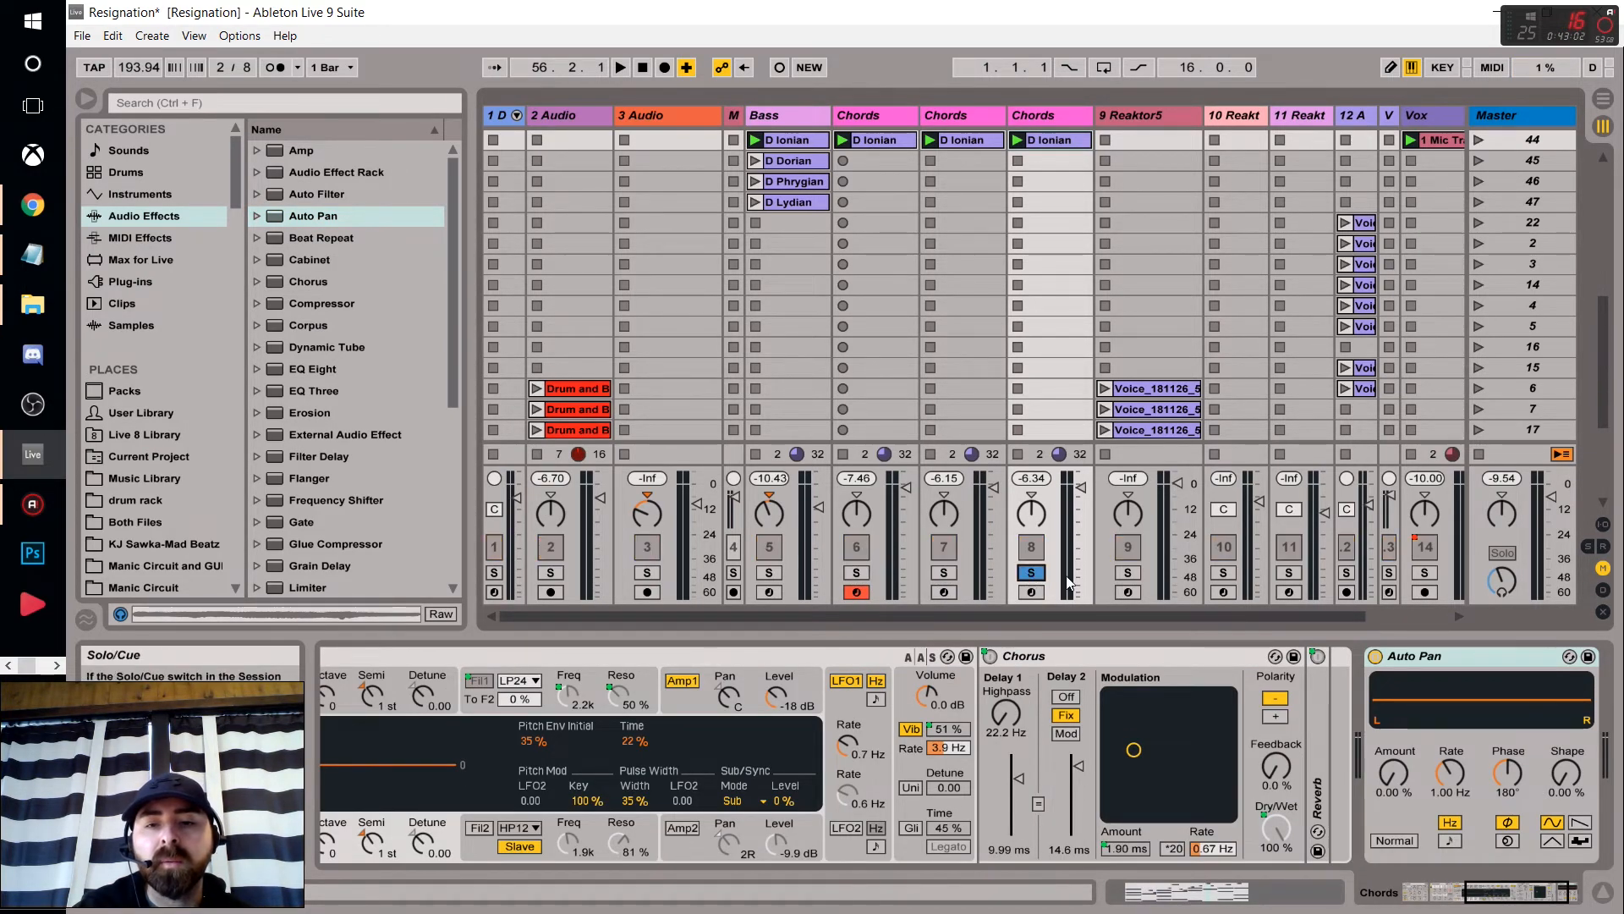
# Start playback and set the third Chords track's Auto Pan amount to 100 %.
pyautogui.press('space')
pyautogui.moveTo(1519, 894); pyautogui.dragTo(1549, 893)
pyautogui.moveTo(1276, 774); pyautogui.dragTo(1276, 728)
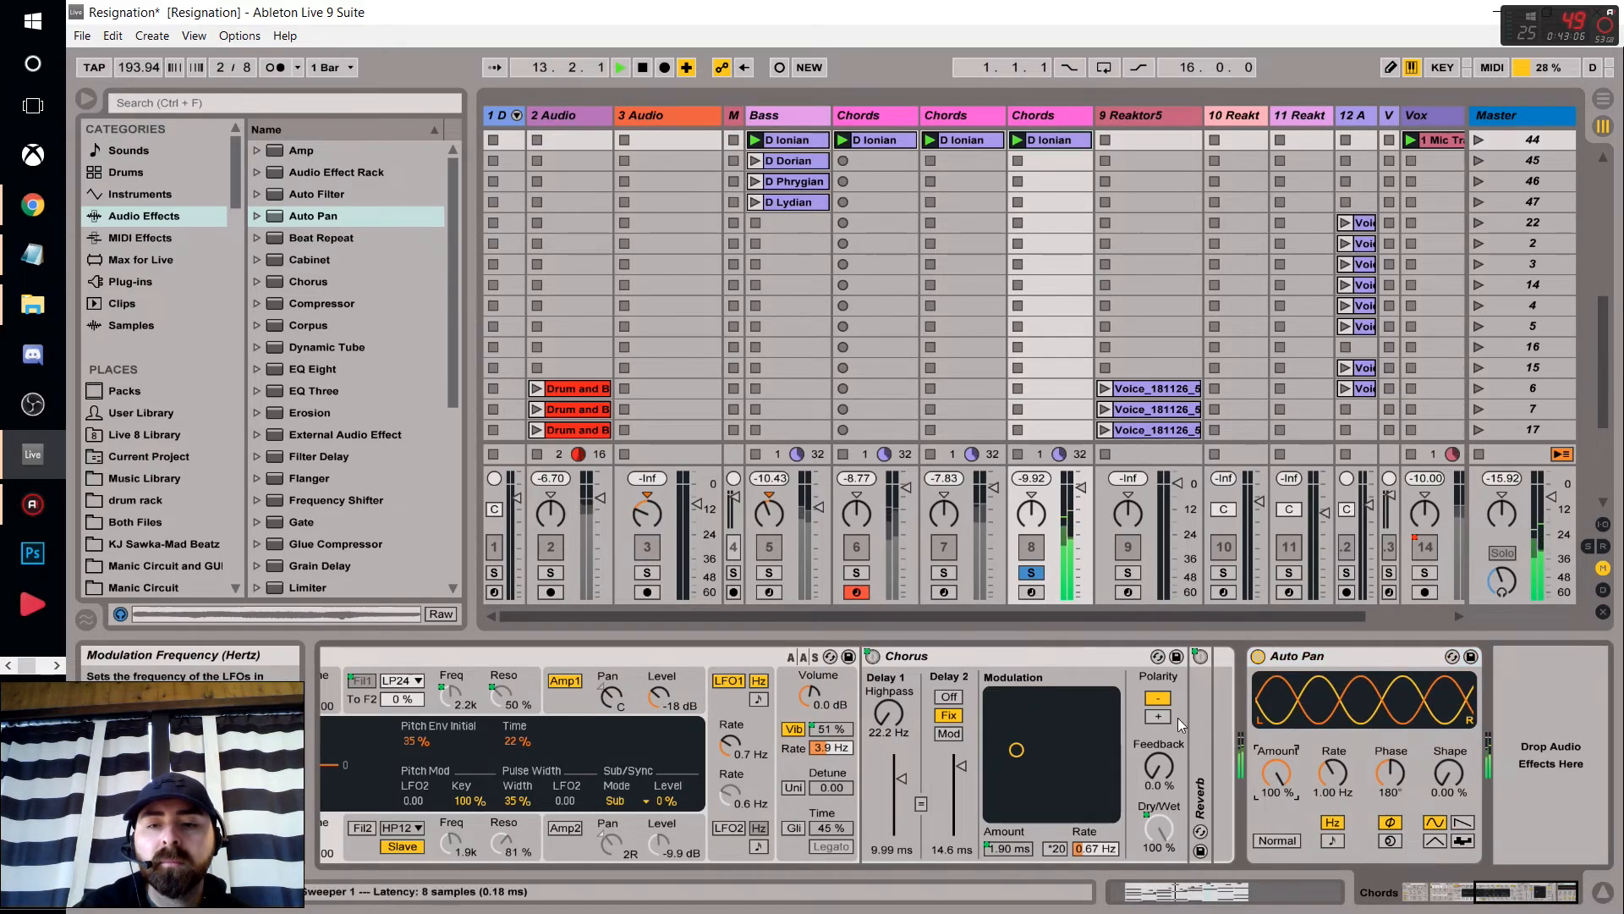
# Add the second Chords track to the solo and lower its Chord Sweeper filter frequency to 726 and resonance to 17 %.
pyautogui.keyDown('ctrl'); pyautogui.click(944, 573); pyautogui.keyUp('ctrl')
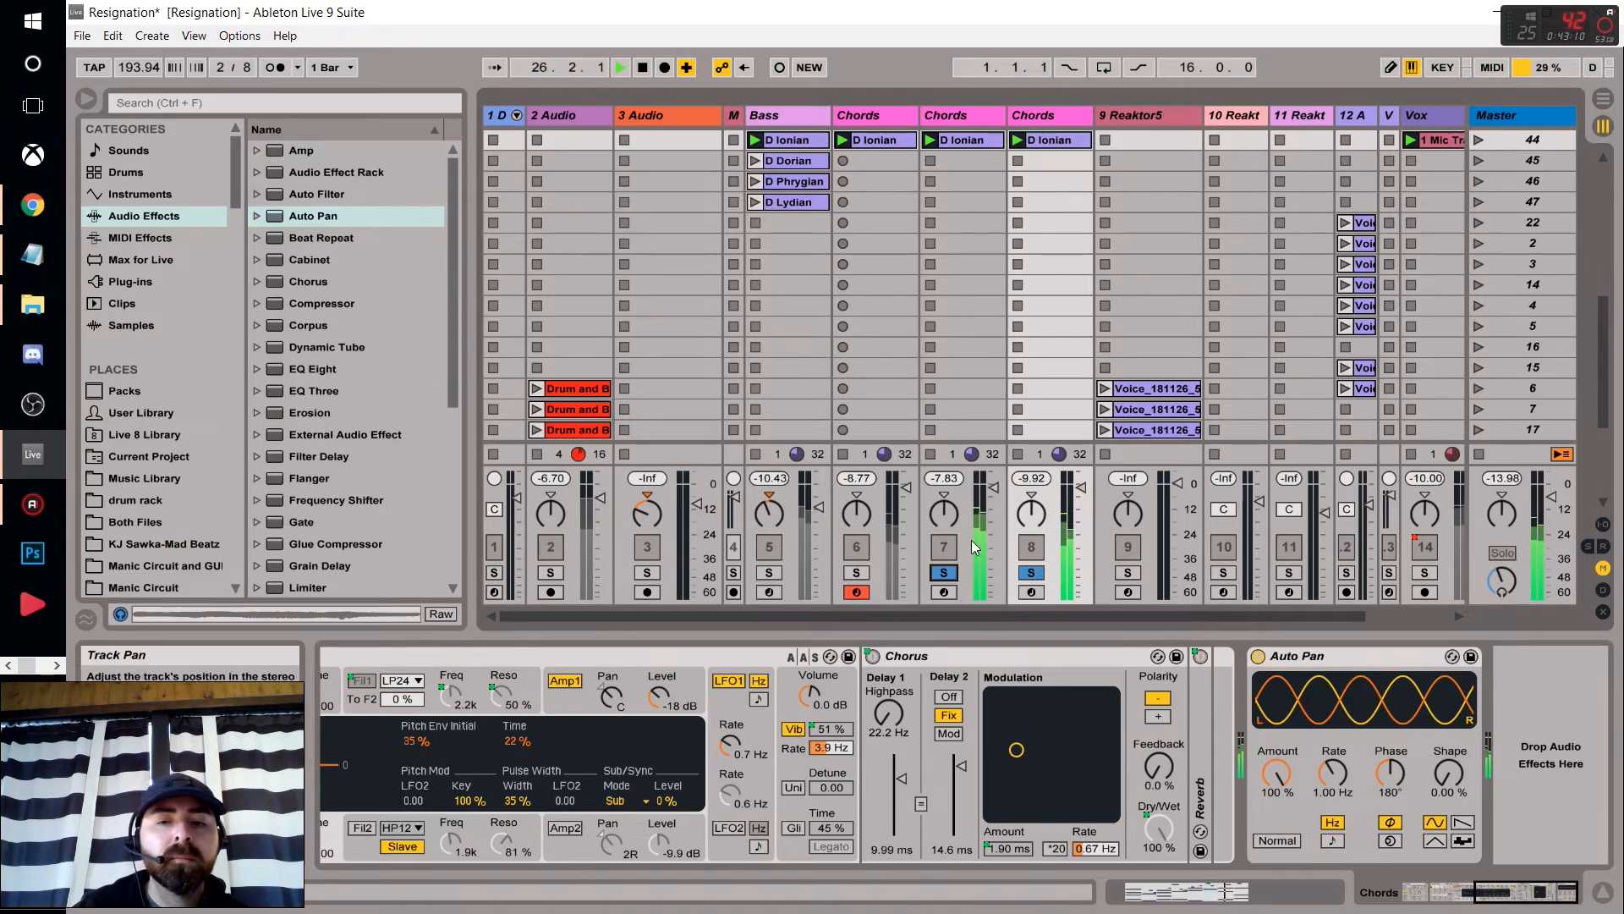
pyautogui.click(969, 116)
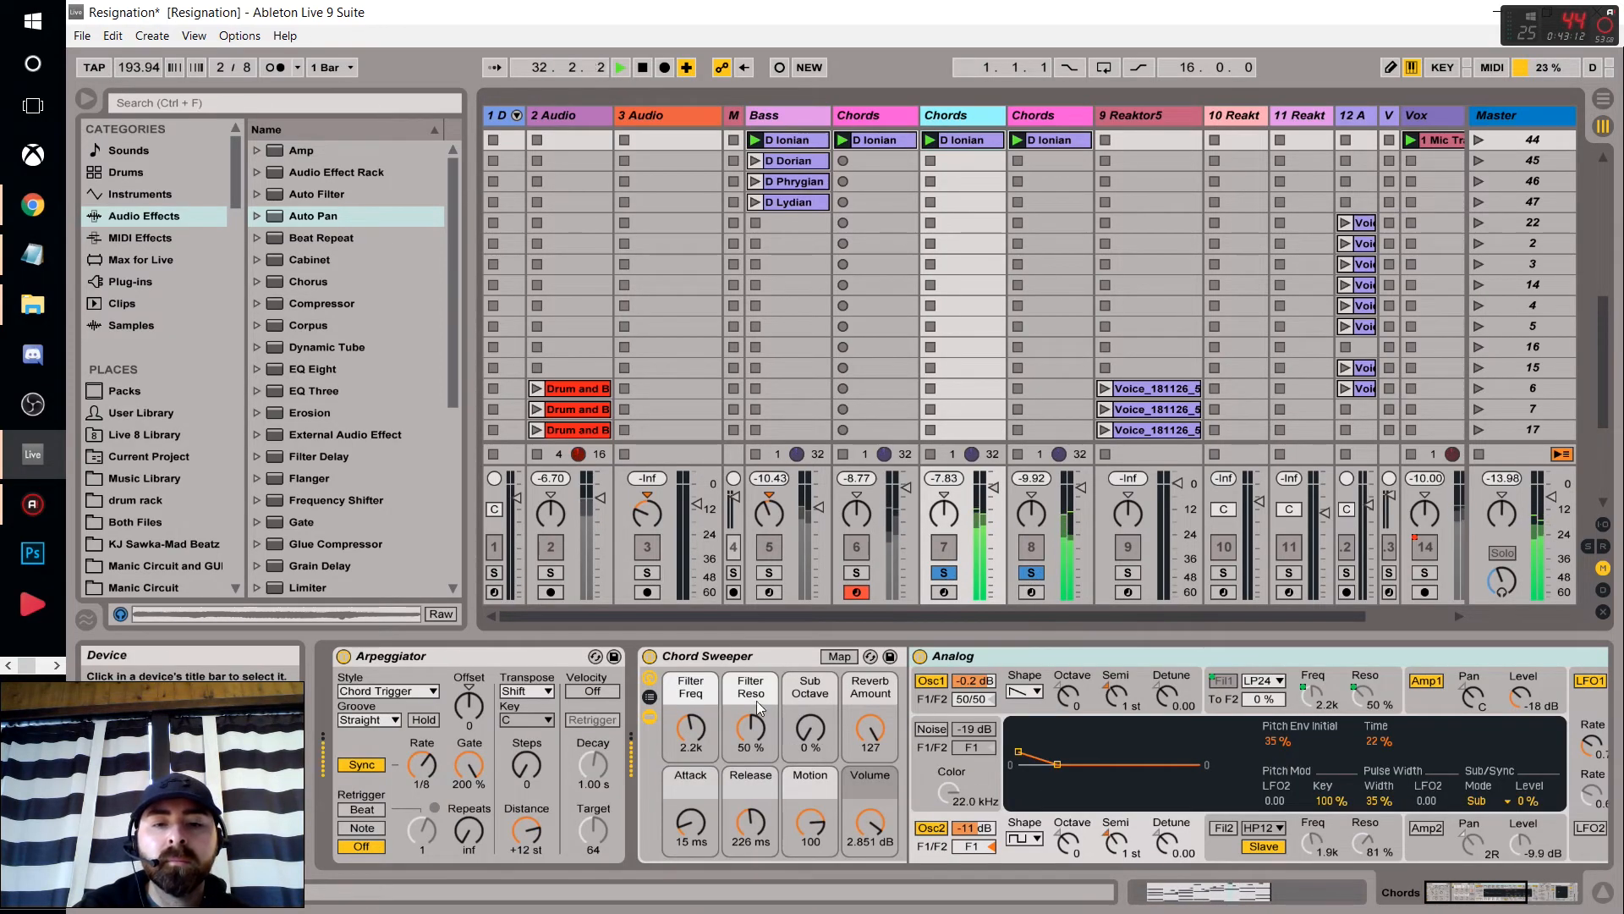
pyautogui.moveTo(691, 727); pyautogui.dragTo(745, 765)
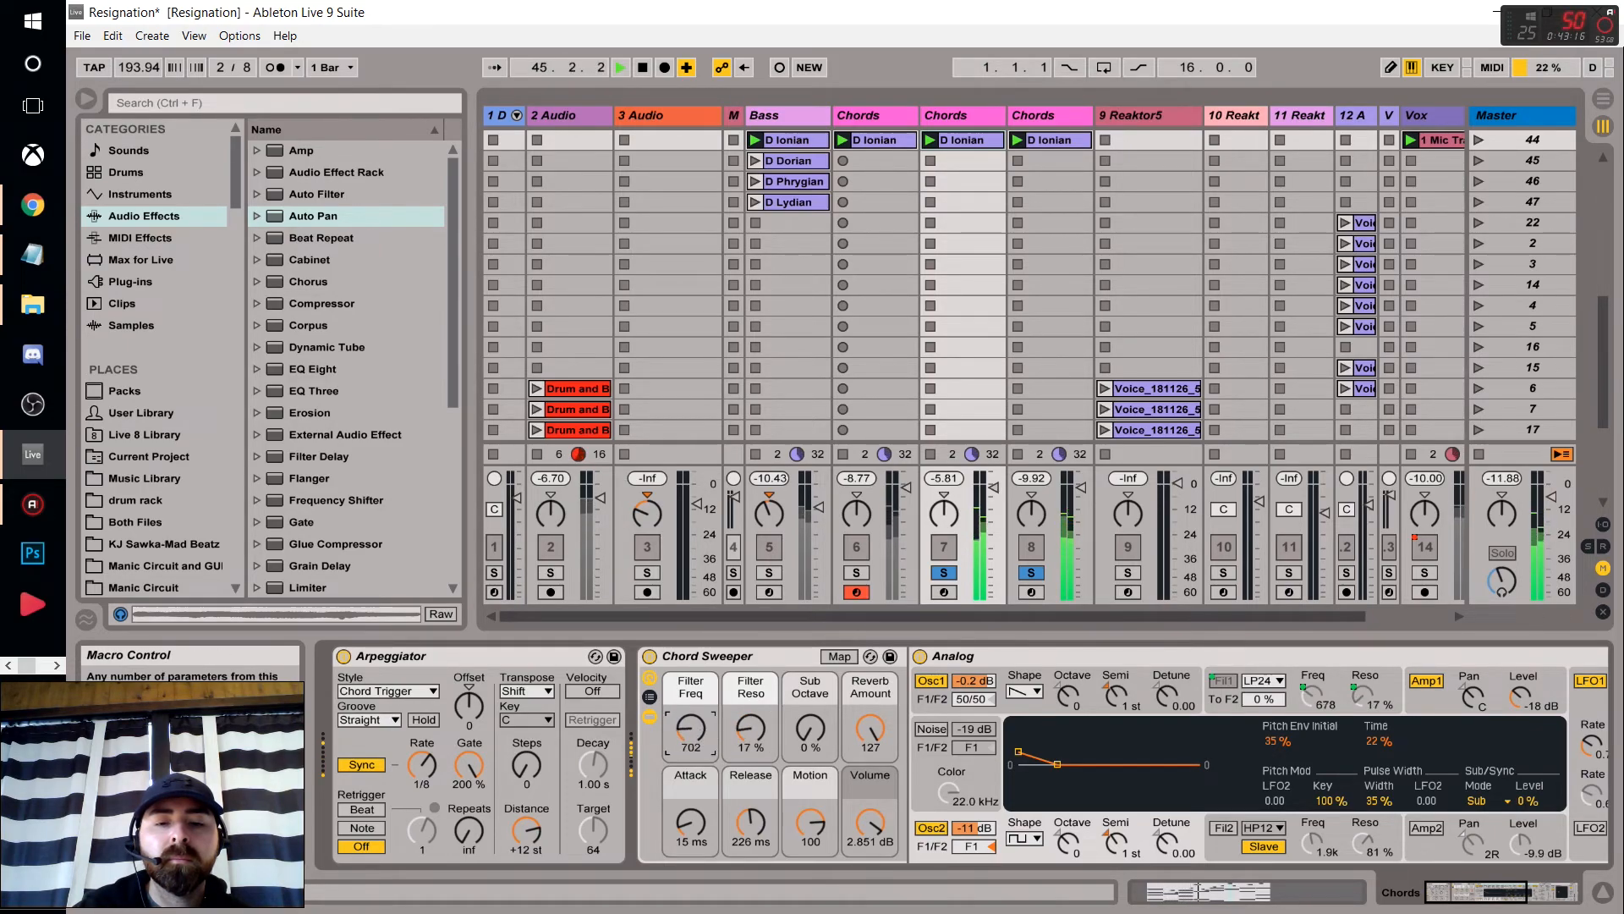
# Add the first Chords track to the solo and set the decay time of its Reverb to 9.81 s.
pyautogui.click(856, 572)
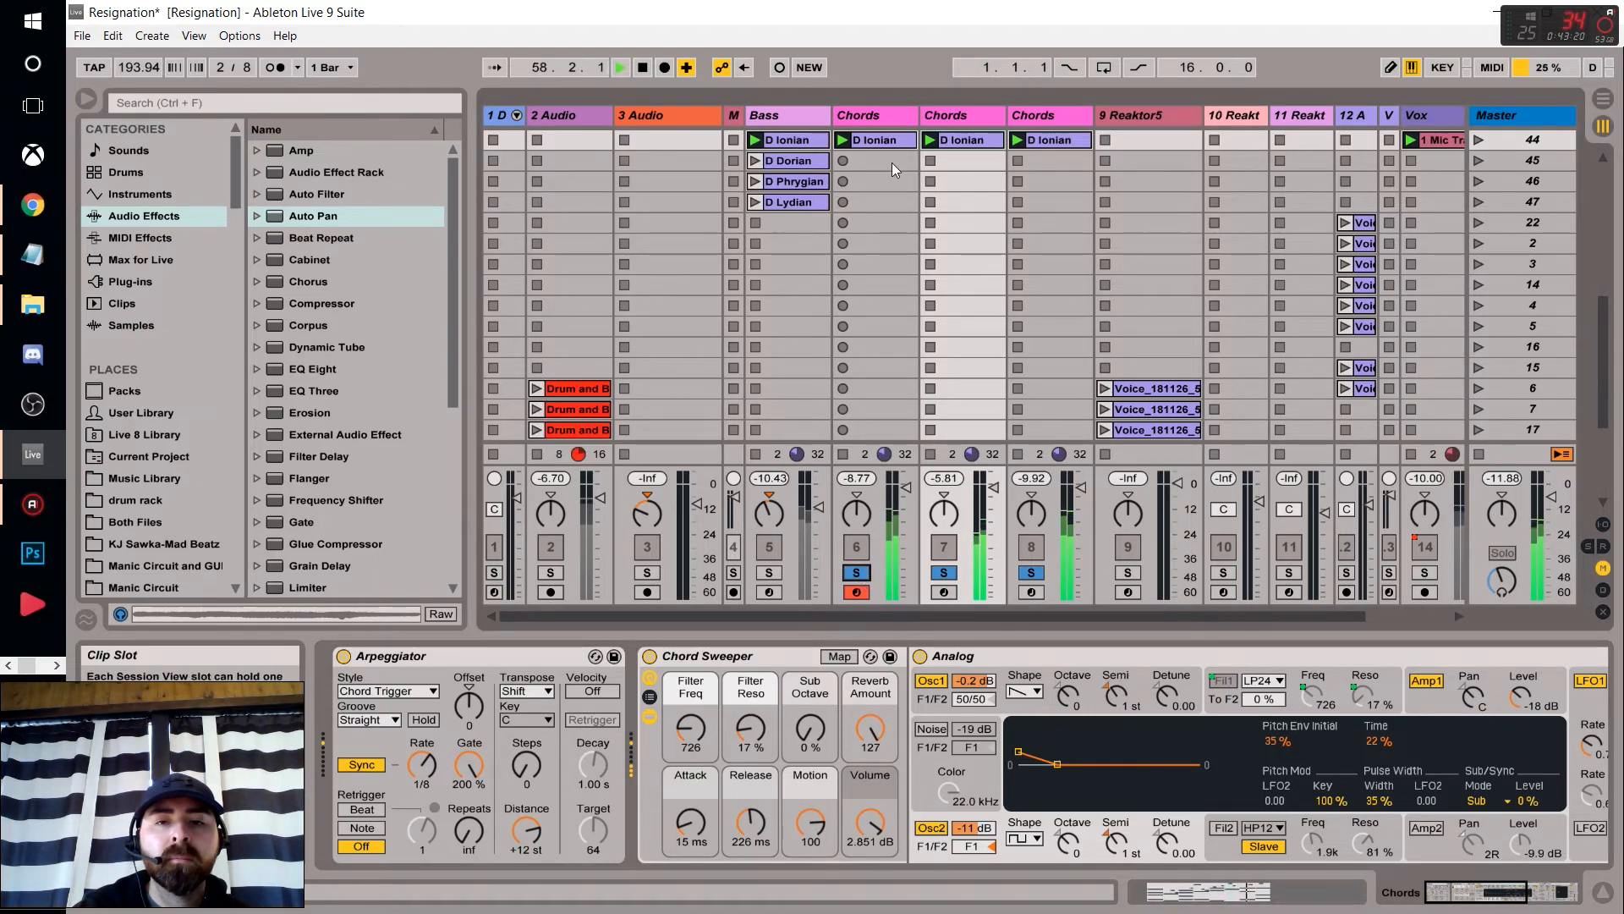
pyautogui.click(895, 116)
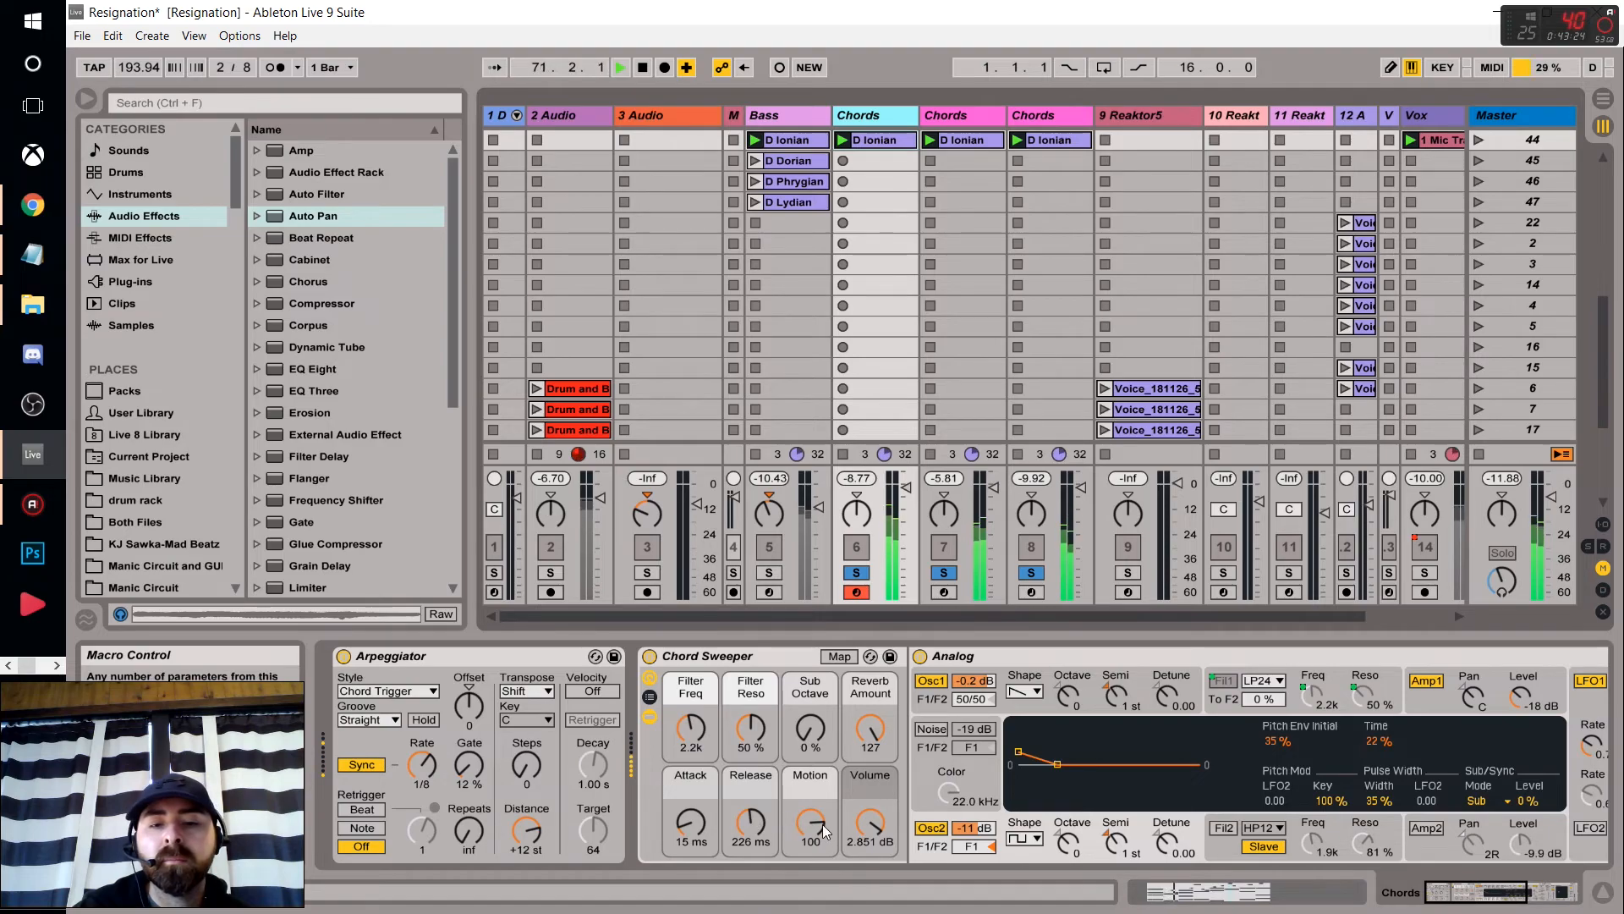
pyautogui.click(872, 731)
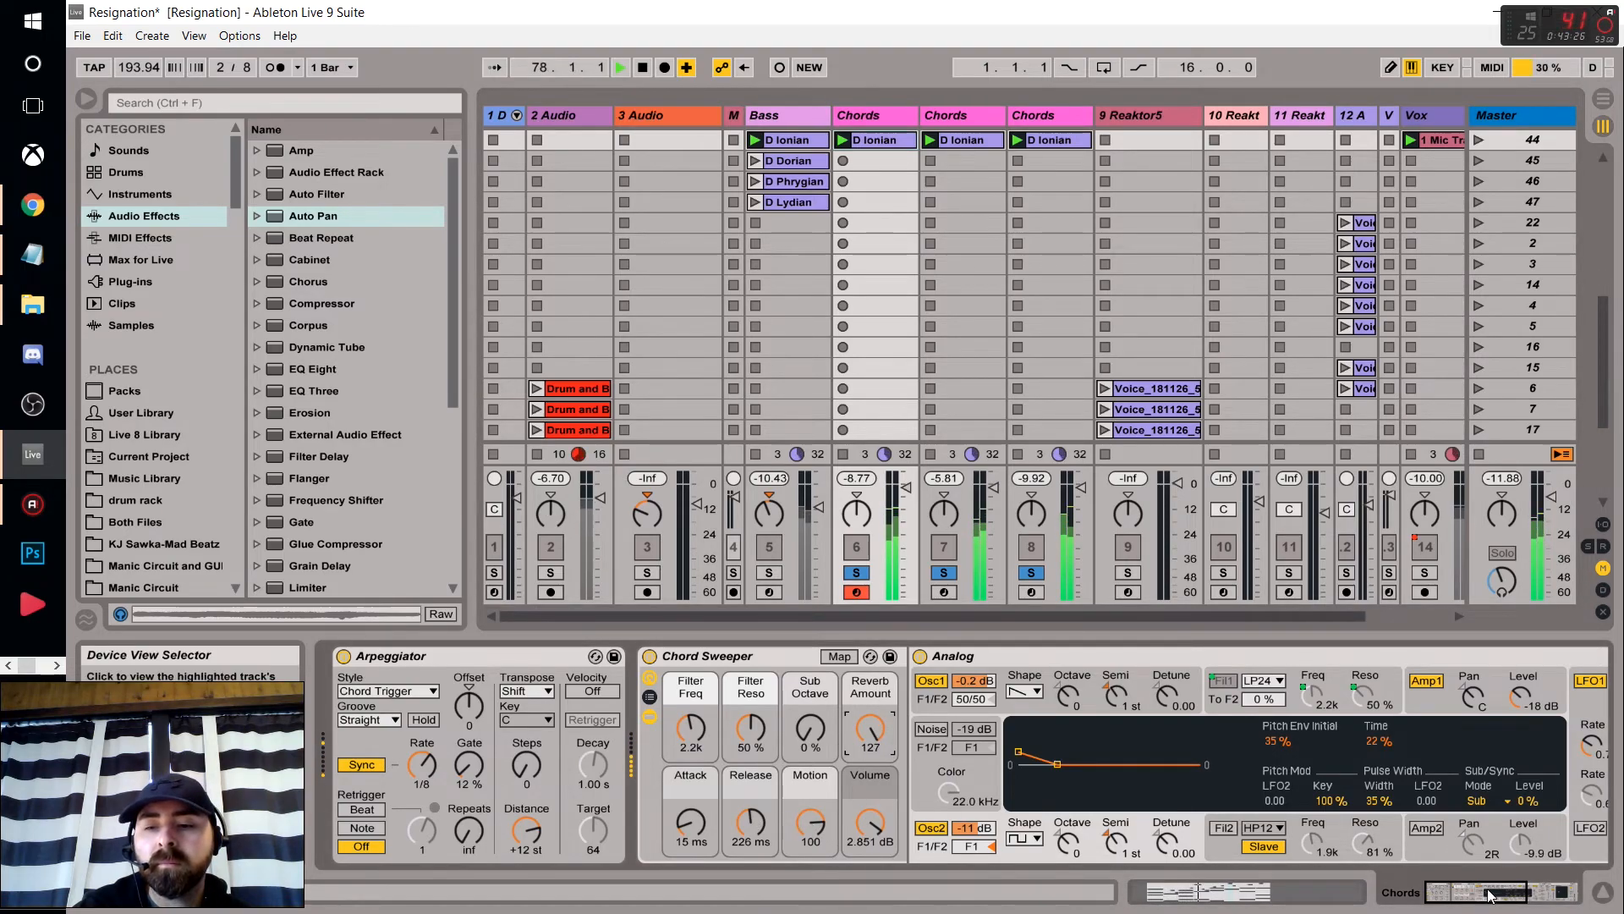
pyautogui.click(1553, 895)
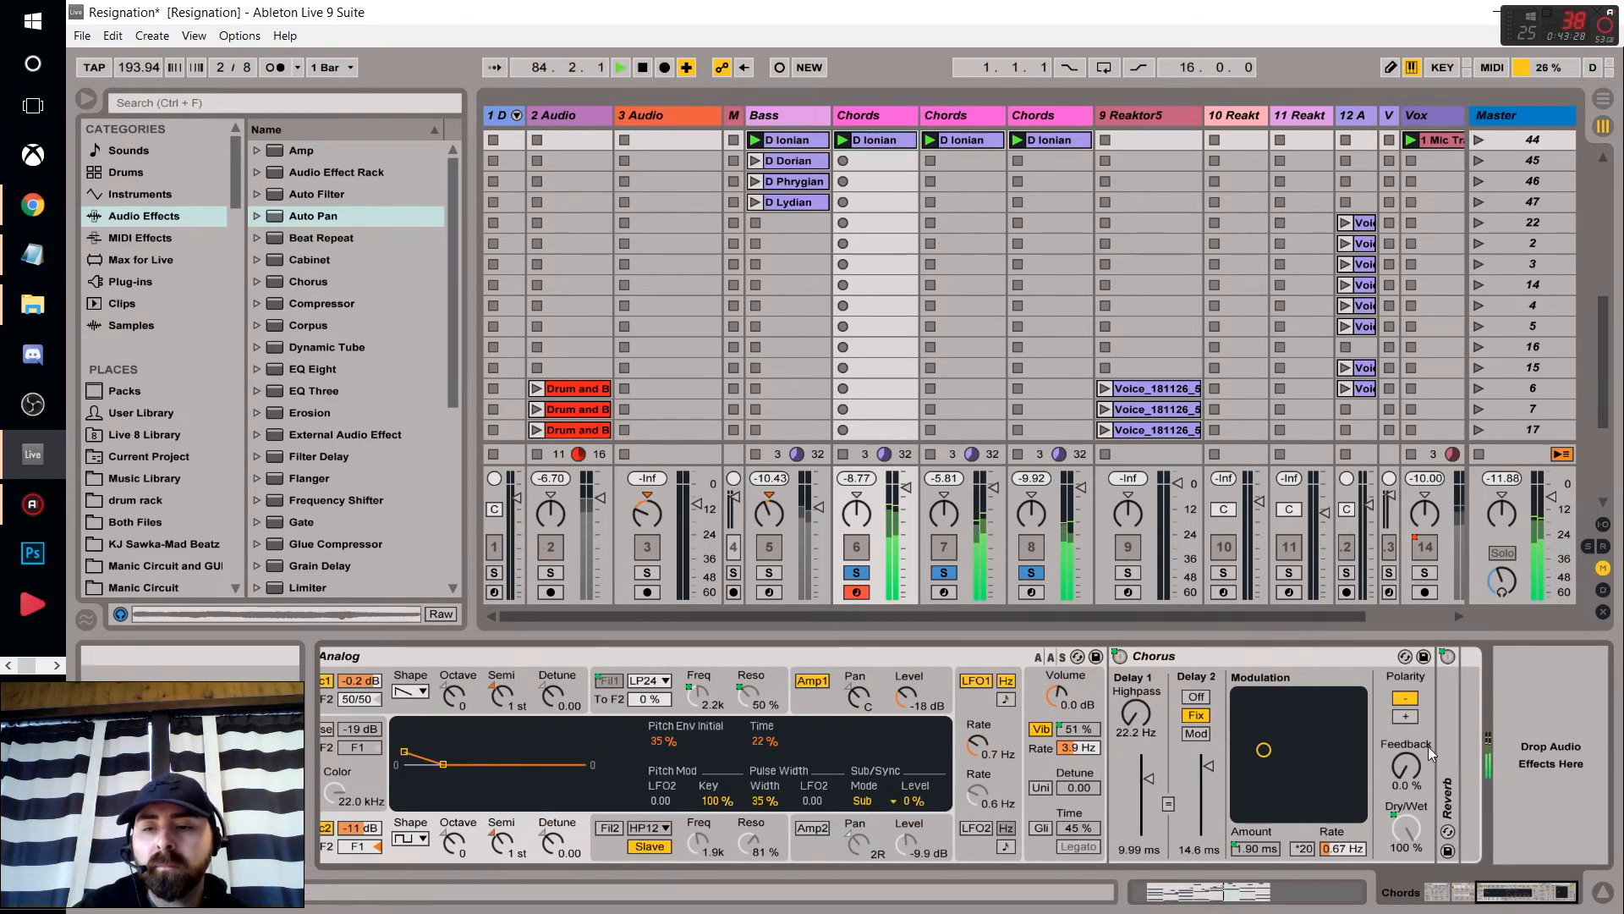
pyautogui.click(1451, 732)
pyautogui.click(1548, 894)
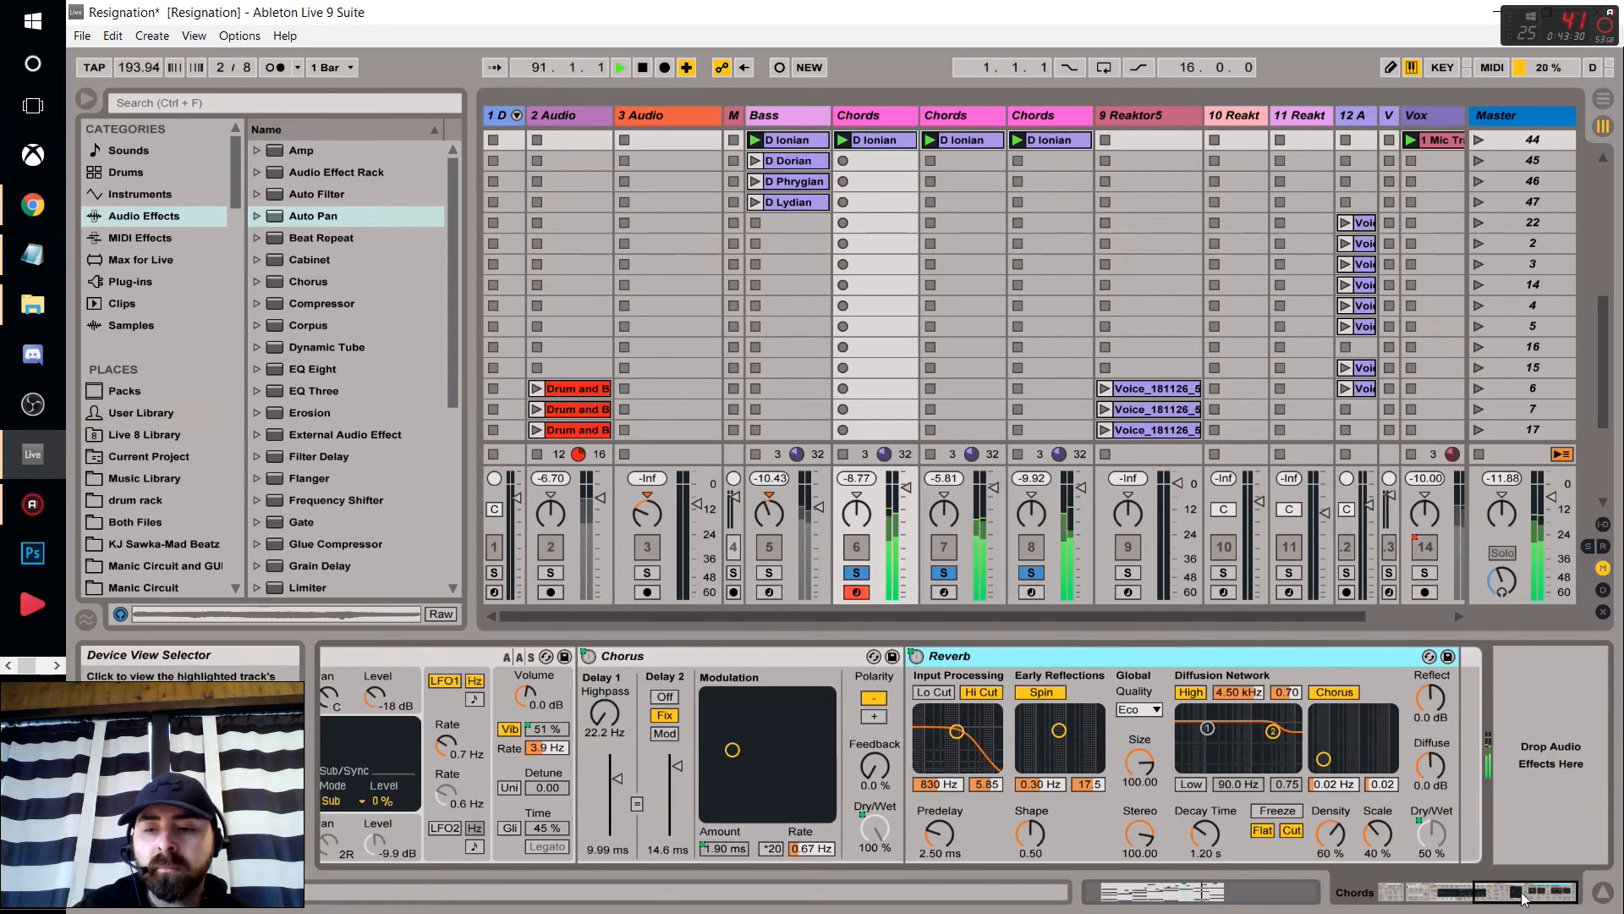
pyautogui.moveTo(1206, 835); pyautogui.dragTo(1206, 804)
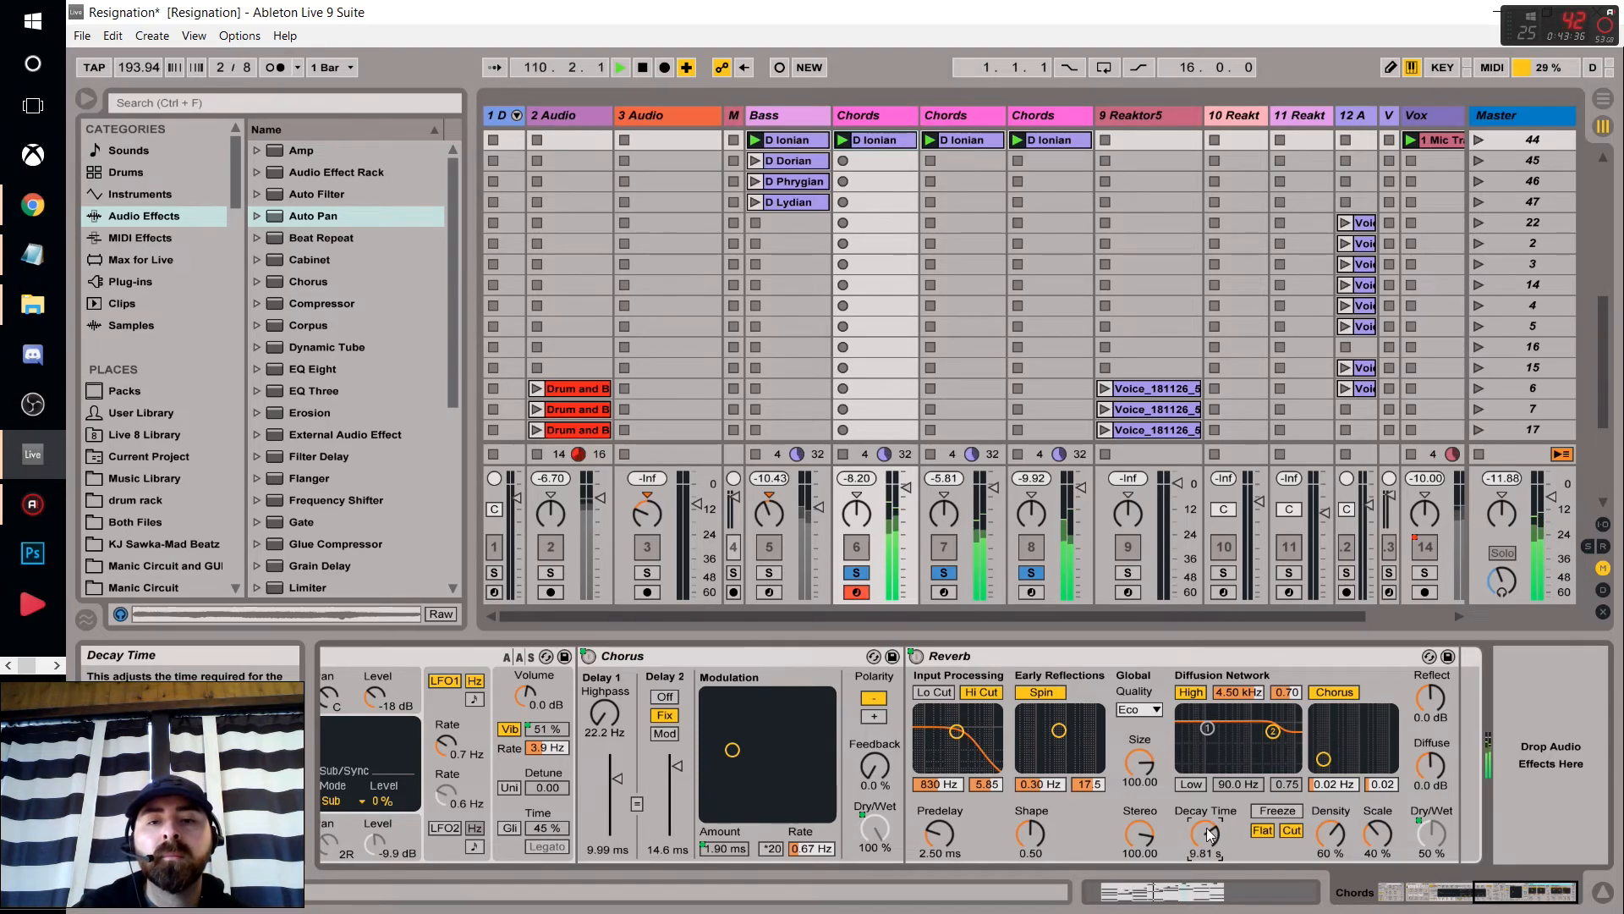
# Solo the Bass track too, raise its volume slightly, and transpose all notes of its D Ionian clip down one octave.
pyautogui.click(770, 574)
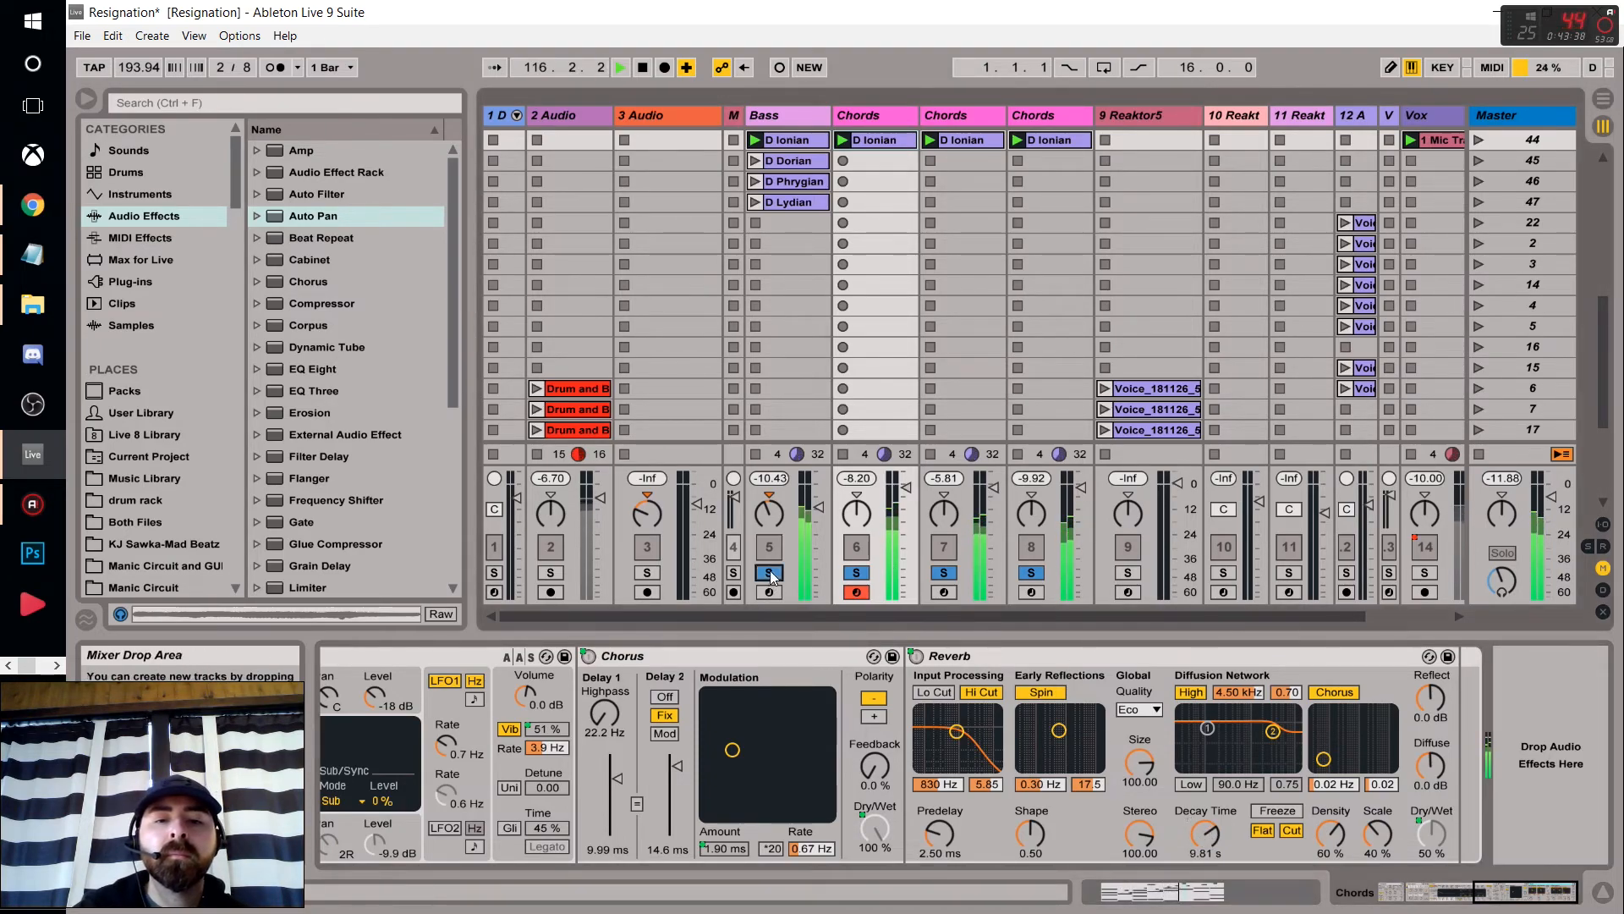
pyautogui.moveTo(811, 510); pyautogui.dragTo(810, 502)
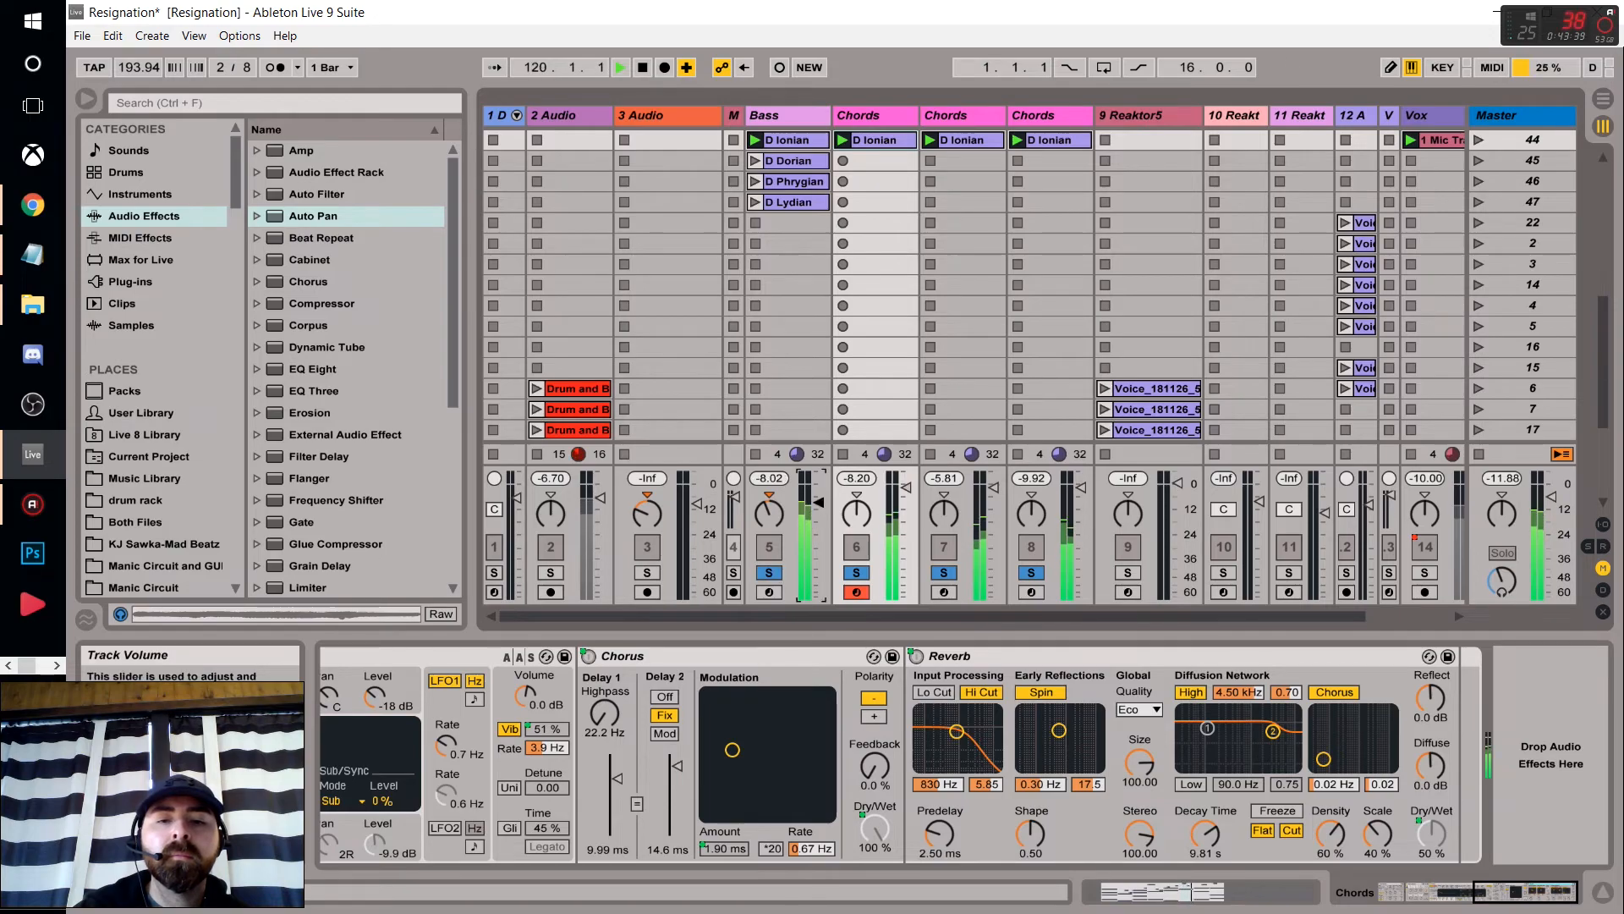
pyautogui.click(797, 140)
pyautogui.click(1270, 891)
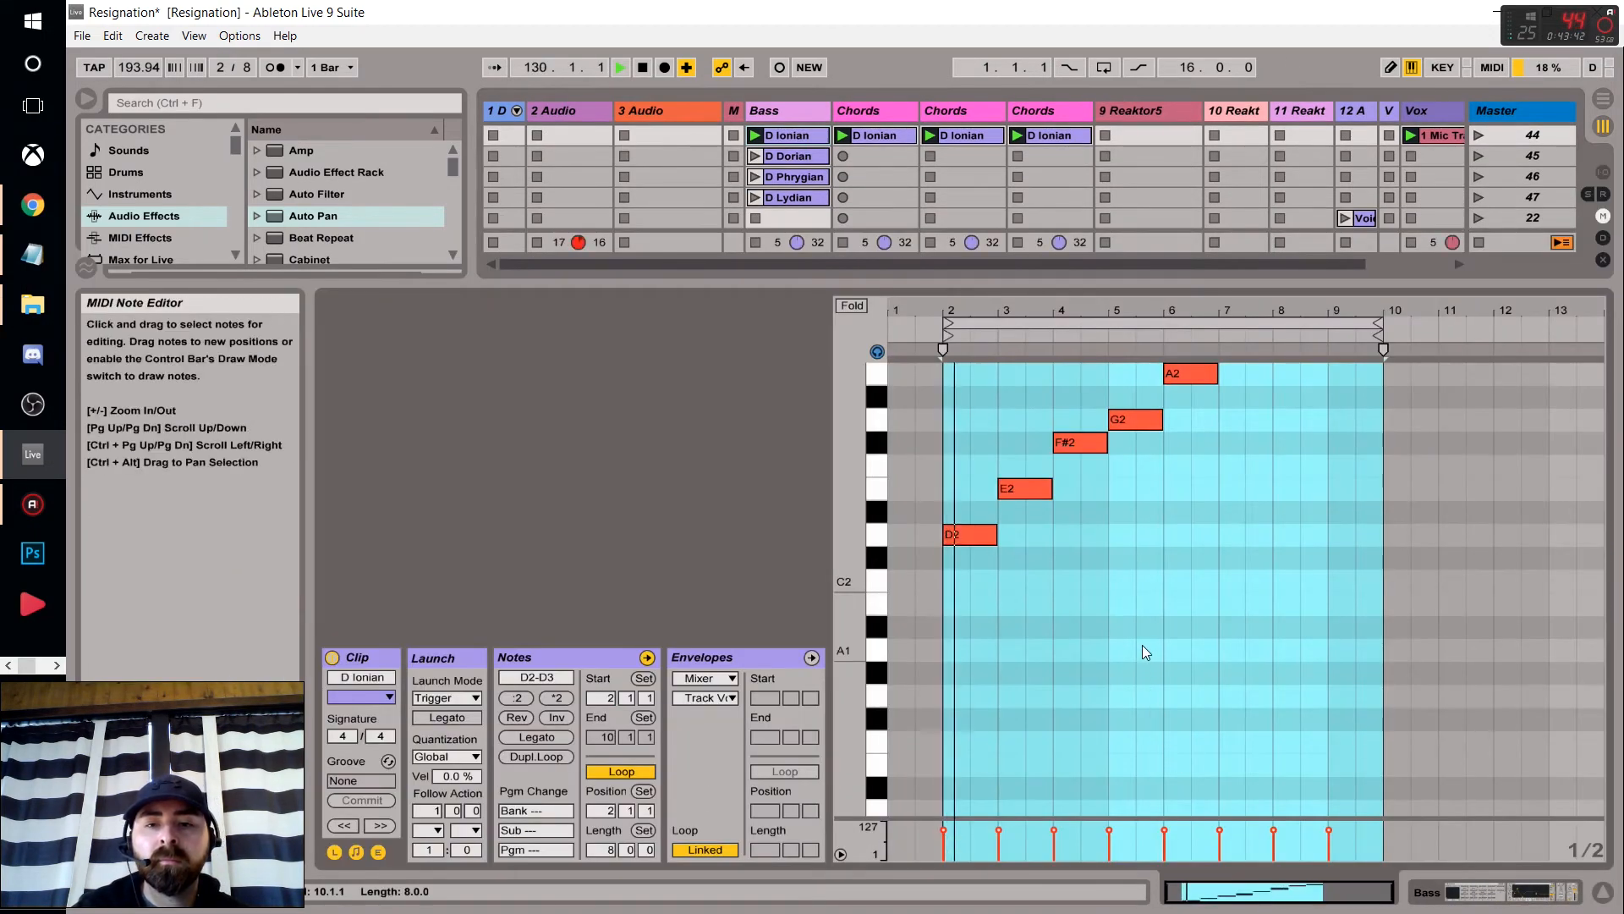
pyautogui.click(1161, 634)
pyautogui.hotkey('shift', 'Down')
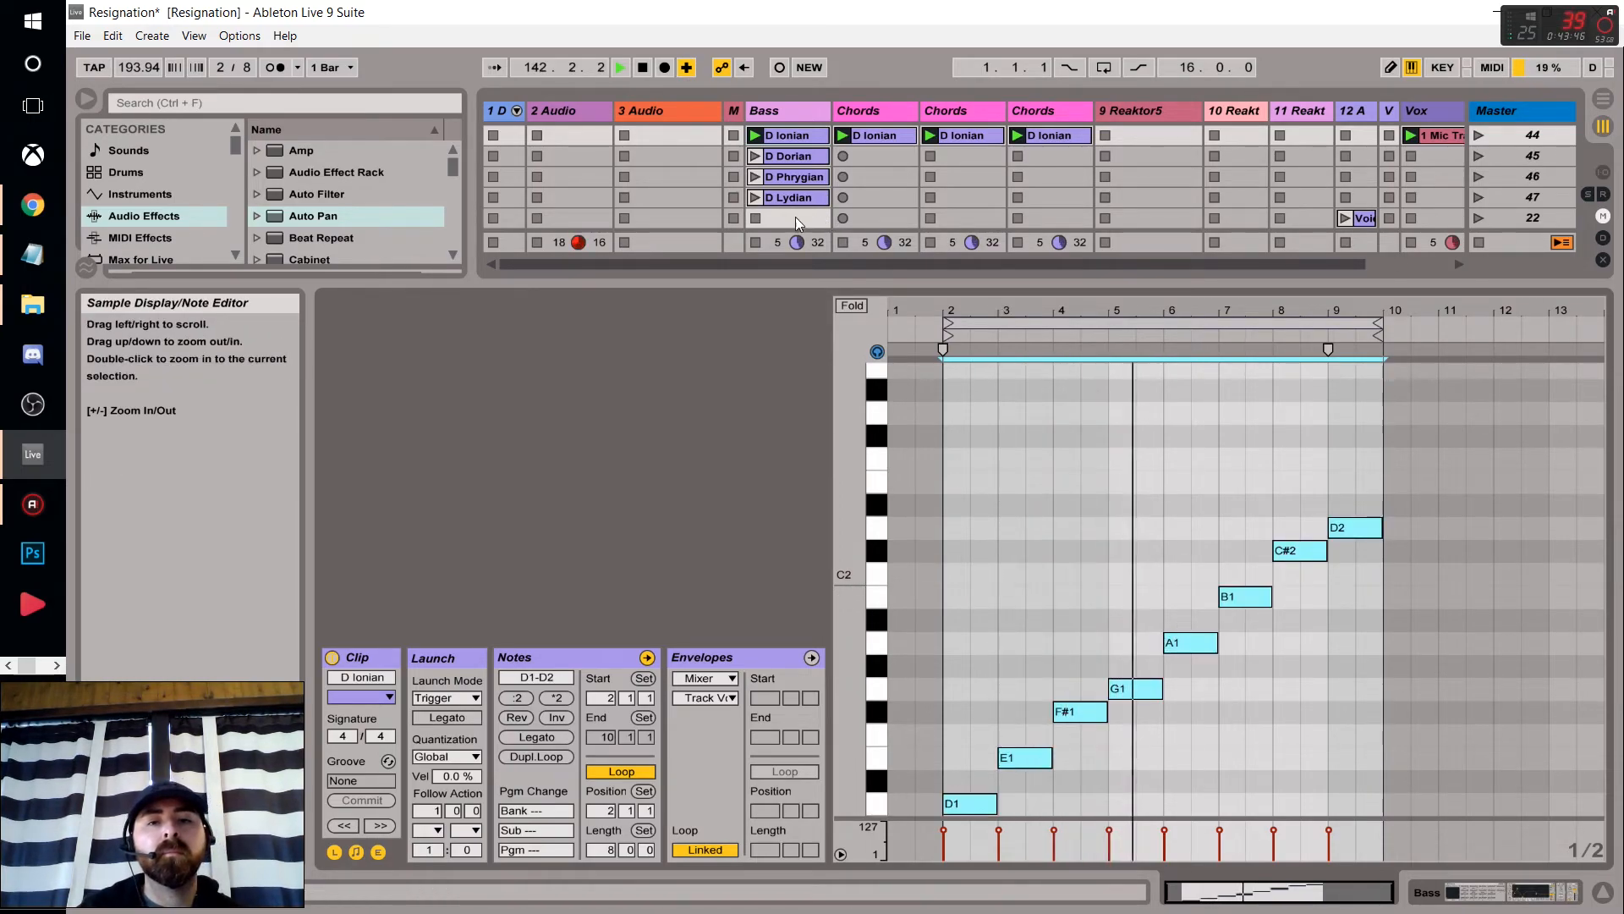
pyautogui.moveTo(752, 279); pyautogui.dragTo(753, 597)
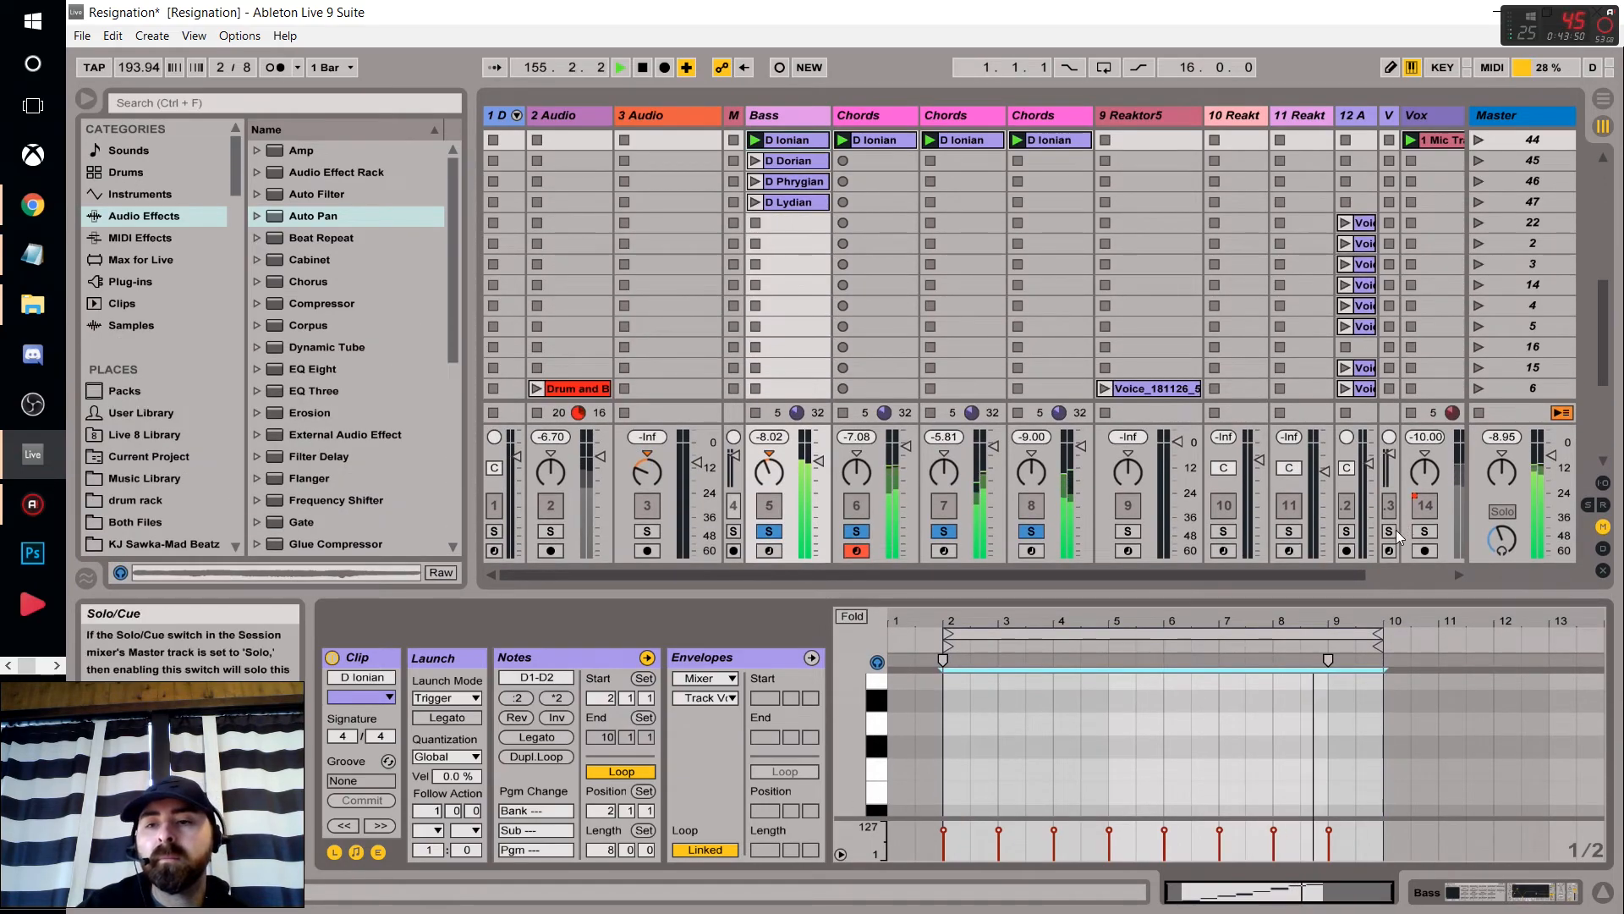
# Listen to the Vox track soloed, and clear the solo so all tracks play together.
pyautogui.click(1428, 531)
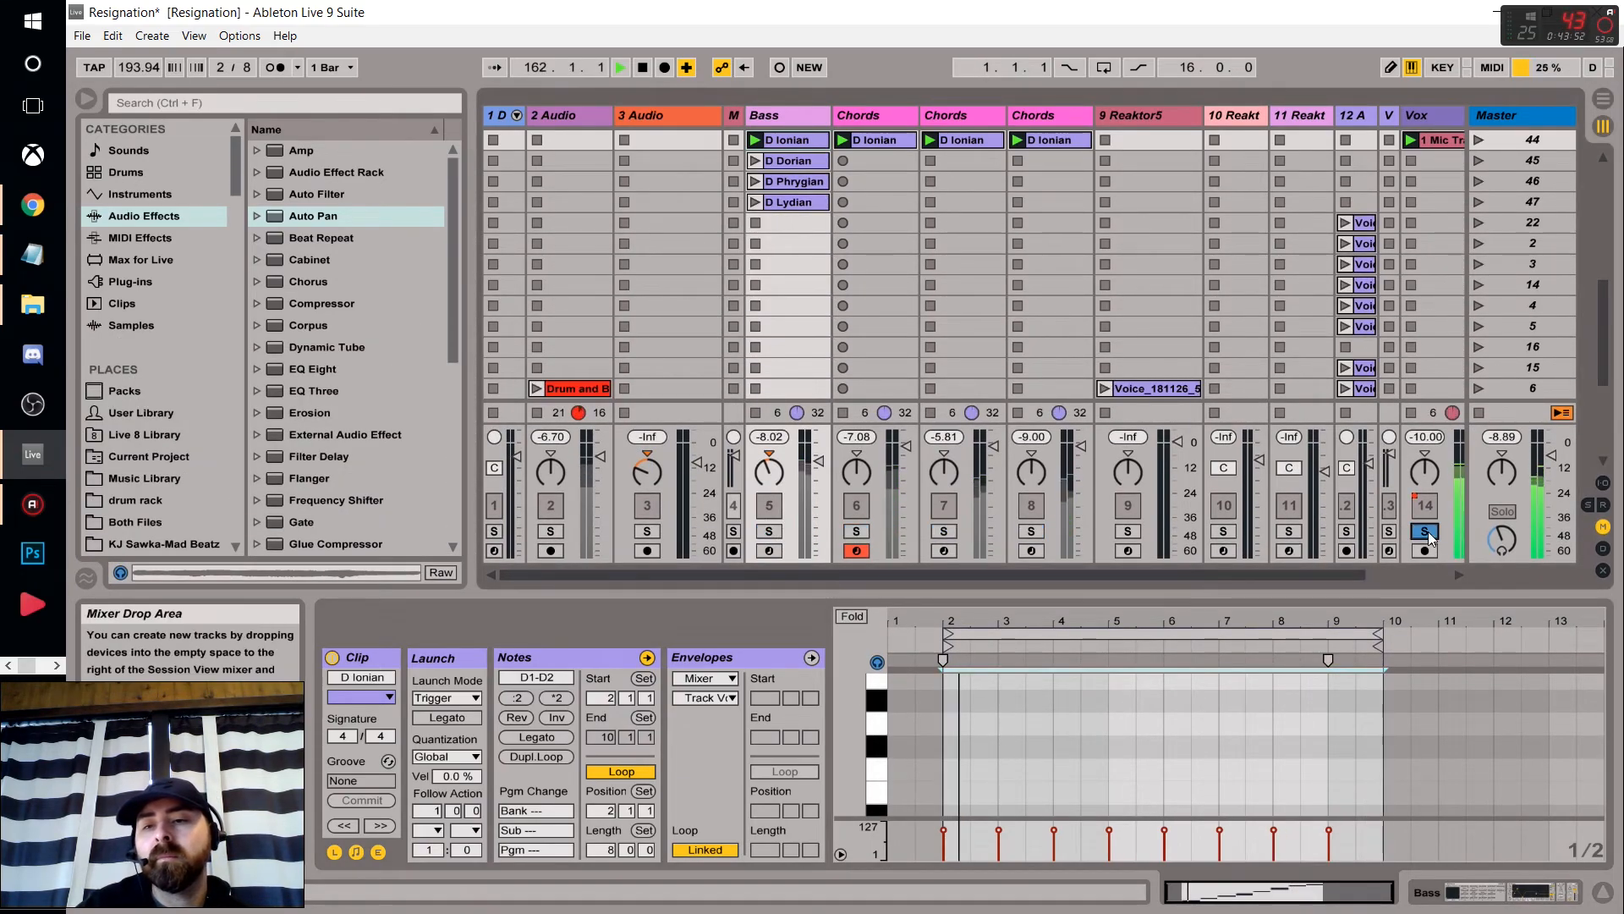
pyautogui.click(1428, 531)
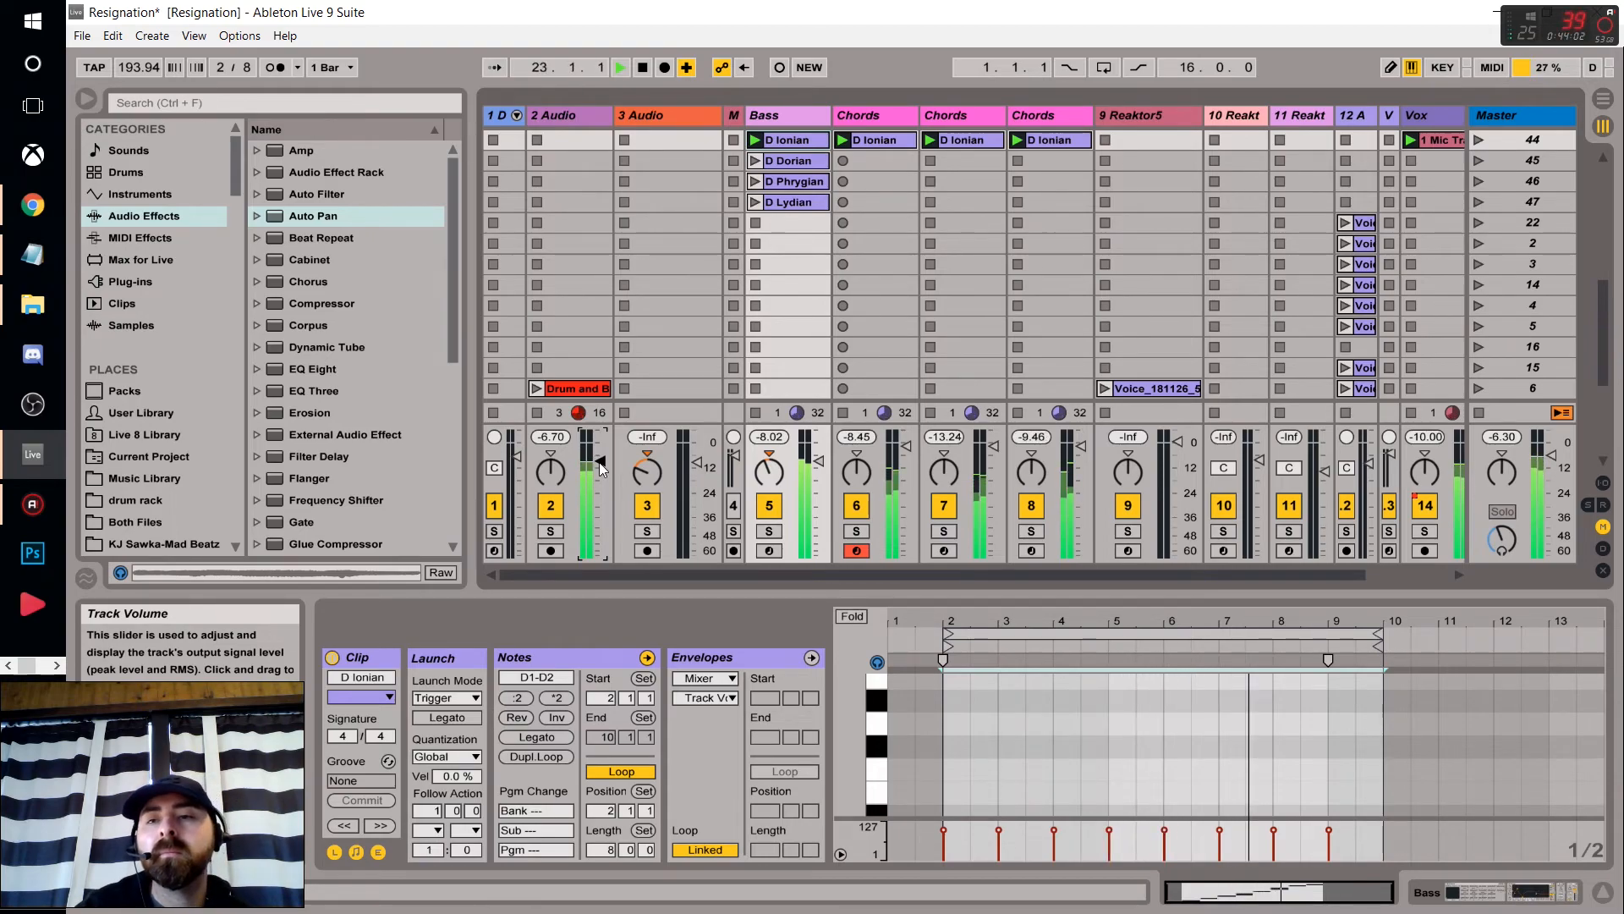
pyautogui.scroll(2, 1316, 232)
pyautogui.scroll(-1, 1458, 415)
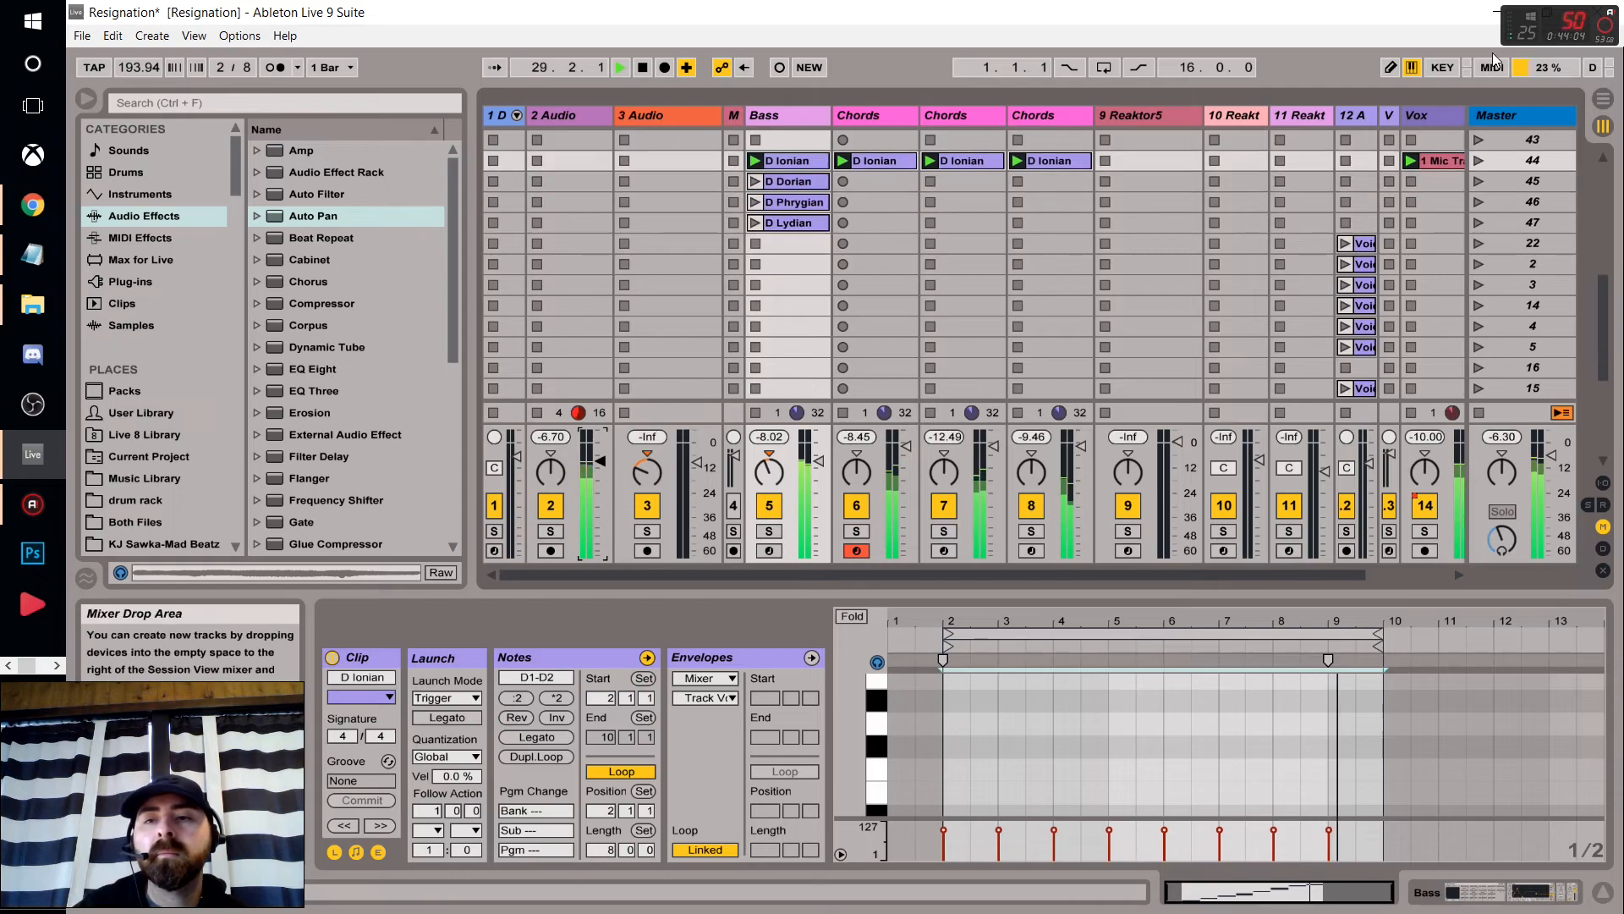
# In the Vox track's EQ Eight, move band 7 to 6.01 kHz and band 4 to 1.67 kHz at -3.10 dB.
pyautogui.click(1433, 120)
pyautogui.click(1542, 893)
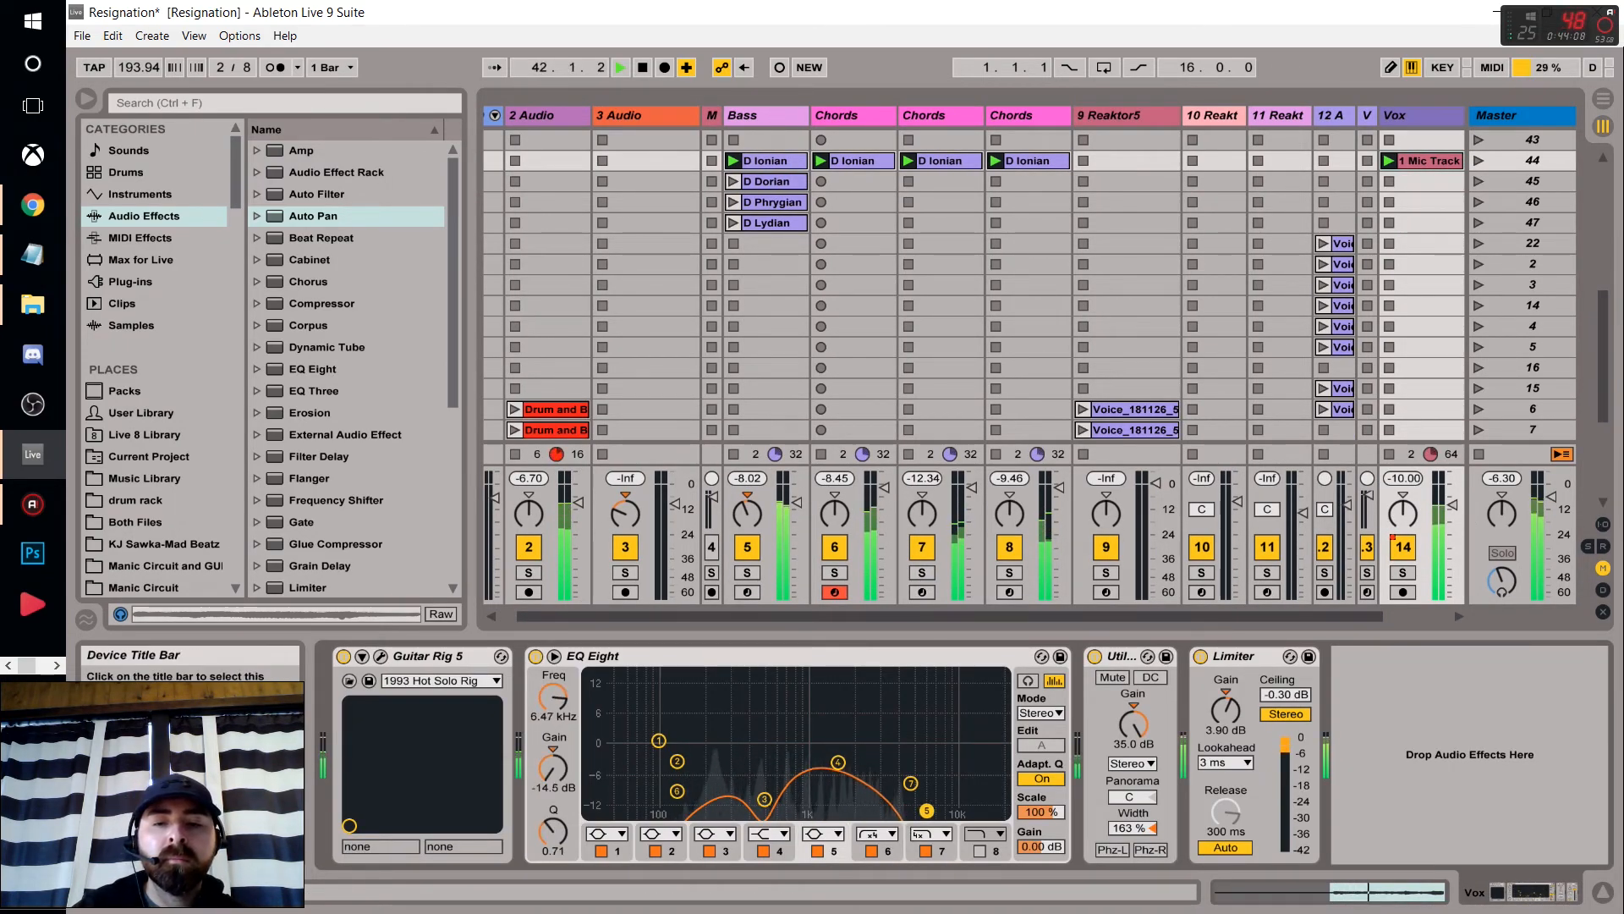
pyautogui.moveTo(911, 783); pyautogui.dragTo(917, 771)
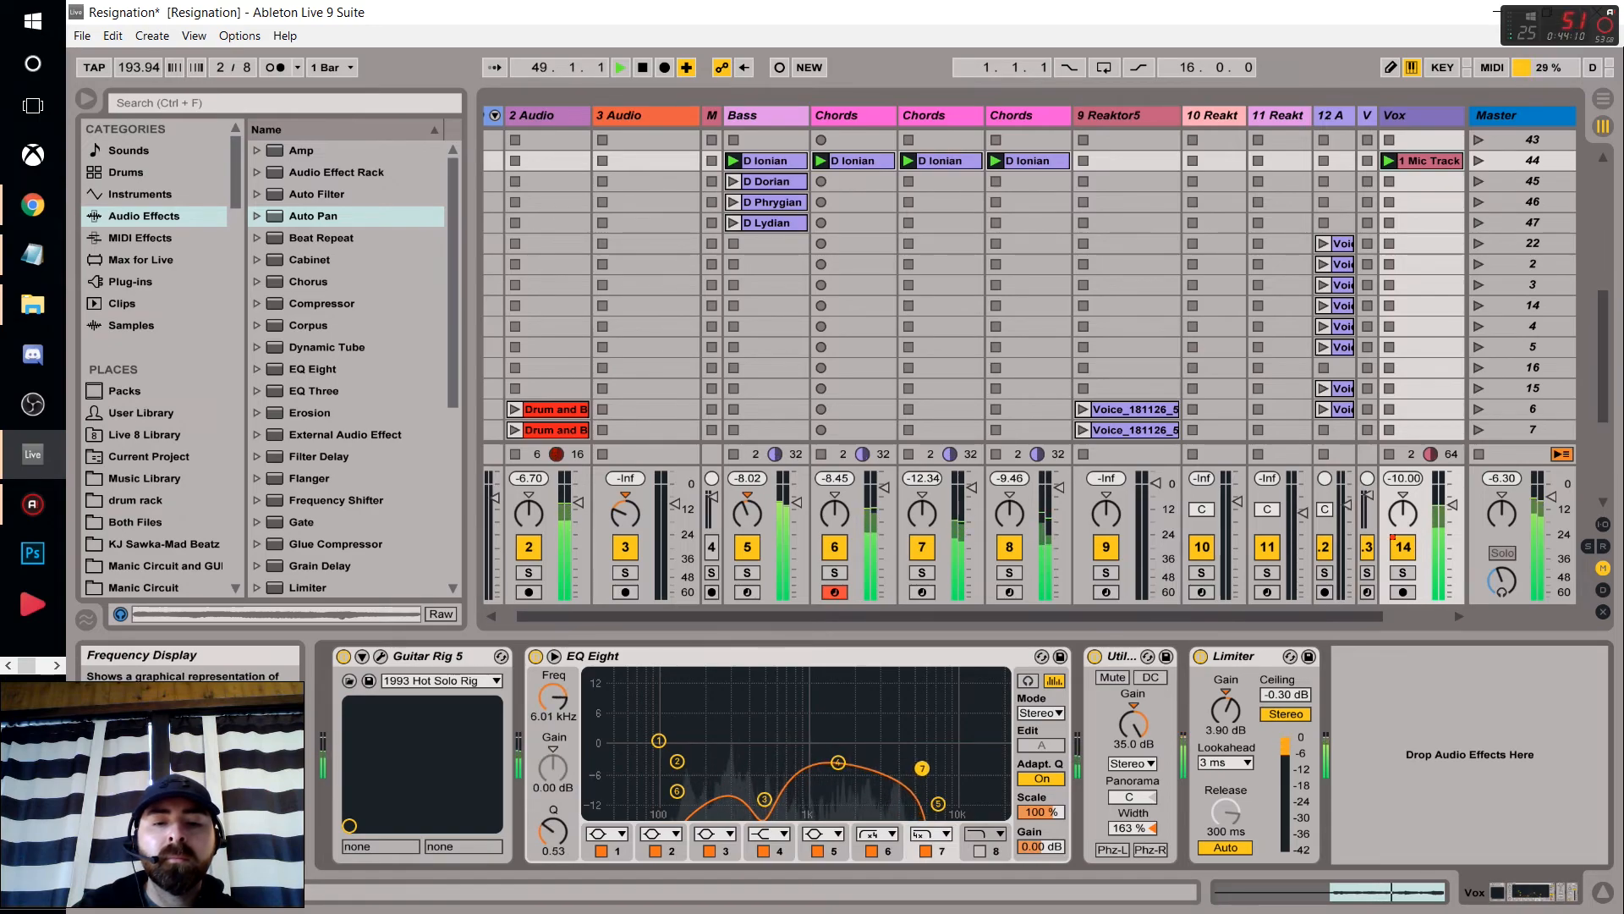
pyautogui.click(838, 762)
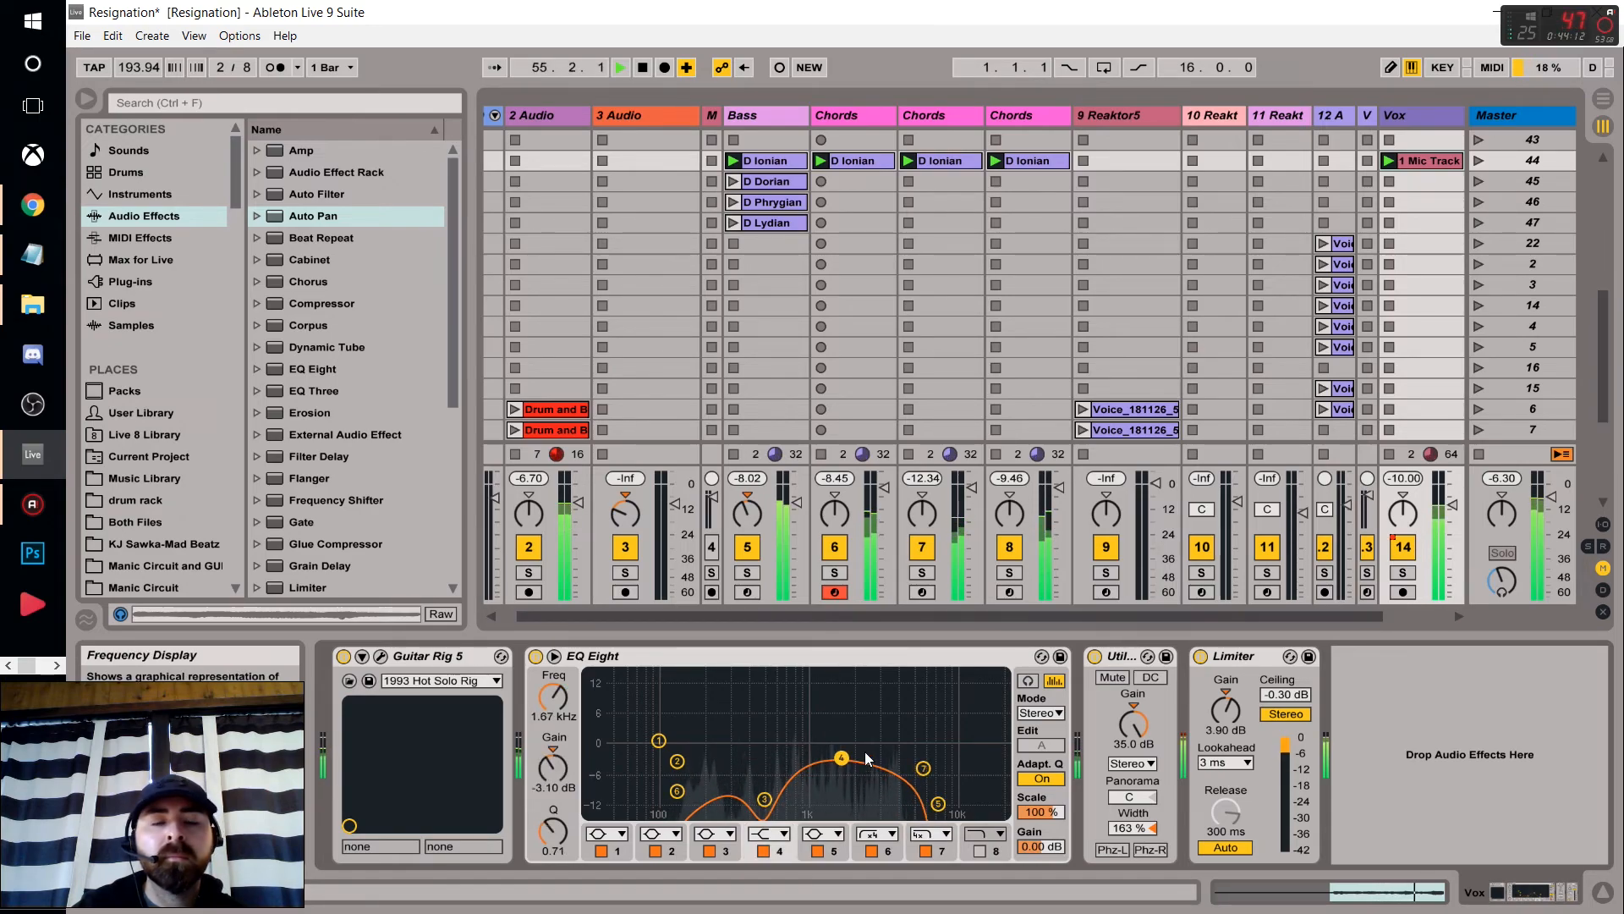
# Insert Beat Repeat after EQ Eight on the Vox track, in Ins mode with Repeat on, 4/16 offset, 1/6 grid and 1.0 dB volume.
pyautogui.moveTo(313, 247); pyautogui.dragTo(1133, 734)
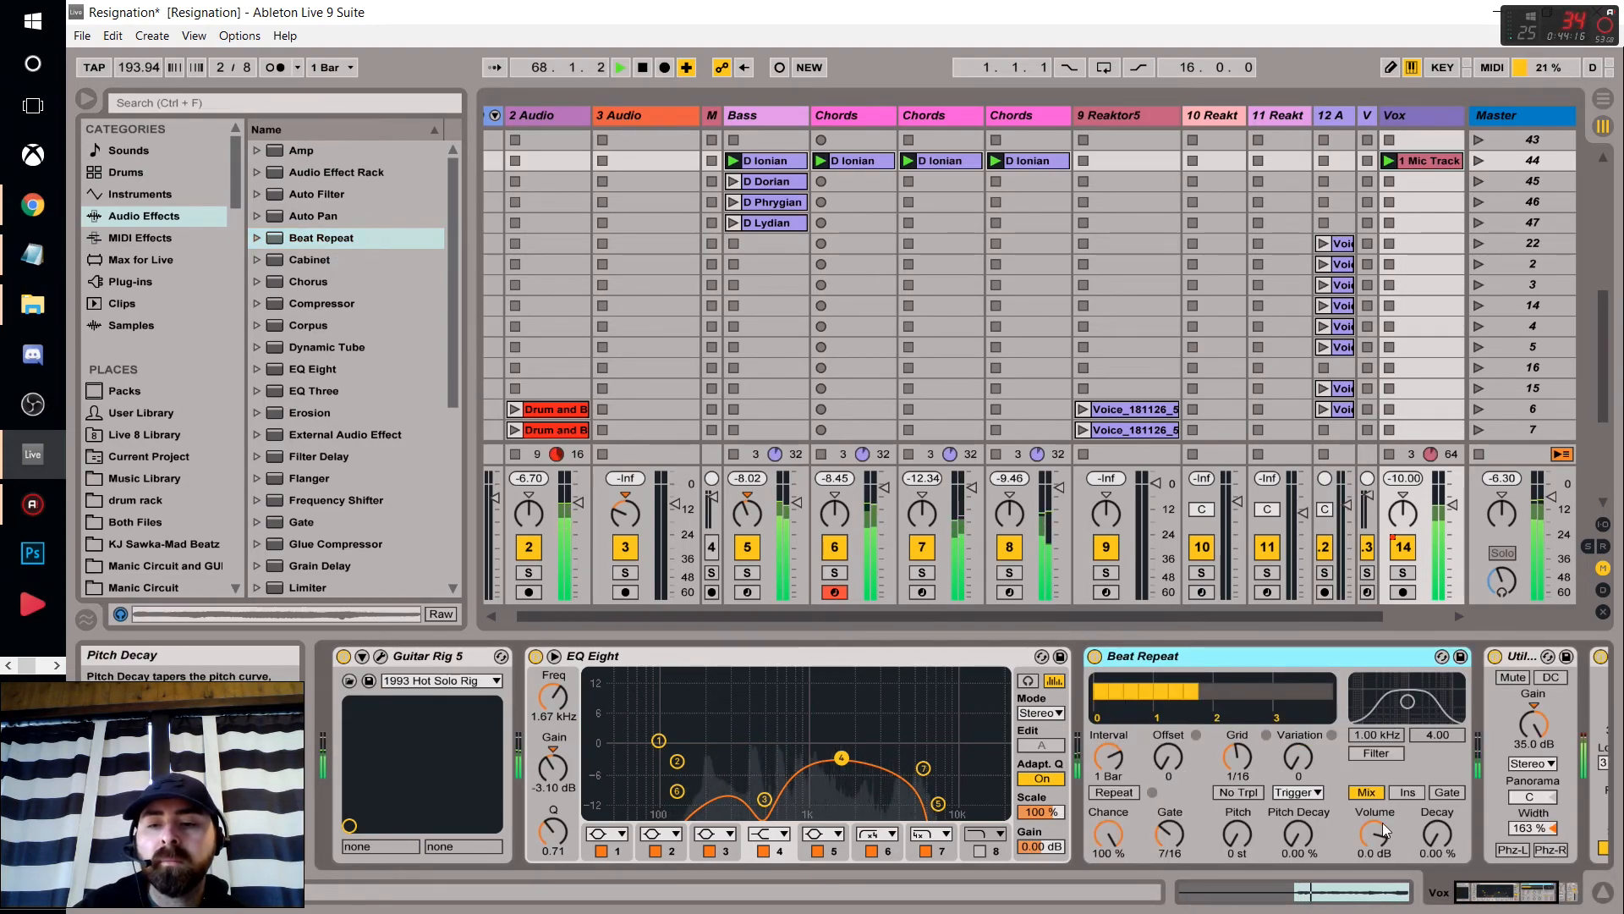
pyautogui.click(1406, 794)
pyautogui.moveTo(1244, 768); pyautogui.dragTo(1244, 759)
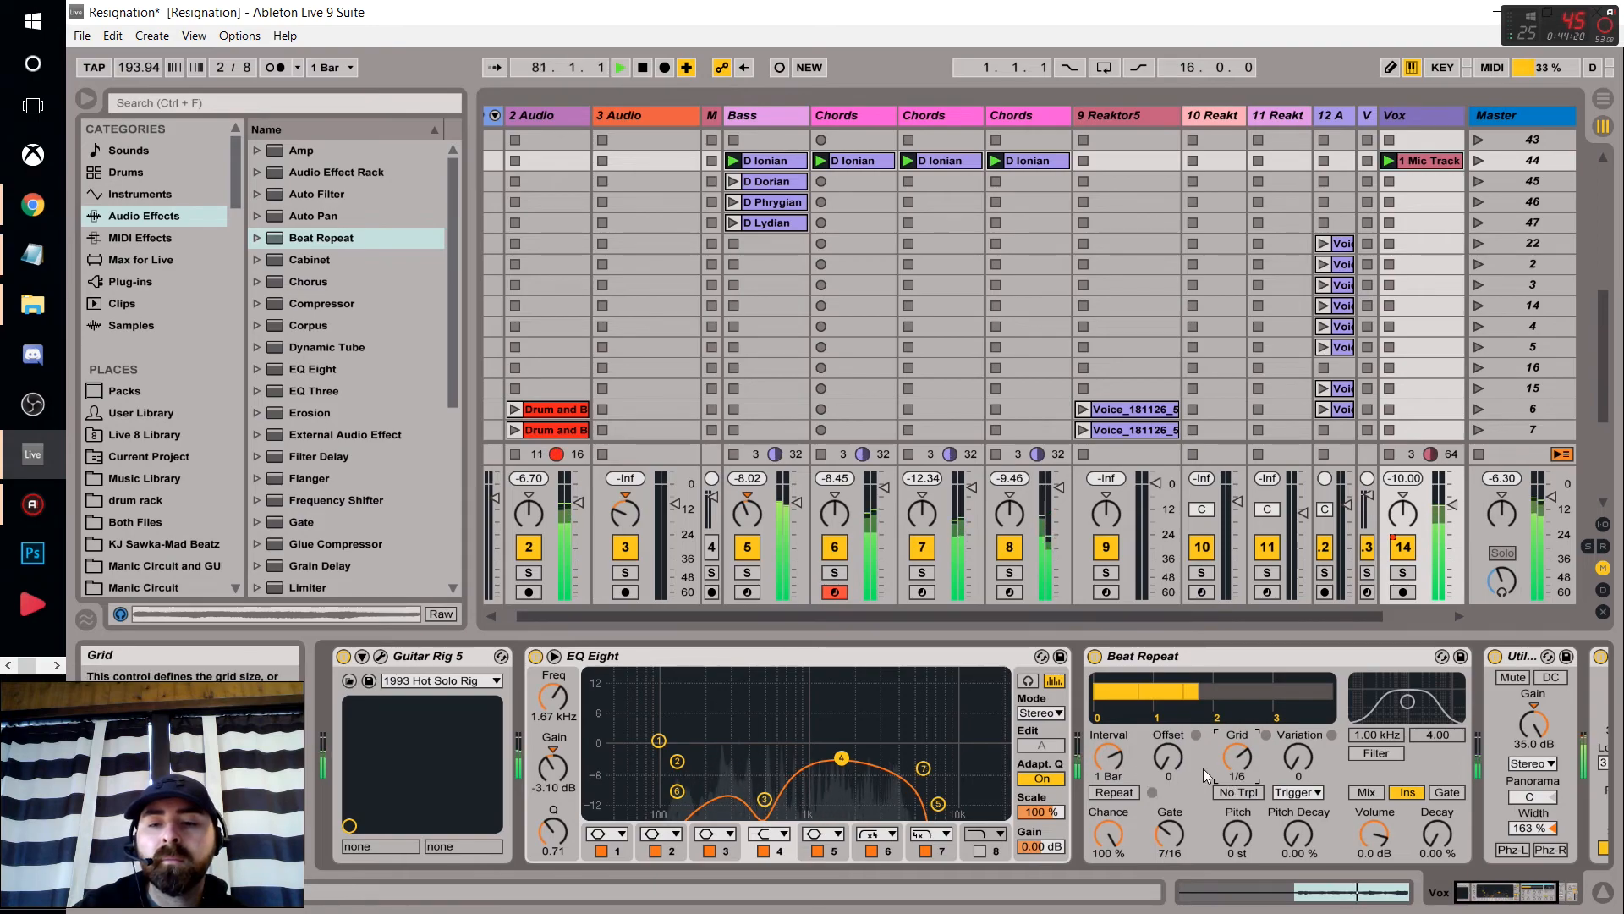
pyautogui.moveTo(1171, 763); pyautogui.dragTo(1242, 760)
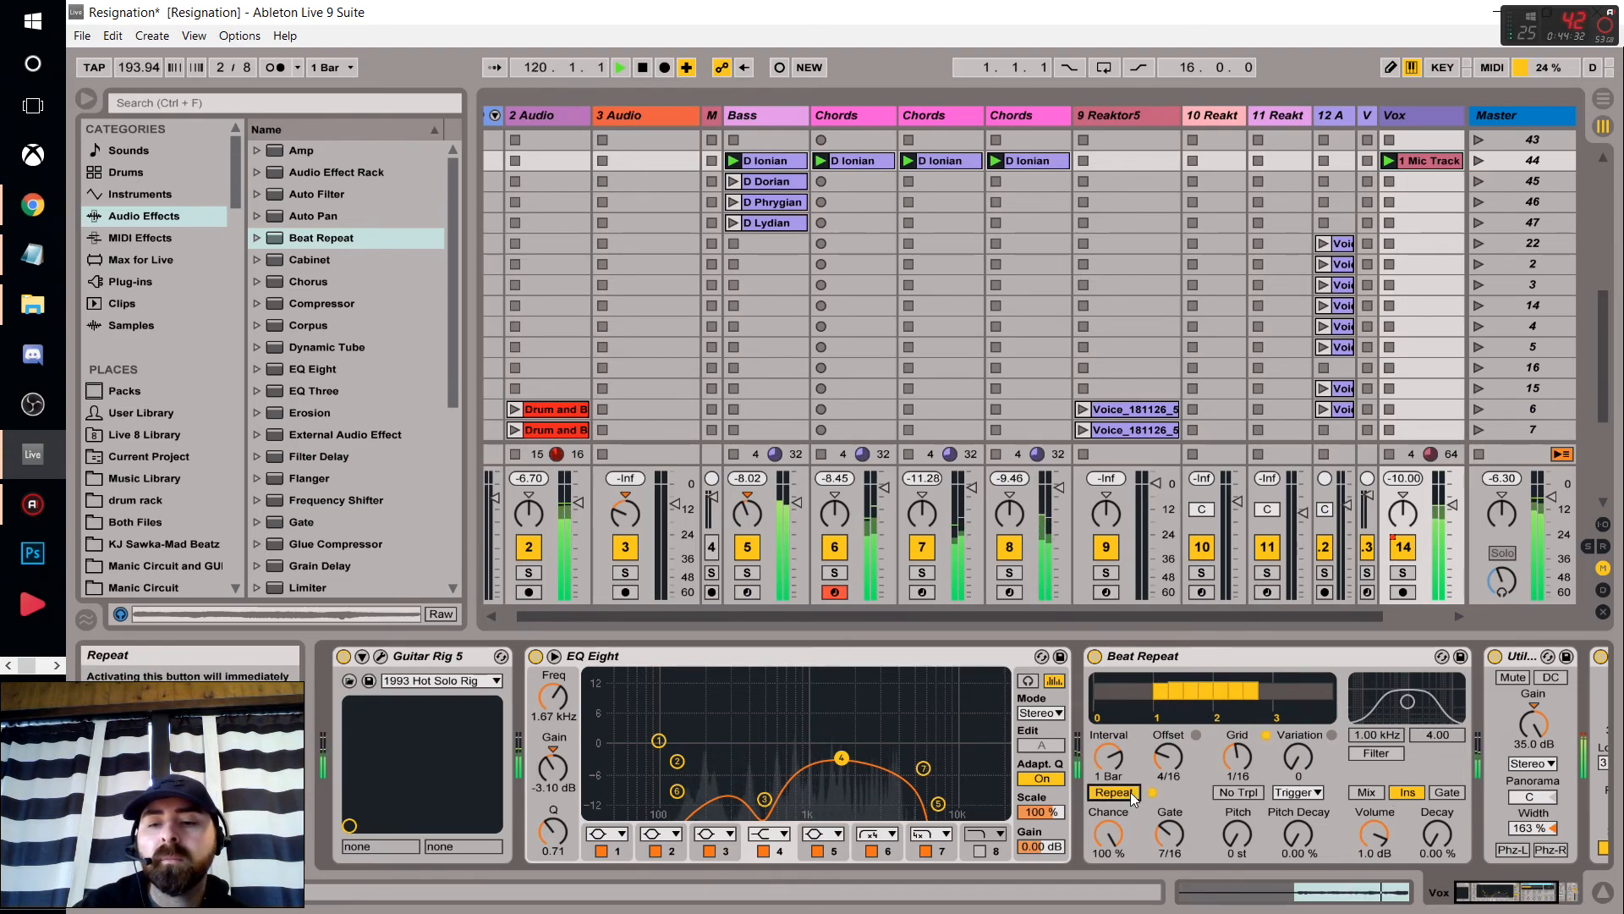
pyautogui.moveTo(1233, 752); pyautogui.dragTo(1234, 800)
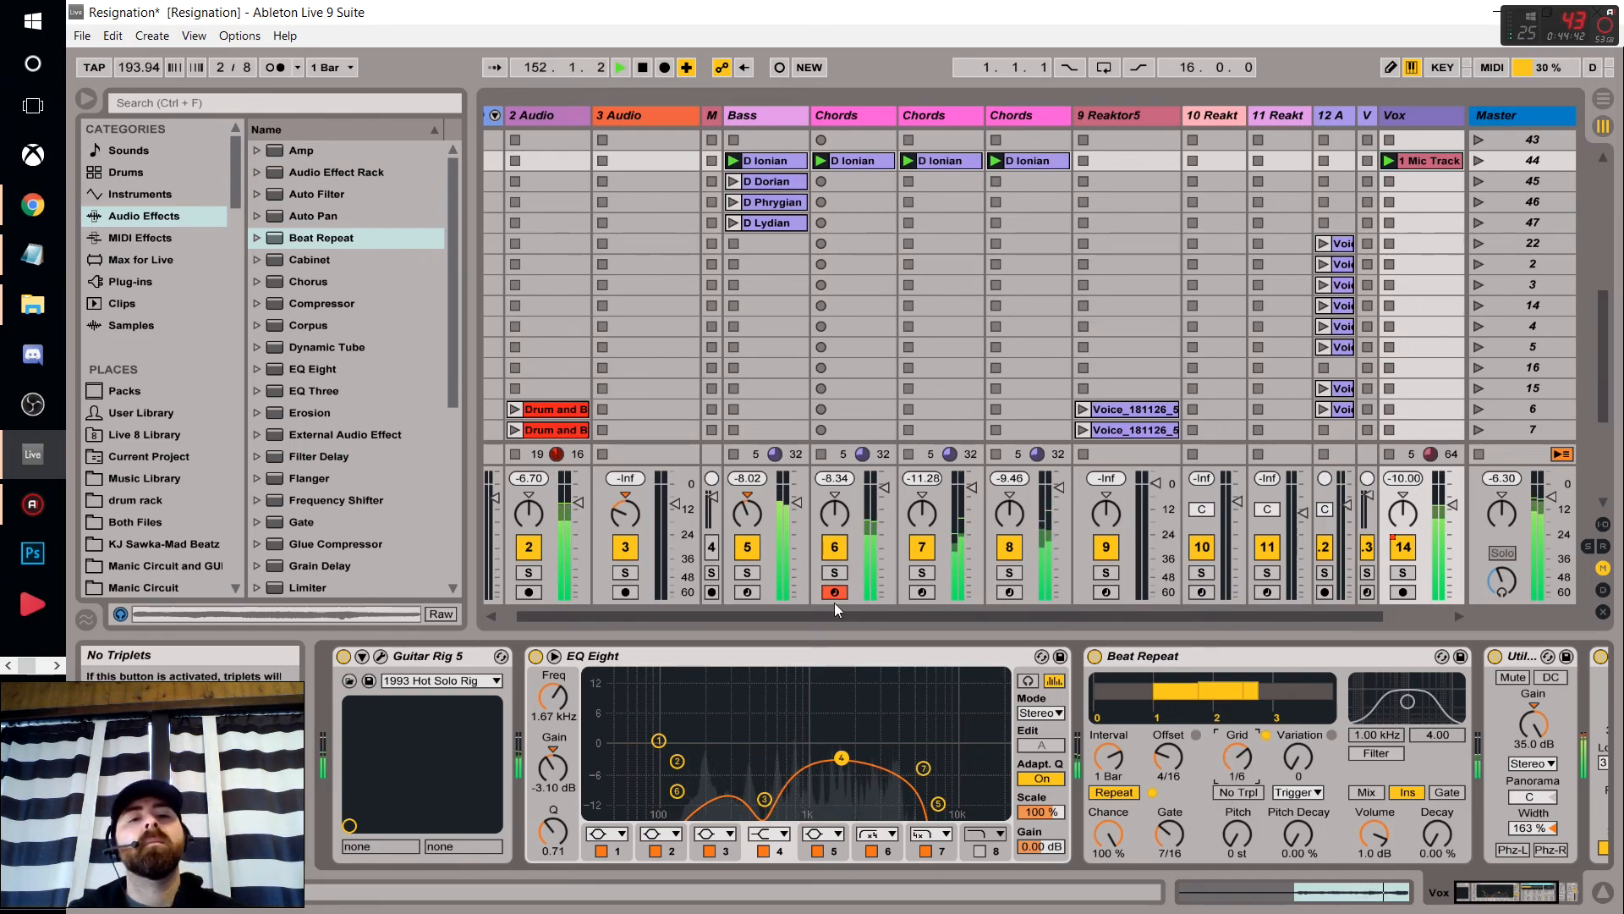
# Launch the 2 Audio track's drum clip in scene 38, and switch to its drum clip in scene 39.
pyautogui.scroll(-6, 651, 398)
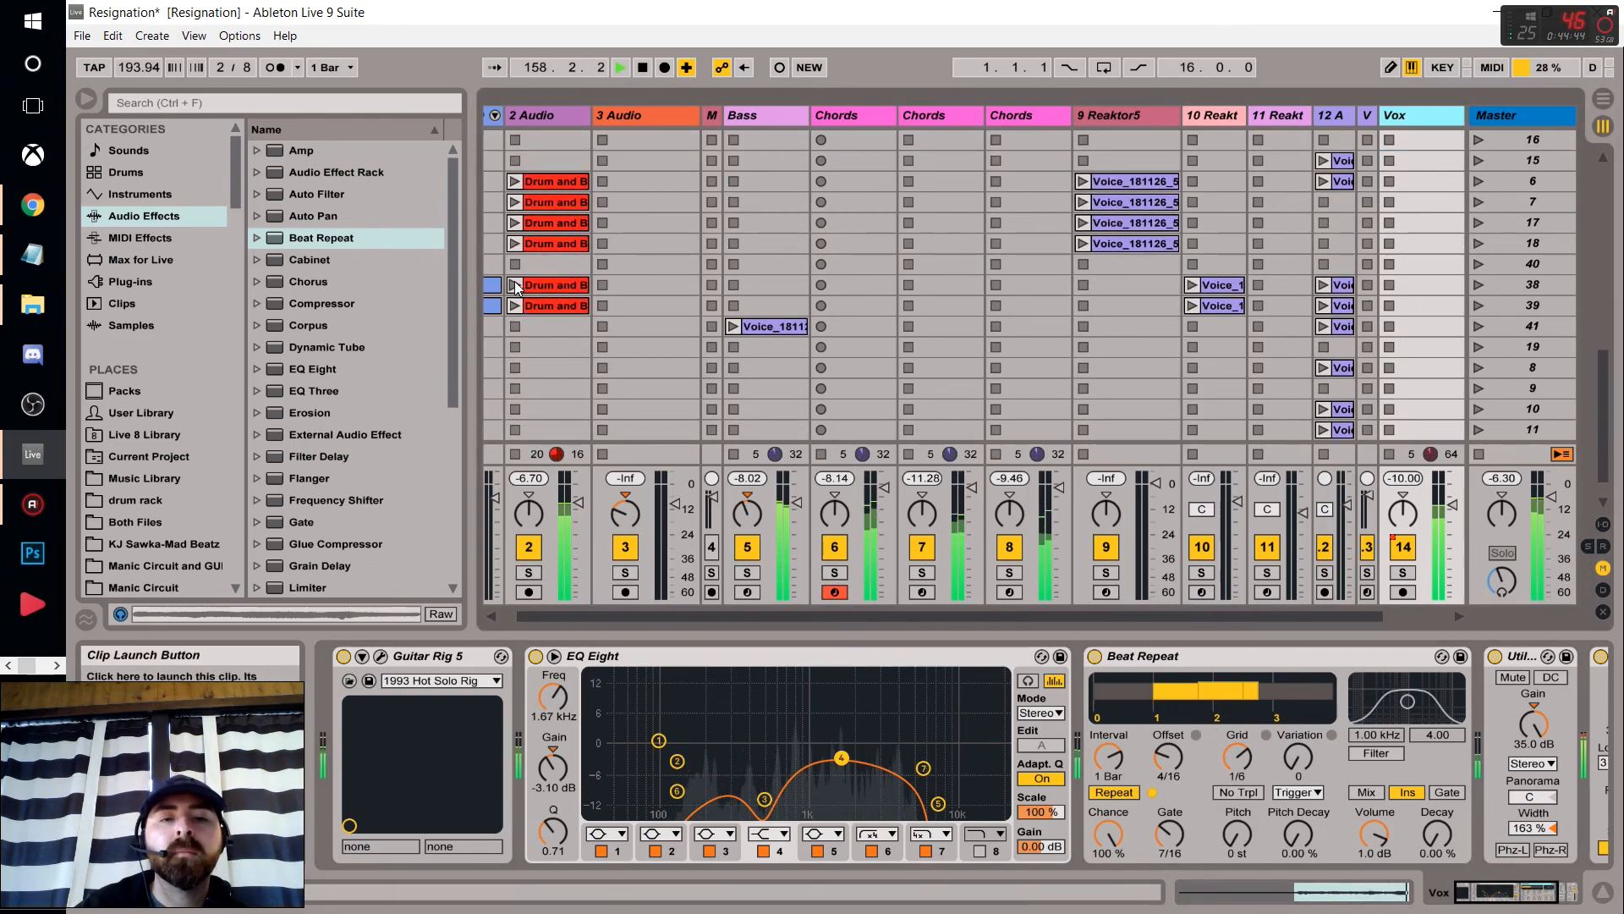
pyautogui.click(515, 286)
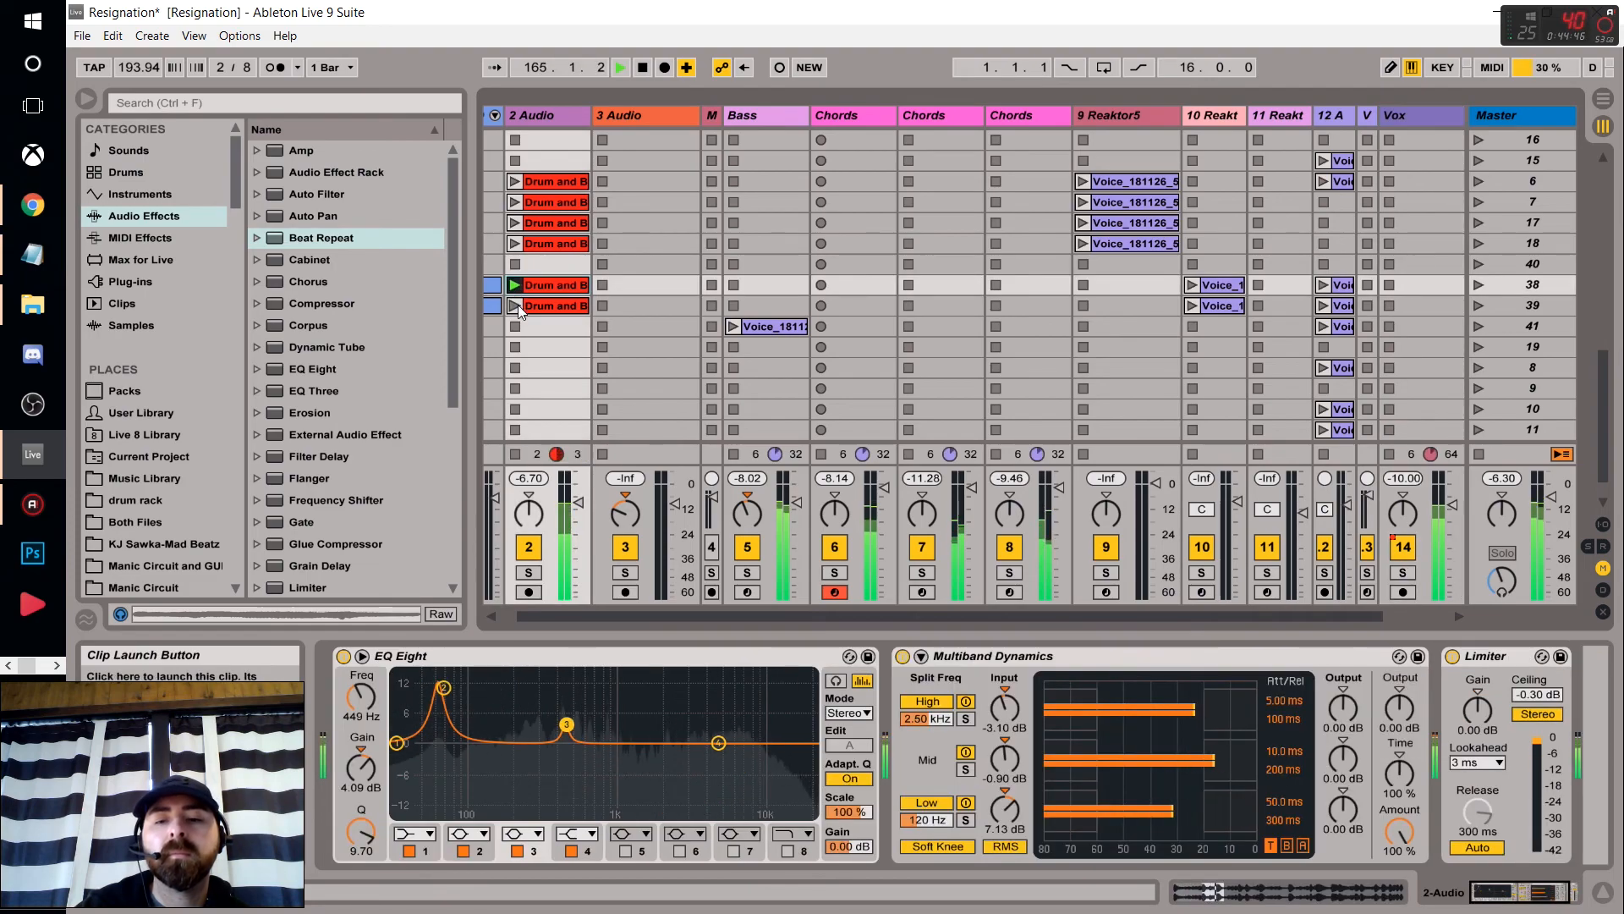
pyautogui.click(516, 307)
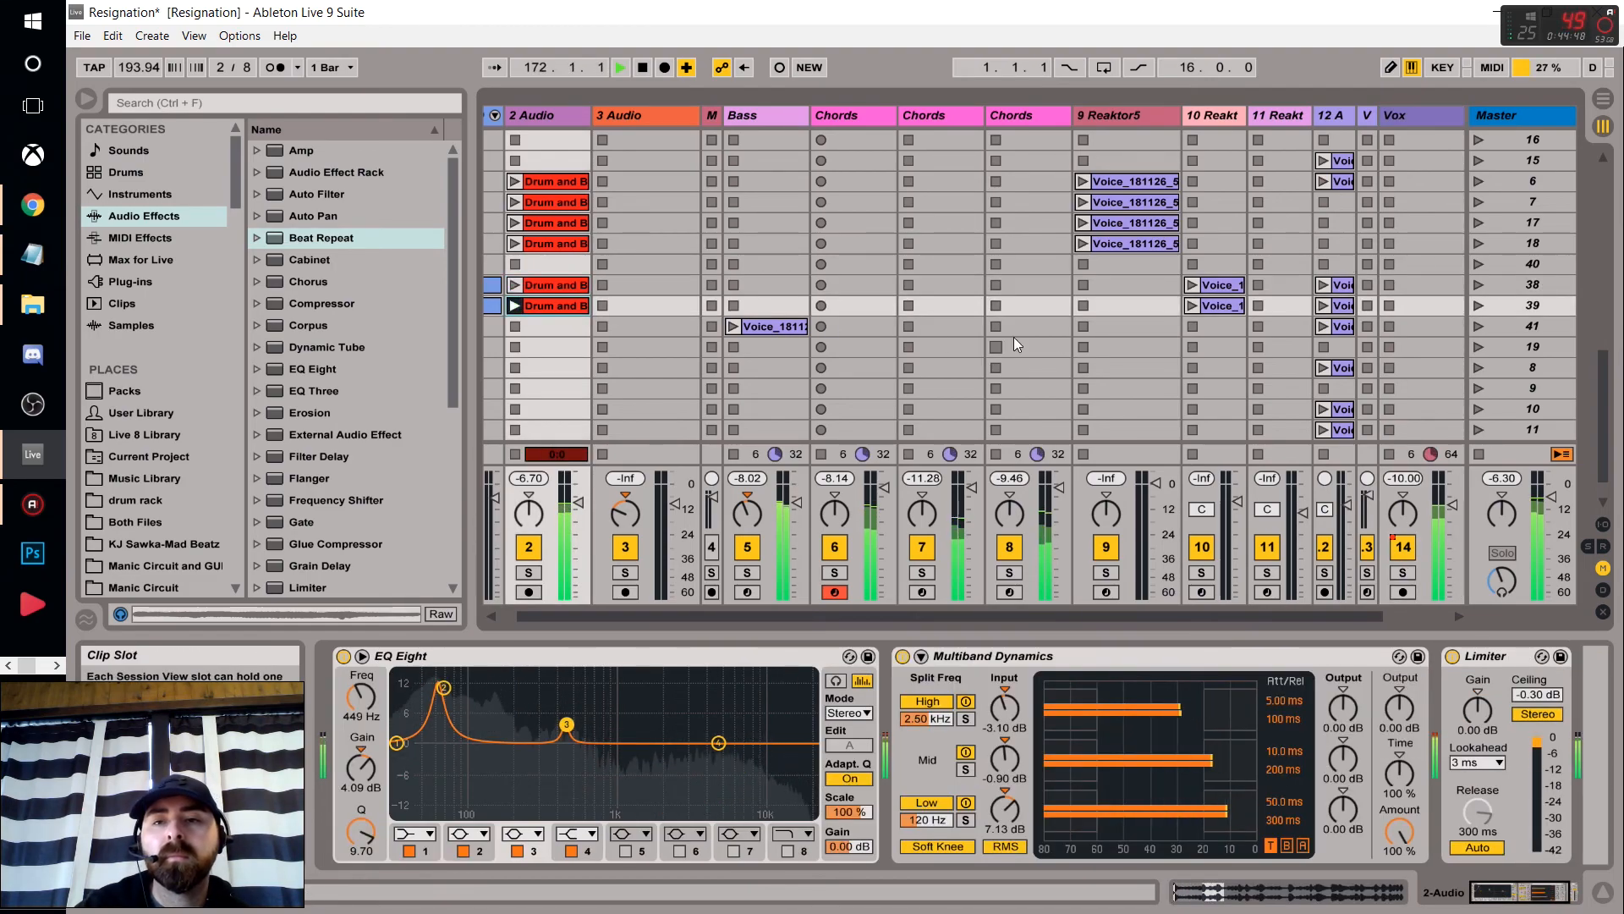
# Return to the playing Vox clip in scene 44 and set the track's Beat Repeat grid to 1/256.
pyautogui.scroll(8, 1243, 380)
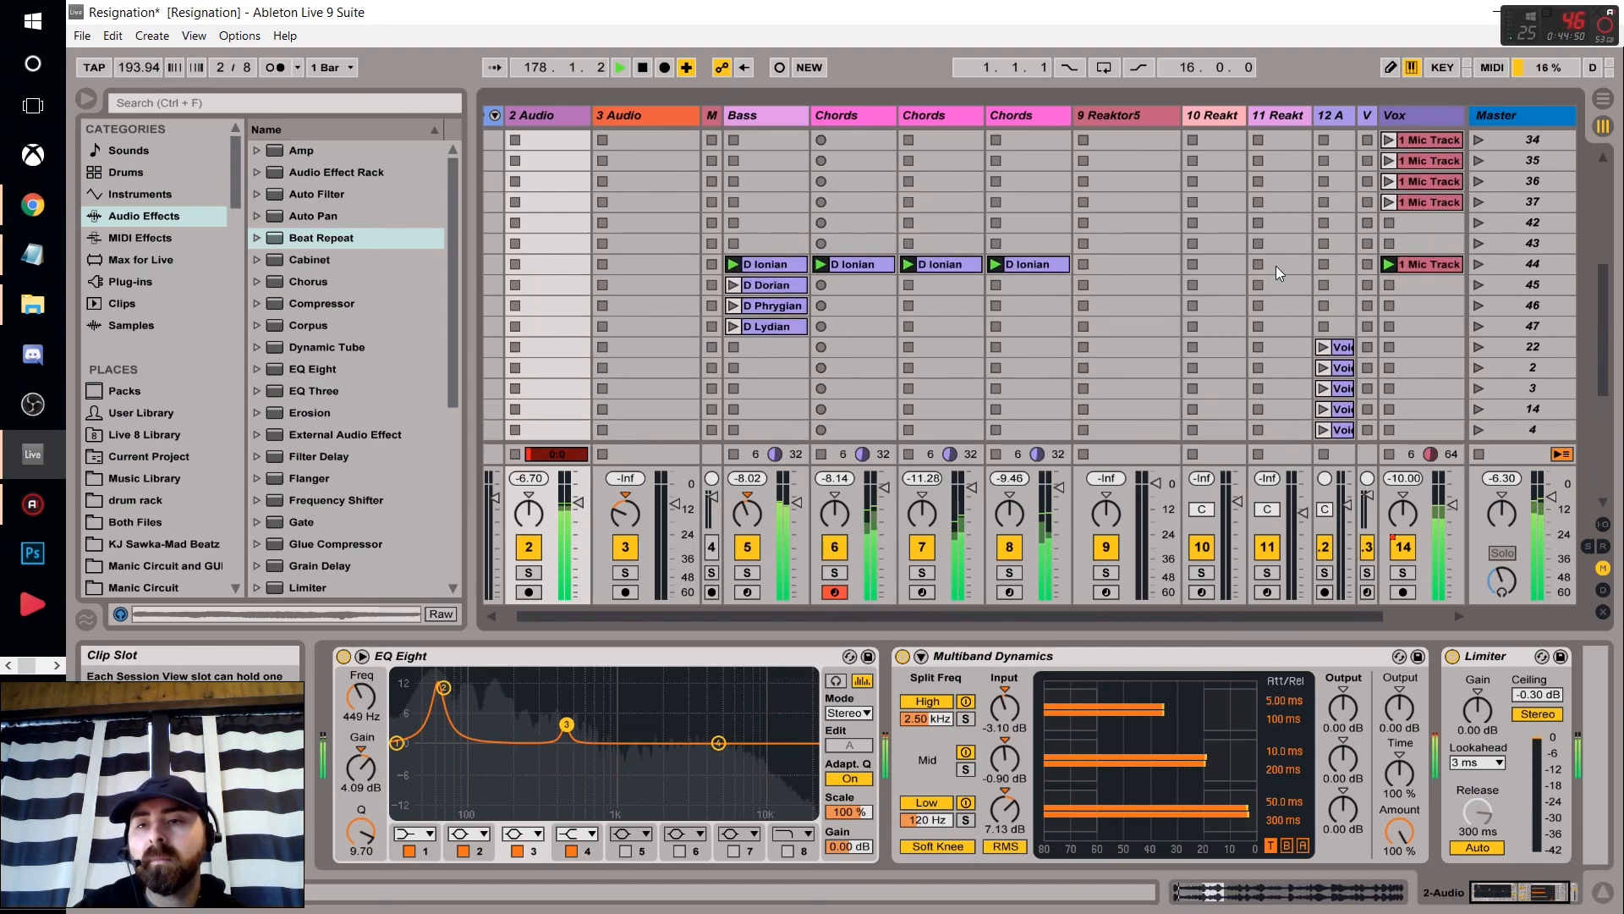
pyautogui.click(1435, 266)
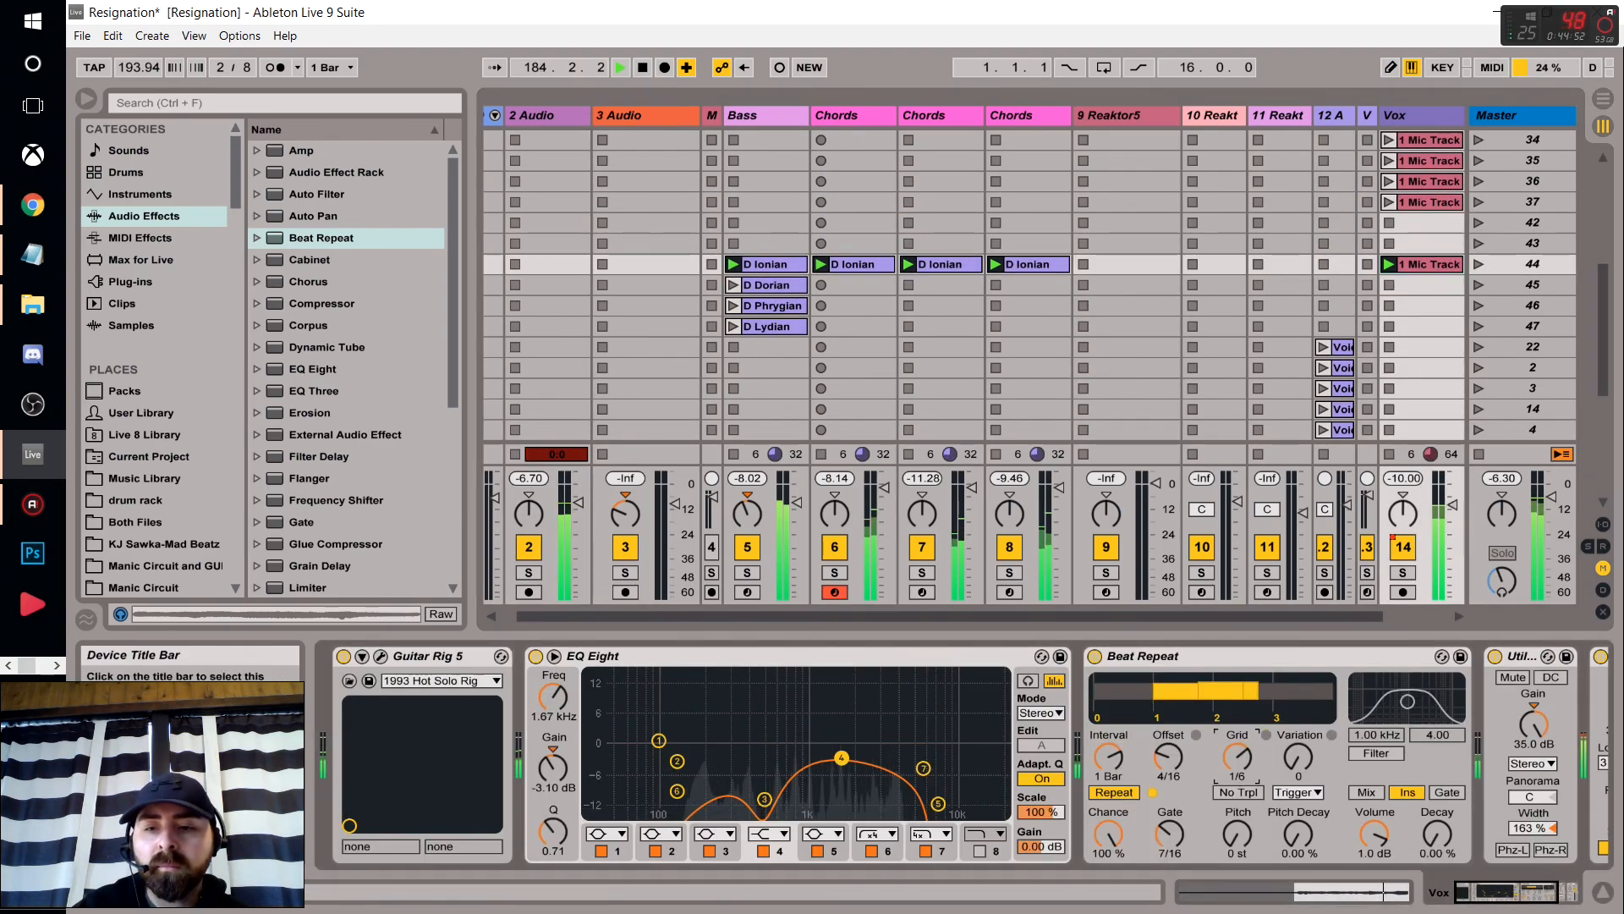
pyautogui.moveTo(1237, 758); pyautogui.dragTo(1237, 800)
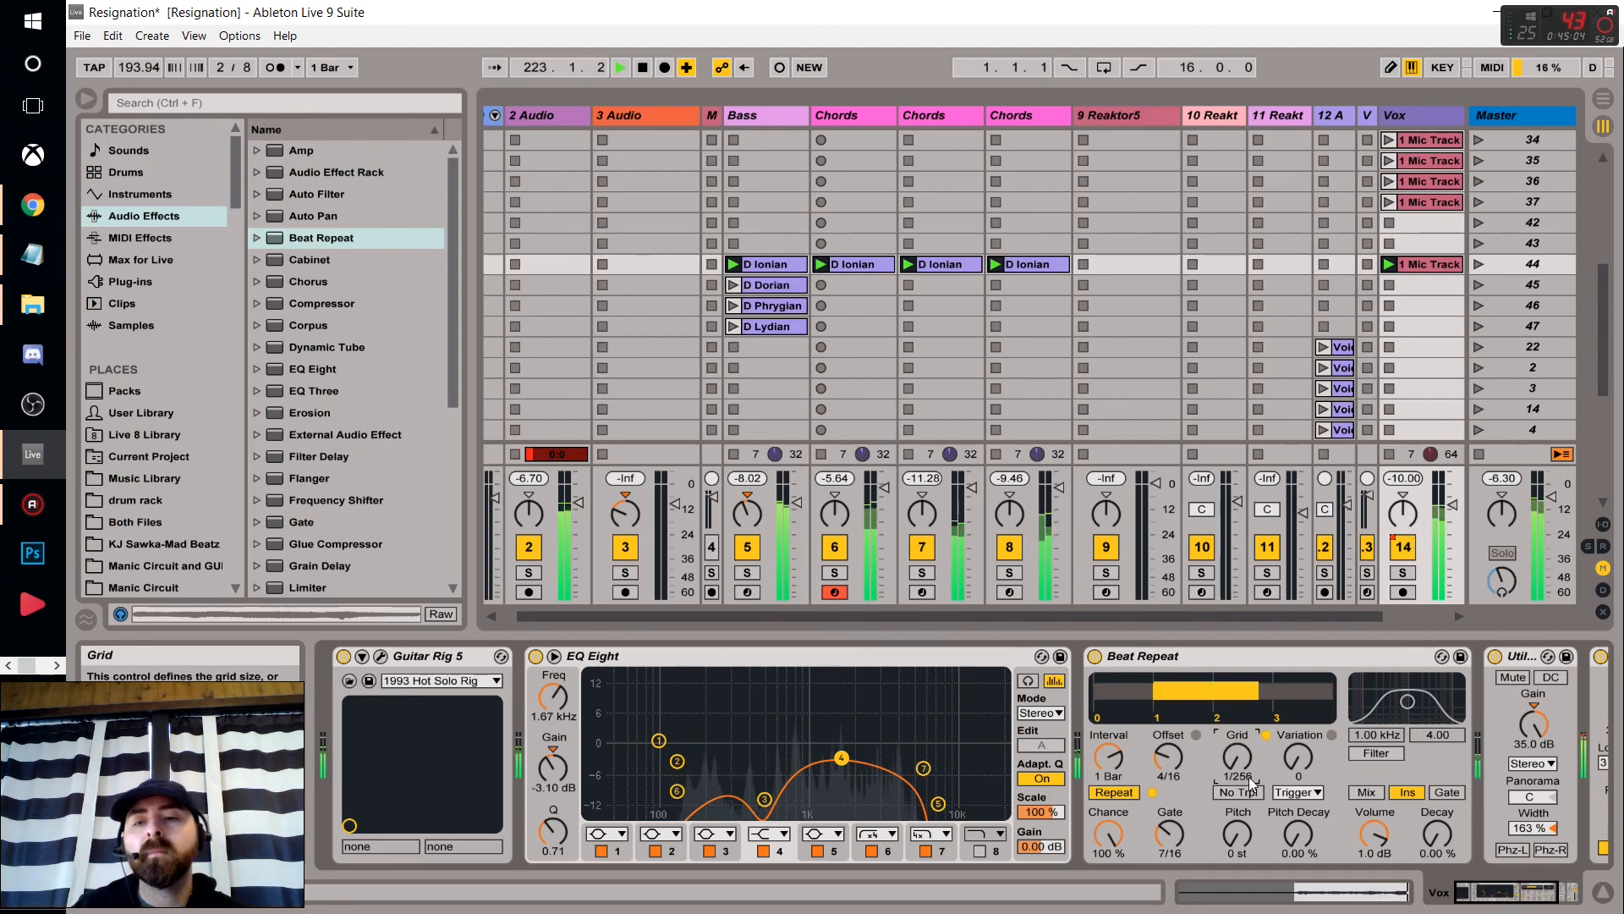